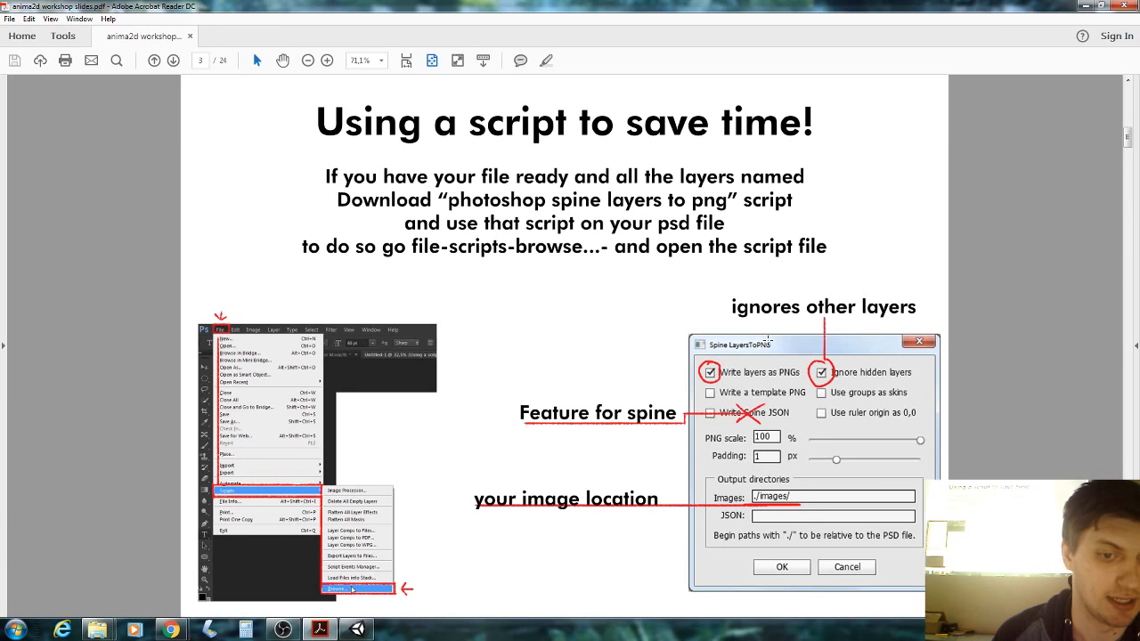
Page ahead to slide 5, 'Anima2d in unity', closing the Windows colour-scheme prompt on the way.
key(Right)
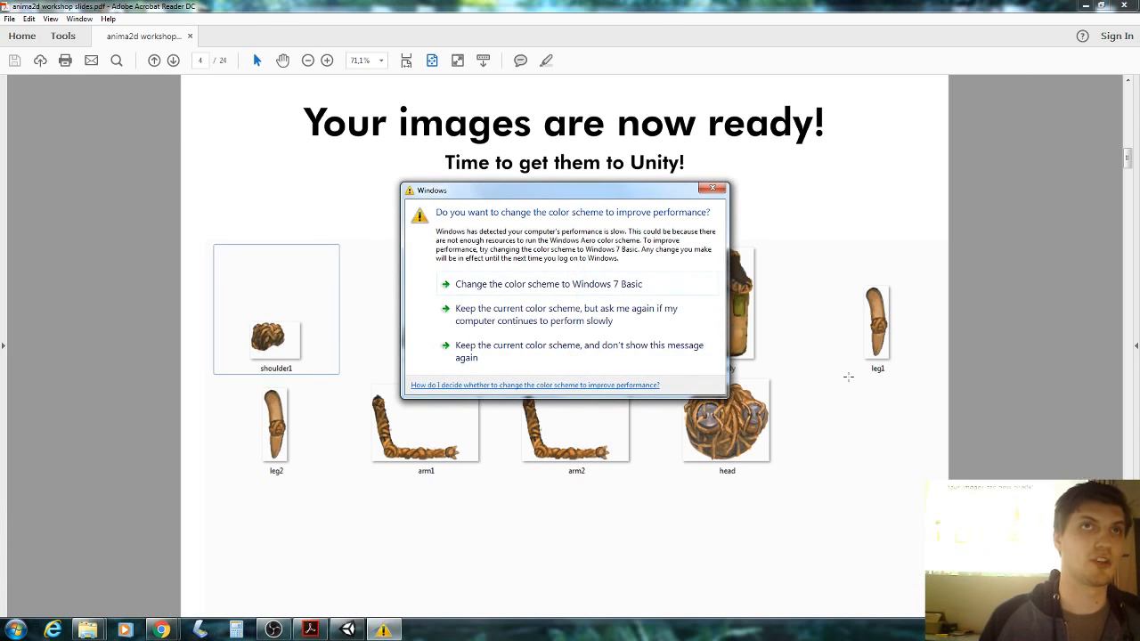
click(713, 188)
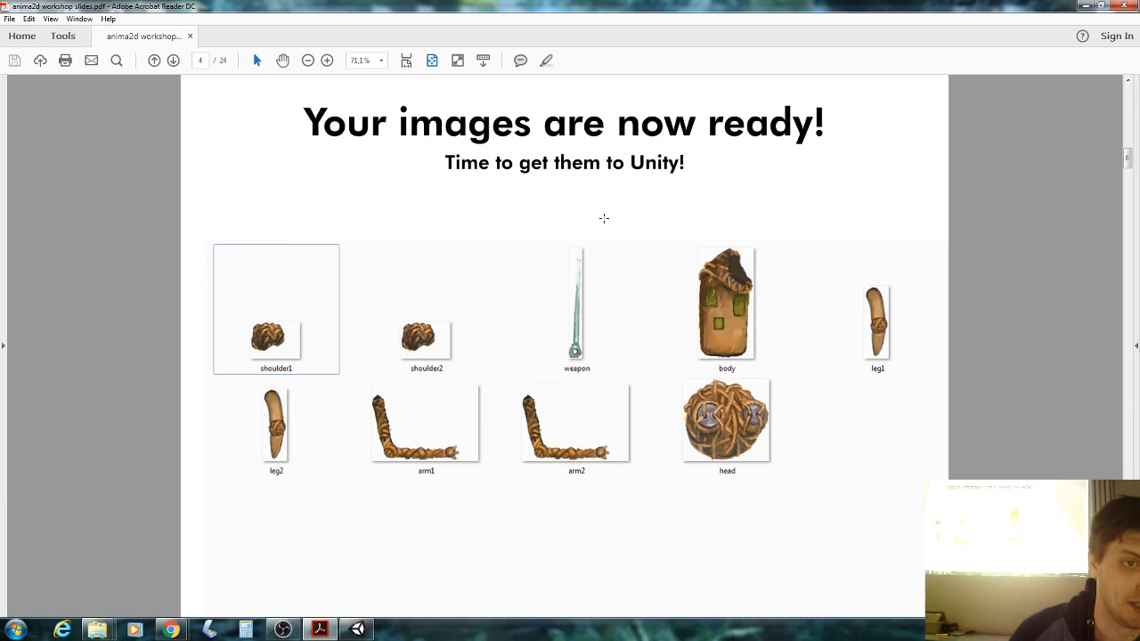
key(Right)
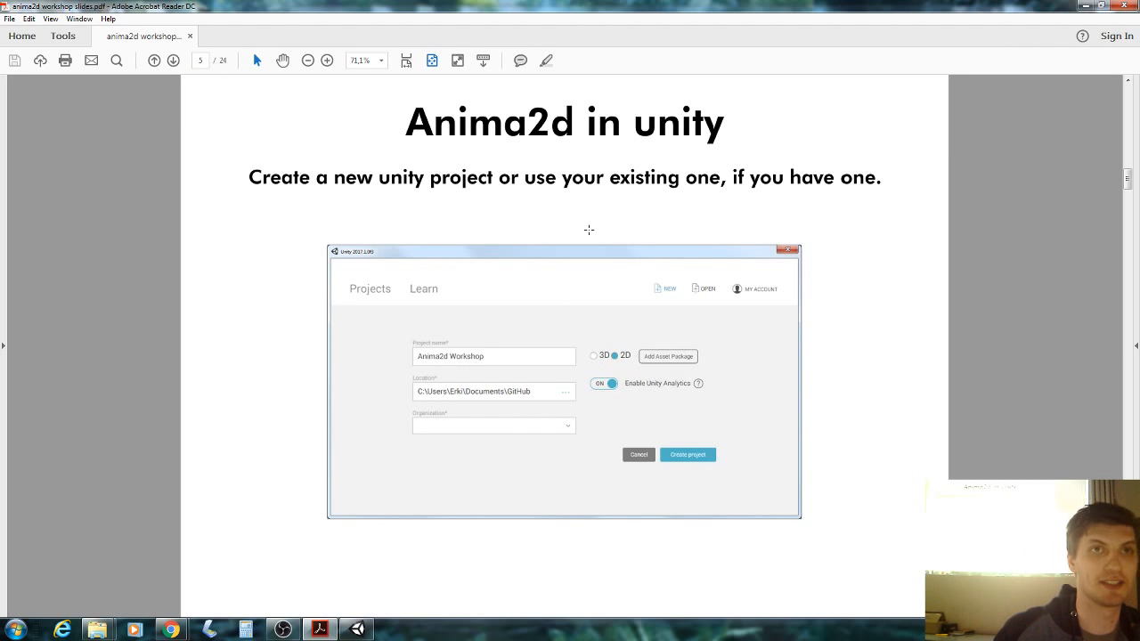
Create a new project with the 2D template from the Unity launcher.
click(358, 630)
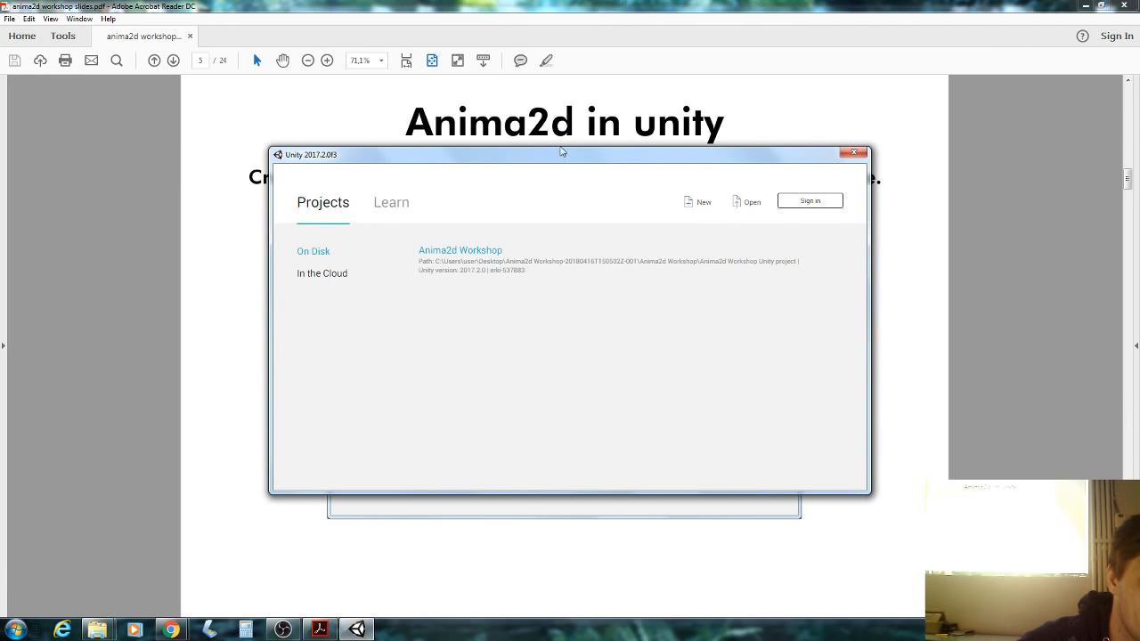
drag(556, 157, 942, 204)
click(1079, 250)
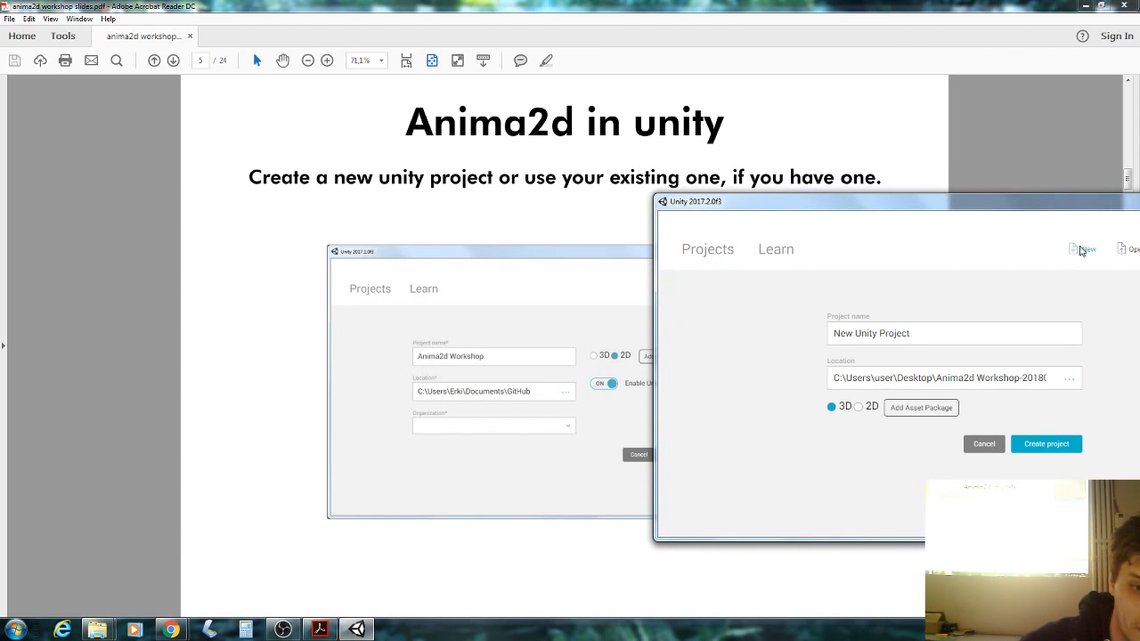
click(858, 407)
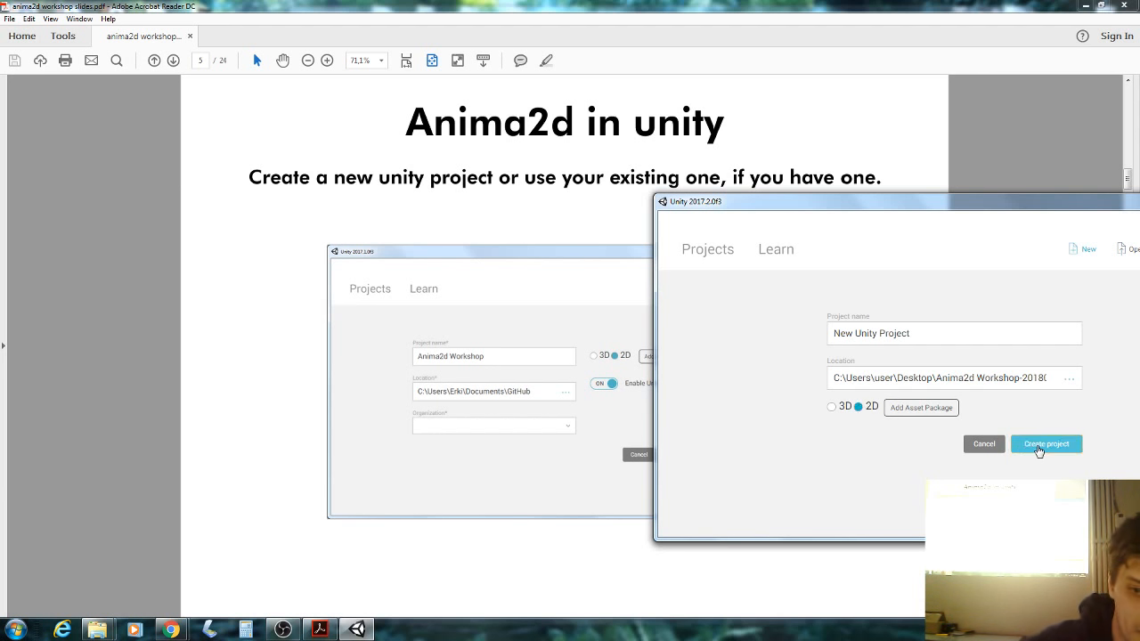
click(1039, 447)
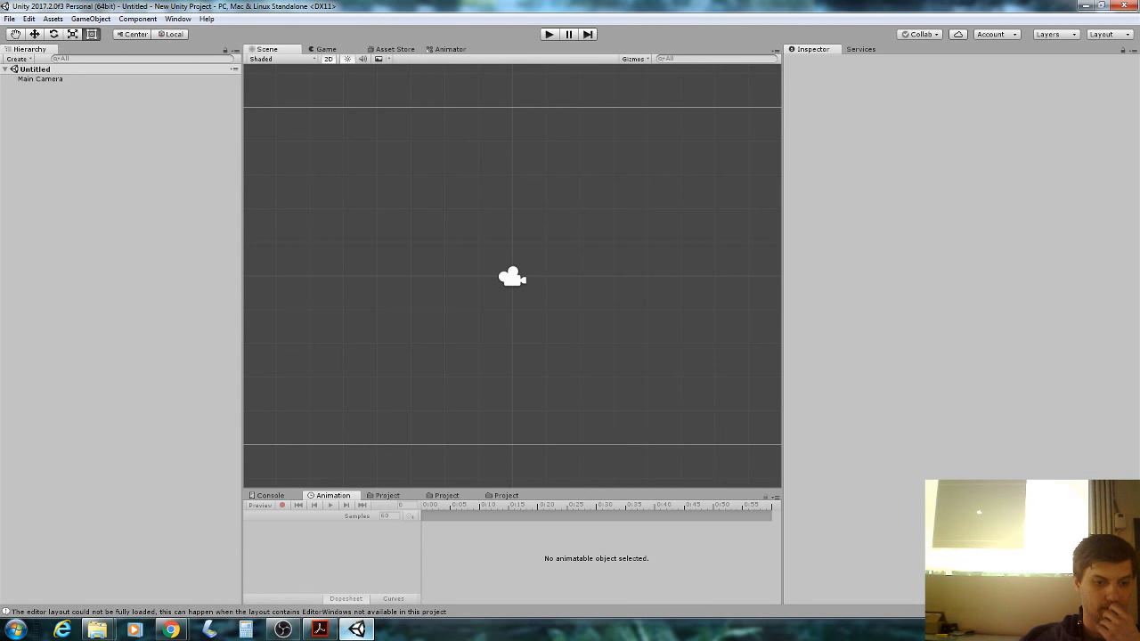
Read slide 6, 'installing anima2d', in Acrobat, then bring the Unity editor back.
mouse_move(356, 630)
click(356, 566)
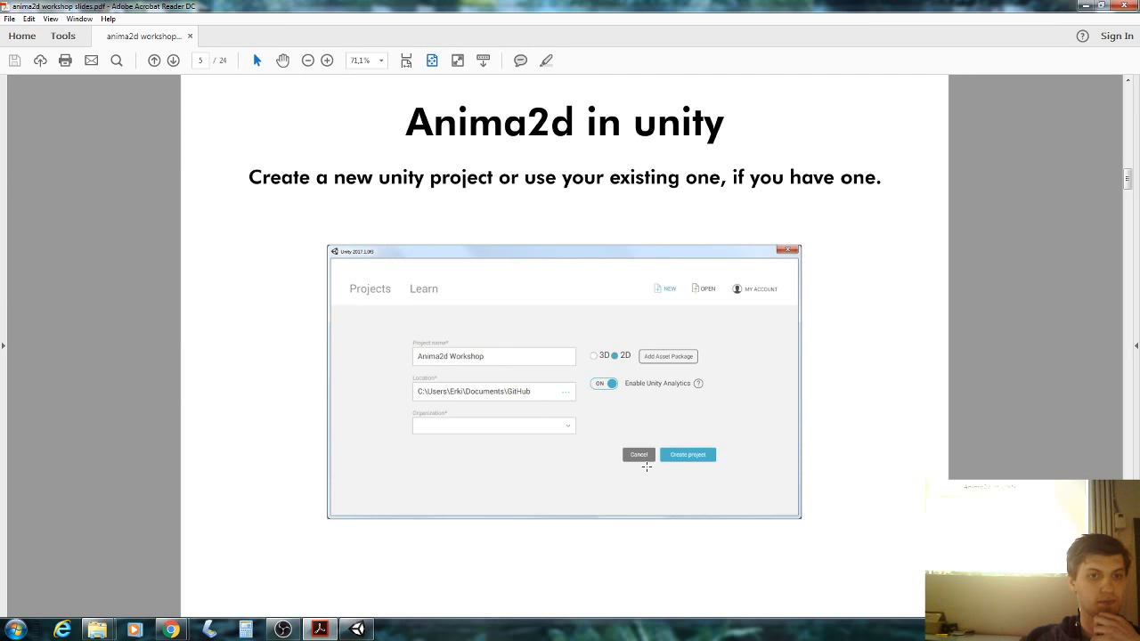
scroll(647, 467, down, 3)
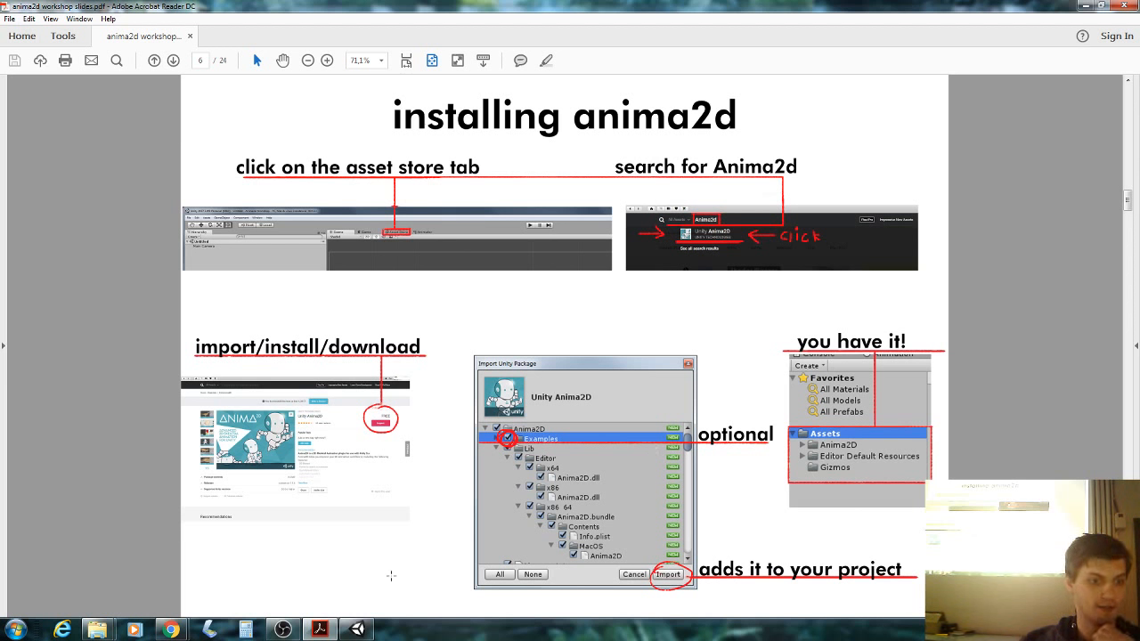
scroll(439, 292, up, 2)
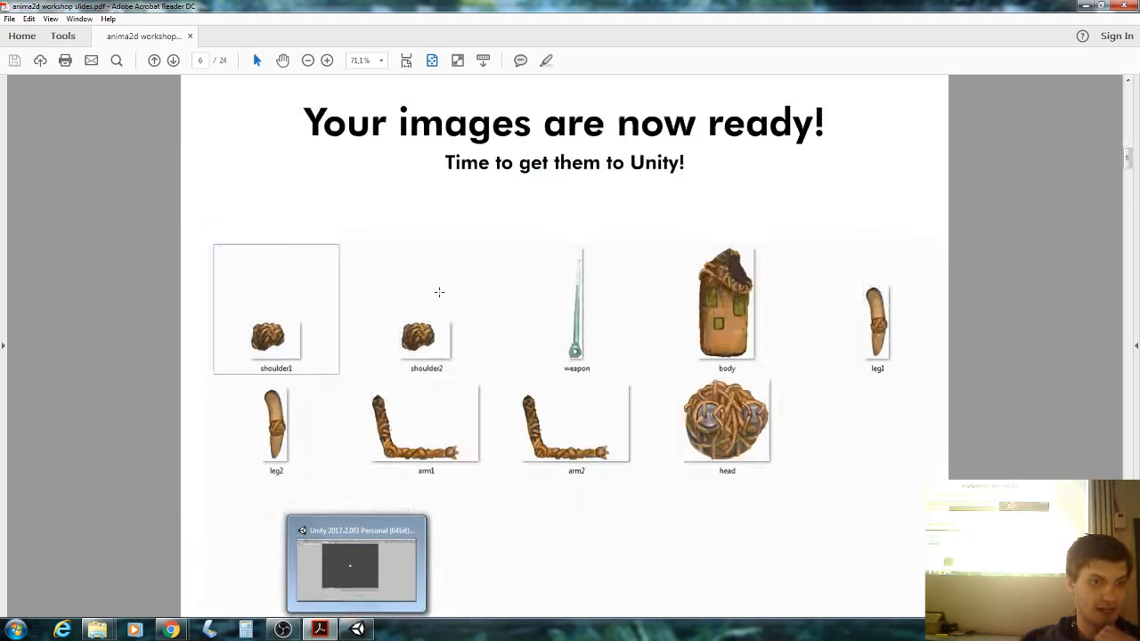
scroll(439, 292, down, 2)
scroll(439, 293, up, 2)
scroll(439, 292, down, 3)
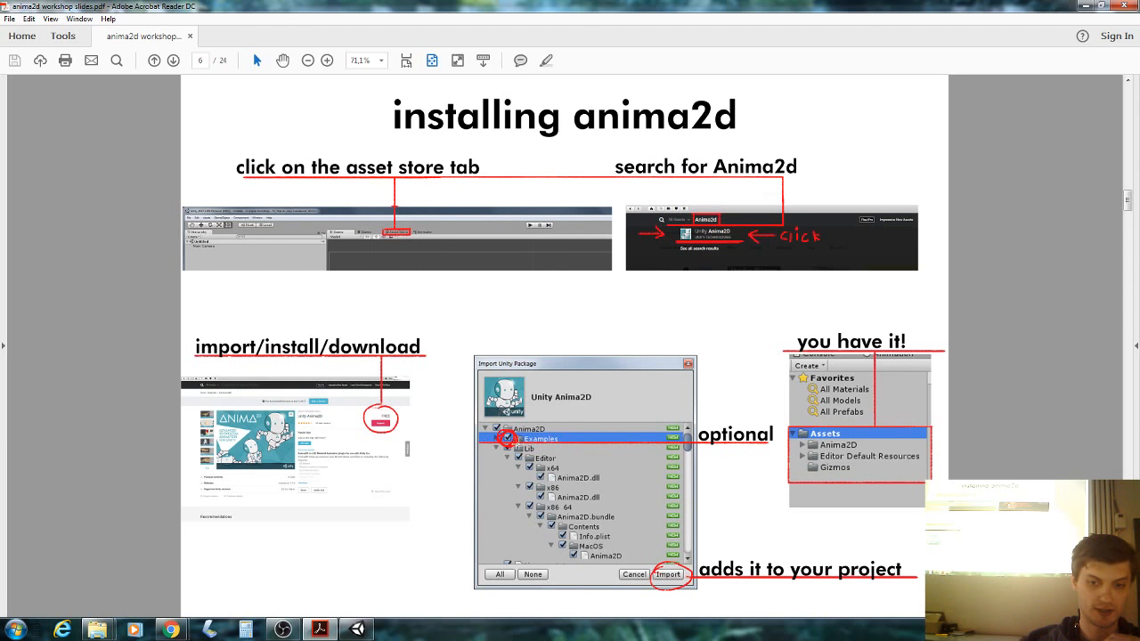
click(356, 630)
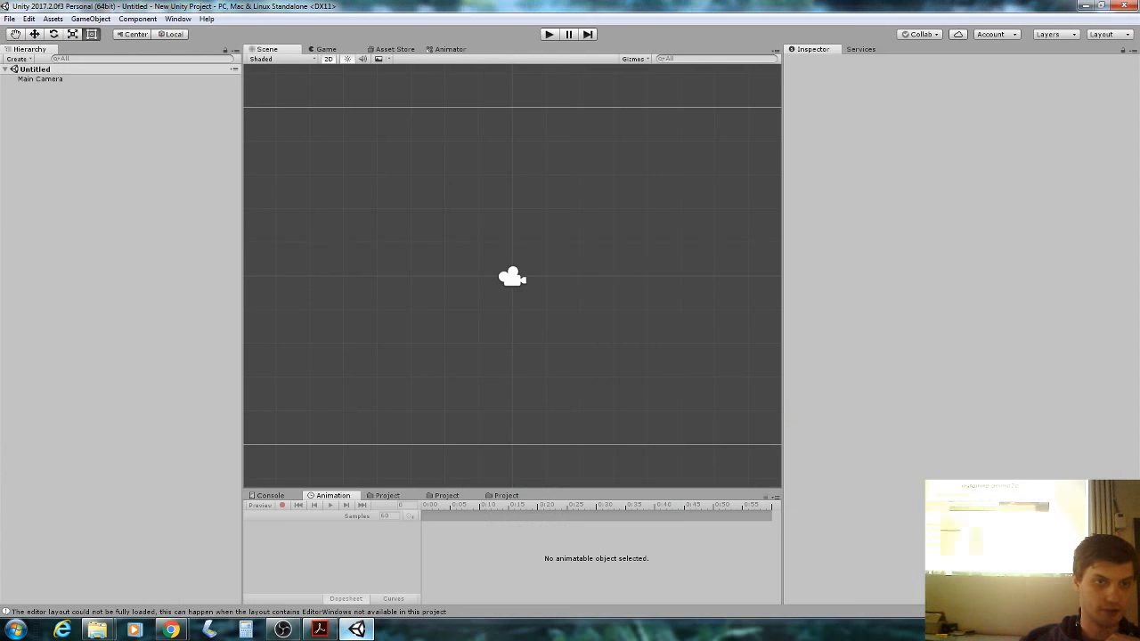
Search the Asset Store for anima2d and start downloading the Unity Anima2D package.
click(390, 51)
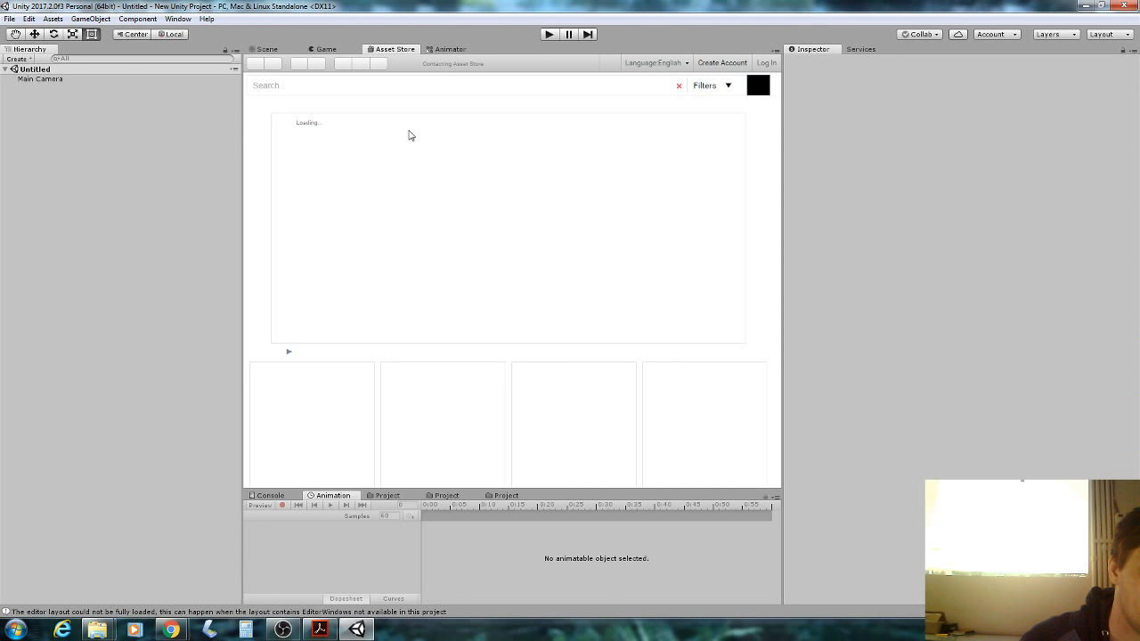
click(369, 86)
text(anima)
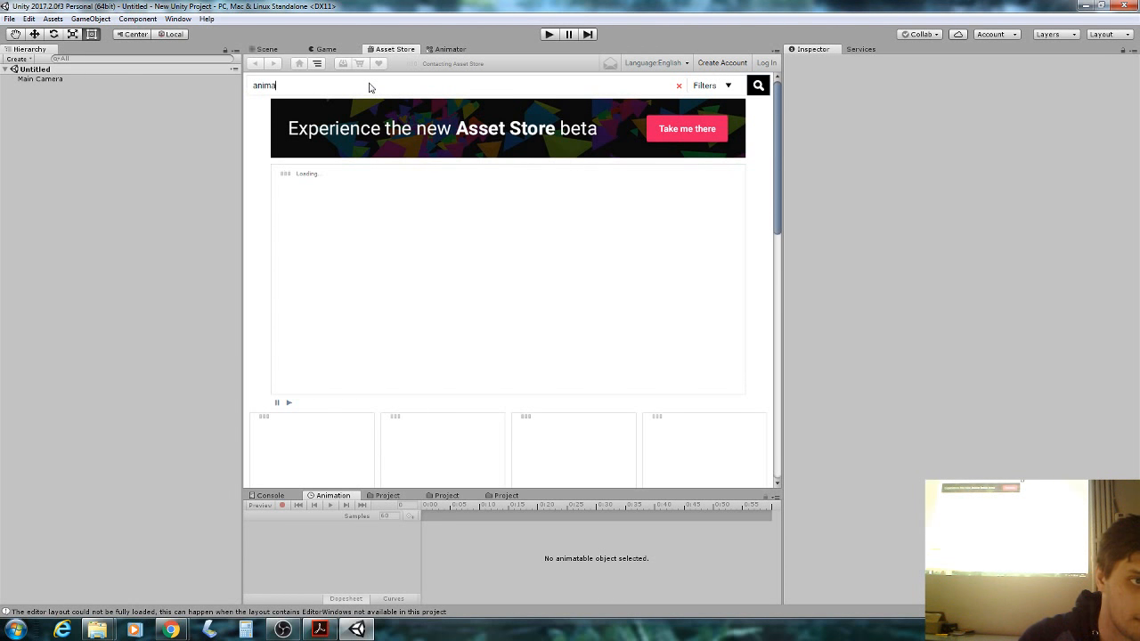
text(2d)
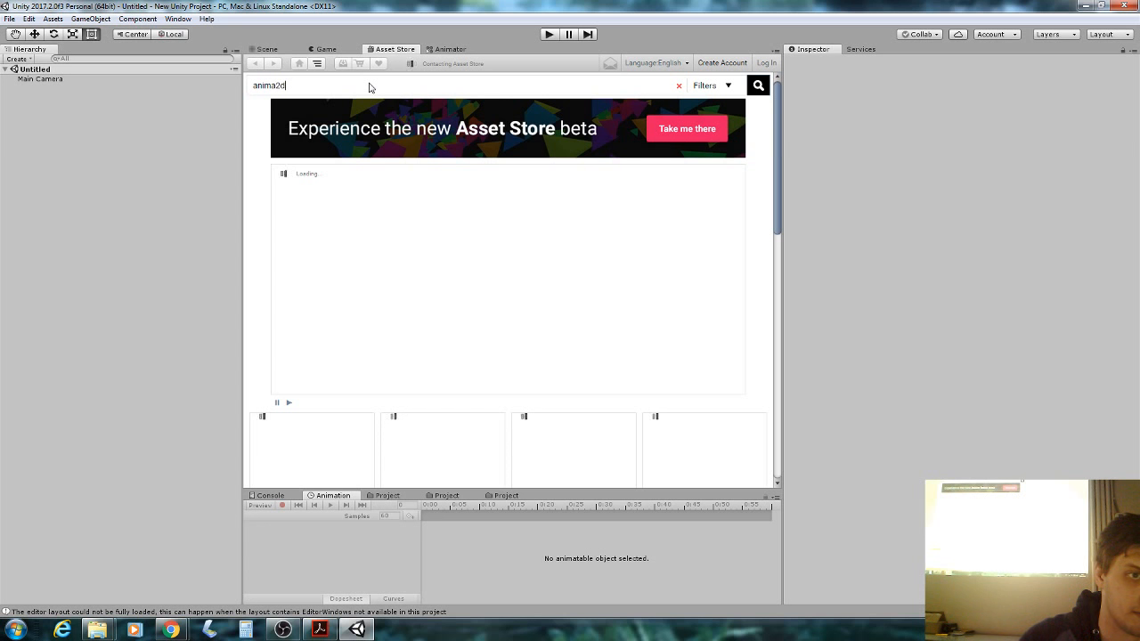
key(Return)
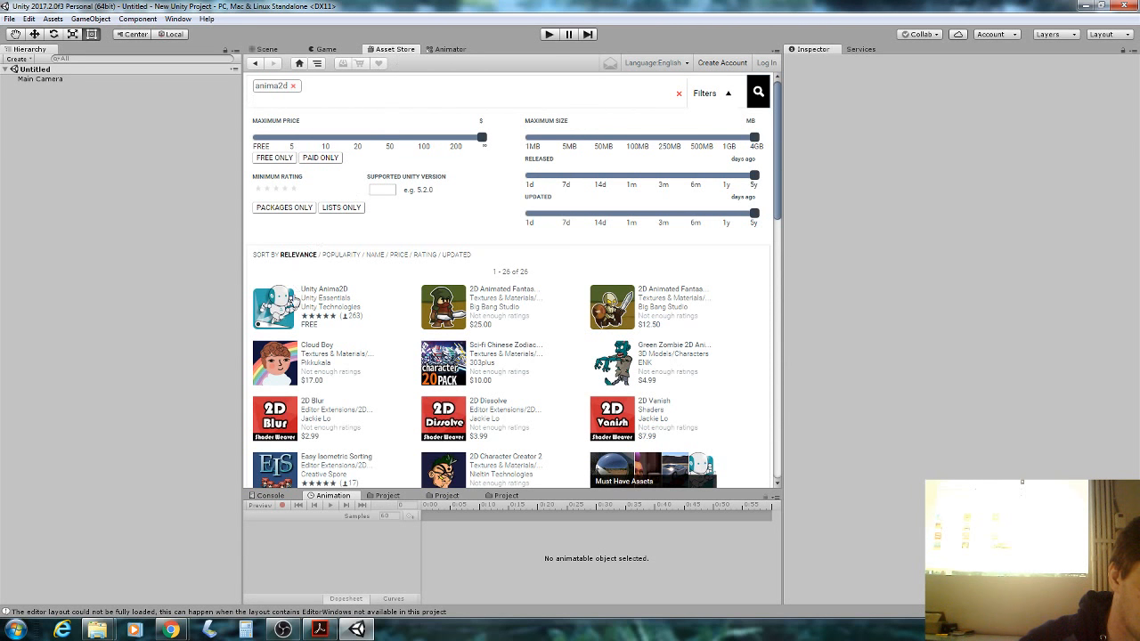
click(313, 294)
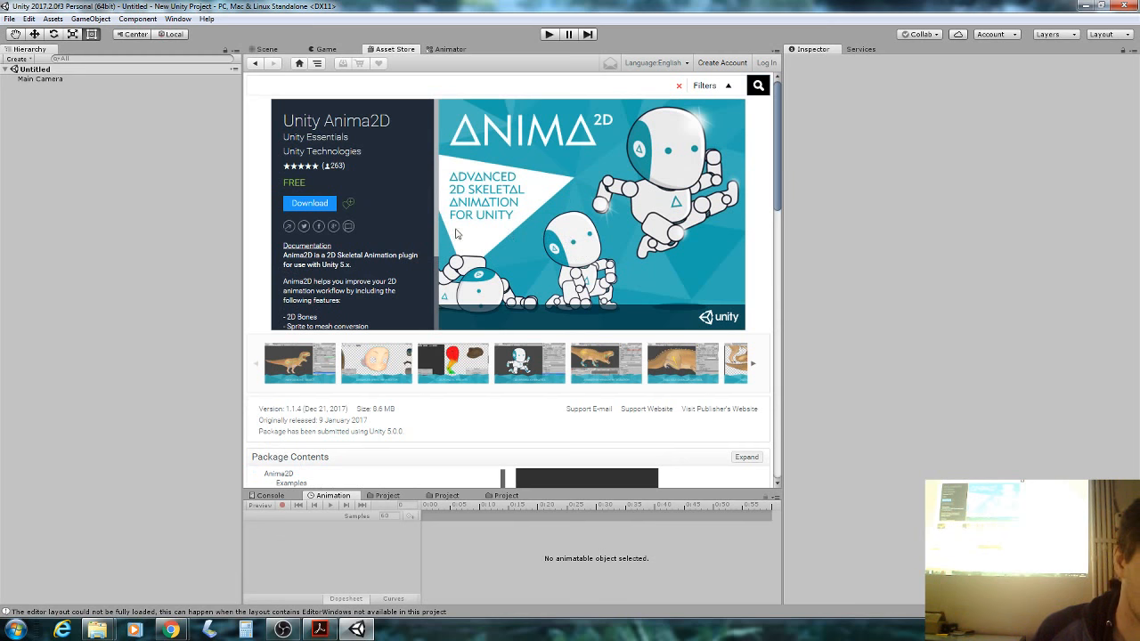
click(323, 202)
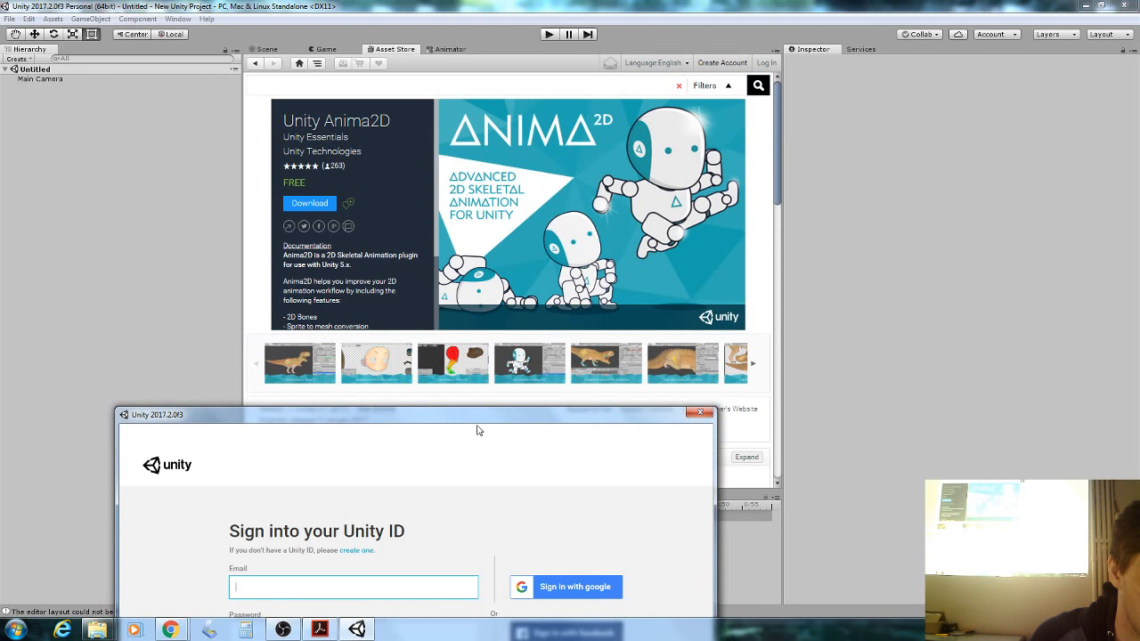
drag(484, 419, 525, 227)
Retry the Anima2D download and sign in with the Unity ID e-mail and password.
click(461, 489)
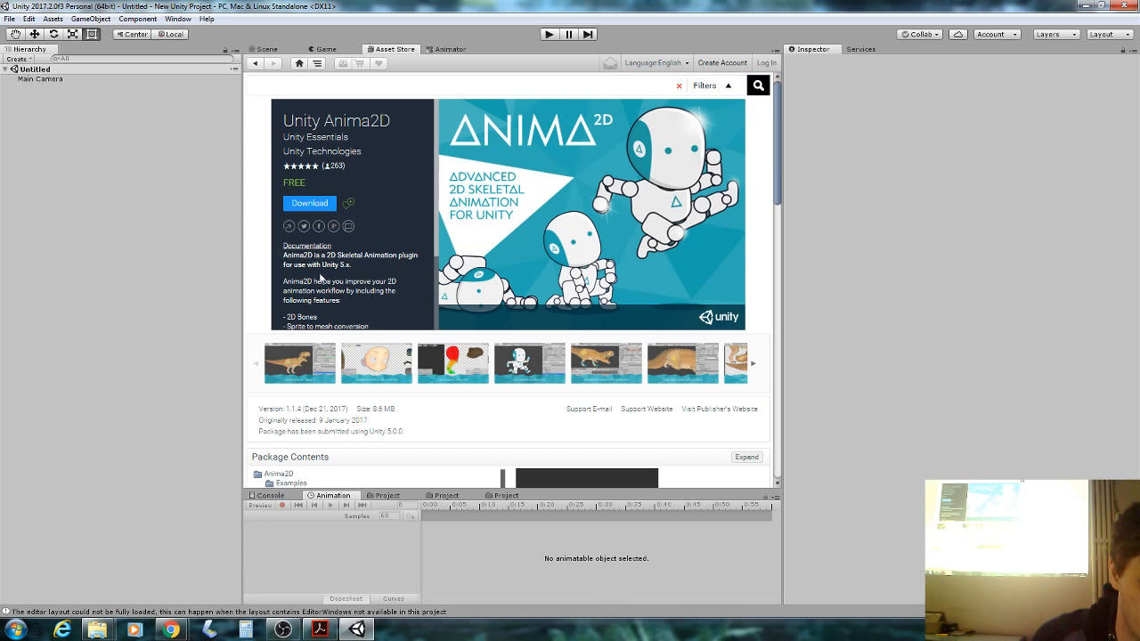
click(310, 204)
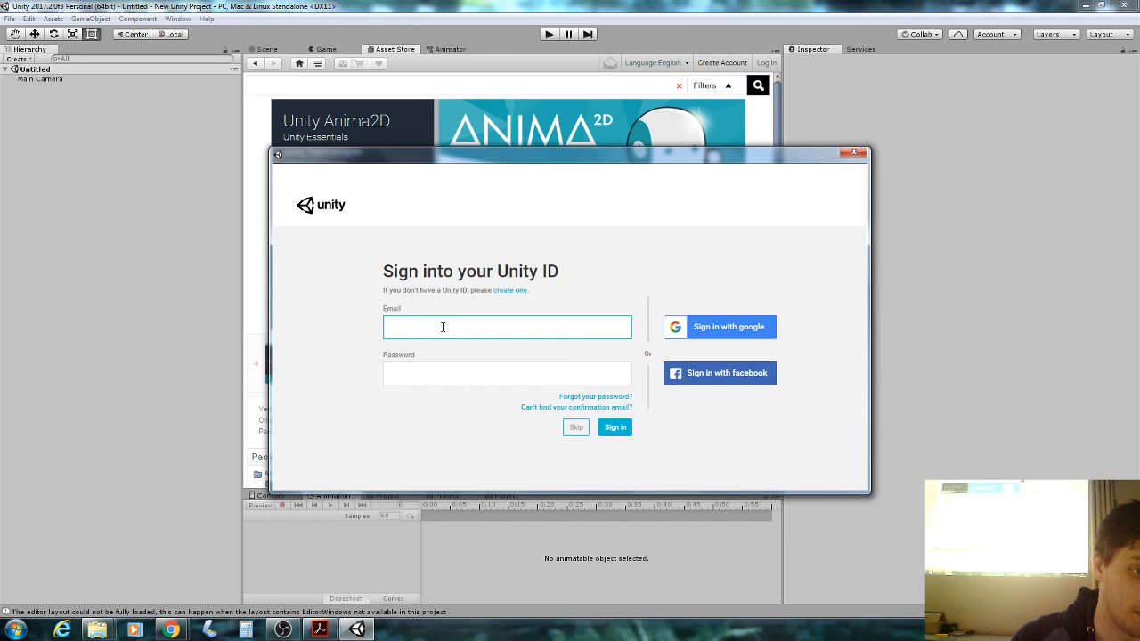
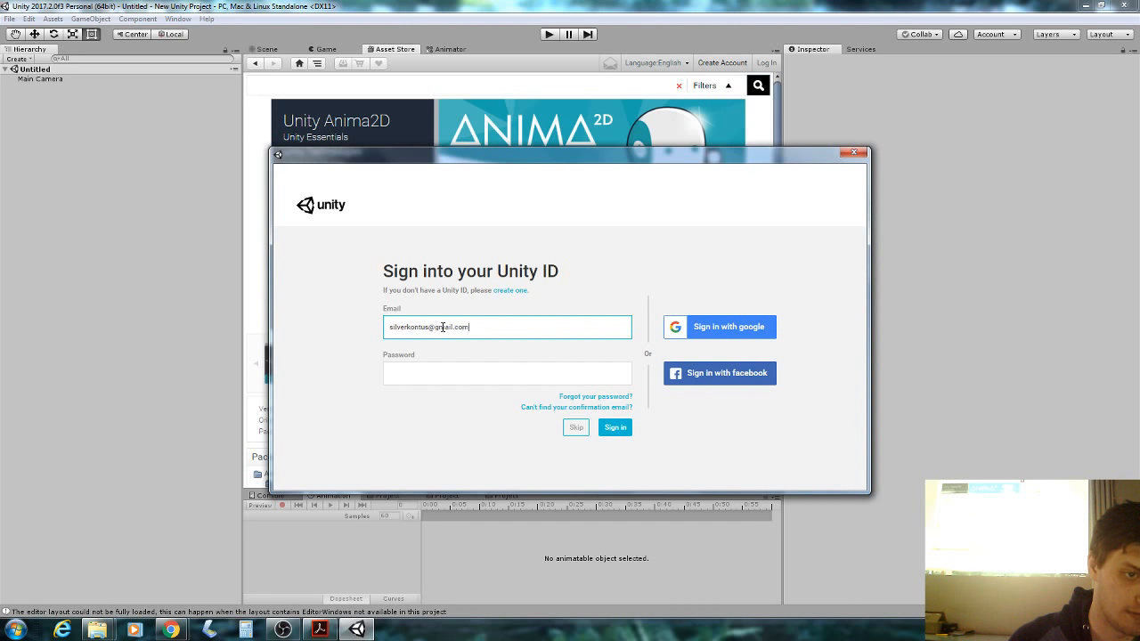
key(Tab)
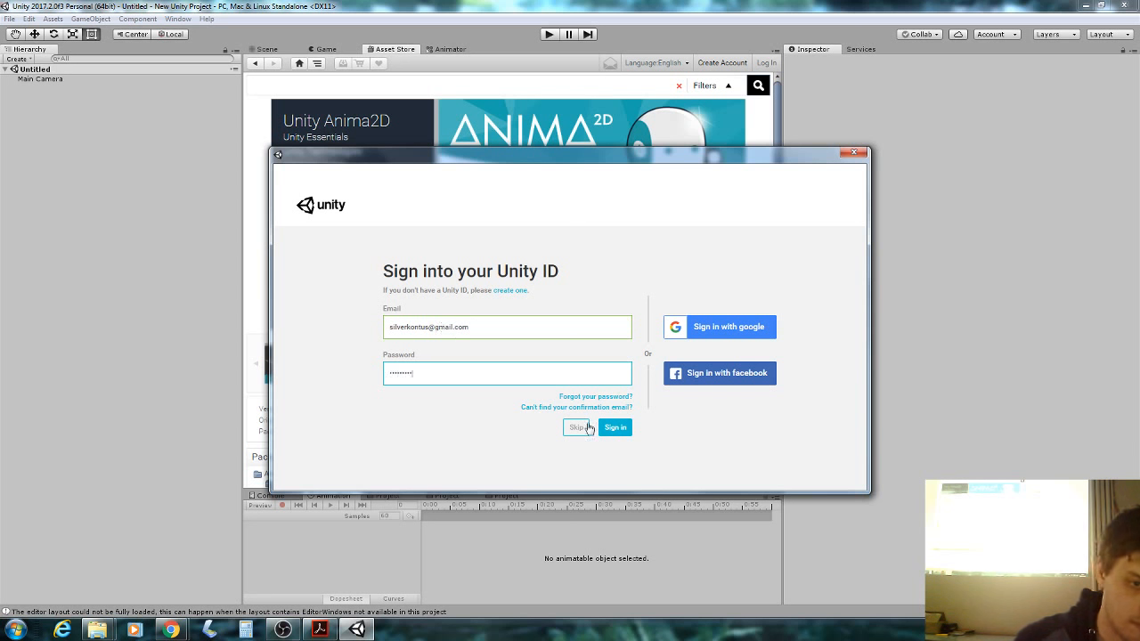
click(626, 429)
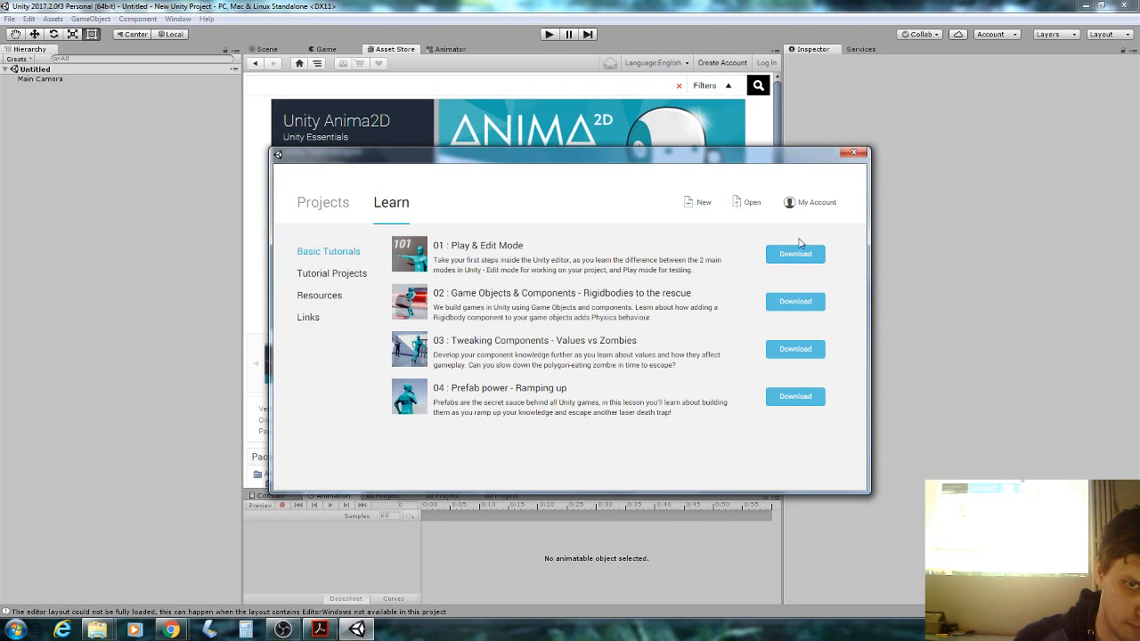
Close the Unity Learn window and the New Feature: Tags announcement.
click(854, 153)
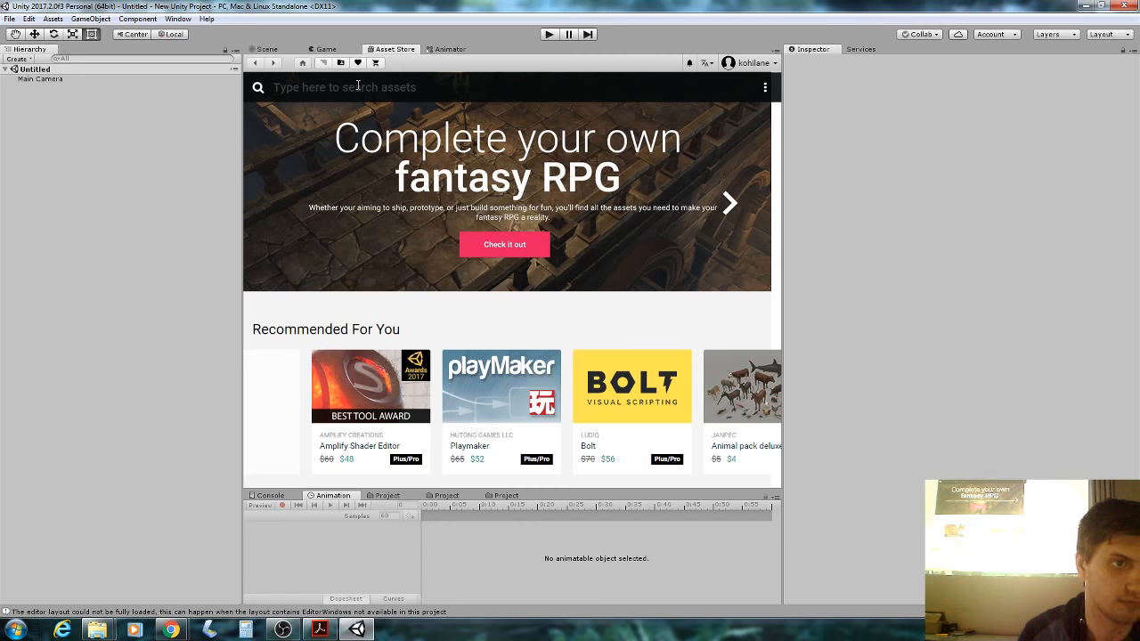
text(anima2d)
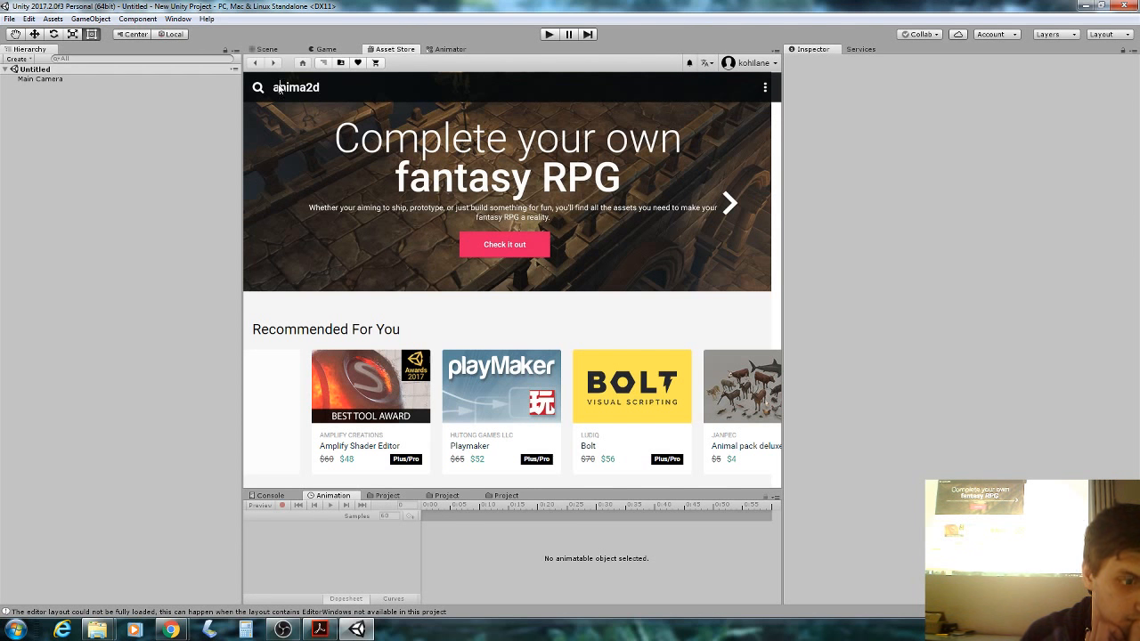
scroll(375, 254, down, 5)
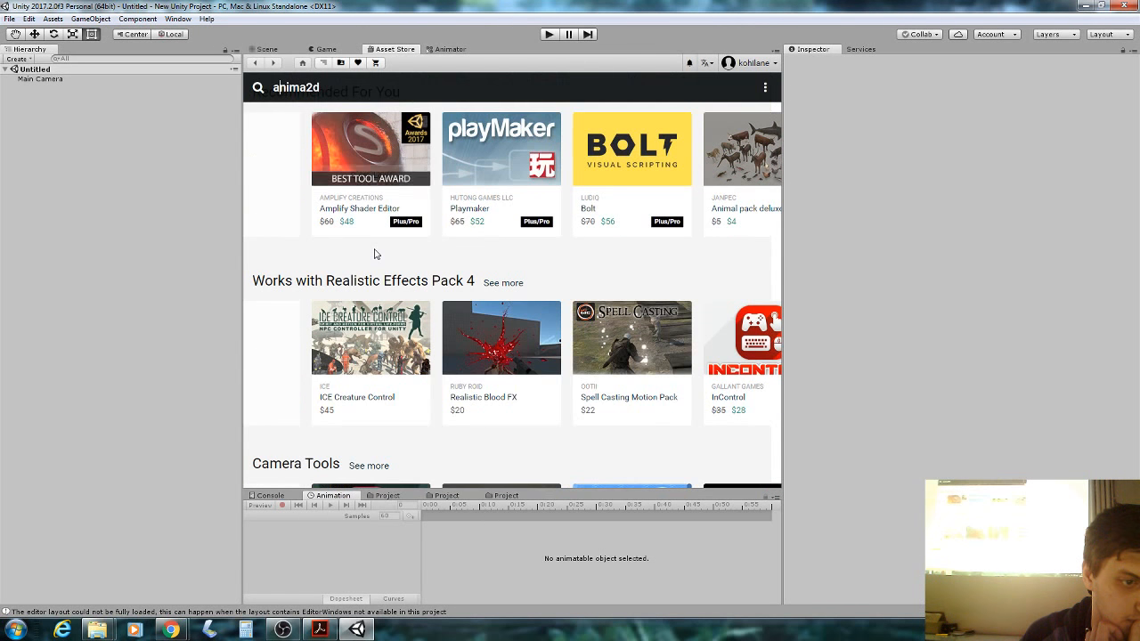
scroll(375, 253, up, 5)
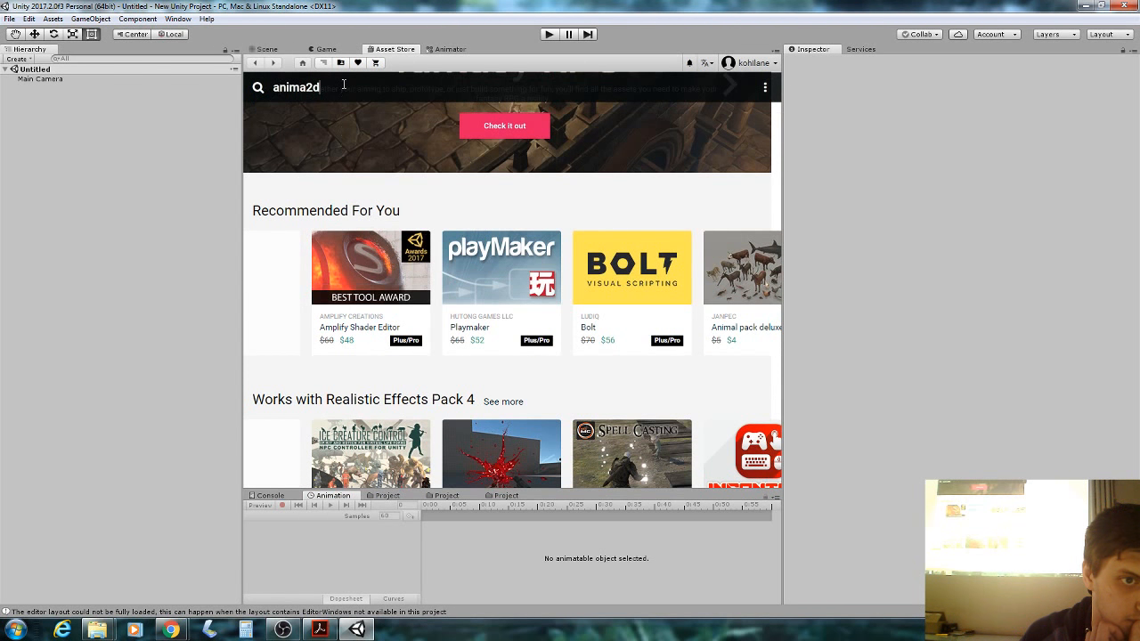
scroll(377, 140, down, 1)
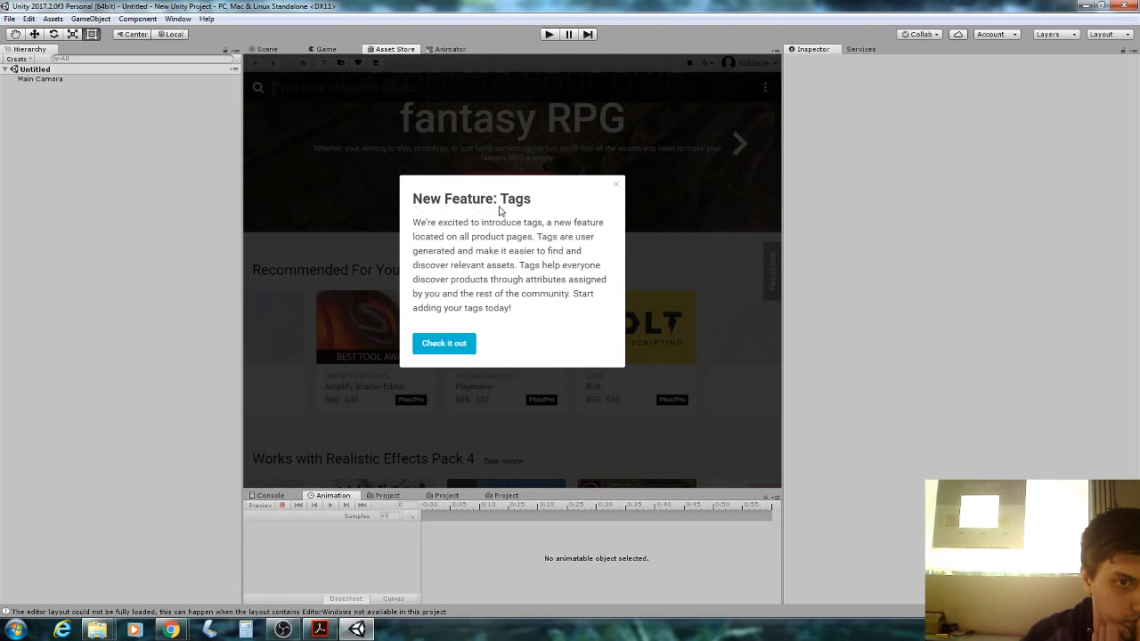
click(614, 186)
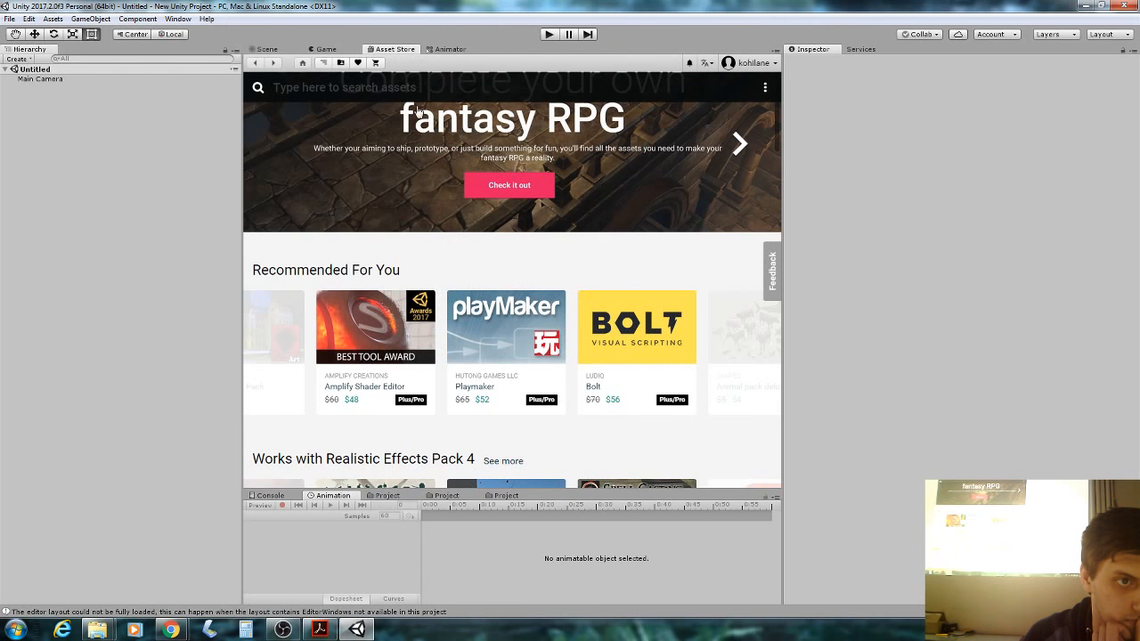
Search anima2d, open Unity Anima2D and start its download, then minimise Unity.
click(413, 86)
text(anima2d)
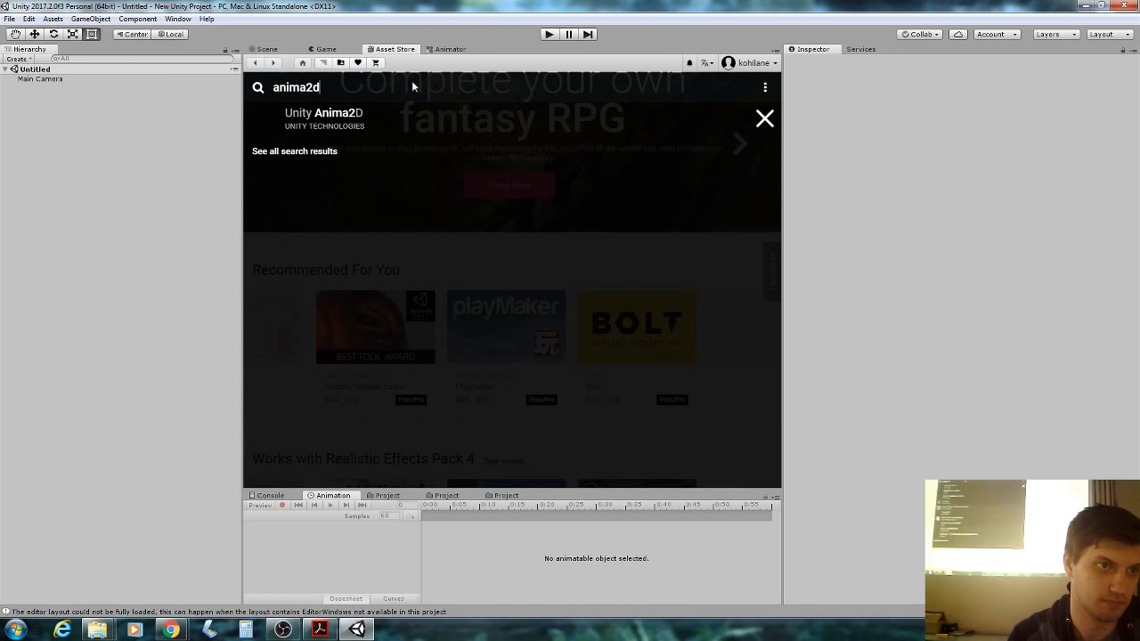
click(334, 127)
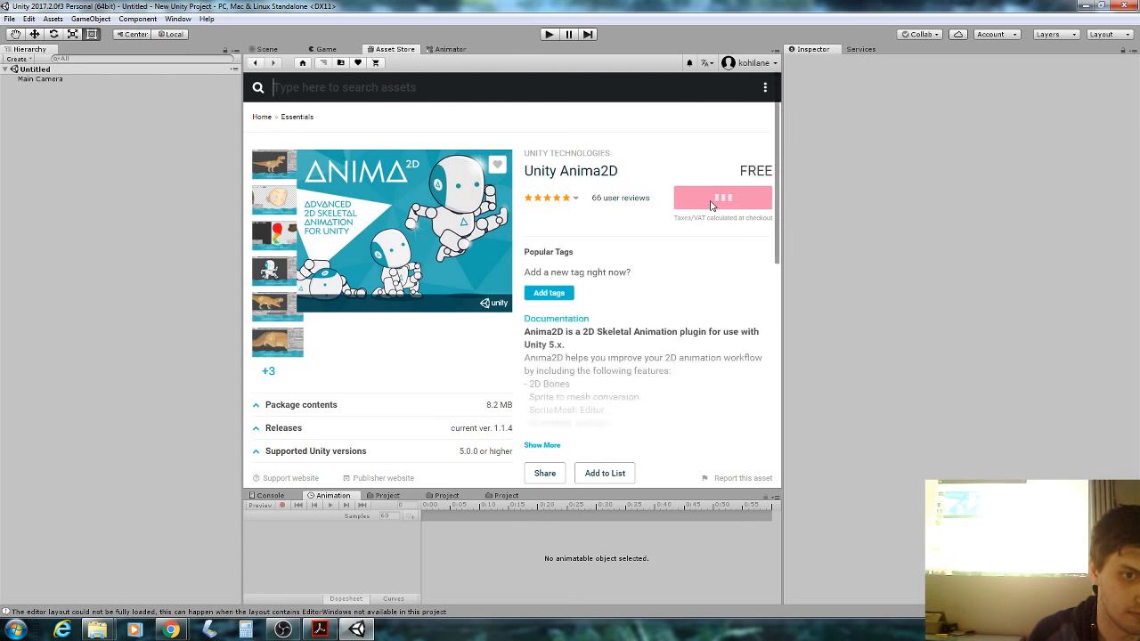
click(720, 234)
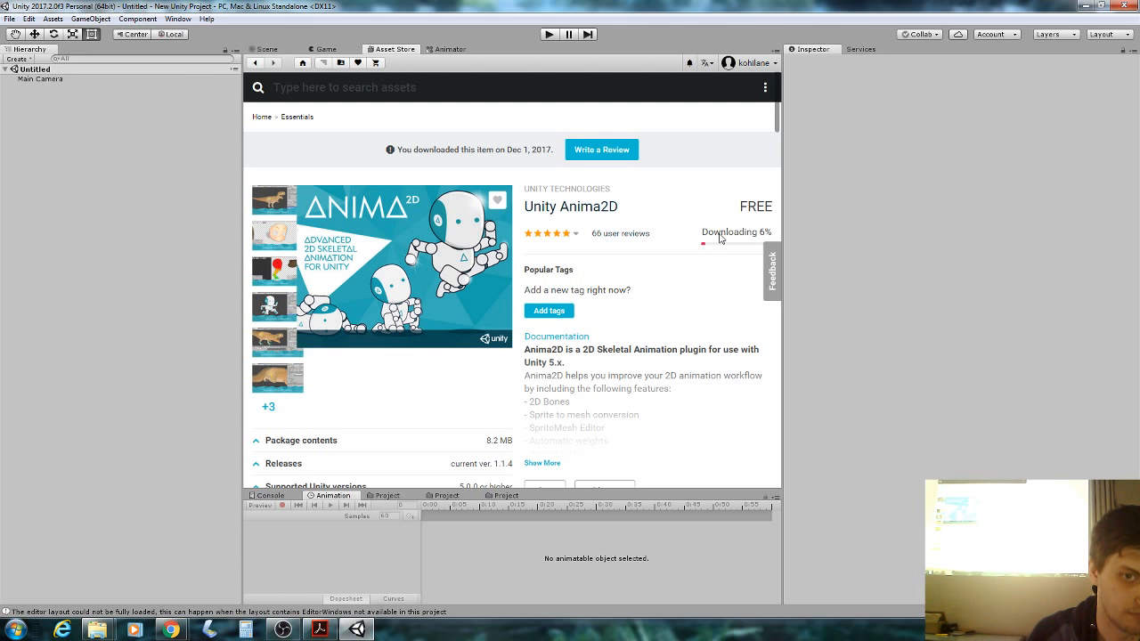
click(371, 634)
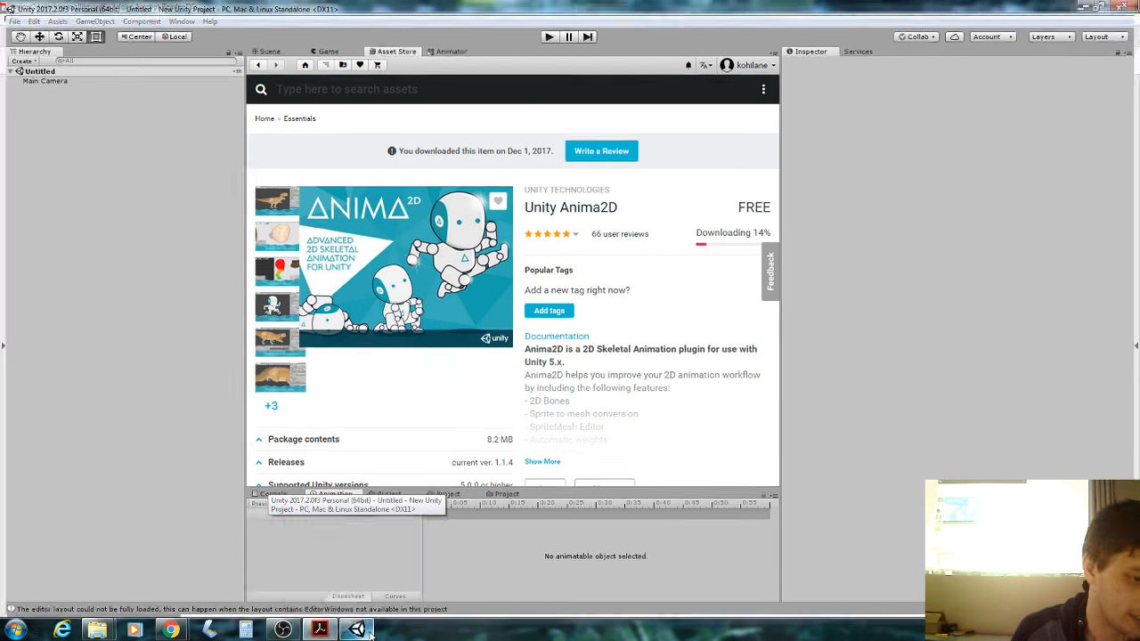
Bring the workshop slides forward and scroll to slide 7, 'Importing the assets'.
click(360, 630)
click(311, 631)
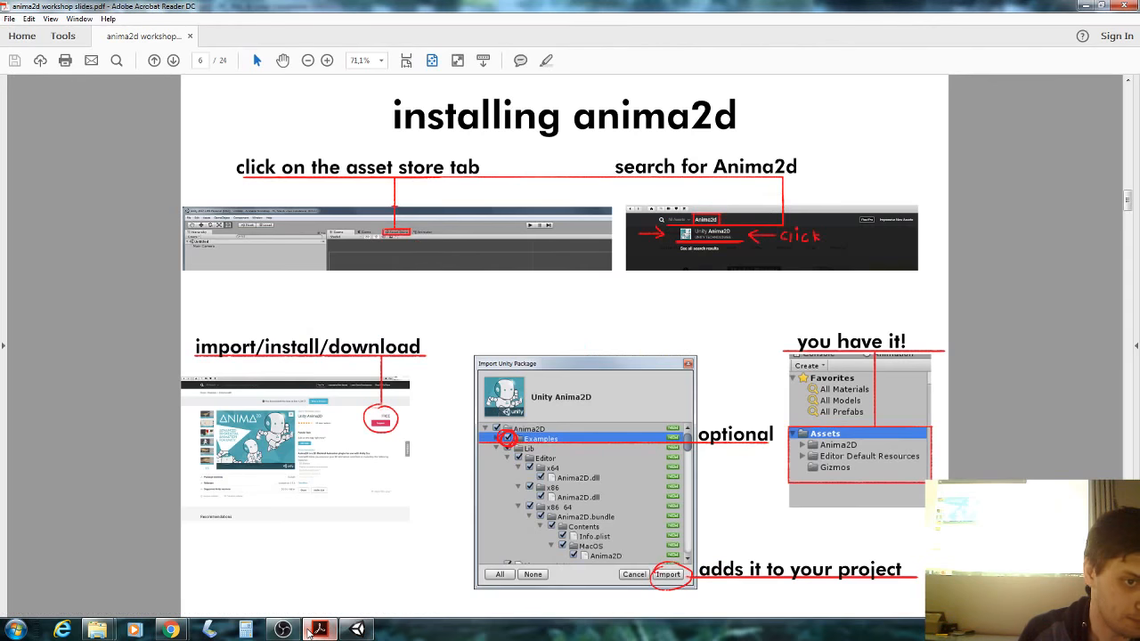
scroll(368, 459, down, 1)
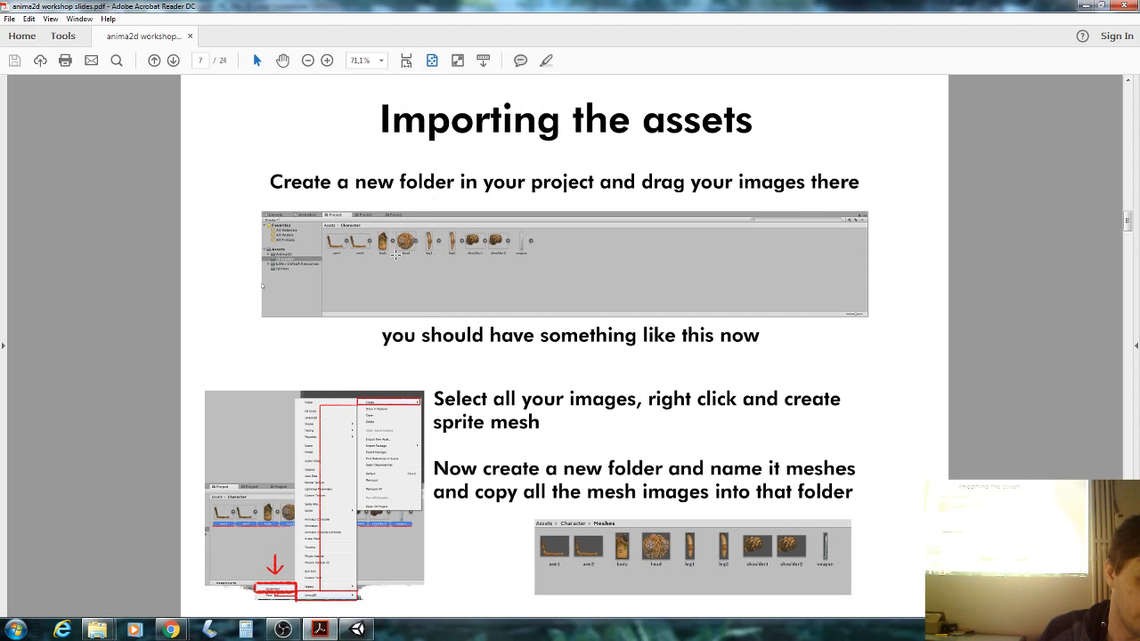
Open the character pngs folder inside Anima2d Workshop in Explorer, then return to Unity.
mouse_move(98, 629)
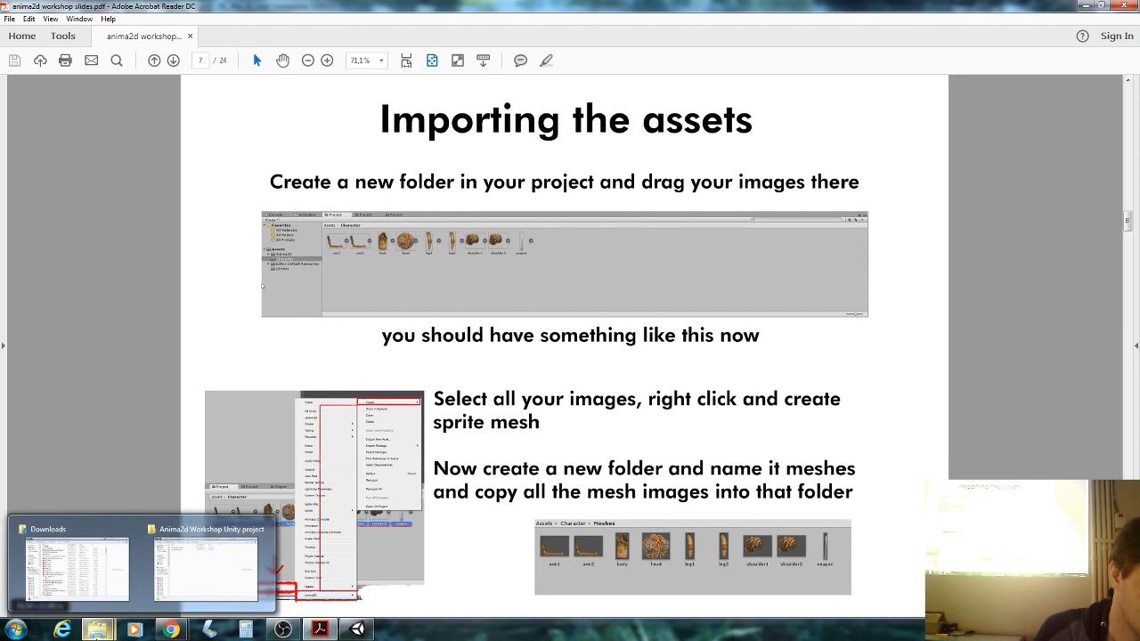
click(184, 579)
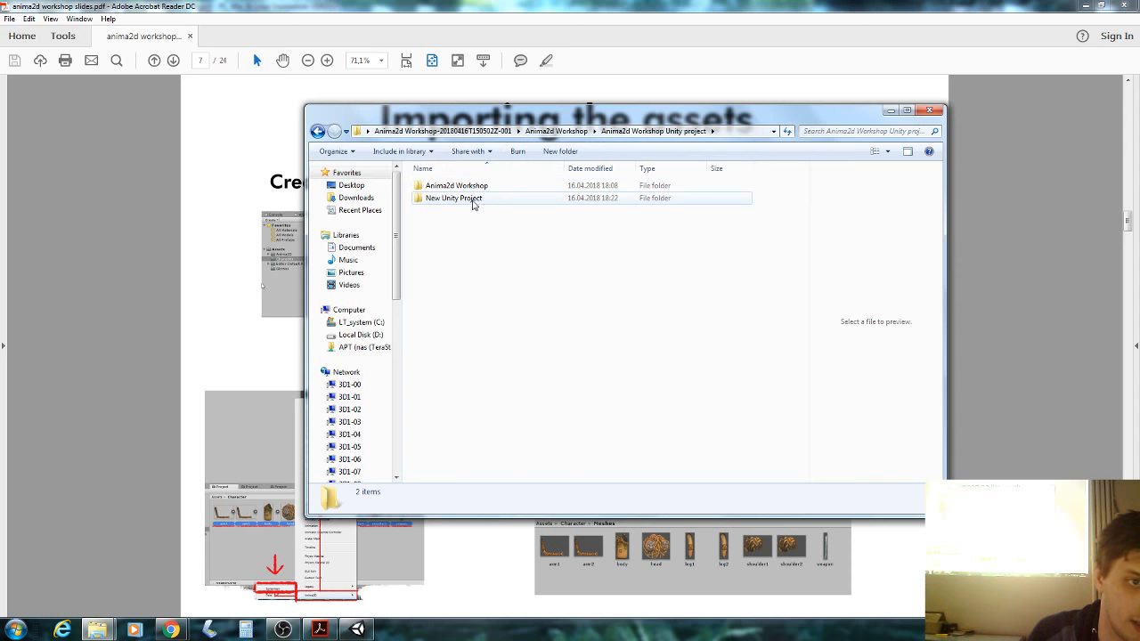
click(557, 131)
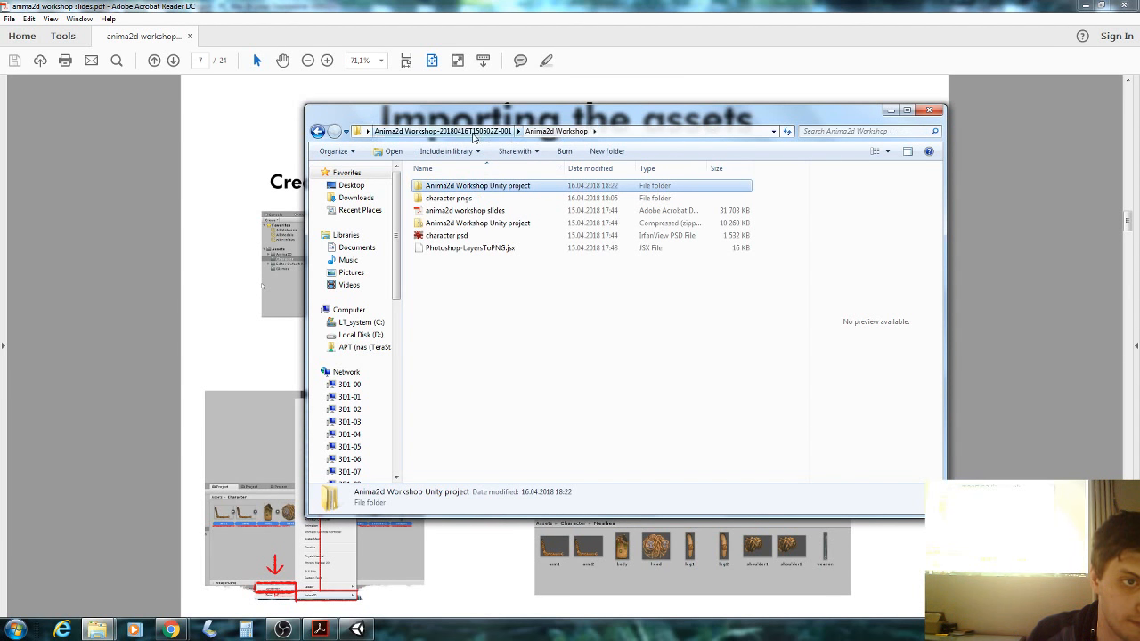
double_click(448, 198)
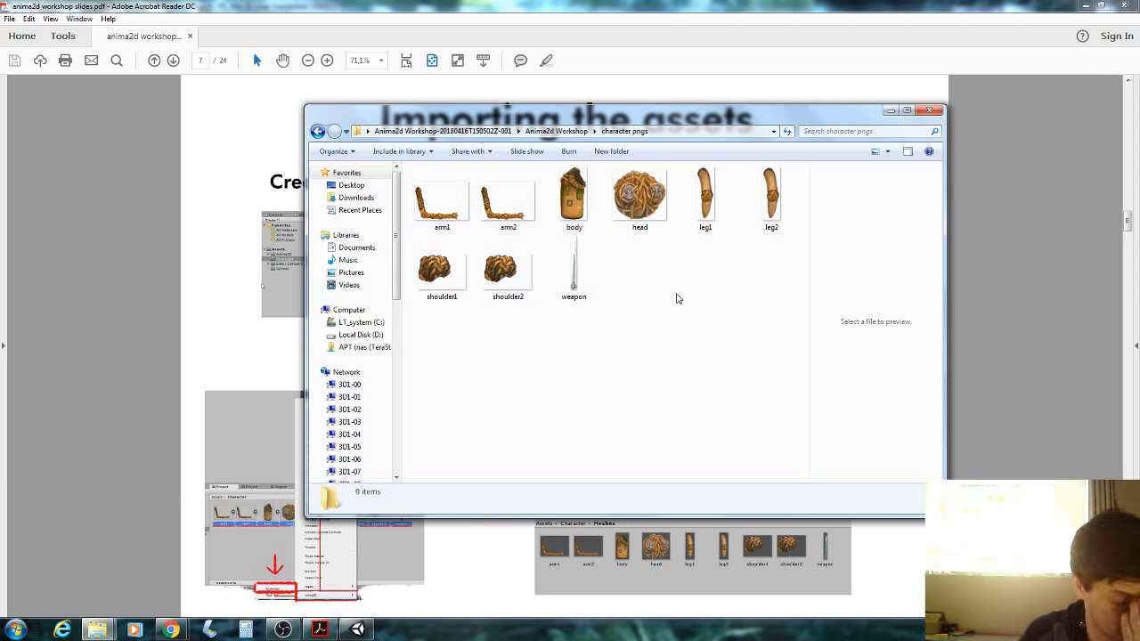
click(356, 630)
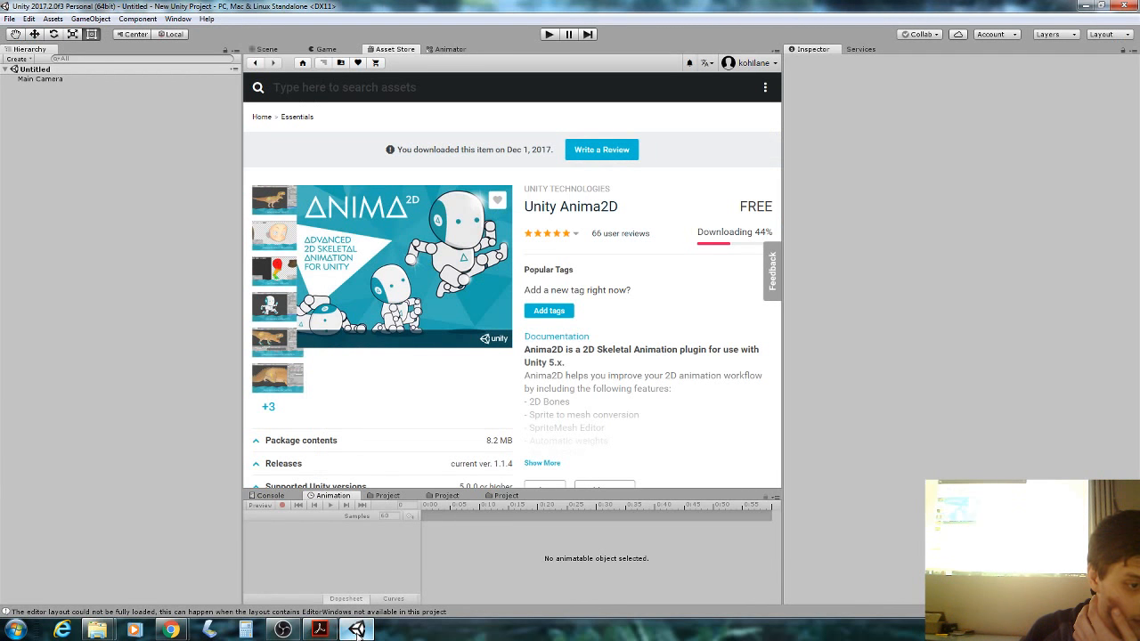
Create a folder named character under Assets and open it.
click(377, 496)
click(276, 563)
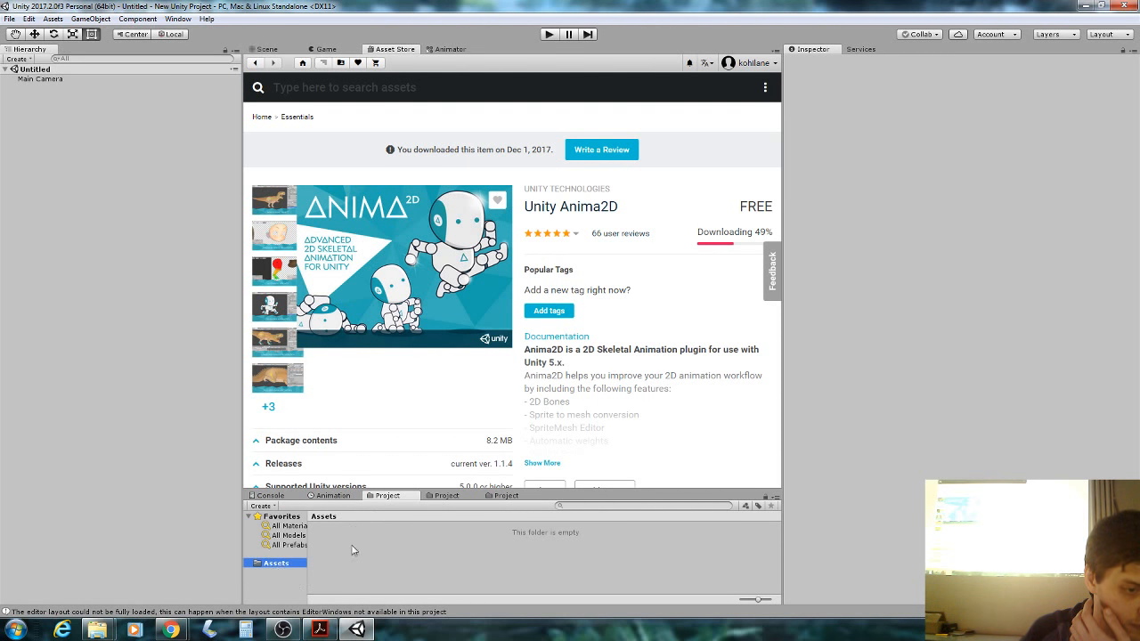
right_click(353, 550)
mouse_move(420, 307)
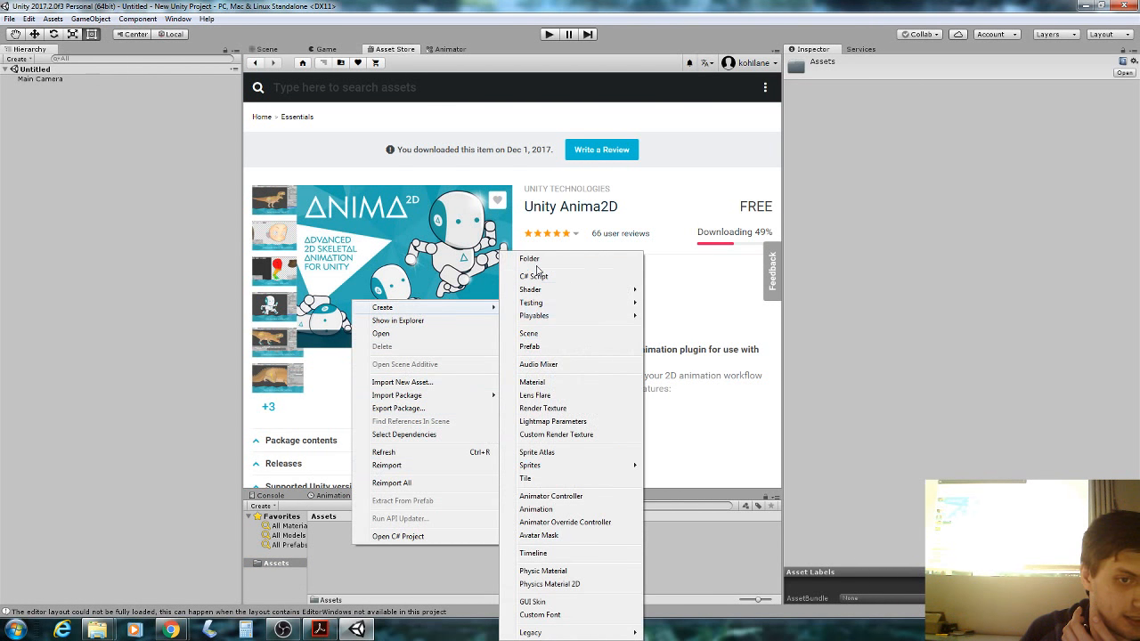
click(559, 259)
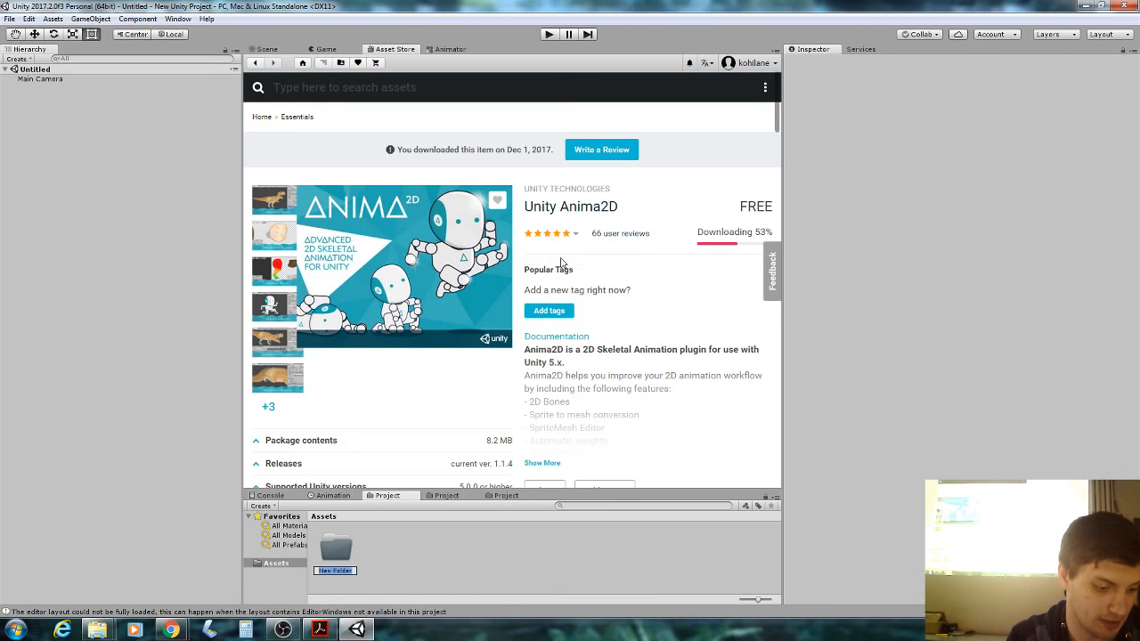
text(char)
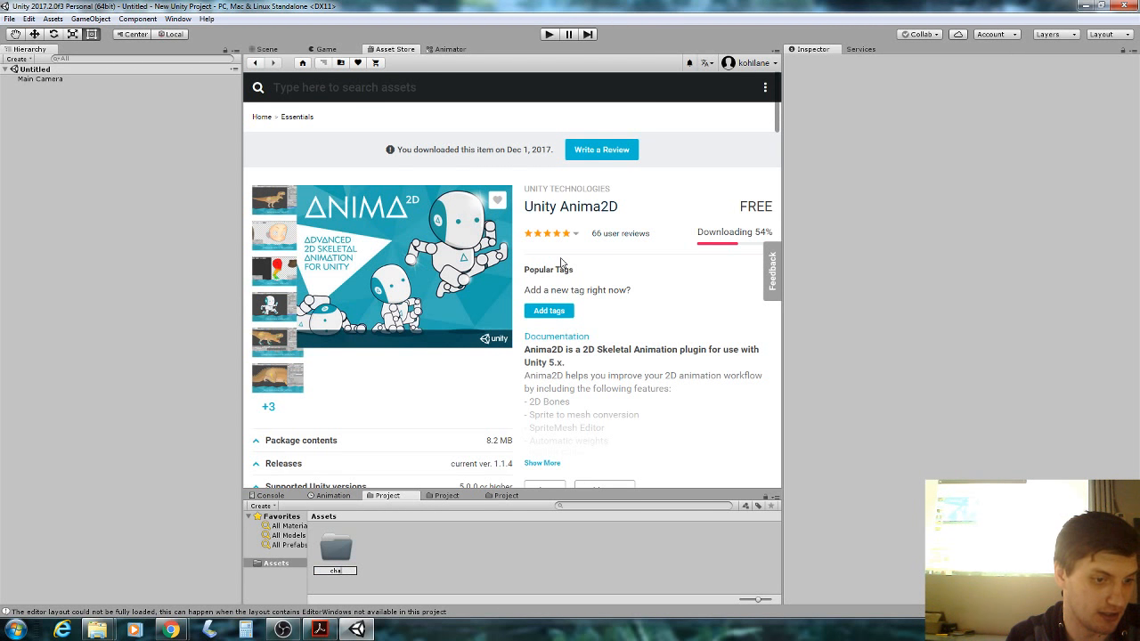
text(acter)
key(Return)
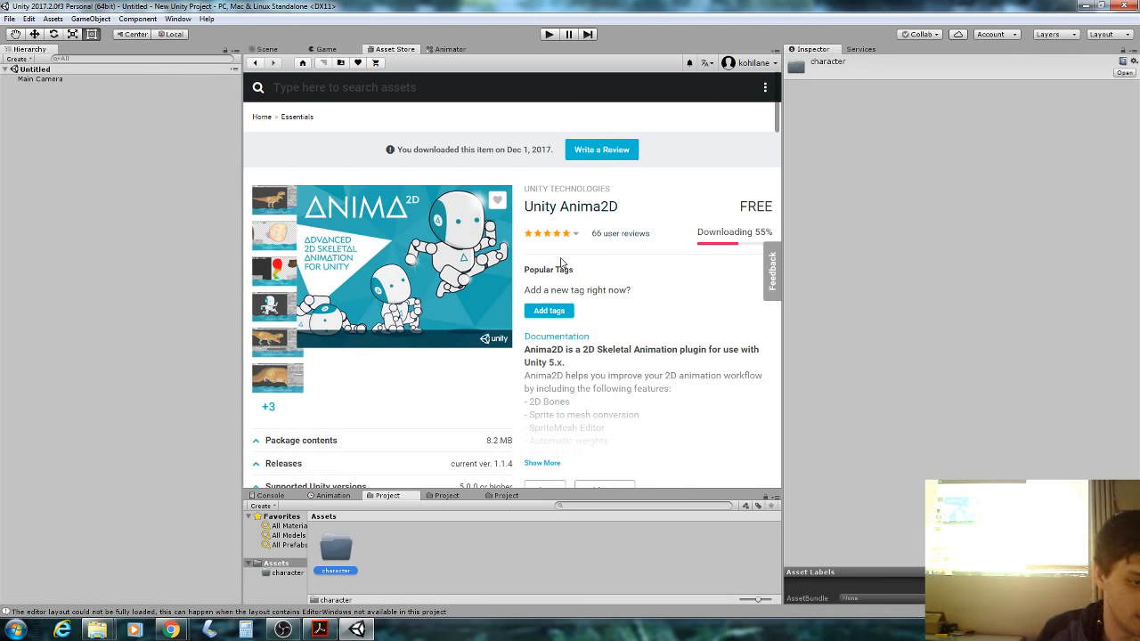
double_click(336, 550)
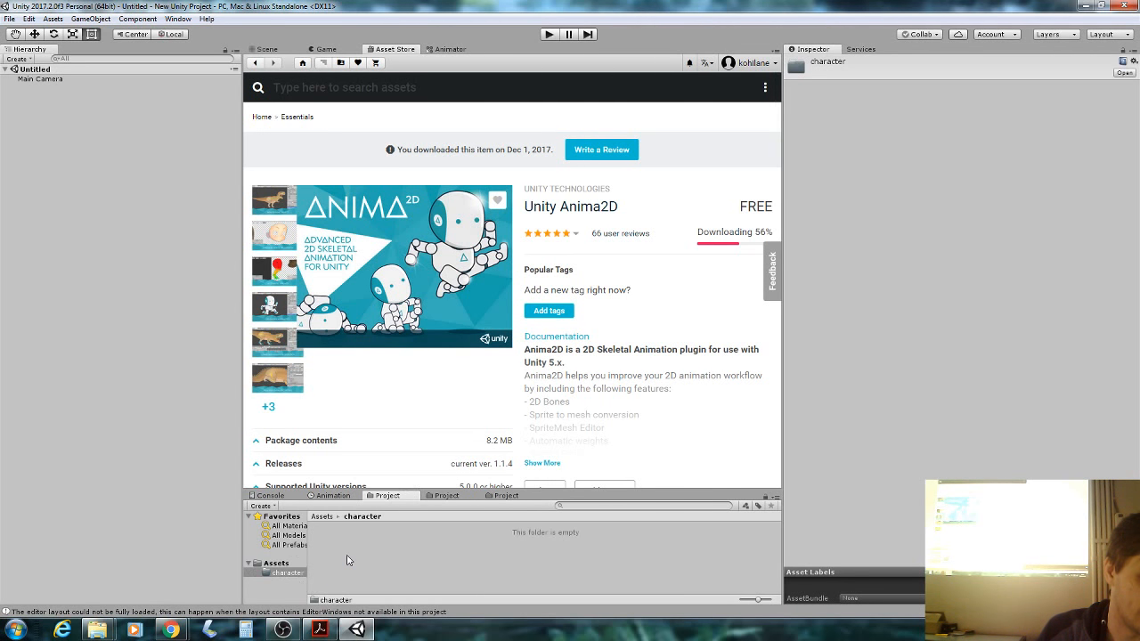
Drag all nine character PNGs from Explorer into Unity's character folder.
click(98, 629)
click(194, 563)
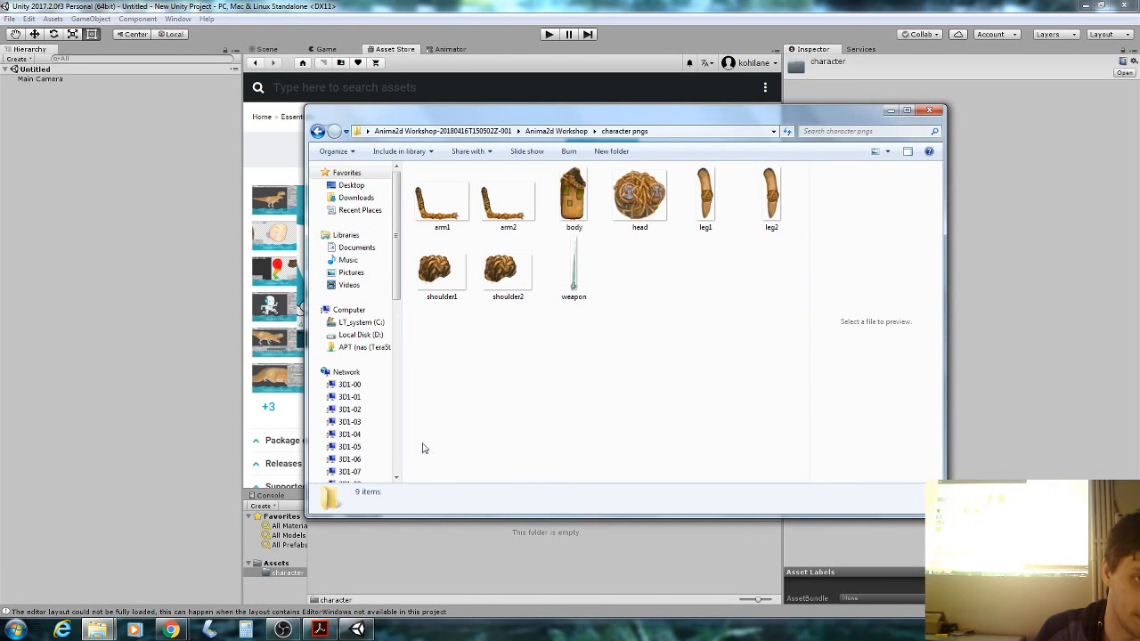
drag(773, 347, 496, 198)
click(781, 374)
drag(784, 371, 385, 574)
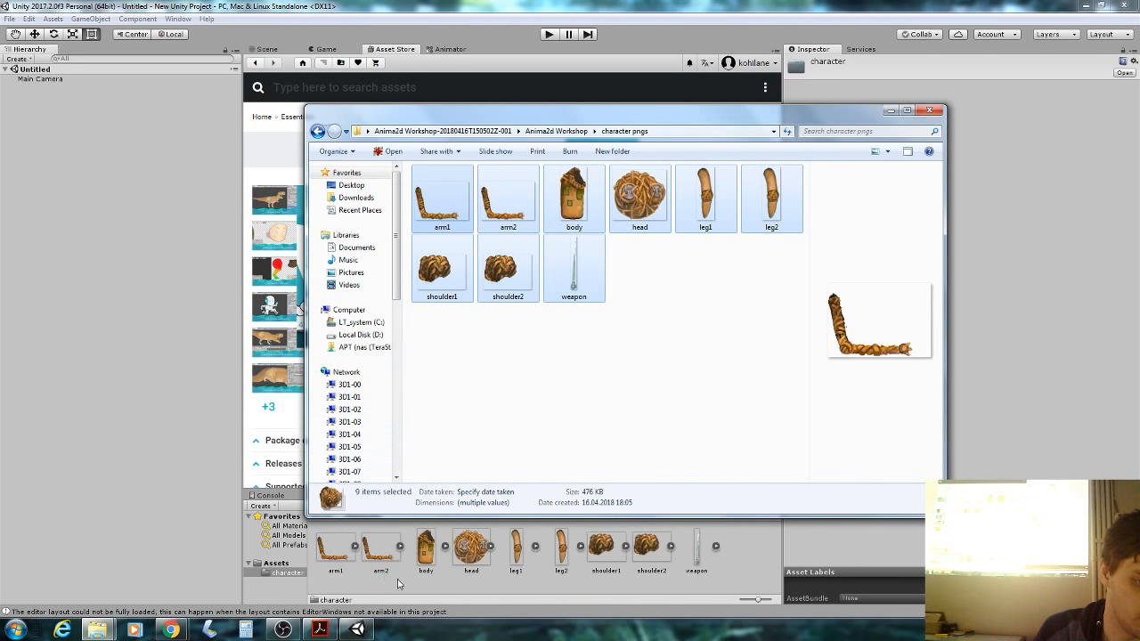
click(413, 596)
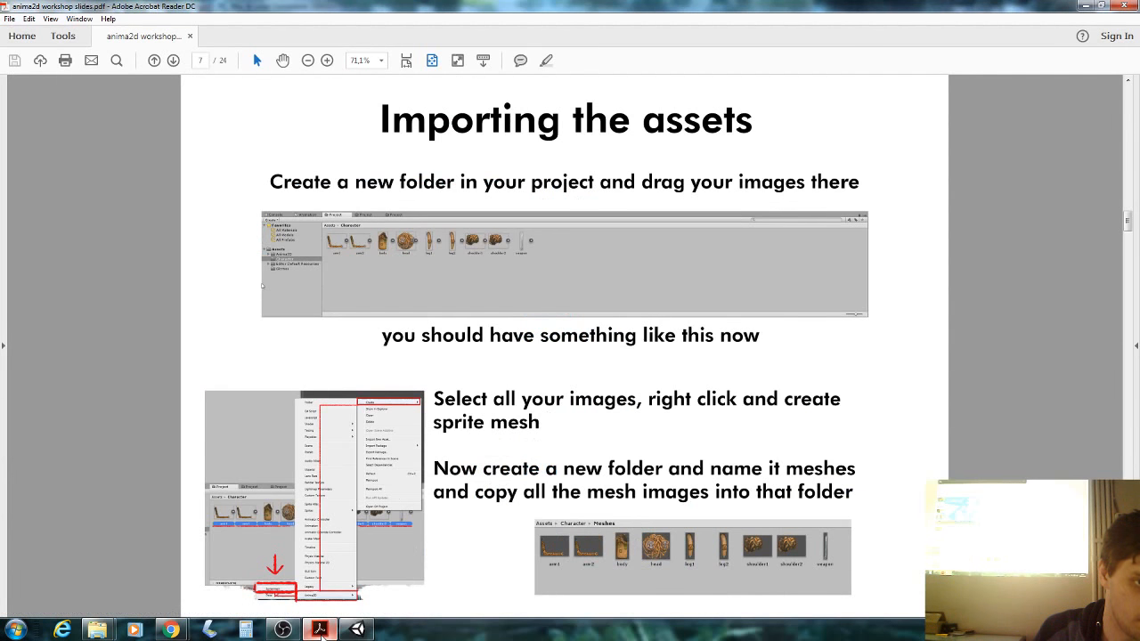
Switch to the workshop slides to review 'Importing the assets'.
click(320, 629)
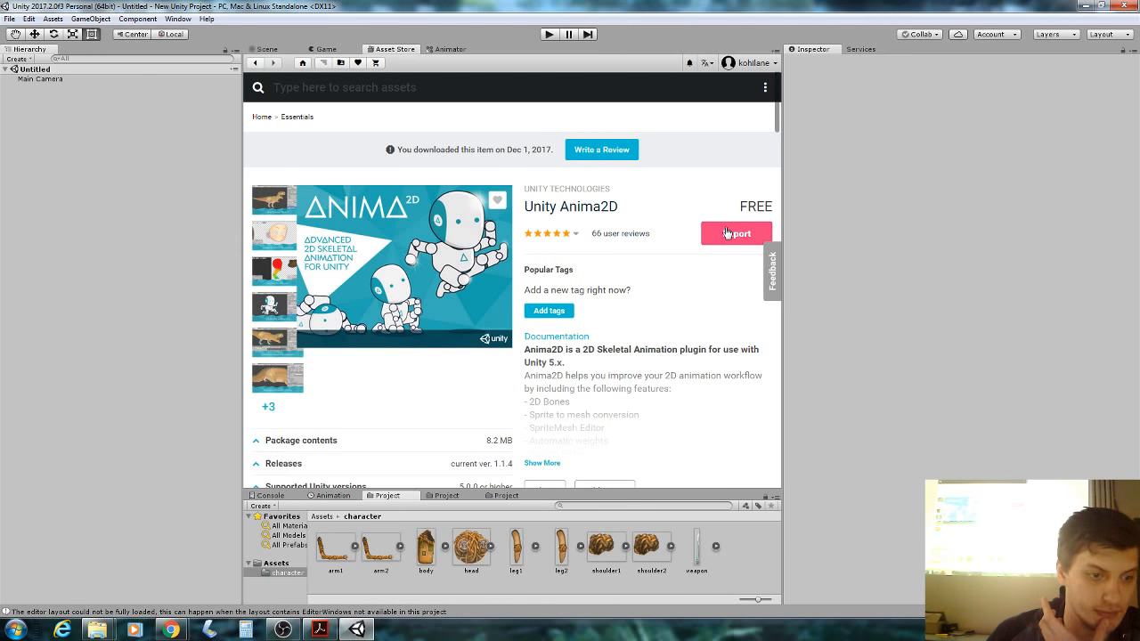
Import the Anima2D package from the Asset Store with the Examples folder unchecked.
click(726, 232)
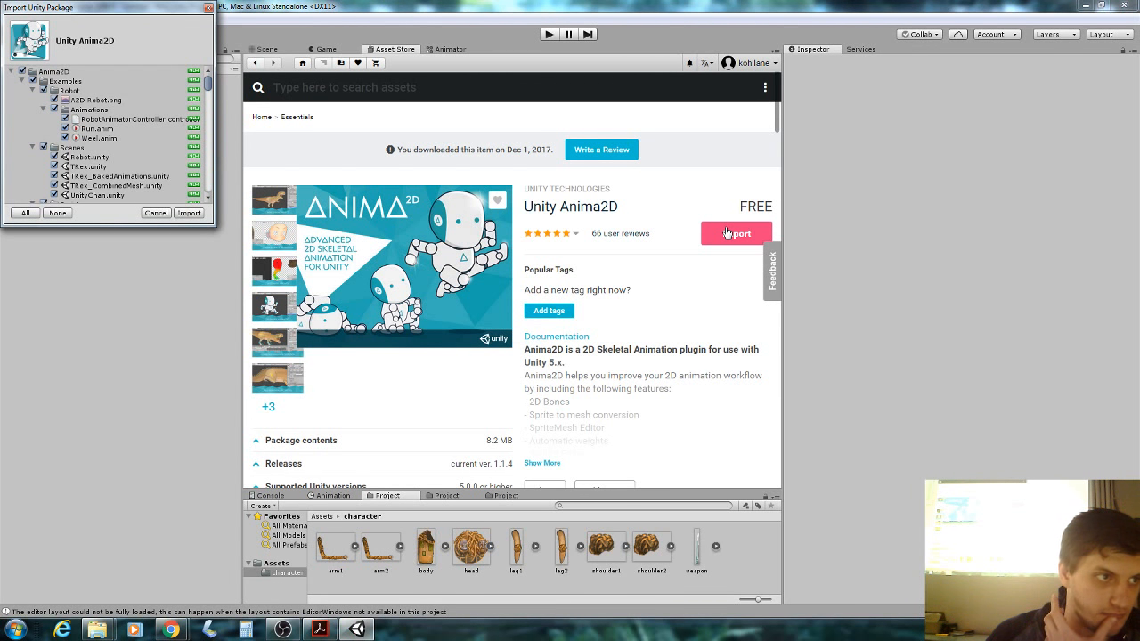
click(32, 81)
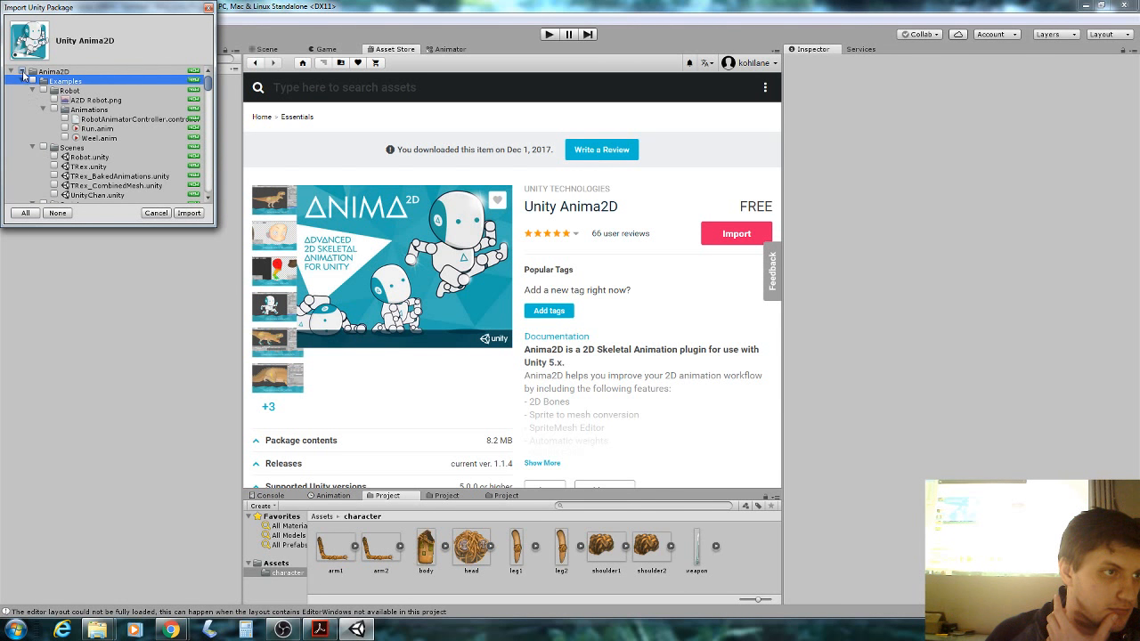
click(23, 81)
click(183, 213)
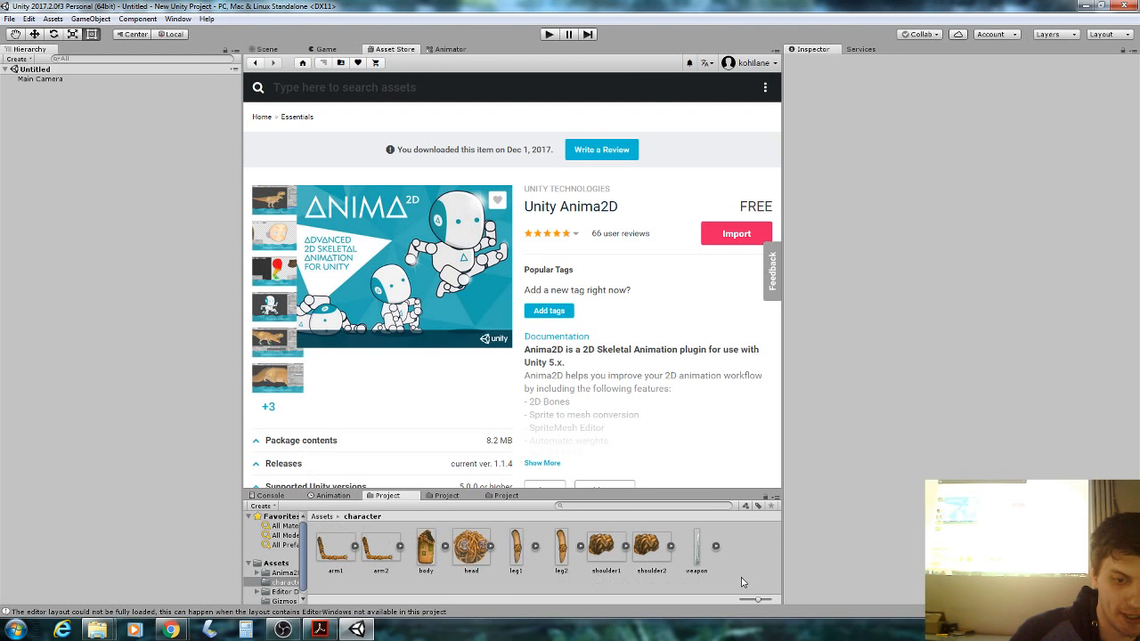
Select all nine character images and create an Anima2D SpriteMesh from each via Create > Anima2D.
click(338, 545)
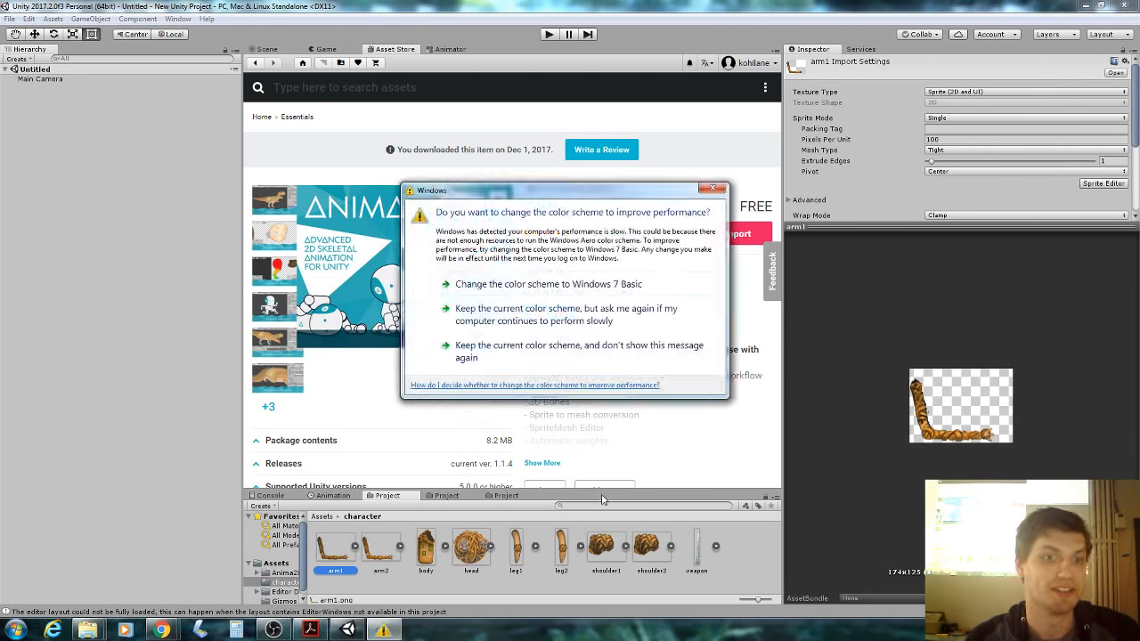
click(713, 188)
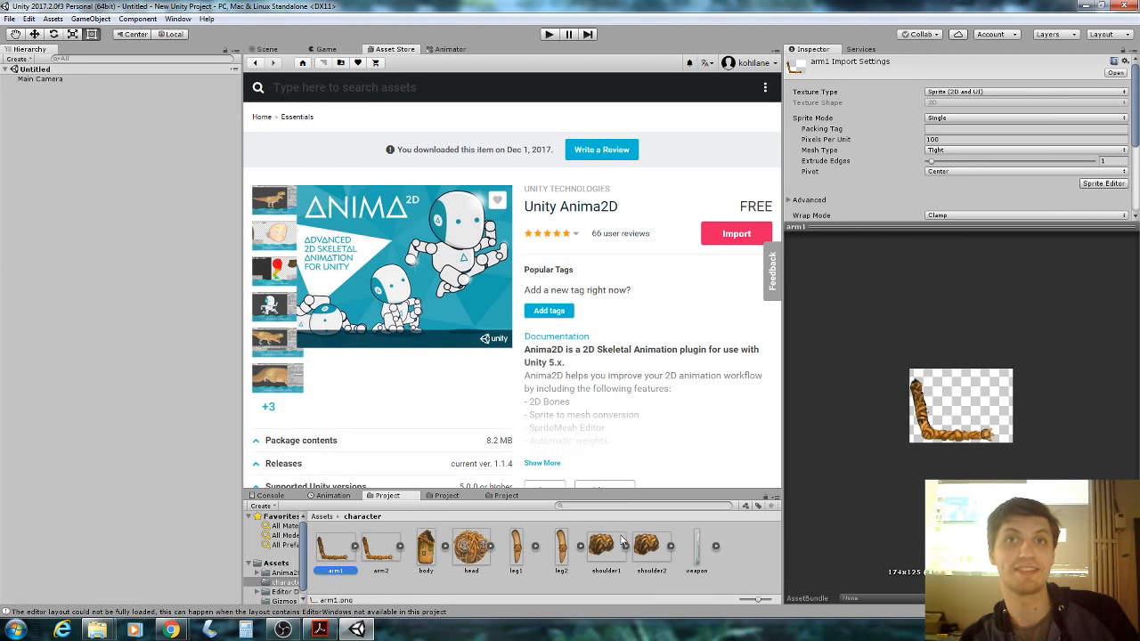
shift+click(691, 557)
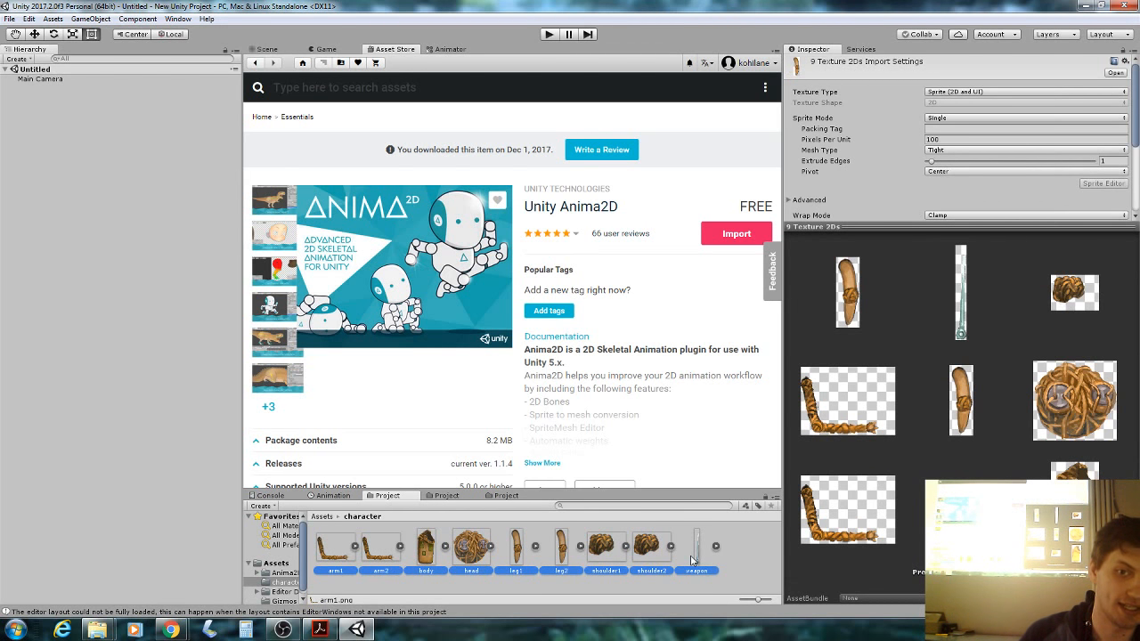
right_click(690, 555)
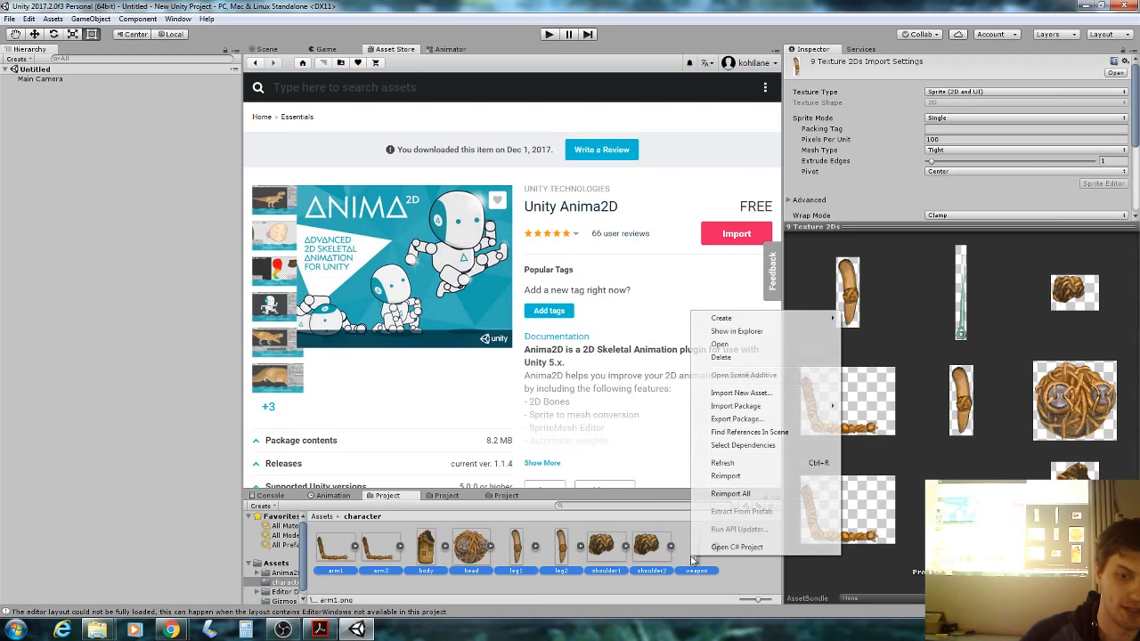
click(653, 583)
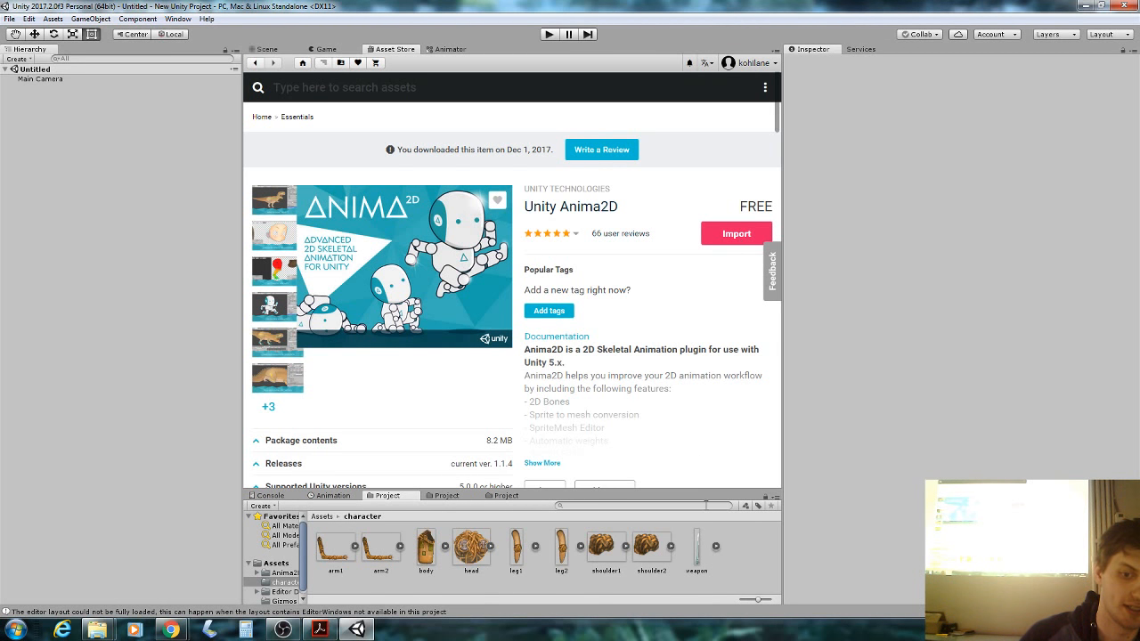
click(703, 561)
shift+click(341, 557)
right_click(657, 558)
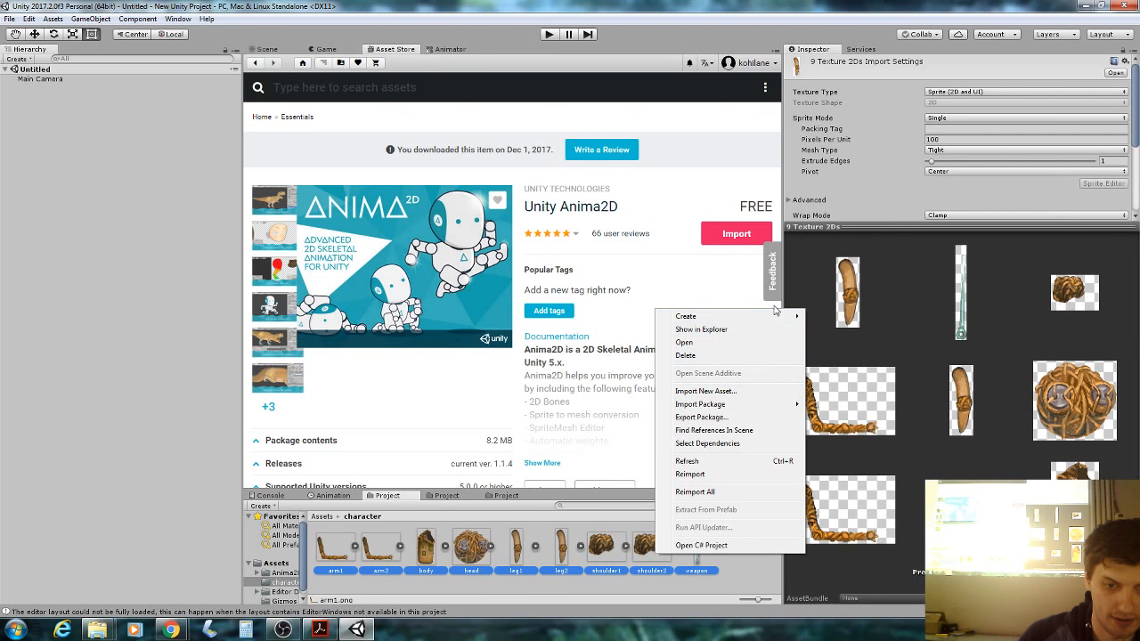
mouse_move(768, 318)
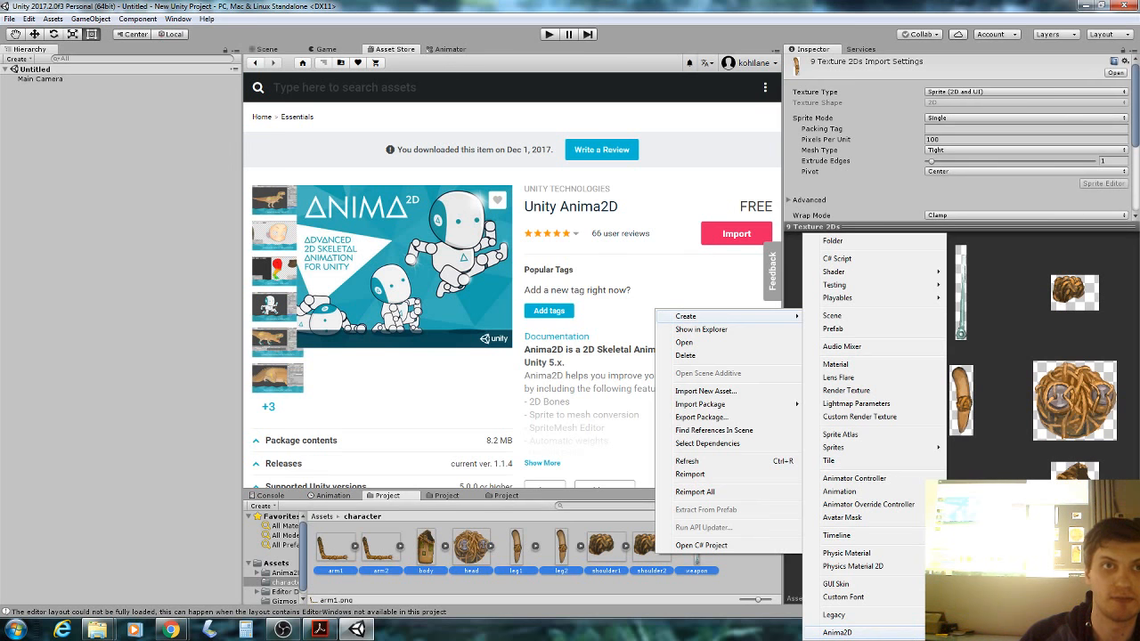
click(983, 626)
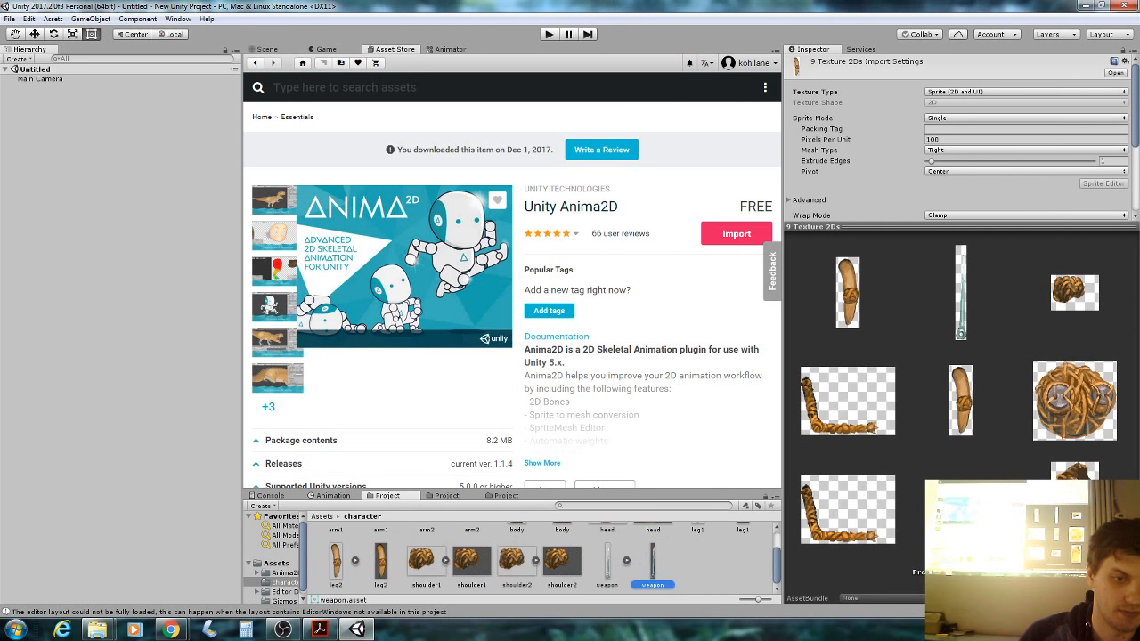
drag(783, 371, 975, 371)
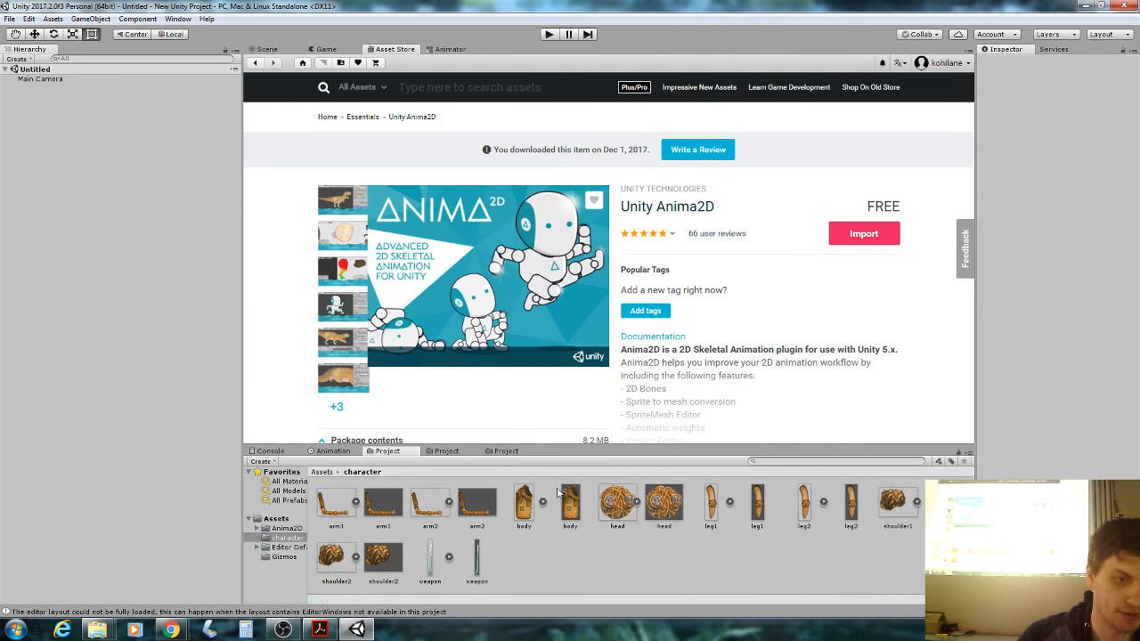
Create a new folder named Mesh inside the character folder.
click(386, 507)
click(371, 575)
click(390, 522)
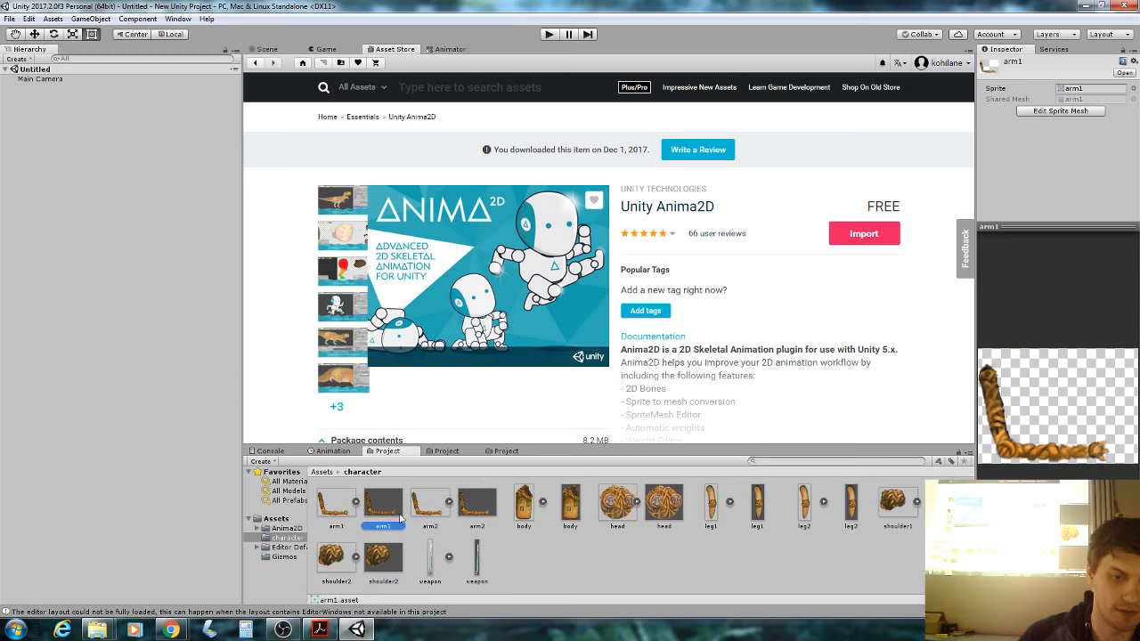
click(482, 505)
right_click(529, 559)
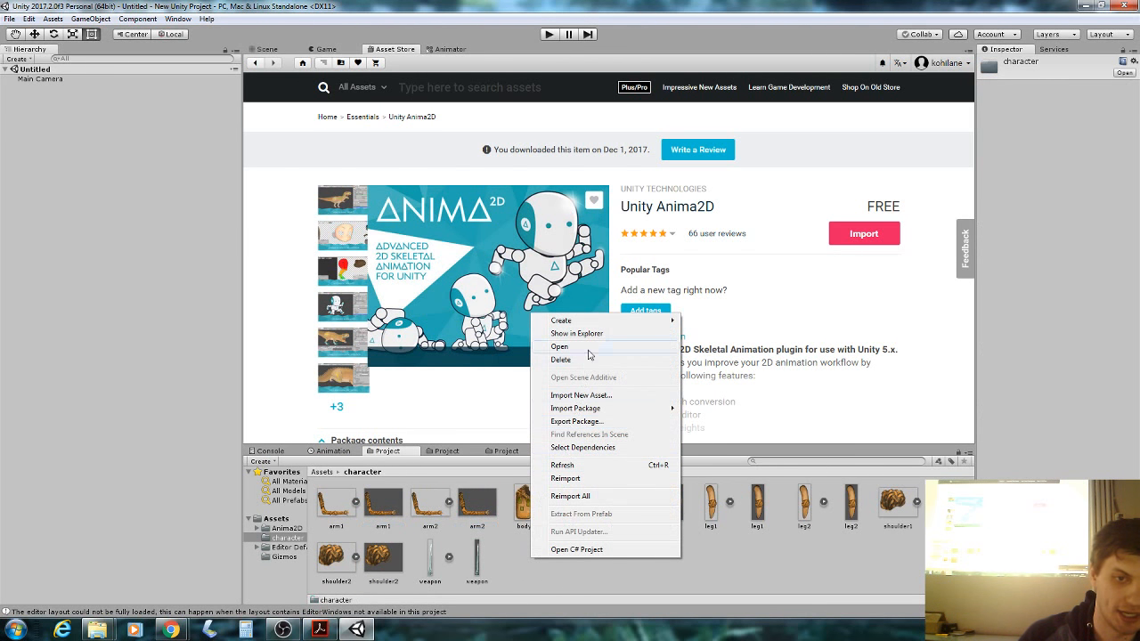
mouse_move(592, 322)
click(723, 239)
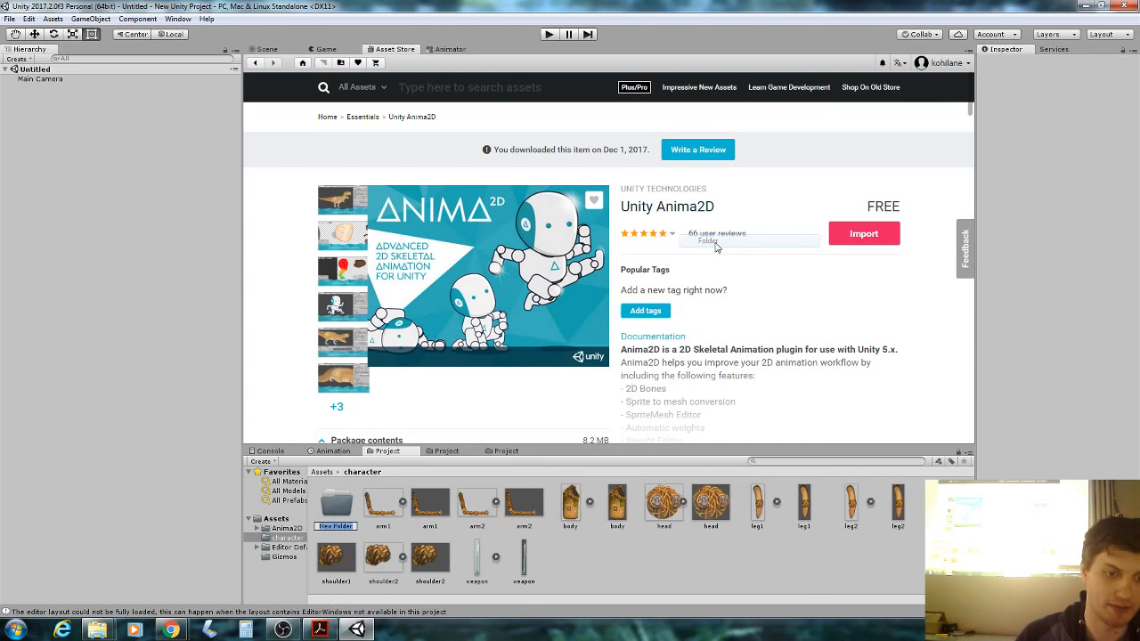
text(Mesh)
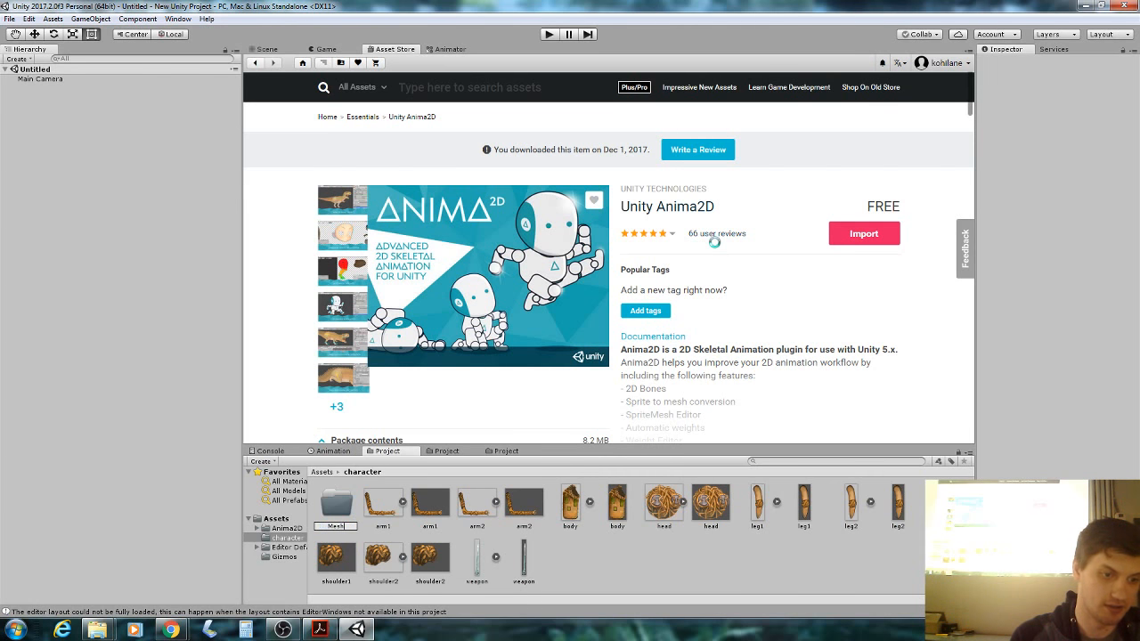
key(Return)
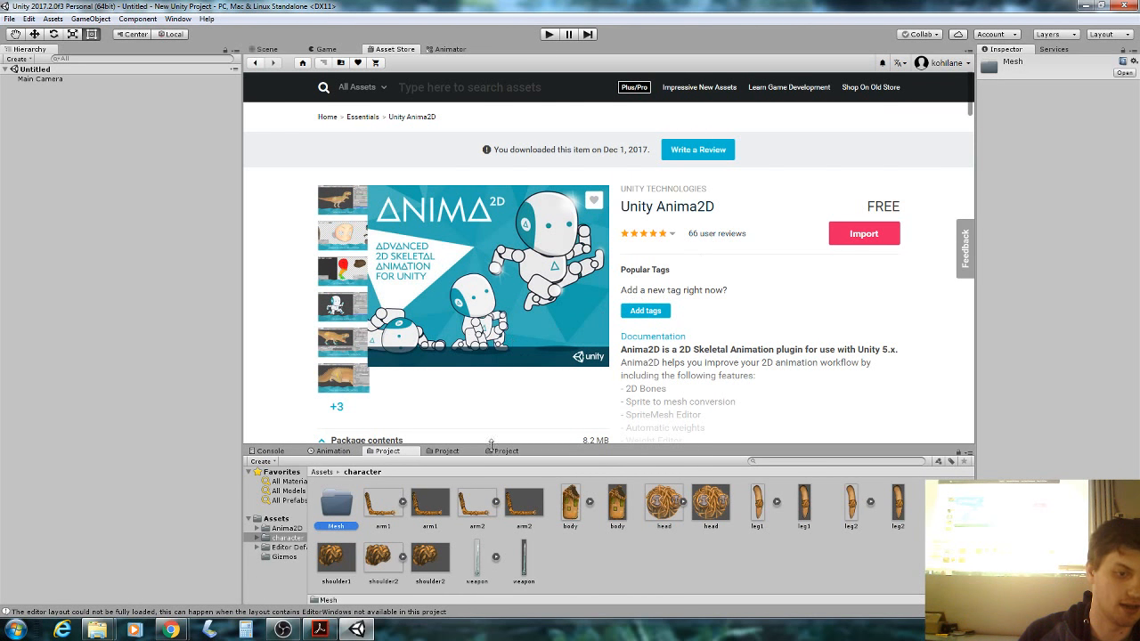
Move the nine sprite meshes (shoulder1, arm1, shoulder2, arm2, weapon, body, head, leg1, leg2) into Mesh.
click(346, 568)
ctrl+click(429, 518)
ctrl+click(429, 556)
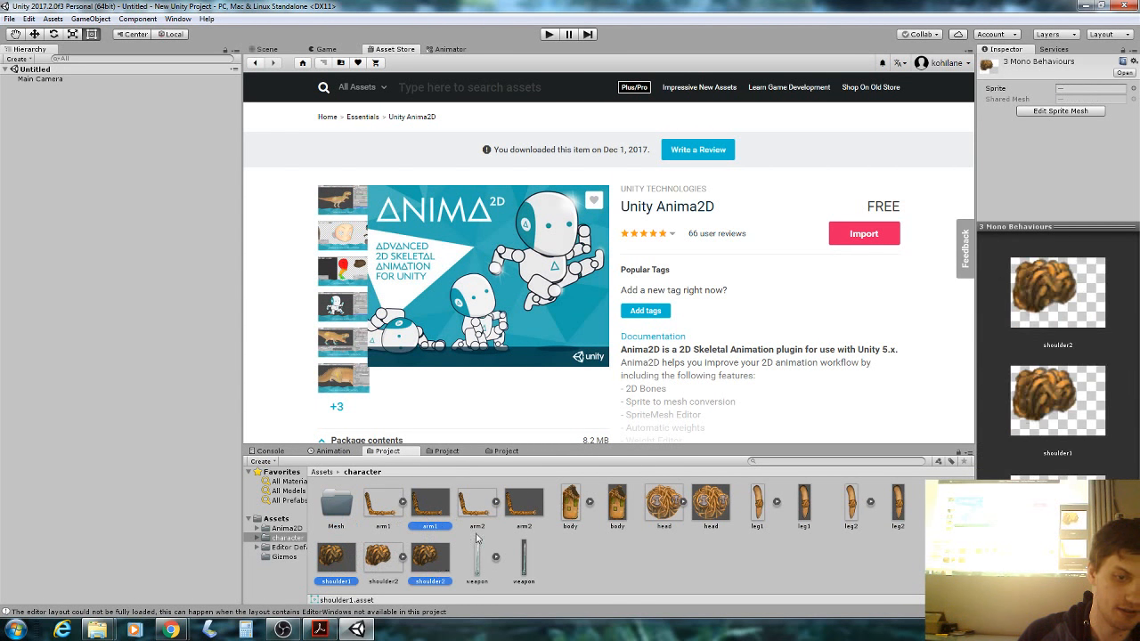
ctrl+click(525, 515)
ctrl+click(526, 561)
ctrl+click(617, 503)
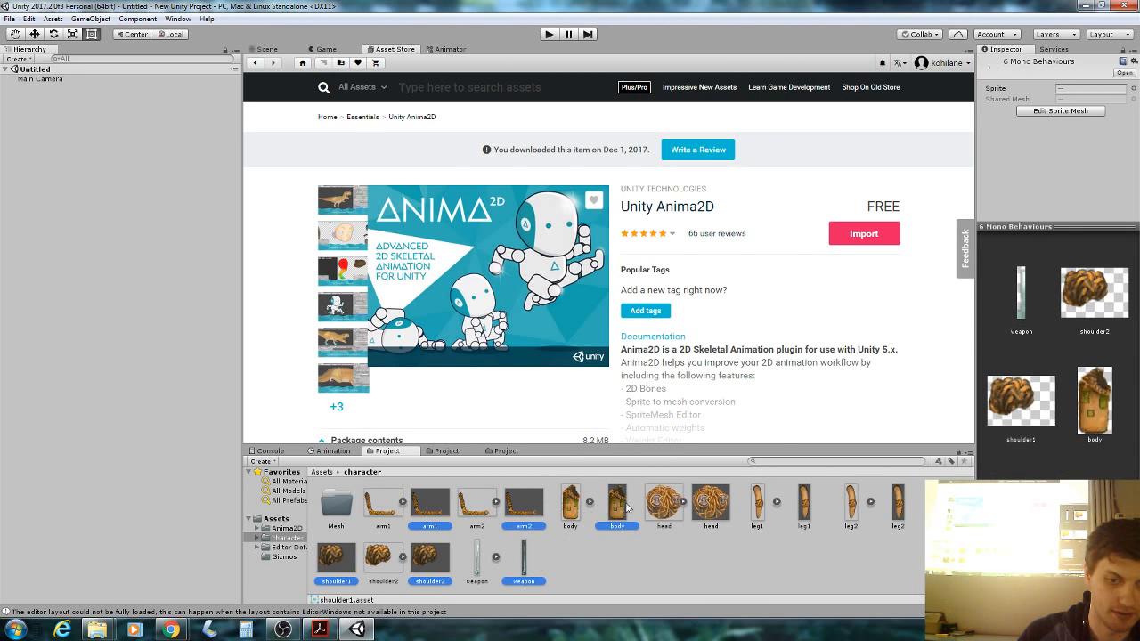
ctrl+click(711, 503)
ctrl+click(805, 504)
ctrl+click(898, 504)
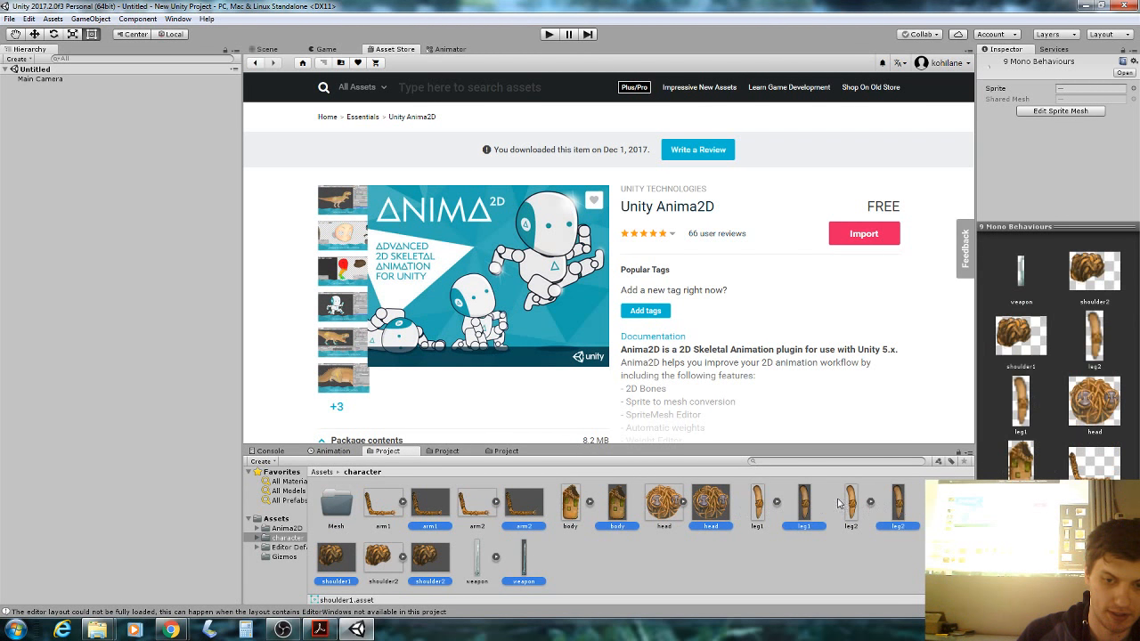
drag(410, 493, 331, 507)
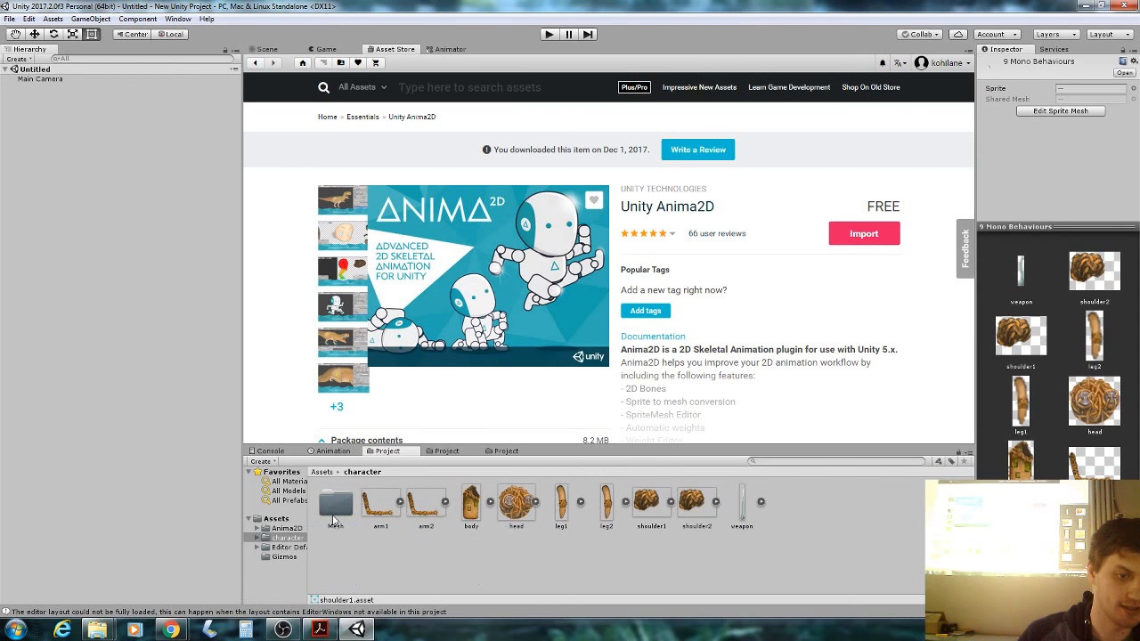
Open the Mesh folder and bring the workshop slides to the front.
click(336, 505)
double_click(335, 505)
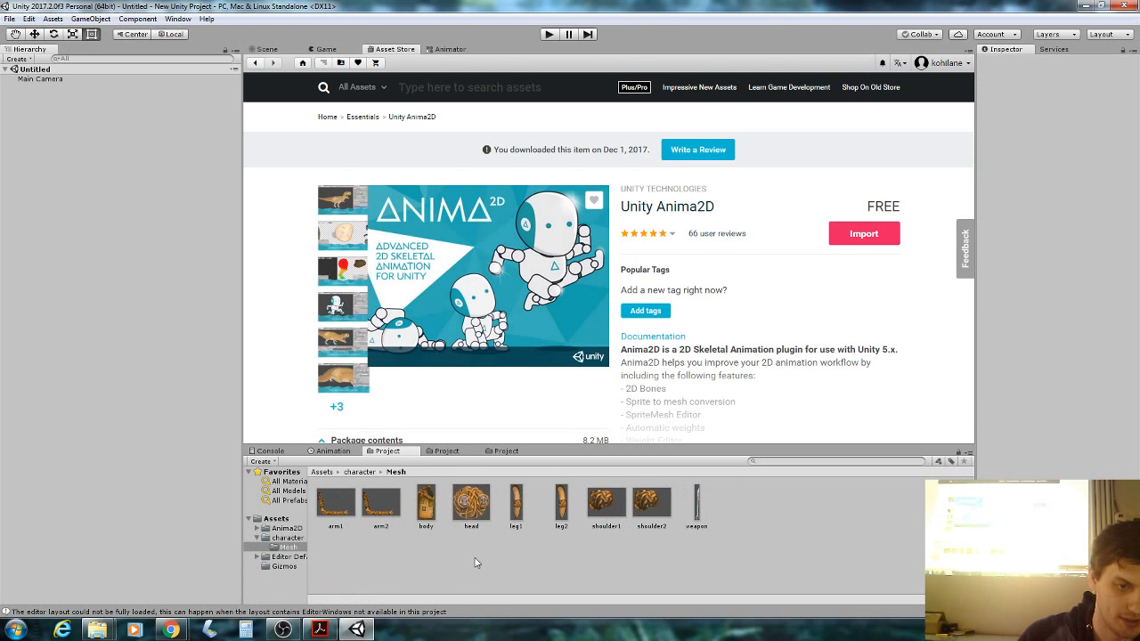
click(320, 630)
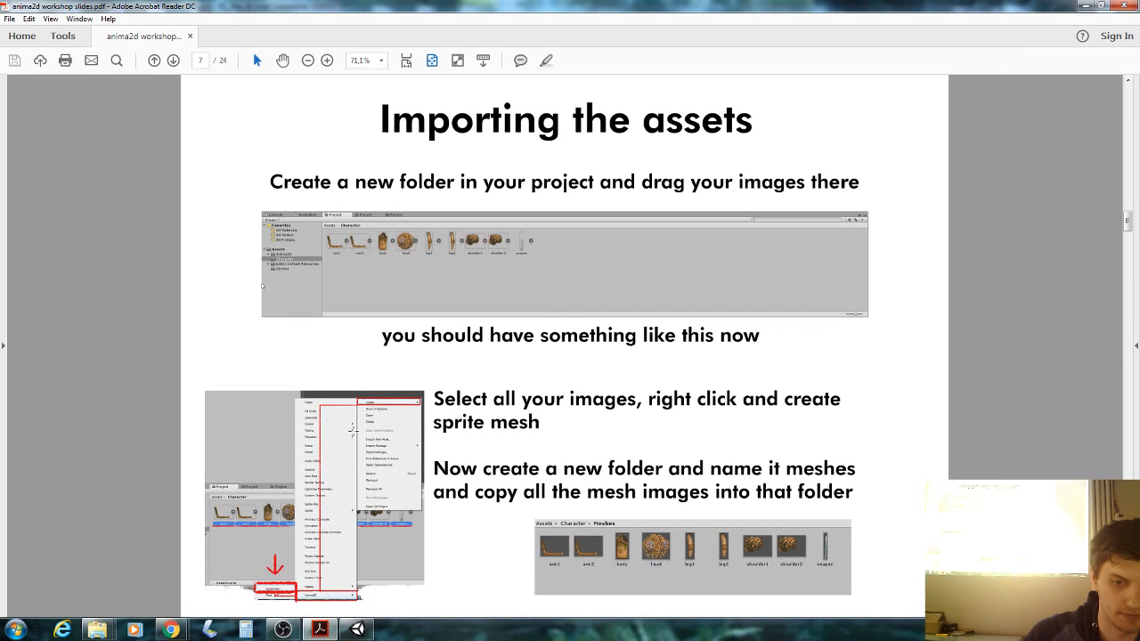
Scroll the slides to page 8, 'Prepearing Meshes', and go back to the Unity editor.
scroll(352, 431, down, 1)
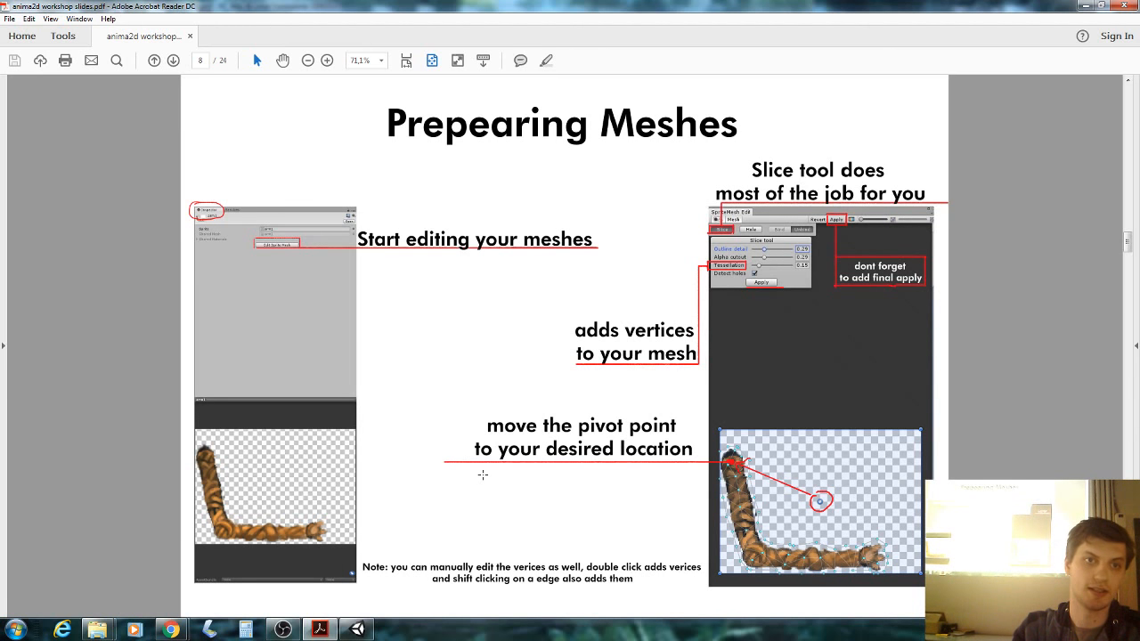
click(369, 636)
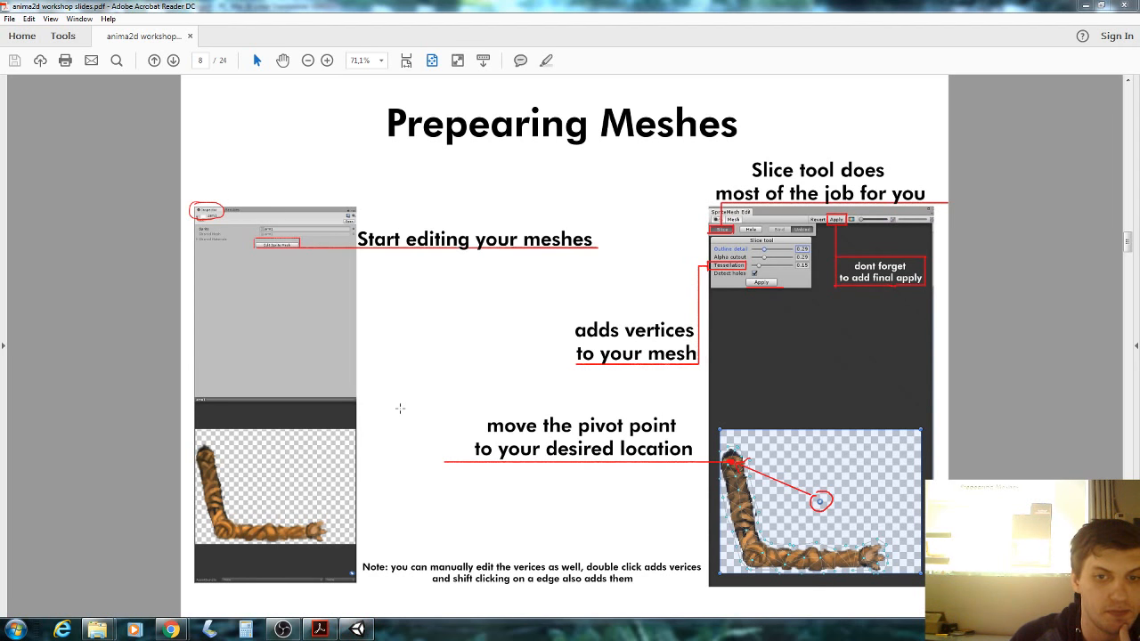
click(357, 630)
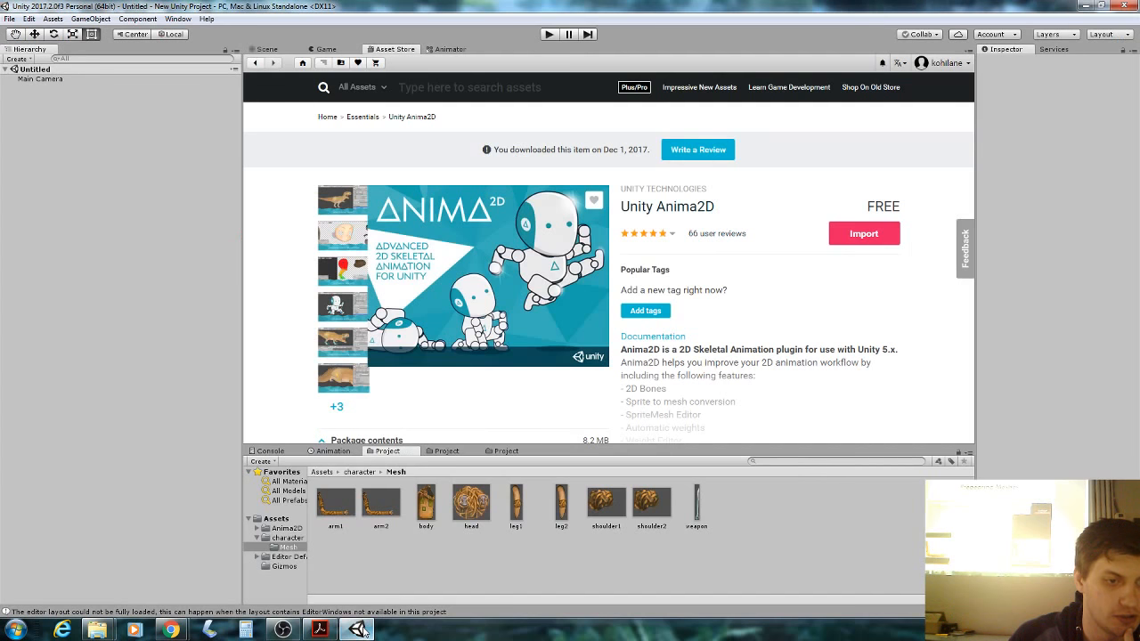
Open arm1 in the Anima2D SpriteMesh Editor and dock it beside the Inspector.
click(342, 503)
click(171, 18)
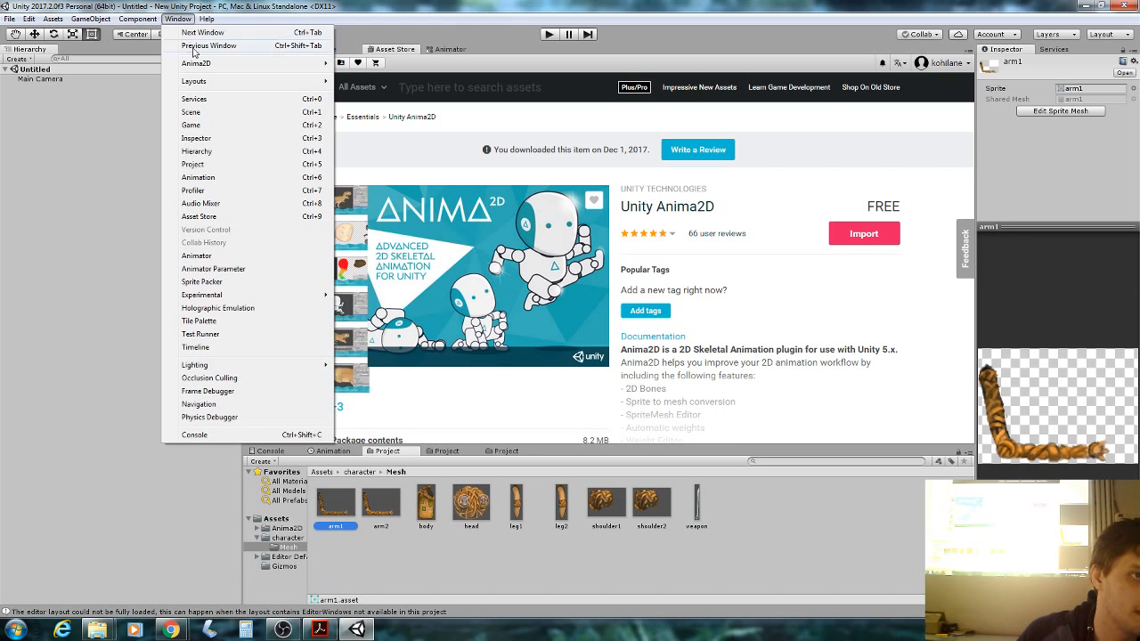
mouse_move(232, 63)
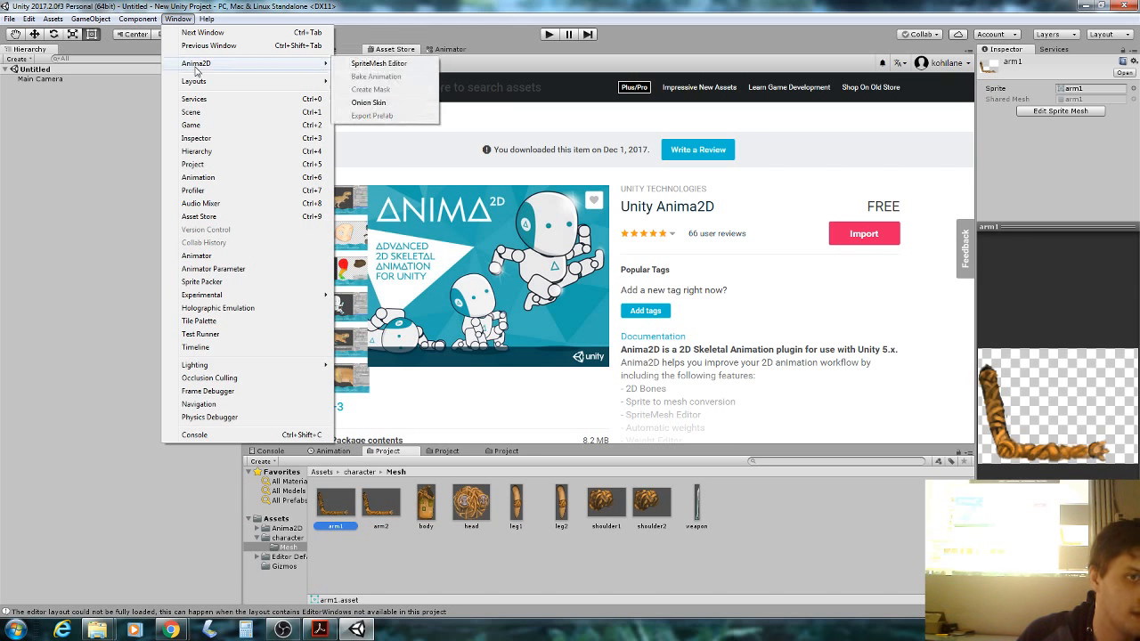
click(391, 64)
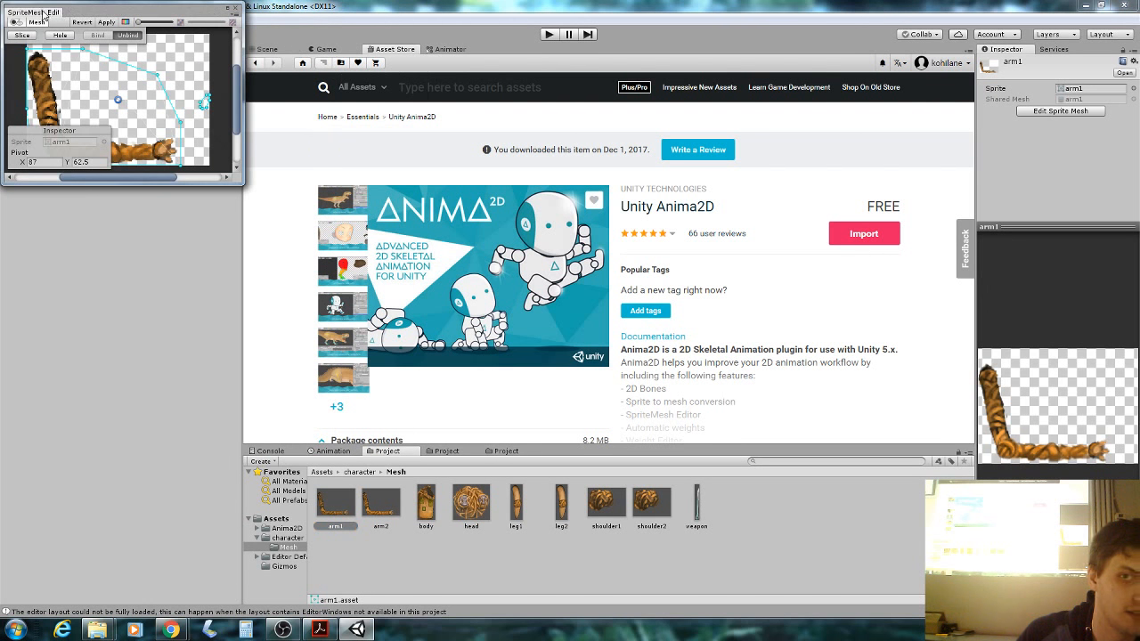
drag(43, 15, 1027, 63)
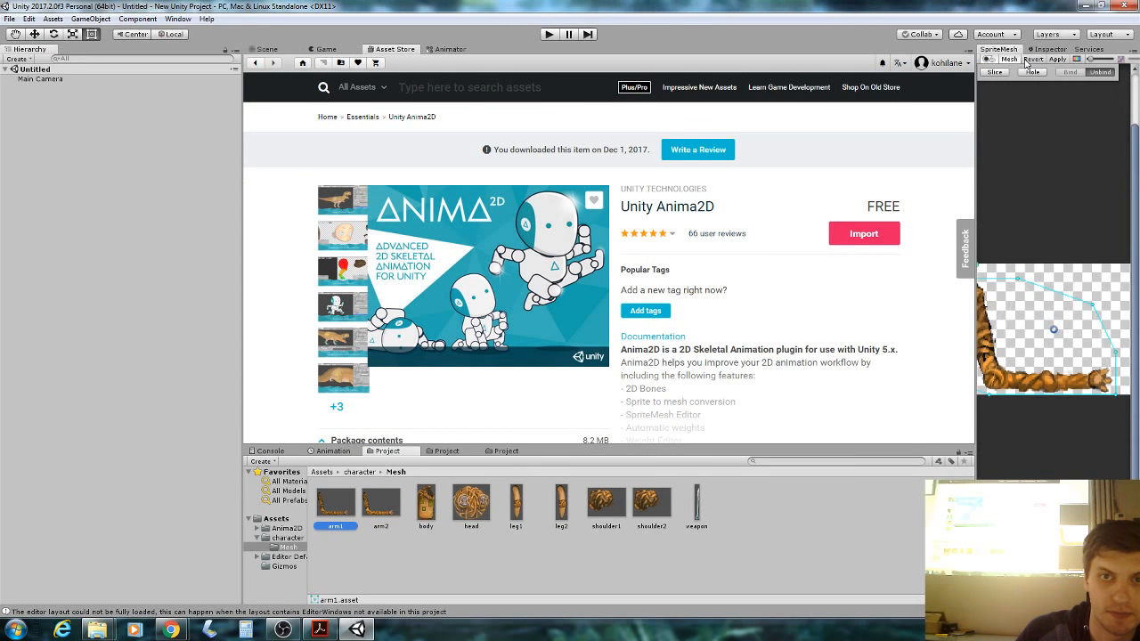
Widen the SpriteMesh Editor panel and switch the main view to Game.
click(177, 18)
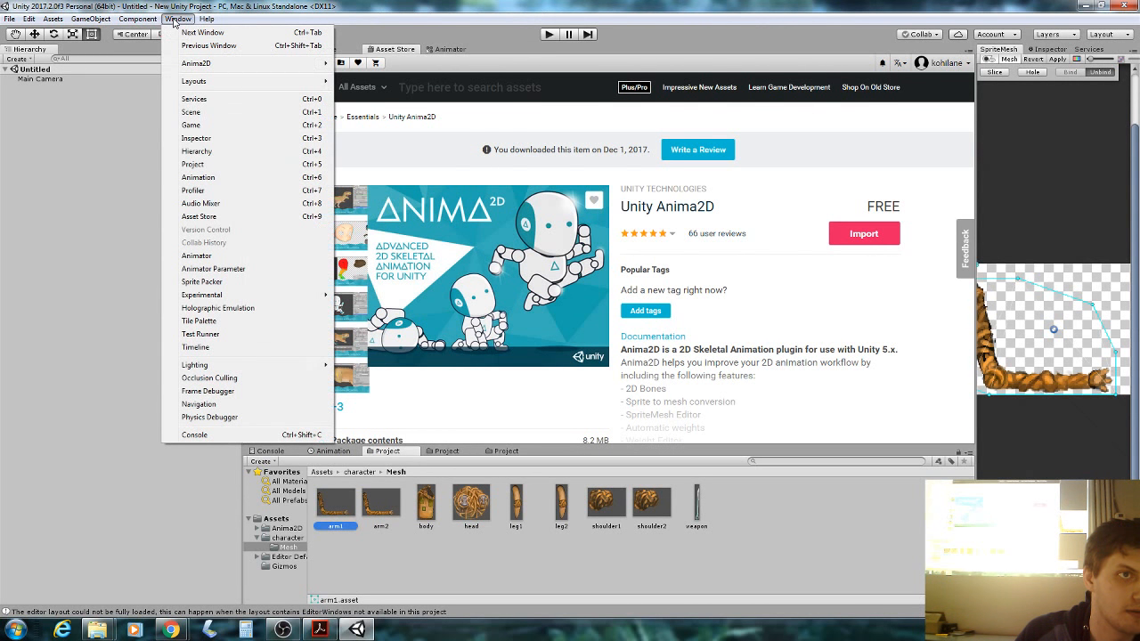
click(175, 22)
click(175, 22)
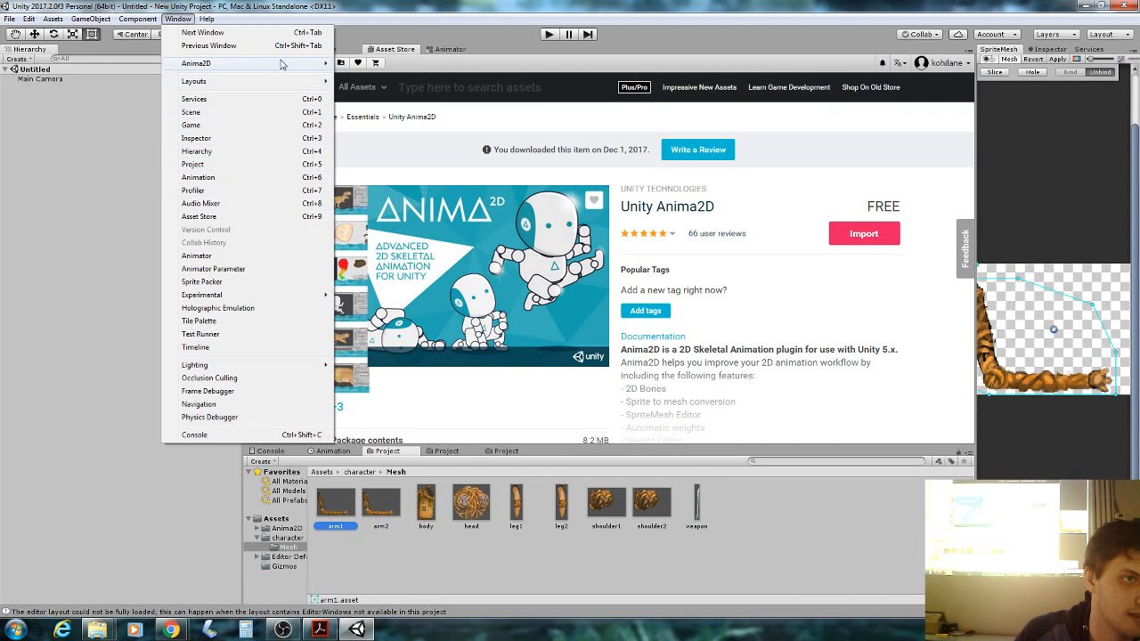
mouse_move(294, 63)
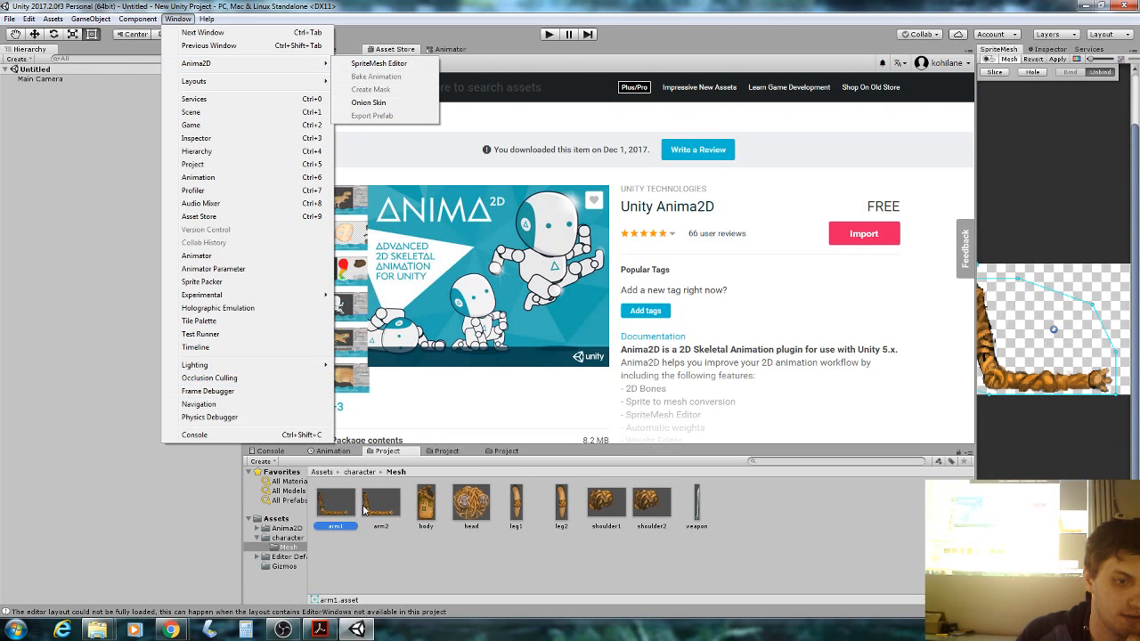
click(421, 63)
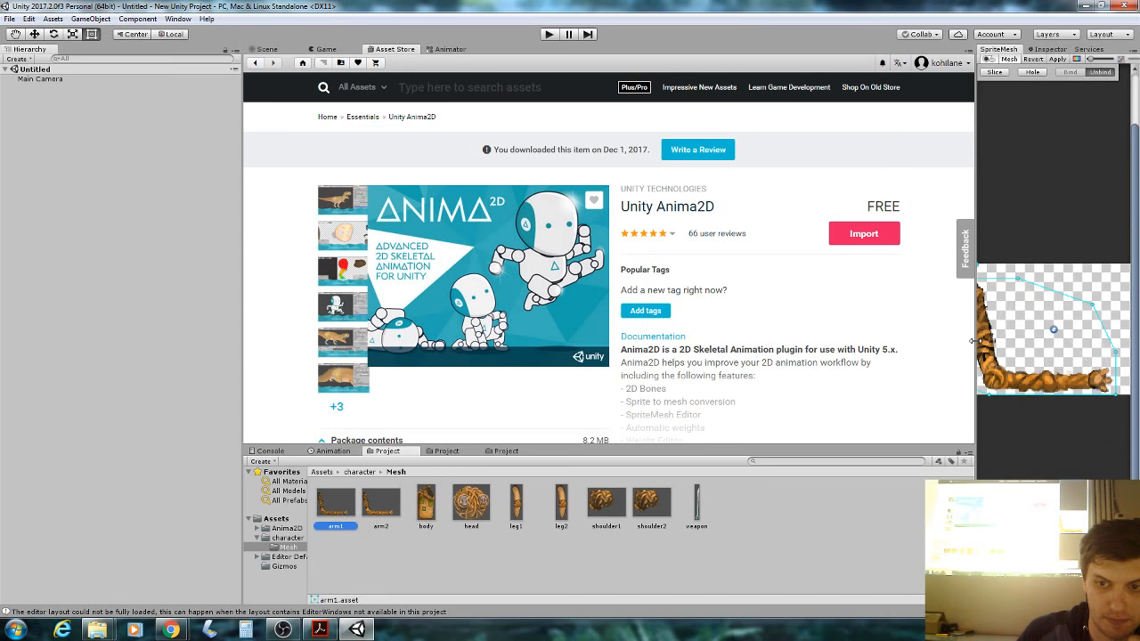
drag(976, 345, 768, 347)
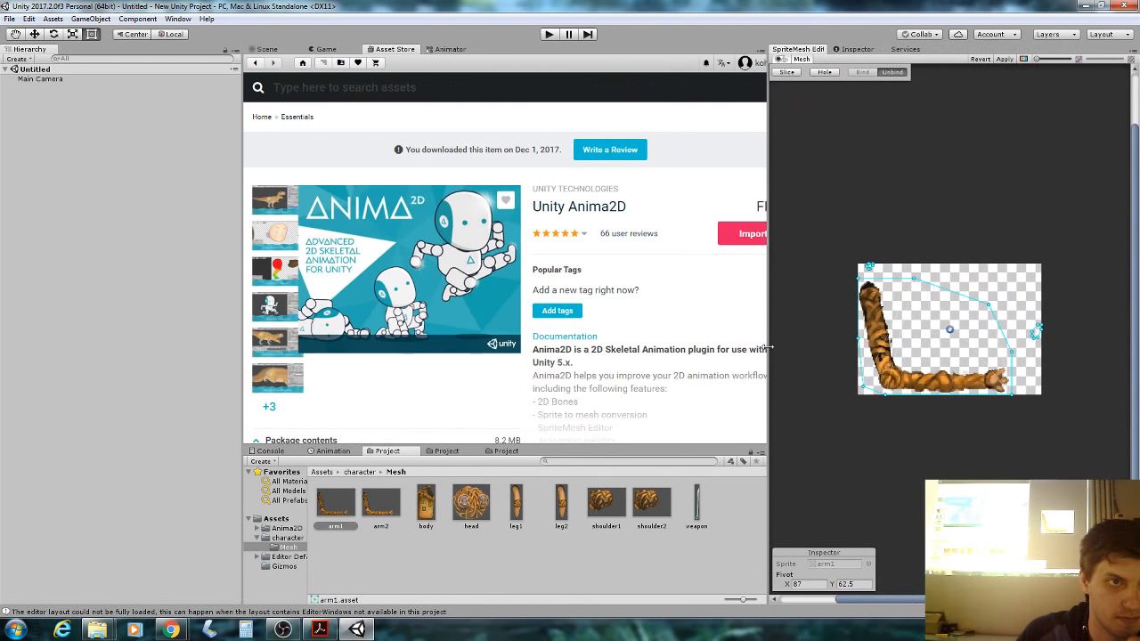
click(313, 52)
scroll(903, 267, up, 3)
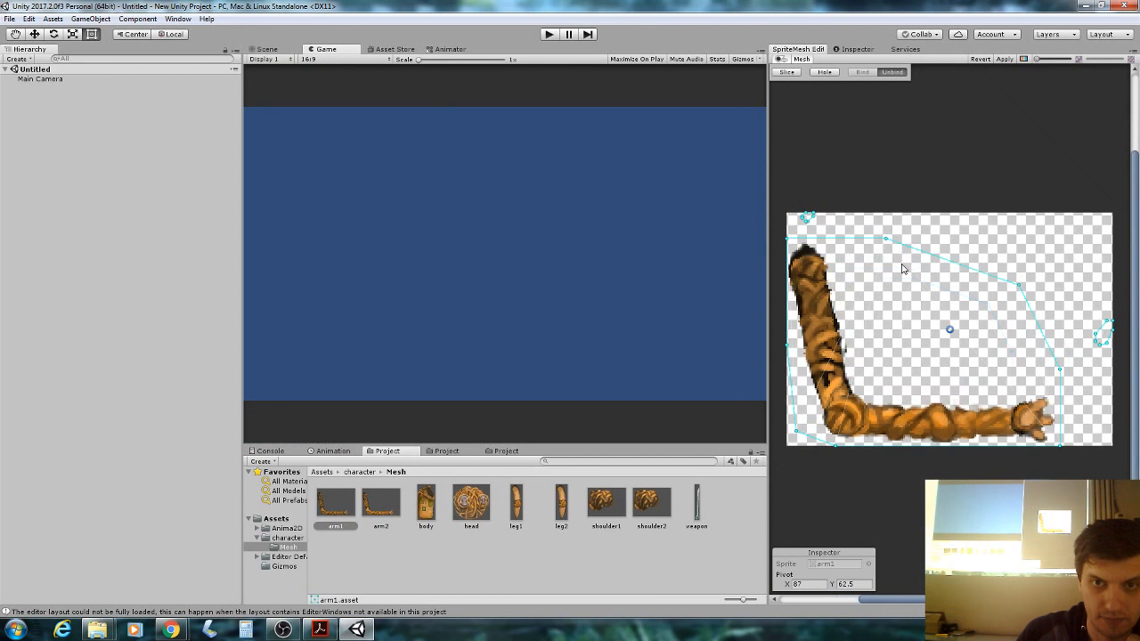
click(319, 629)
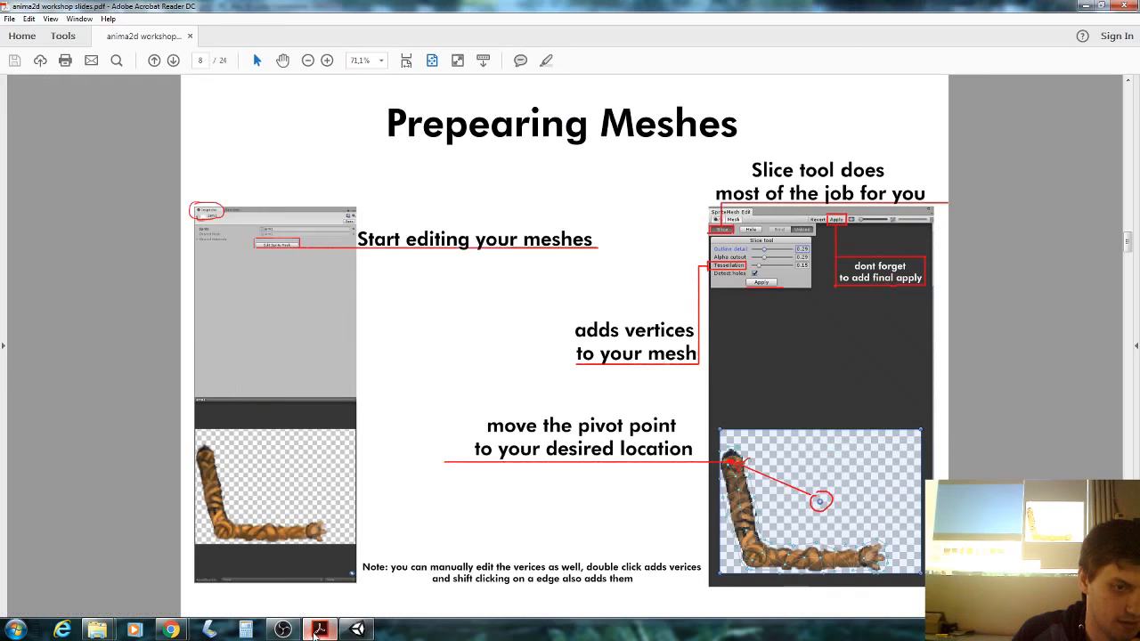
click(317, 631)
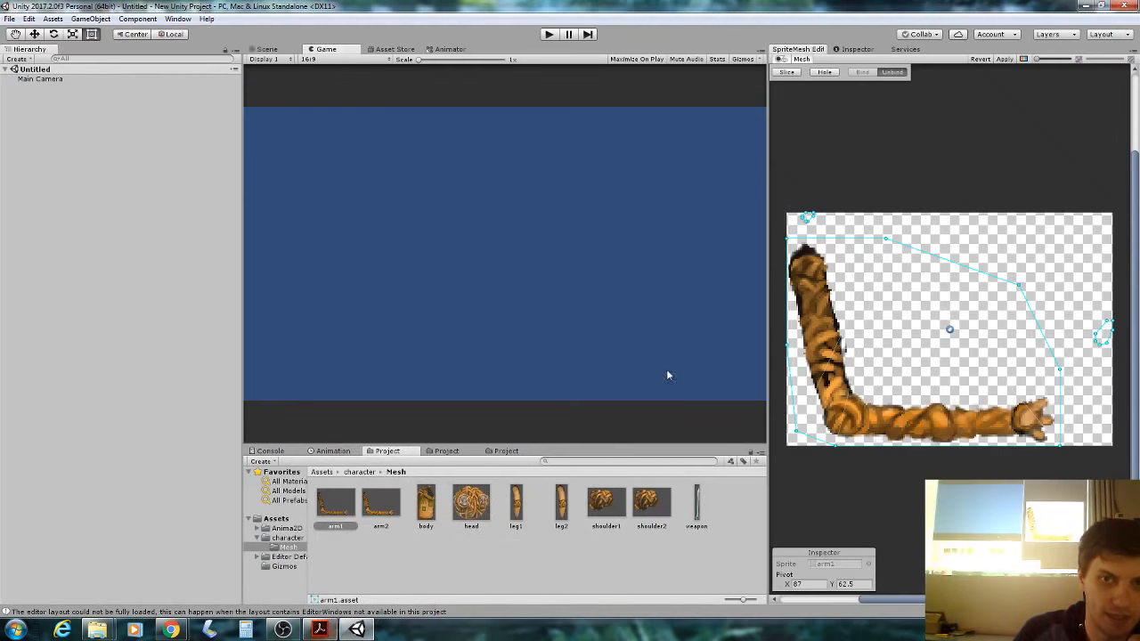
Slice arm1 with tessellation 0.21 and move its pivot to the arm's top (about 9.22, 102.82).
click(783, 72)
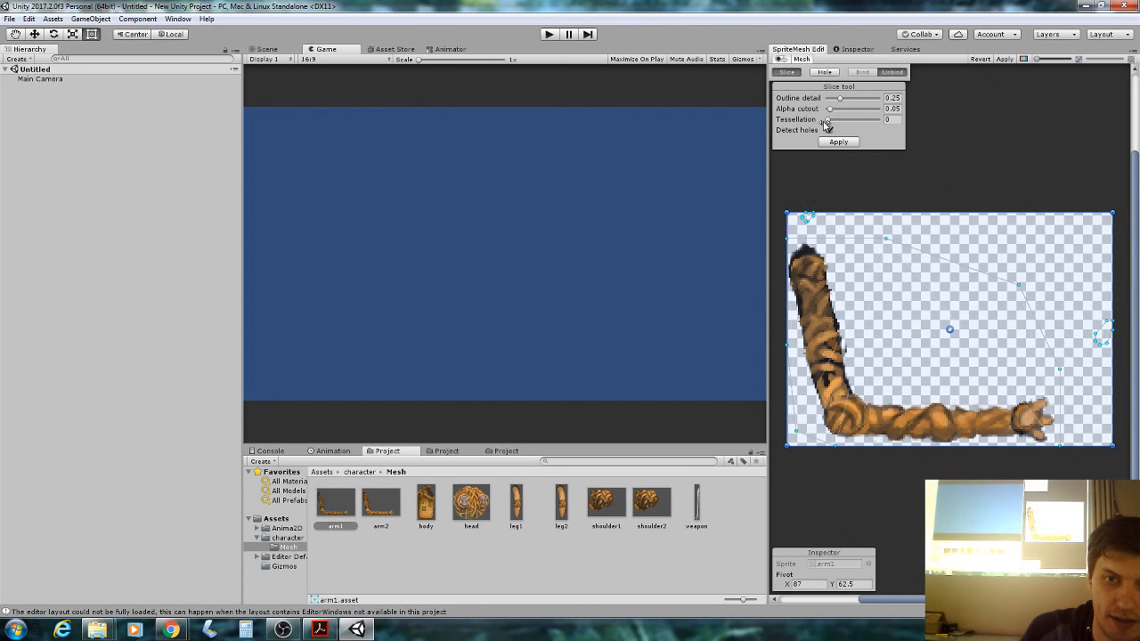
drag(827, 120, 832, 121)
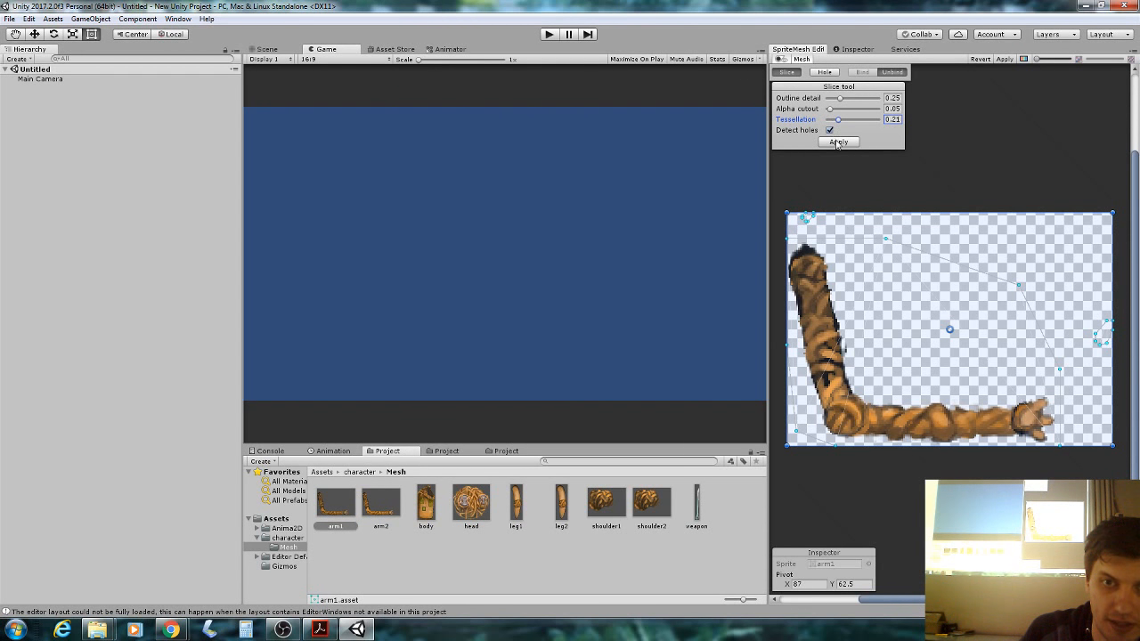
click(837, 142)
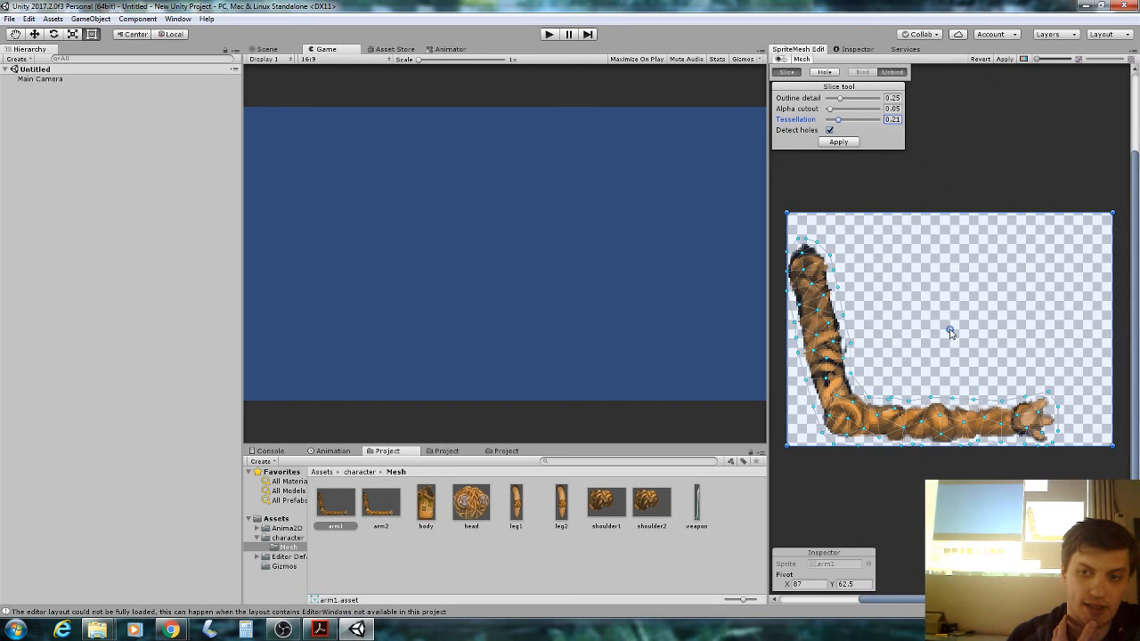
click(950, 333)
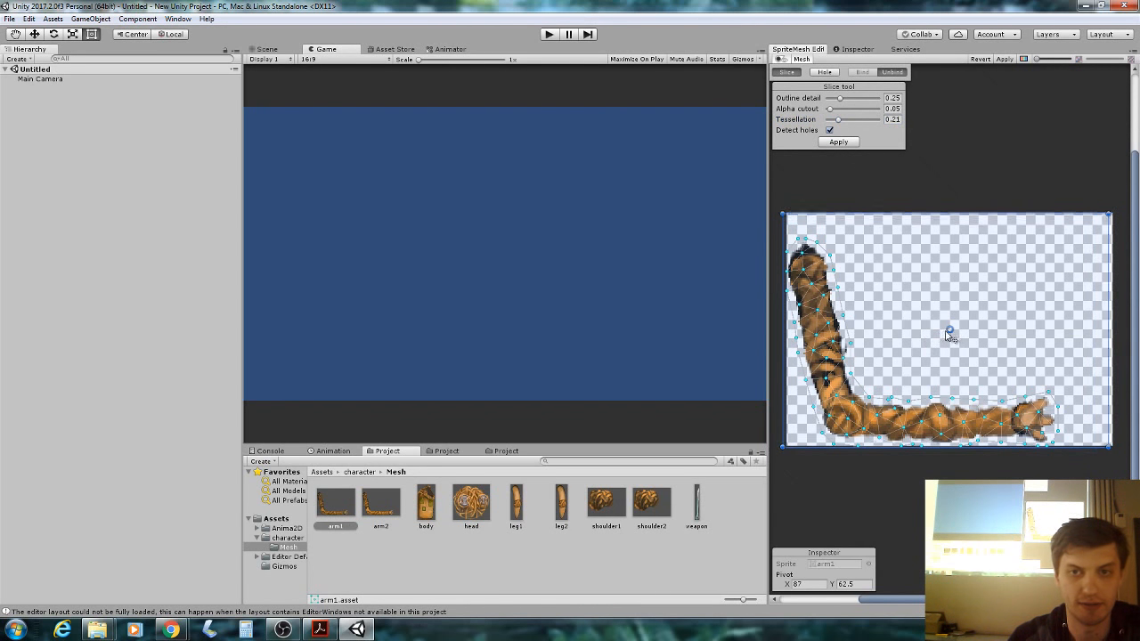
click(838, 144)
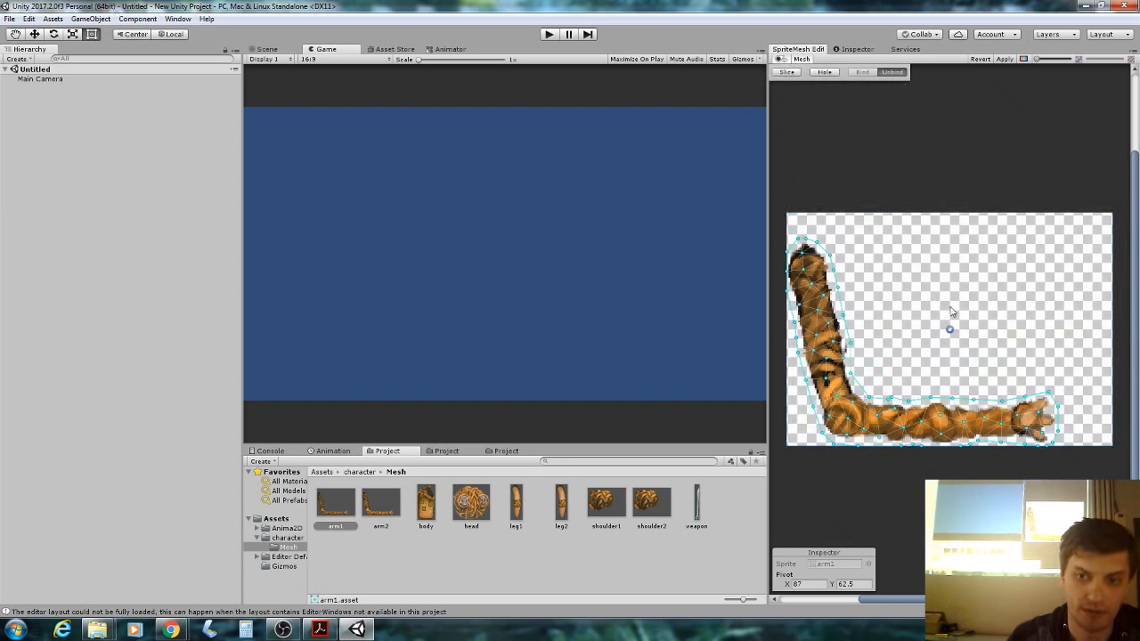
drag(951, 335, 804, 255)
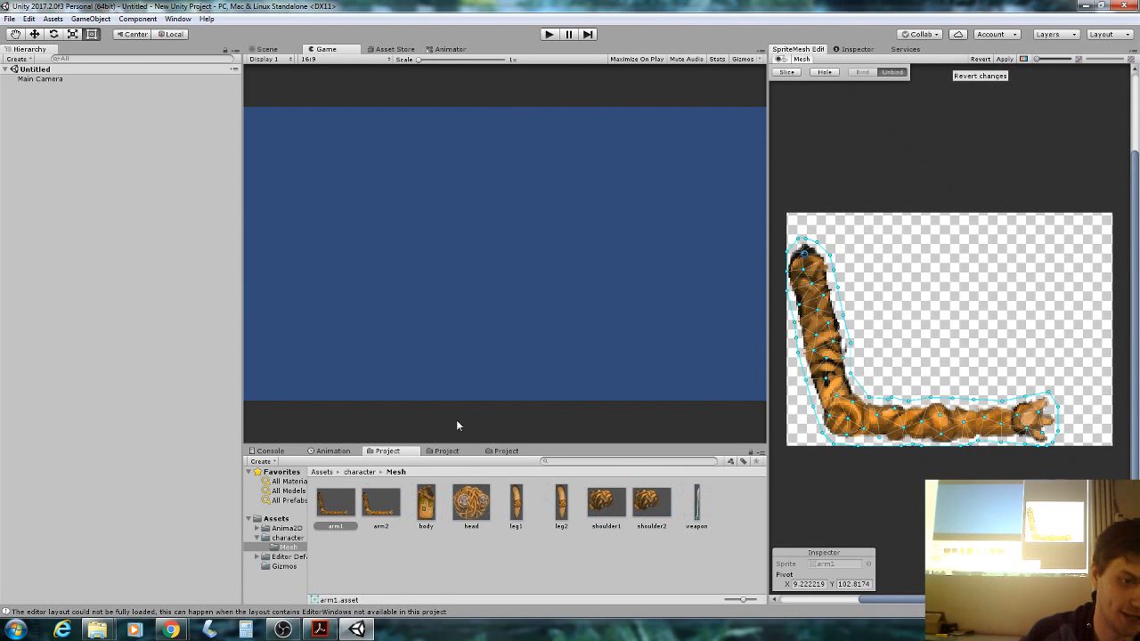
Move arm2's pivot to its upper-left tip, then slice and apply its mesh.
click(390, 513)
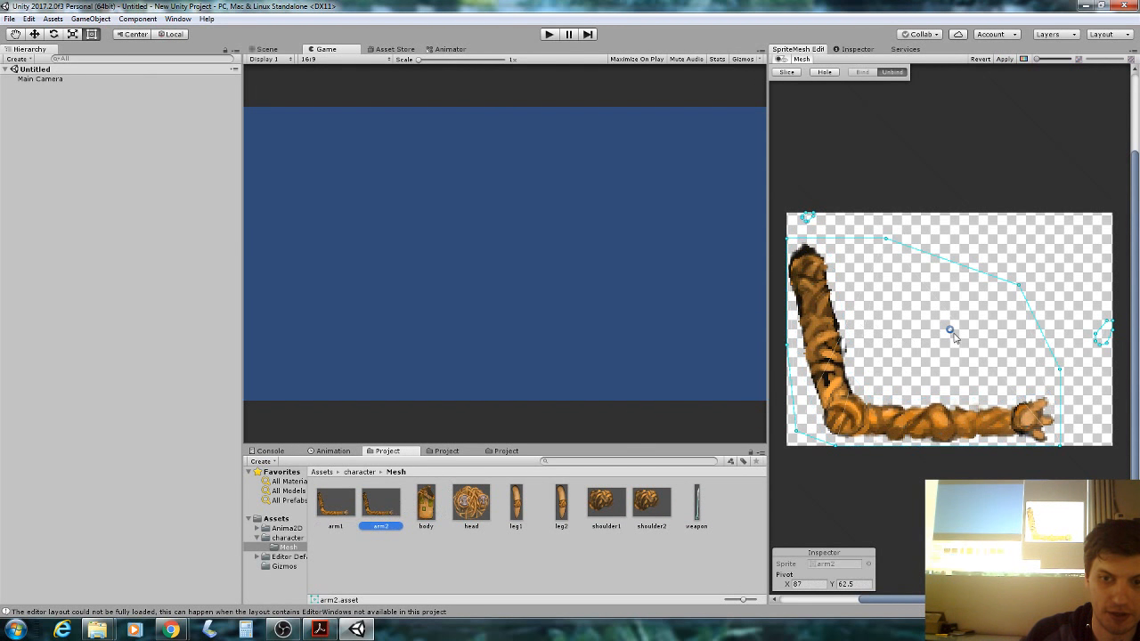
drag(949, 330, 809, 260)
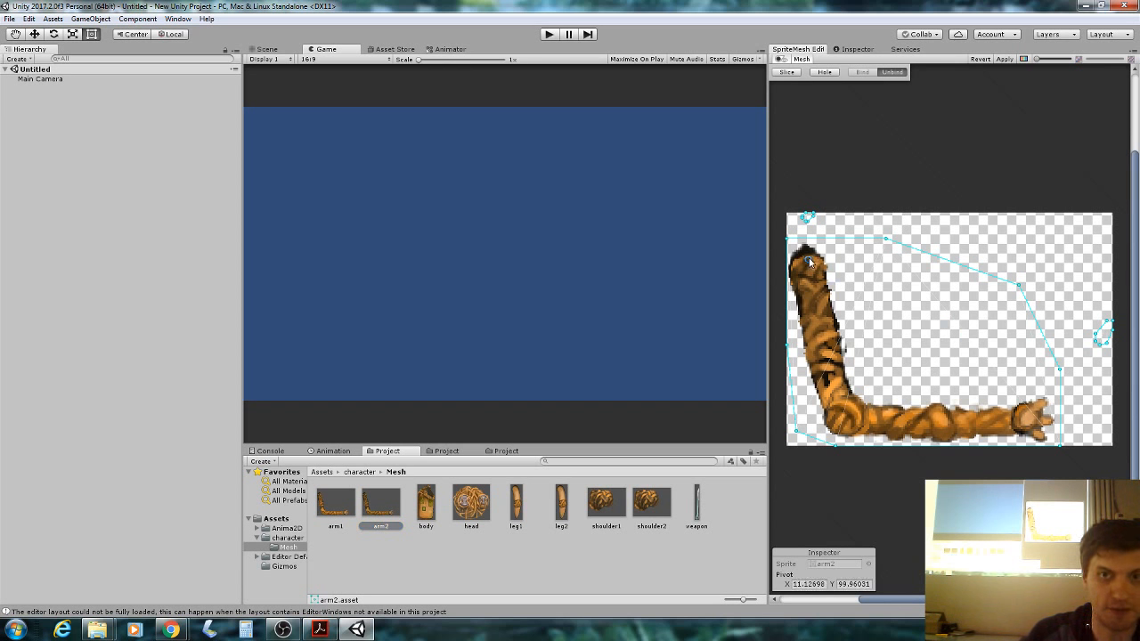
click(787, 71)
click(835, 142)
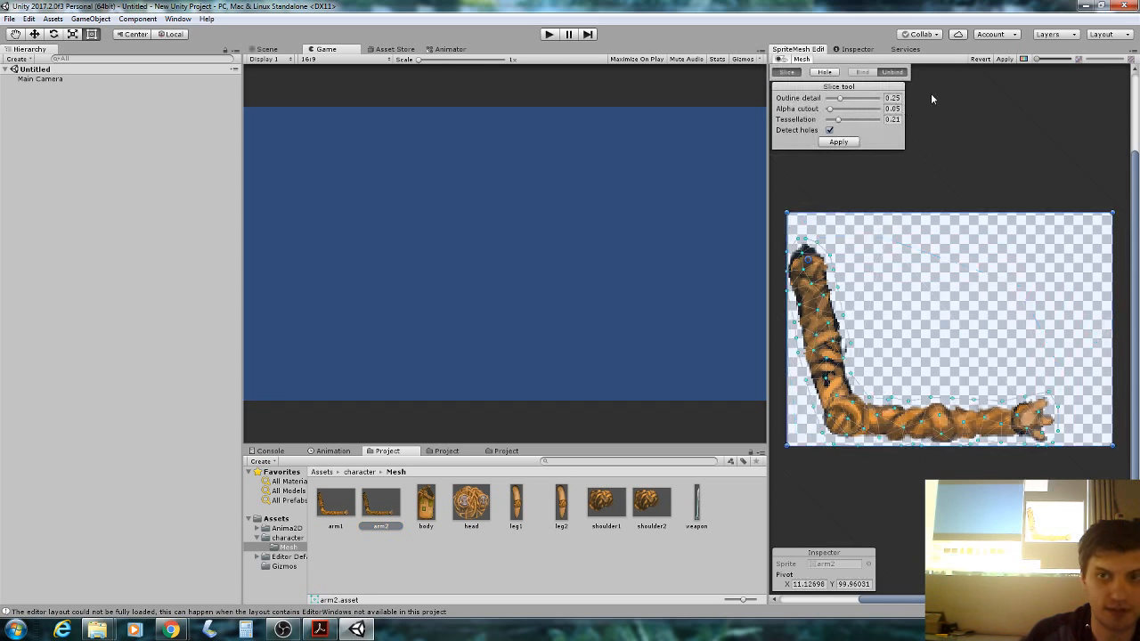
click(1008, 59)
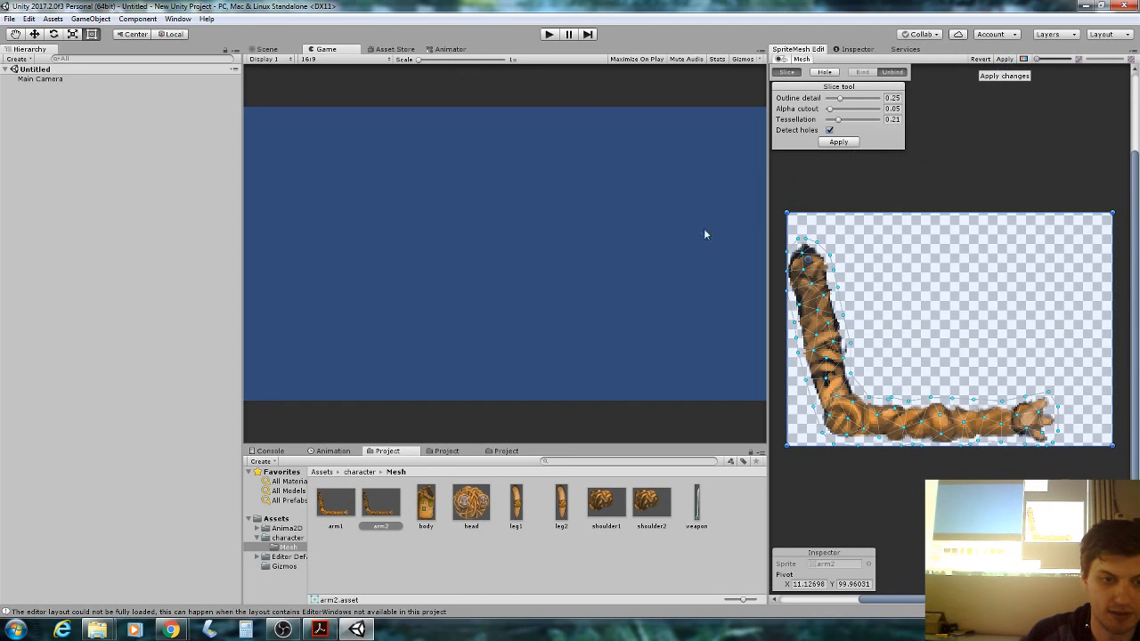
Slice and apply triangulated meshes for the body and head sprites.
click(426, 500)
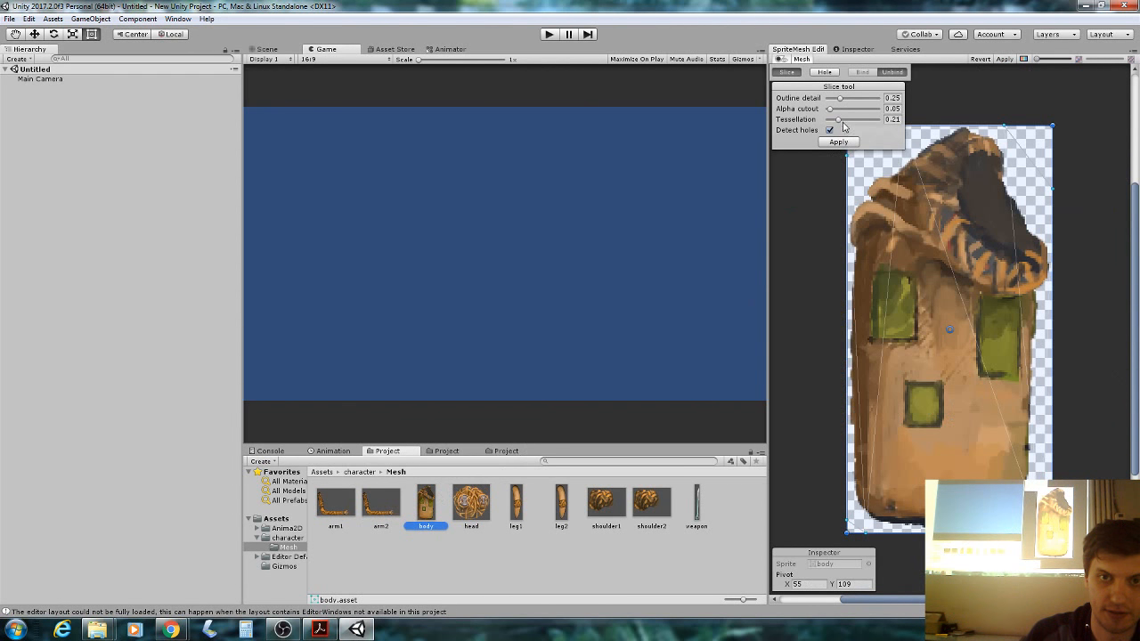
click(841, 144)
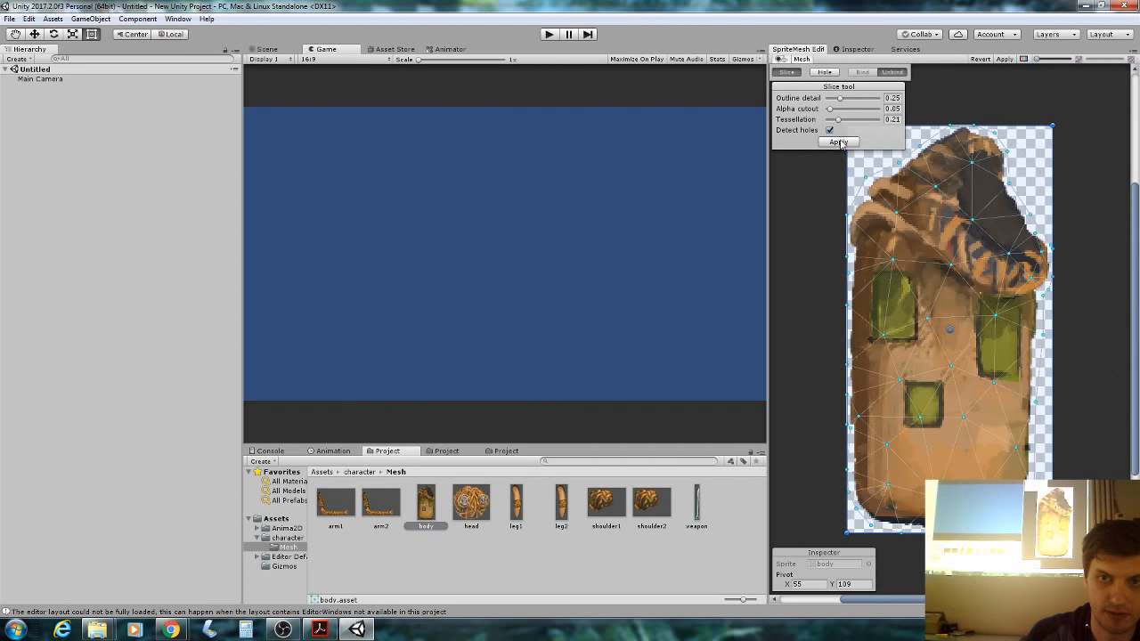
click(1012, 60)
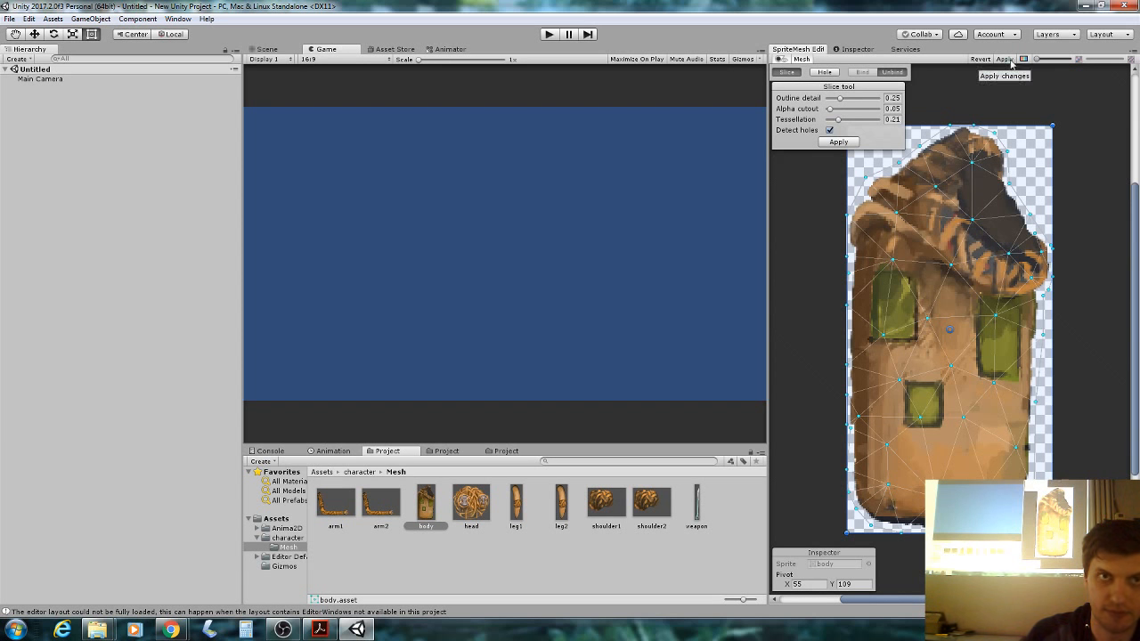
click(463, 501)
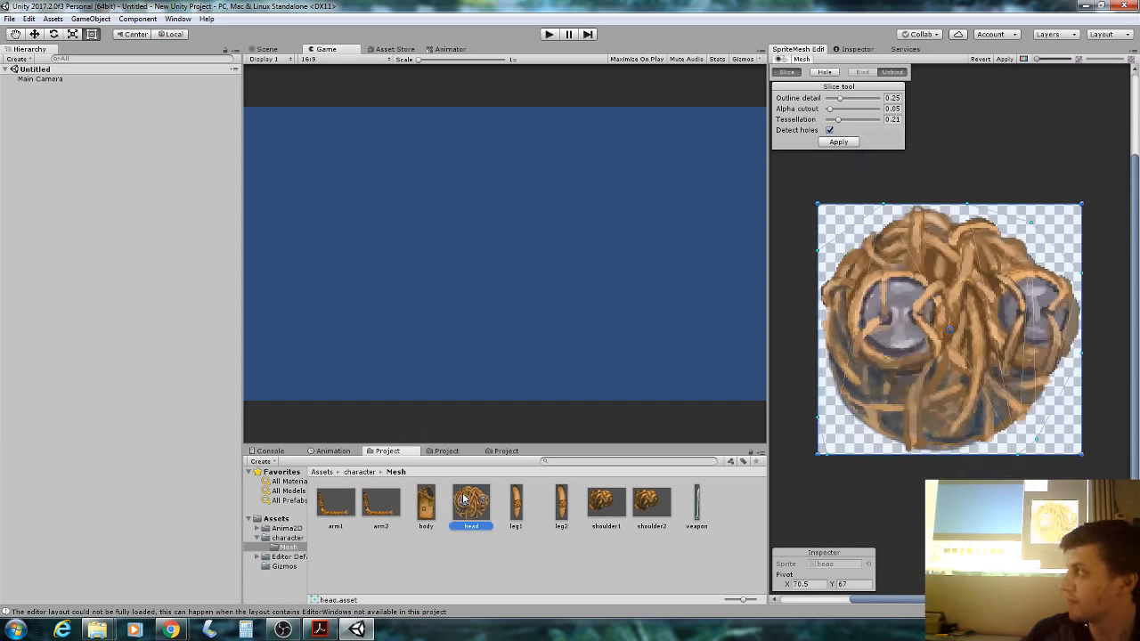
click(838, 143)
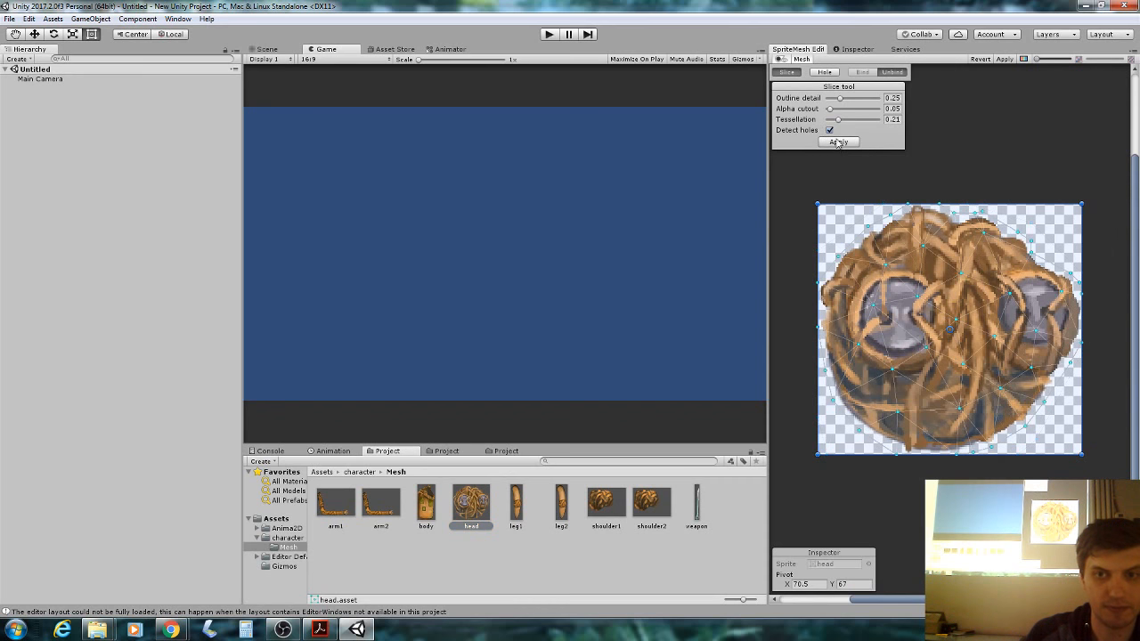
click(838, 142)
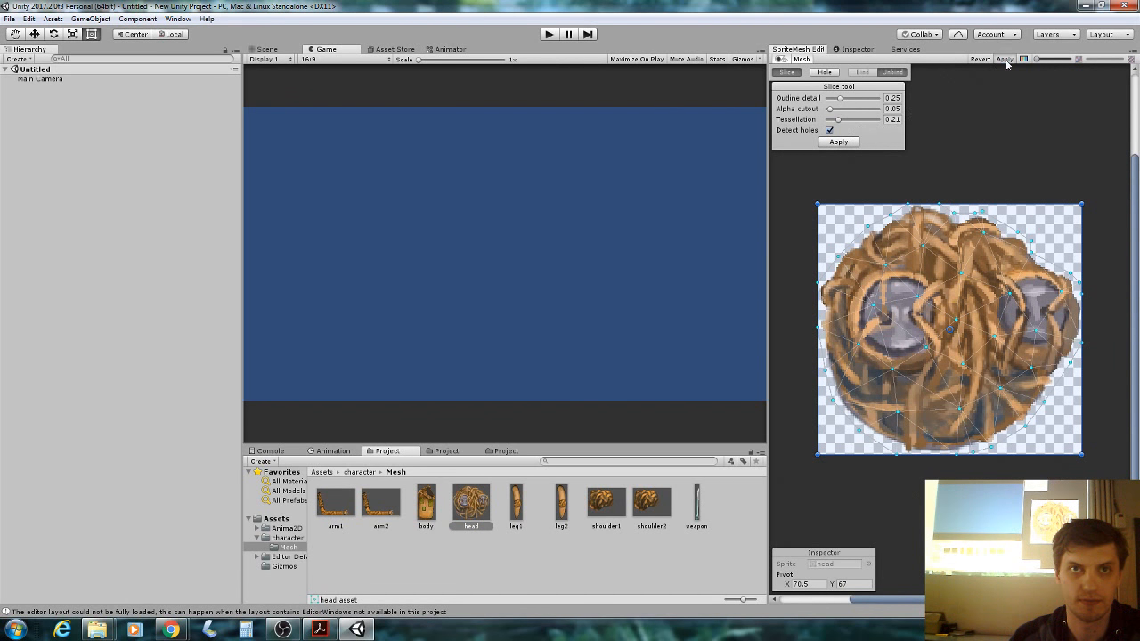
Slice and apply leg1's mesh, then slice a mesh for leg2.
click(512, 504)
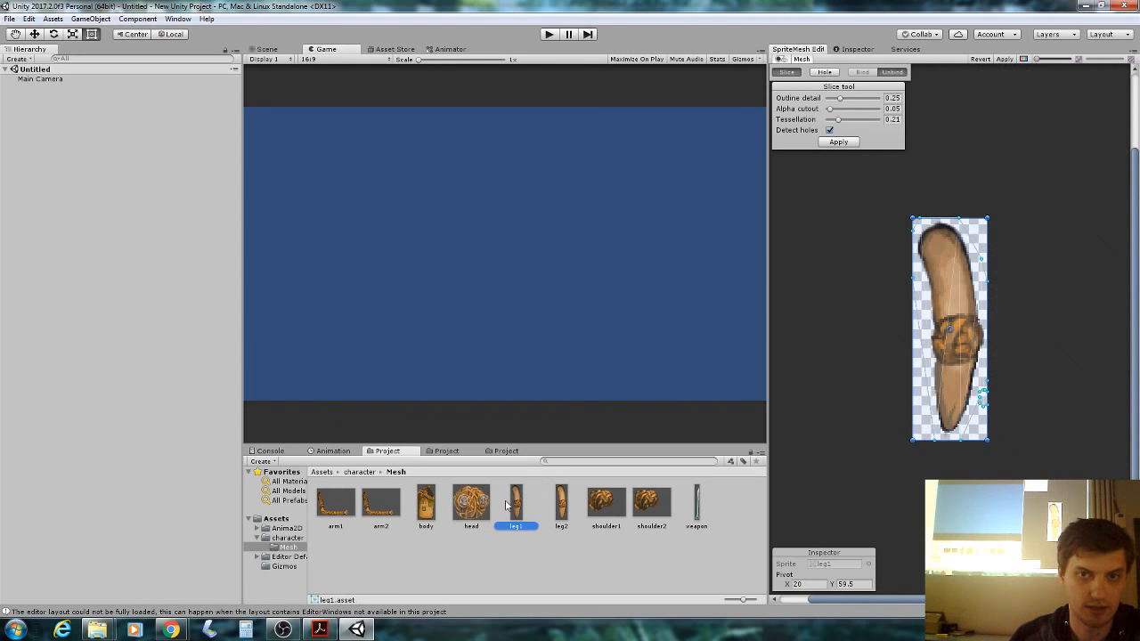
click(854, 147)
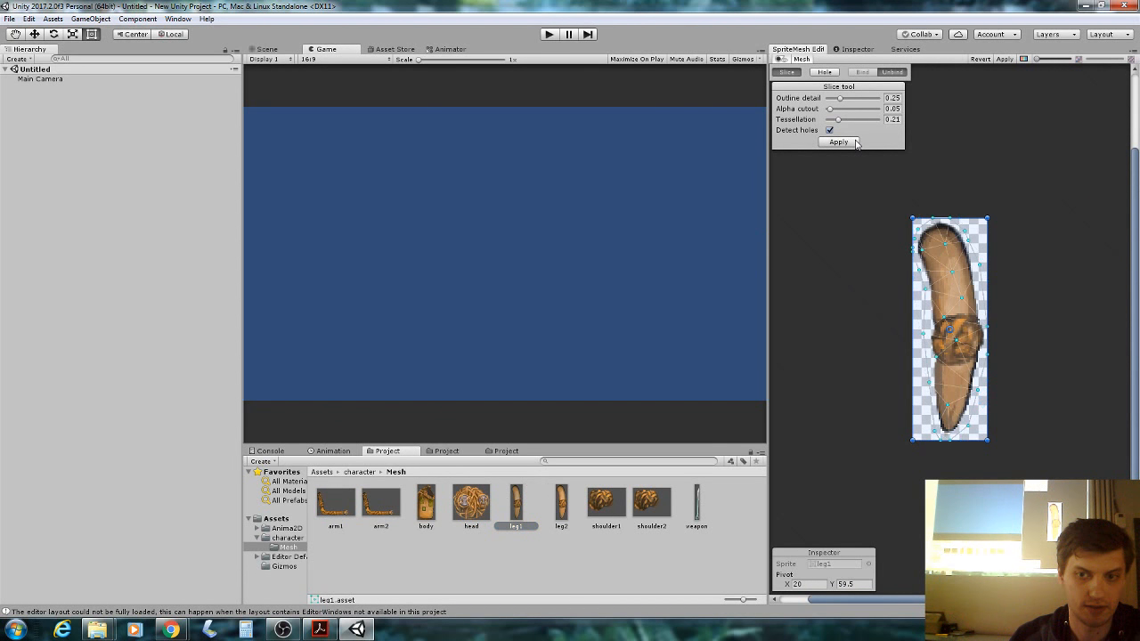
click(1007, 60)
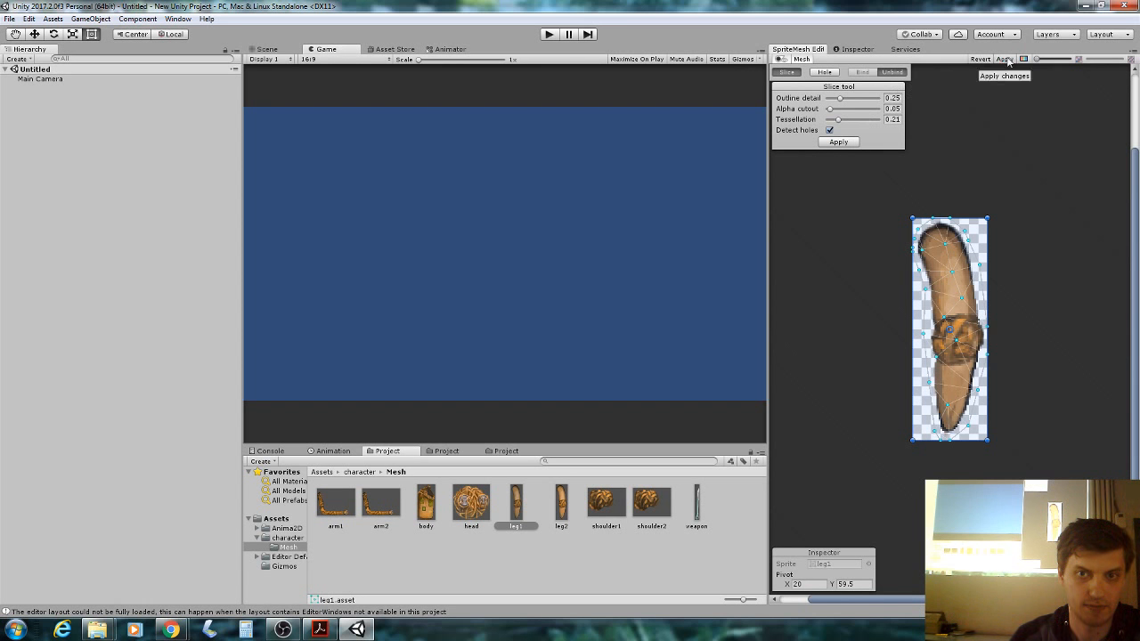
click(571, 501)
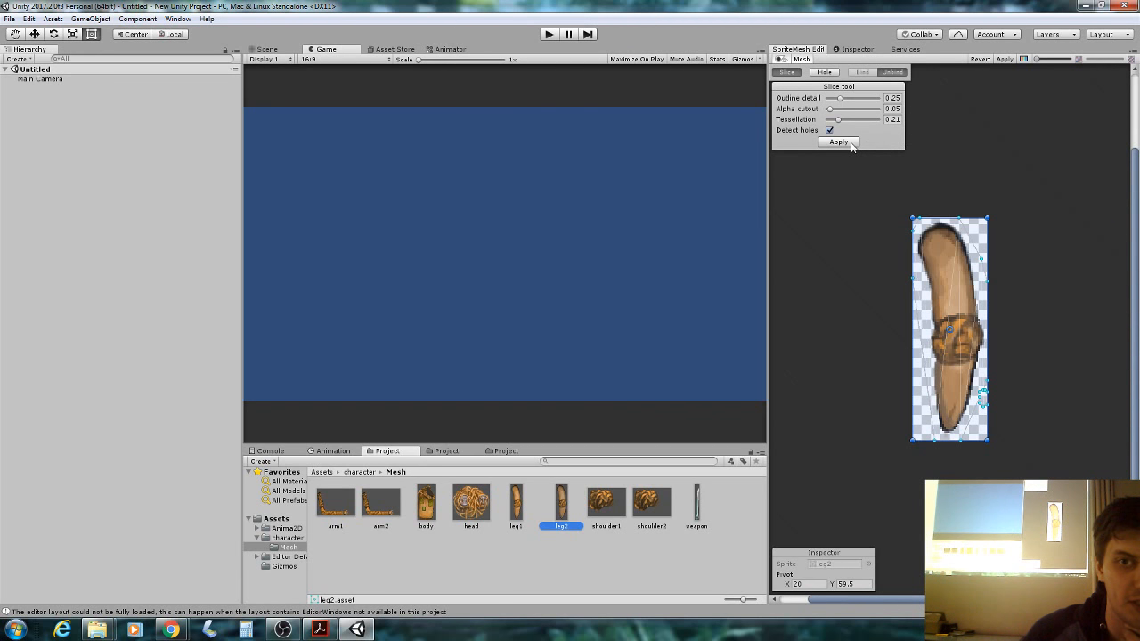
click(851, 143)
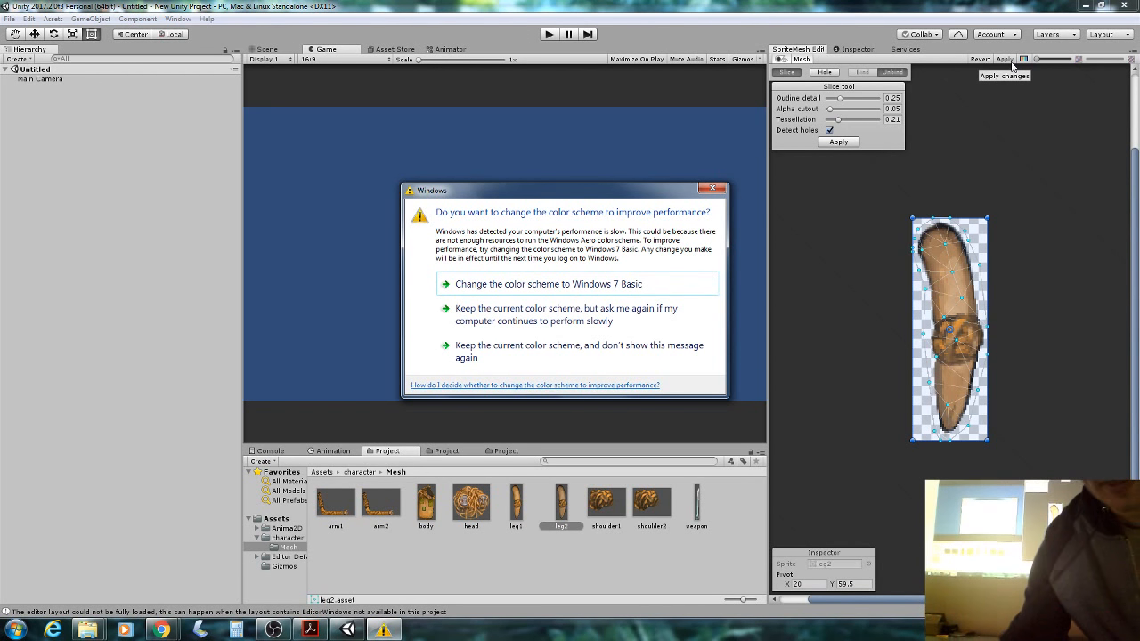
Dismiss the colour-scheme warning, re-slice leg2, close the Slice tool and select shoulder1.
click(713, 188)
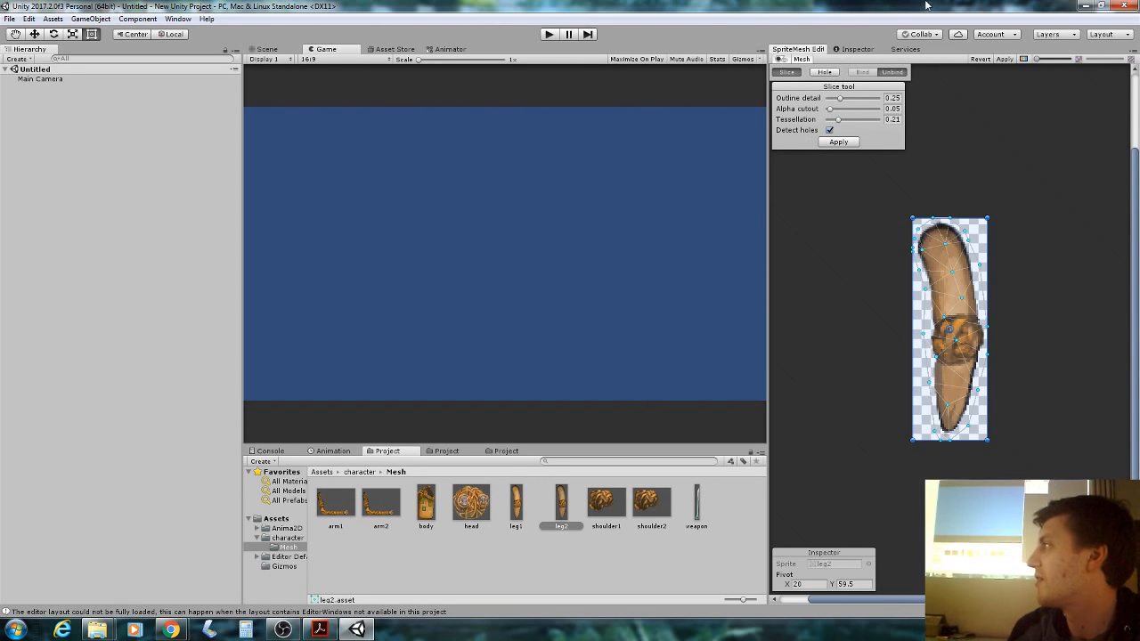
click(850, 142)
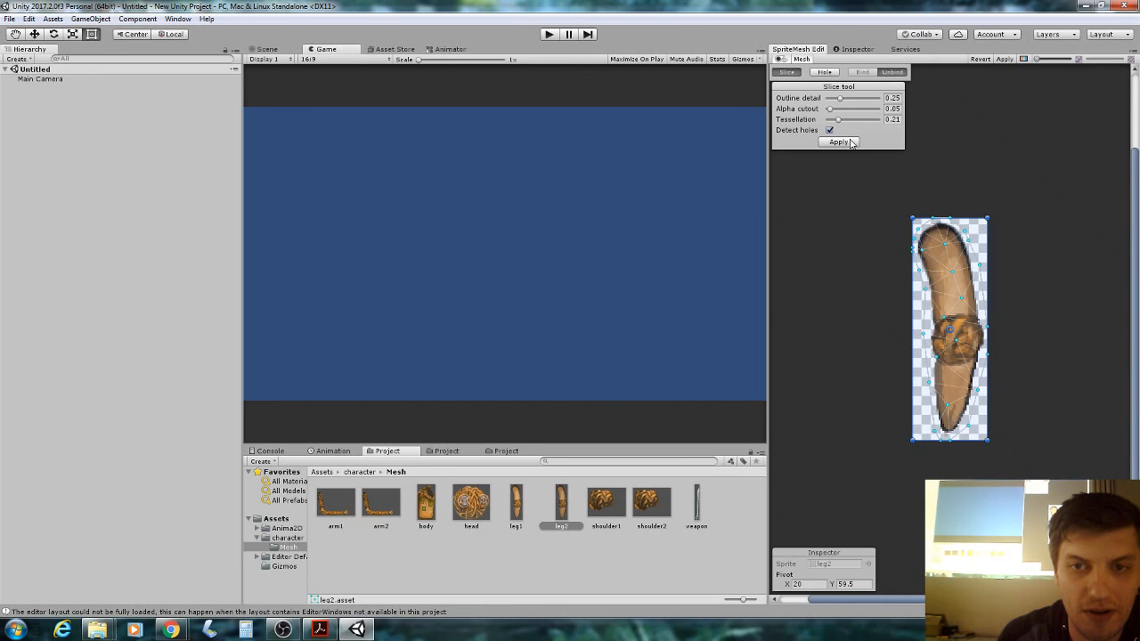
click(787, 73)
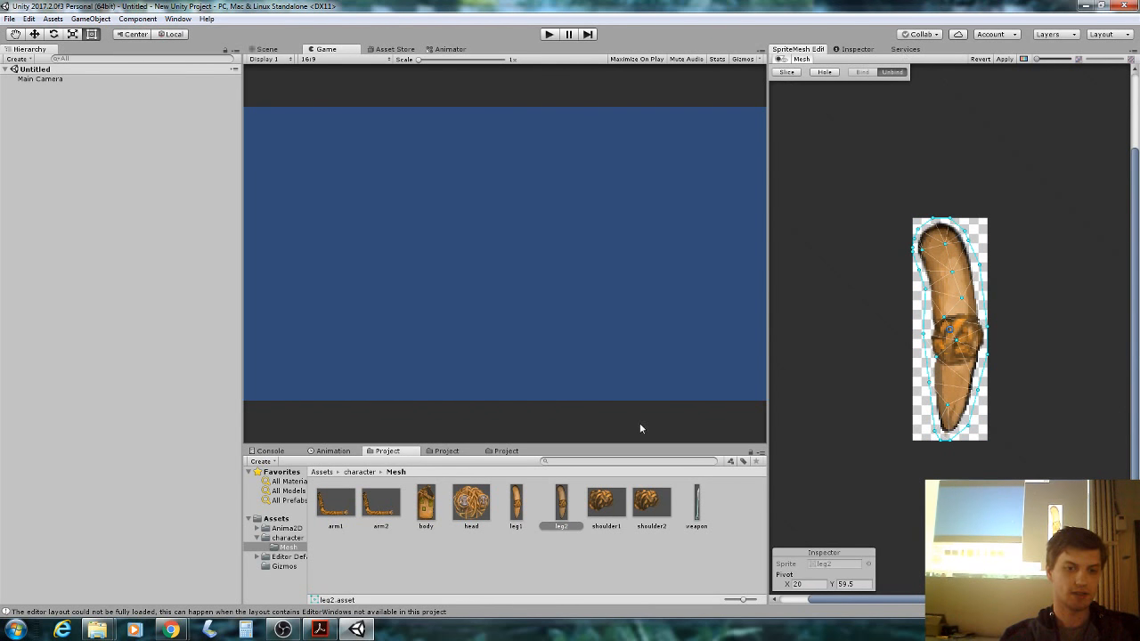
click(611, 523)
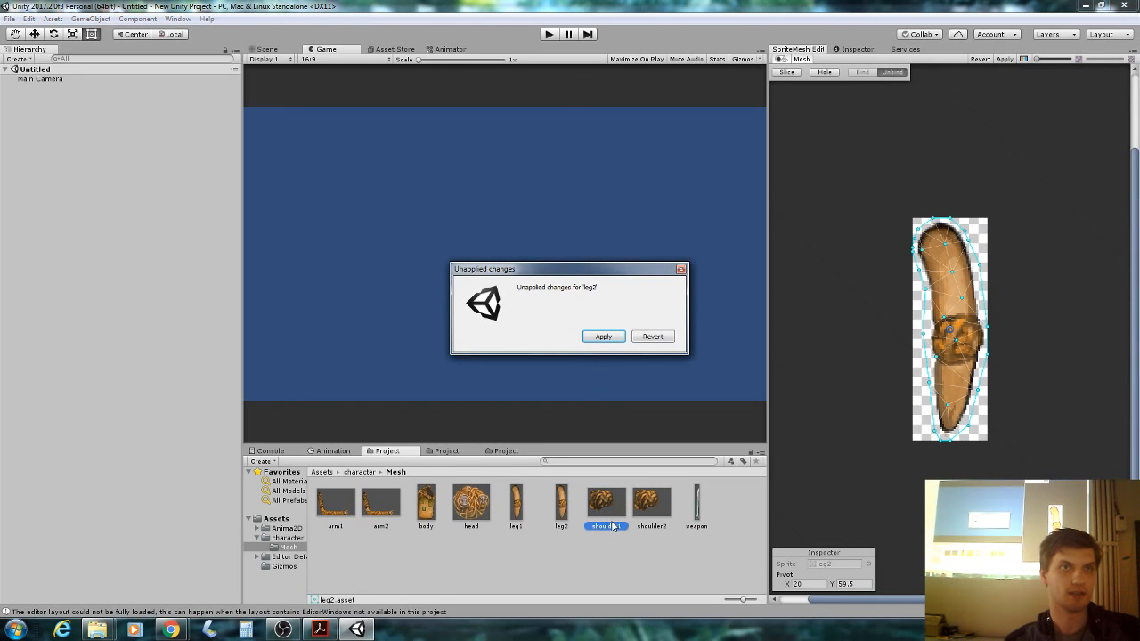
Keep leg2's unapplied changes, then slice and apply shoulder1's mesh.
click(601, 337)
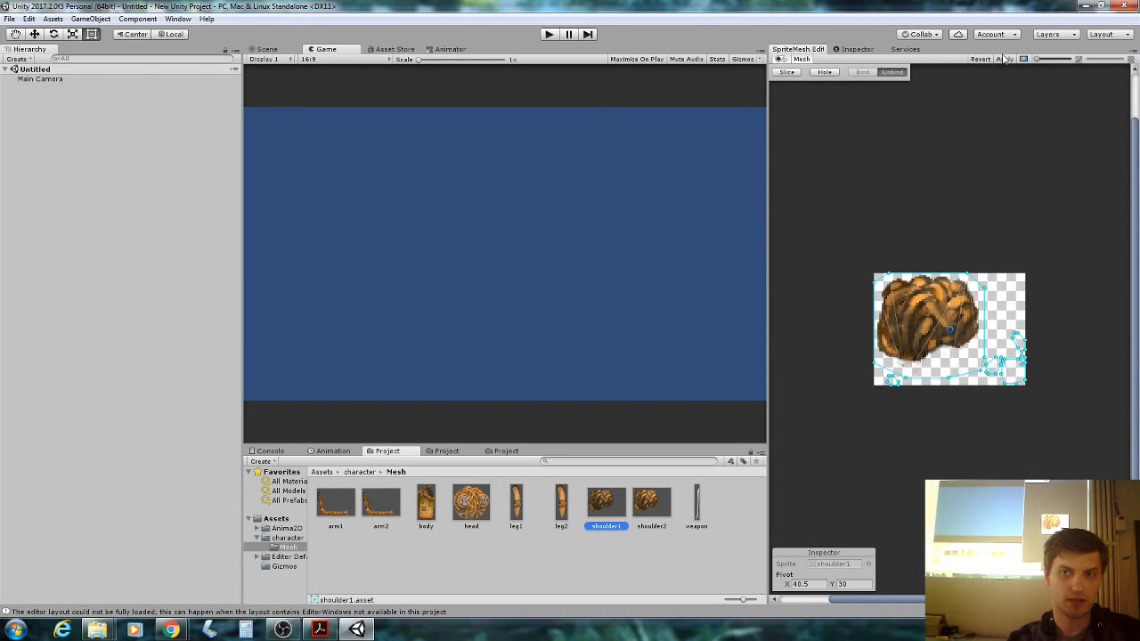
click(797, 73)
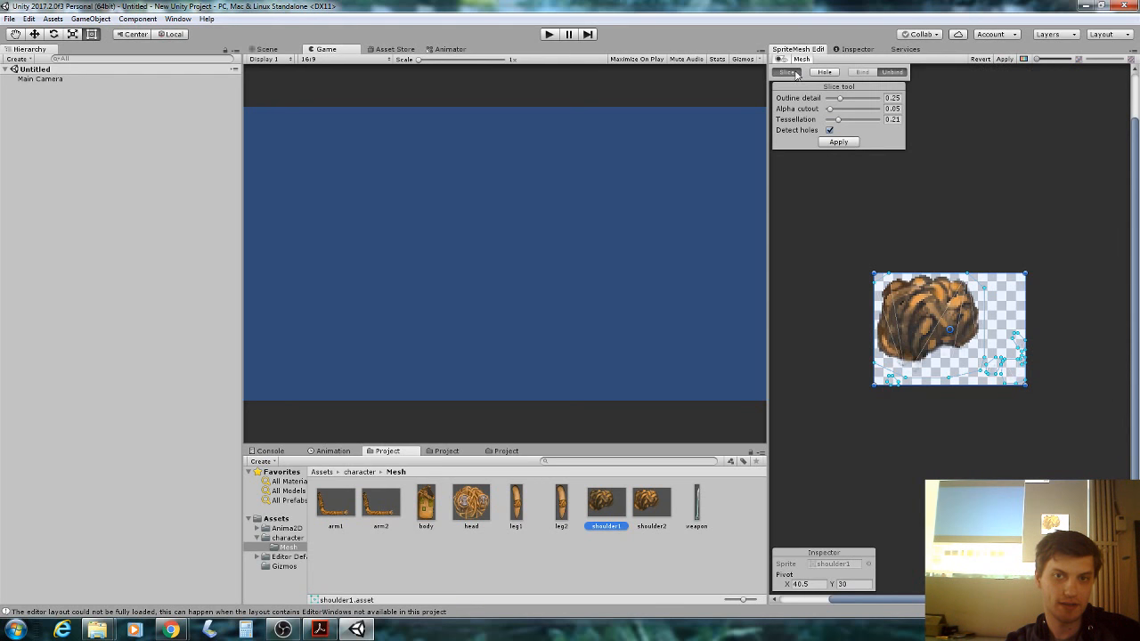
click(838, 143)
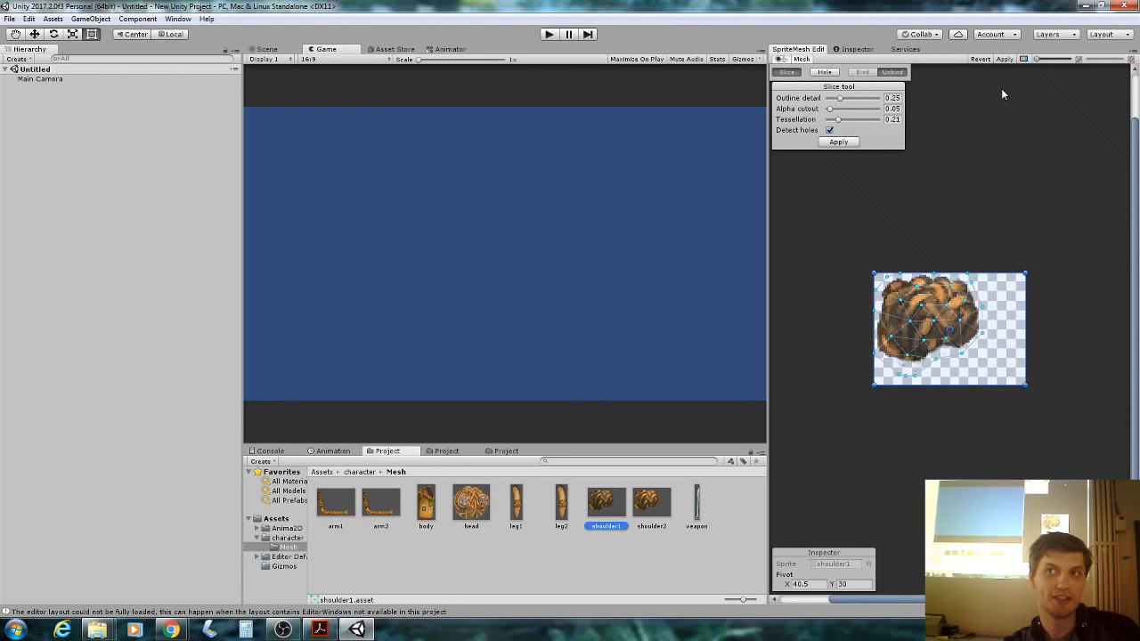
click(1004, 59)
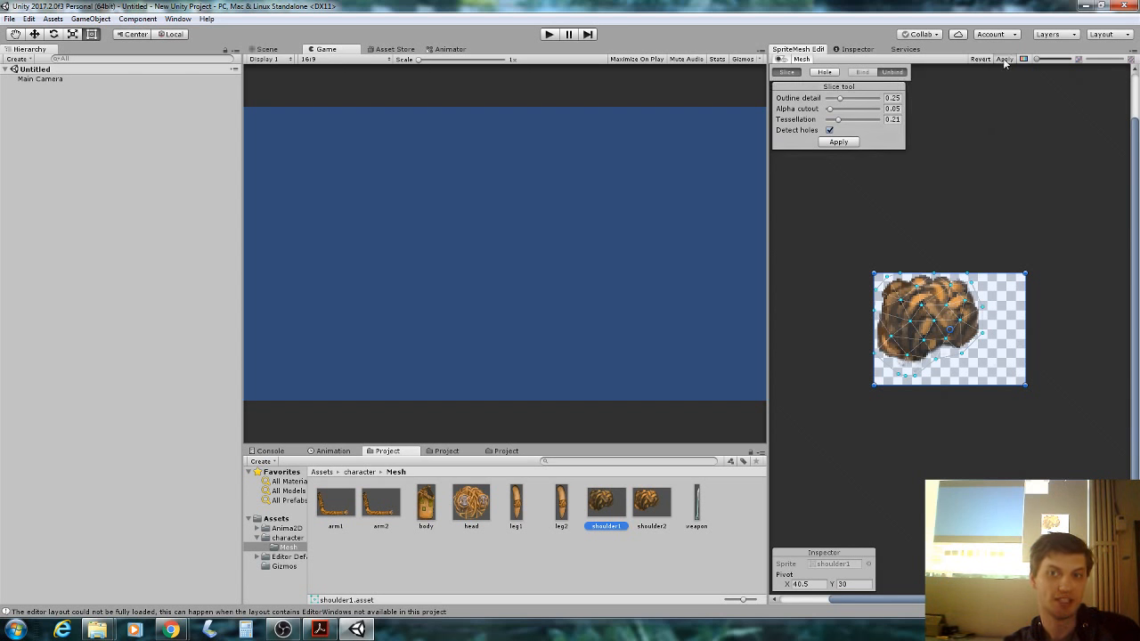
Slice shoulder2 with Detect holes off, apply it, and open the weapon sprite.
click(651, 503)
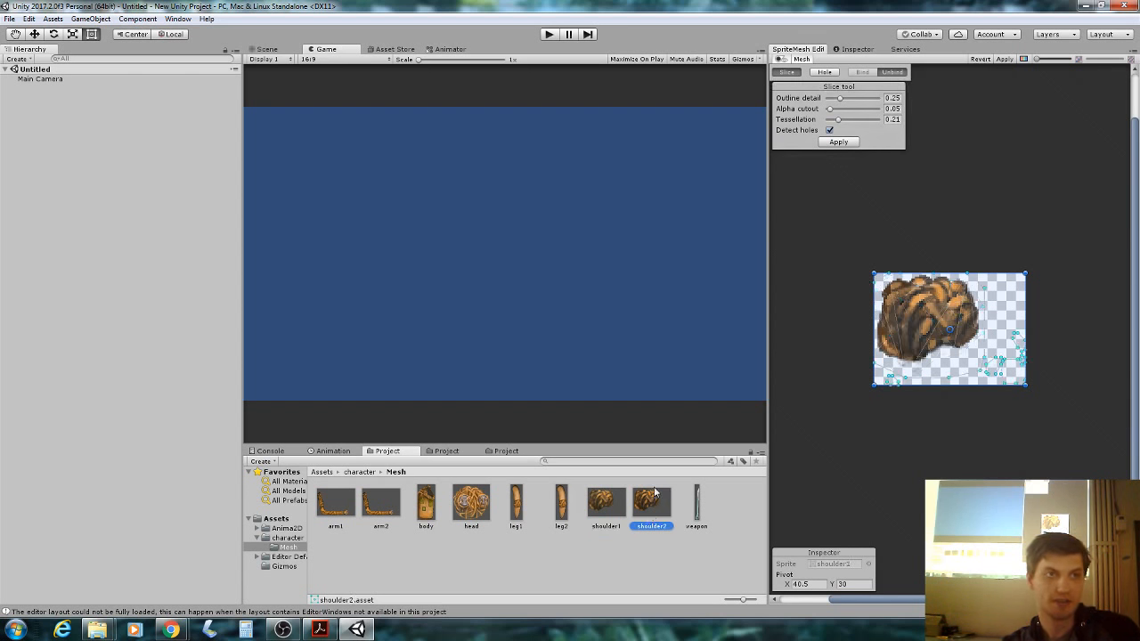
click(830, 131)
click(839, 143)
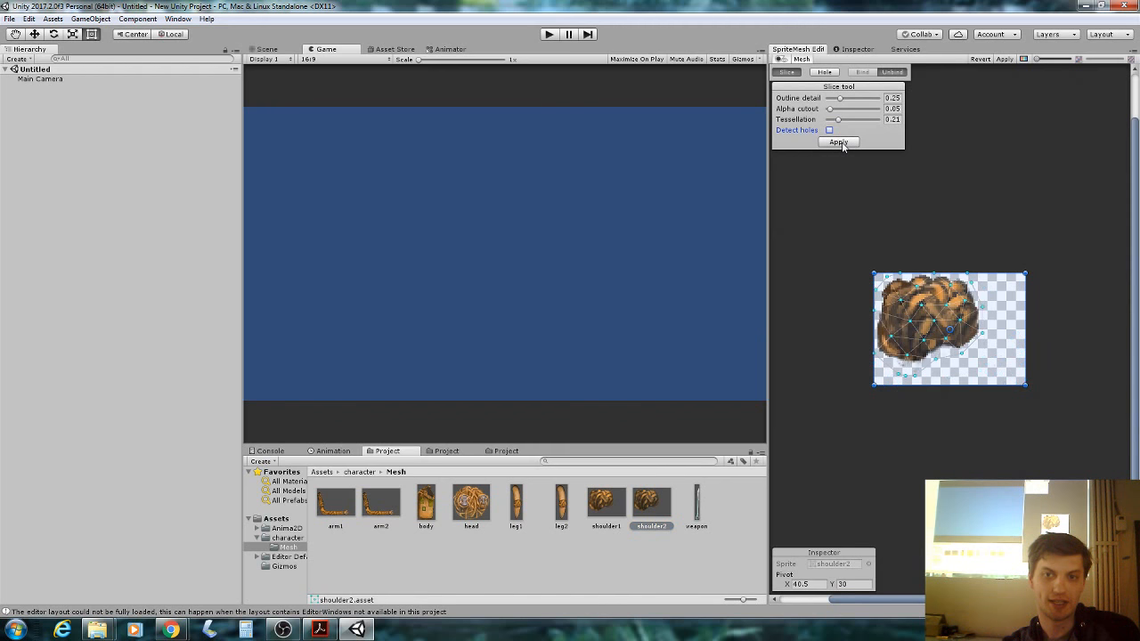
click(1004, 60)
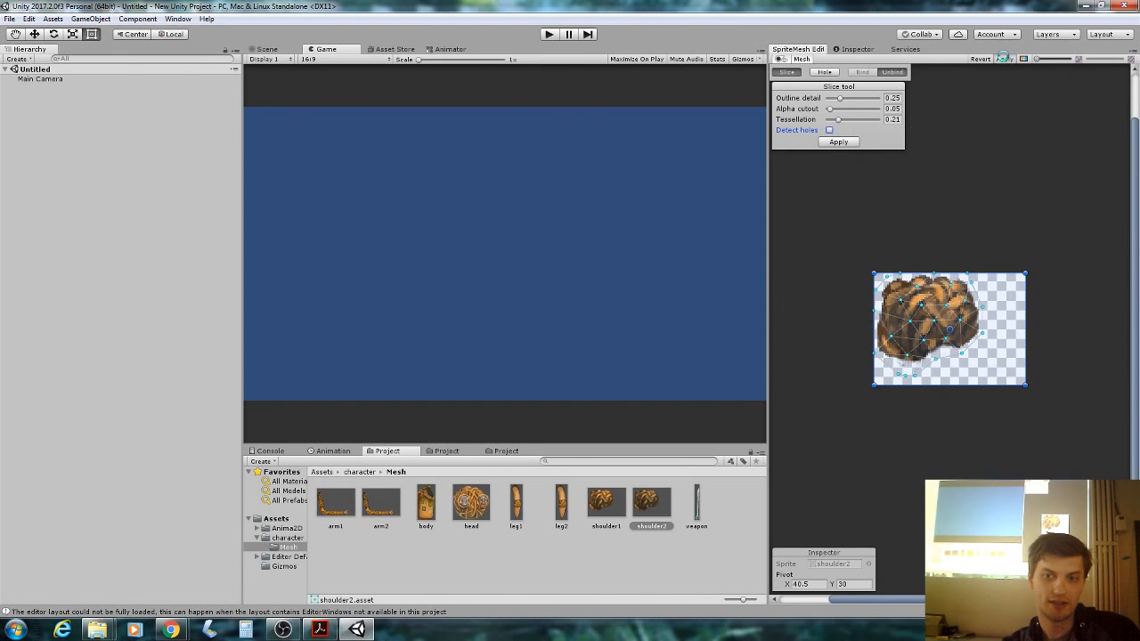
click(696, 501)
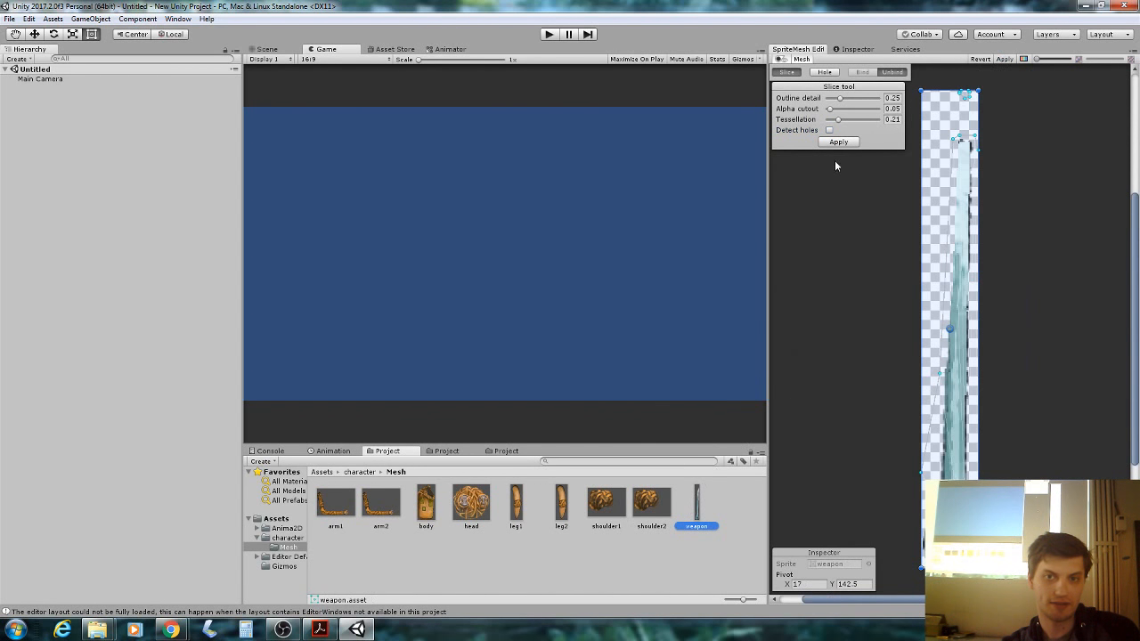
Apply the weapon mesh sliced at tessellation 0.21 and dismiss the Windows colour-scheme warning.
click(1000, 56)
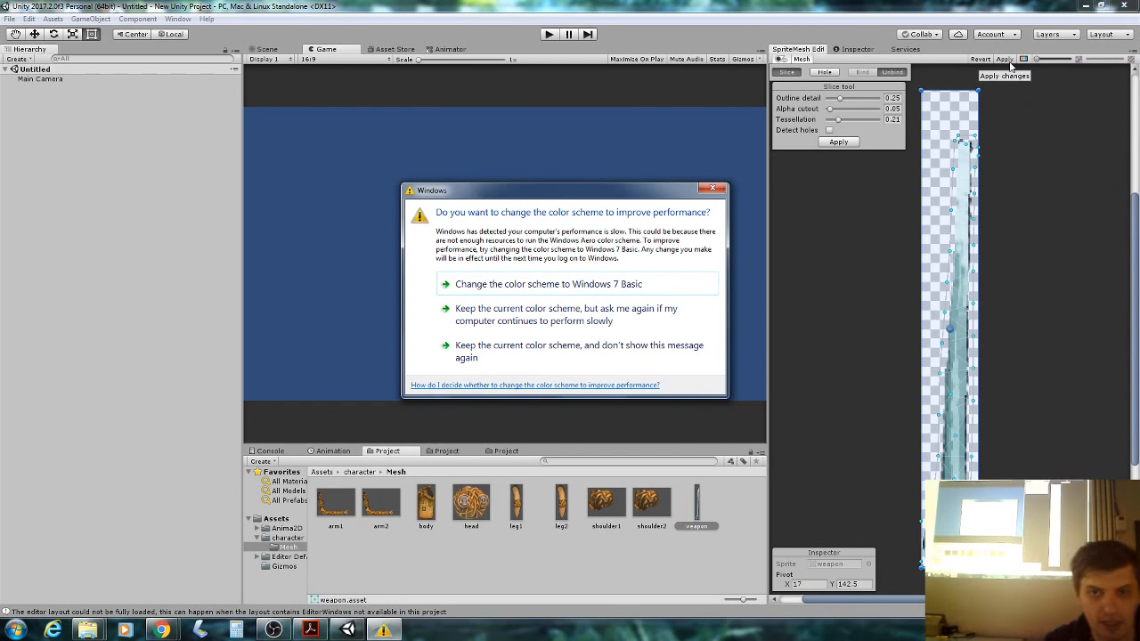
click(720, 192)
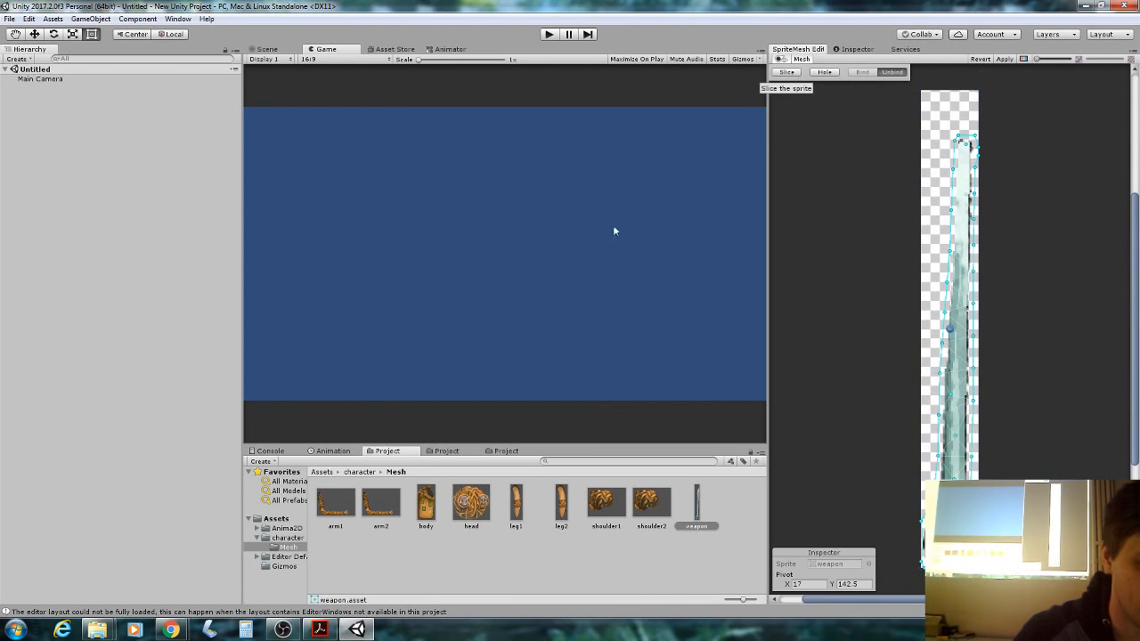
Re-slice the arm1 mesh with Detect holes on, trying tessellation 0.25 before settling lower.
click(334, 503)
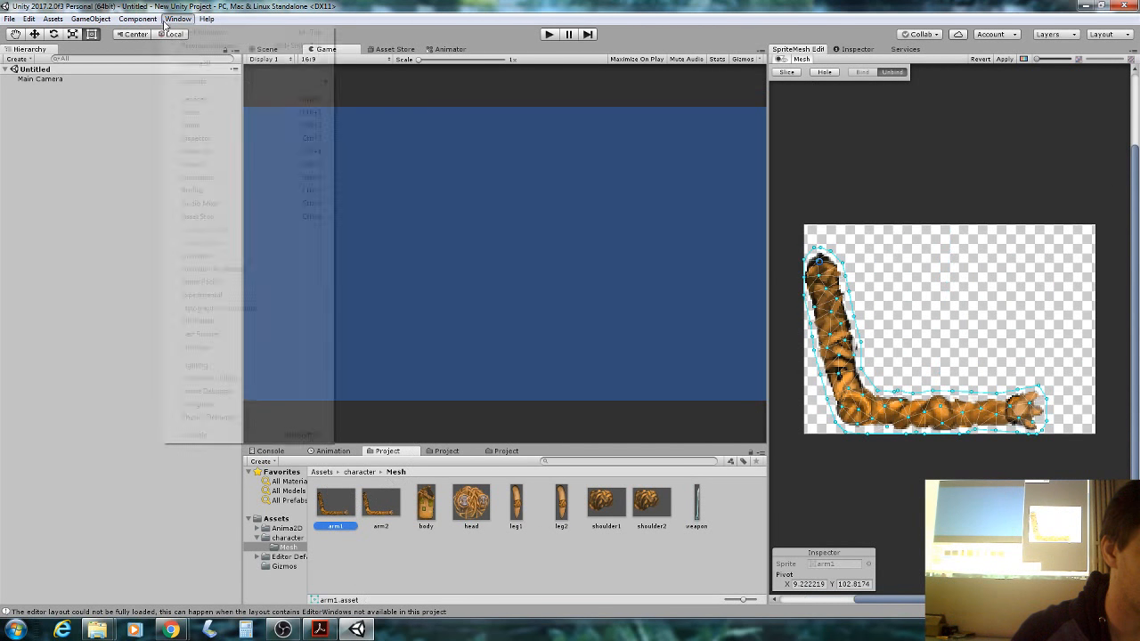
click(178, 19)
click(177, 19)
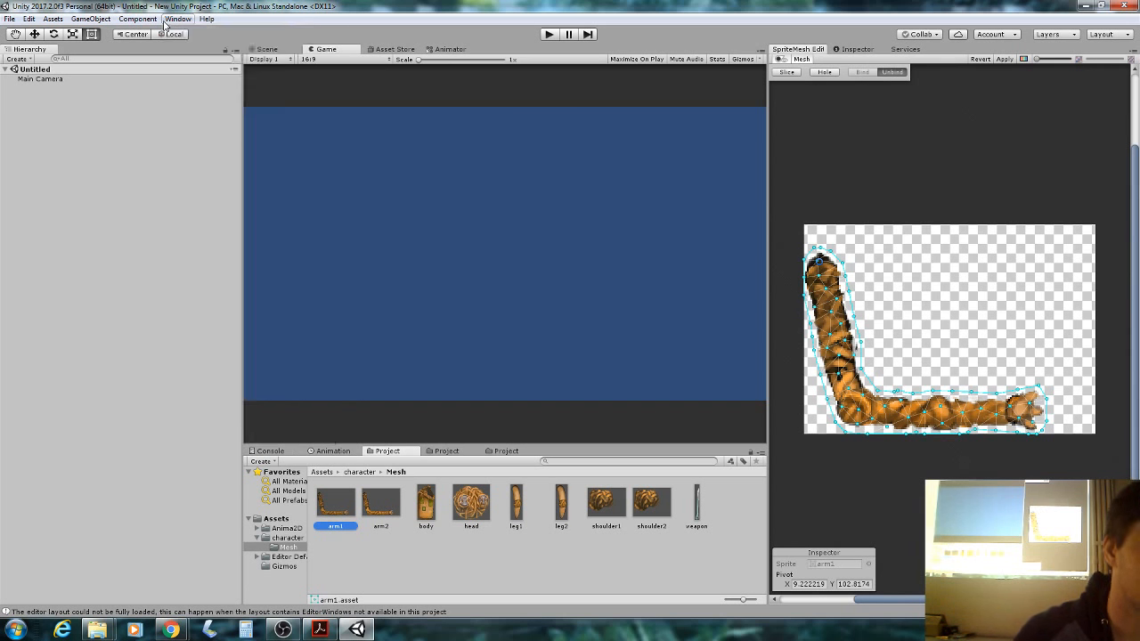
click(787, 73)
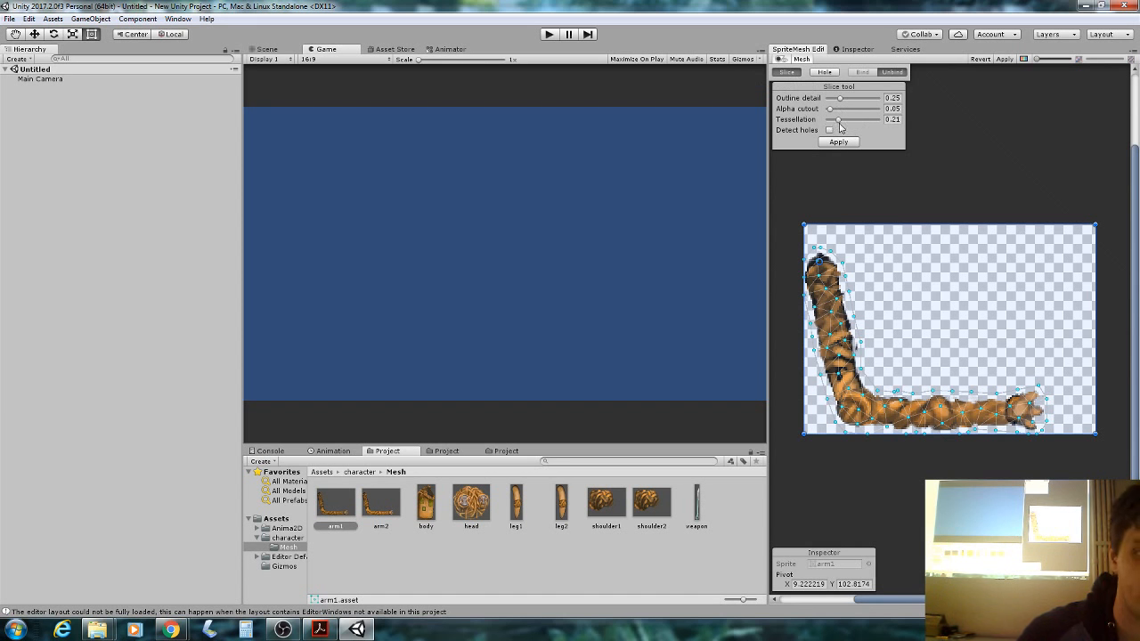
click(837, 121)
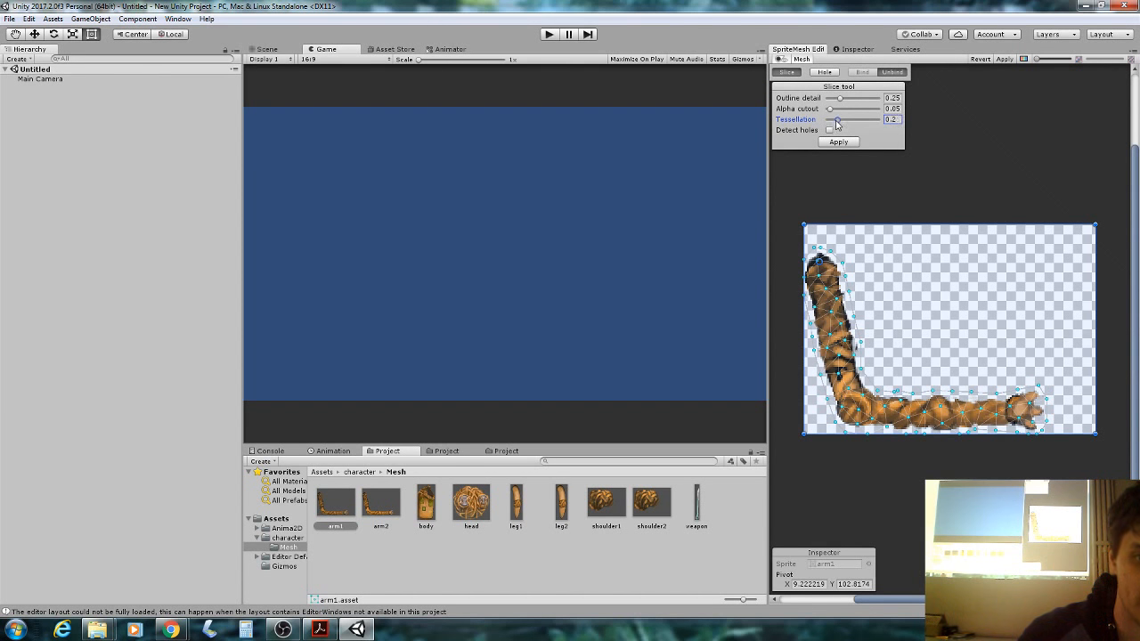
drag(836, 120, 856, 120)
click(849, 133)
click(842, 142)
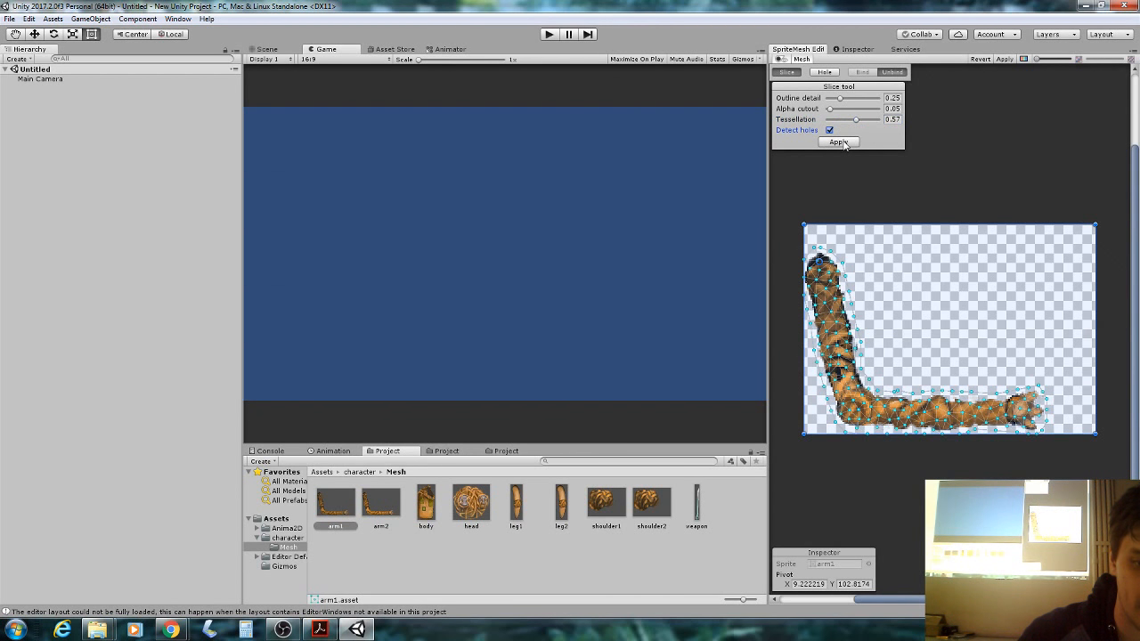
drag(856, 120, 836, 130)
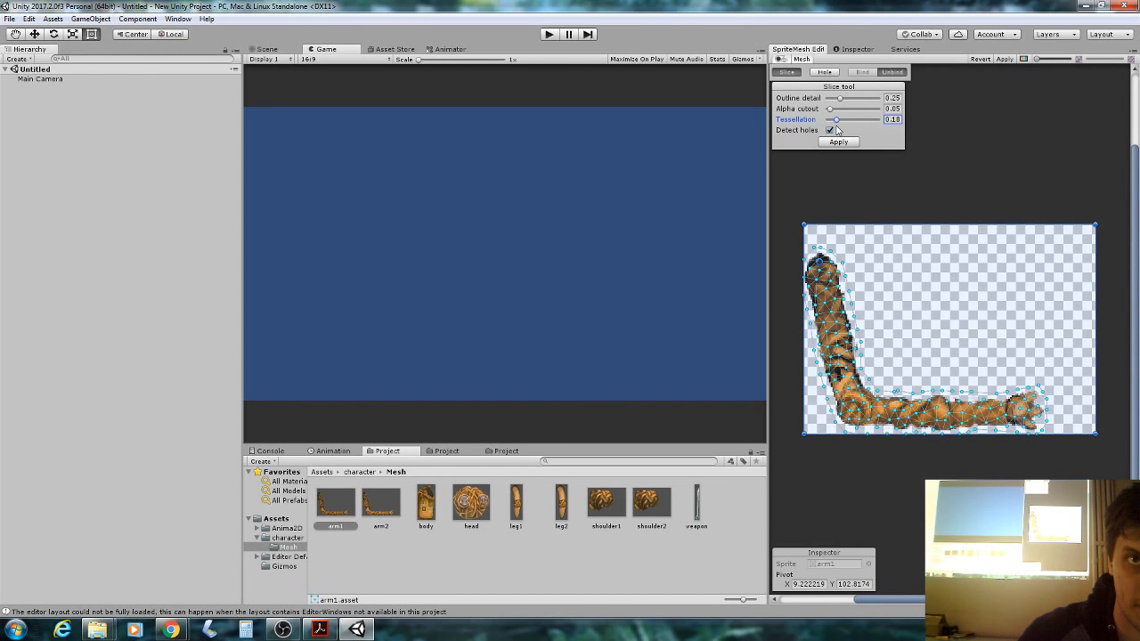
click(838, 144)
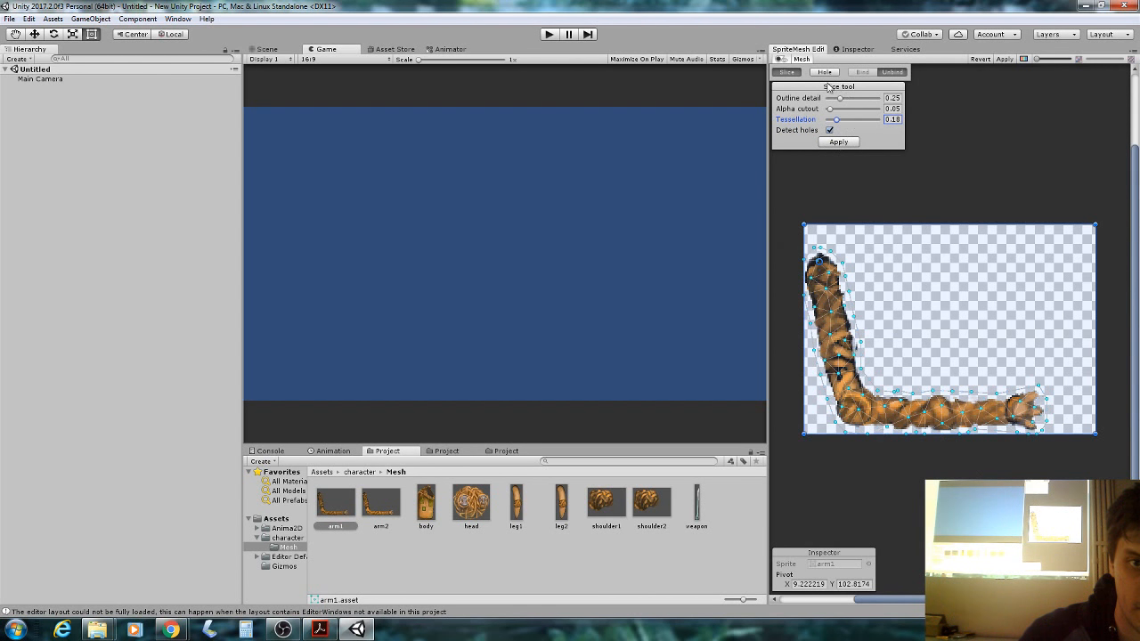
click(786, 72)
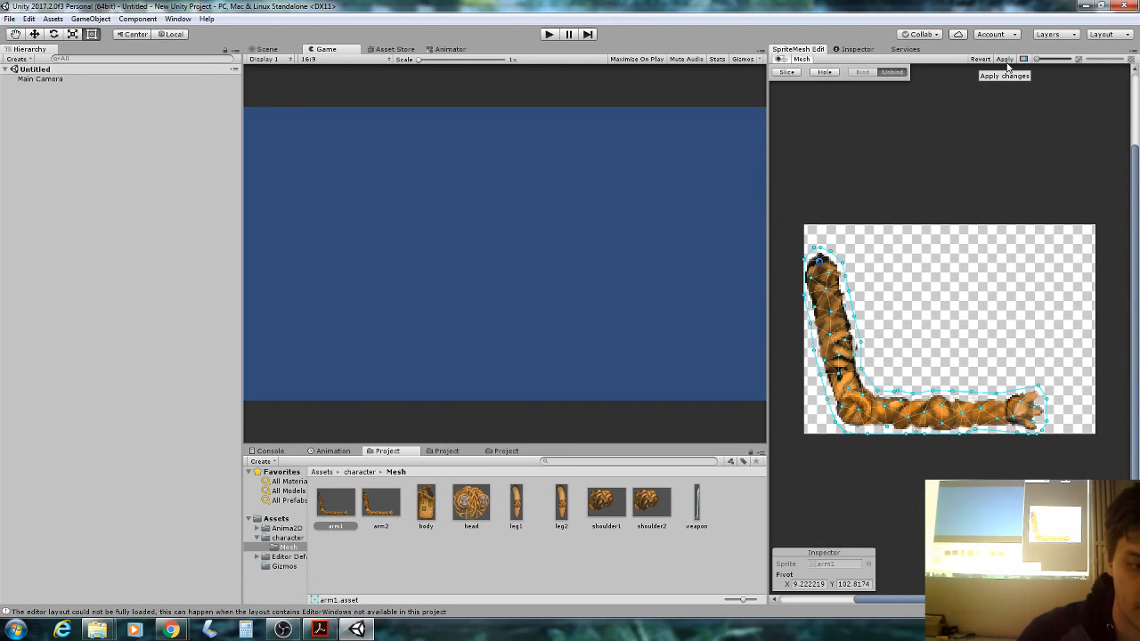
Review the weapon, leg1, arm2 and other character meshes, then bring up the workshop slides.
click(697, 504)
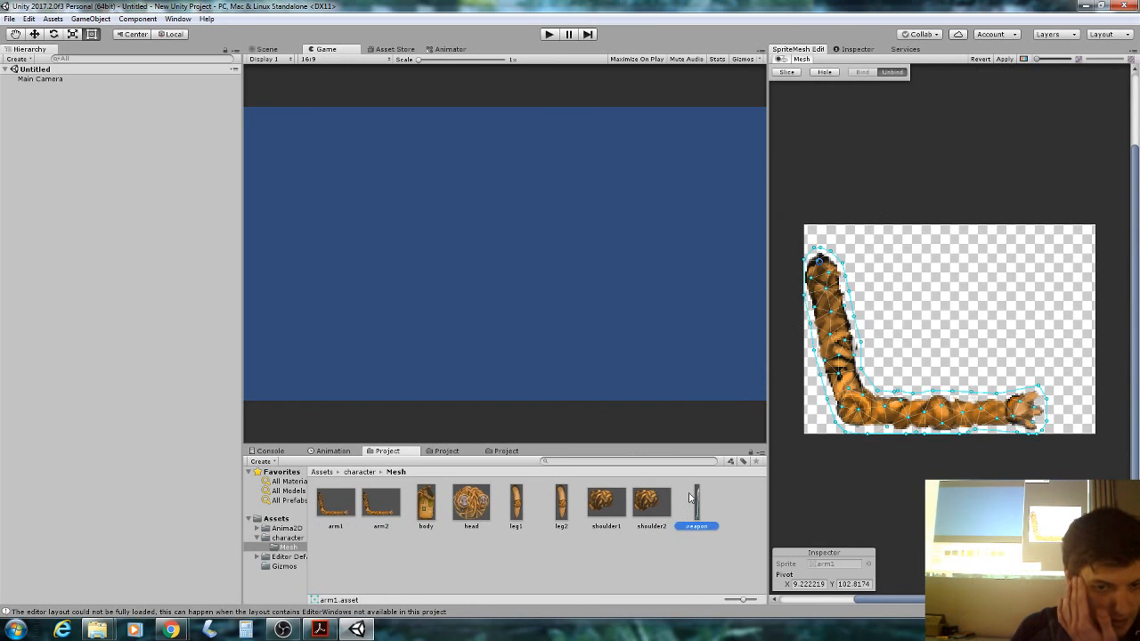
click(405, 504)
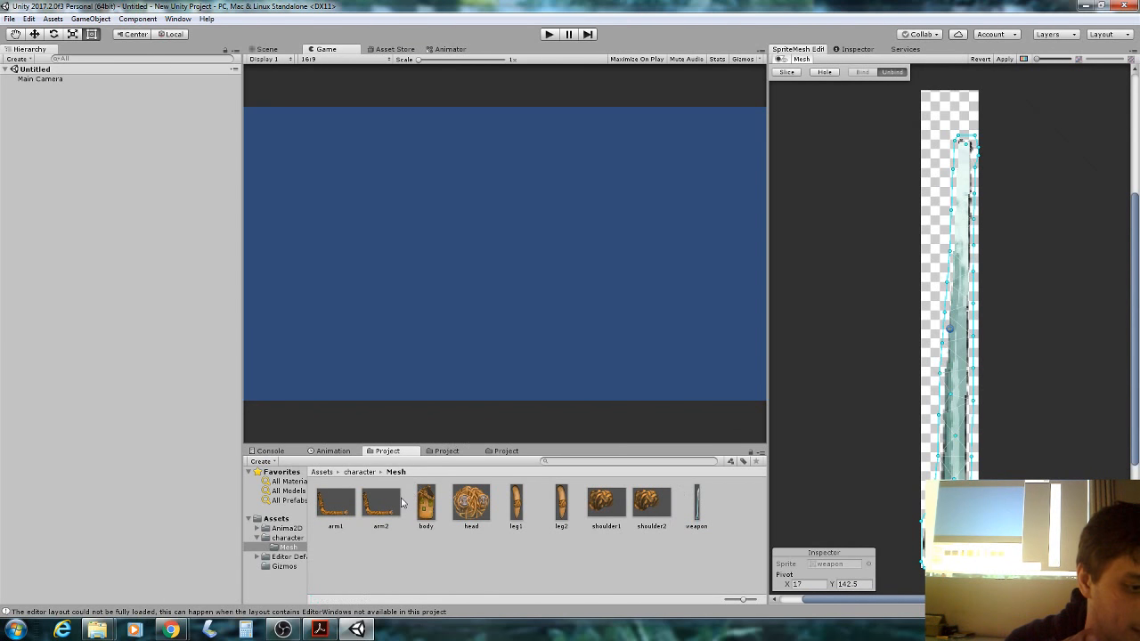
click(384, 505)
click(427, 503)
click(469, 503)
click(521, 504)
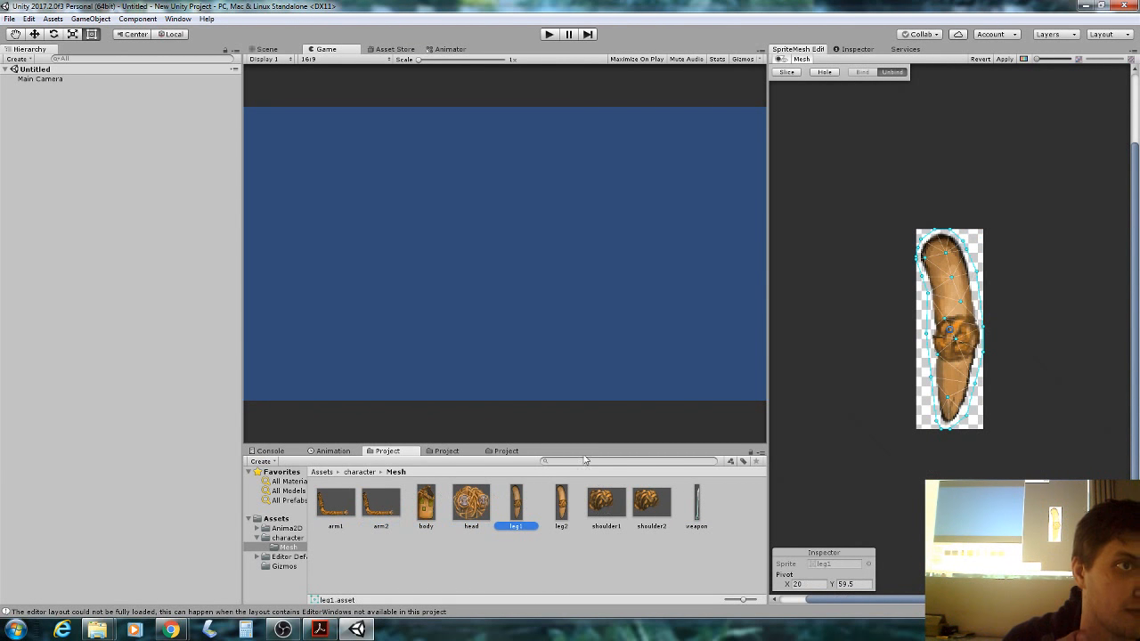
click(380, 501)
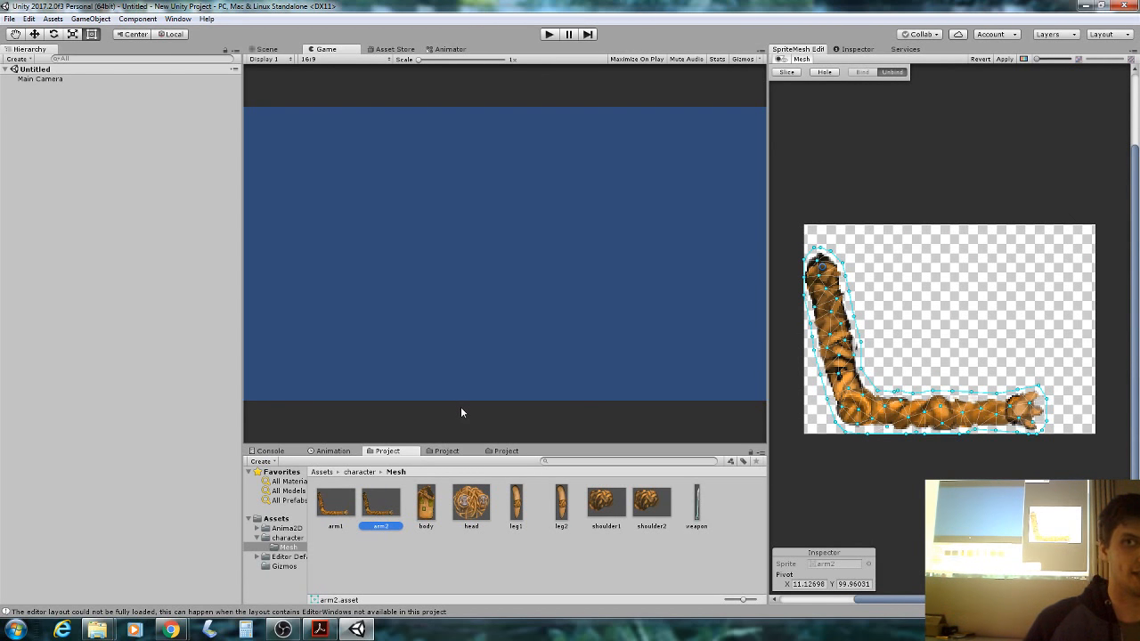
click(320, 630)
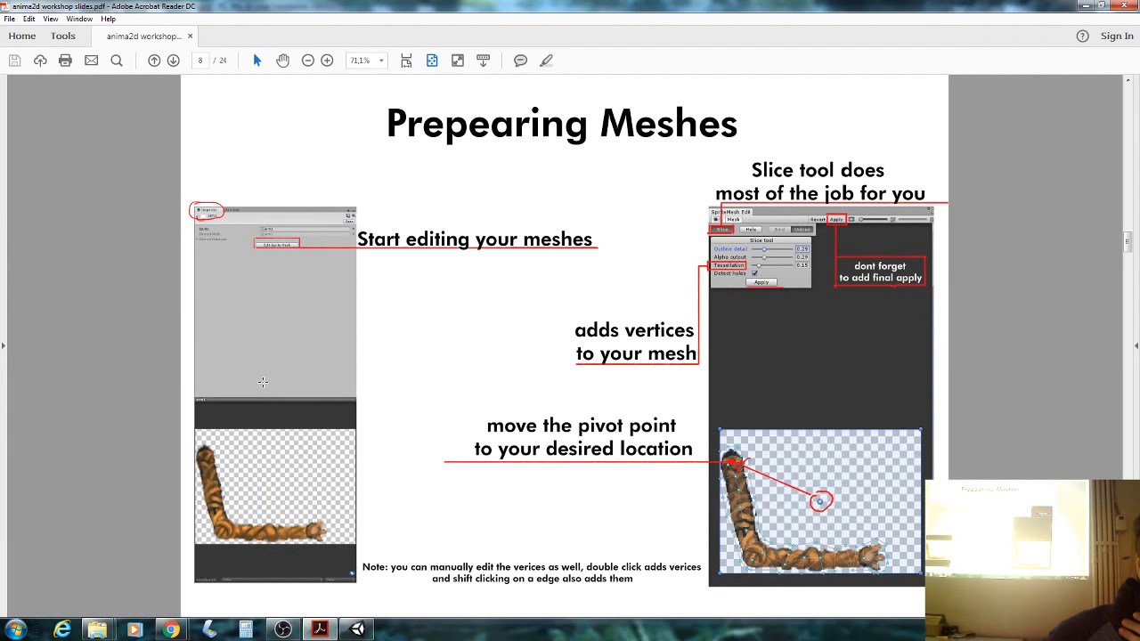
Advance the PDF to page 9 on repeating for all meshes, then go back to Unity.
scroll(262, 382, down, 1)
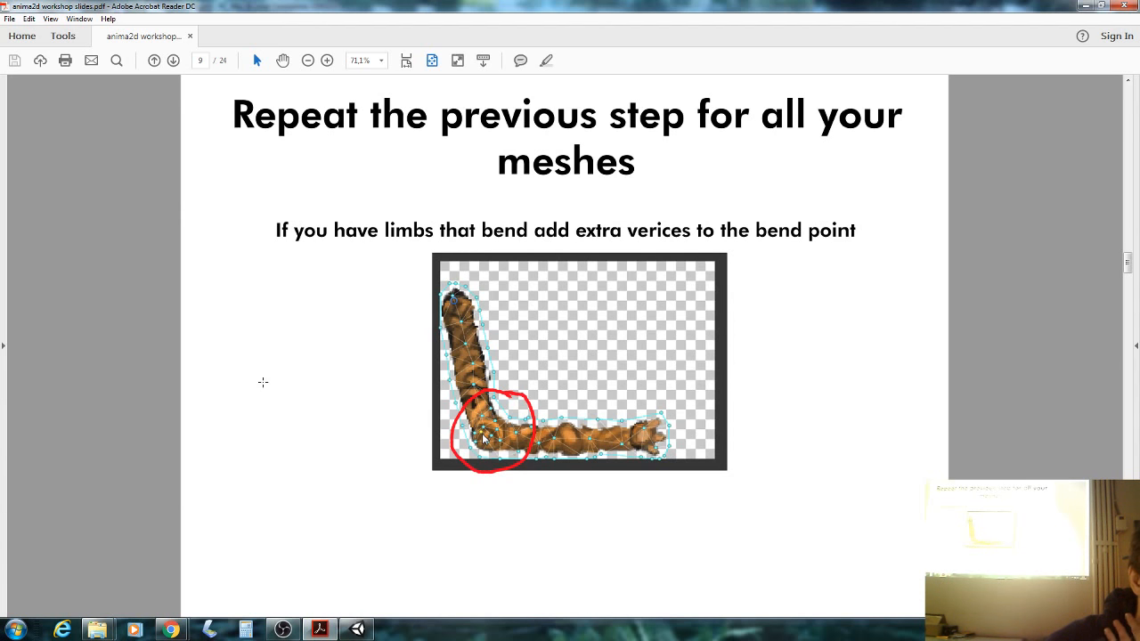
key(alt+Tab)
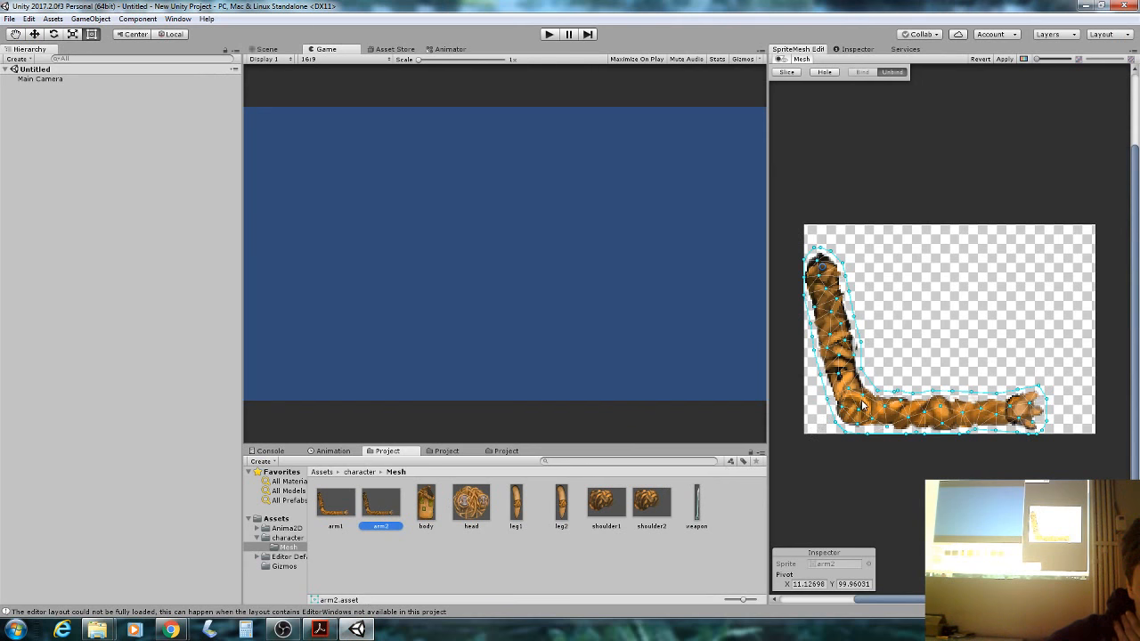
Leave arm2's triangulated mesh unchanged and return to slide 9 in Acrobat.
click(857, 407)
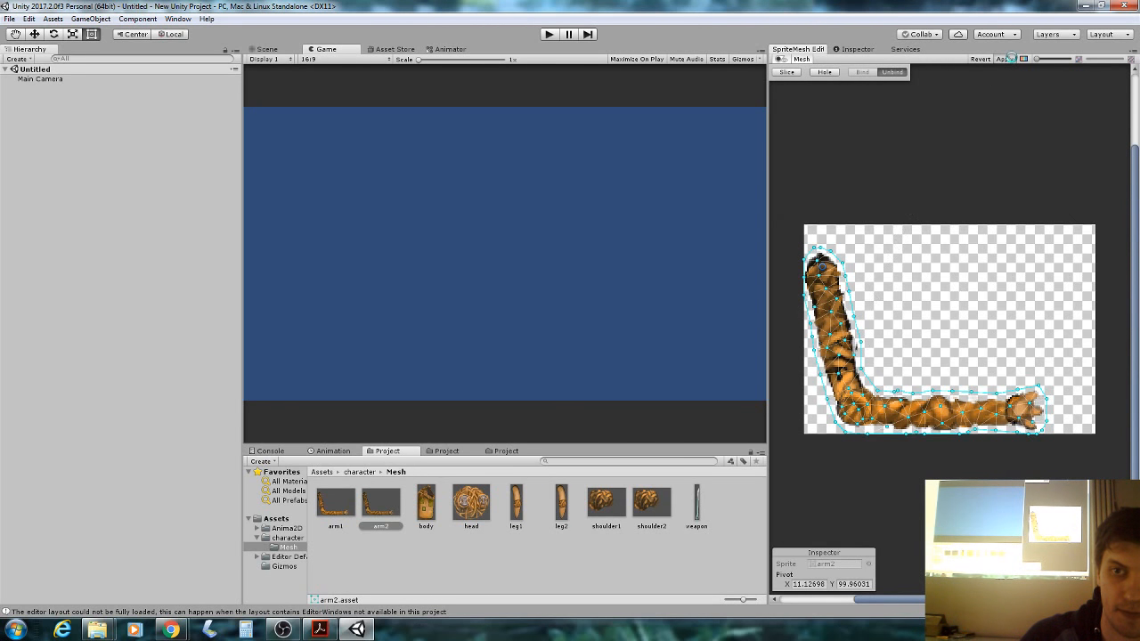
click(320, 630)
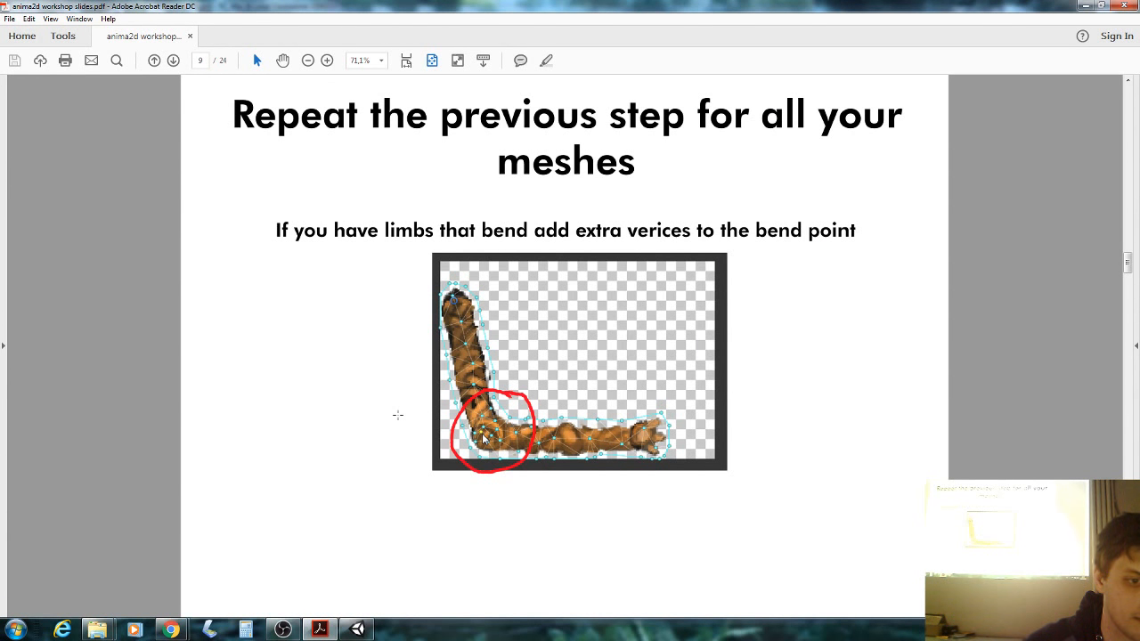
Advance to slide 10, 'Start building your character', dismiss the colour-scheme prompt, and return to Unity.
scroll(398, 415, down, 3)
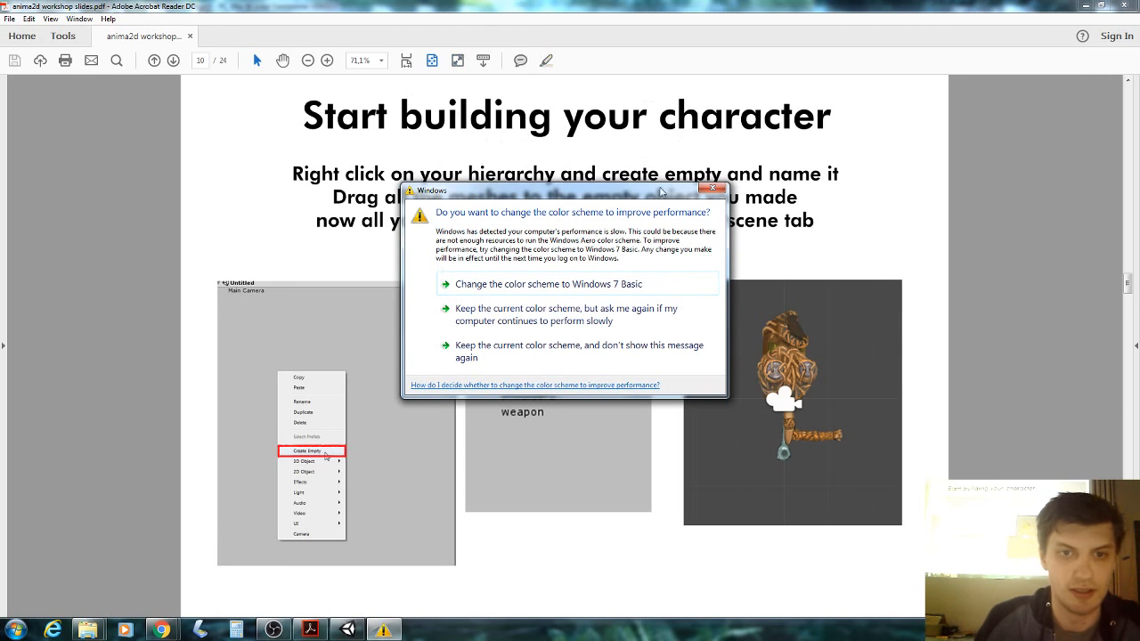
click(713, 188)
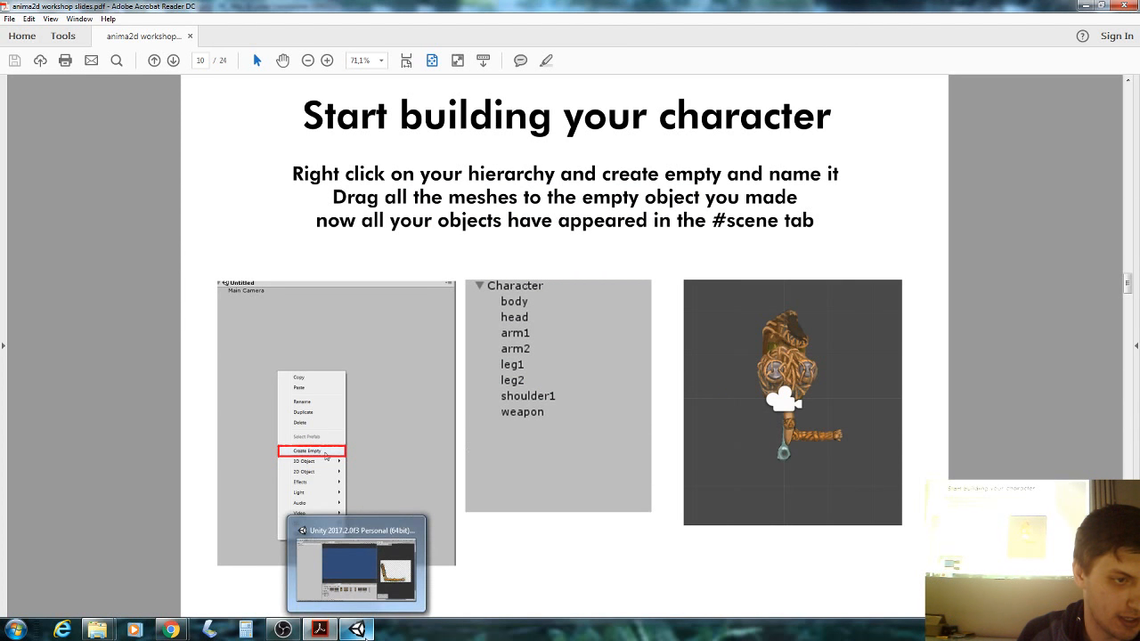
click(361, 631)
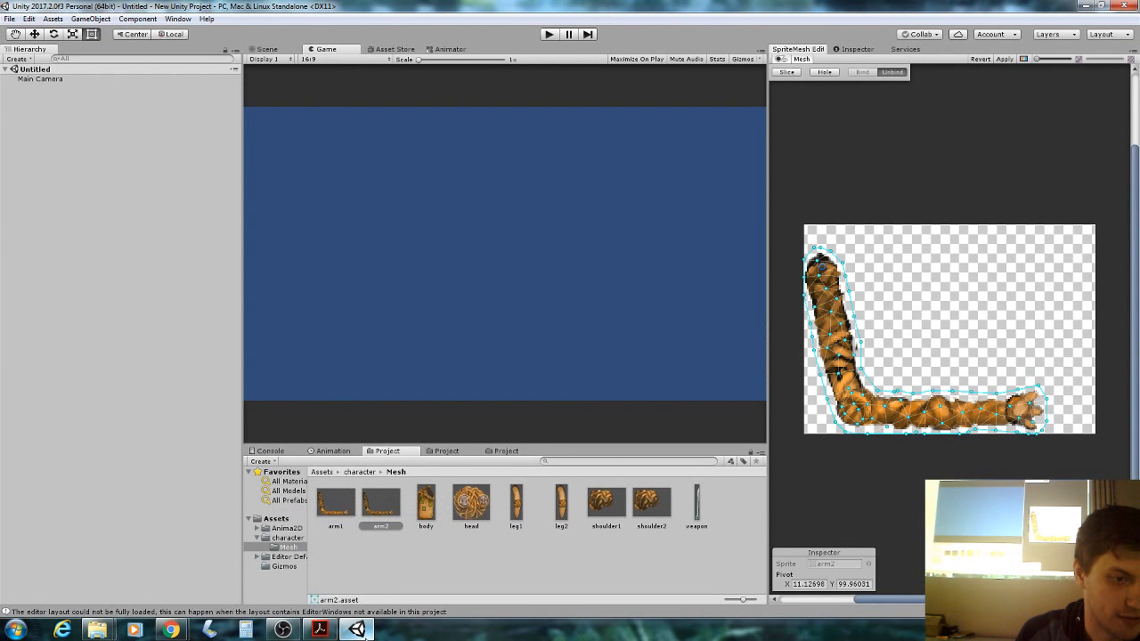
In the Scene view, create an empty GameObject in the Hierarchy and rename it 'Character'.
click(267, 50)
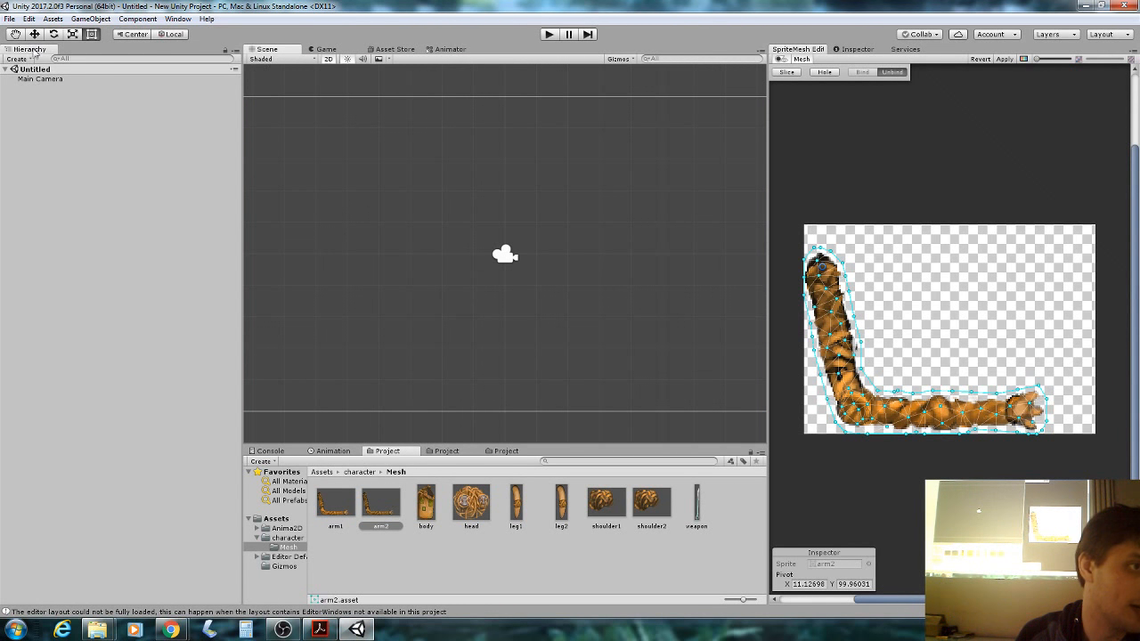
right_click(26, 92)
click(16, 97)
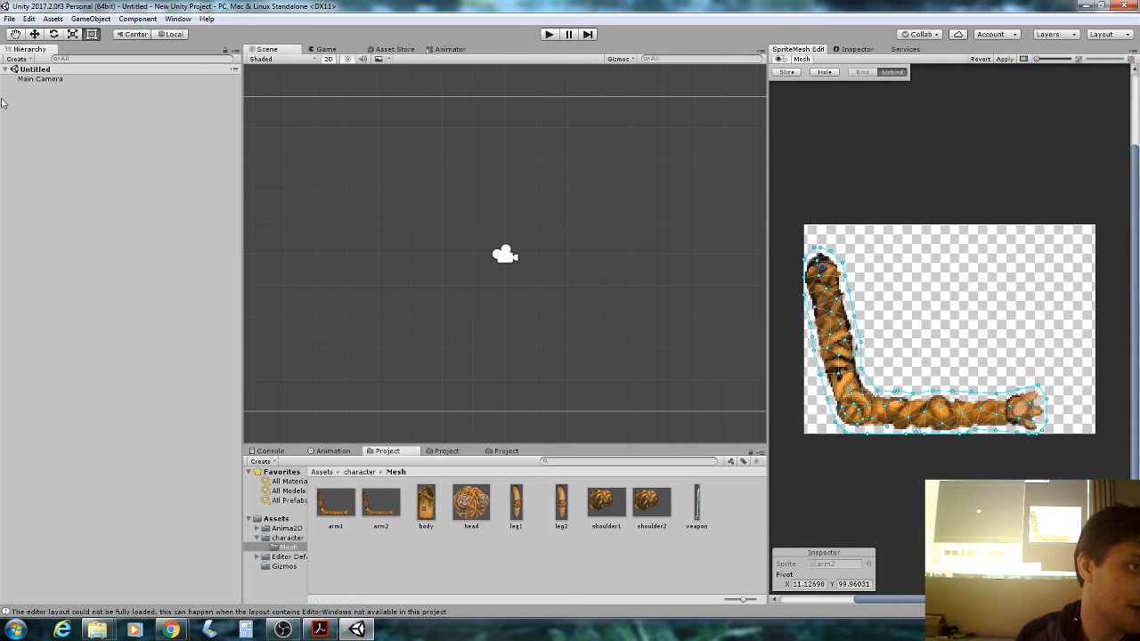
right_click(50, 89)
click(108, 189)
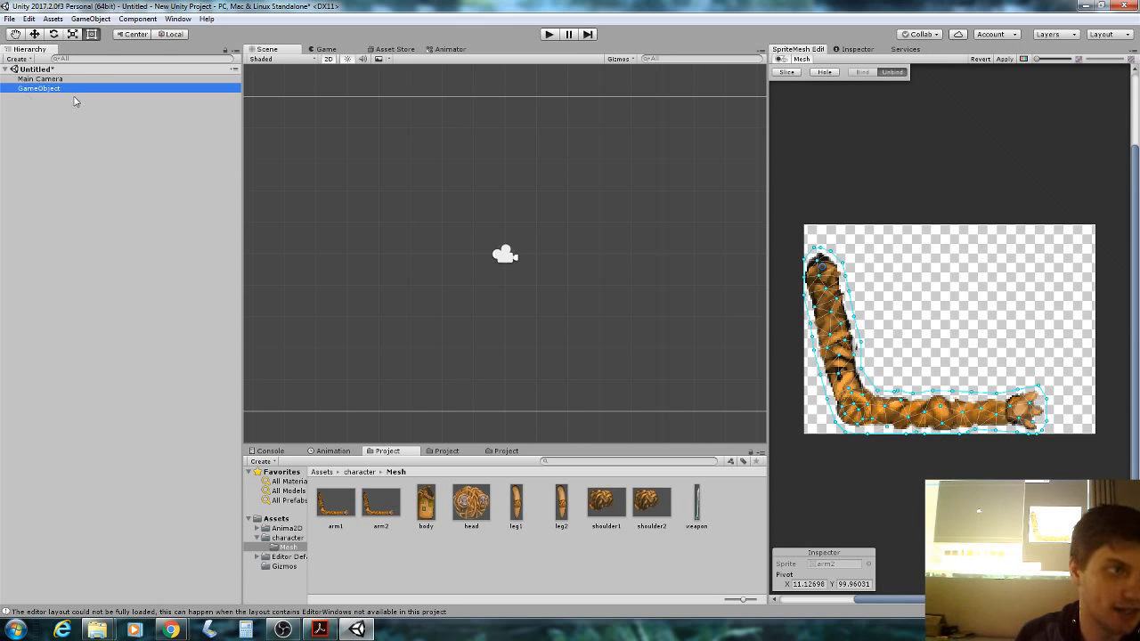
click(855, 49)
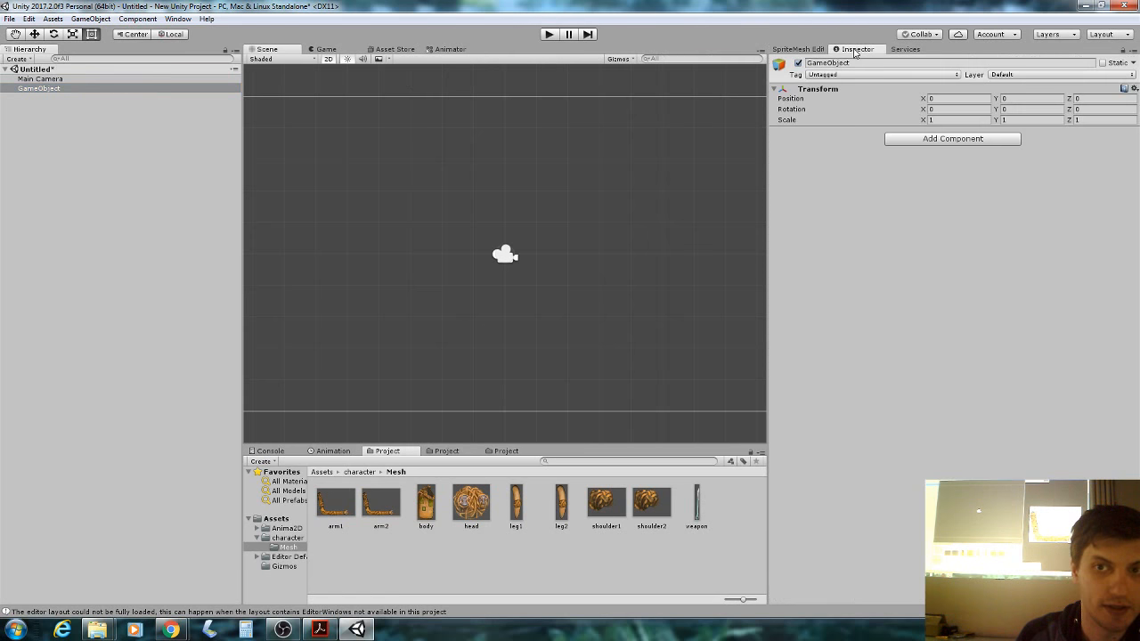
click(880, 62)
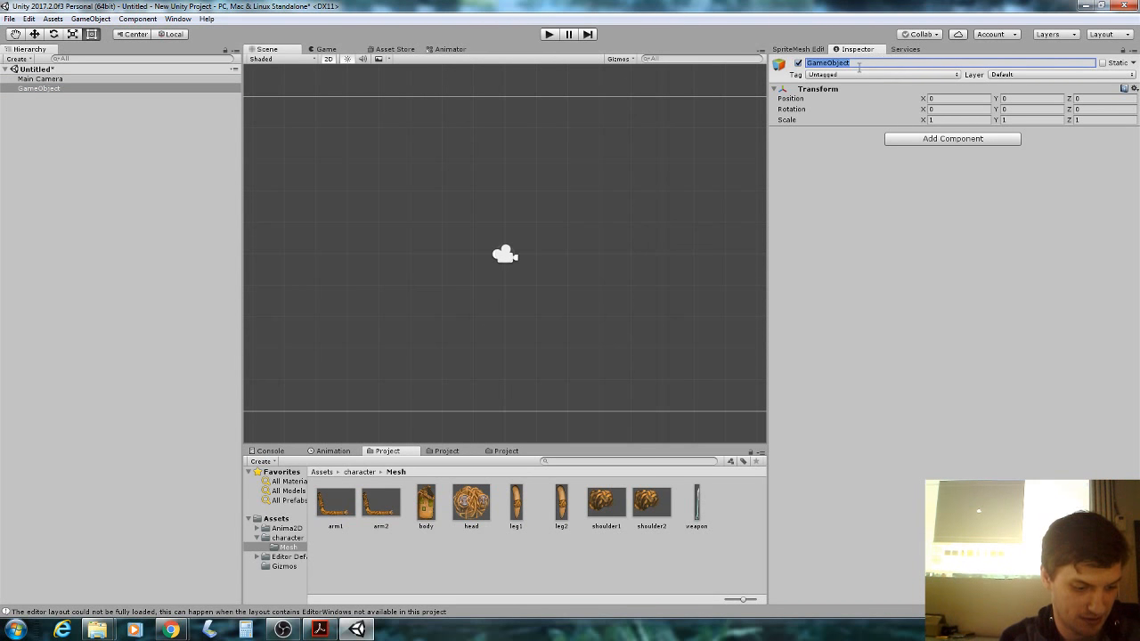
text(Character)
key(Return)
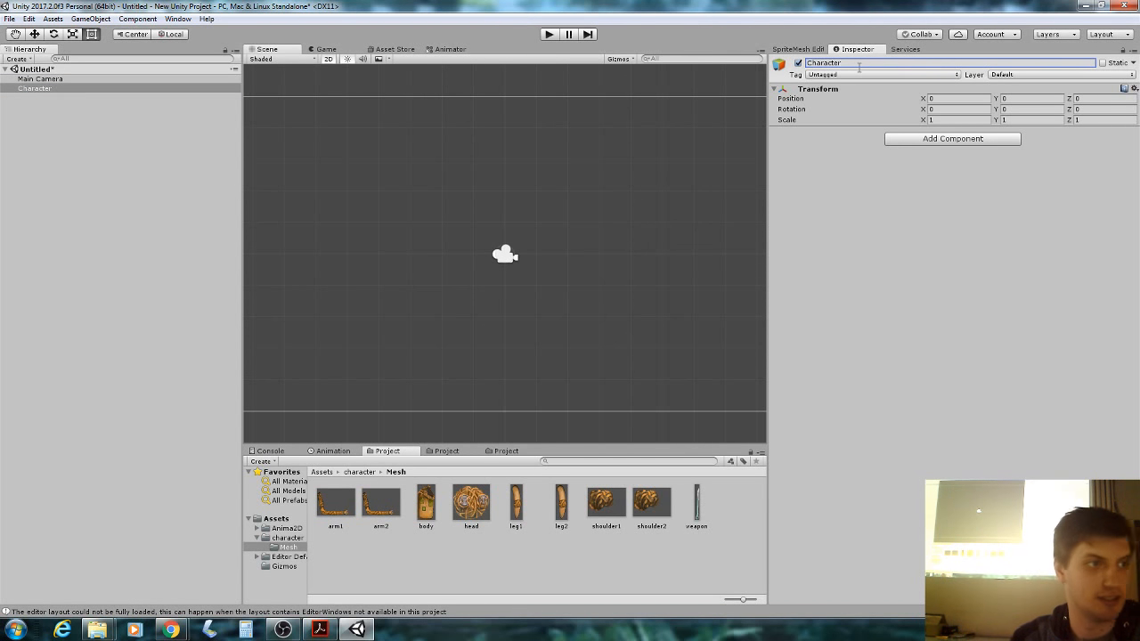
click(898, 188)
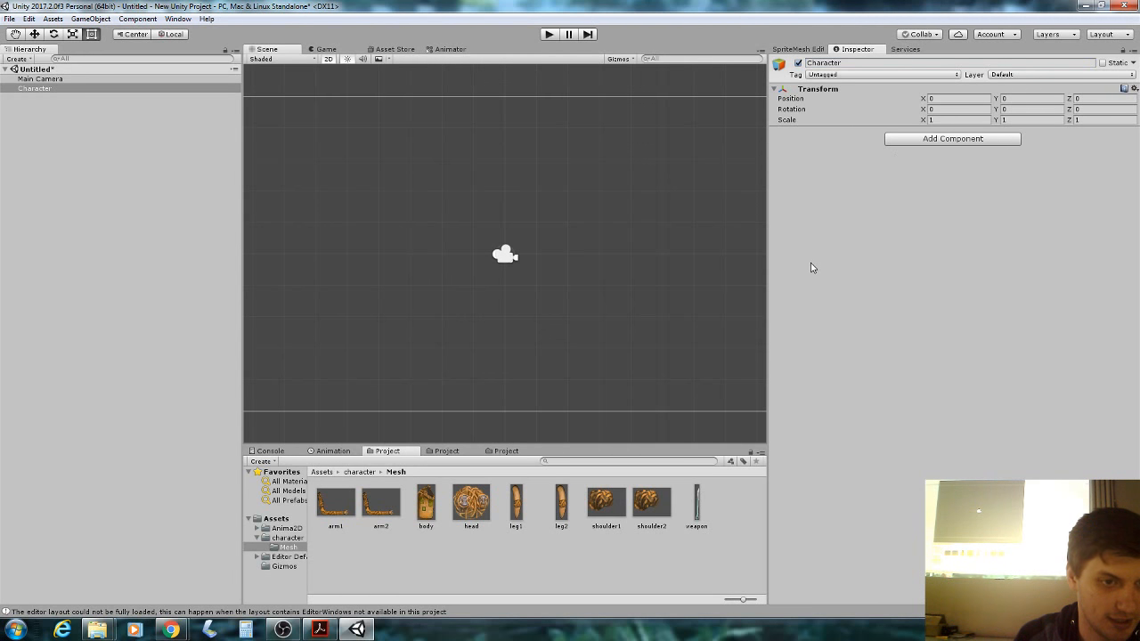
Drag the head, body, arm2, arm1, leg1, leg2, shoulder1 and weapon meshes onto Character.
drag(471, 501, 55, 90)
drag(418, 500, 45, 92)
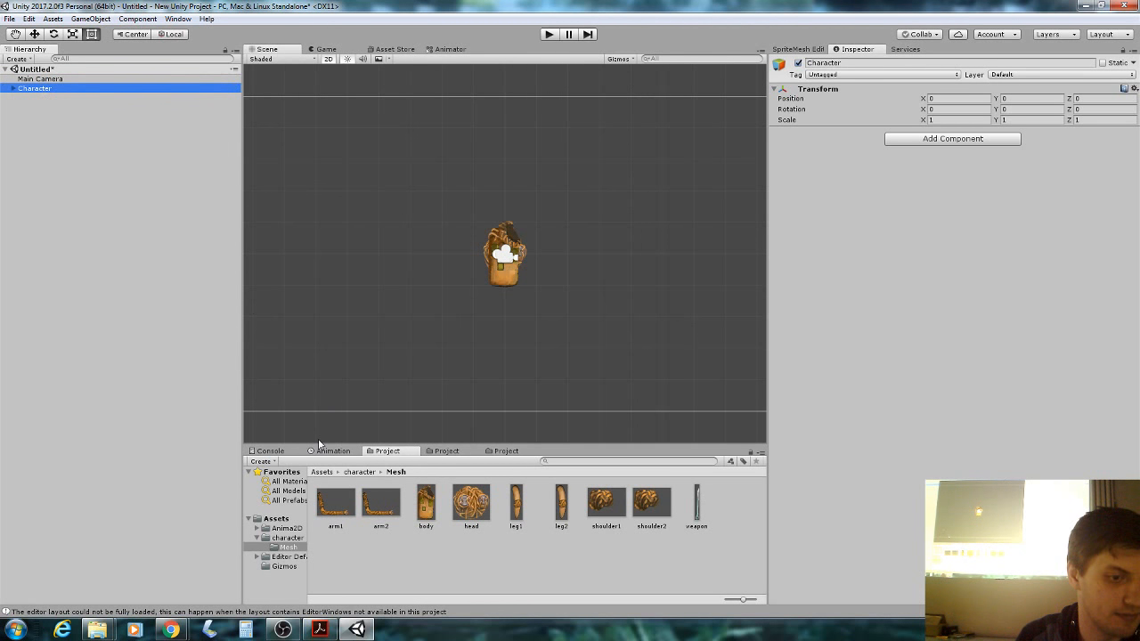
drag(381, 506, 53, 90)
drag(330, 488, 37, 87)
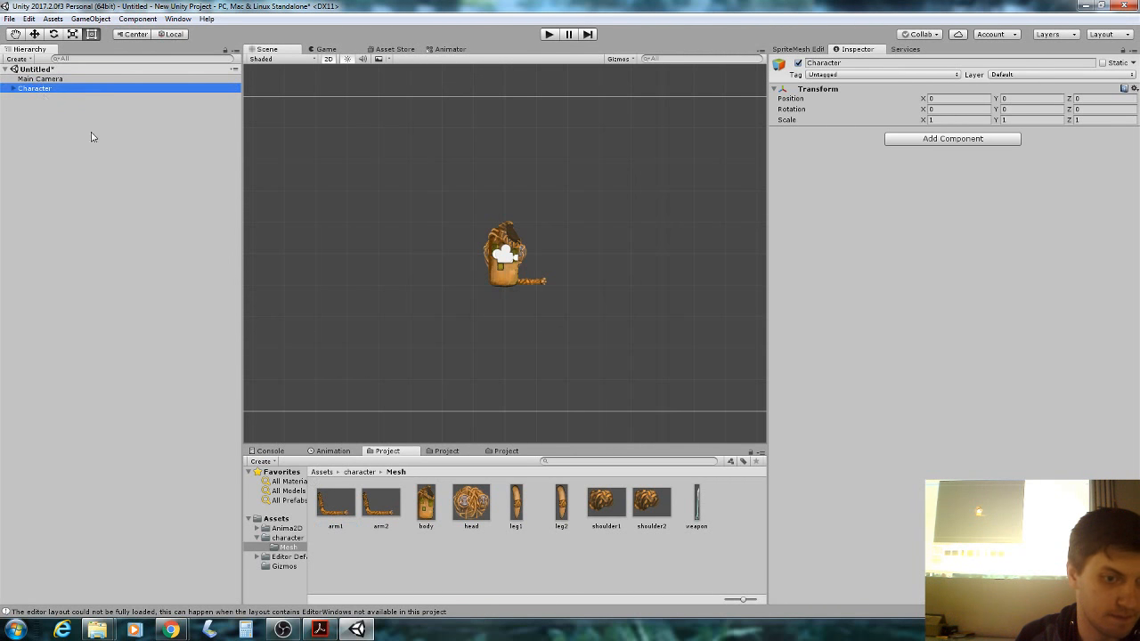
drag(517, 503, 47, 92)
click(12, 88)
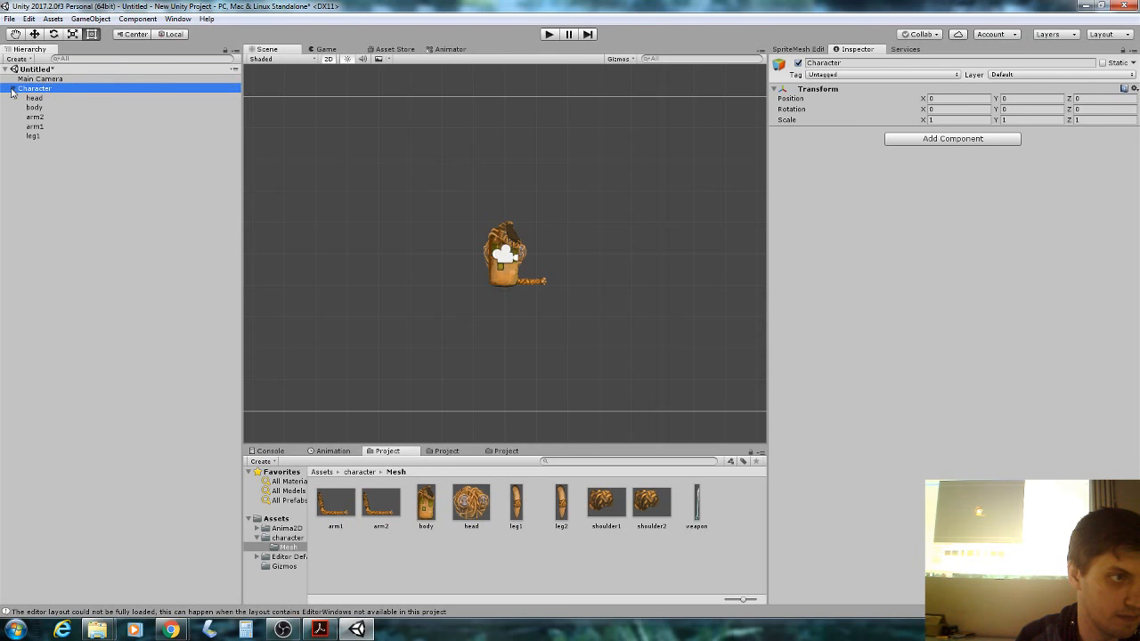
drag(355, 389, 36, 88)
drag(606, 503, 52, 91)
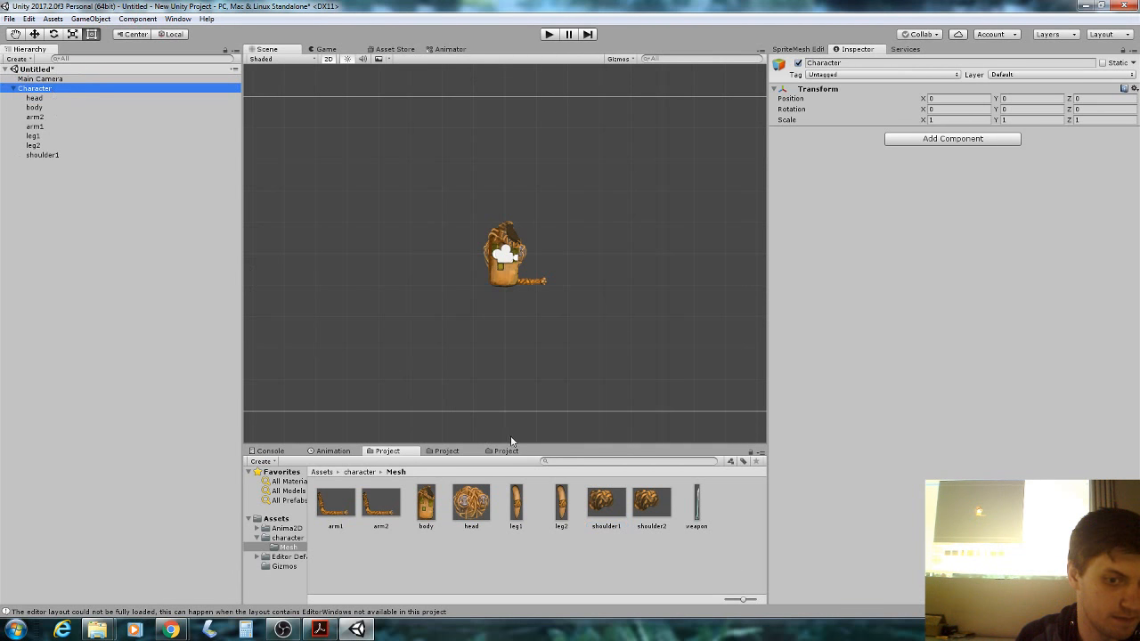
click(700, 515)
drag(708, 517, 70, 95)
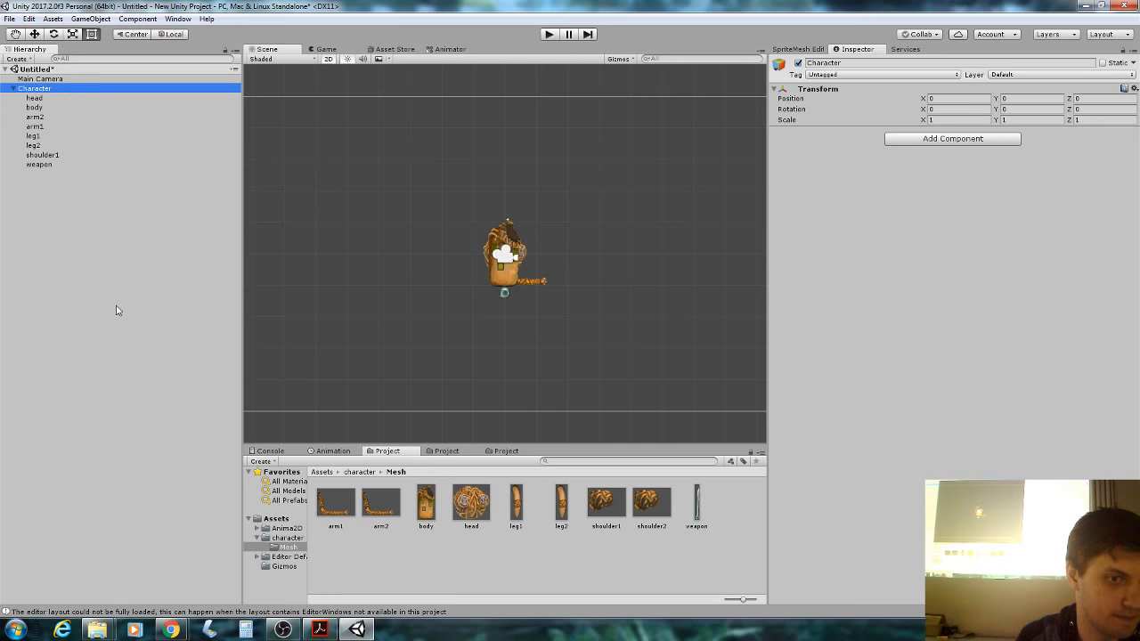
scroll(469, 325, up, 1)
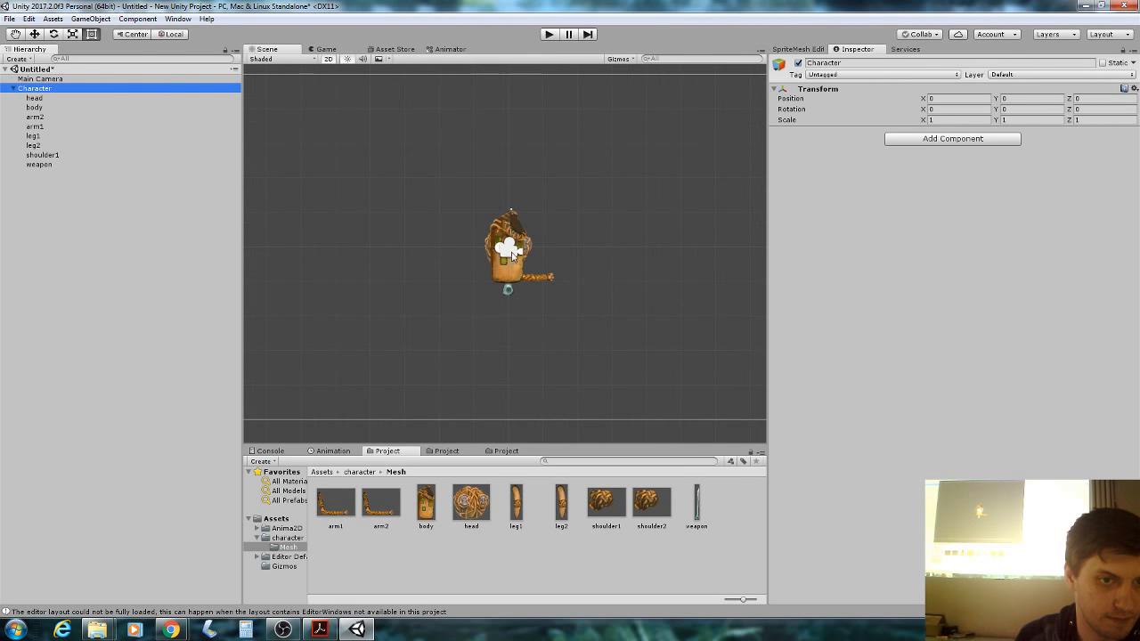
click(514, 251)
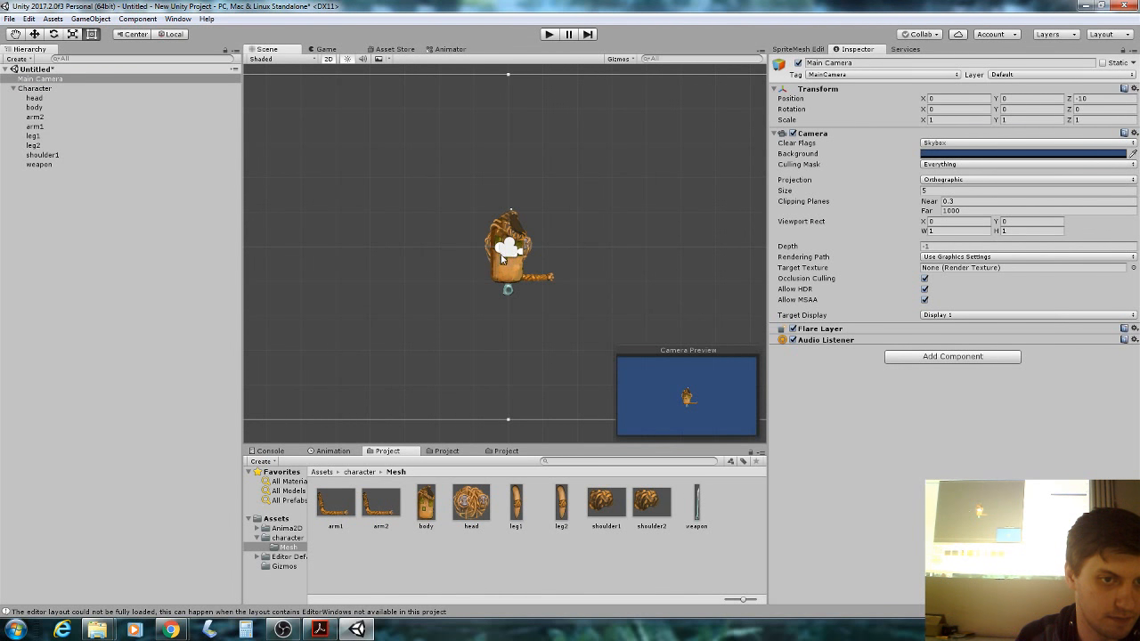
Move the main camera to the left with the Move tool.
click(34, 34)
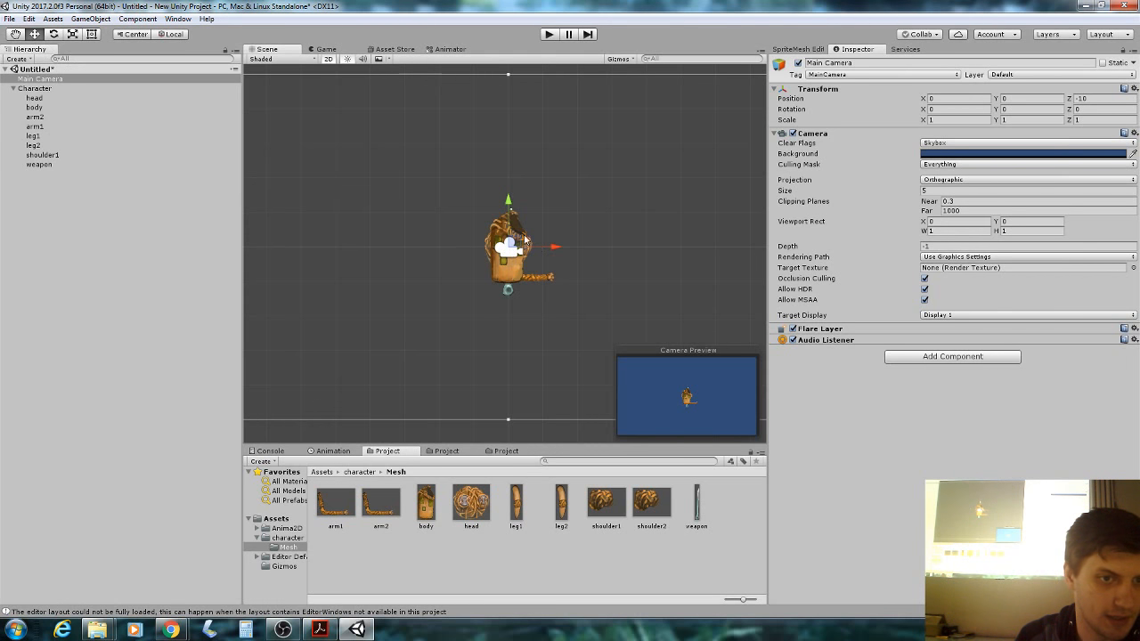
drag(511, 242, 363, 252)
click(611, 140)
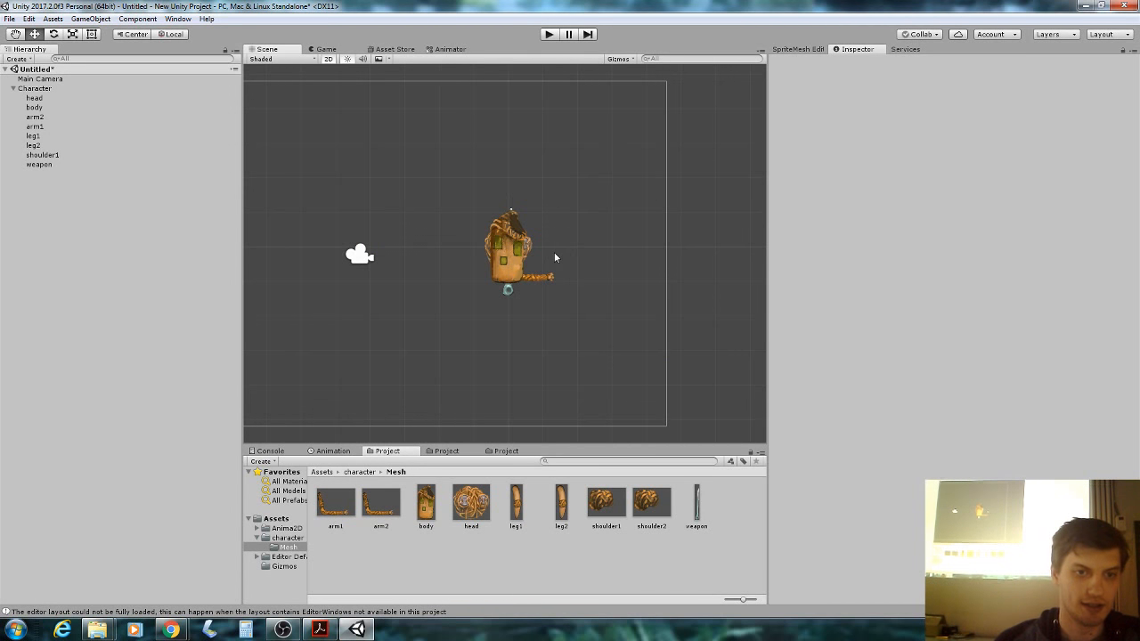
Lower the body below the head, check the head and arm1, then bring up the slides.
click(517, 274)
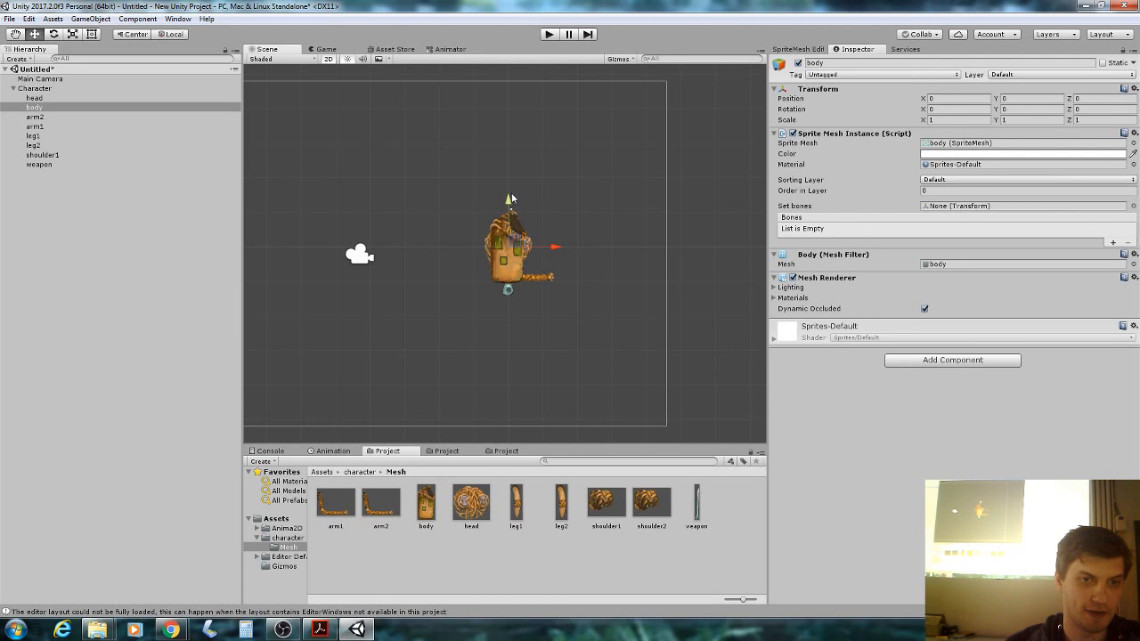
drag(508, 199, 573, 247)
click(504, 238)
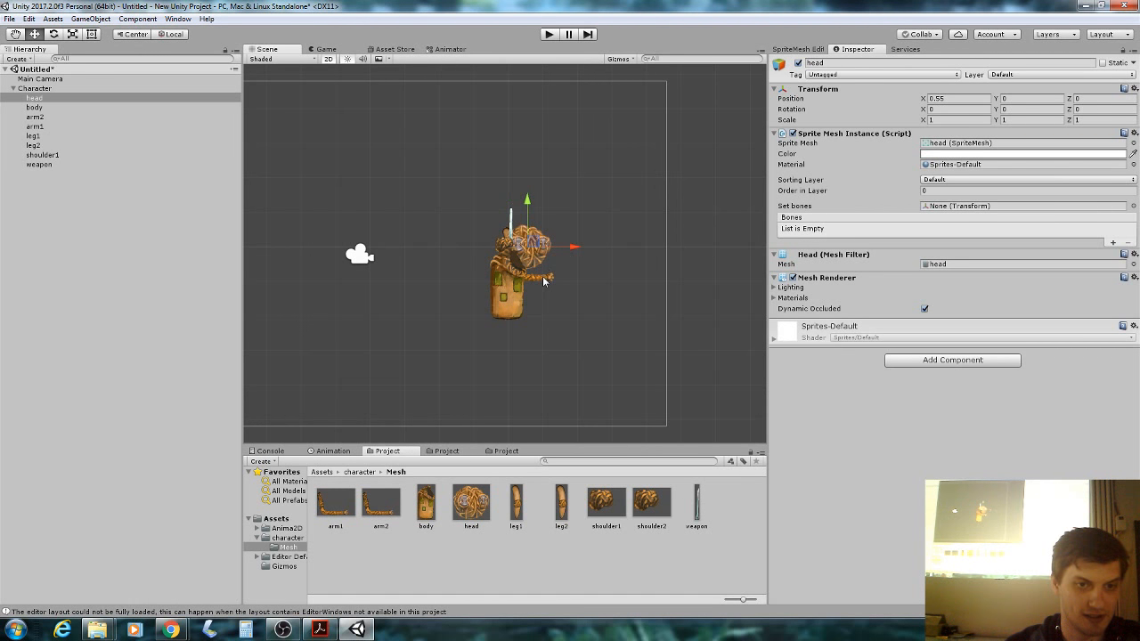
click(546, 280)
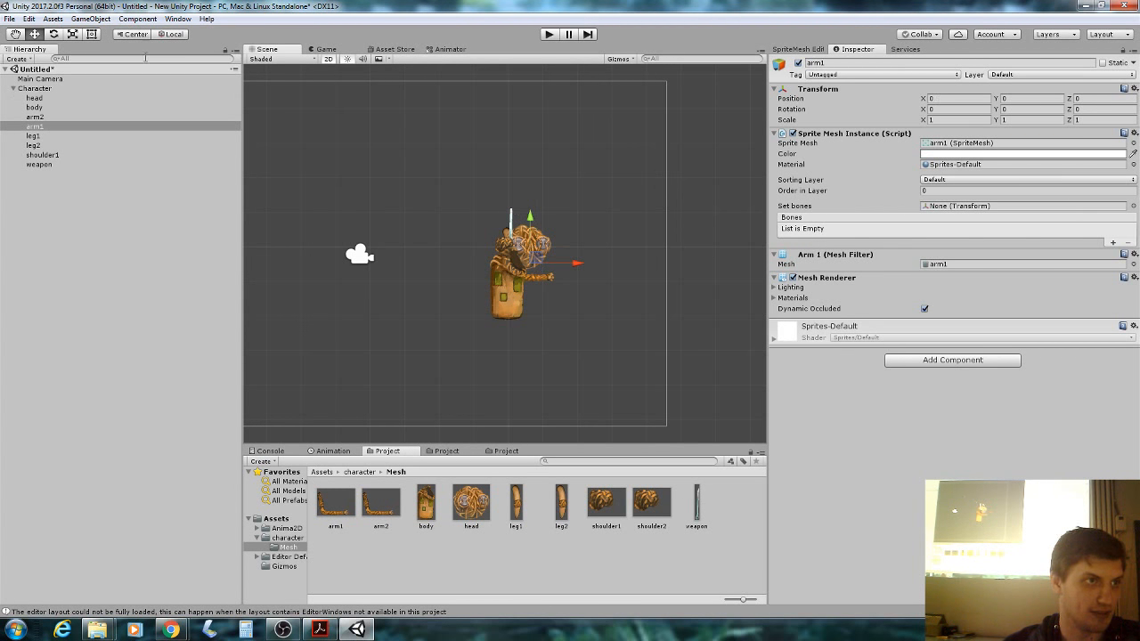
click(320, 629)
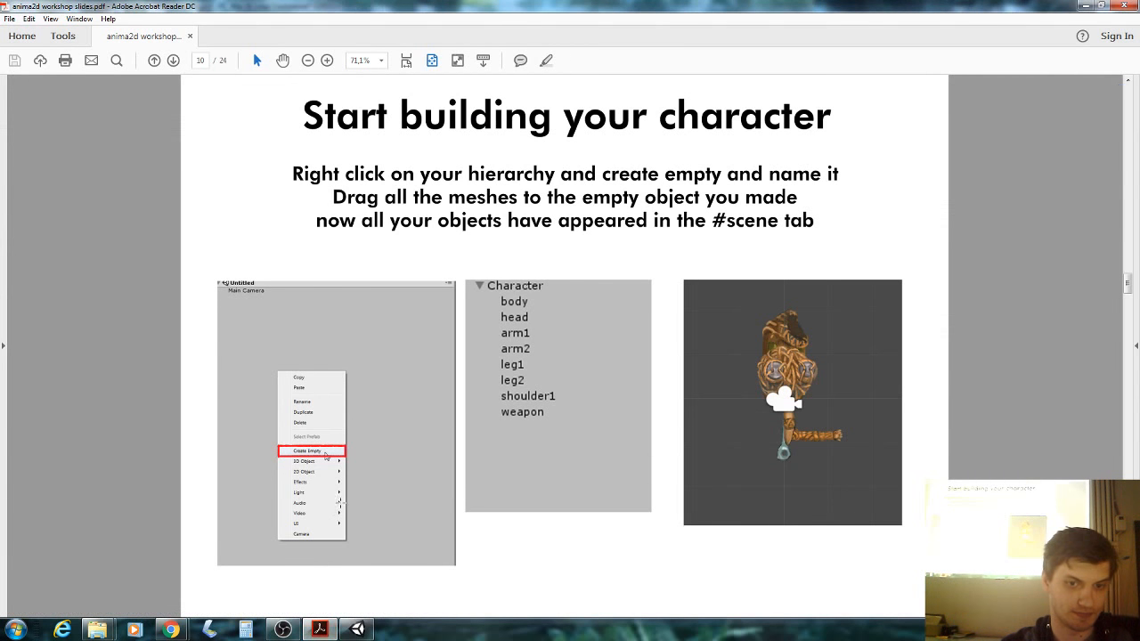
Advance to slide 11, 'Building your character and sorting layers', then return to Unity.
scroll(365, 379, down, 1)
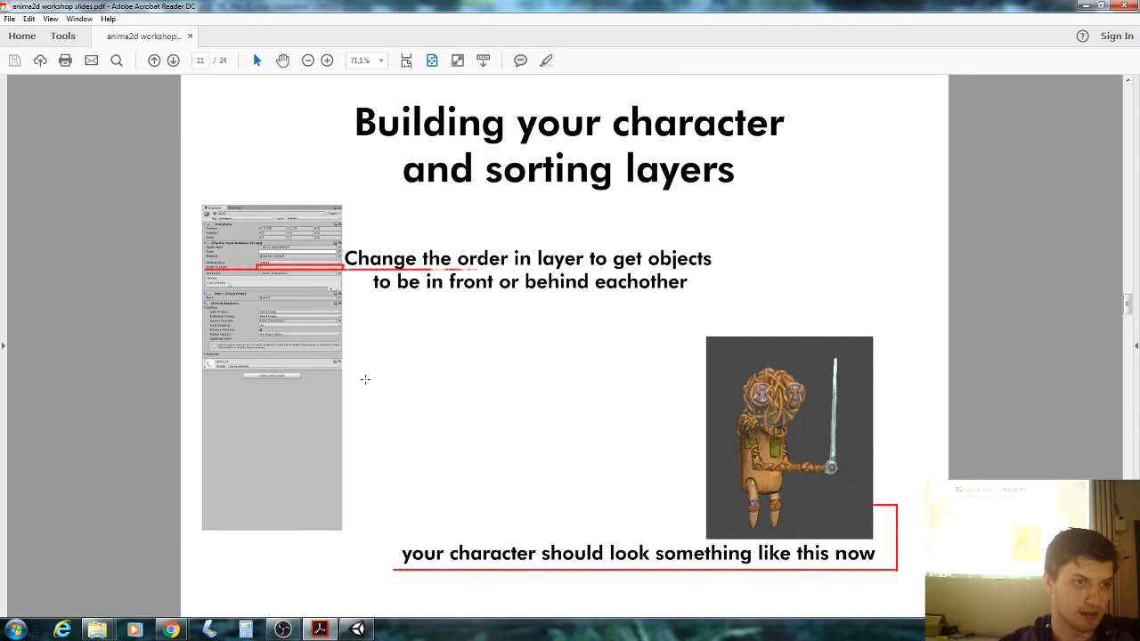
click(356, 630)
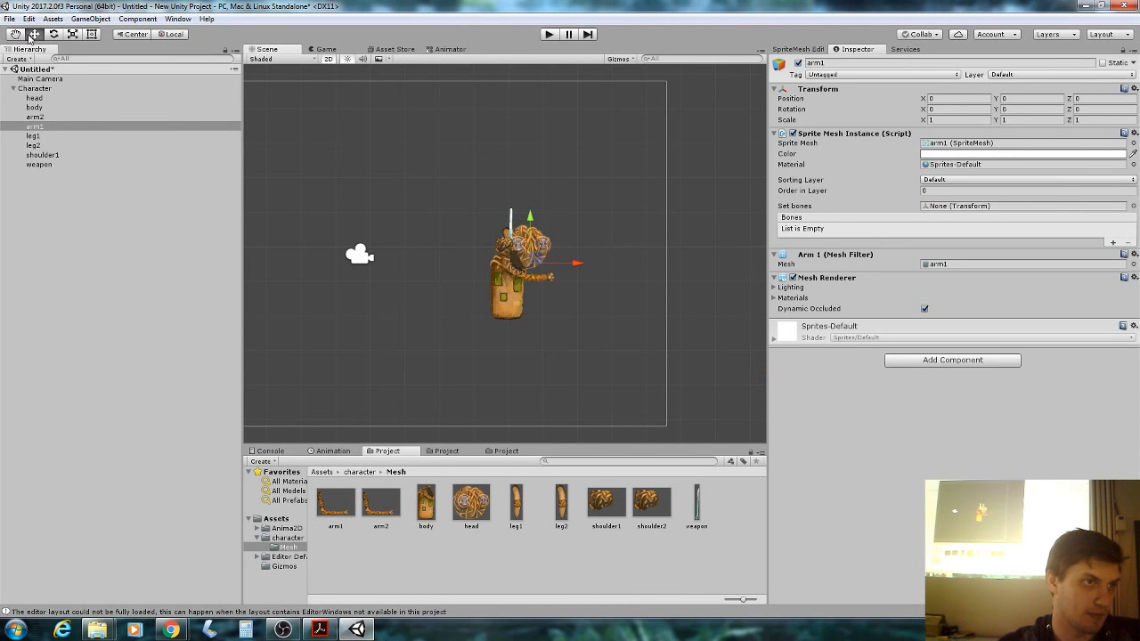
Reposition the head, nudging it right and then slightly up.
click(515, 231)
click(515, 231)
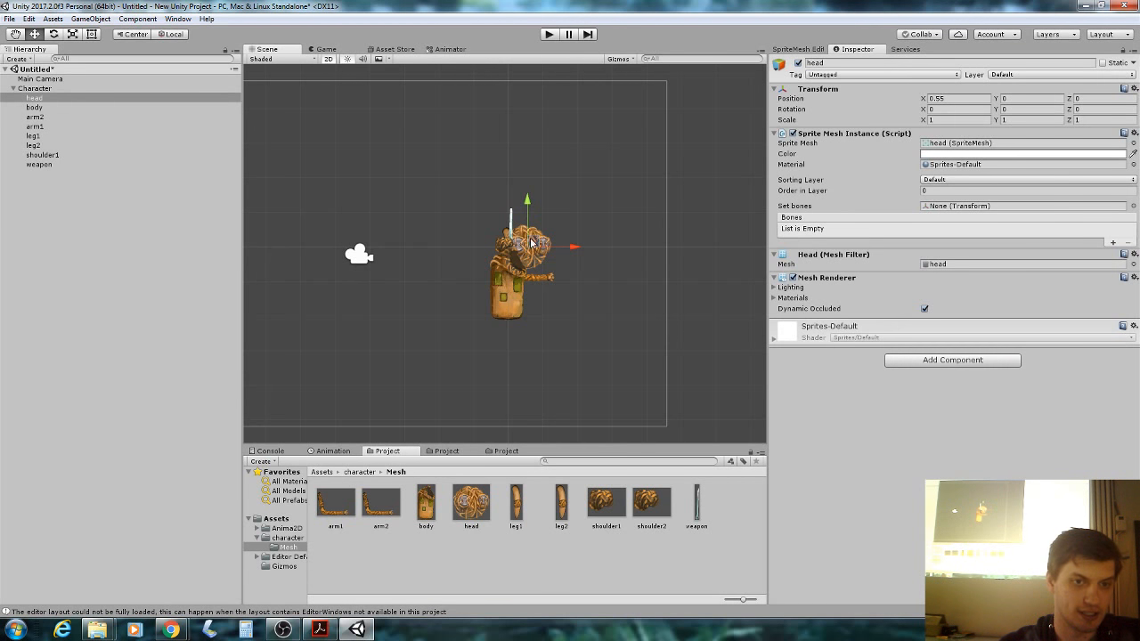
drag(524, 244, 608, 252)
click(511, 225)
click(537, 258)
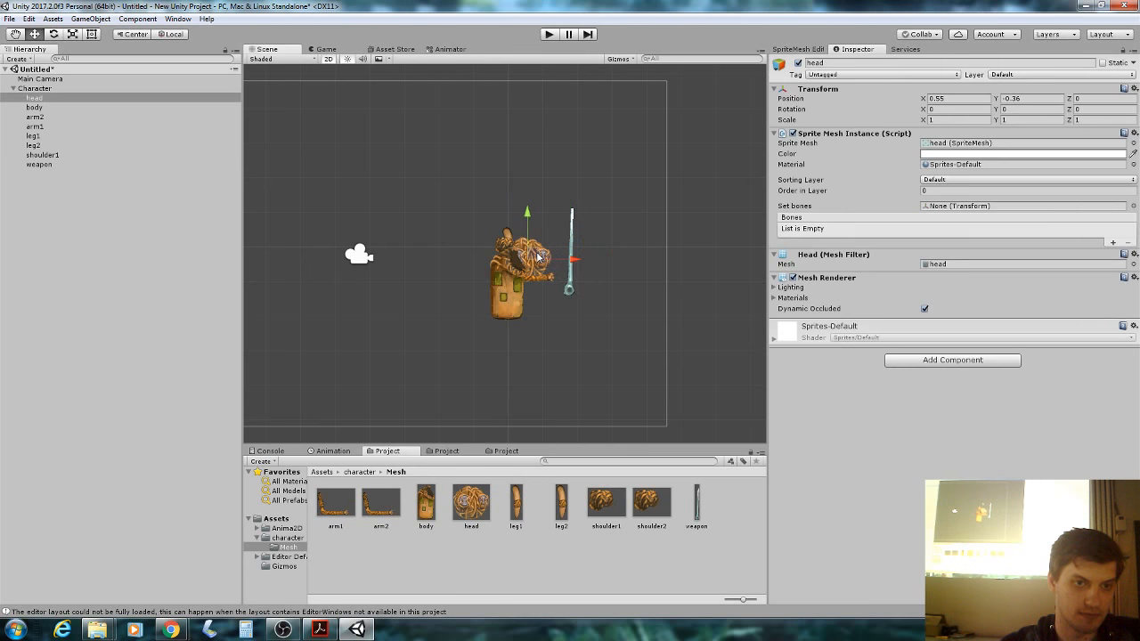
drag(537, 258, 501, 252)
Drag leg2 and leg1 down so both hang below the body.
click(502, 244)
click(508, 236)
drag(507, 234, 523, 328)
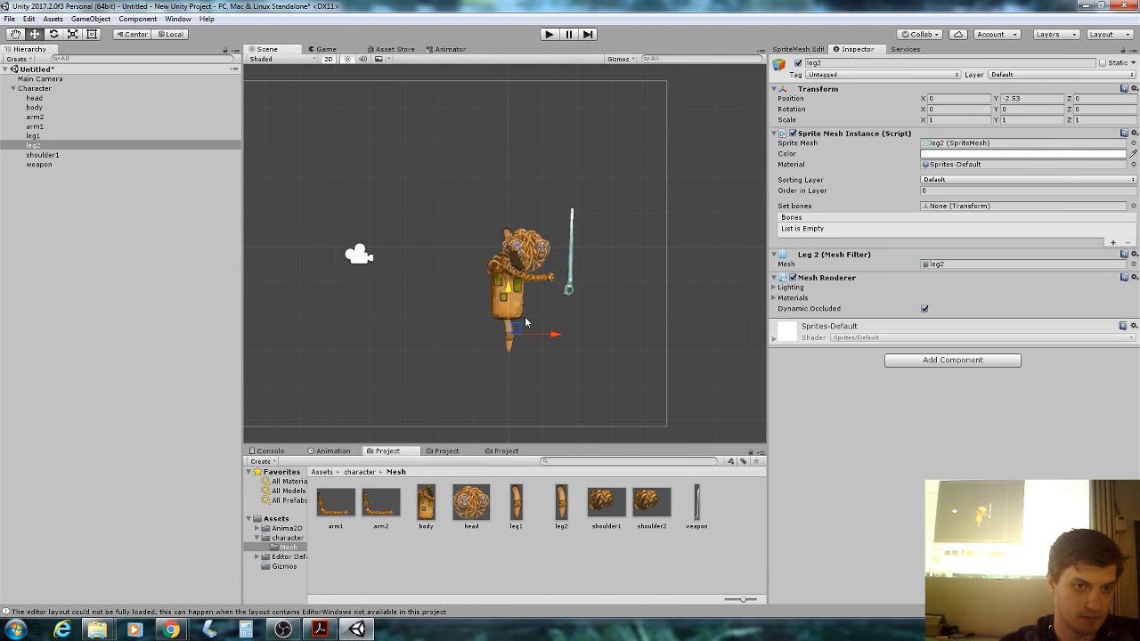
click(527, 332)
click(513, 338)
drag(513, 338, 522, 337)
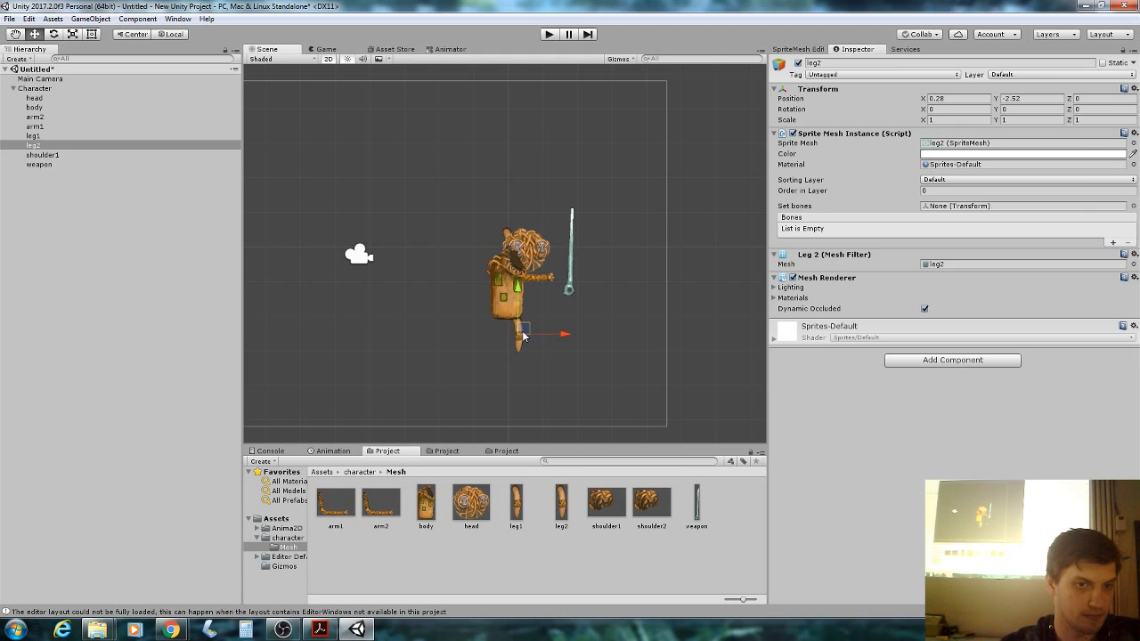
click(506, 233)
drag(505, 233, 511, 336)
Move arm2 down-right toward the weapon, then check the slide and return to Unity.
click(545, 281)
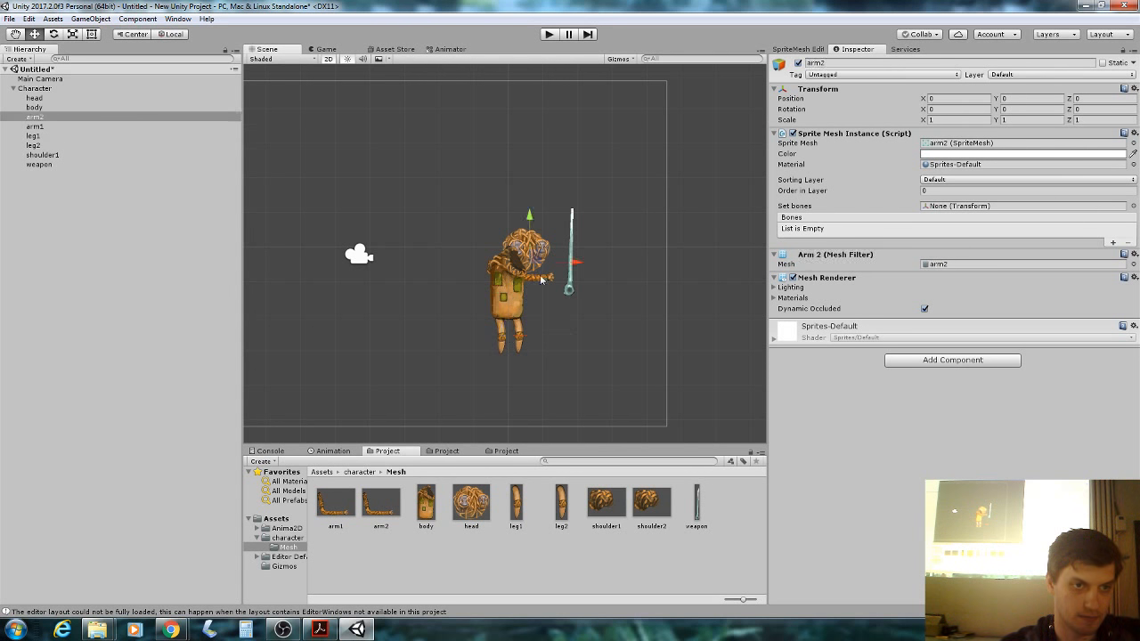
drag(539, 269, 561, 281)
click(509, 267)
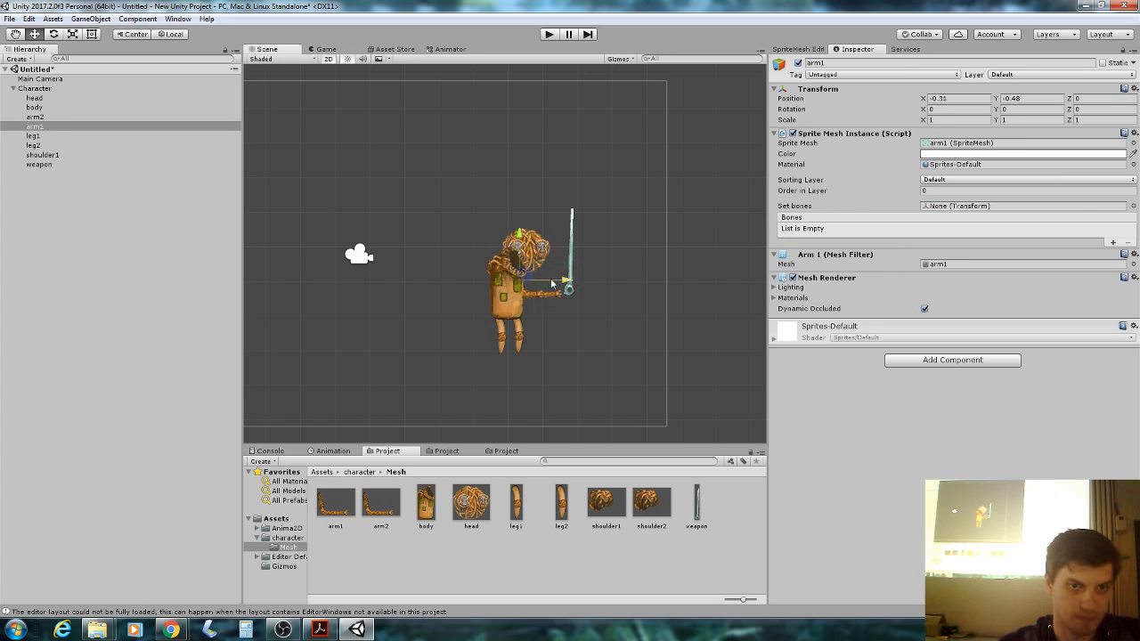
click(544, 255)
click(539, 298)
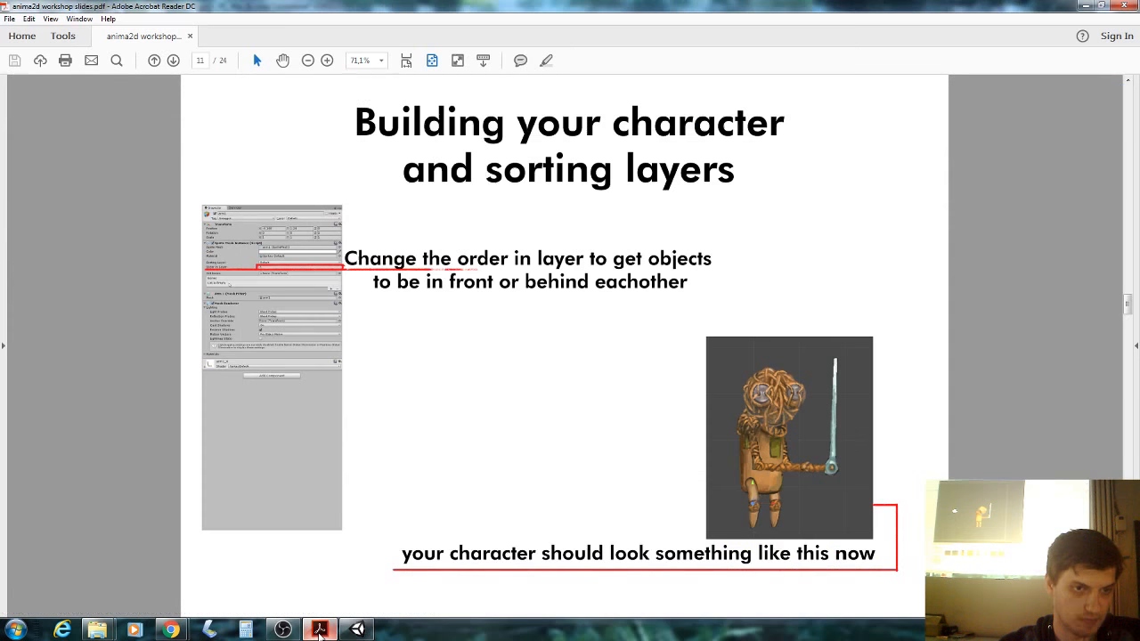
click(320, 630)
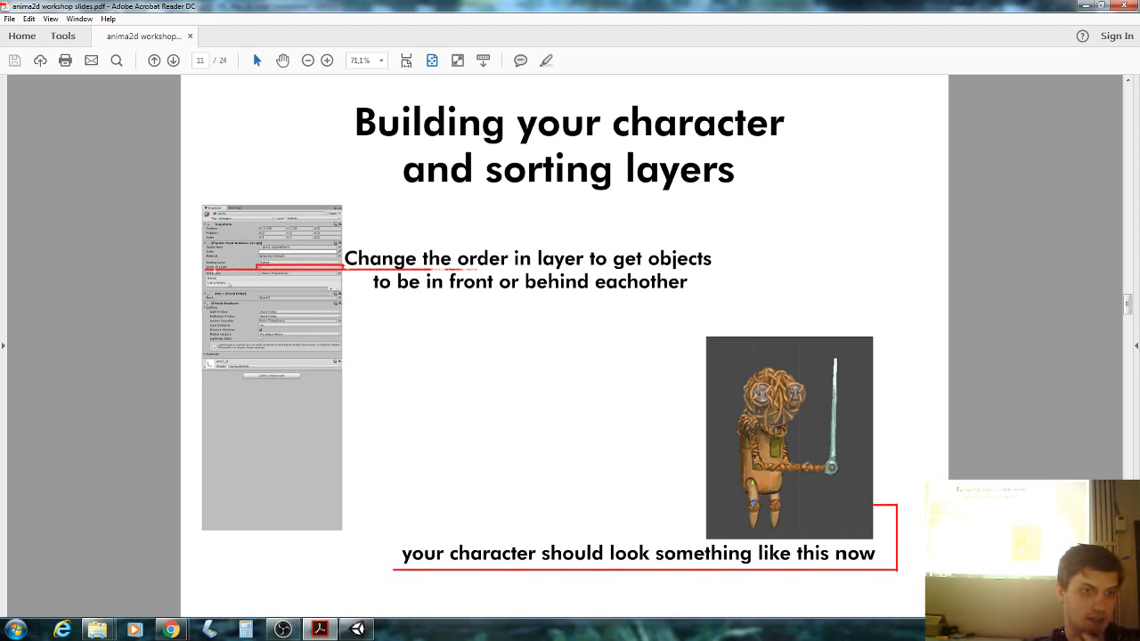
click(356, 629)
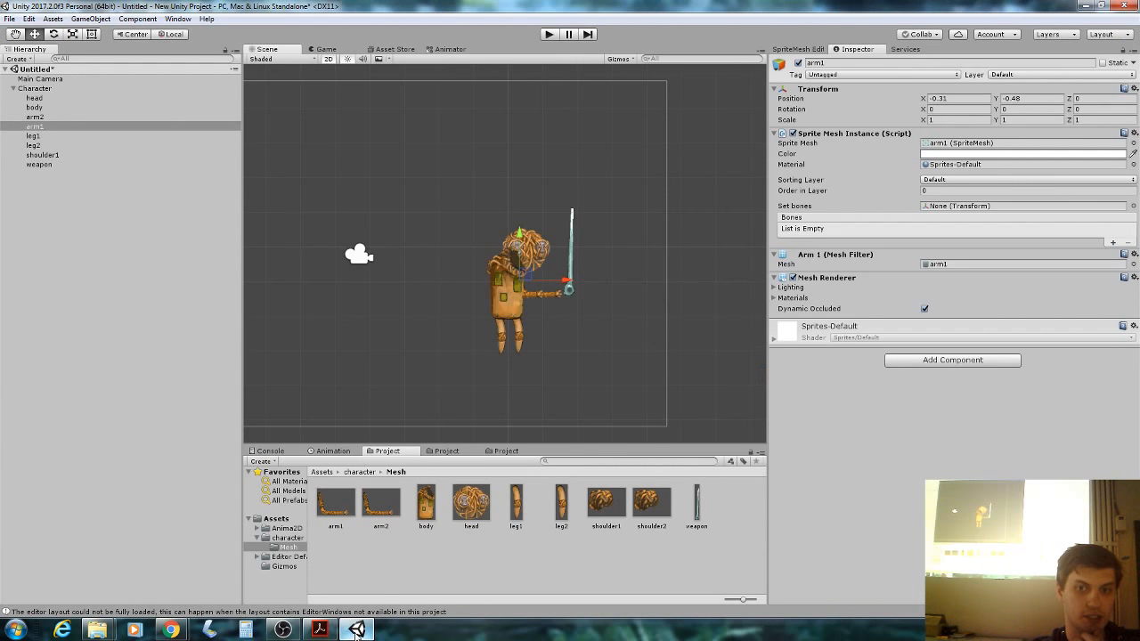
Set head's Order in Layer to 2 and raise arm1's so both draw over the body.
click(546, 255)
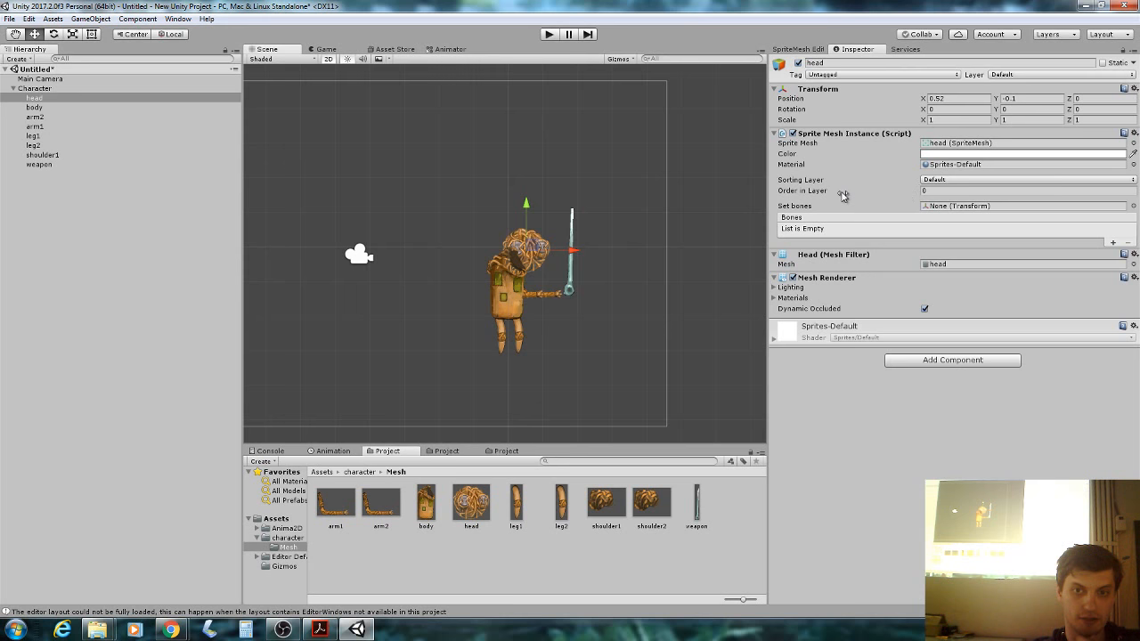
drag(842, 197, 846, 195)
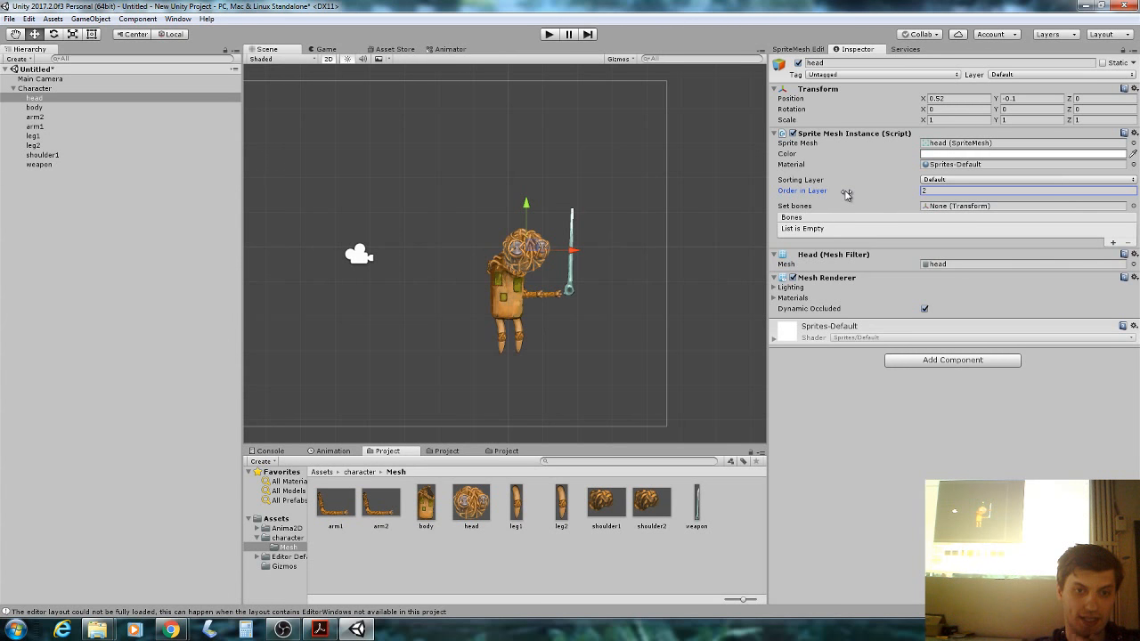
scroll(614, 293, up, 3)
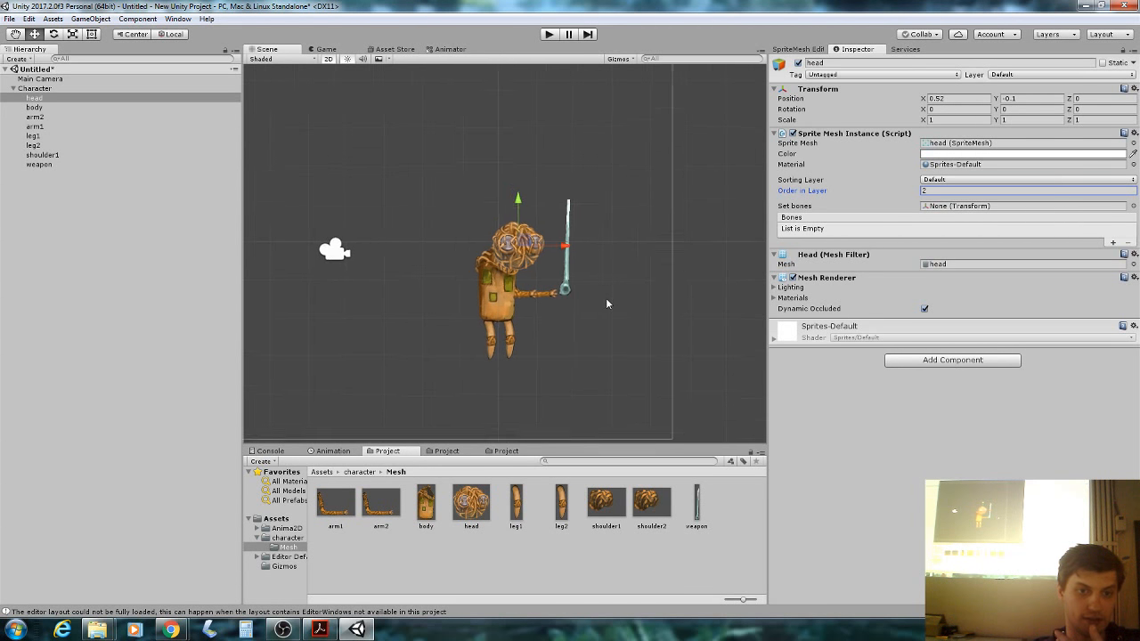
click(518, 296)
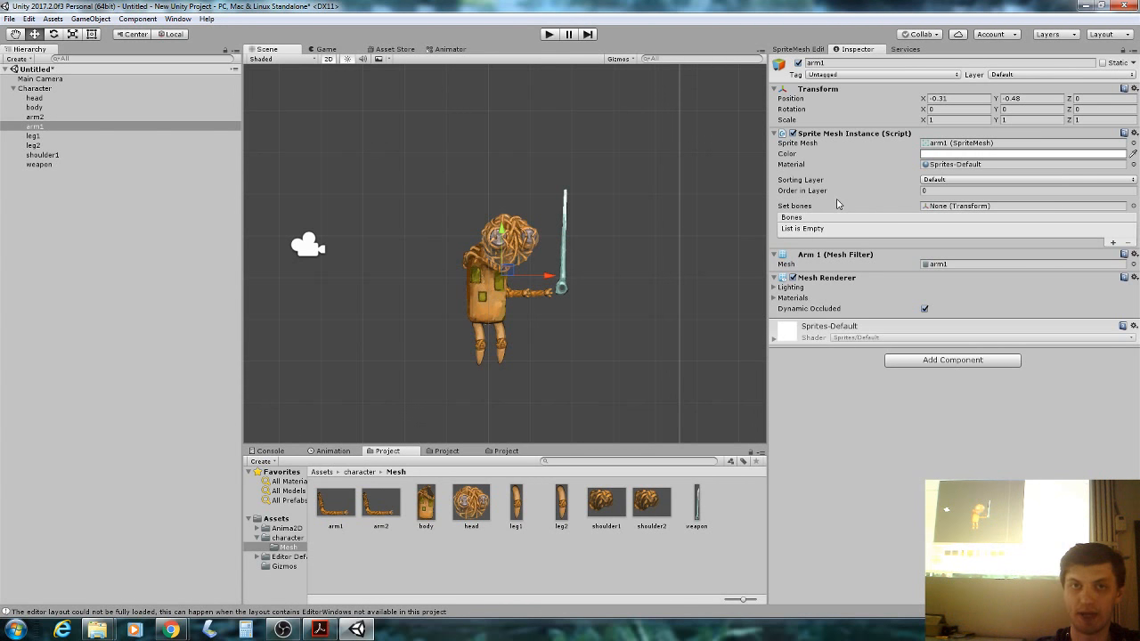
click(816, 190)
drag(816, 190, 820, 190)
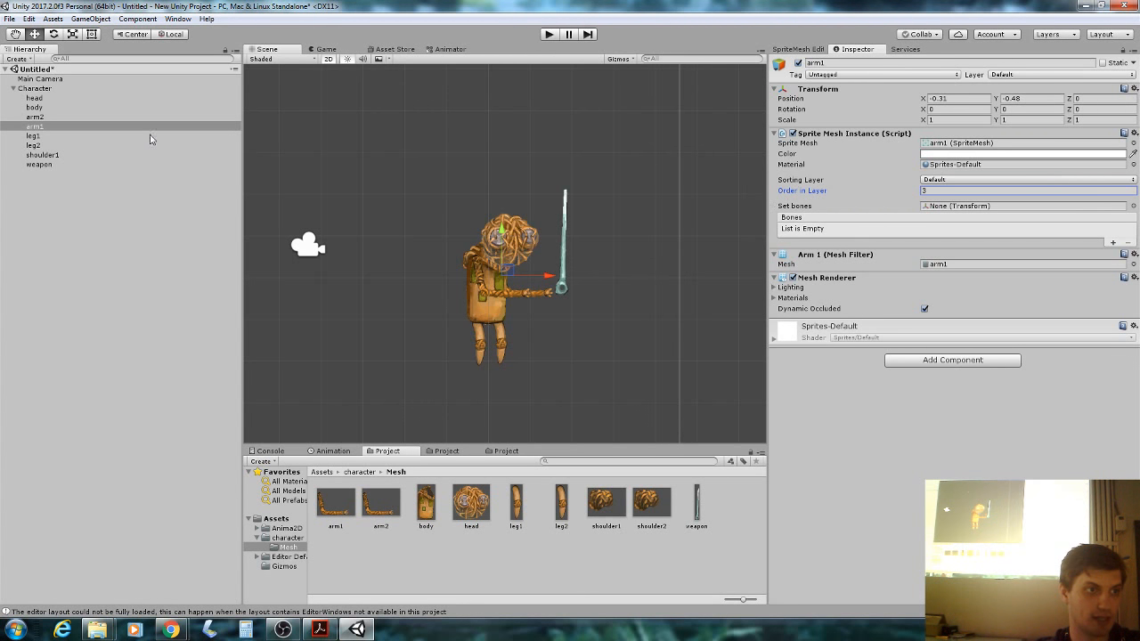
click(70, 107)
click(69, 99)
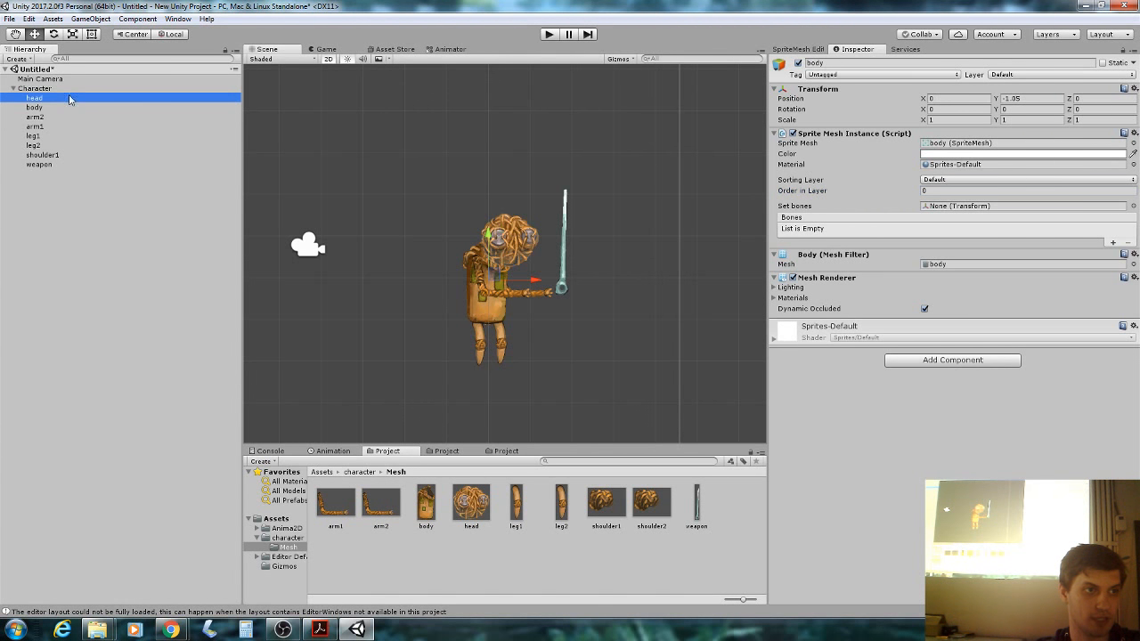
click(489, 297)
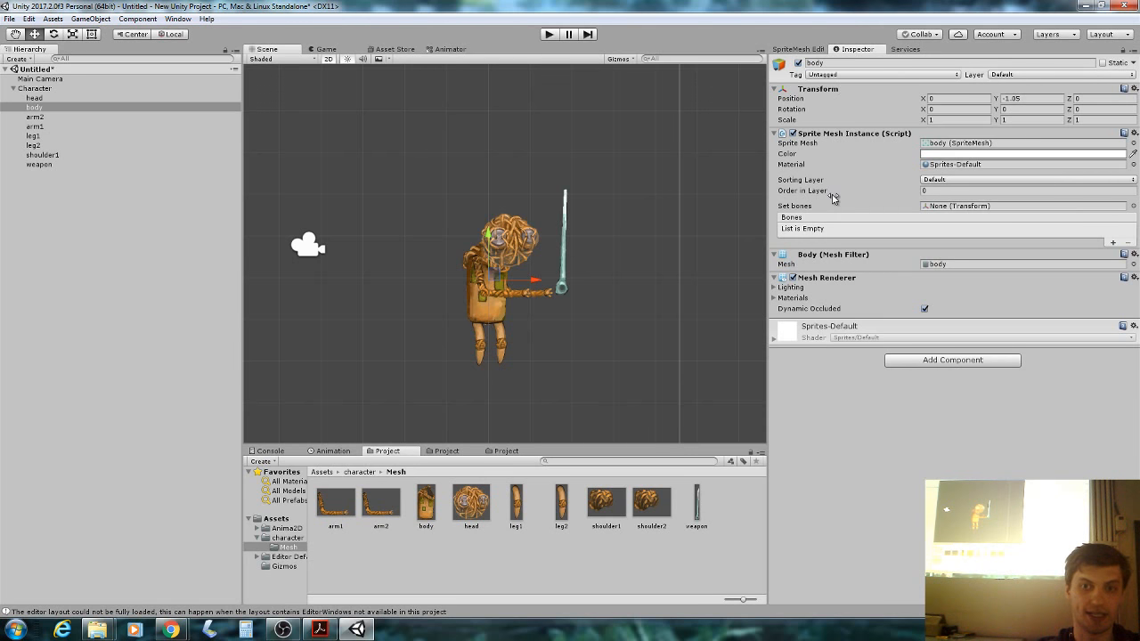
Move the weapon left to 1.49, -0.07 so it sits upright in the hand.
click(560, 277)
drag(568, 244, 559, 246)
scroll(532, 296, up, 2)
scroll(532, 296, down, 2)
Move shoulder1 to -0.38, -0.66 with Order in Layer 6, then view slide 12 in Acrobat.
scroll(532, 296, up, 1)
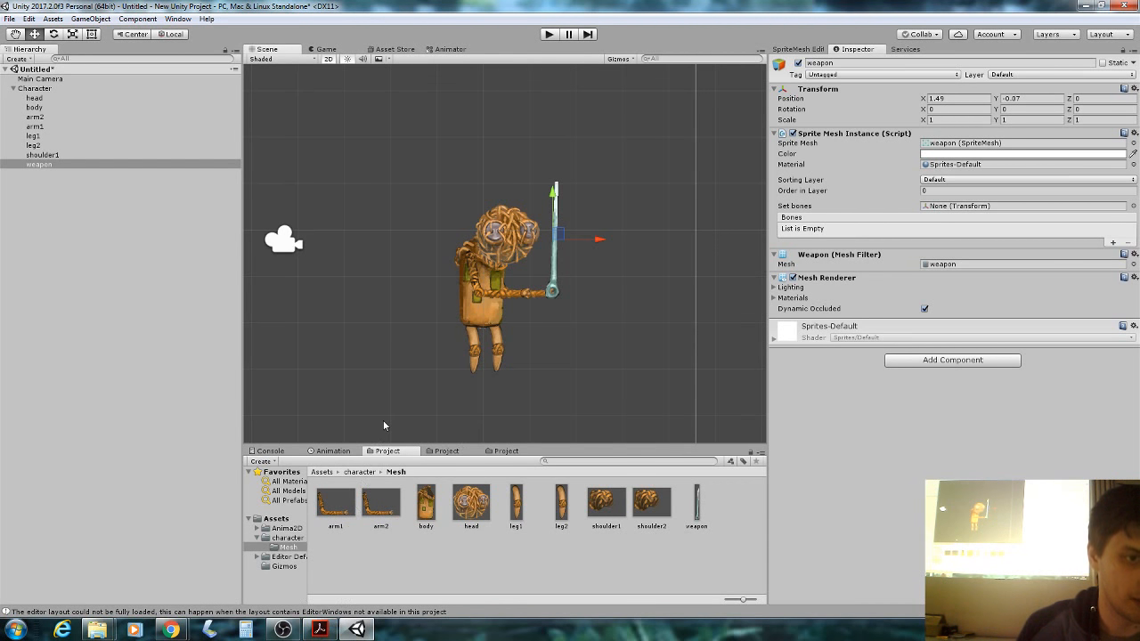
scroll(447, 336, up, 1)
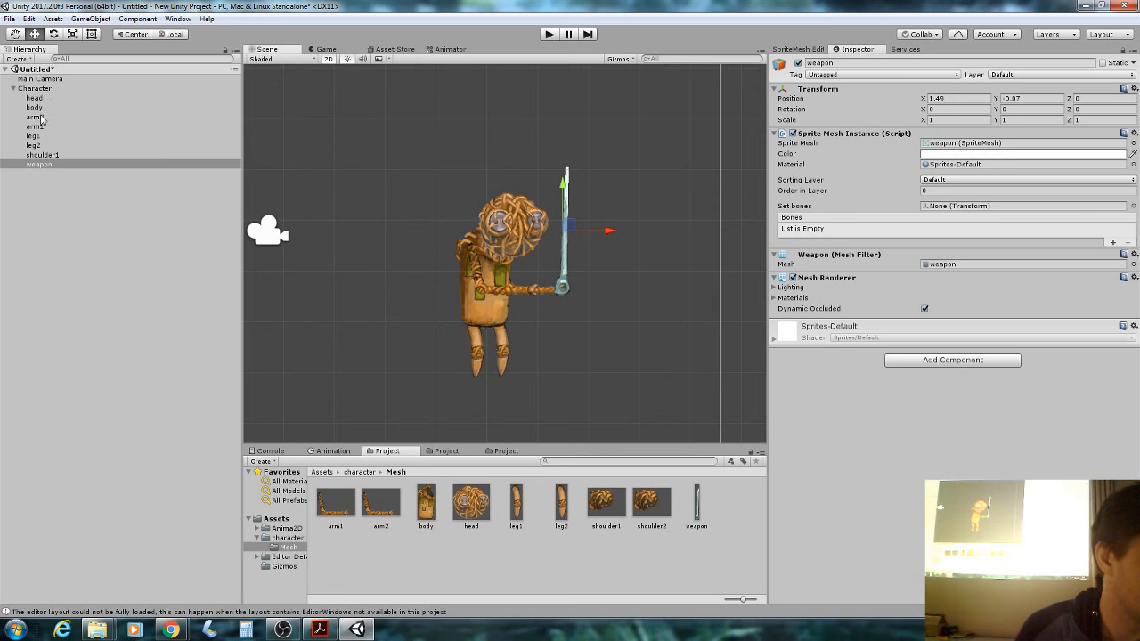
click(58, 155)
drag(463, 203, 477, 205)
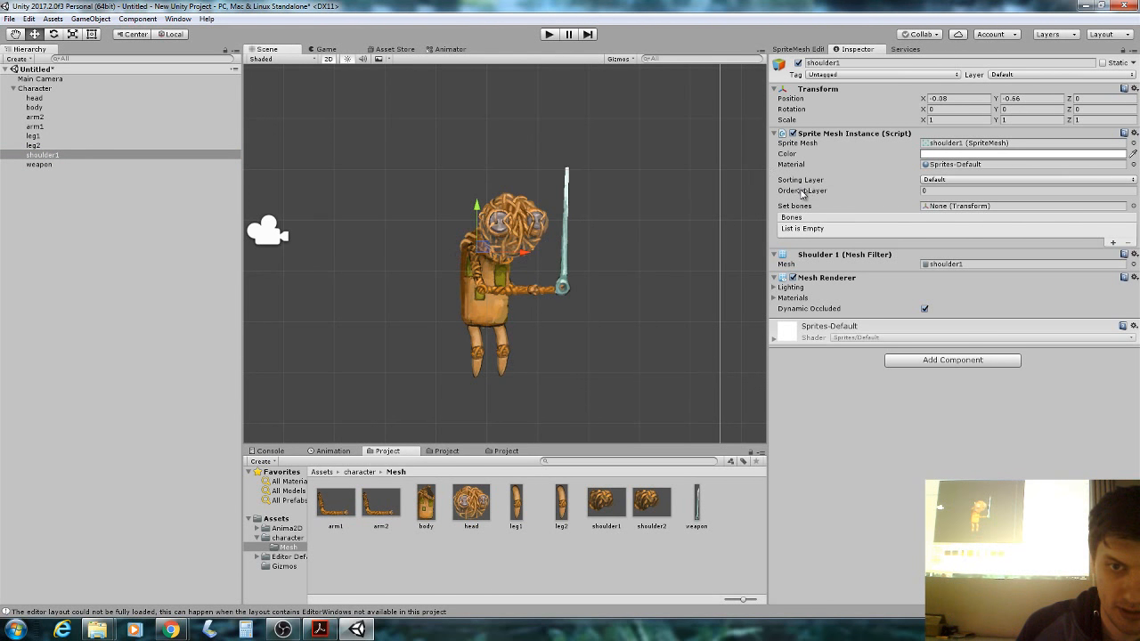
drag(801, 194, 806, 193)
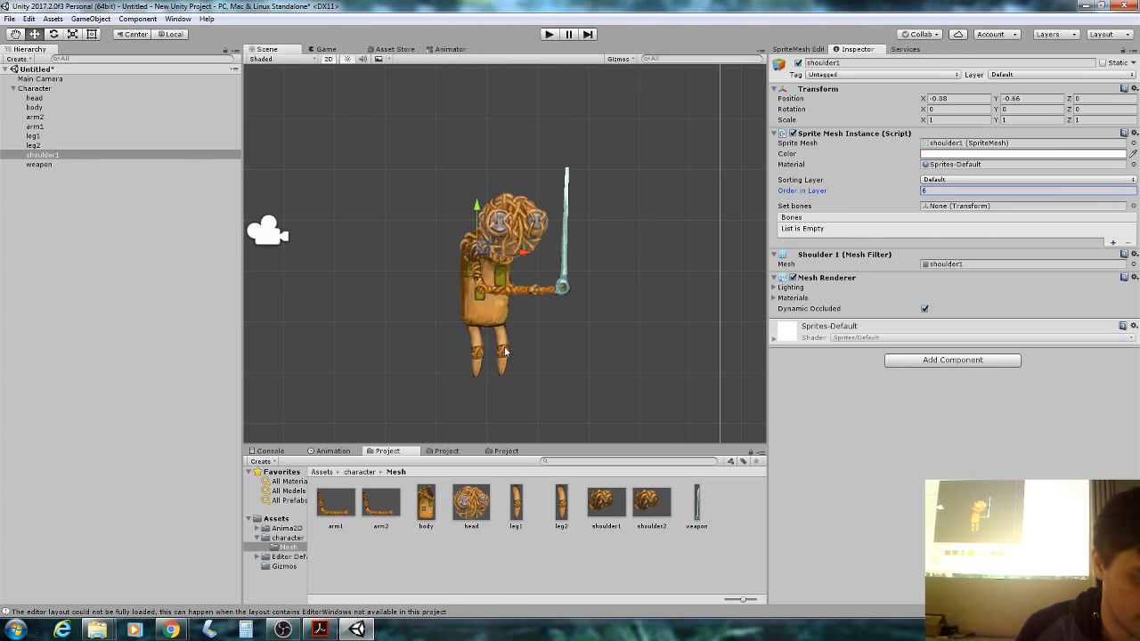
click(319, 630)
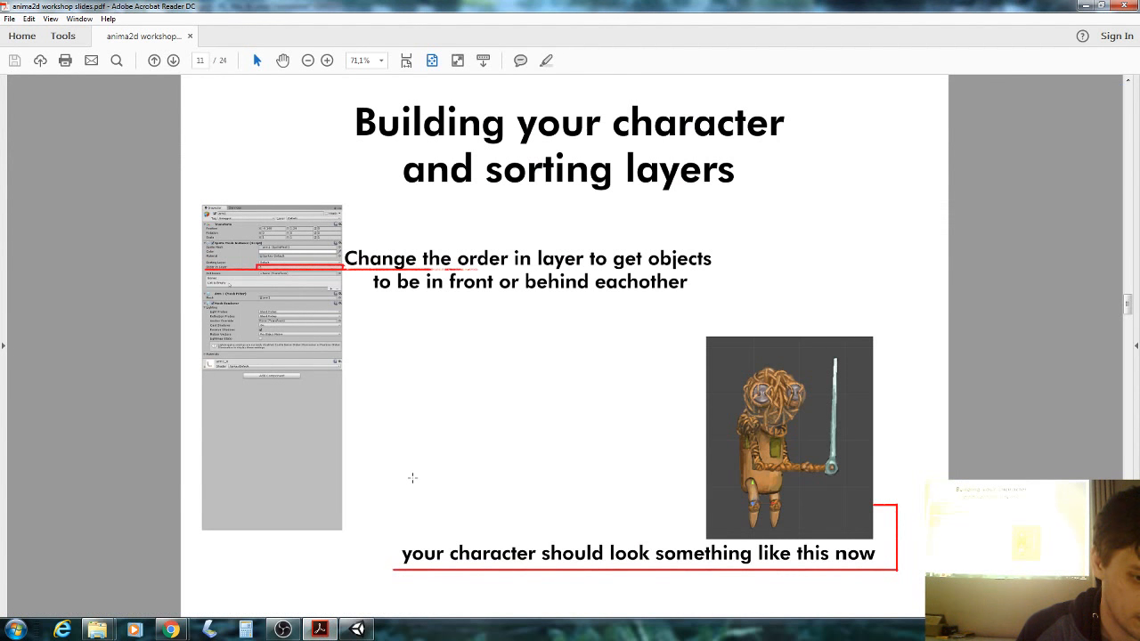
scroll(413, 469, down, 1)
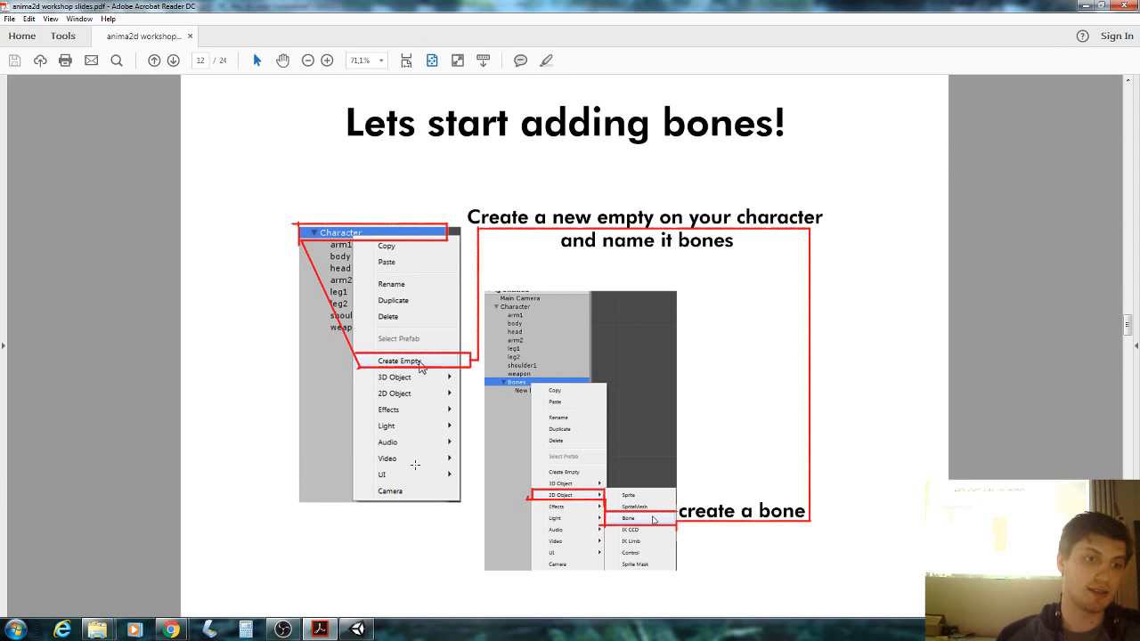
Add an empty child object under Character and name it 'bones'.
click(350, 631)
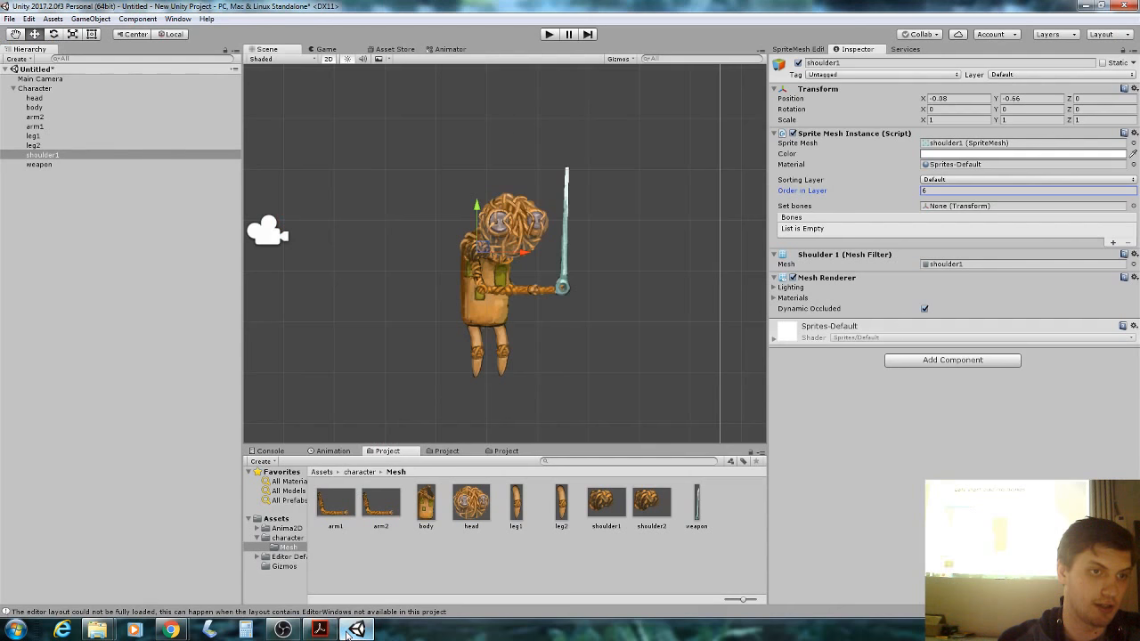
click(41, 90)
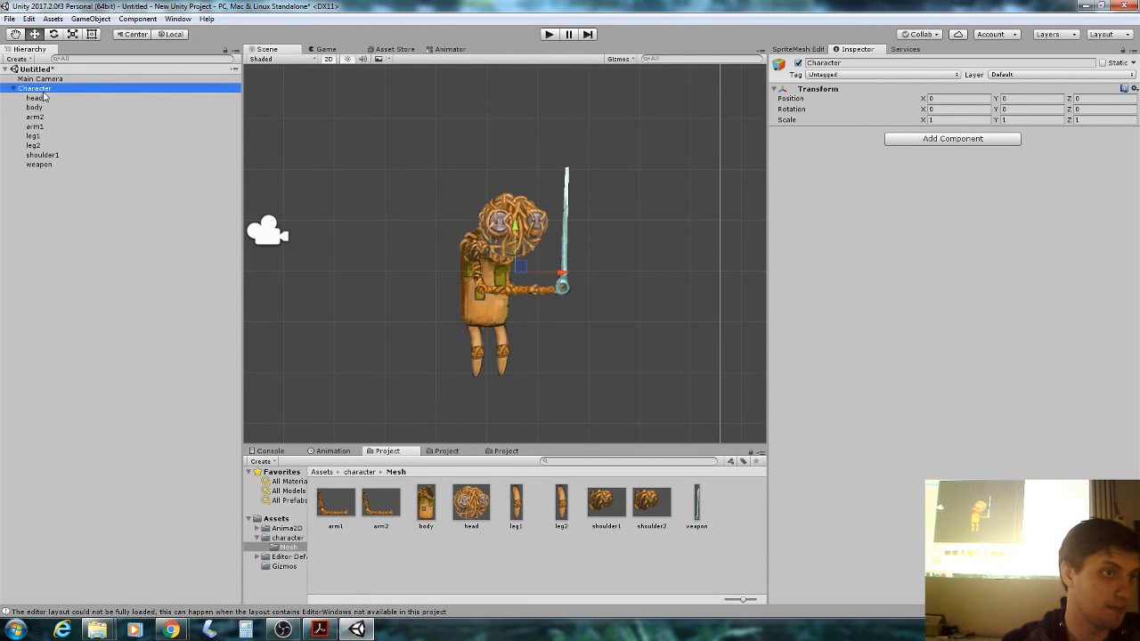
right_click(54, 91)
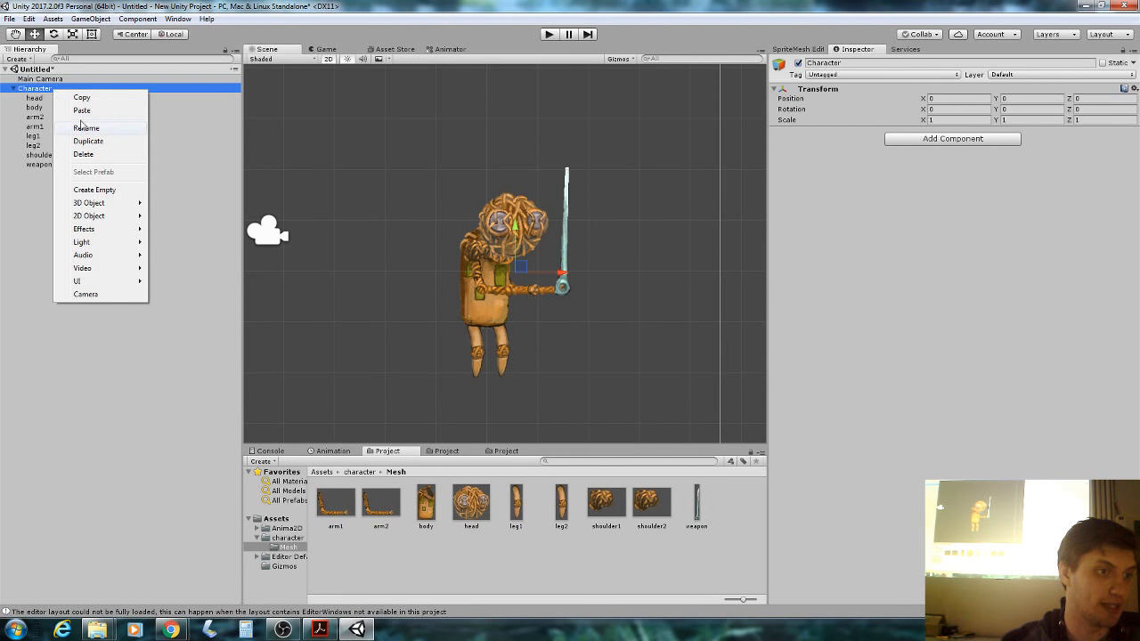
click(94, 190)
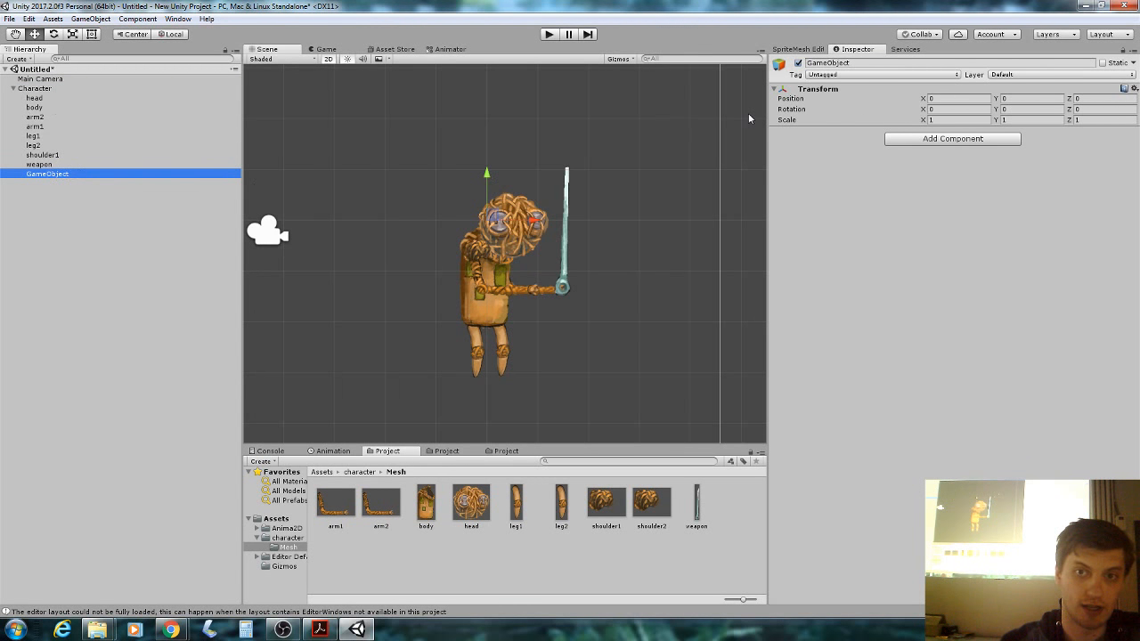
click(871, 63)
text(bones)
key(Return)
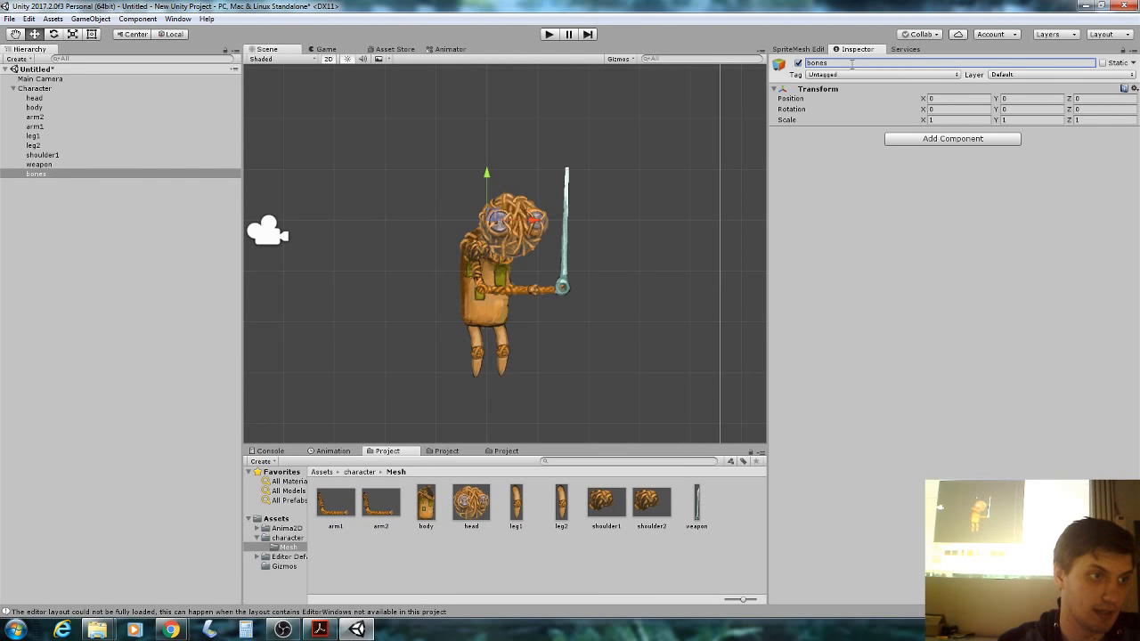
click(102, 204)
Create a new Anima2D bone inside the bones object.
click(100, 179)
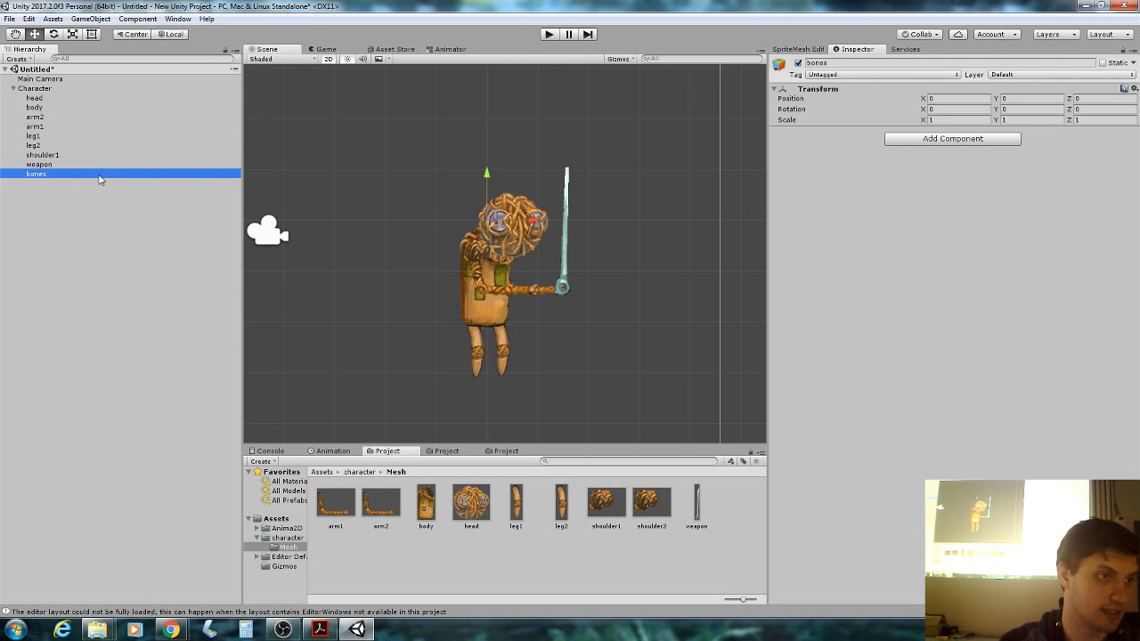
right_click(100, 179)
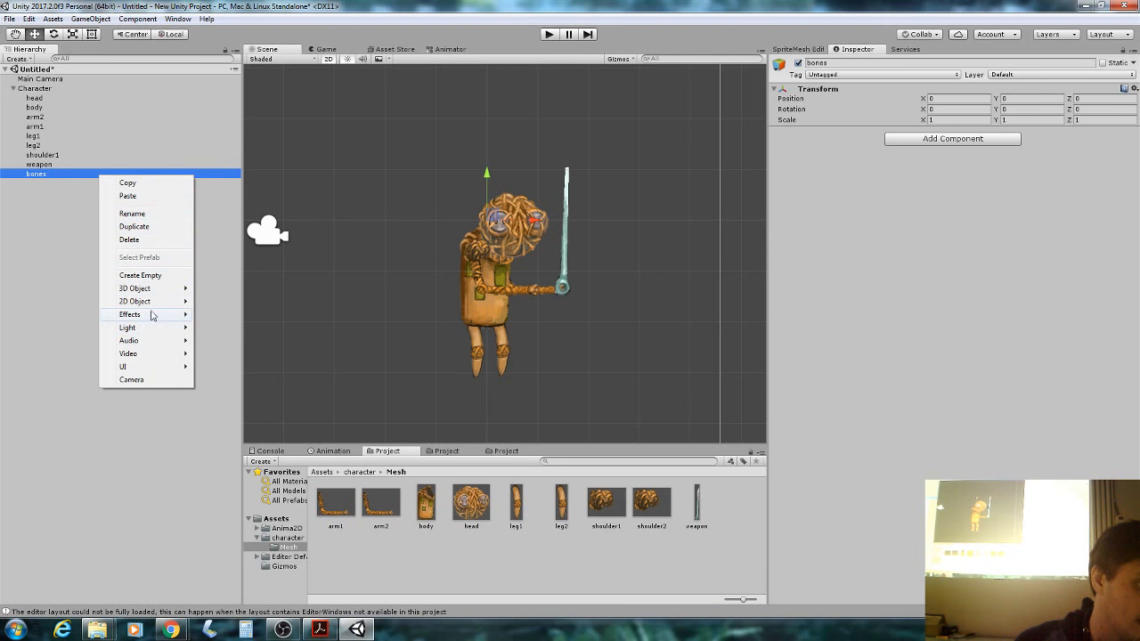
mouse_move(155, 304)
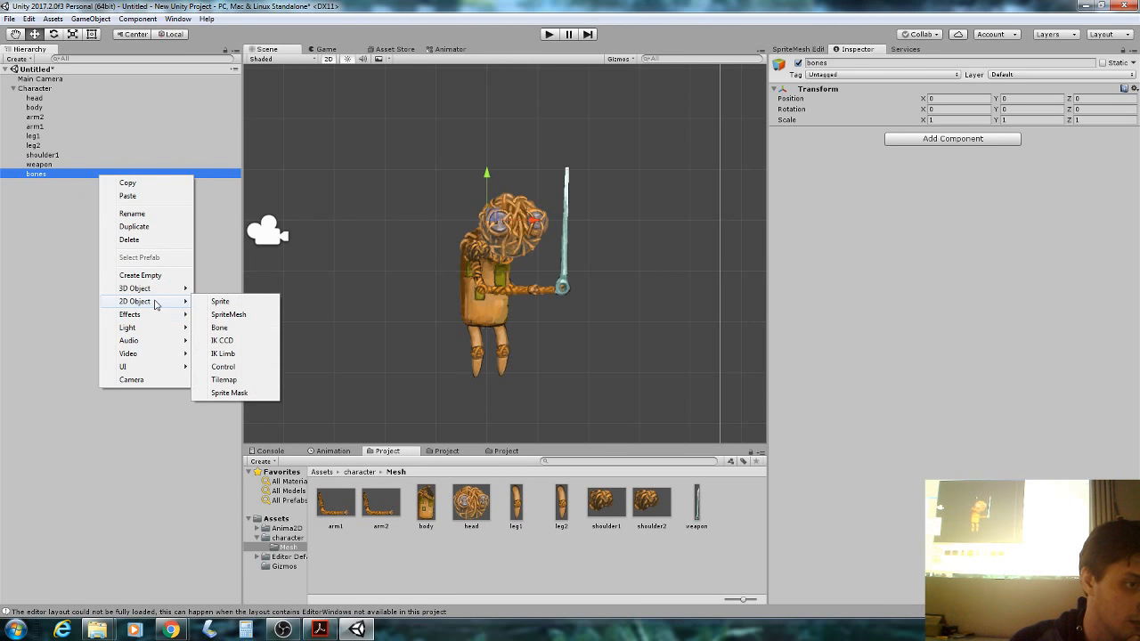
click(252, 329)
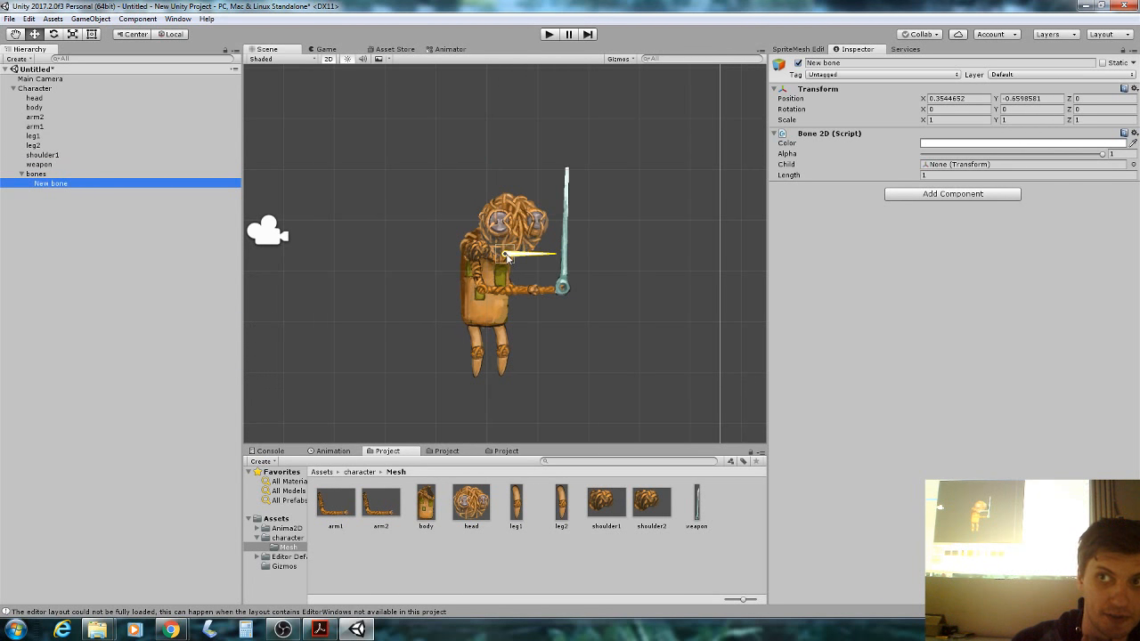
Place the new bone at the hips with Length 0.33, then switch to the slides PDF.
drag(506, 258, 487, 281)
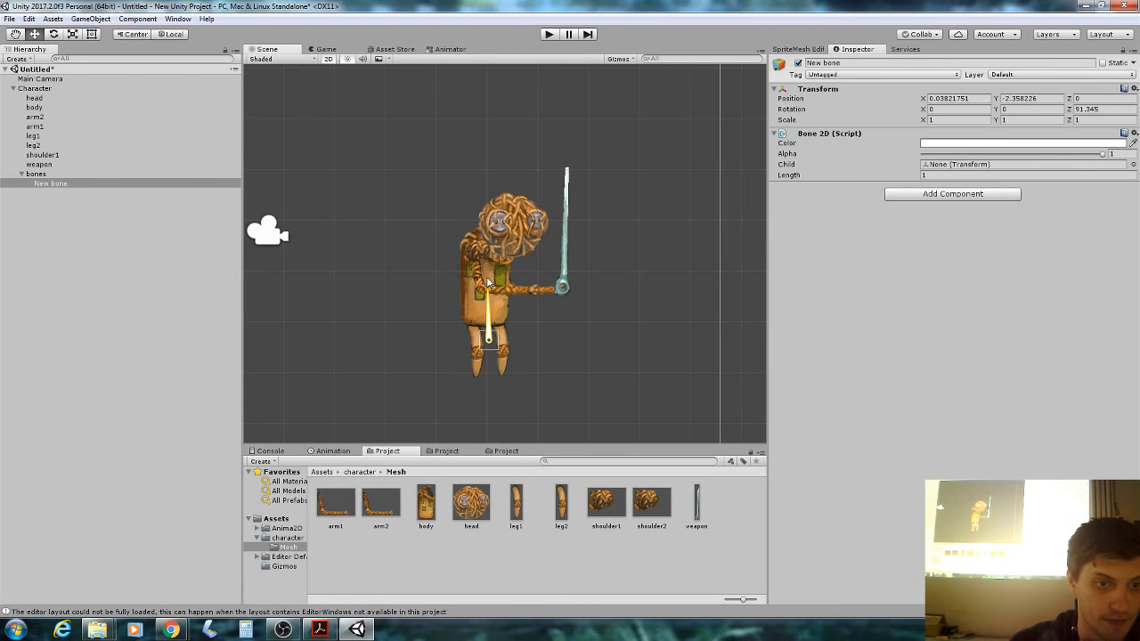
drag(488, 340, 484, 317)
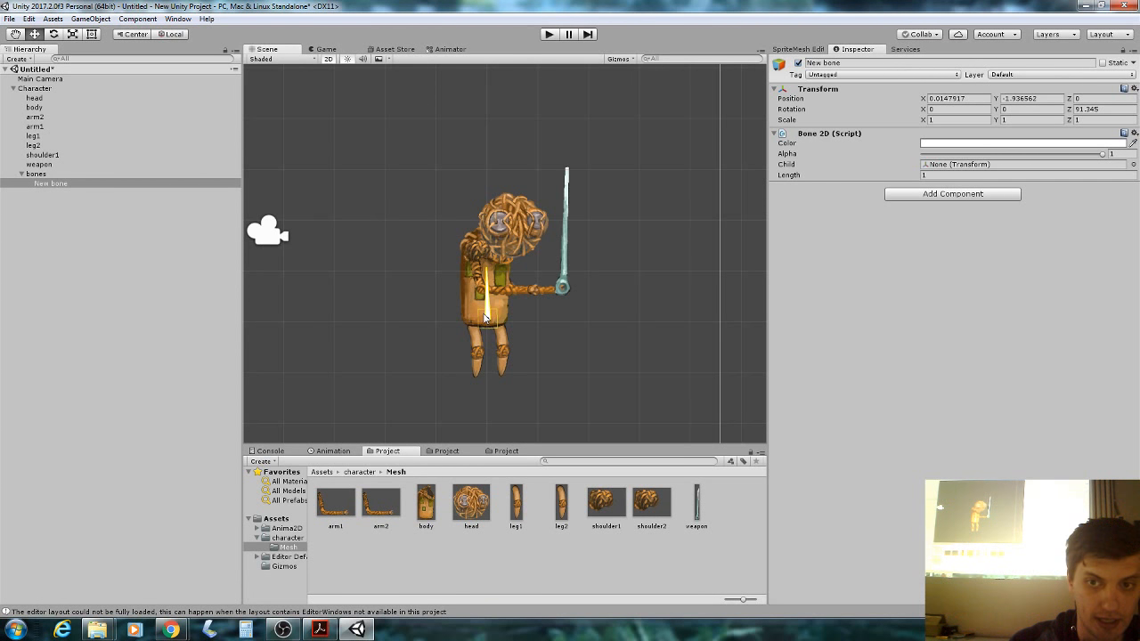
drag(789, 176, 770, 182)
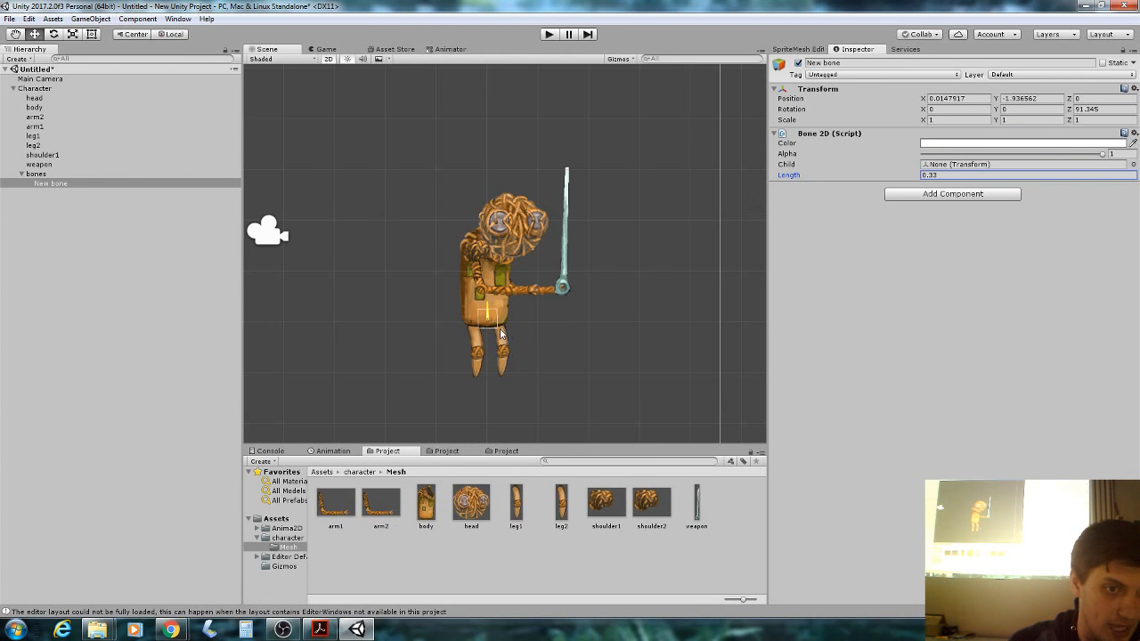
drag(487, 317, 488, 323)
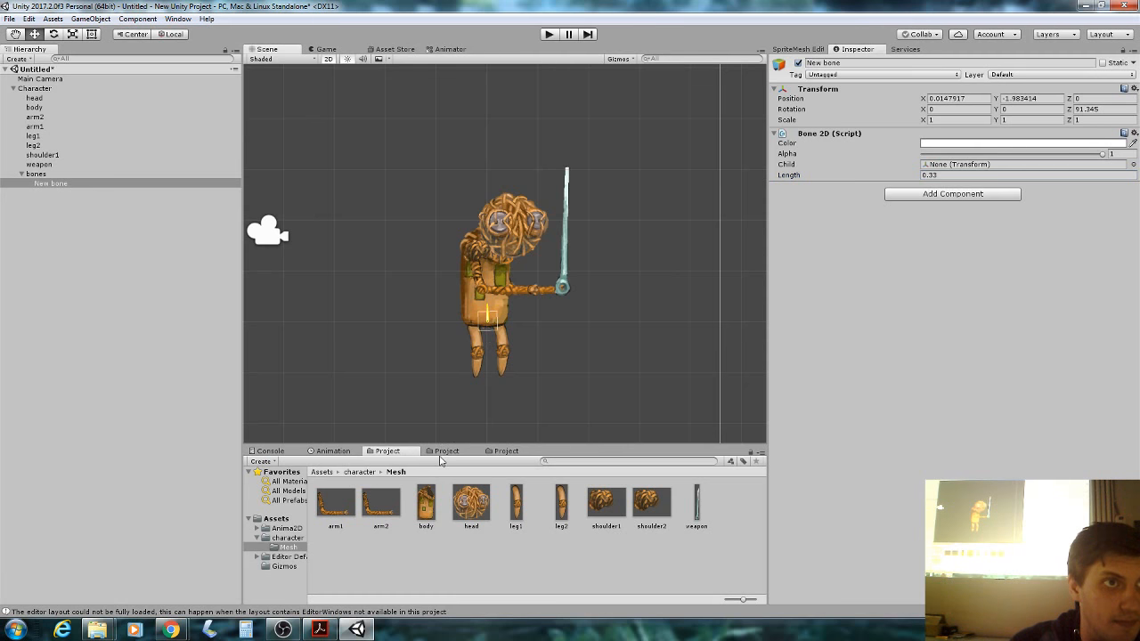
click(319, 629)
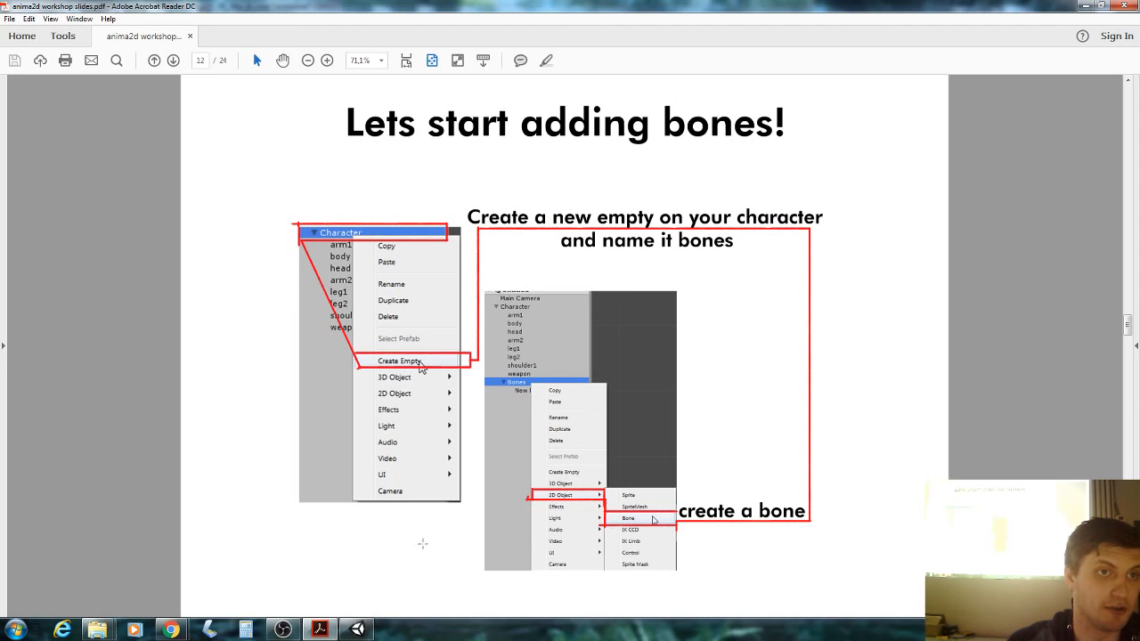
Advance the slides past 'Root/hip bone' to the 'Bone hierarchy' page.
key(Right)
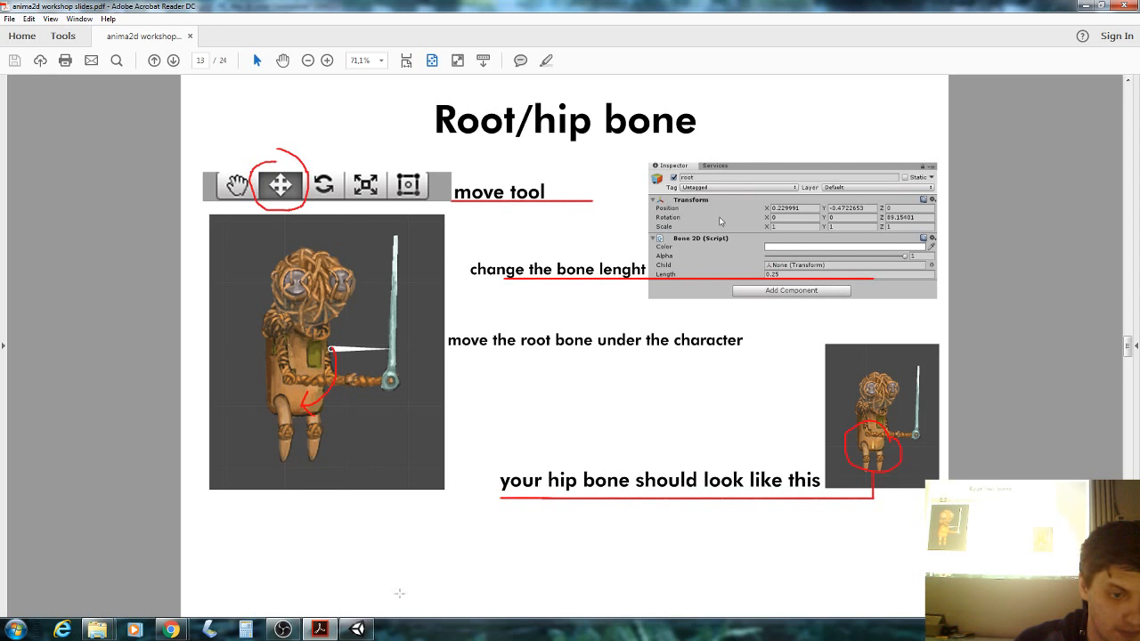
mouse_move(357, 629)
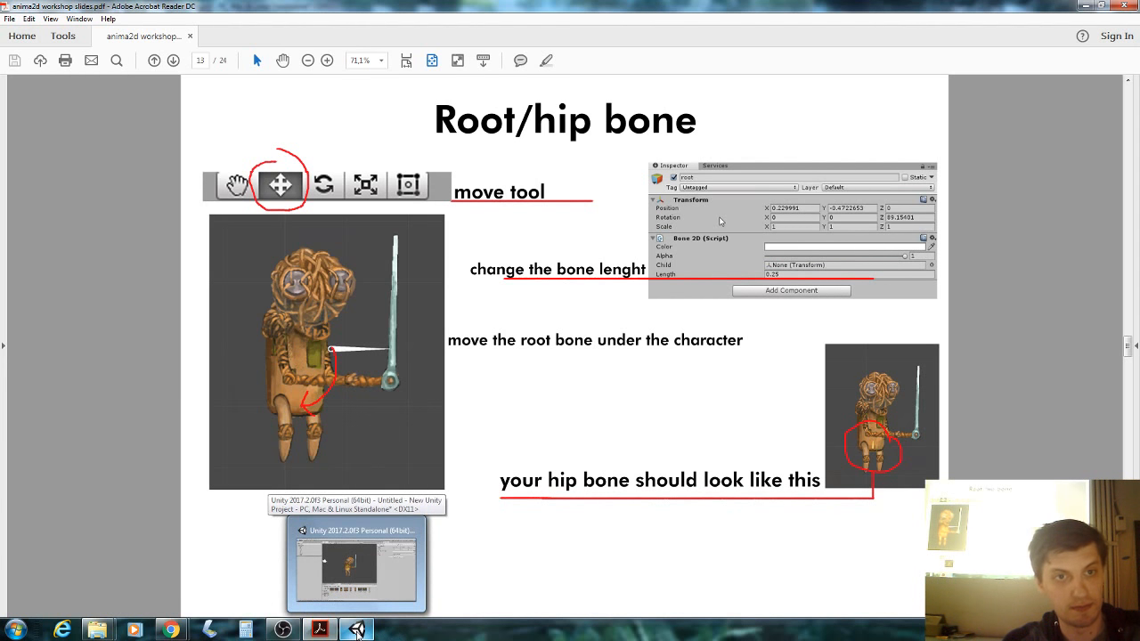
key(Page_Down)
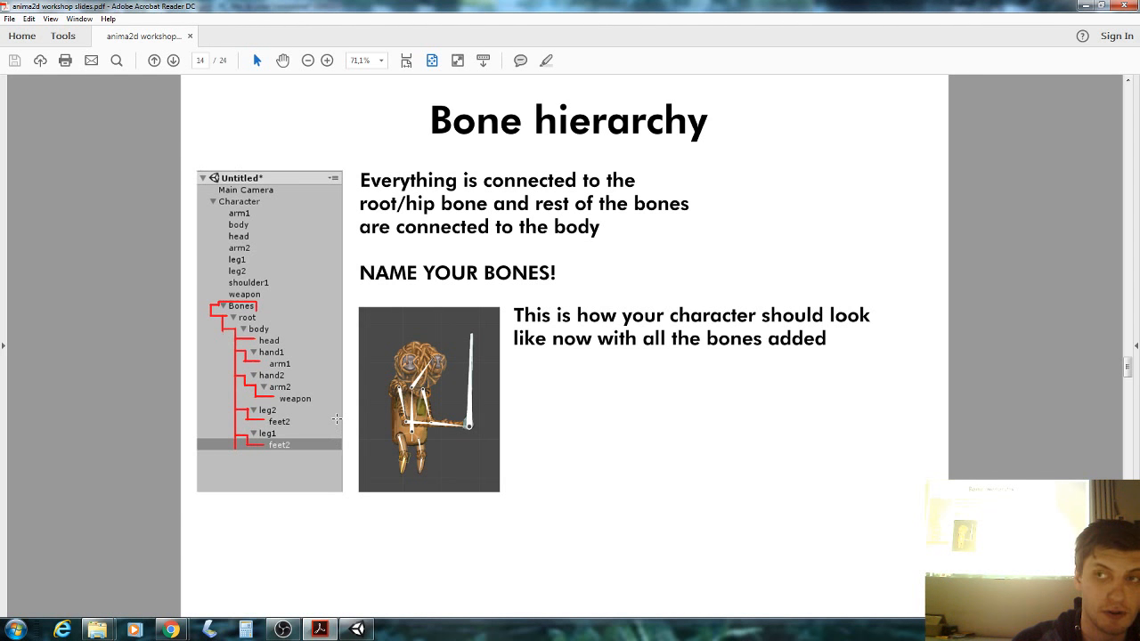
Add two nested bones above the hip bone, angling the upper one toward the head.
click(355, 632)
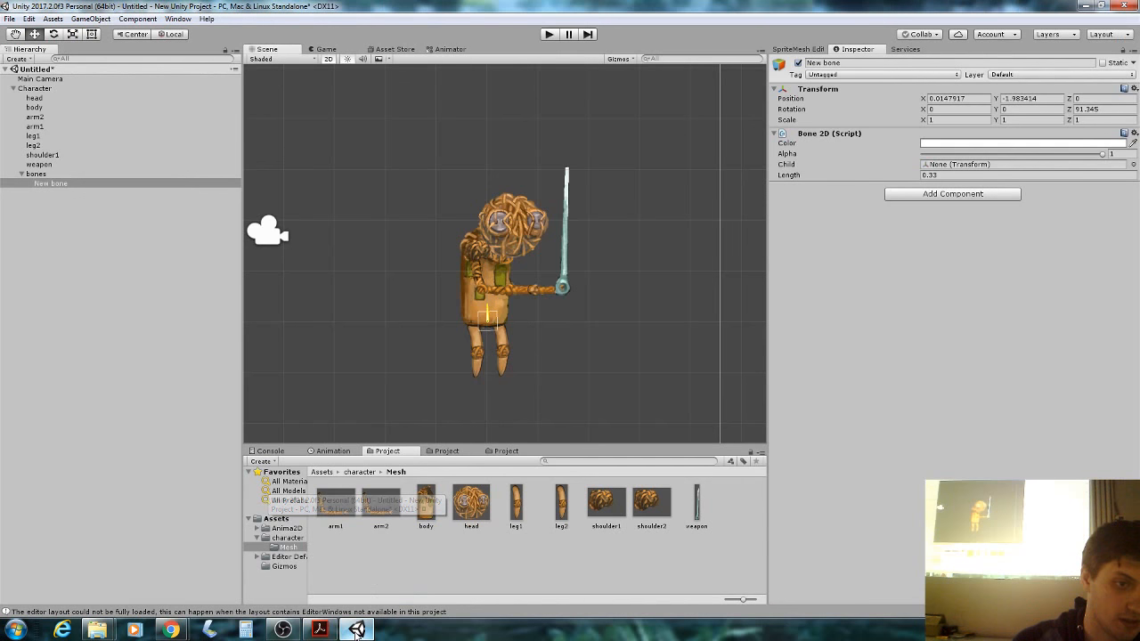
right_click(70, 185)
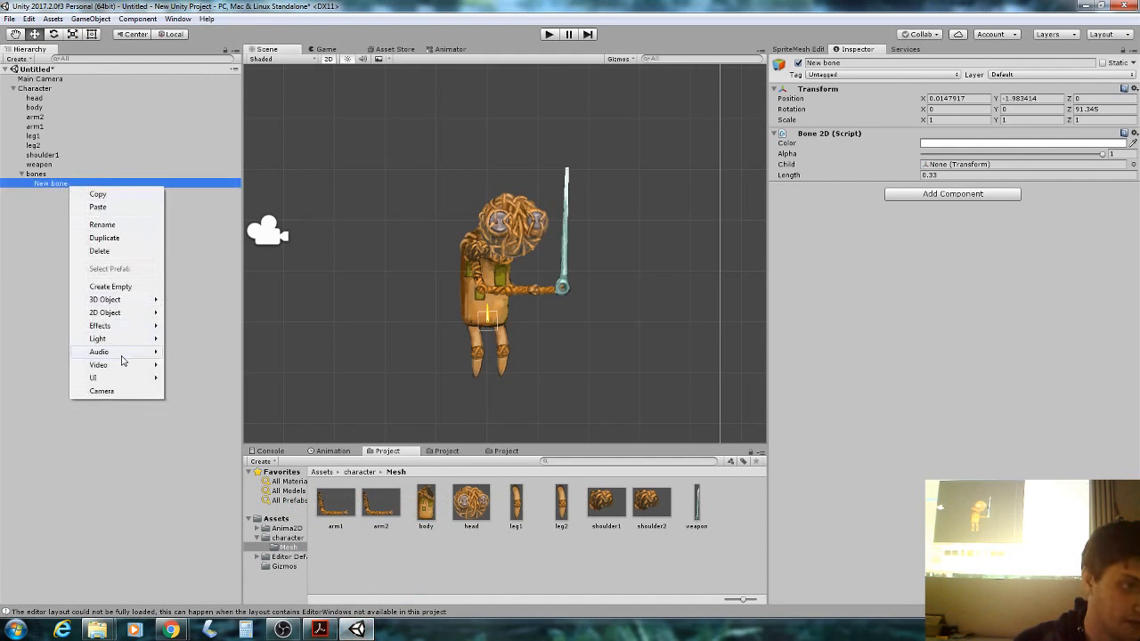
mouse_move(145, 313)
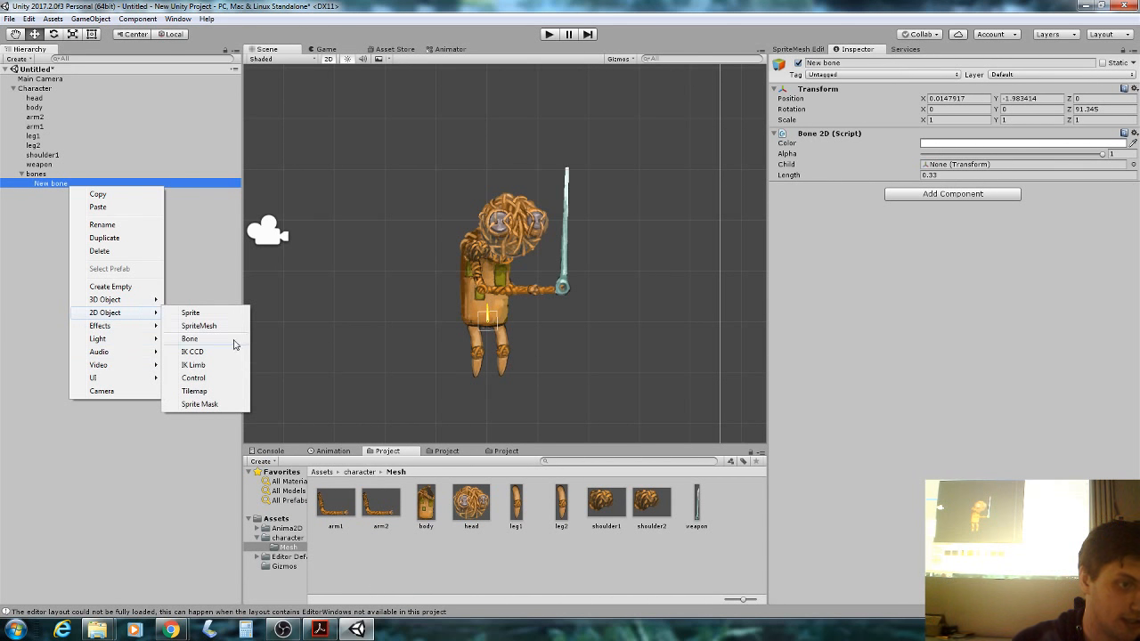
click(189, 340)
drag(487, 264, 491, 252)
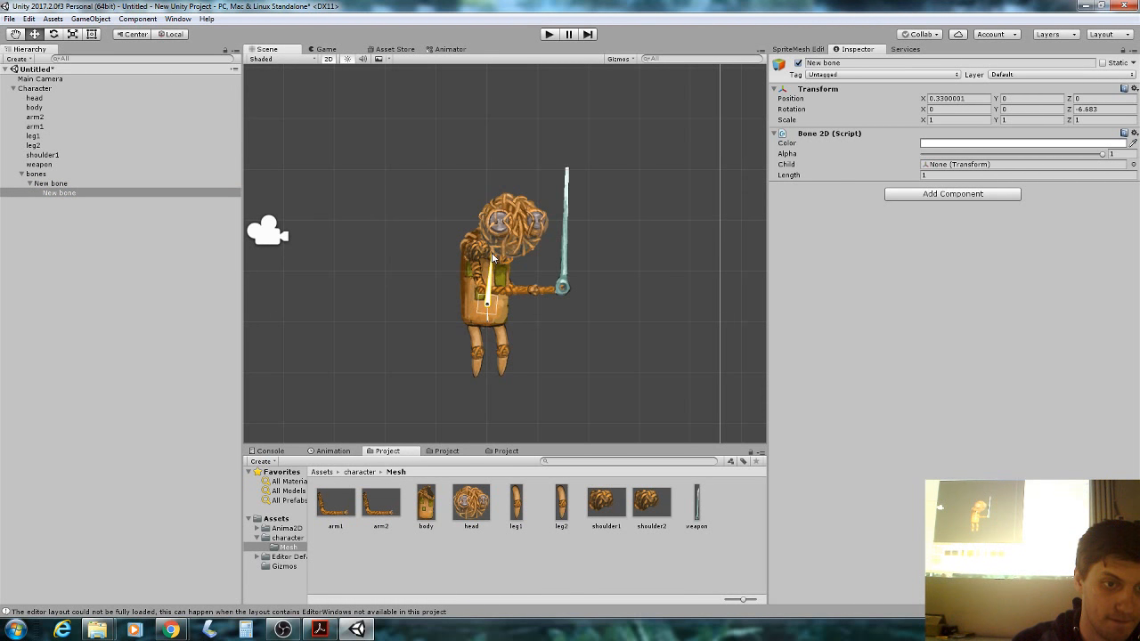
right_click(104, 192)
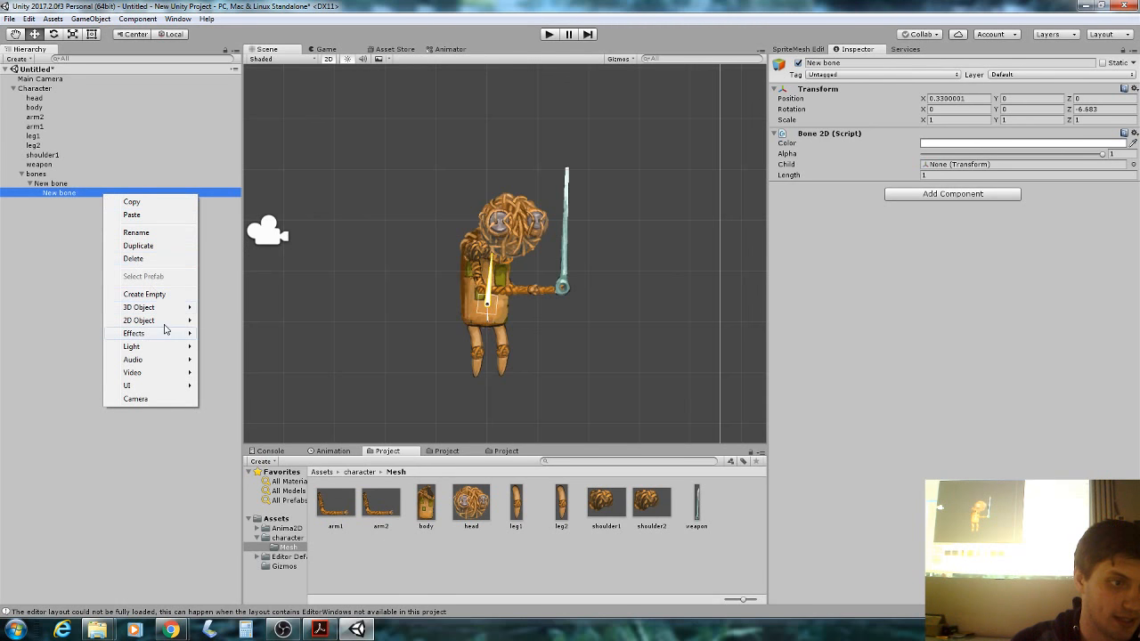
mouse_move(163, 328)
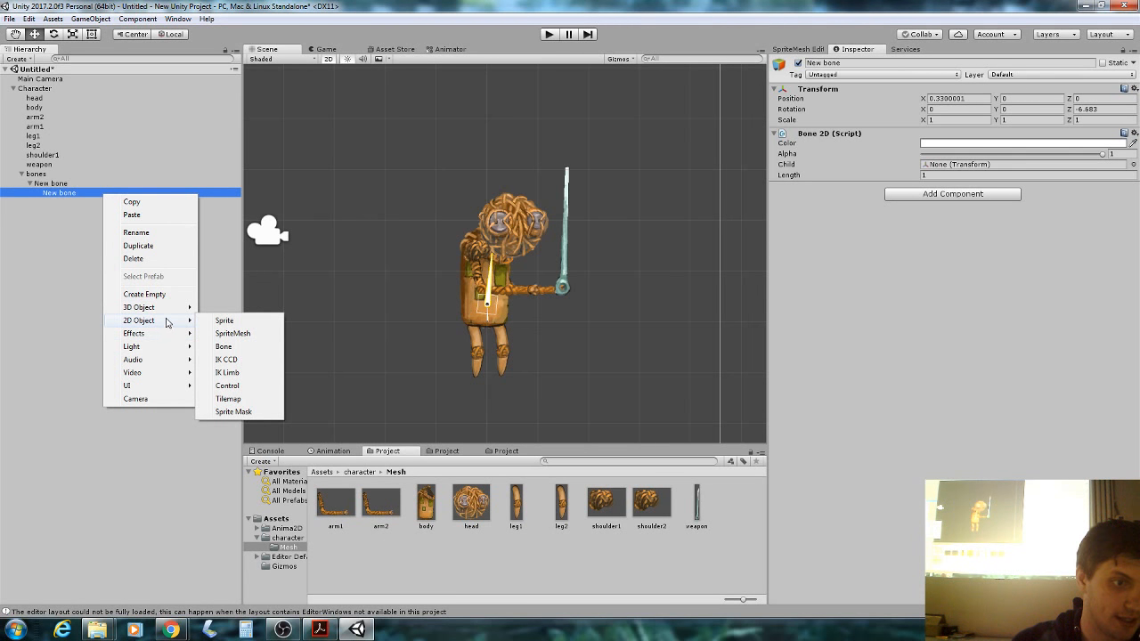
click(223, 347)
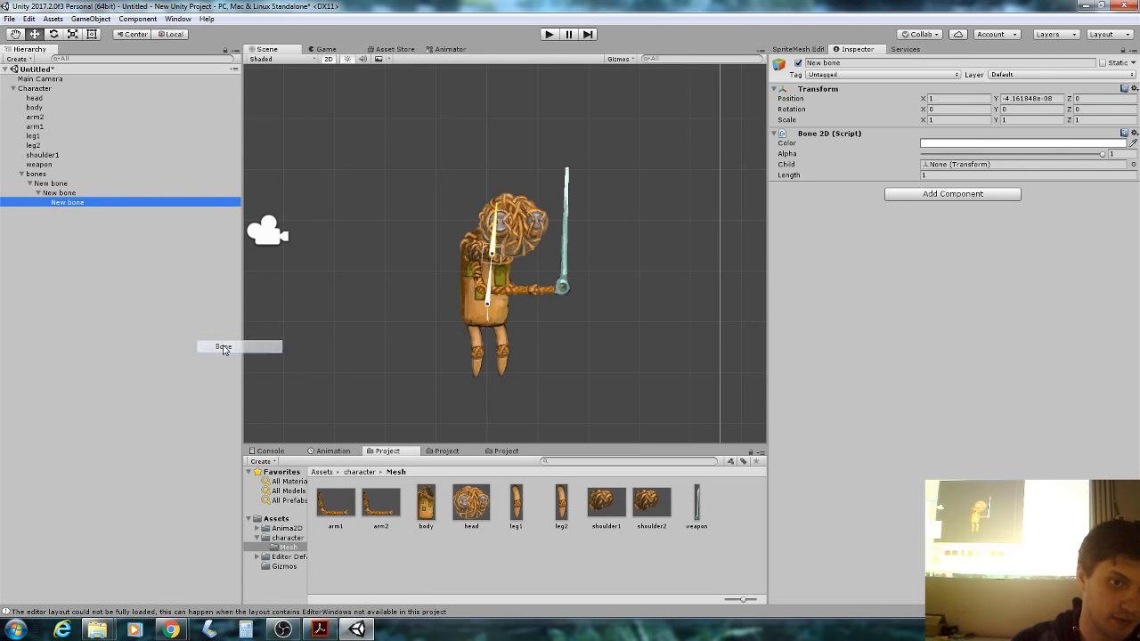
drag(495, 215, 518, 227)
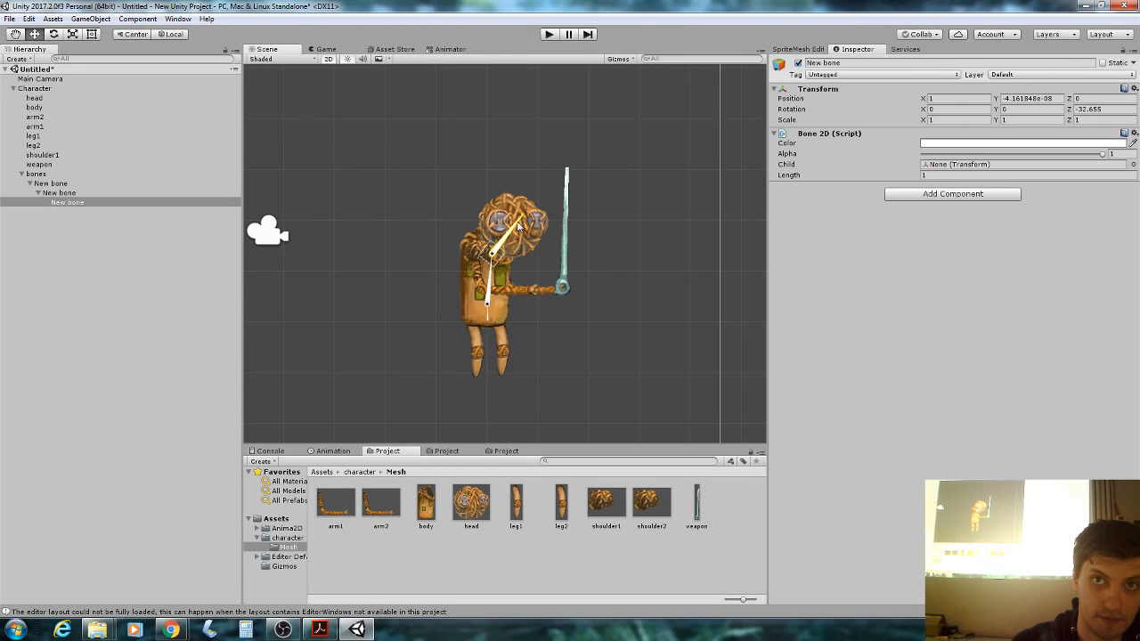
click(488, 295)
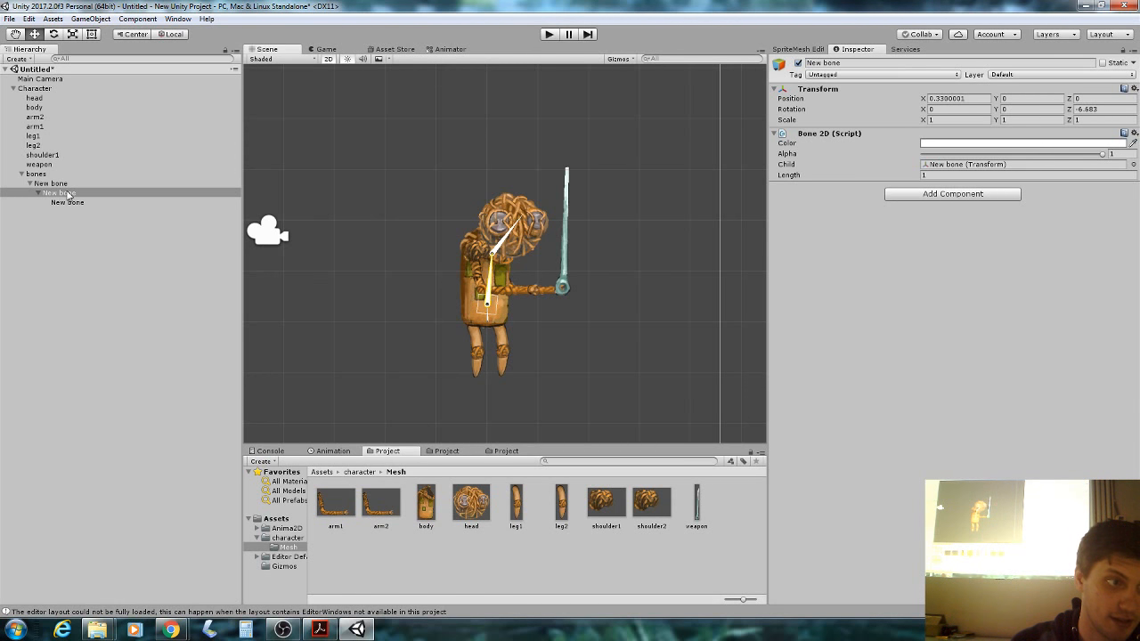
Name the middle bone body, the hip bone root, and the top bone head.
click(833, 64)
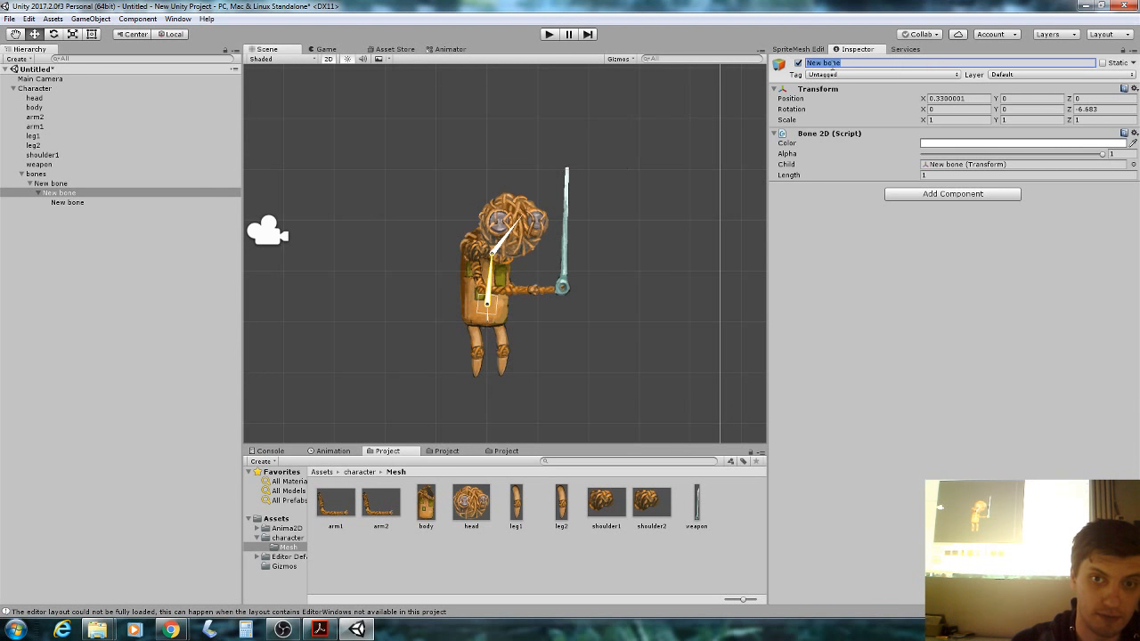
text(body)
key(Return)
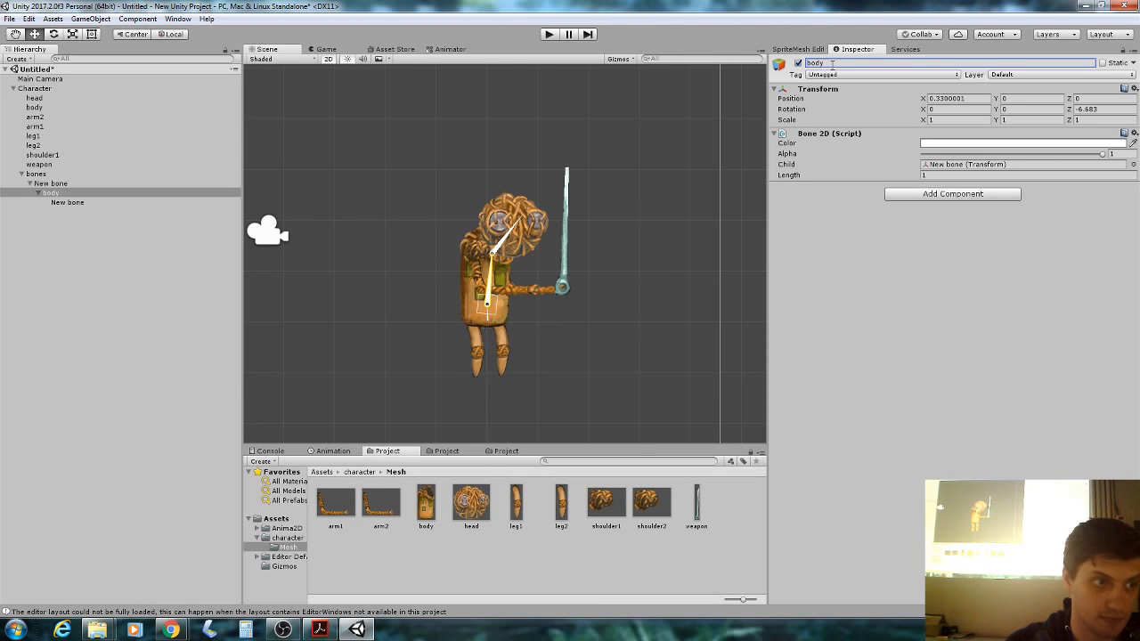
click(40, 175)
click(50, 183)
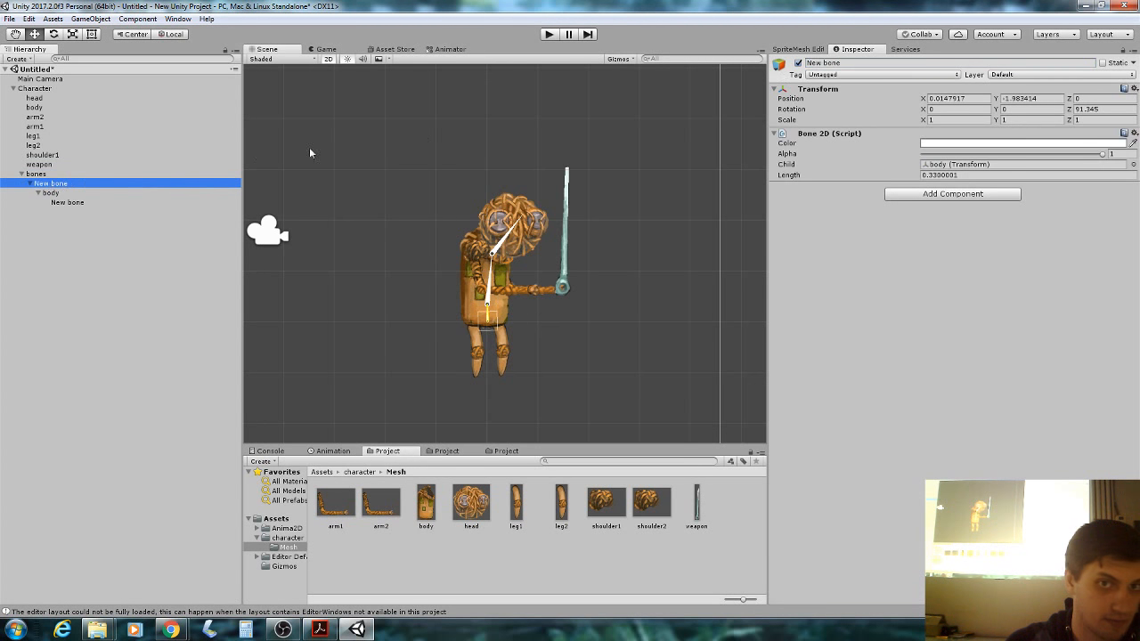
click(828, 62)
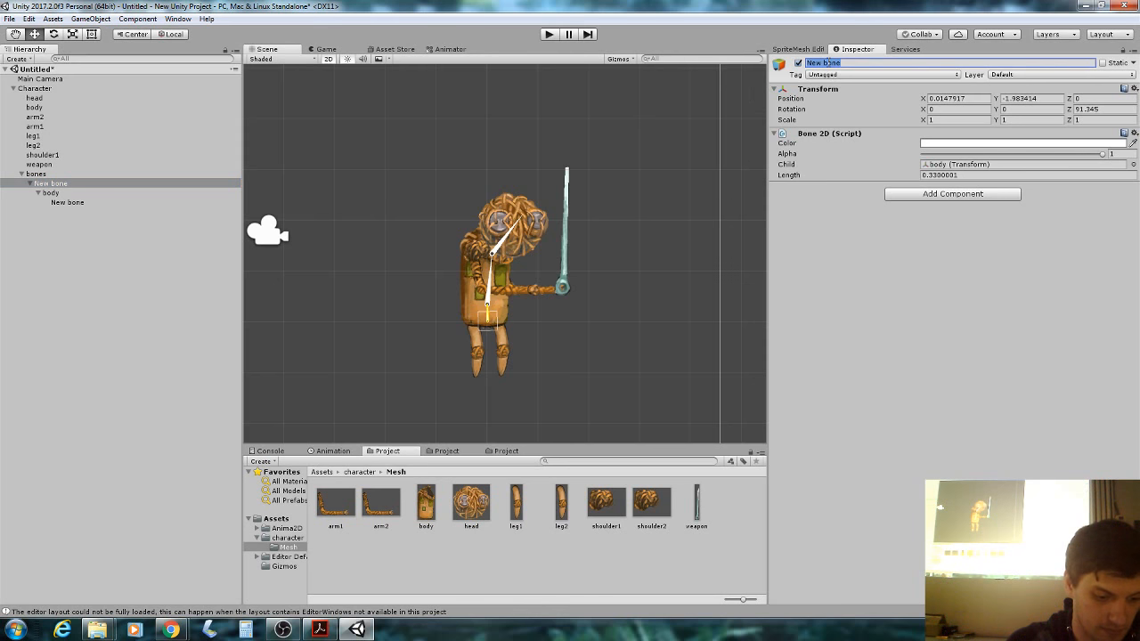
text(root)
key(Return)
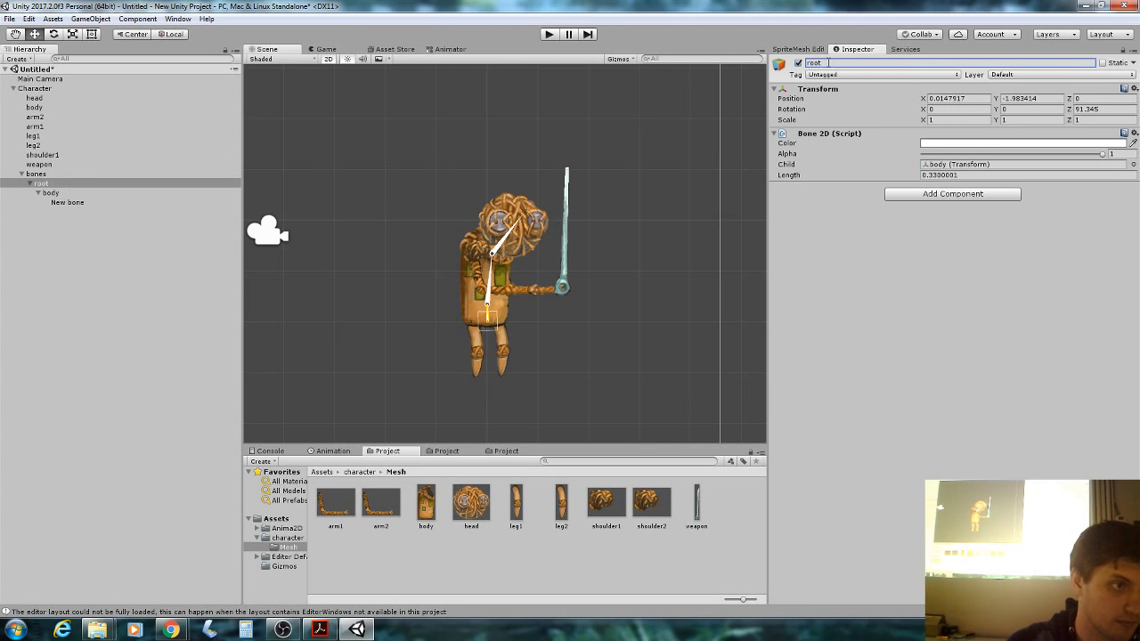
click(71, 202)
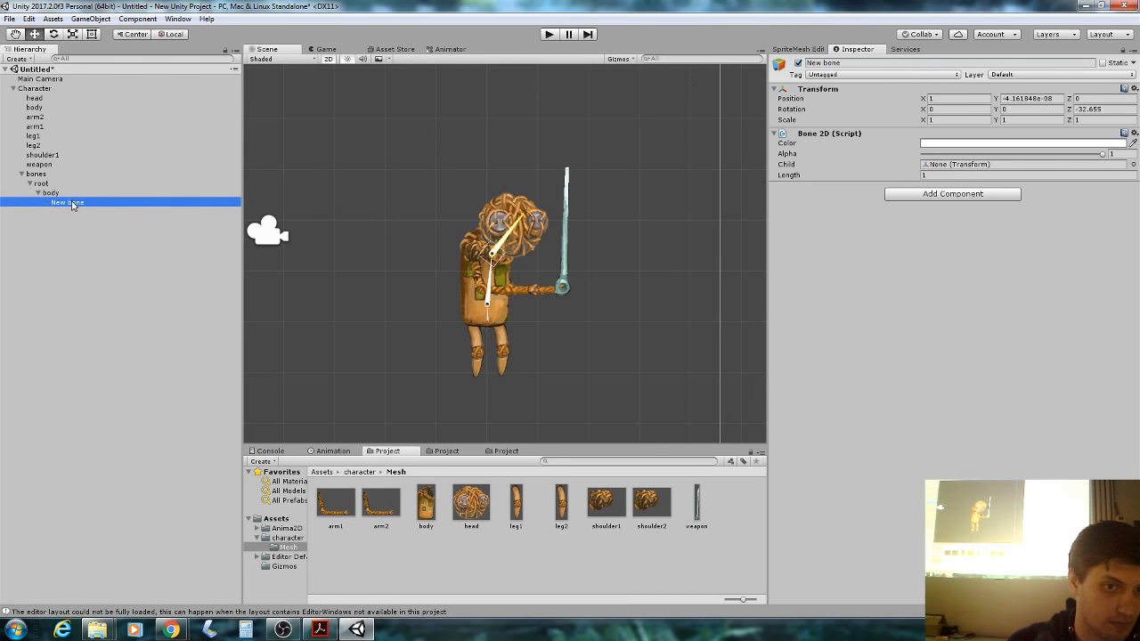
click(847, 62)
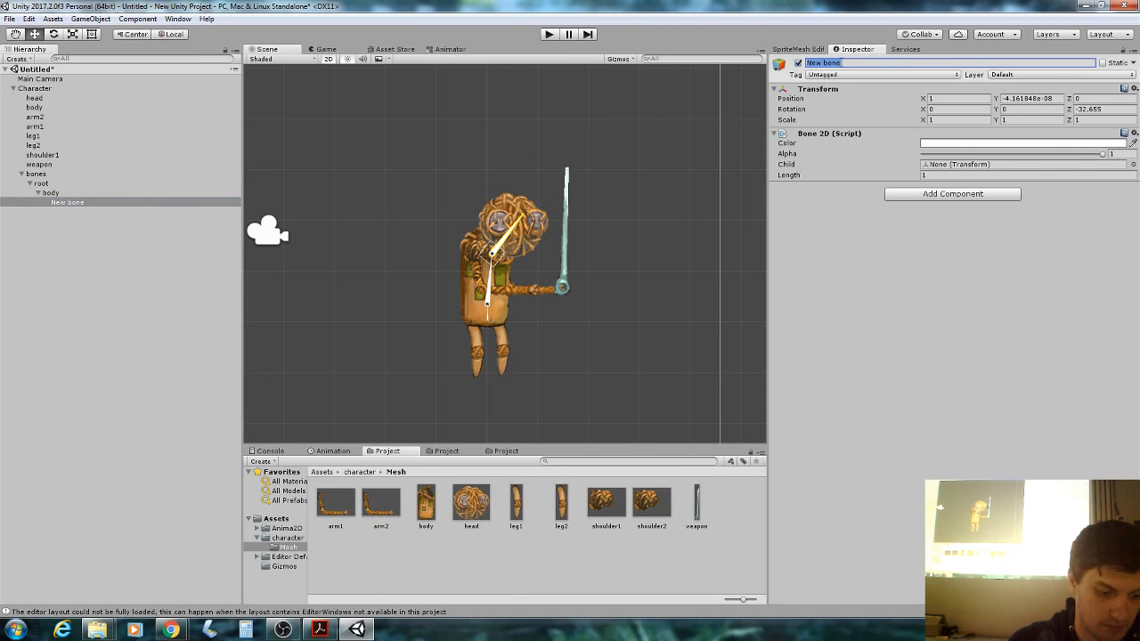
text(head)
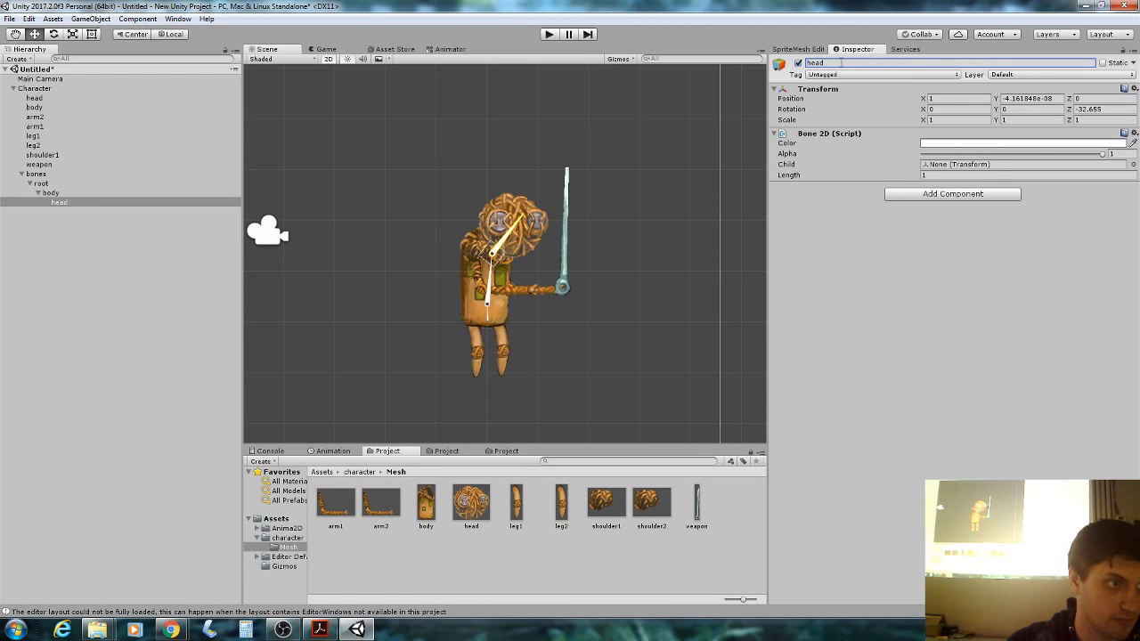
click(75, 202)
Add a bone under body at the shoulder, pointing down with Length 0.82.
right_click(75, 194)
mouse_move(132, 320)
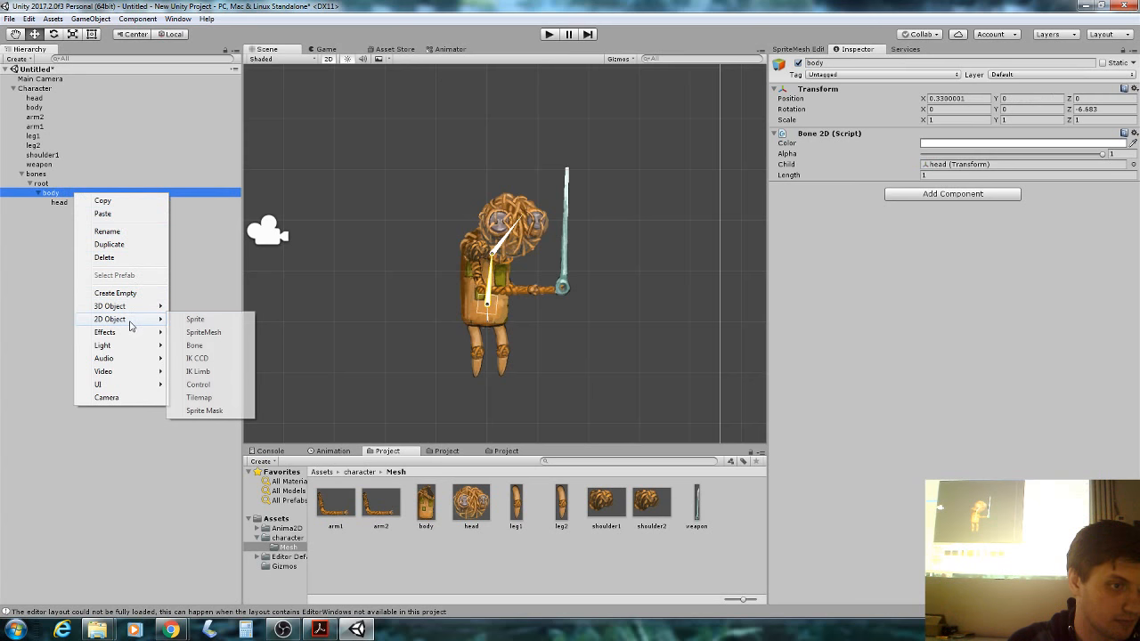
click(225, 346)
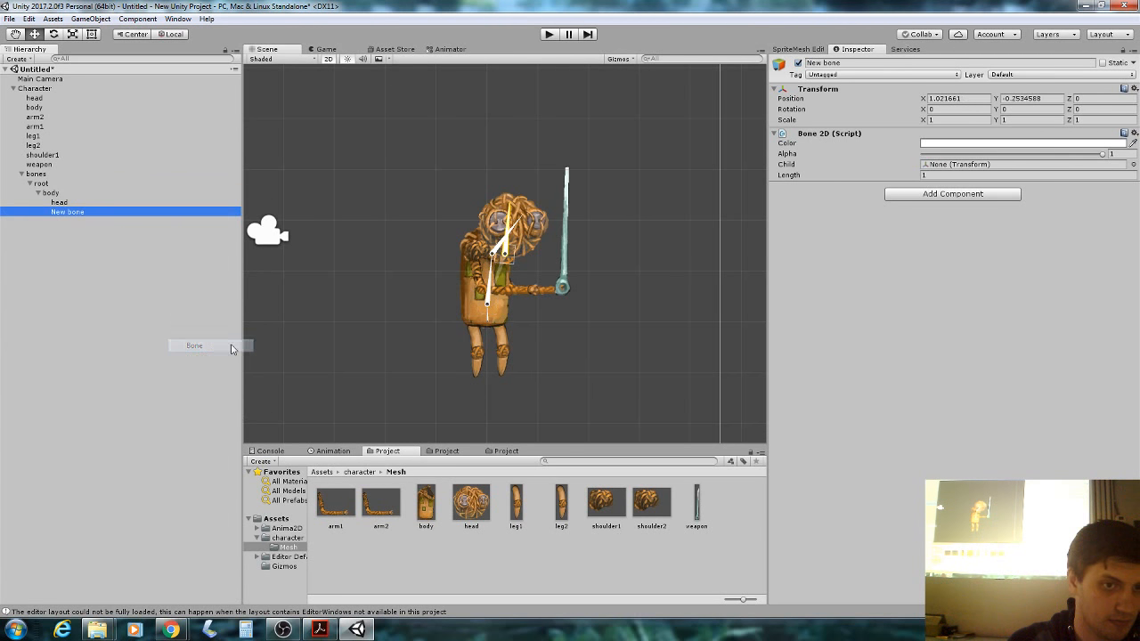
drag(505, 255, 485, 311)
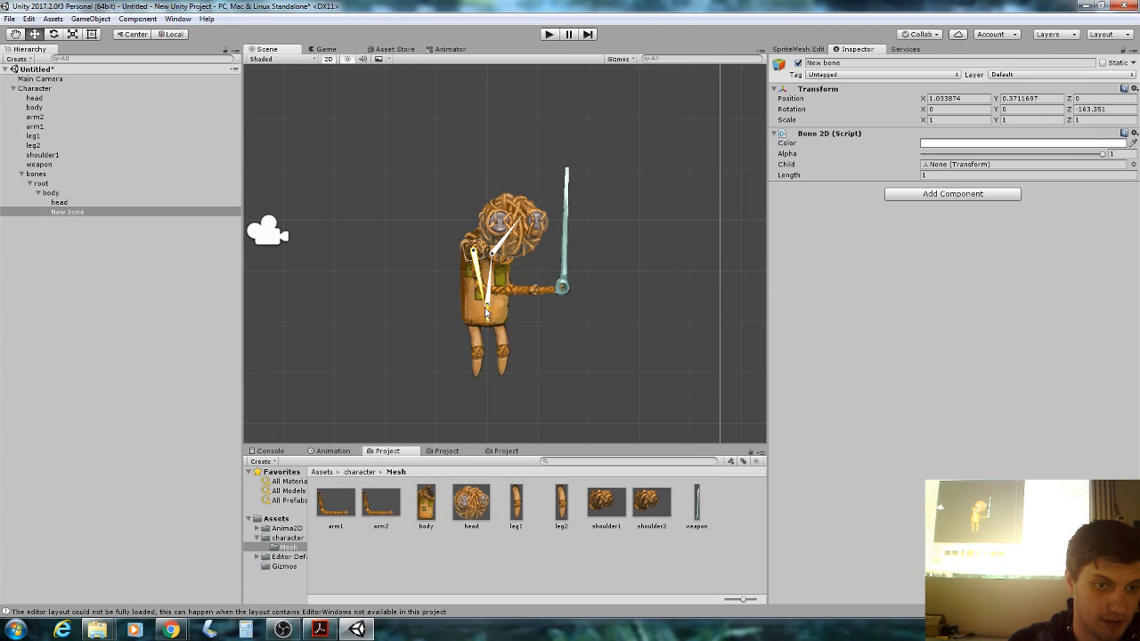
click(798, 177)
drag(799, 176, 793, 178)
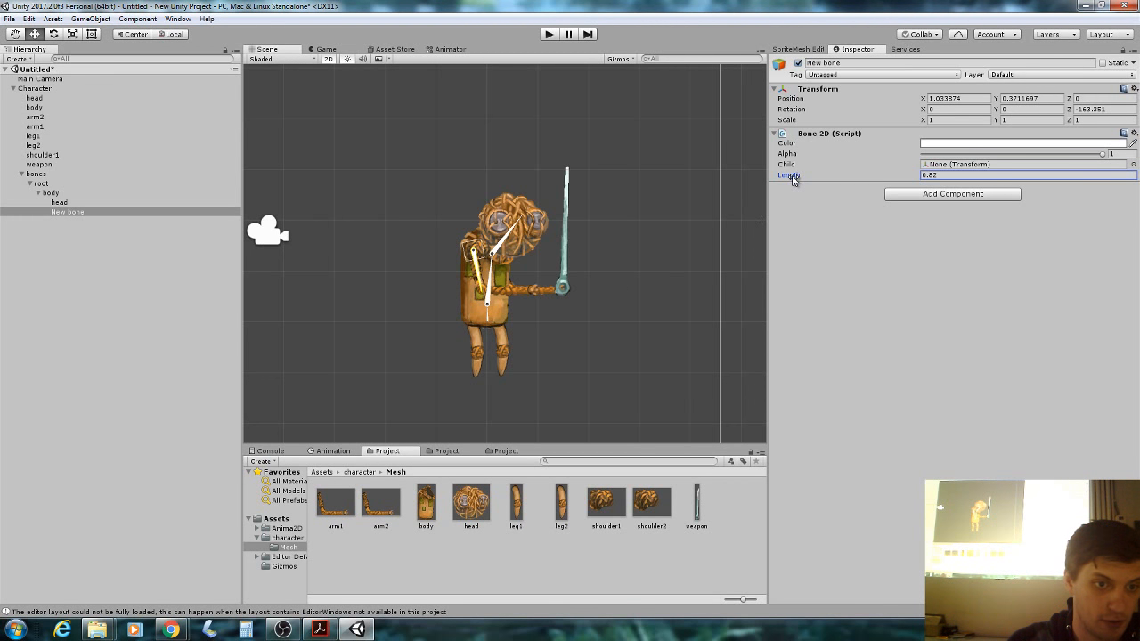
Add a child bone under it, rotated along the forearm.
right_click(73, 213)
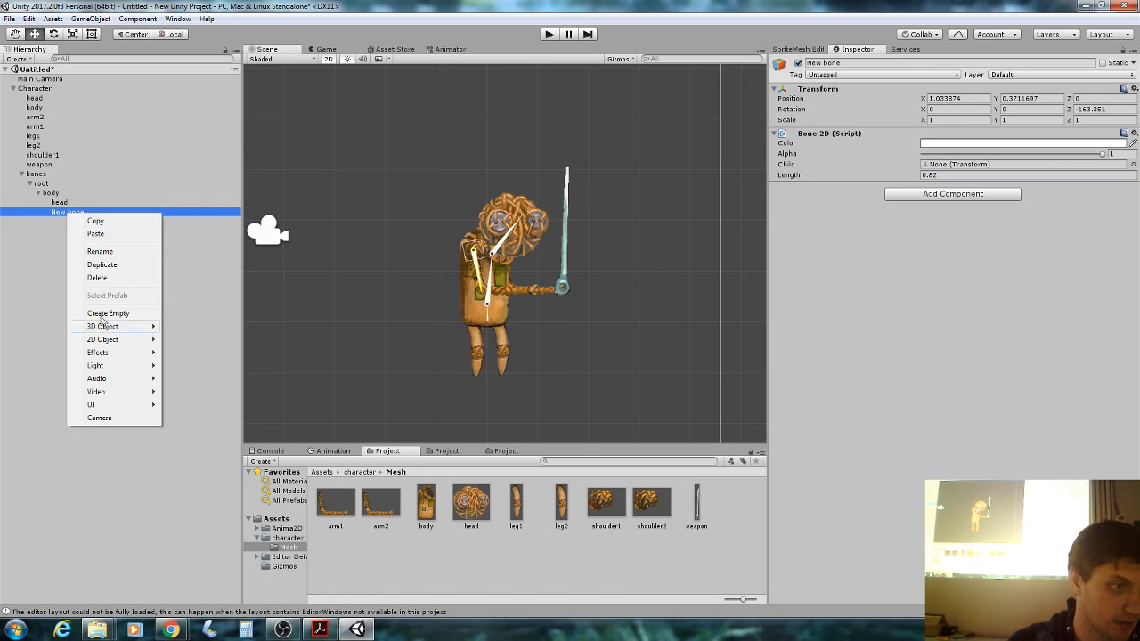
mouse_move(102, 339)
click(189, 365)
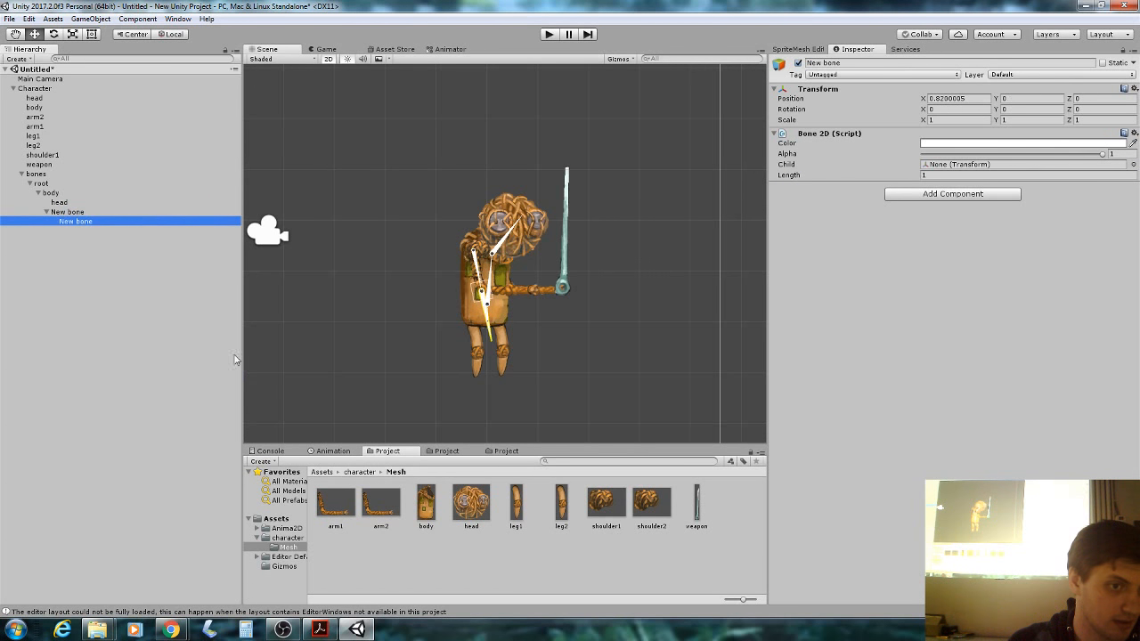
drag(488, 335, 541, 298)
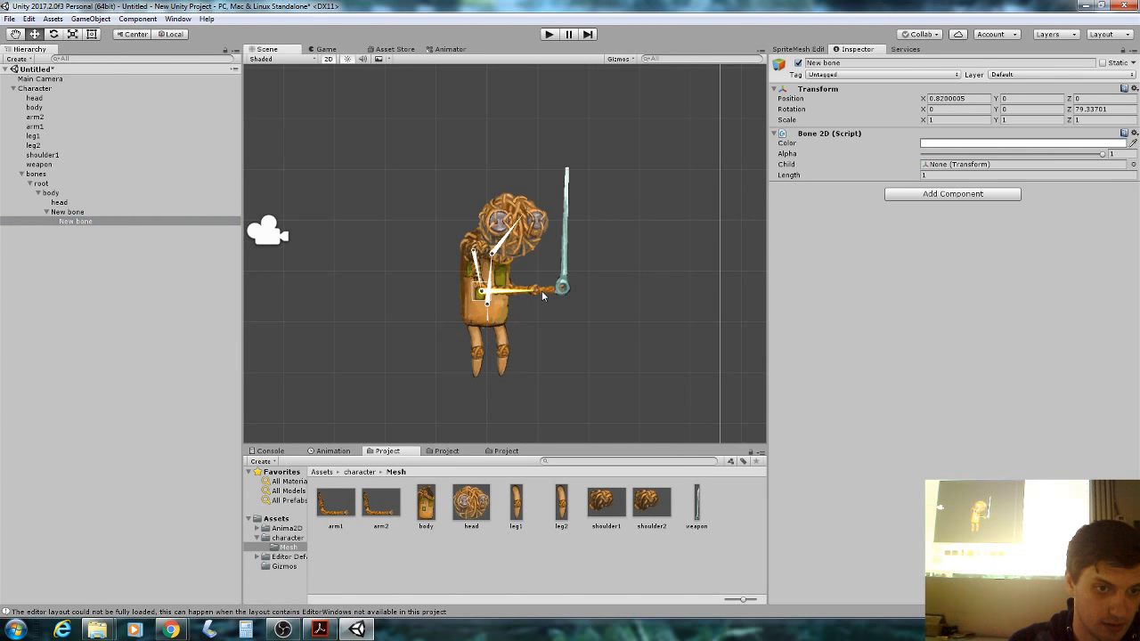
Rename the upper arm bone arm1a and the forearm bone arm1b.
click(156, 213)
click(845, 63)
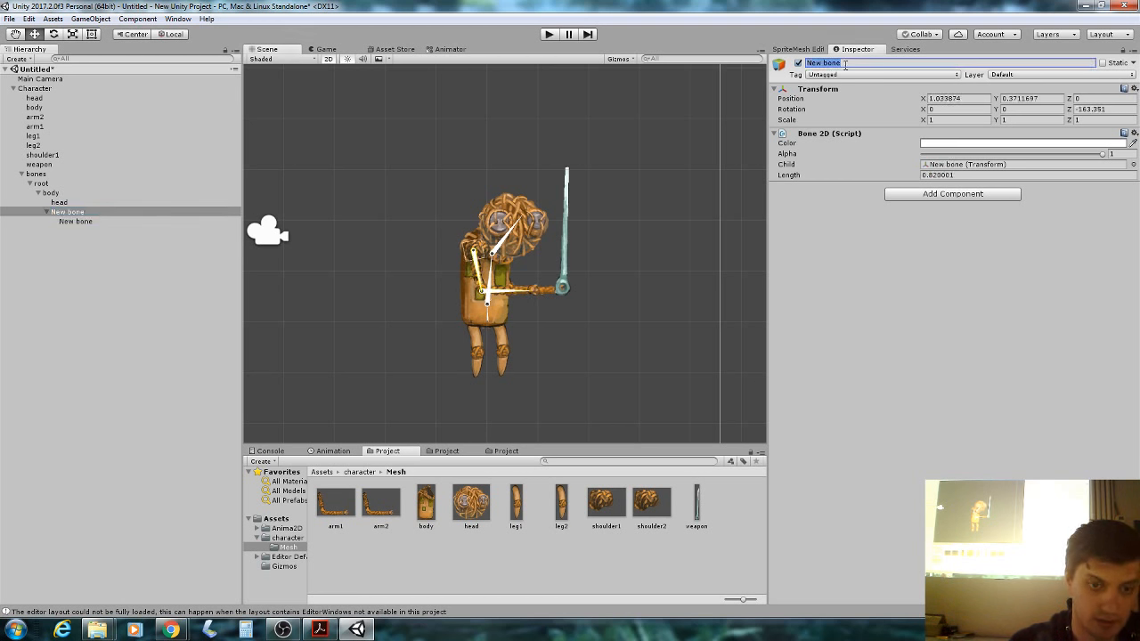
text(arm1)
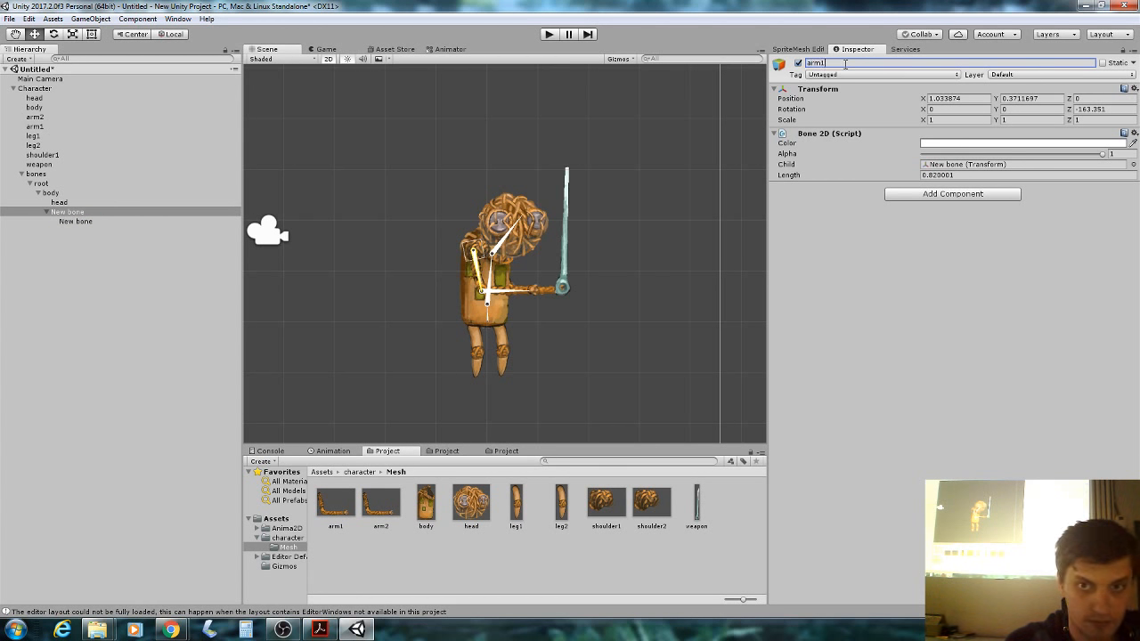
text(a)
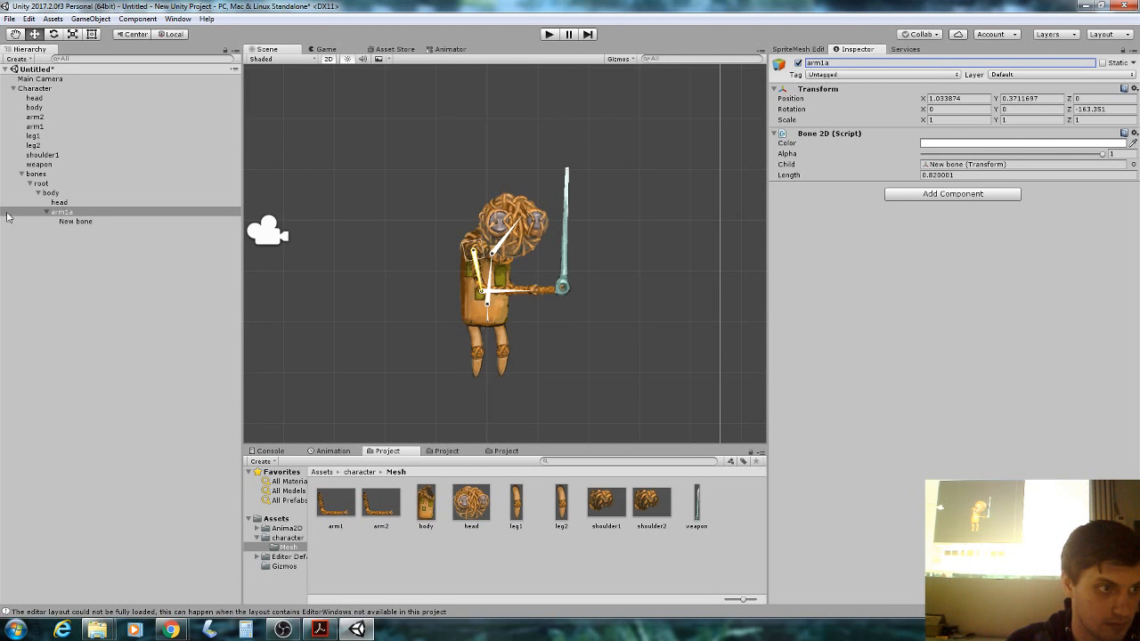
click(97, 222)
click(878, 65)
text(a)
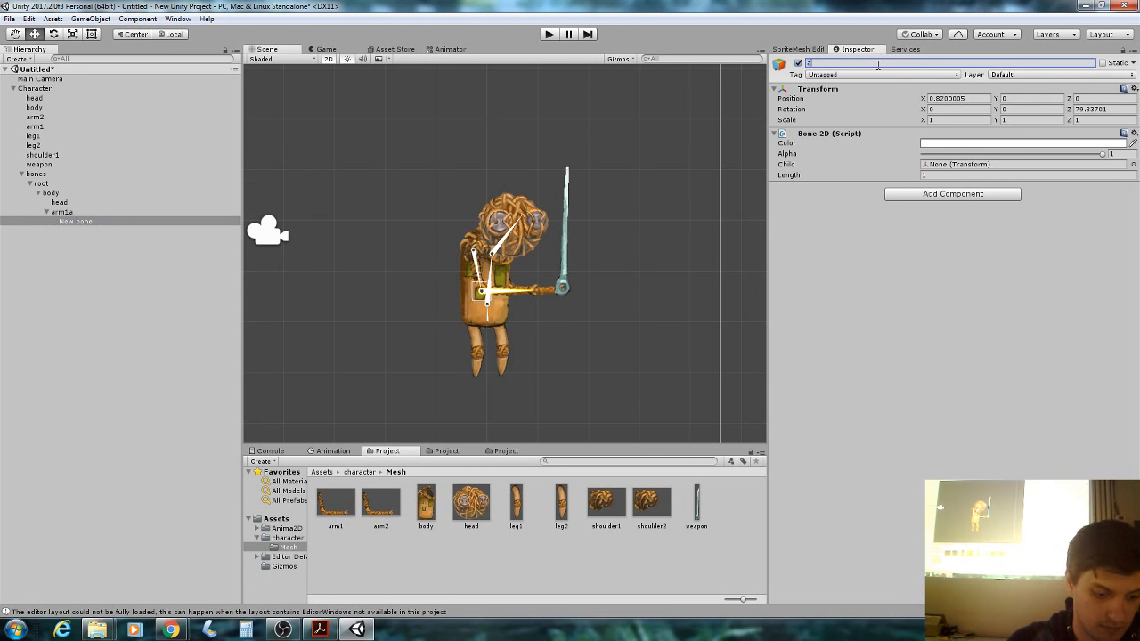
key(Return)
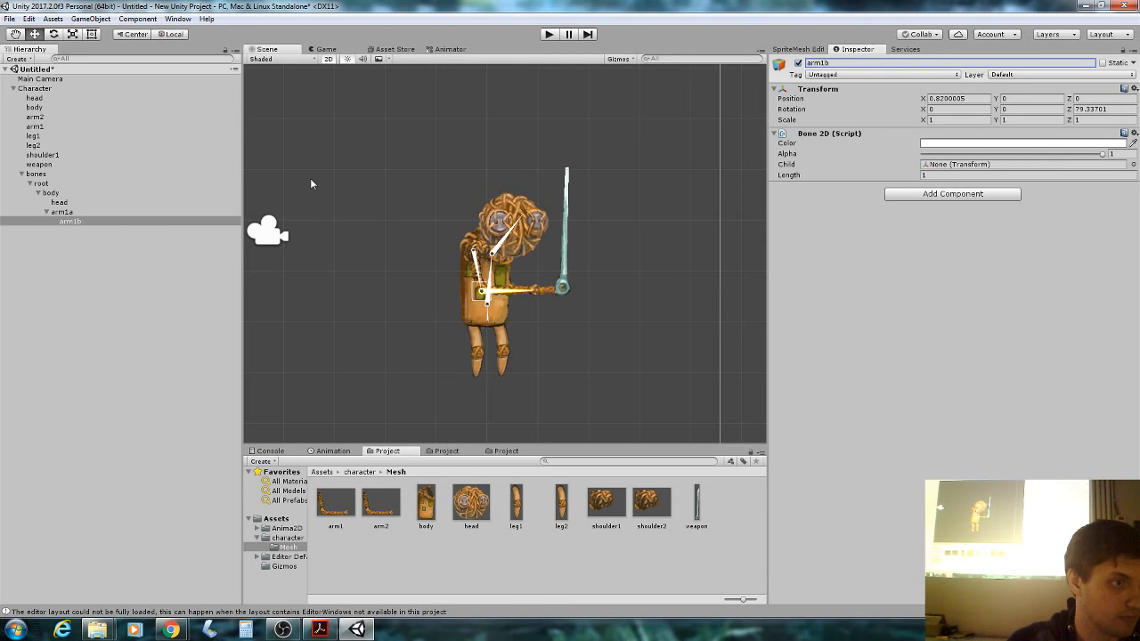
Add a second upper arm bone under body, aimed down with Length 0.82.
click(490, 281)
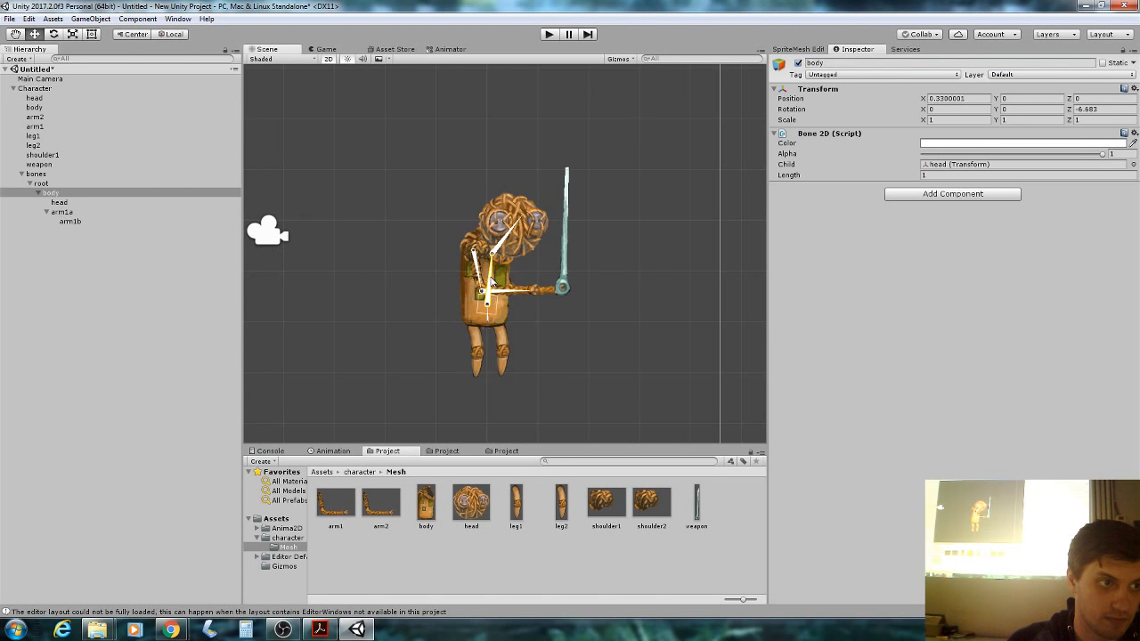
right_click(65, 194)
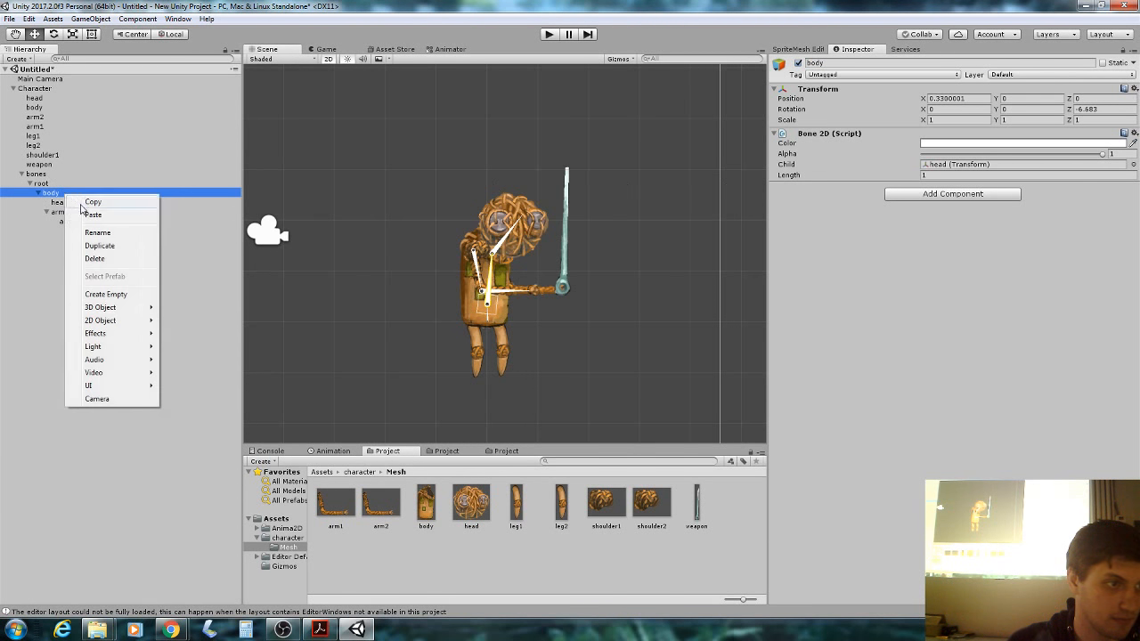
mouse_move(111, 320)
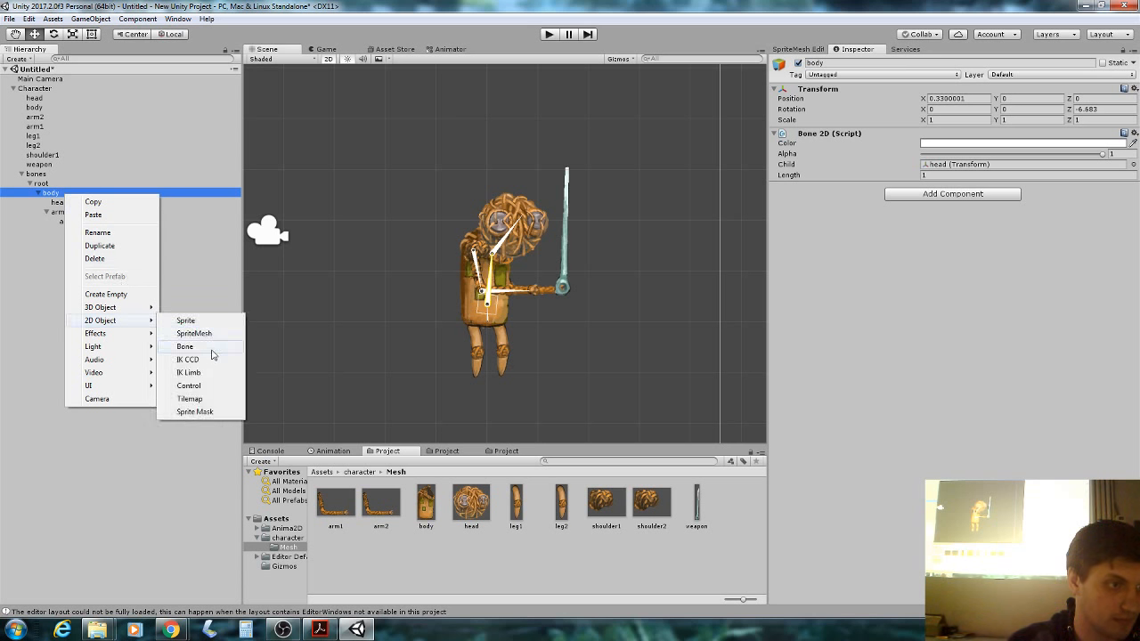
click(213, 350)
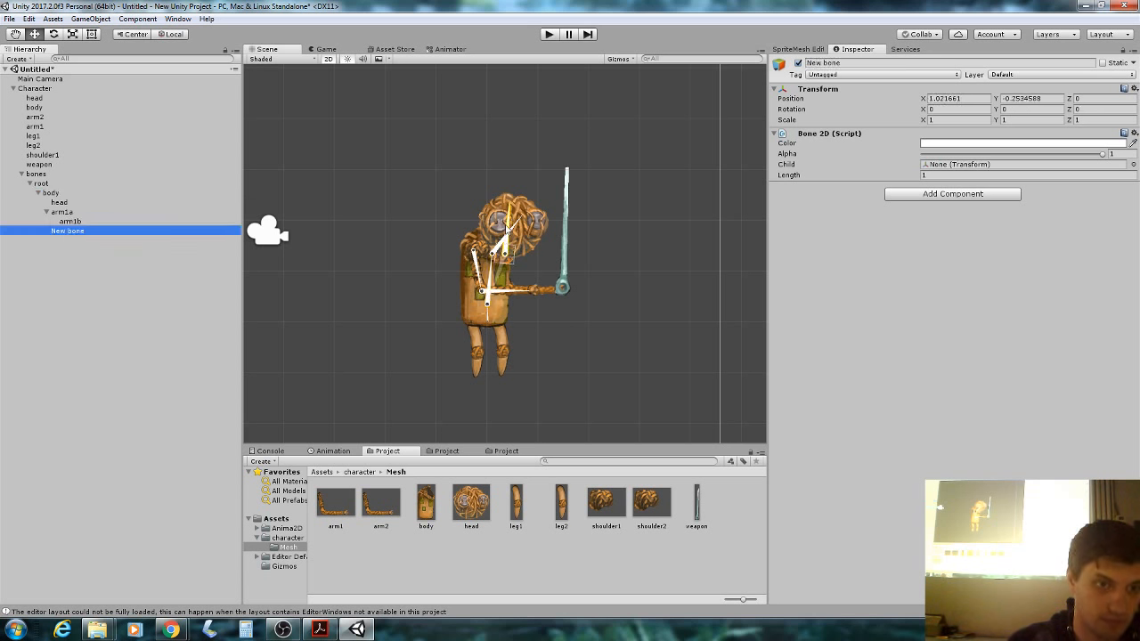
drag(510, 228, 506, 283)
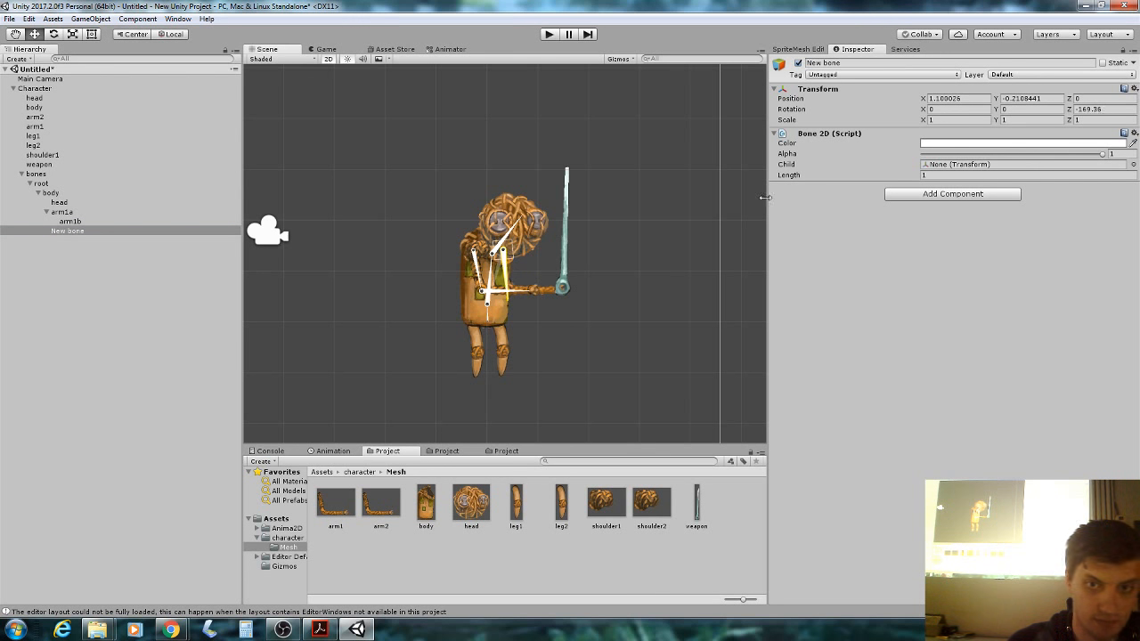
drag(789, 175, 787, 179)
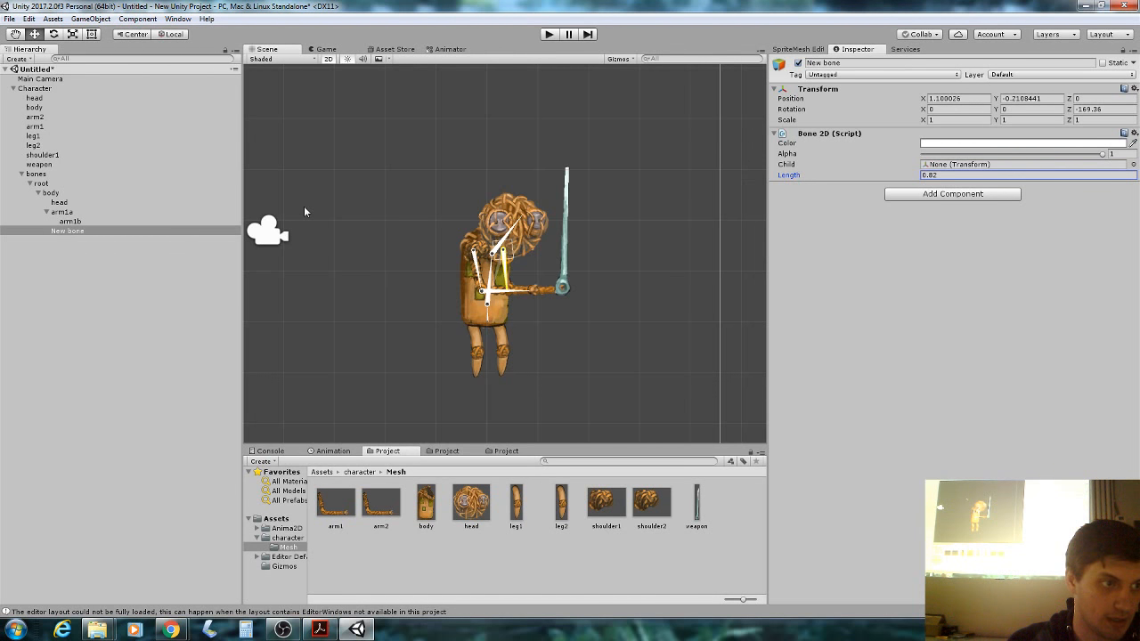
Add a forearm child bone pointing toward the weapon hand.
right_click(71, 231)
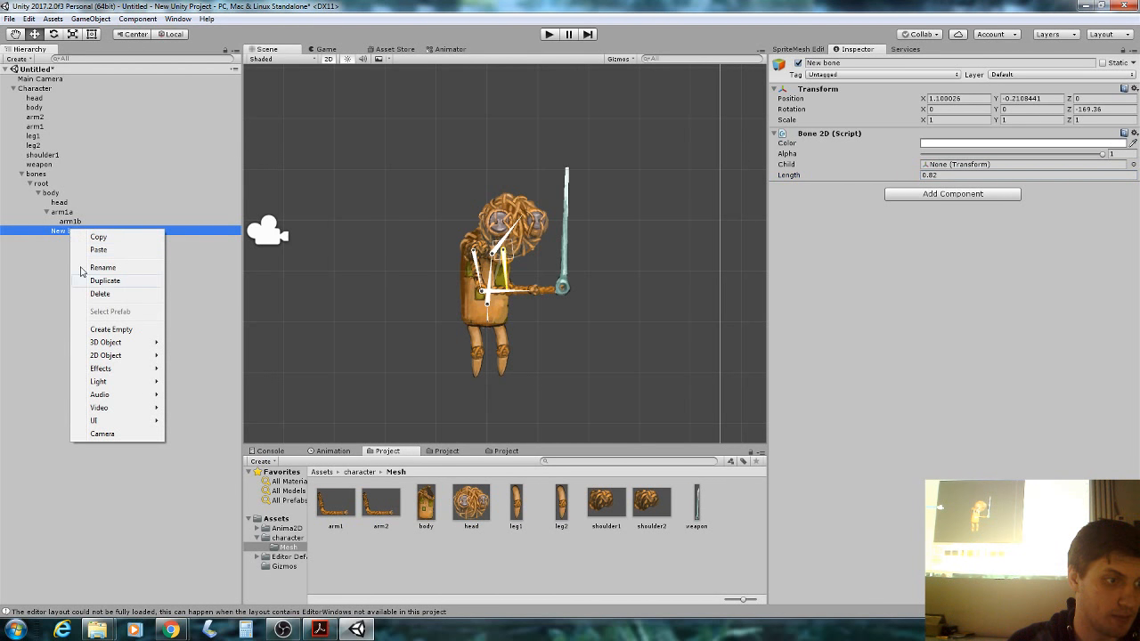
mouse_move(102, 344)
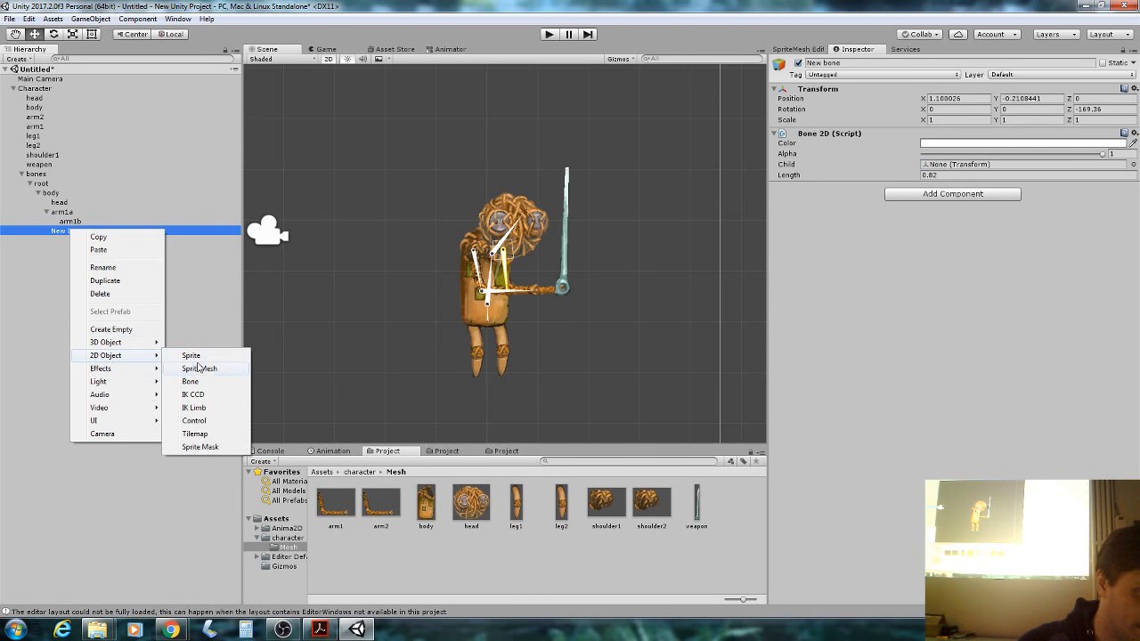
click(202, 381)
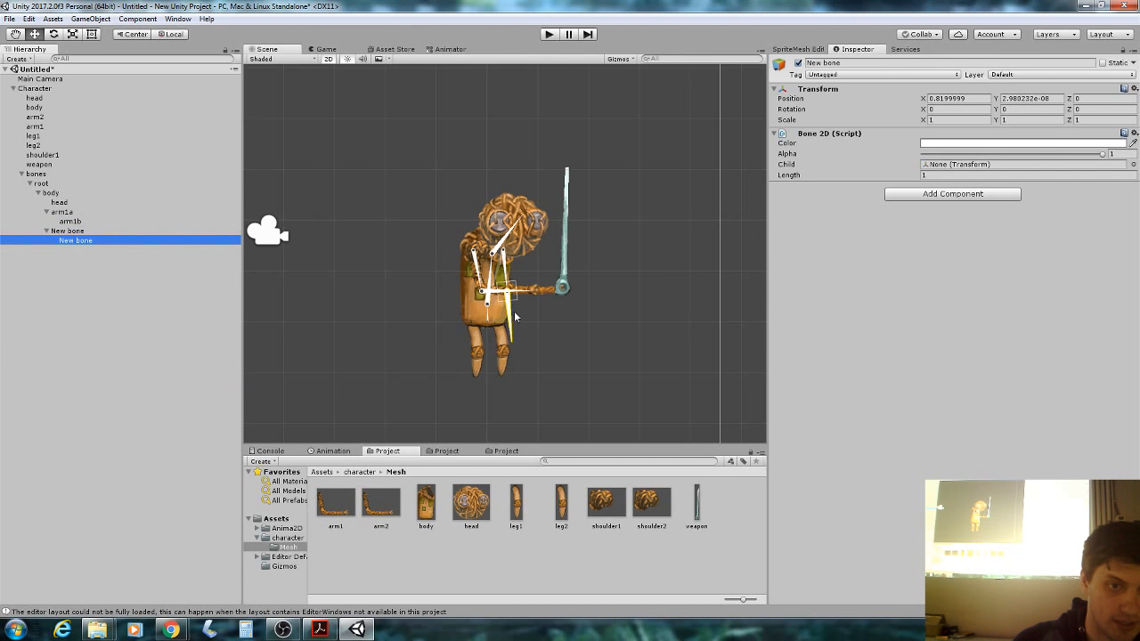
drag(514, 316, 556, 286)
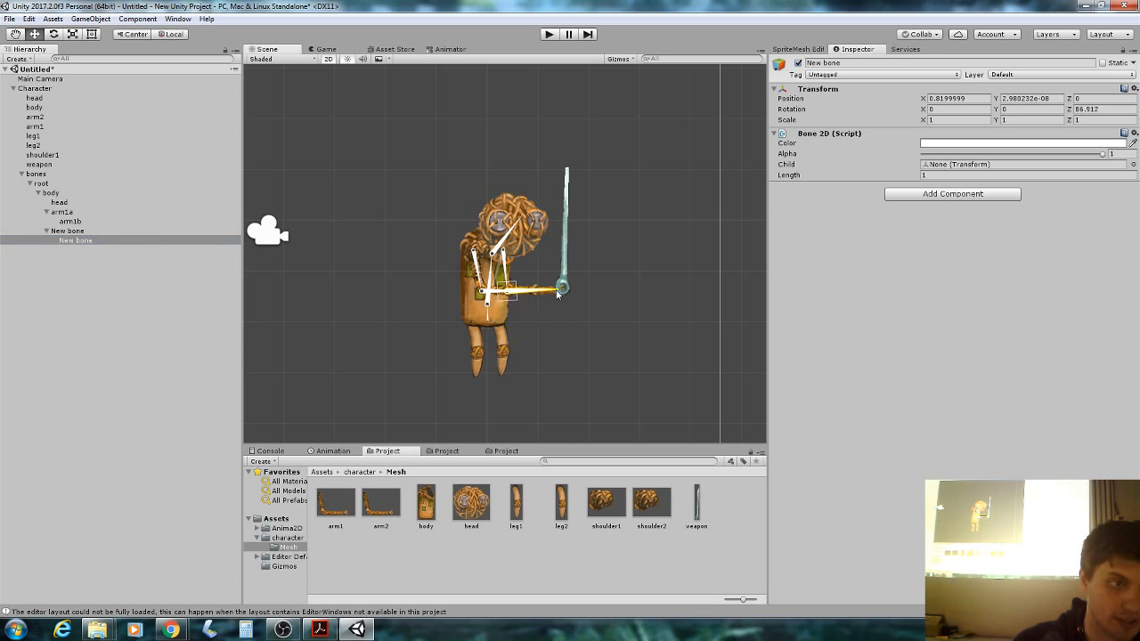
right_click(122, 241)
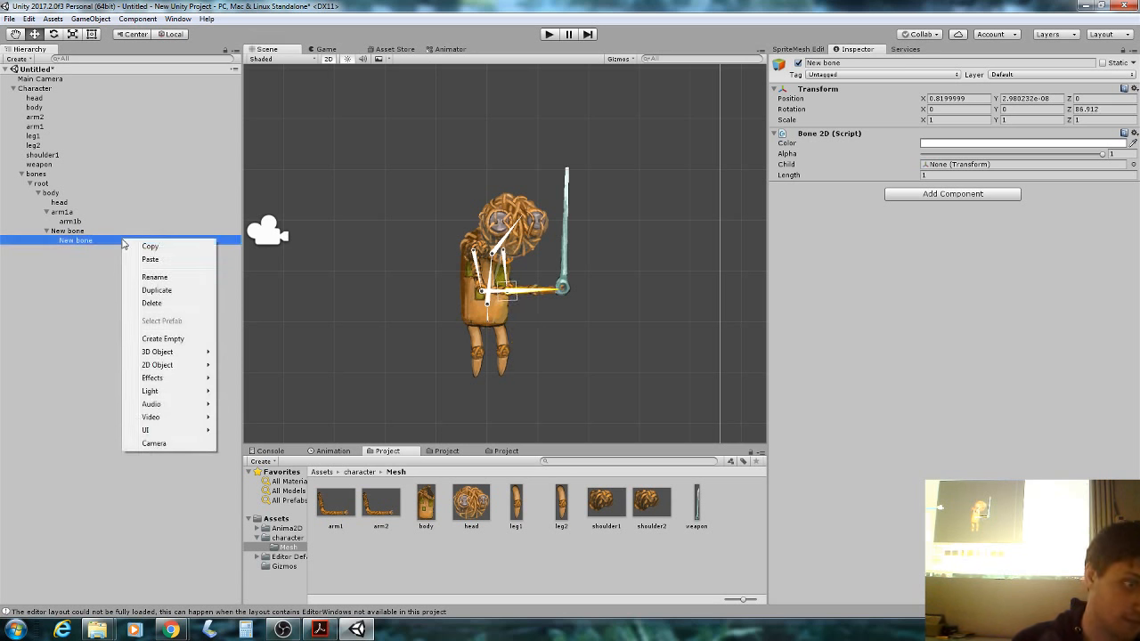
click(64, 222)
click(51, 193)
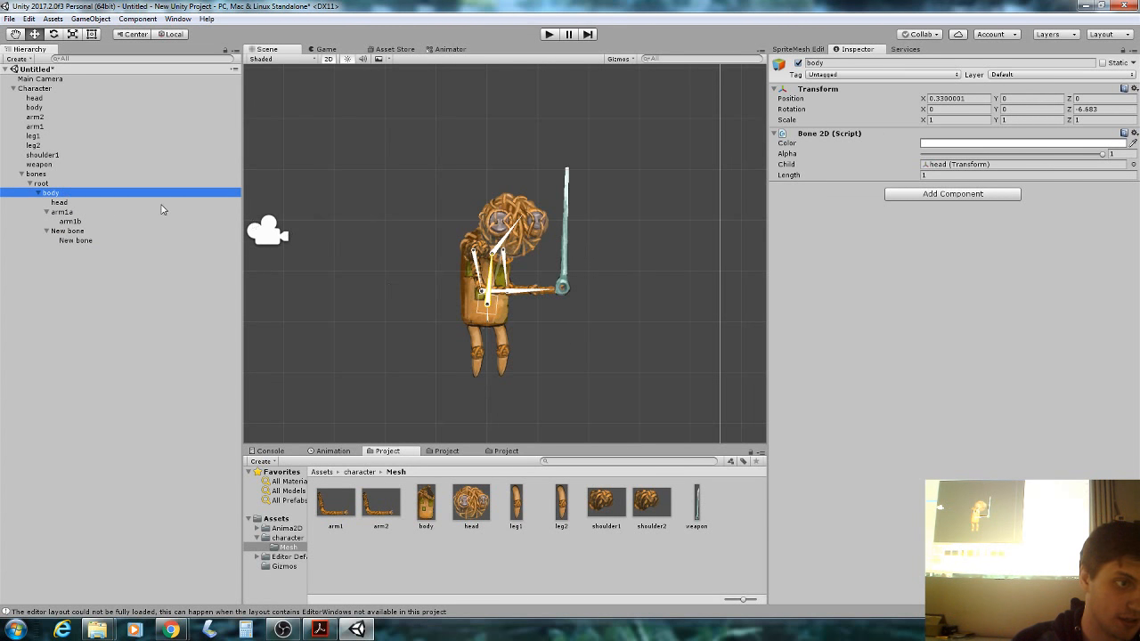
click(102, 230)
click(87, 241)
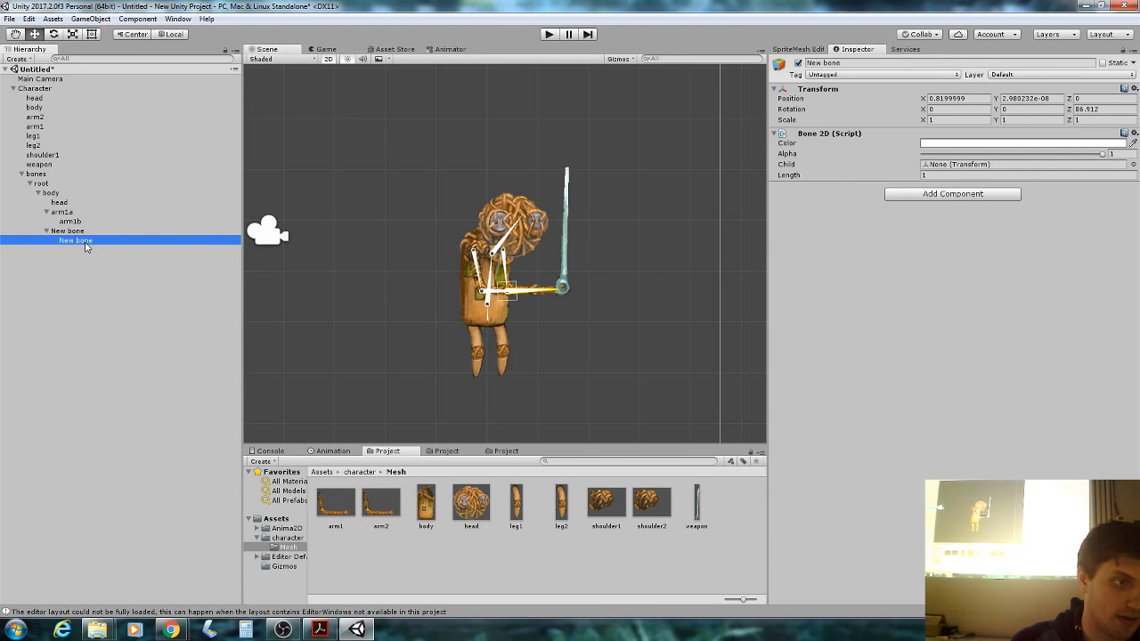
Add a bone under the forearm running up the sword blade, Length 2.37.
right_click(87, 248)
mouse_move(140, 374)
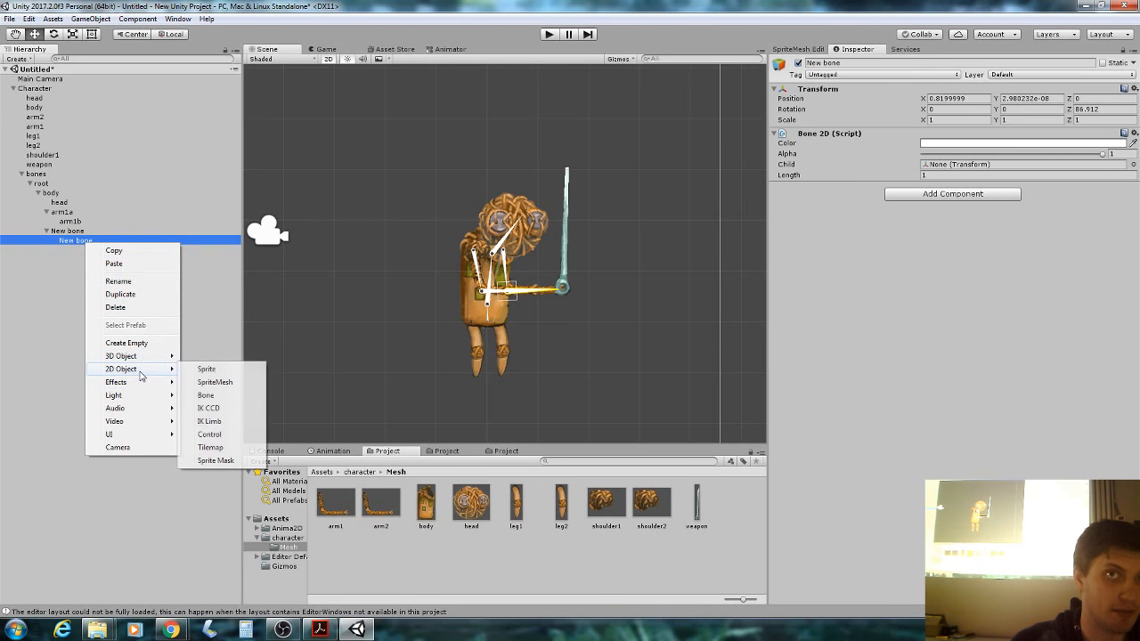
click(197, 397)
drag(588, 298, 568, 225)
drag(560, 288, 565, 256)
drag(791, 175, 819, 175)
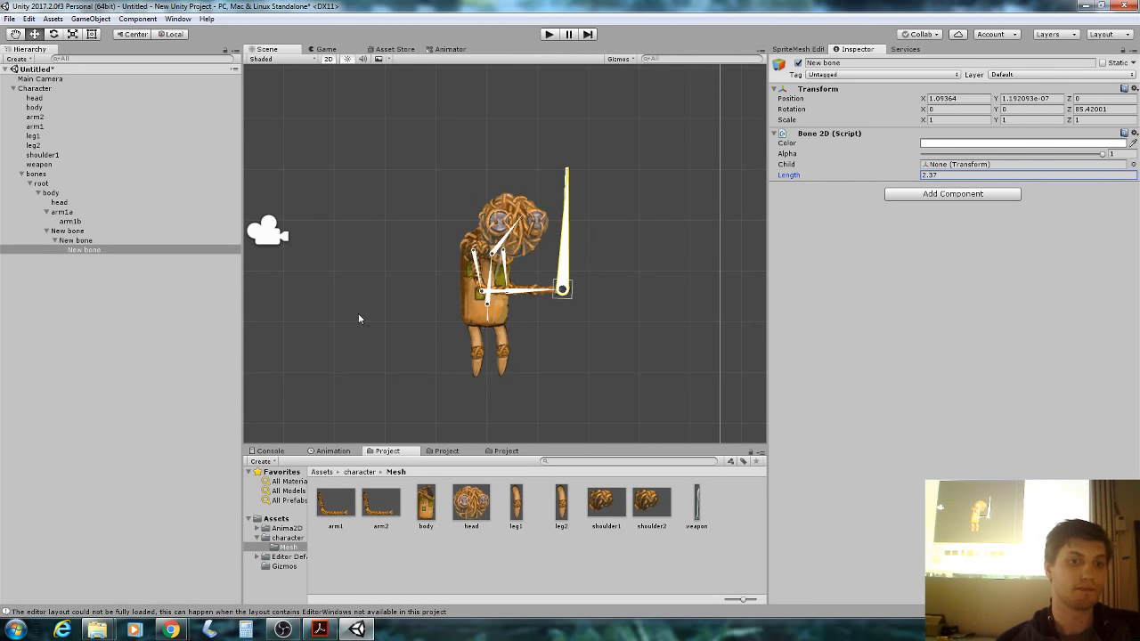
click(487, 303)
Add a leg bone under body at the hip, pointing down with Length 0.66.
right_click(128, 195)
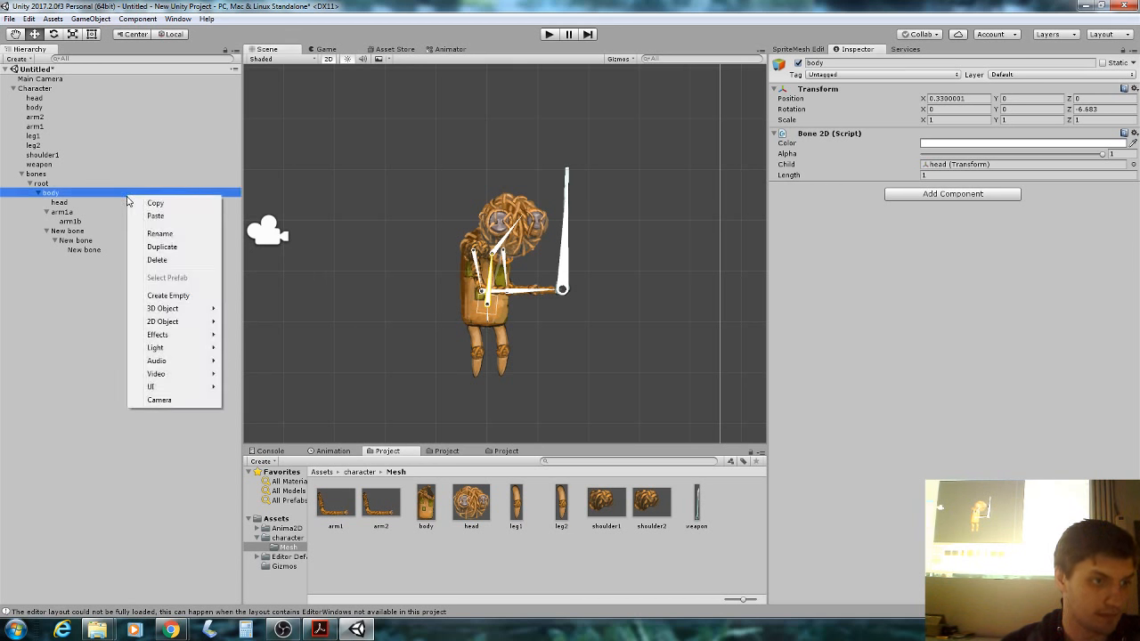
mouse_move(206, 329)
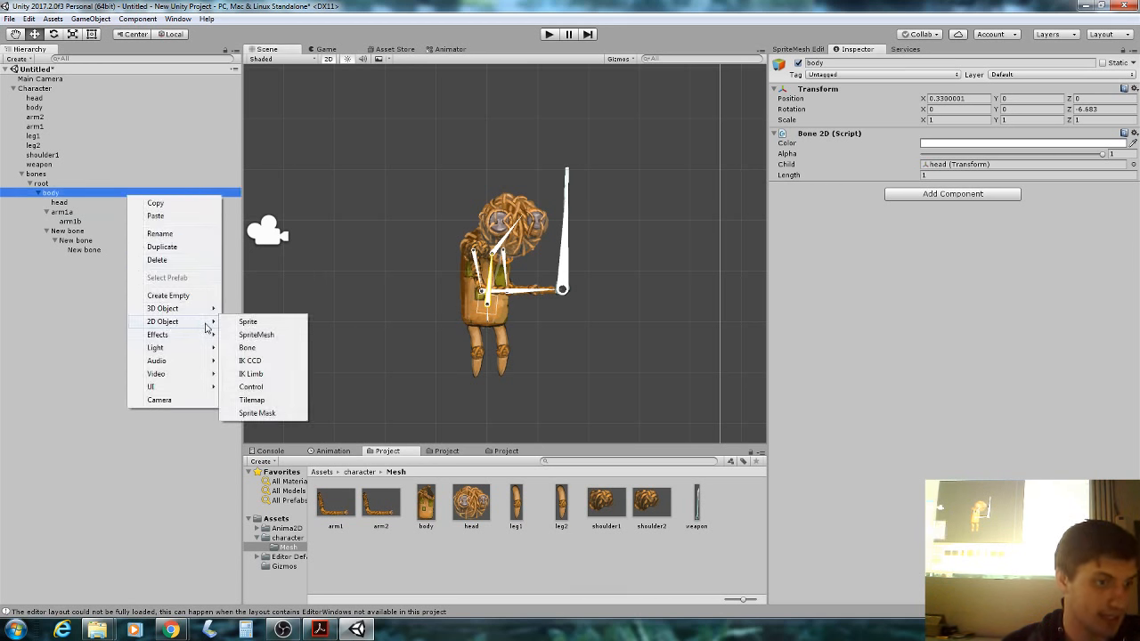
click(247, 348)
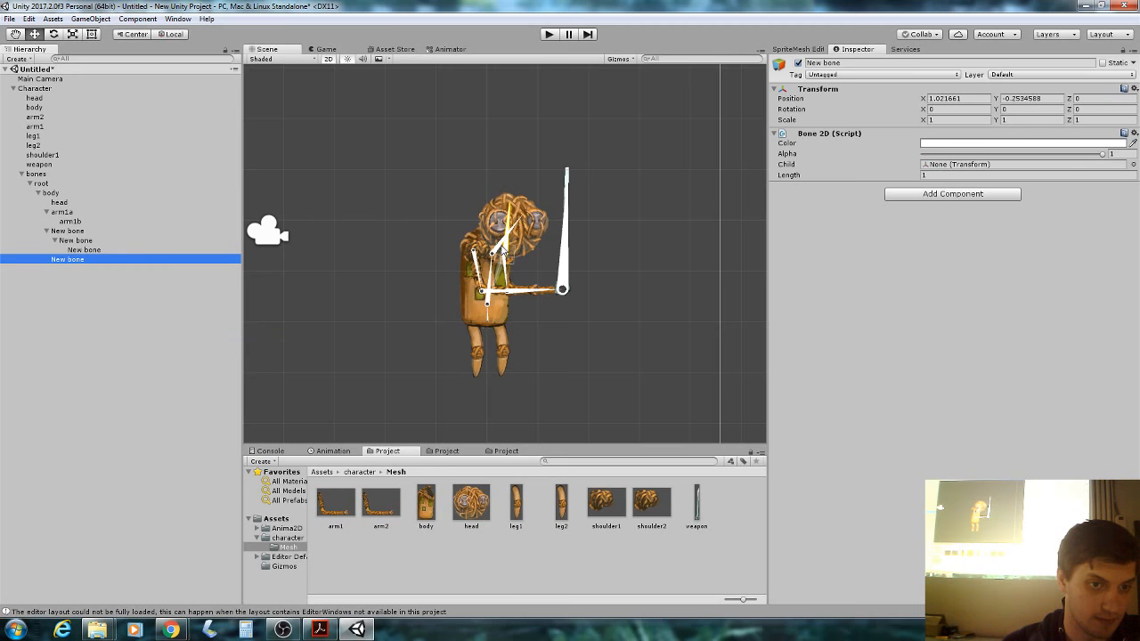
drag(503, 247, 498, 327)
drag(503, 249, 475, 348)
click(496, 331)
click(498, 334)
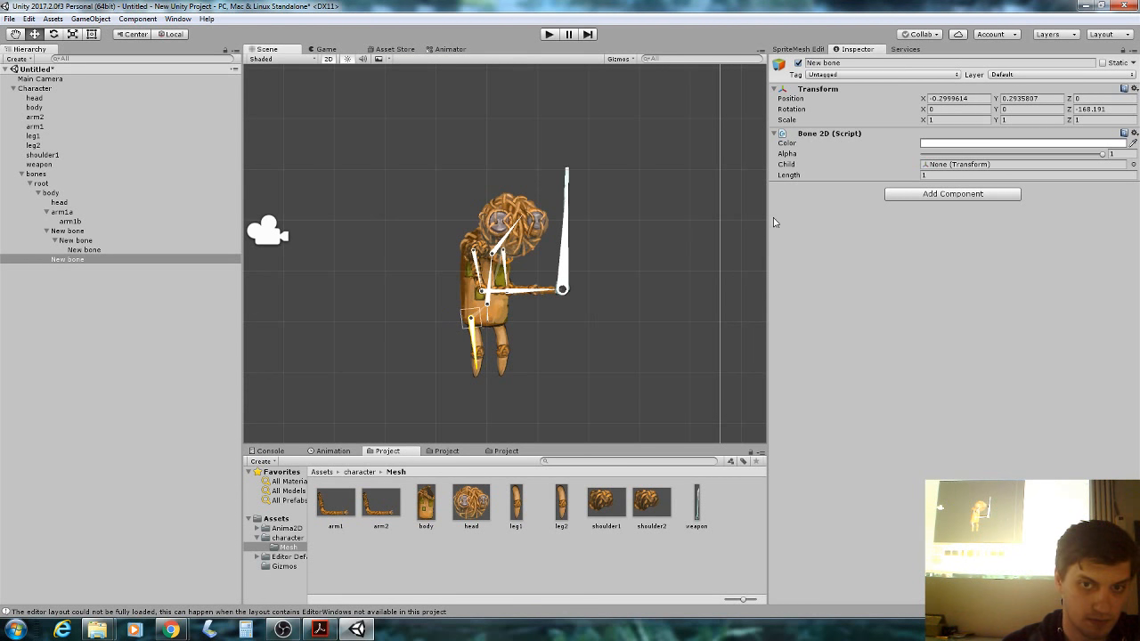
click(789, 176)
drag(788, 175, 779, 180)
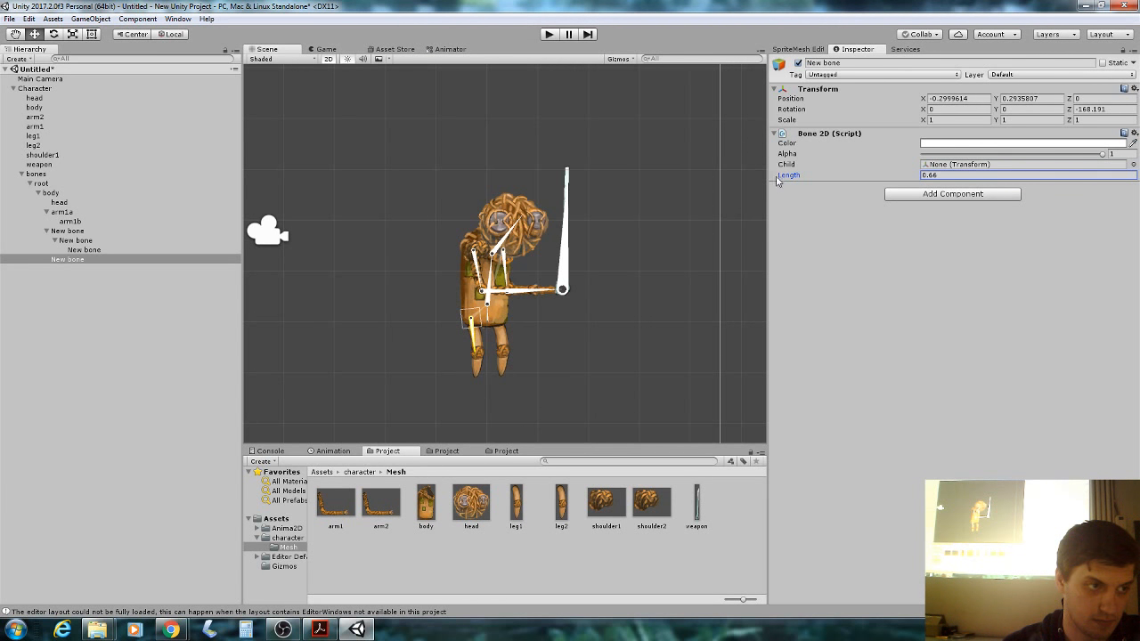
Add a lower leg bone under the first leg bone, angled down with Length 0.56.
right_click(87, 259)
mouse_move(132, 397)
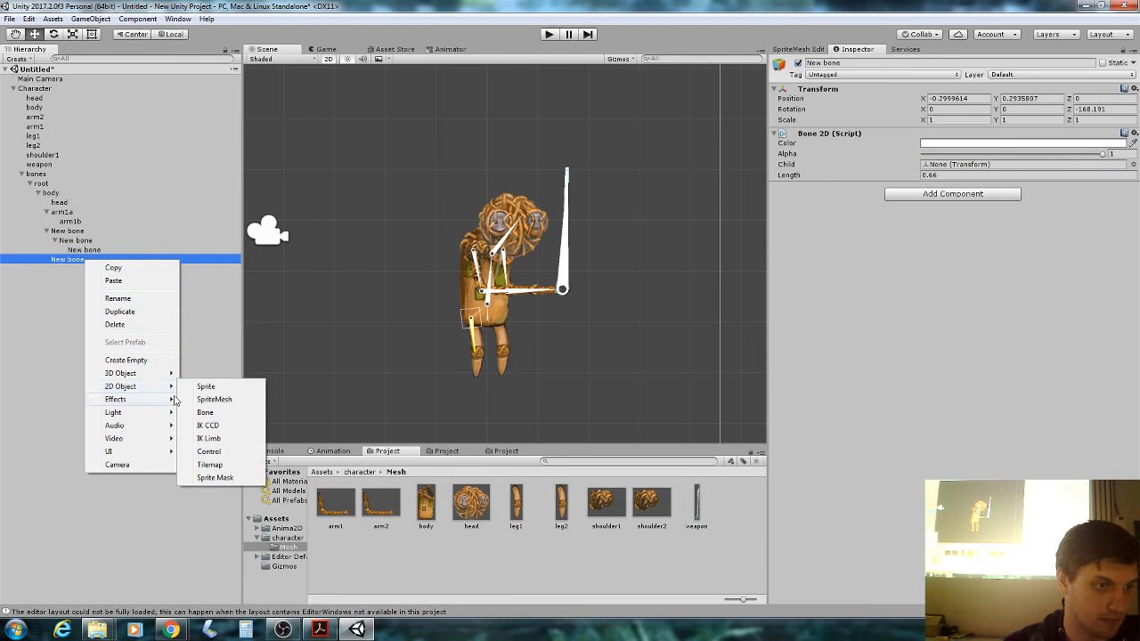
click(199, 399)
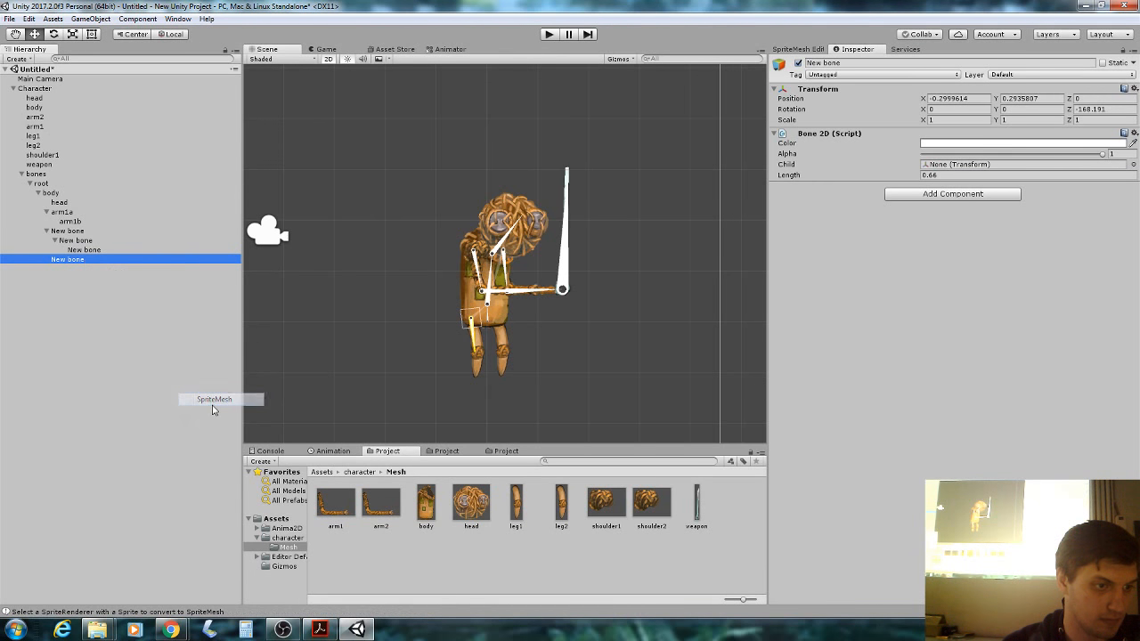
right_click(94, 260)
mouse_move(140, 393)
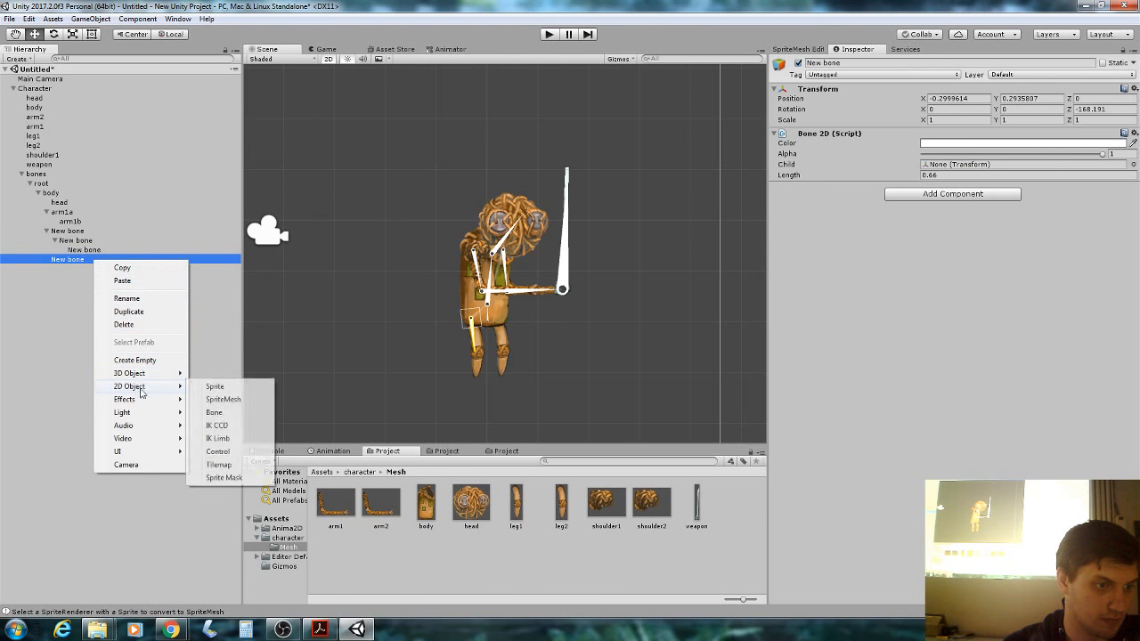
click(214, 412)
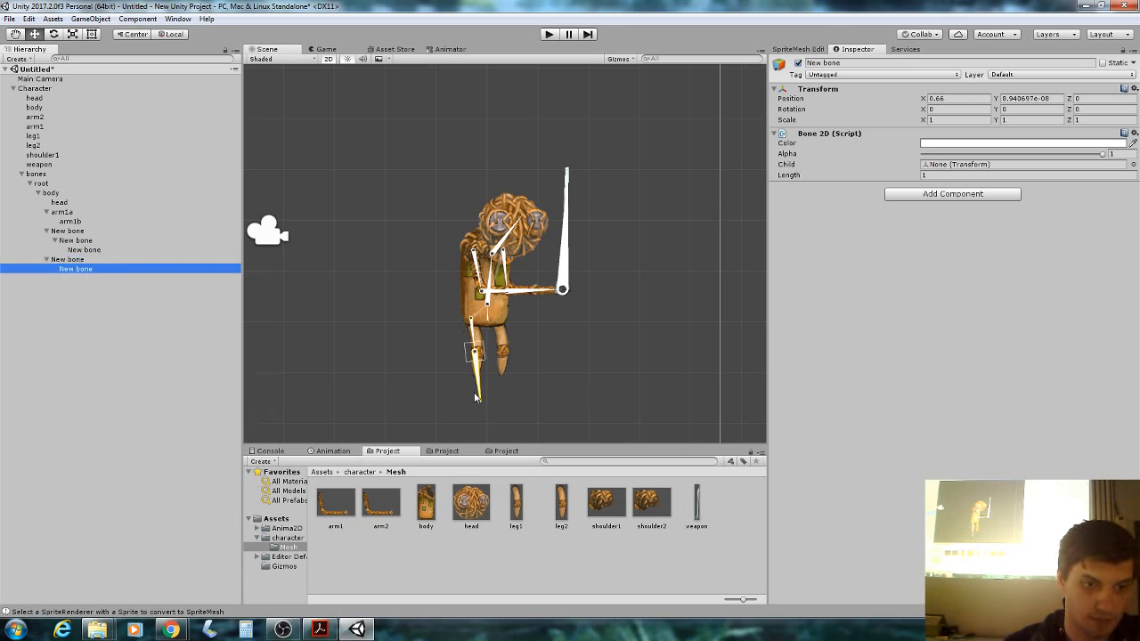
drag(476, 398, 466, 394)
drag(477, 353, 482, 352)
drag(791, 179, 785, 178)
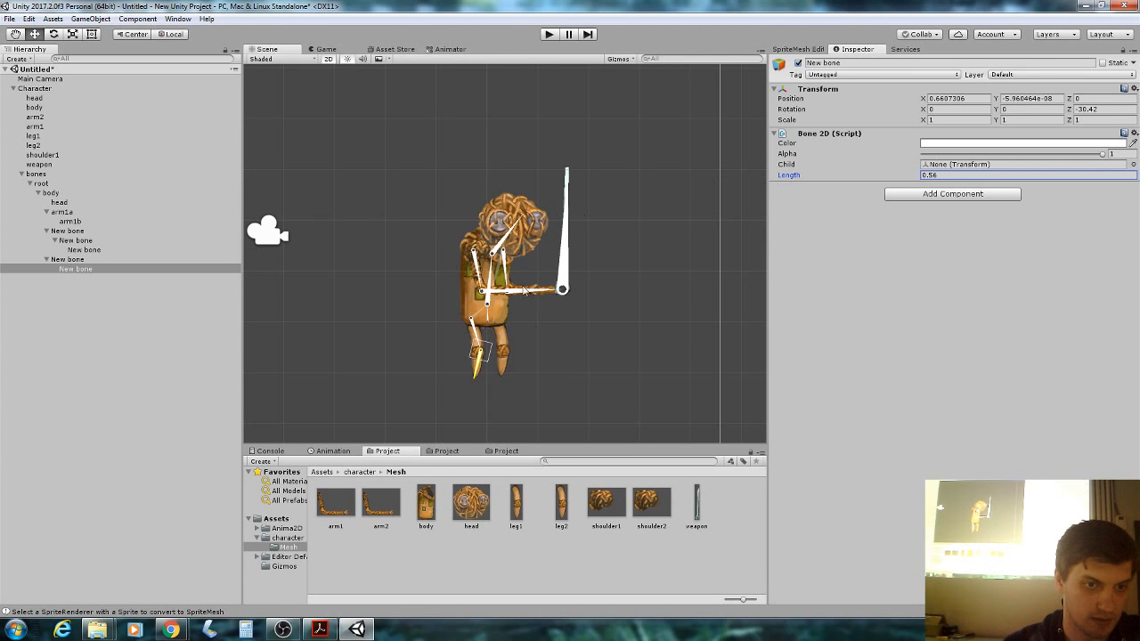
click(492, 301)
Add a new bone under body, place it along the second leg and set its length to 0.45.
right_click(104, 196)
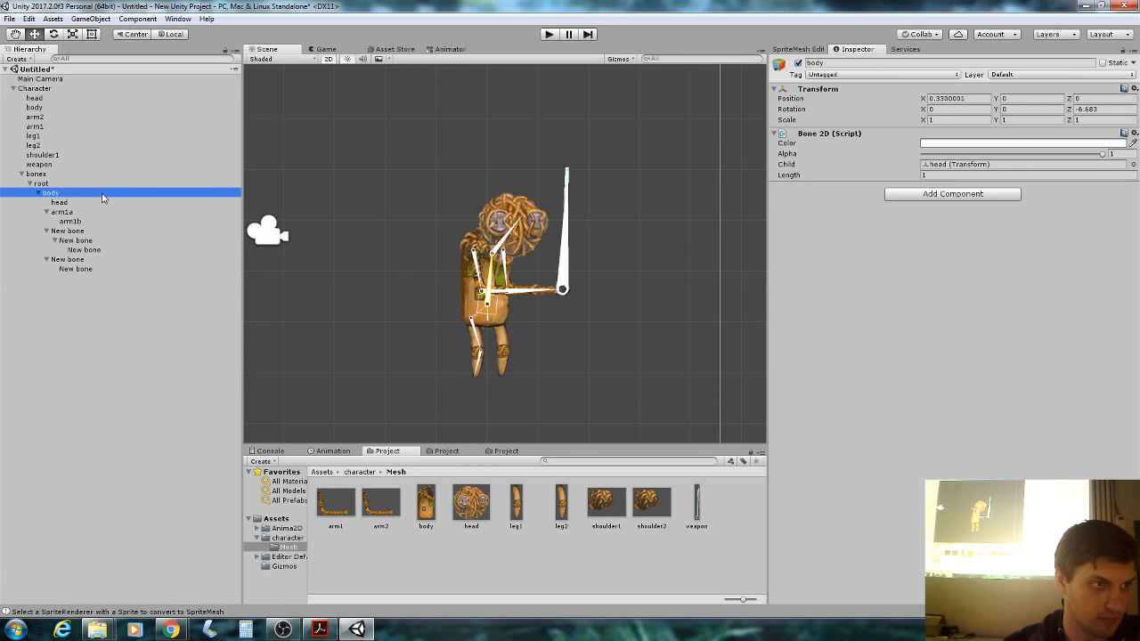
mouse_move(167, 320)
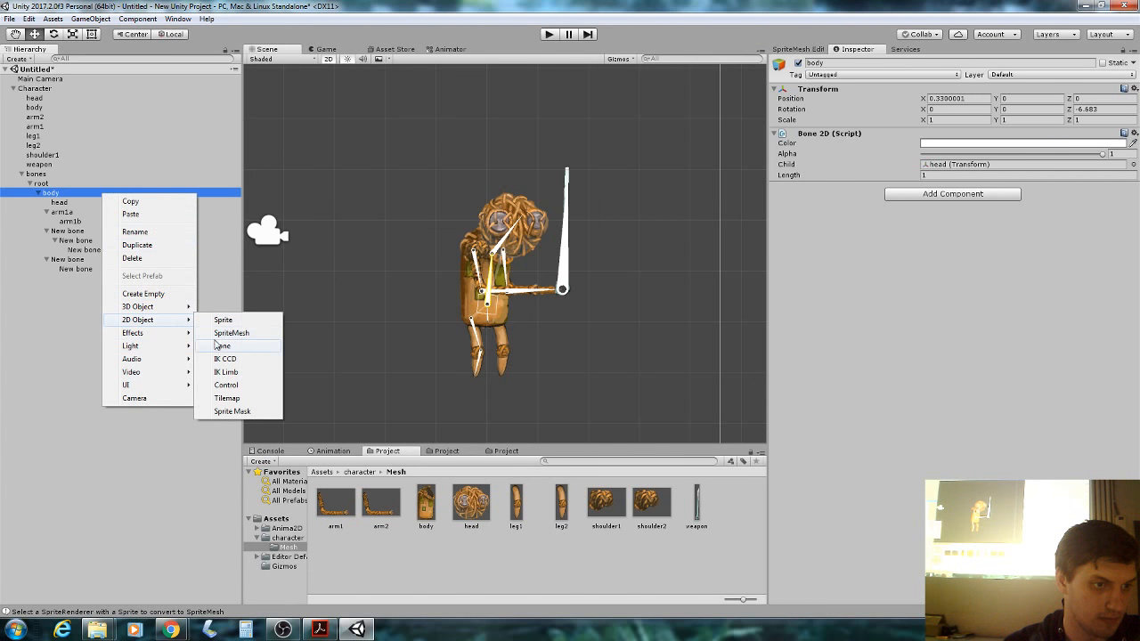
click(216, 348)
drag(510, 251, 500, 370)
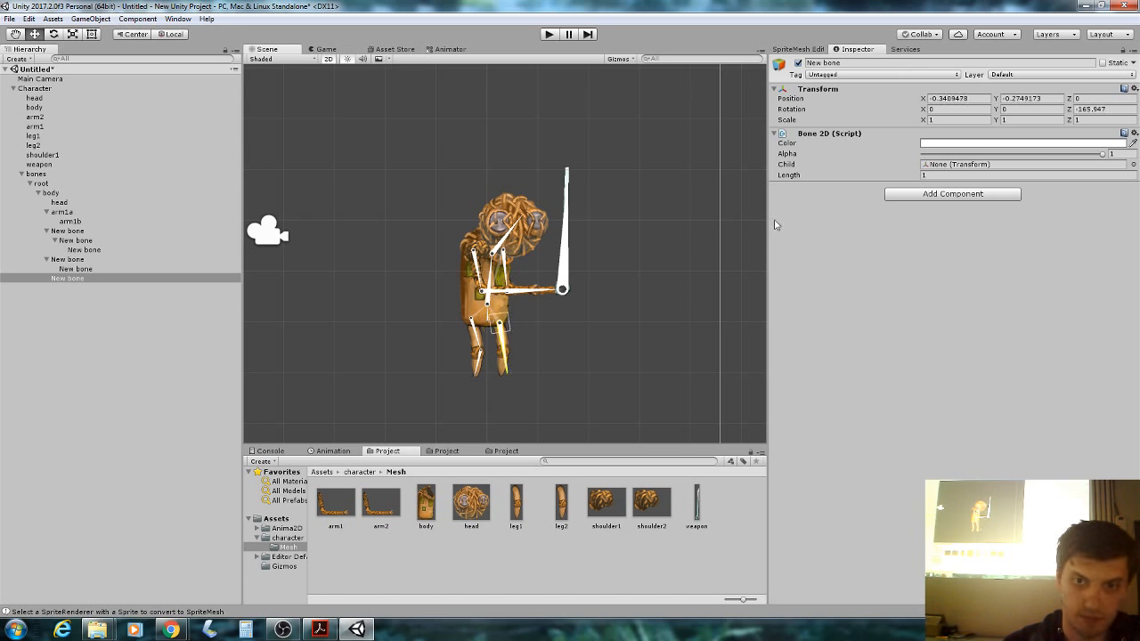
click(784, 176)
drag(784, 178, 765, 180)
Add a child lower-leg bone under it, angle it slightly and shorten it to length 0.26.
click(91, 279)
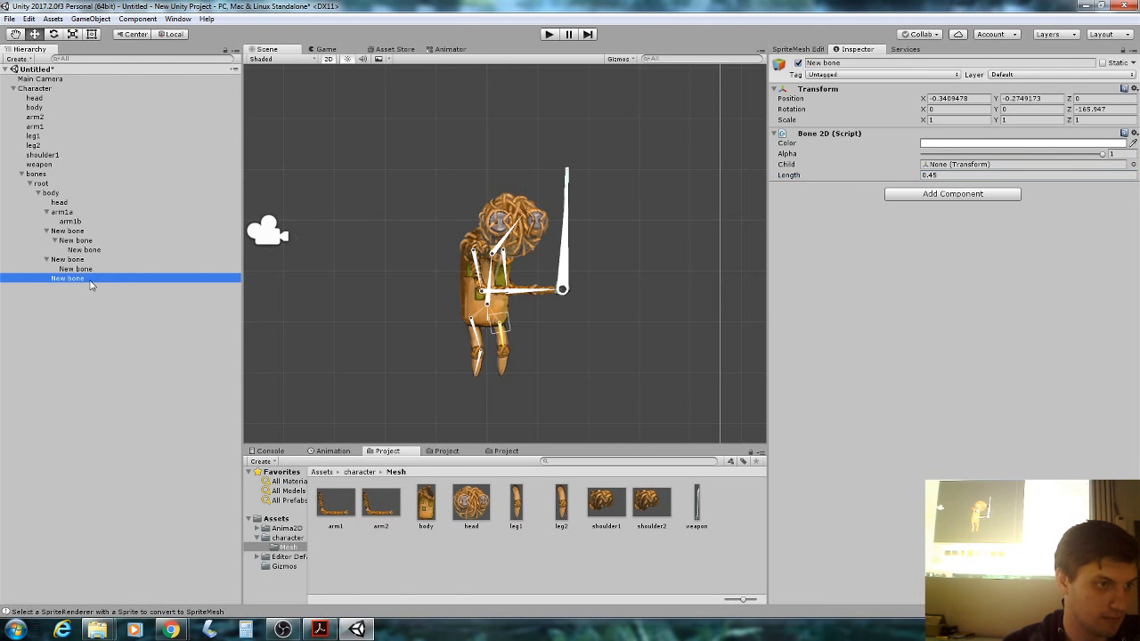
right_click(81, 280)
click(49, 282)
right_click(70, 283)
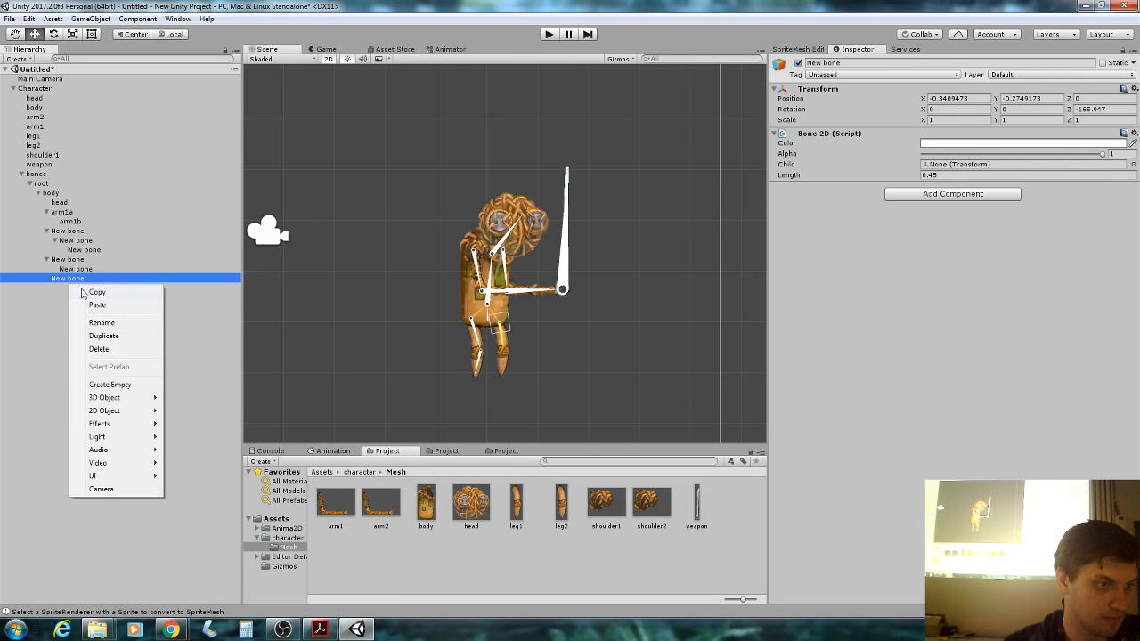
mouse_move(134, 410)
click(200, 436)
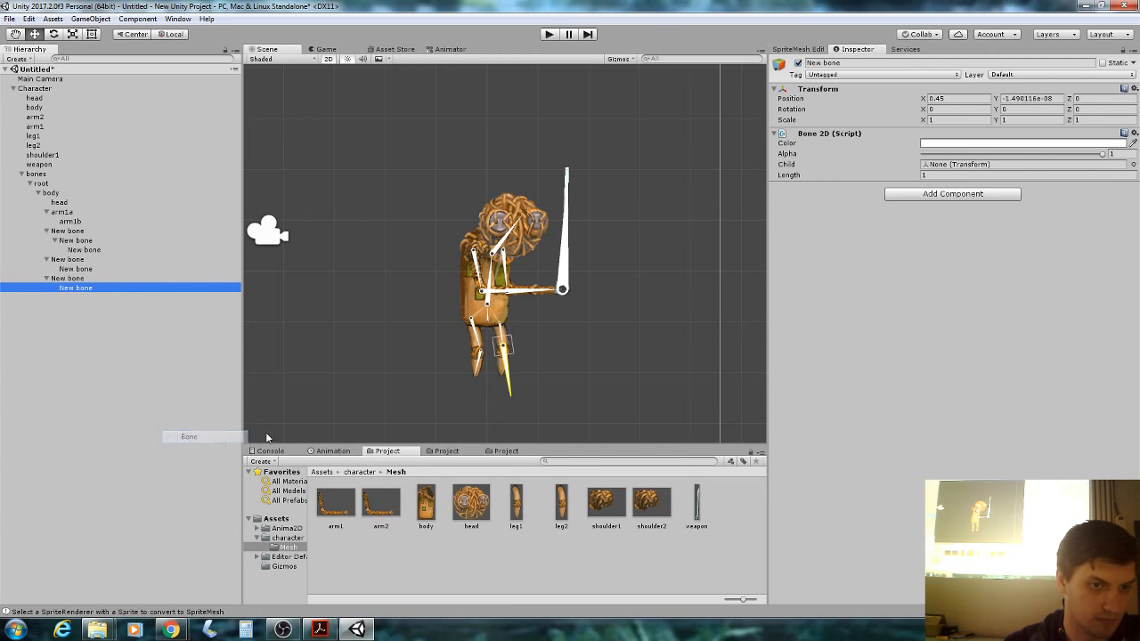
drag(508, 390, 503, 397)
drag(791, 175, 776, 178)
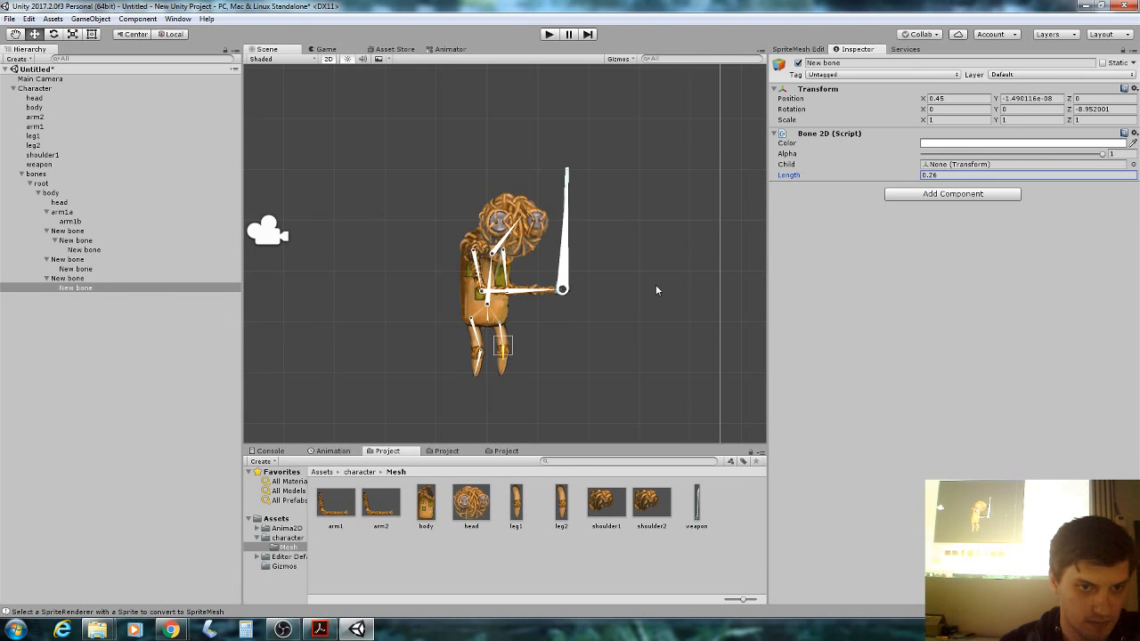
scroll(571, 282, up, 2)
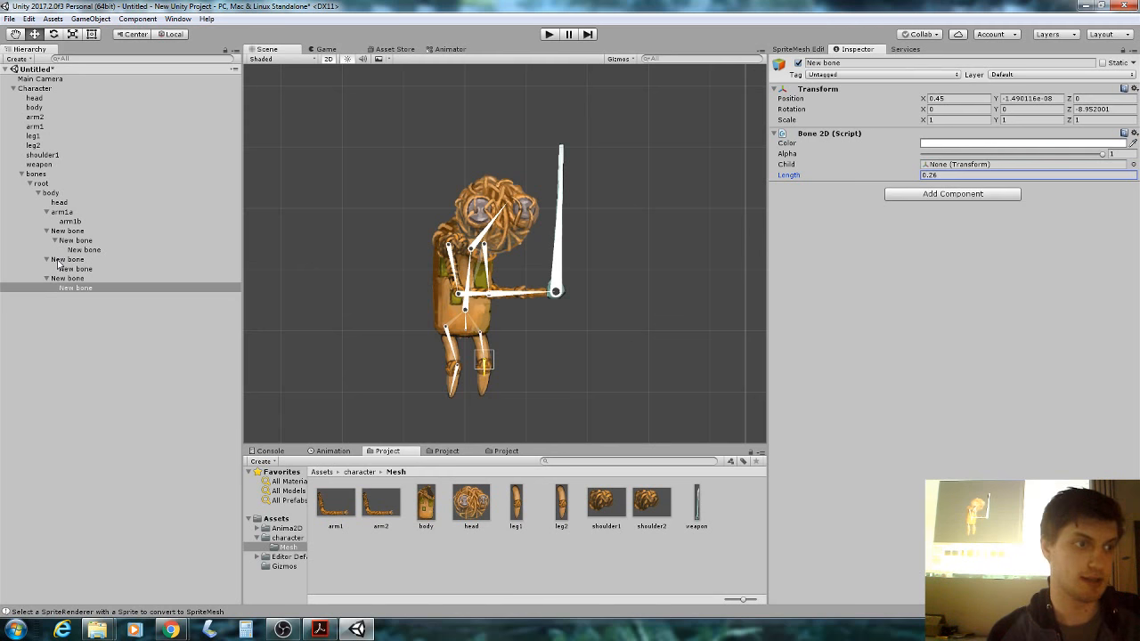
Rename the second arm's bones to arm2a and arm2b, and the bone under arm2b to weapon.
click(93, 232)
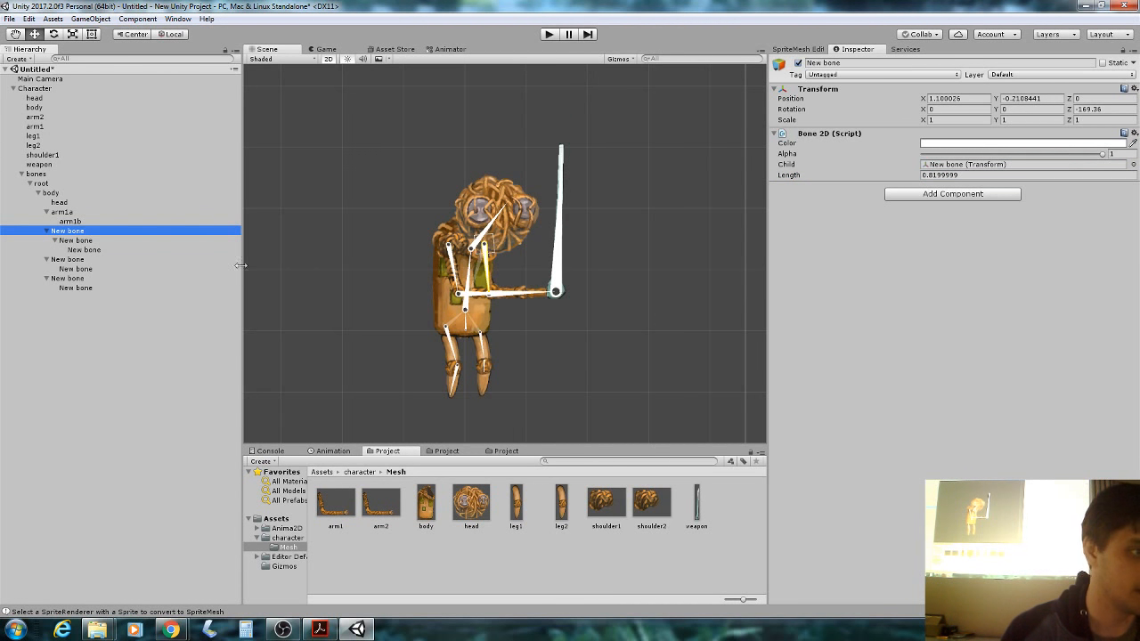
click(852, 62)
text(arm2a)
key(Return)
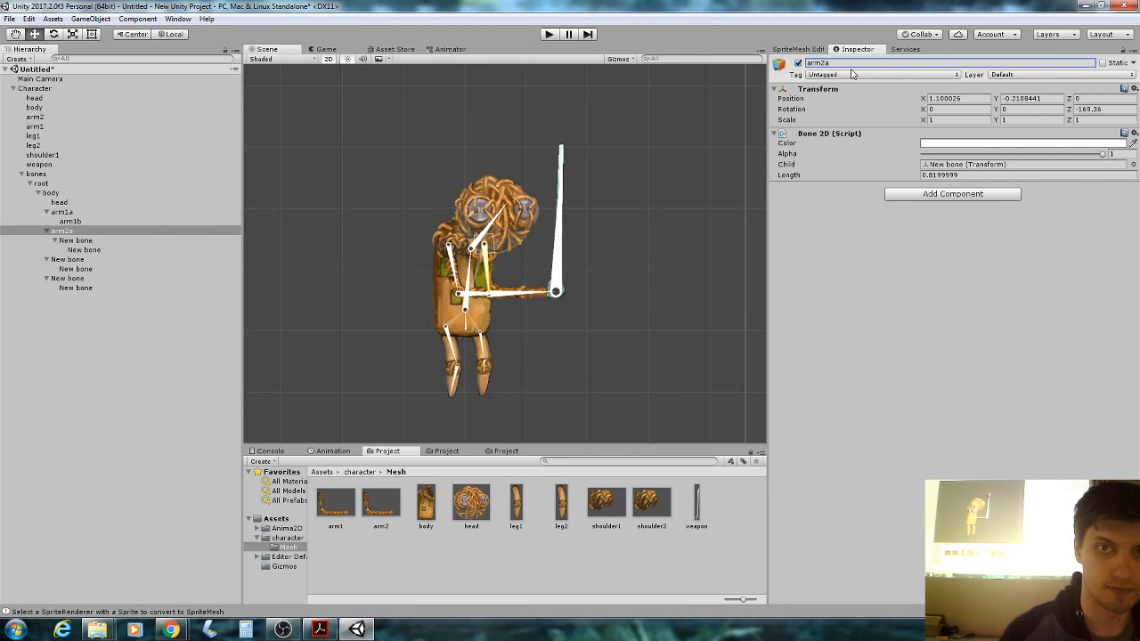
click(125, 241)
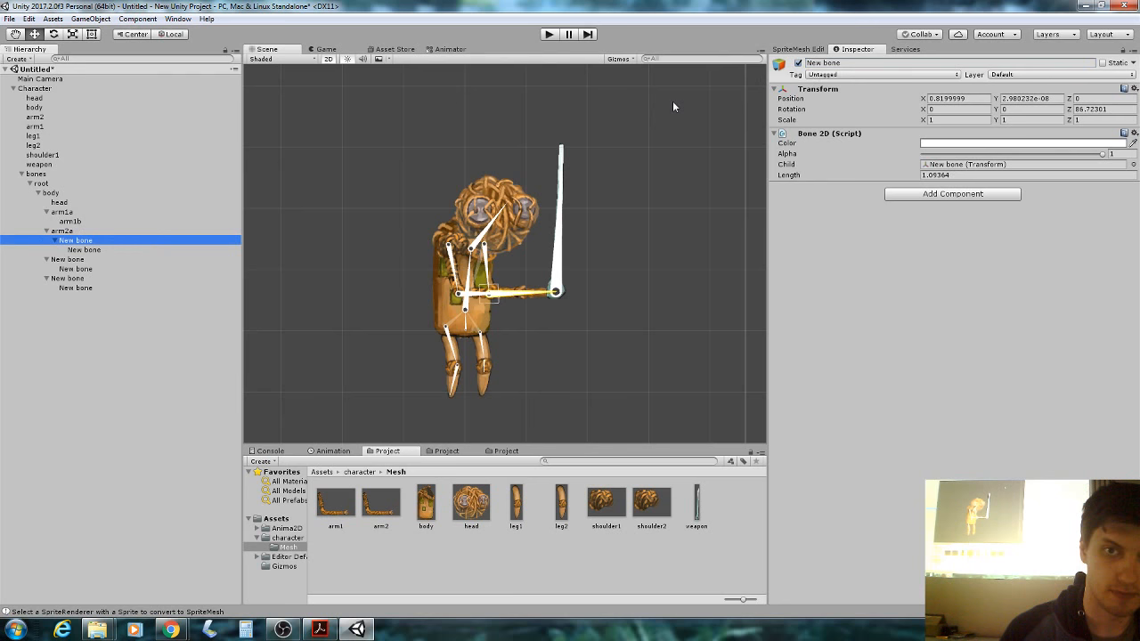
click(806, 62)
text(a)
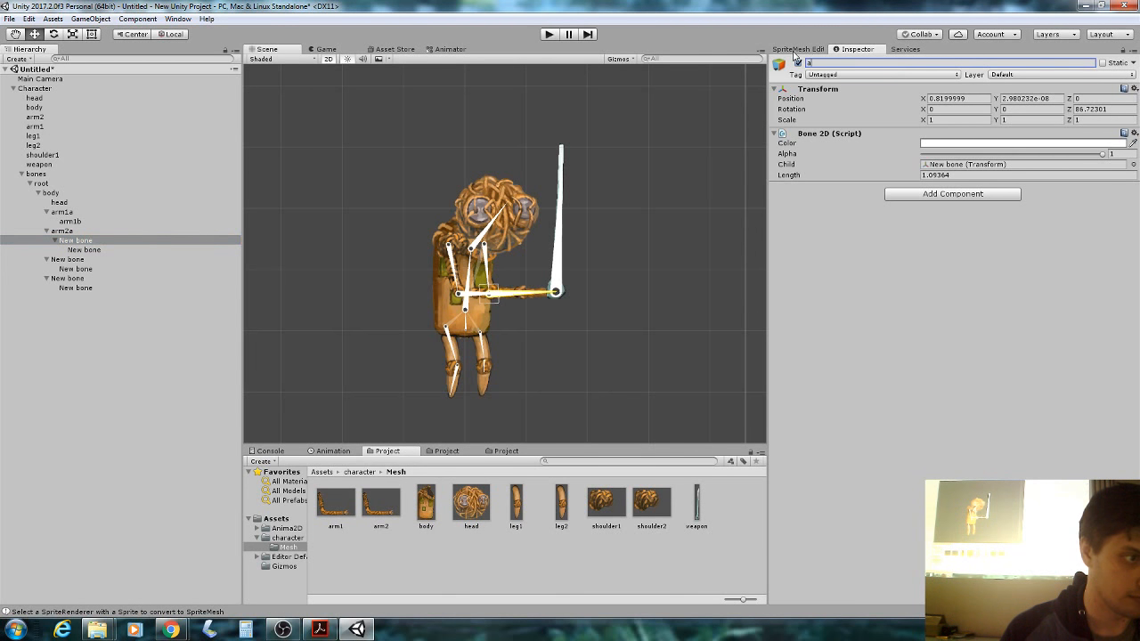
text(rm2b)
key(Return)
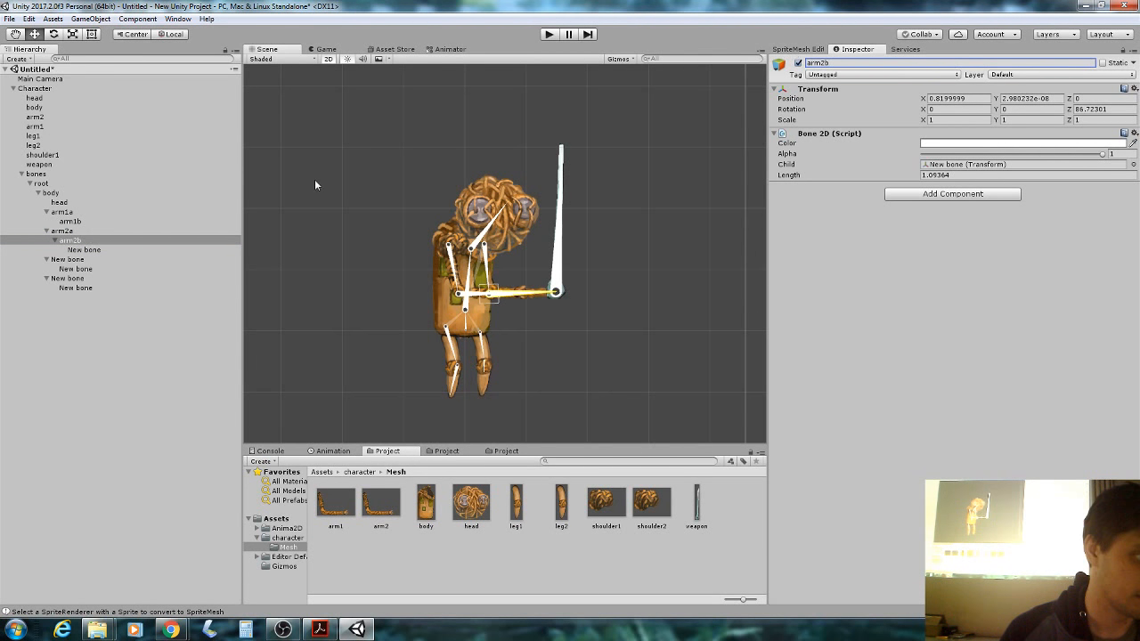
click(156, 259)
click(154, 250)
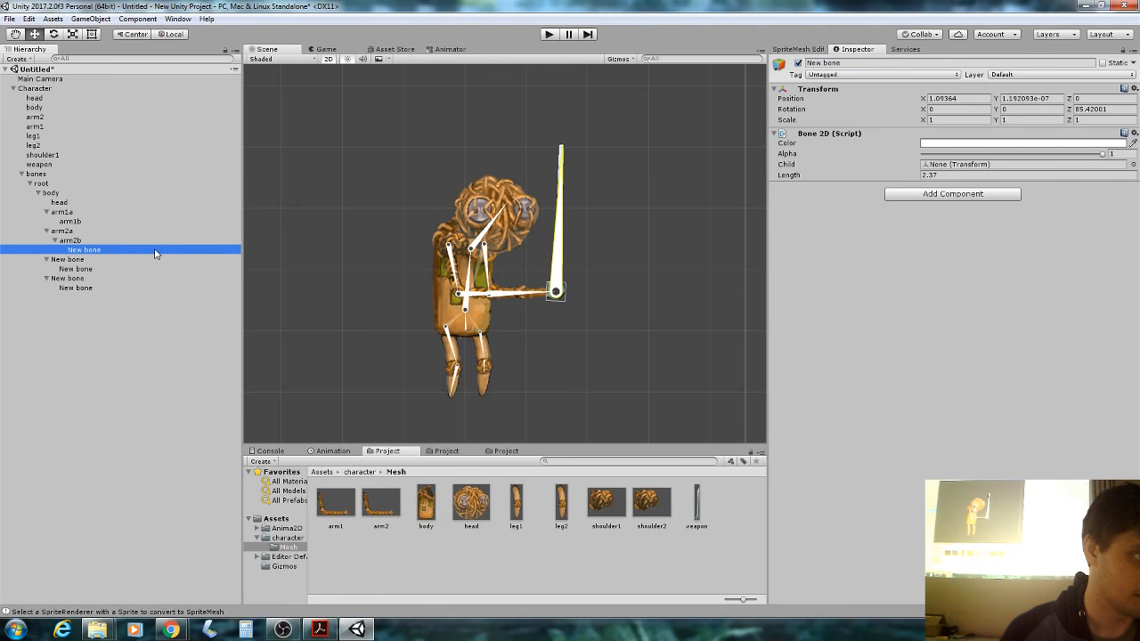
click(850, 63)
text(weapo)
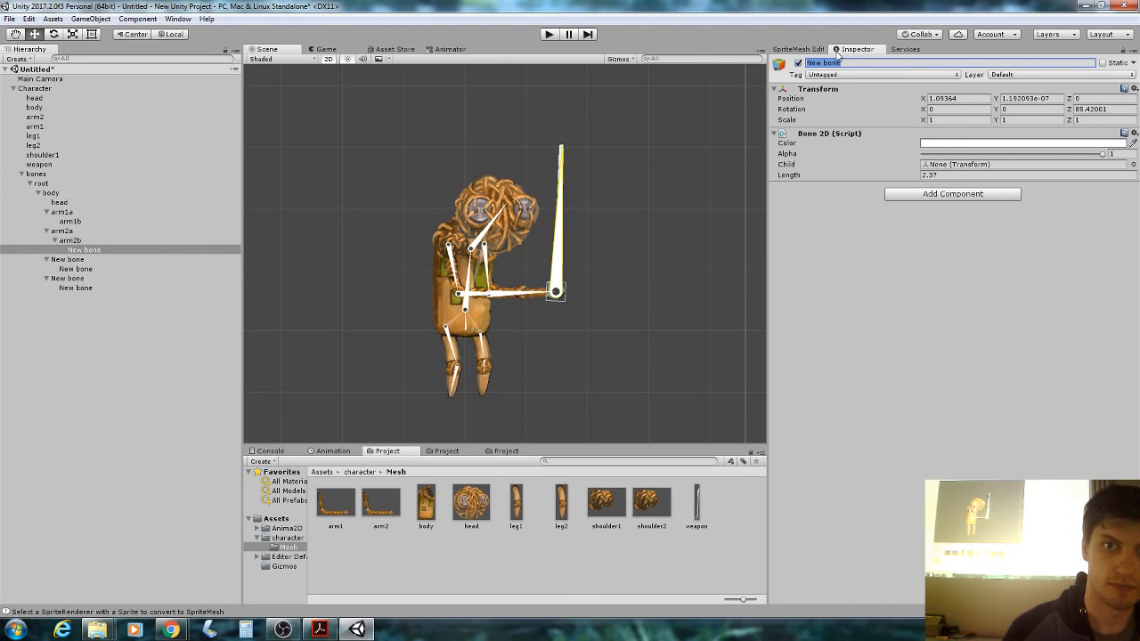
text(n)
key(Return)
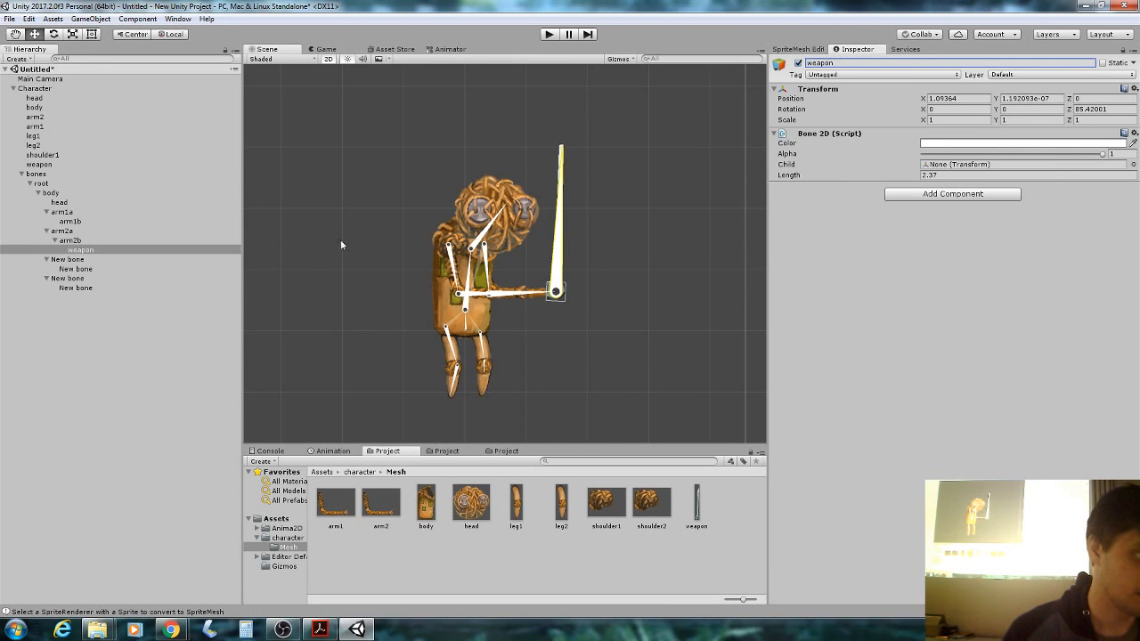
Rename the first leg's upper and lower bones to leg1a and leg1b.
click(76, 260)
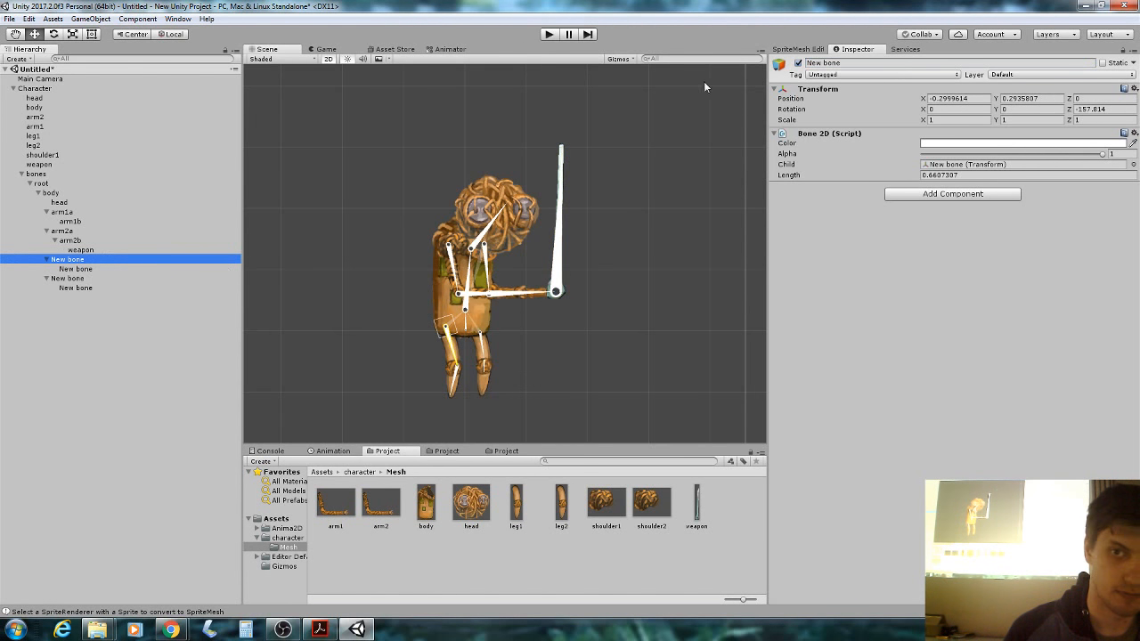
click(848, 63)
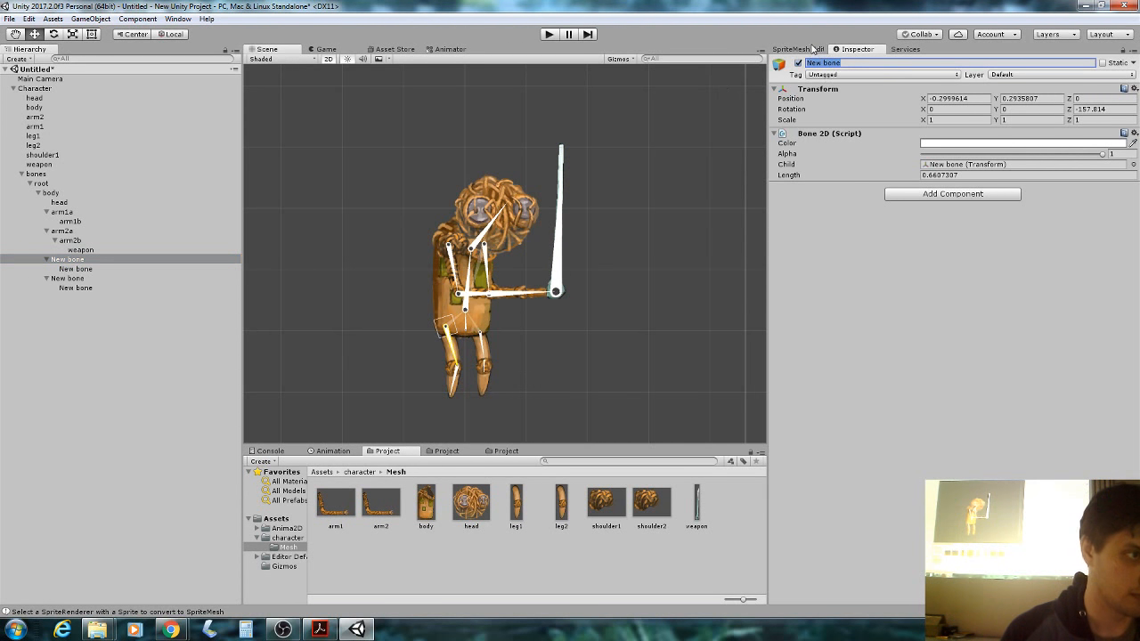
key(BackSpace)
text(leg1a)
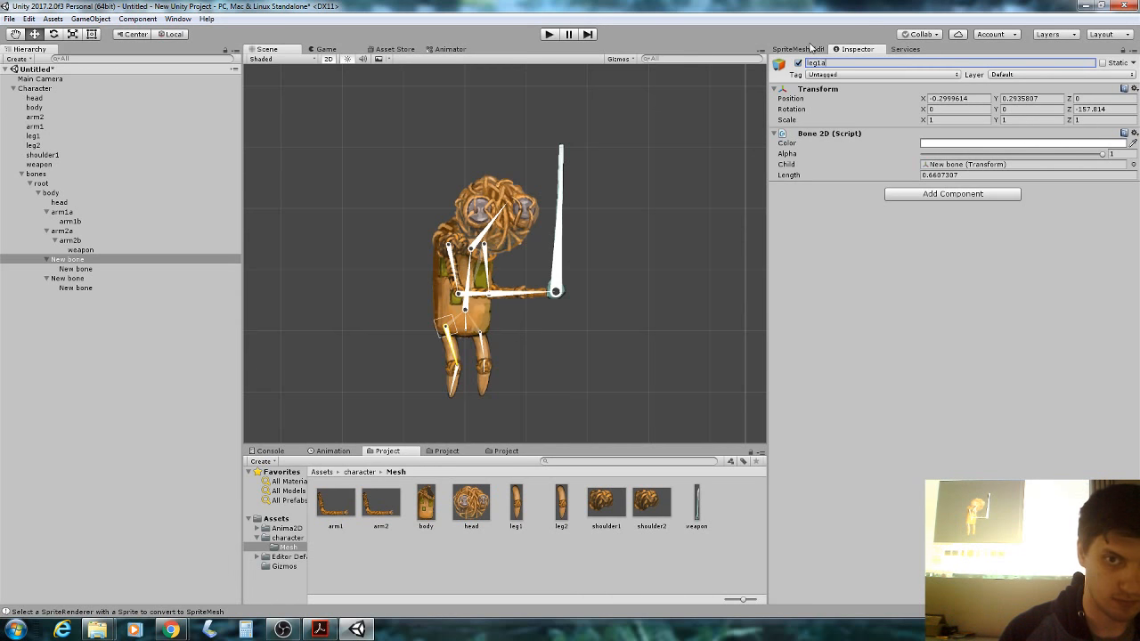
key(Return)
click(145, 267)
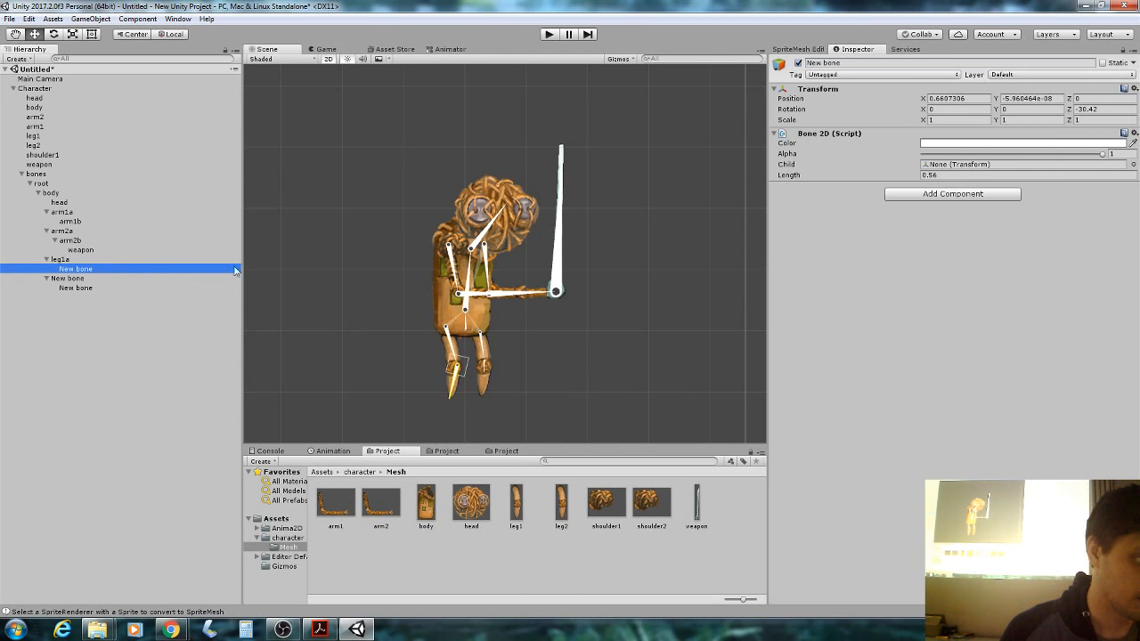
click(828, 63)
text(le)
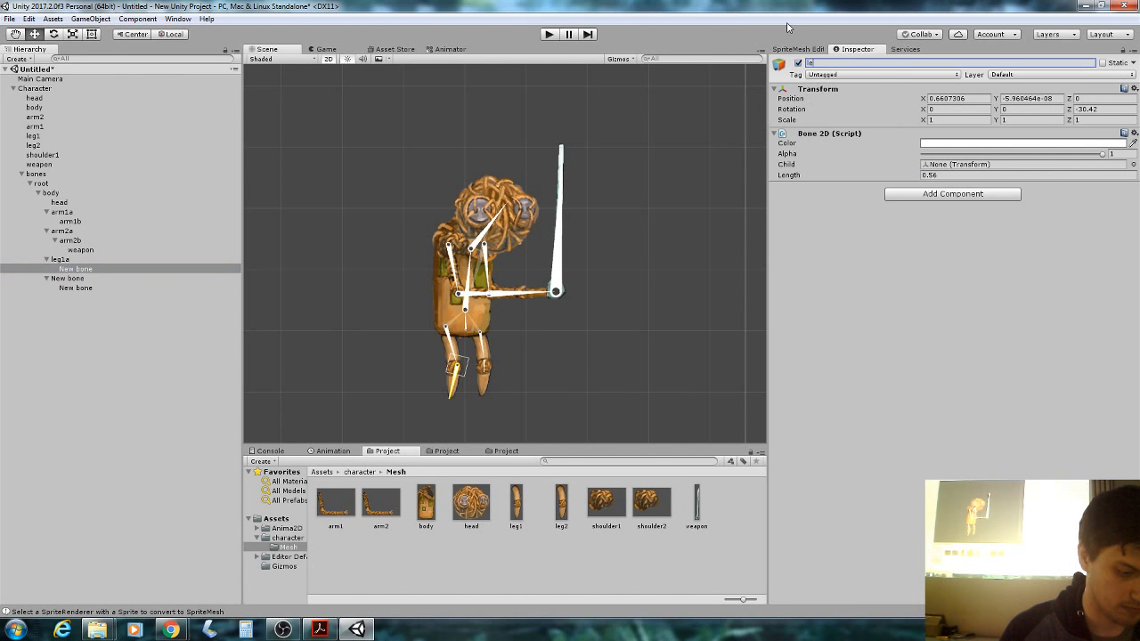
text(g1b)
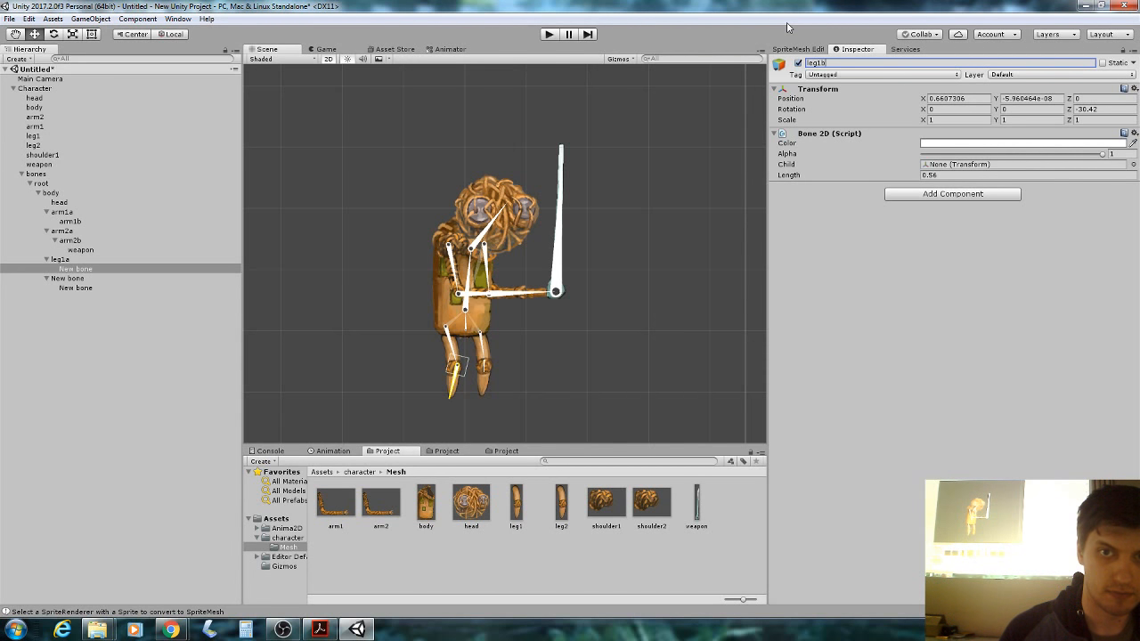
key(Return)
Rename the second leg's upper and lower bones to leg2a and leg2b.
click(67, 278)
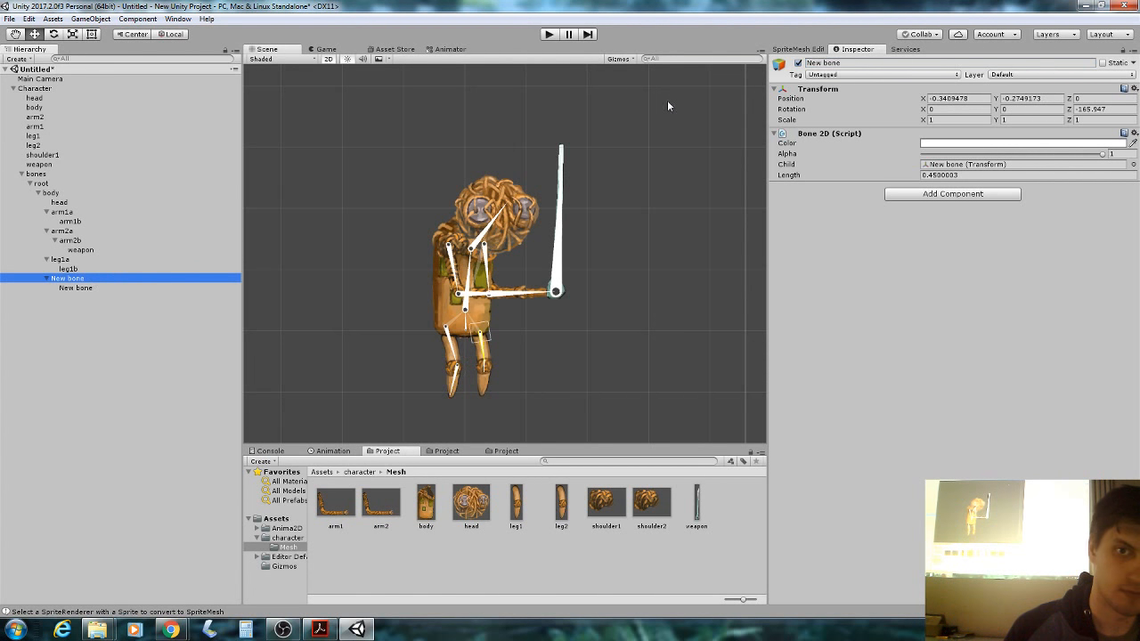
click(828, 64)
text(leg2a)
key(Return)
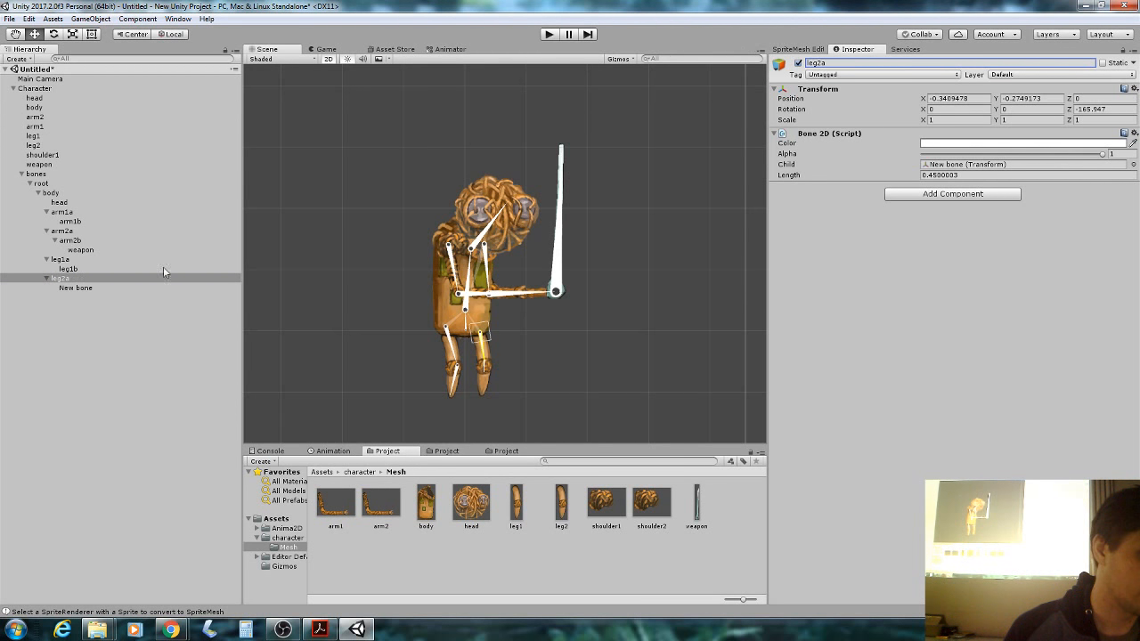
click(136, 289)
click(829, 64)
text(leg2b)
key(Return)
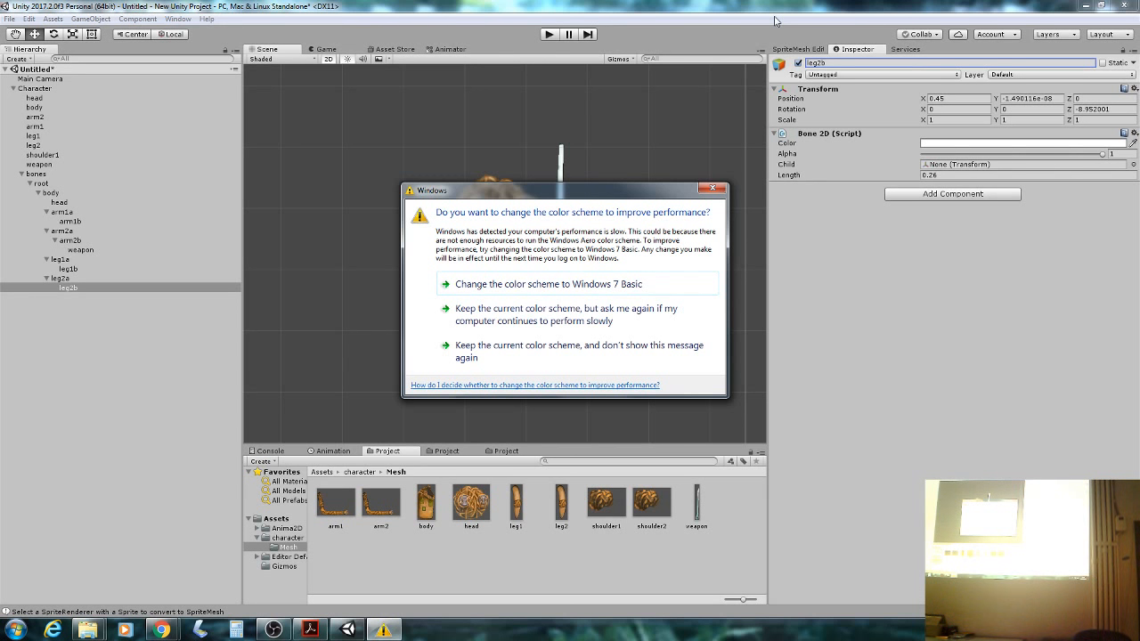
Close the Windows colour-scheme warning with Esc to return to Unity.
key(Escape)
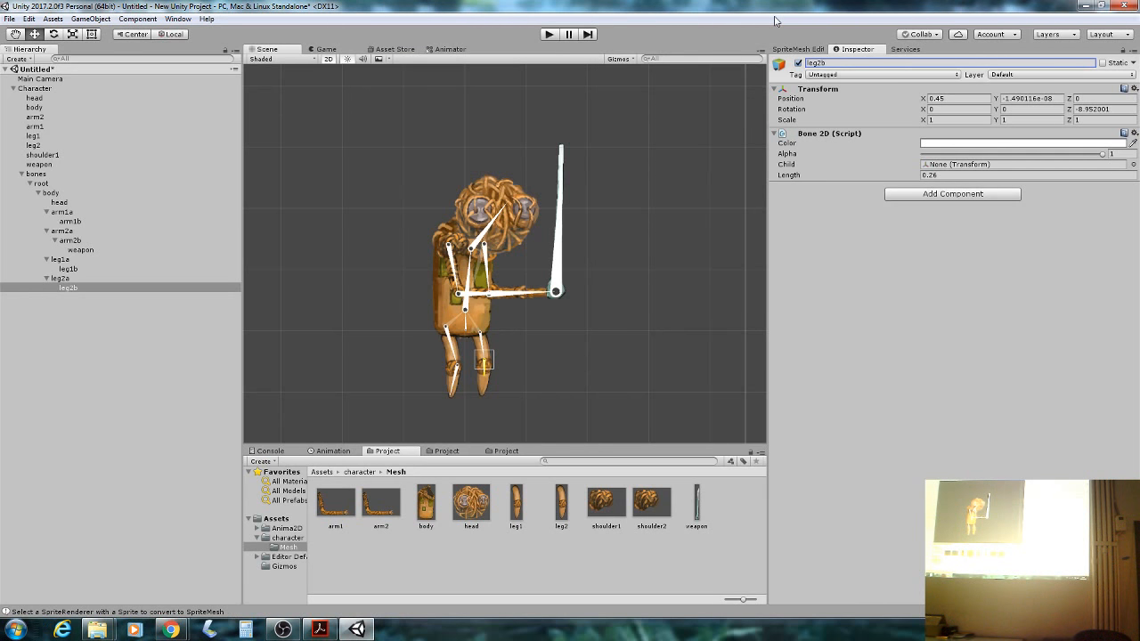
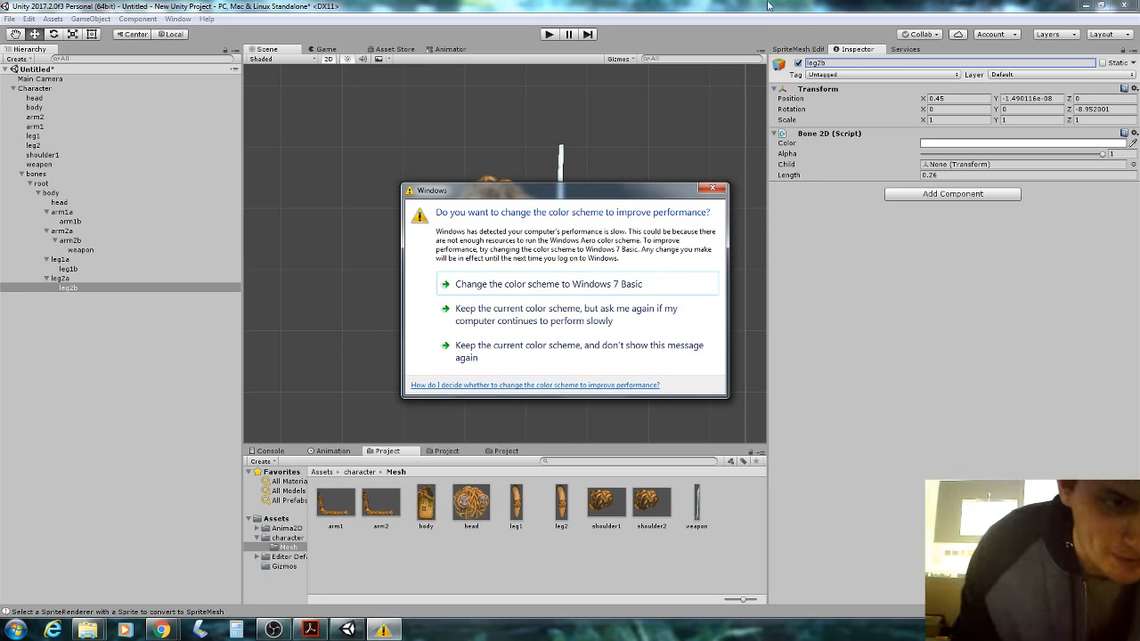
Dismiss the Windows colour-scheme prompt for good and bring up the workshop slides in Acrobat.
click(710, 188)
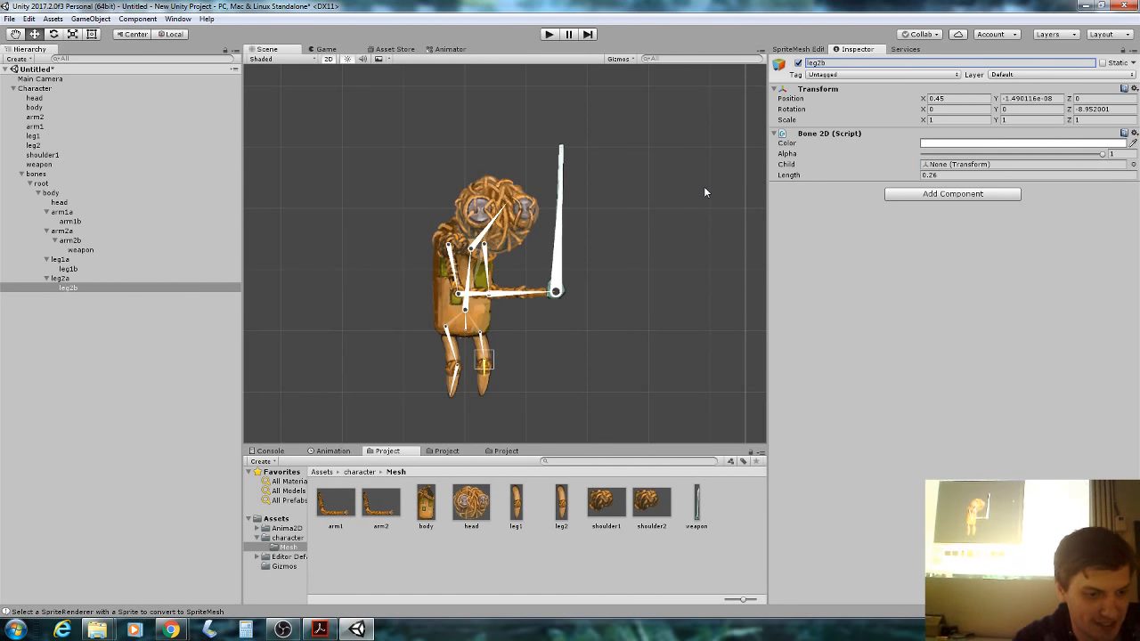
click(320, 629)
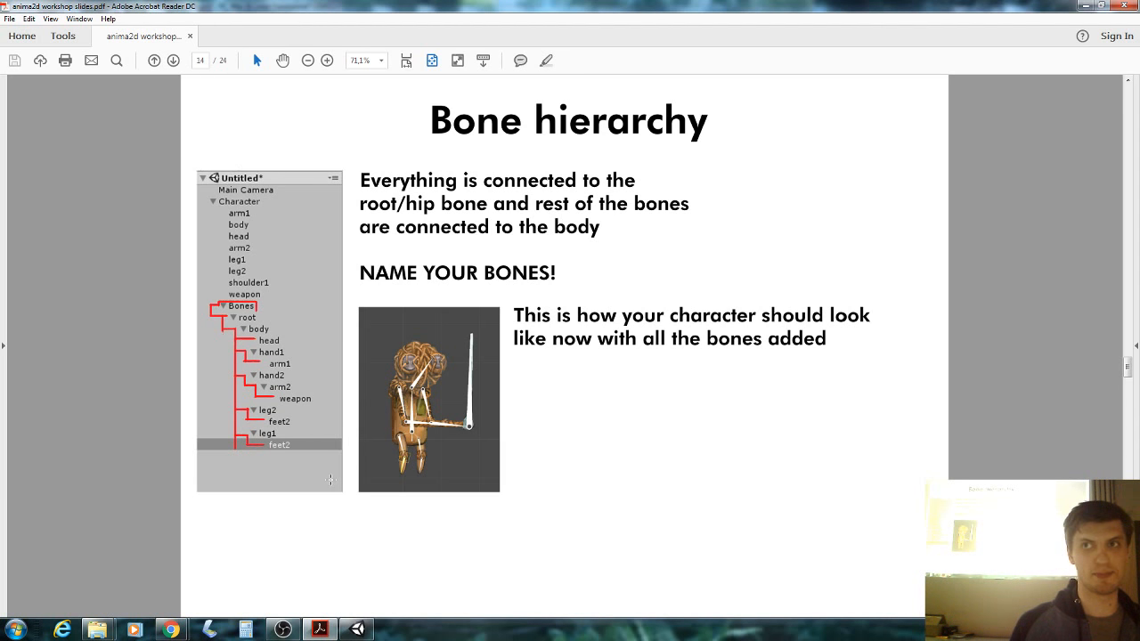
Advance to slide 15, 'Binding Bones', then go back to Unity and select the head mesh.
key(Page_Down)
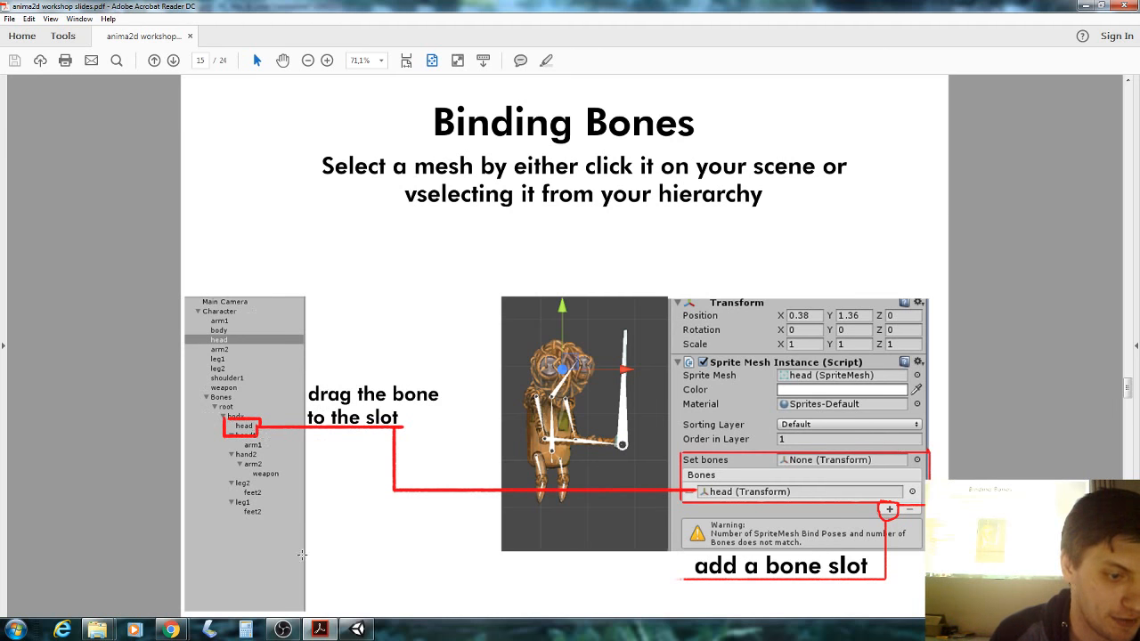
click(359, 629)
click(72, 99)
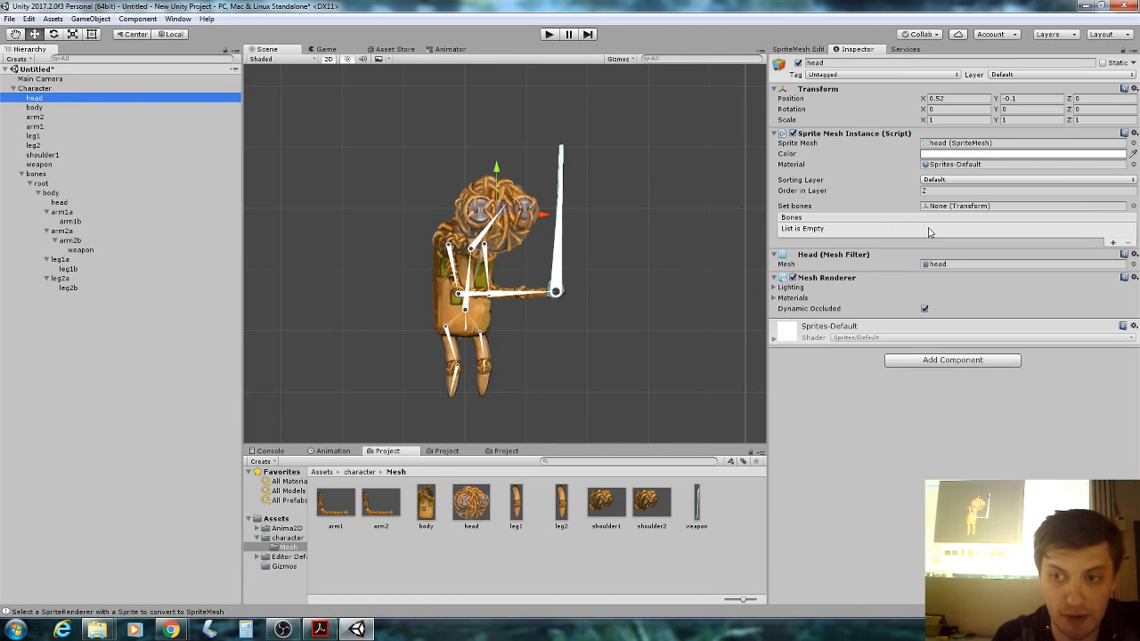
Add a Bones entry to the head and body meshes, filling them with the head and body bones.
click(1113, 243)
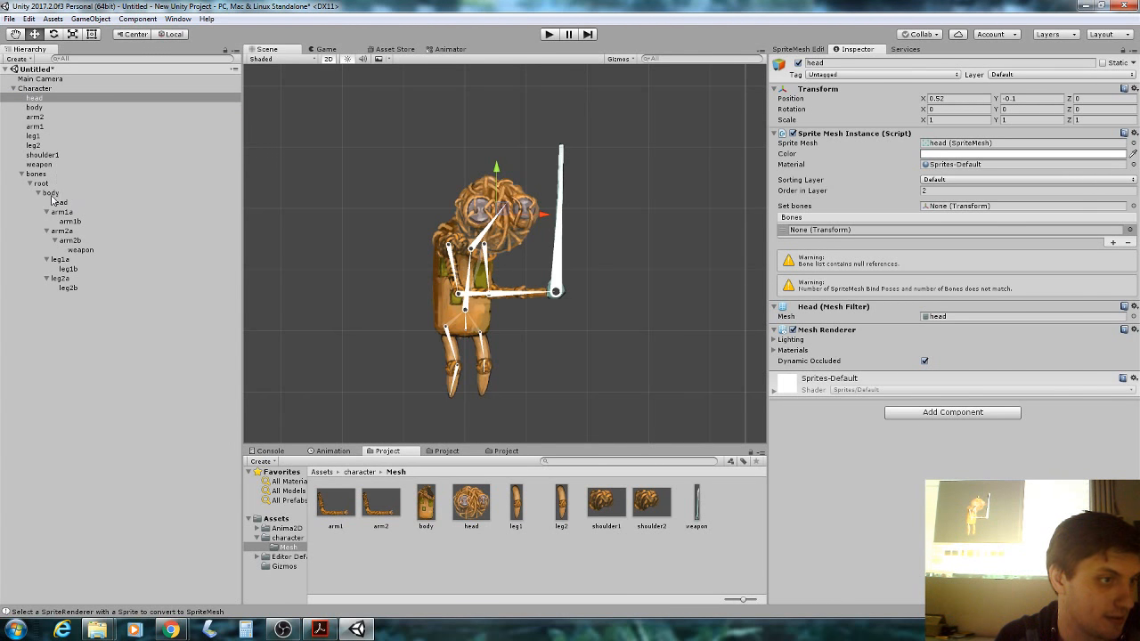
drag(67, 203, 829, 235)
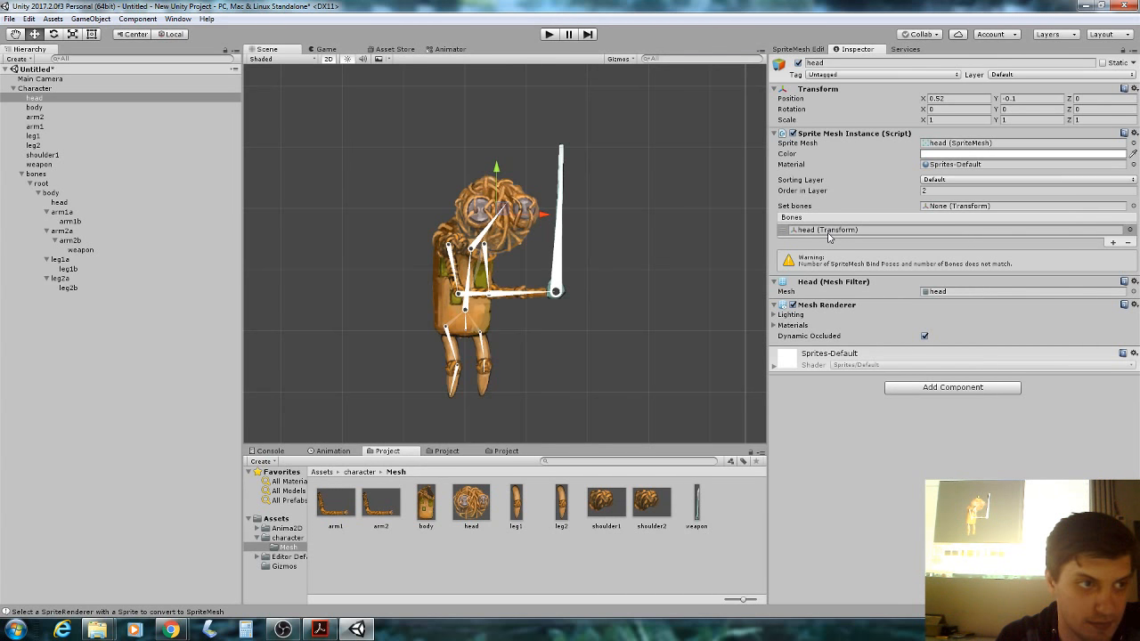
click(46, 109)
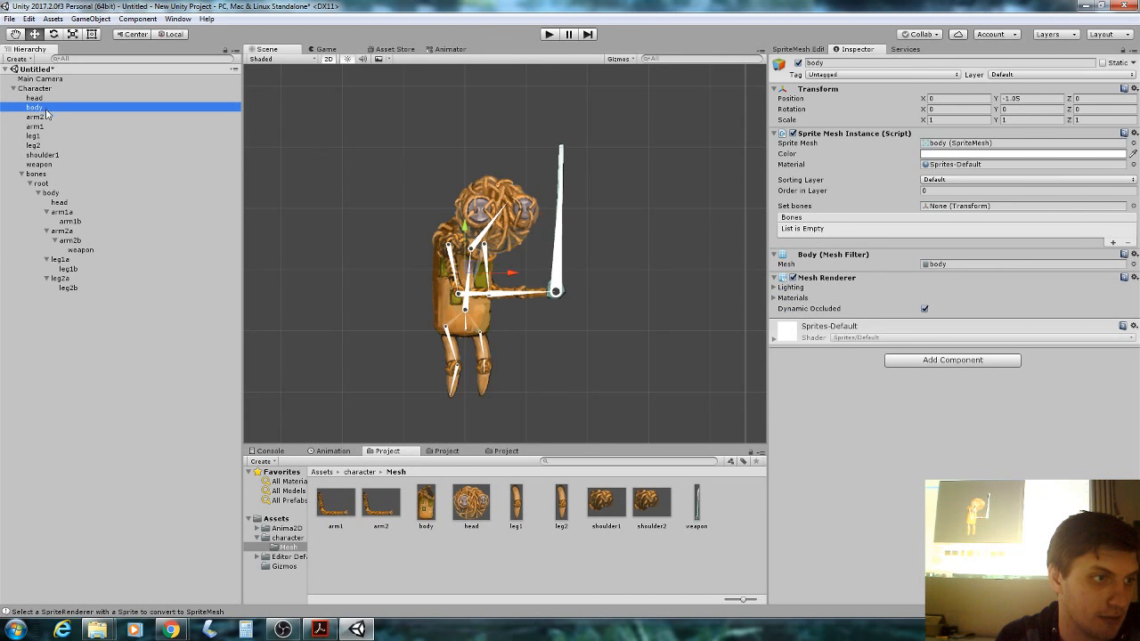
click(1112, 243)
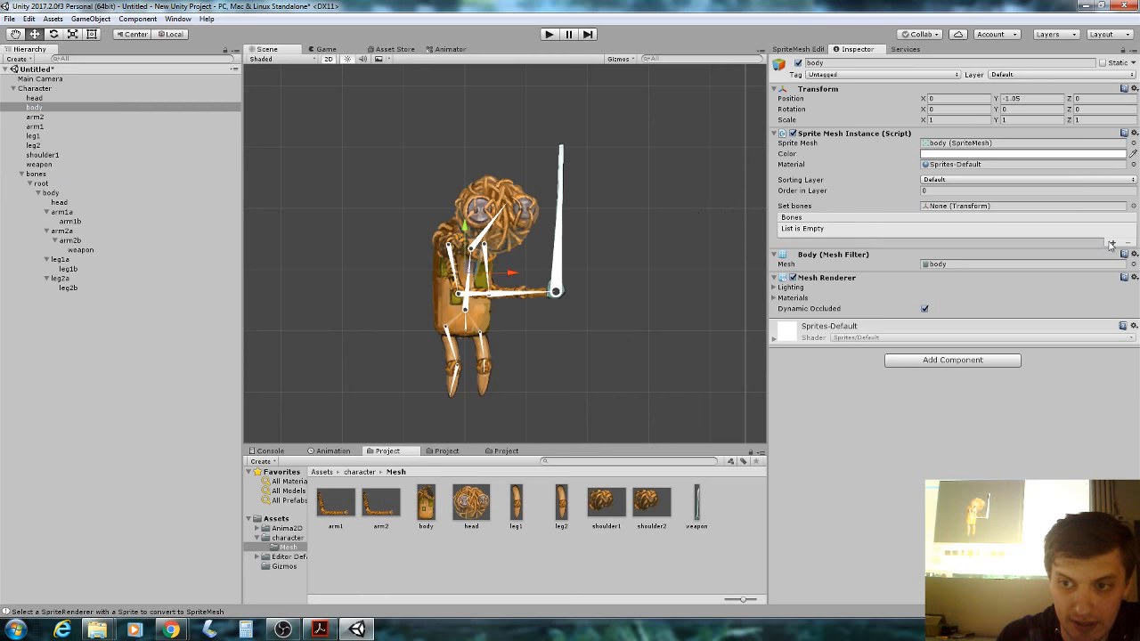
drag(60, 194, 903, 234)
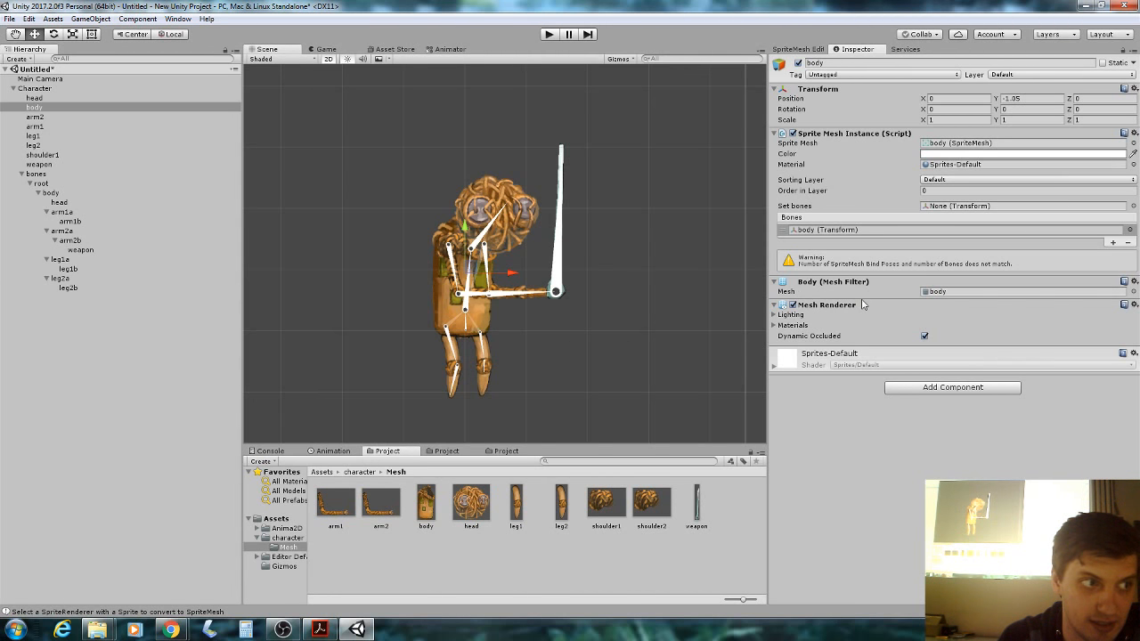
Put the head bone back into the head sprite mesh's Bones entry.
click(99, 99)
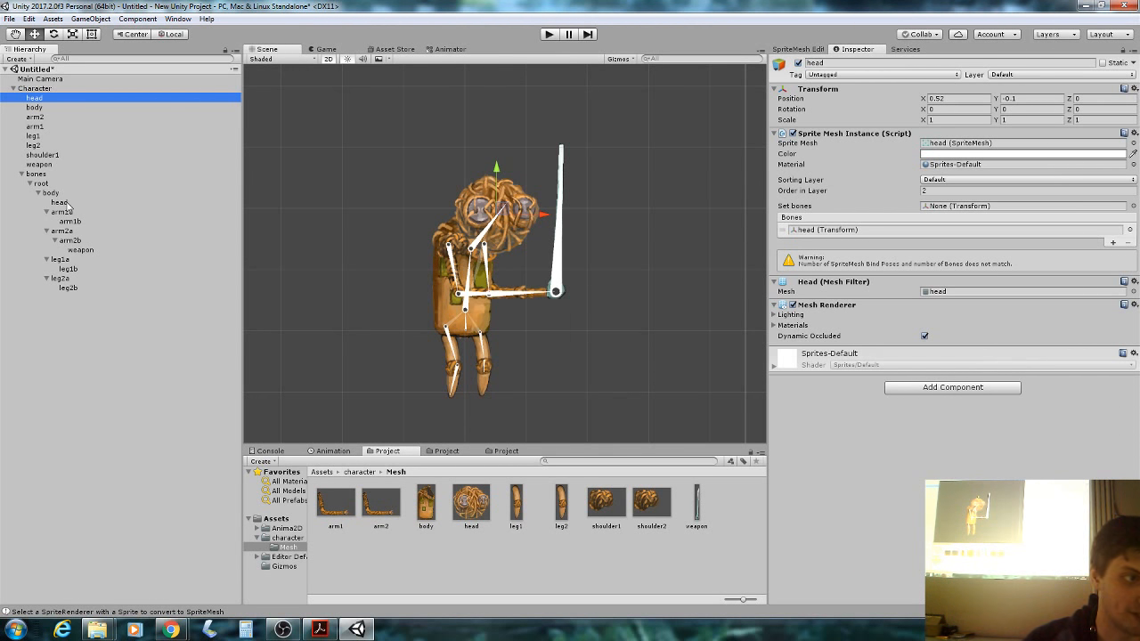
drag(67, 204, 632, 214)
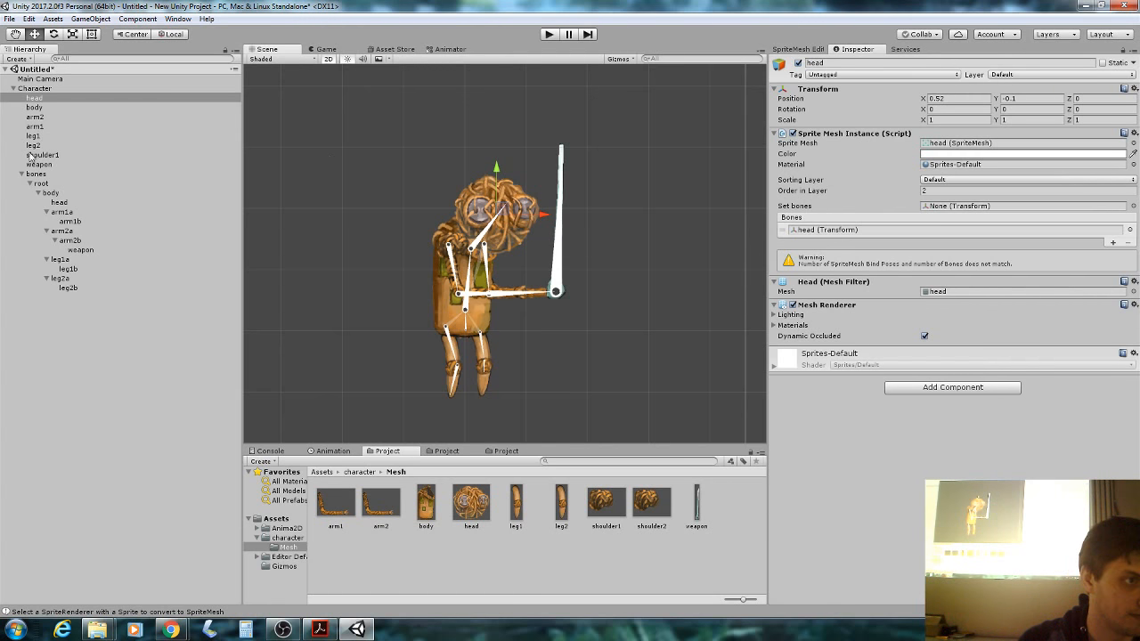
click(49, 116)
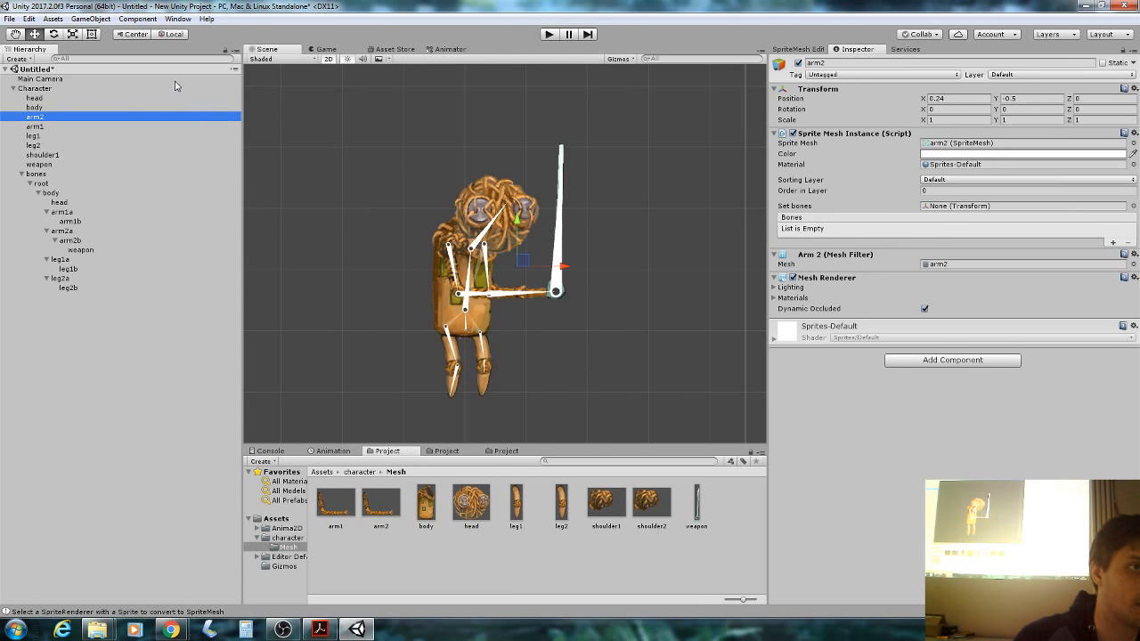
Give the arm2 sprite mesh two Bones entries filled with arm2a and arm2b.
click(1113, 243)
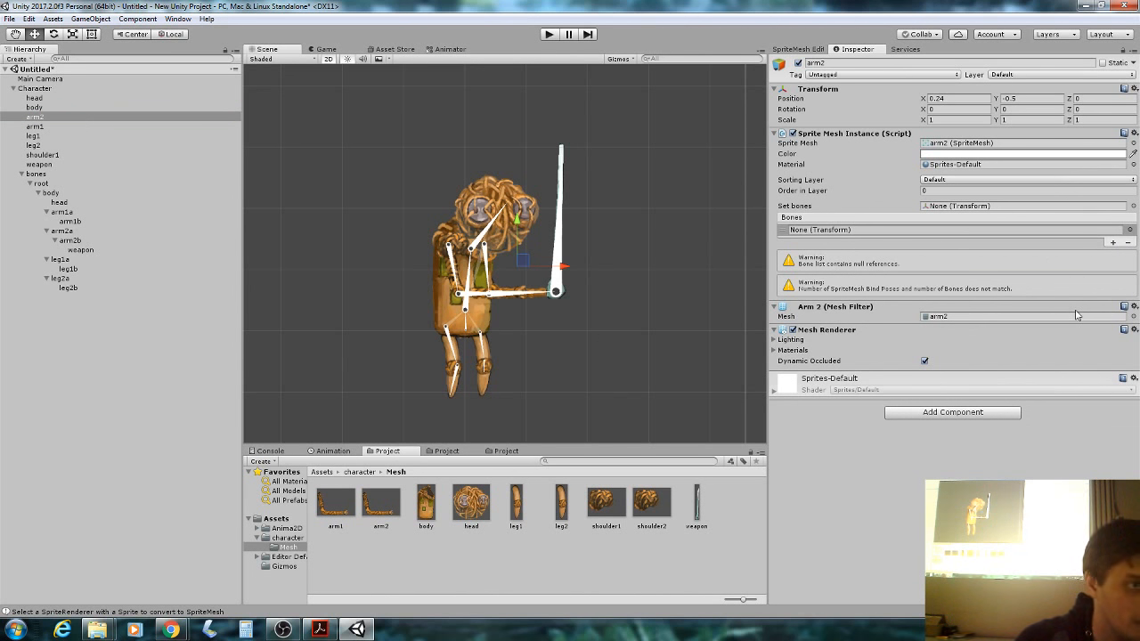
click(1114, 243)
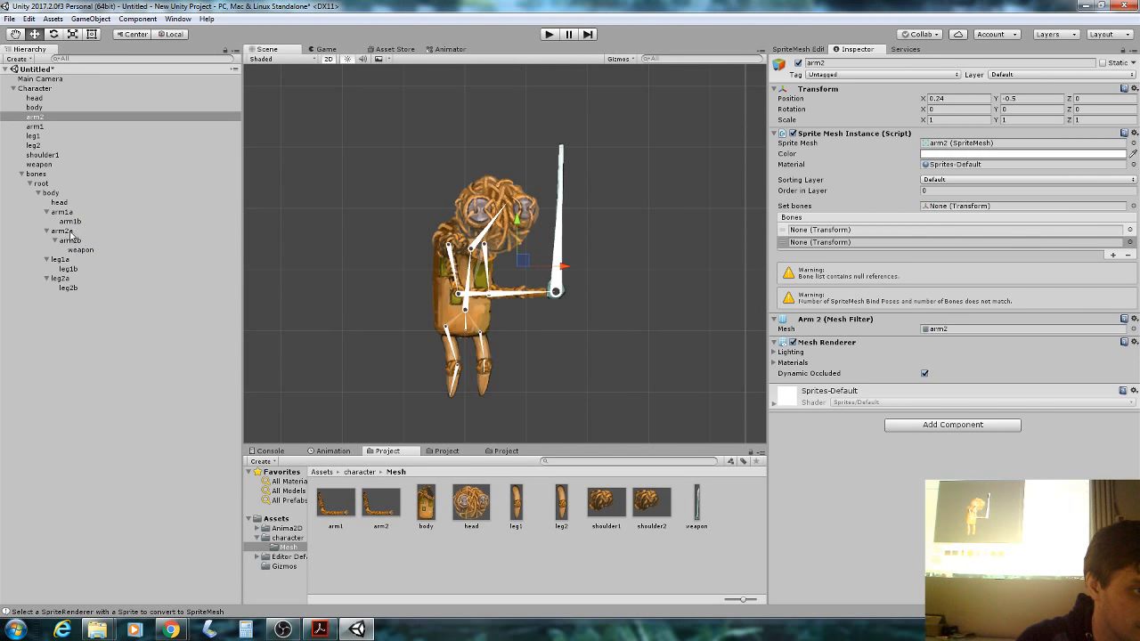
drag(262, 243, 816, 232)
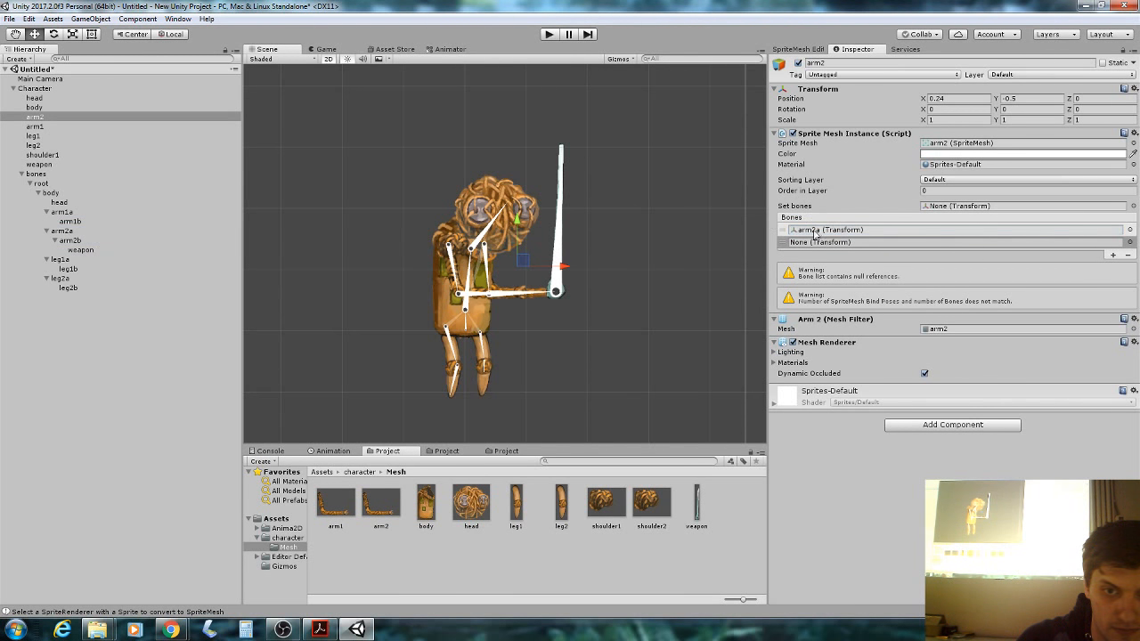
drag(80, 241, 812, 242)
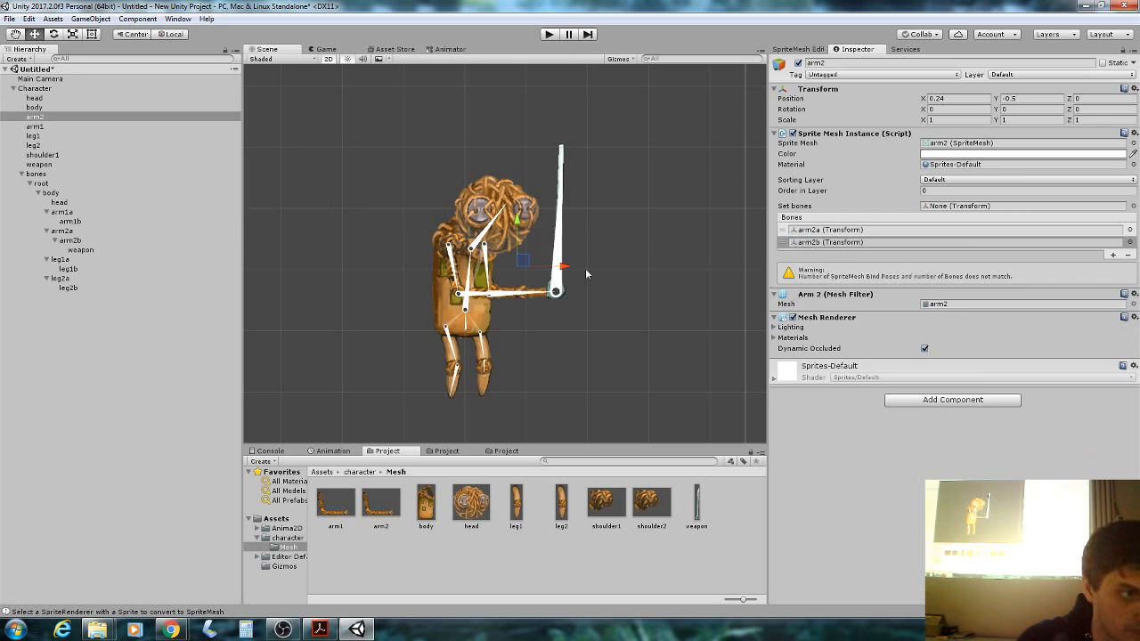
Assign the arm1a bone chain to the arm1 mesh, binding arm1a and arm1b.
click(65, 127)
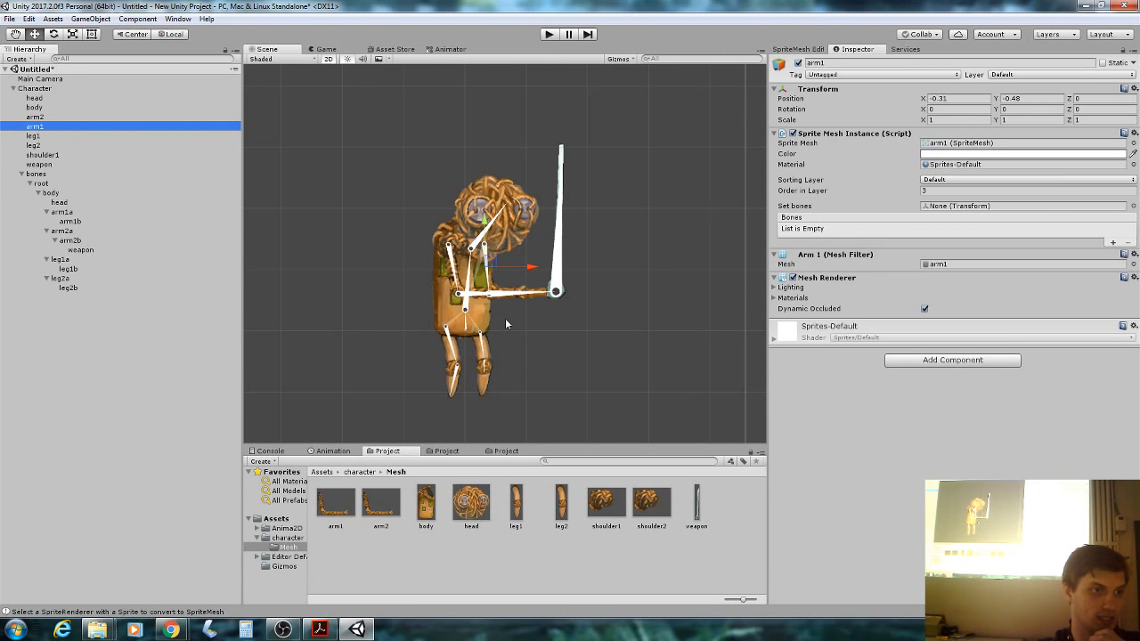
click(75, 214)
click(95, 215)
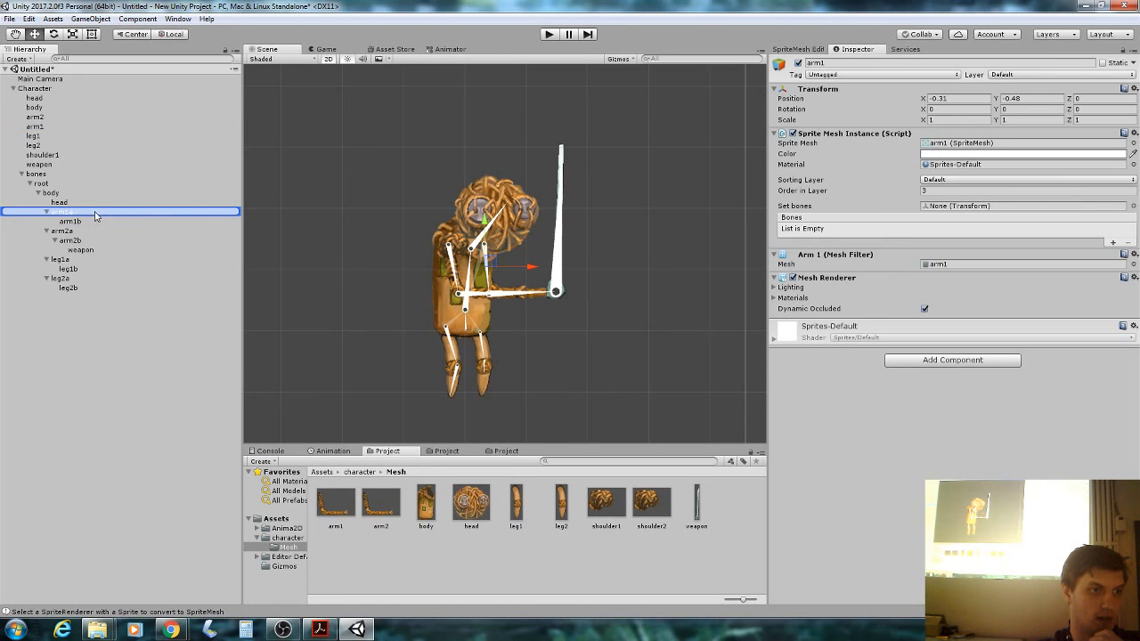
drag(60, 215, 966, 216)
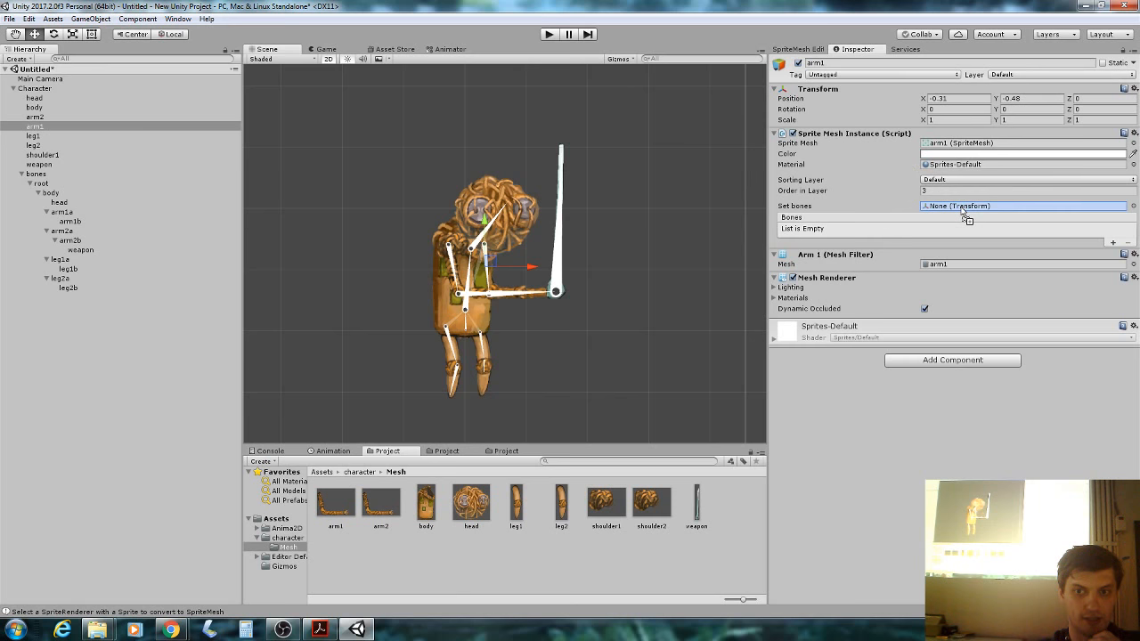
drag(966, 216, 964, 216)
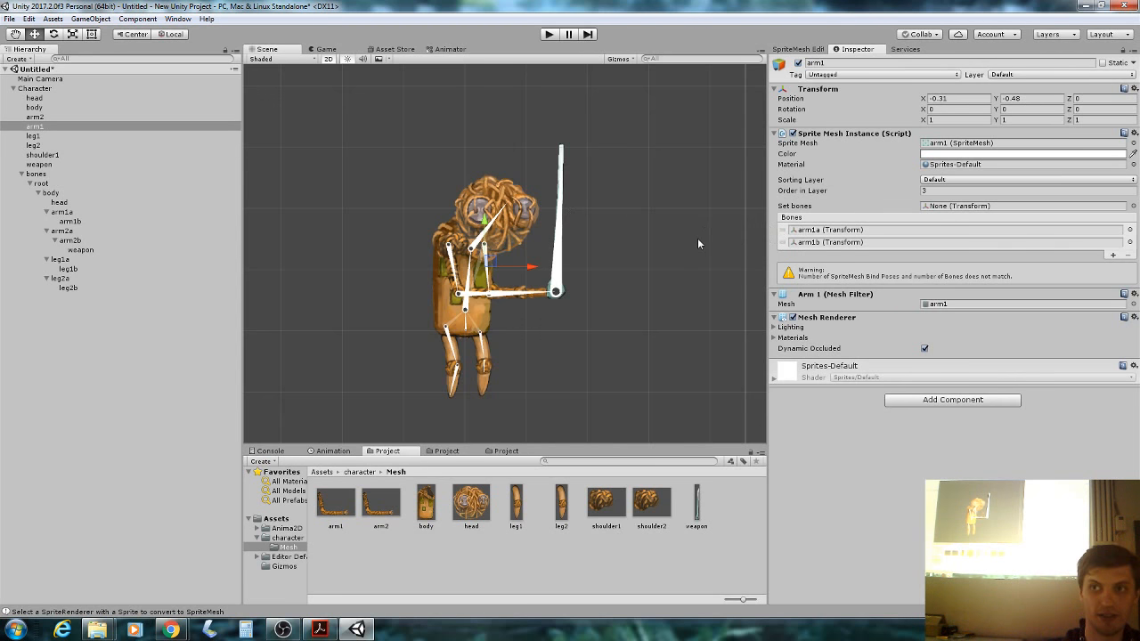
Bind leg1 to leg1a/leg1b and leg2 to leg2a/leg2b.
click(76, 135)
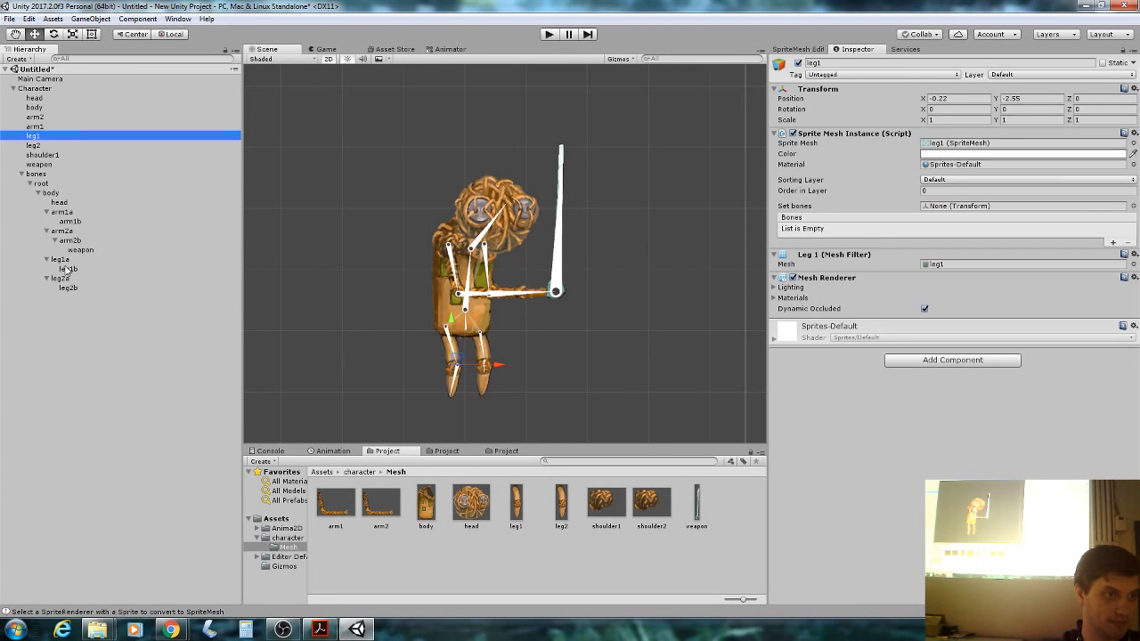
drag(65, 260, 950, 209)
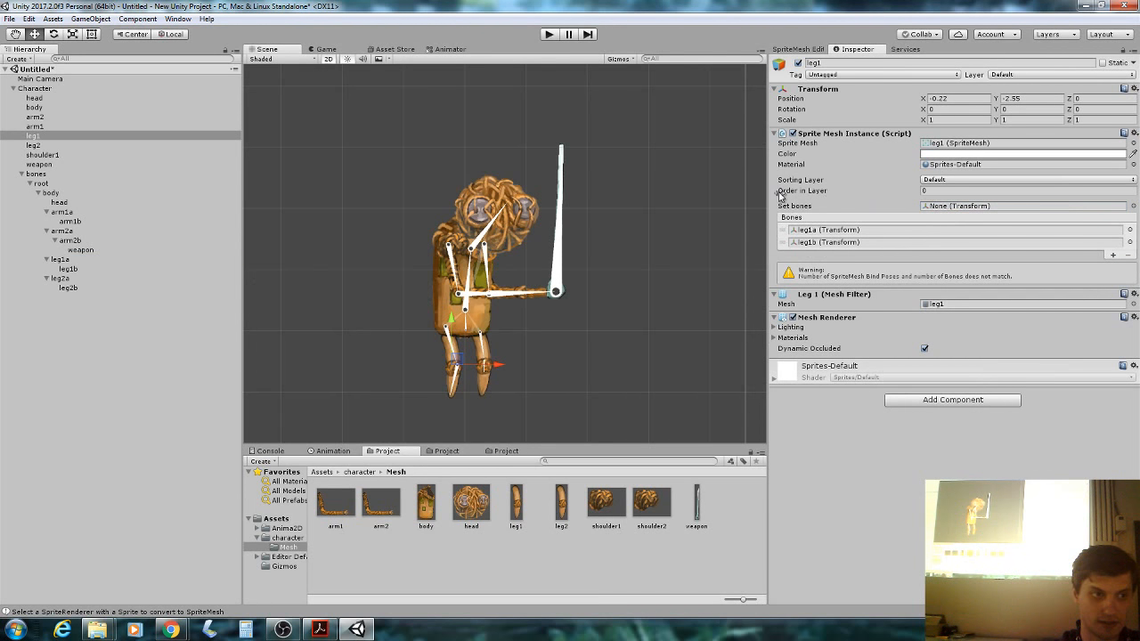
click(69, 146)
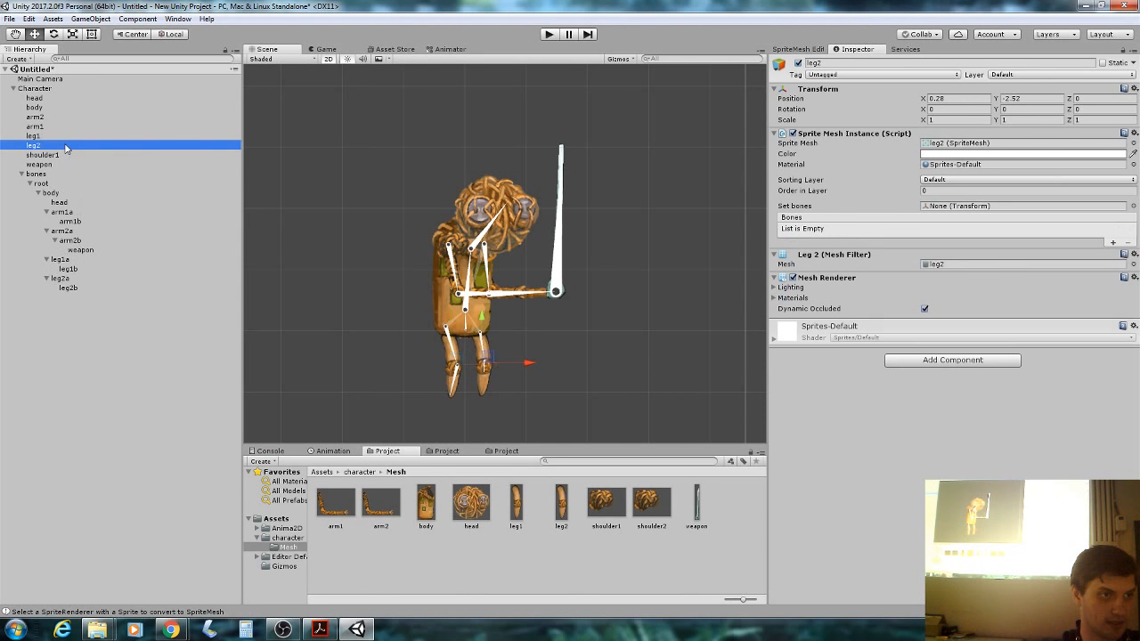
drag(68, 279, 959, 205)
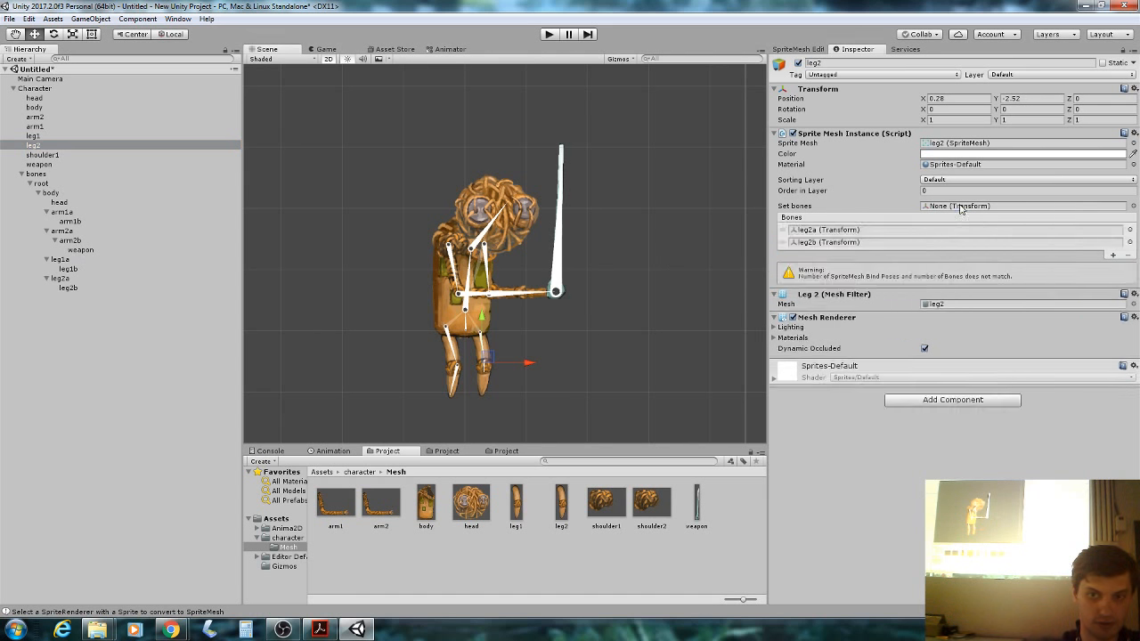
Bind shoulder1 to the arm1a chain, then remove arm1b so only arm1a remains.
click(56, 155)
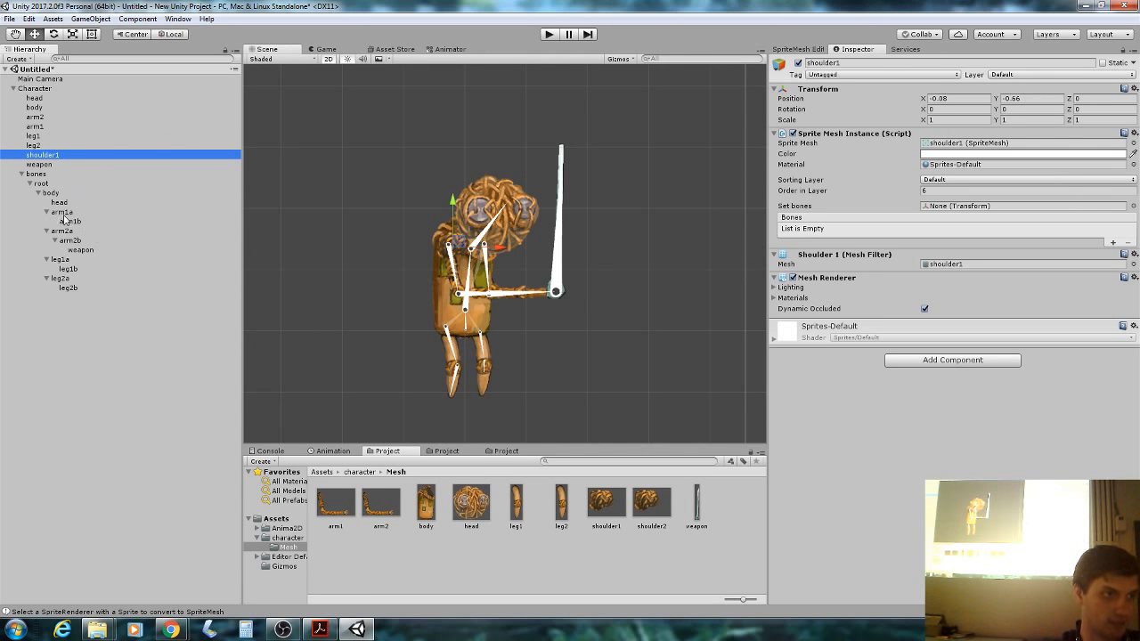
drag(65, 213, 969, 212)
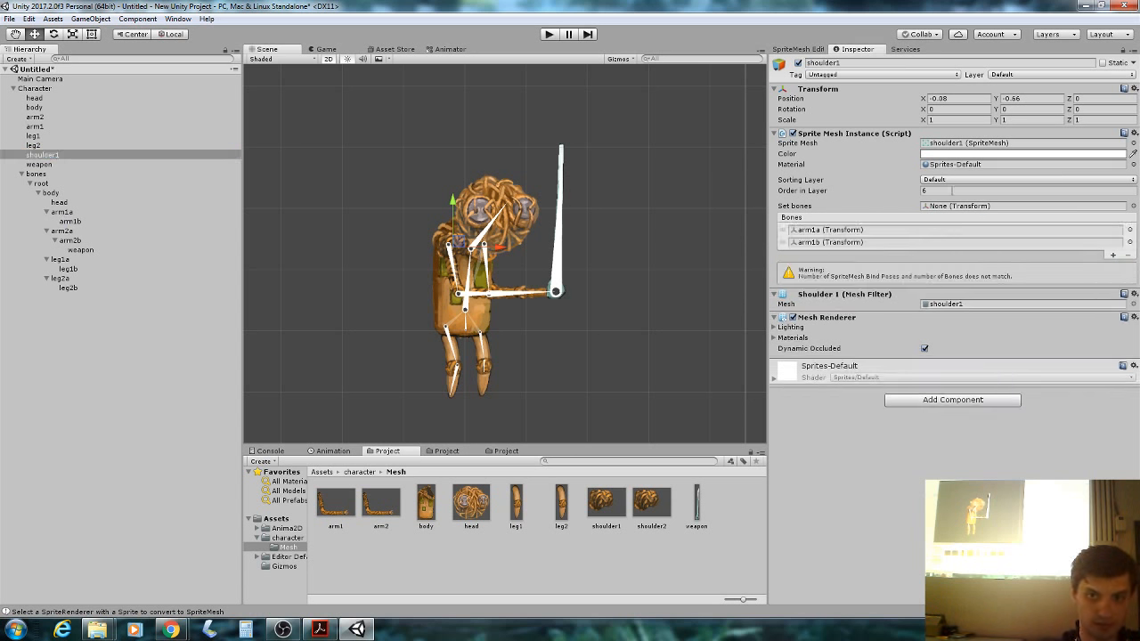
click(786, 245)
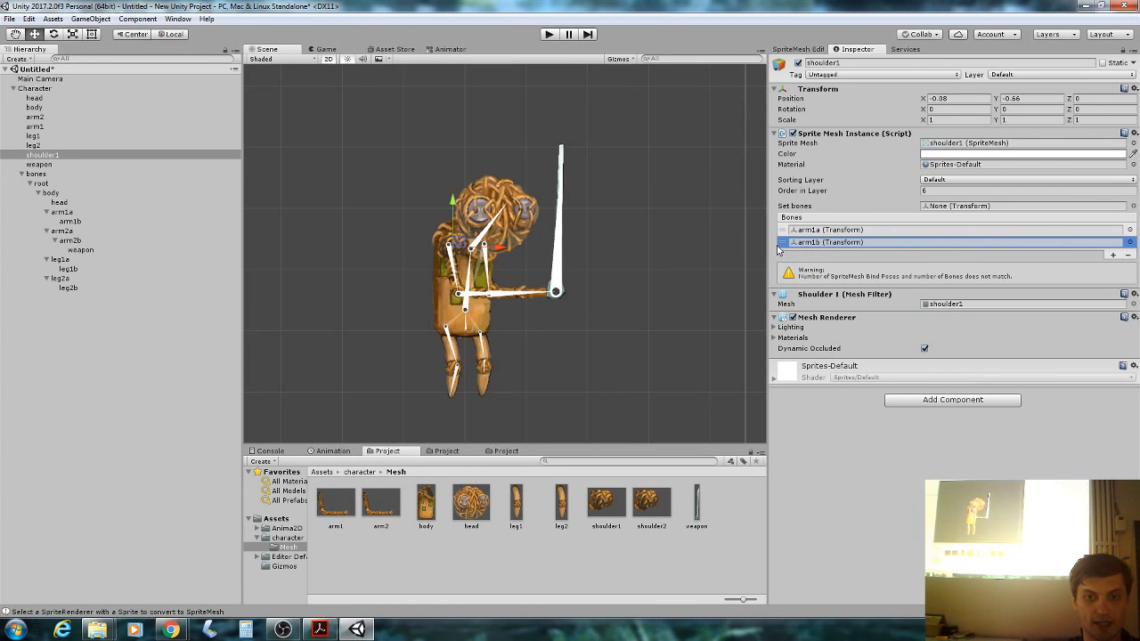
click(1129, 256)
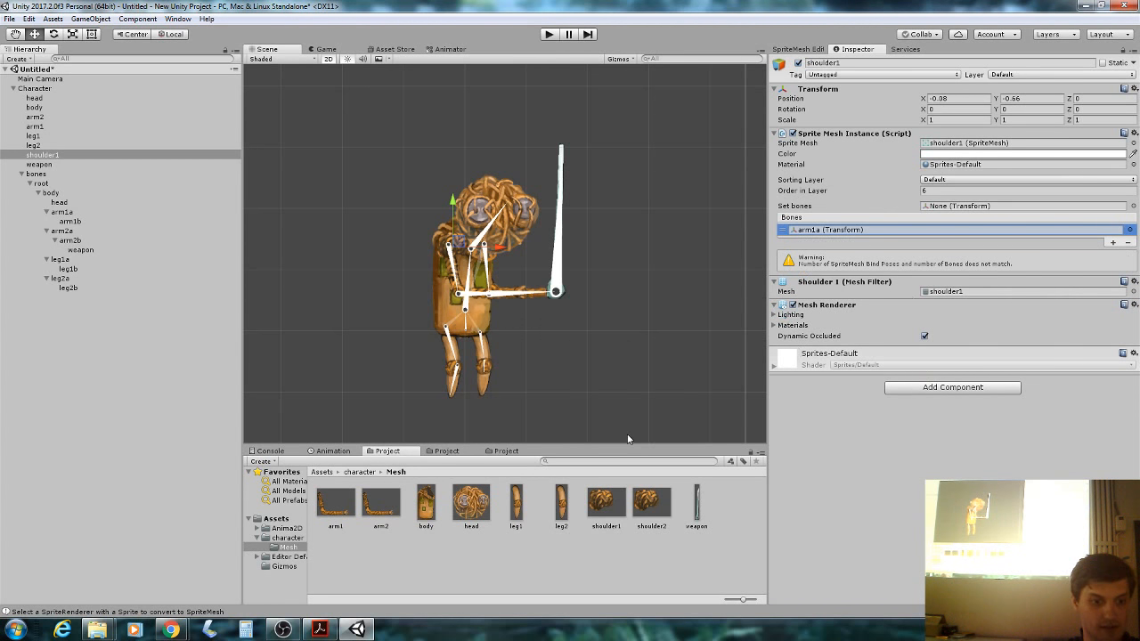
Add the weapon bone under arm2b to the weapon sprite mesh's Bones list.
click(77, 166)
click(93, 251)
drag(94, 251, 970, 218)
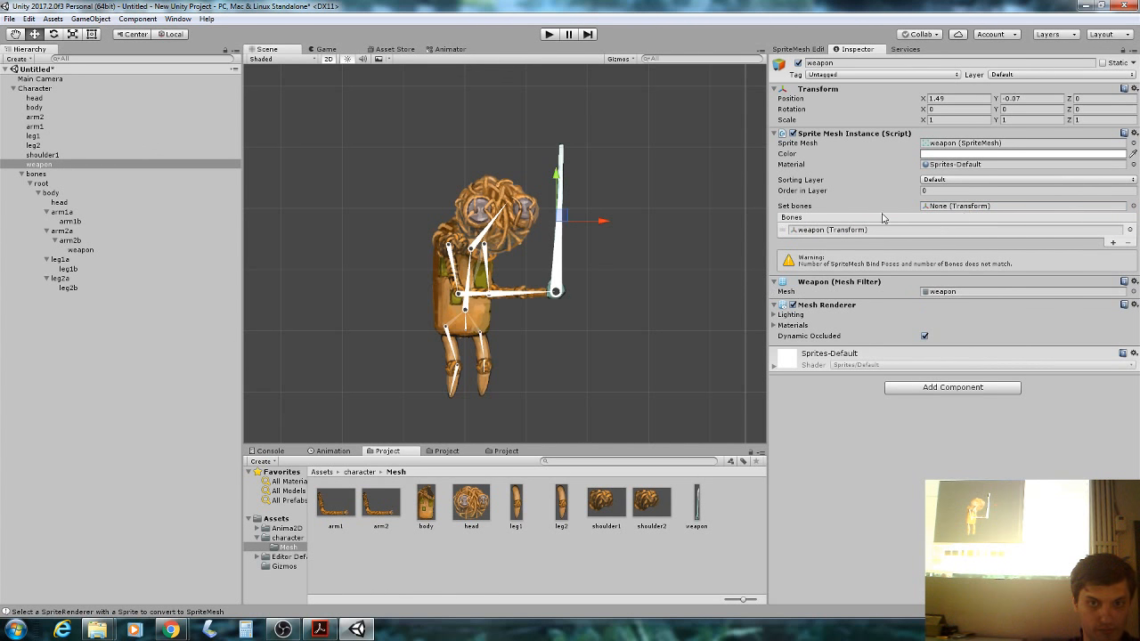
click(633, 267)
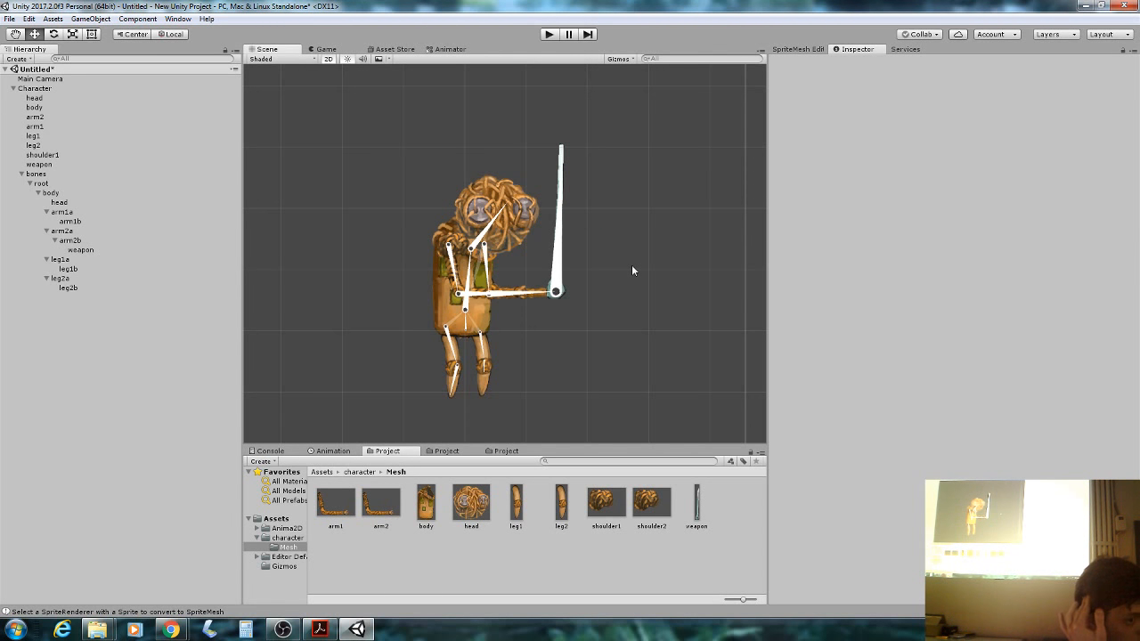
Switch to the workshop slides and advance to slide 17, 'Binding bones'.
click(319, 629)
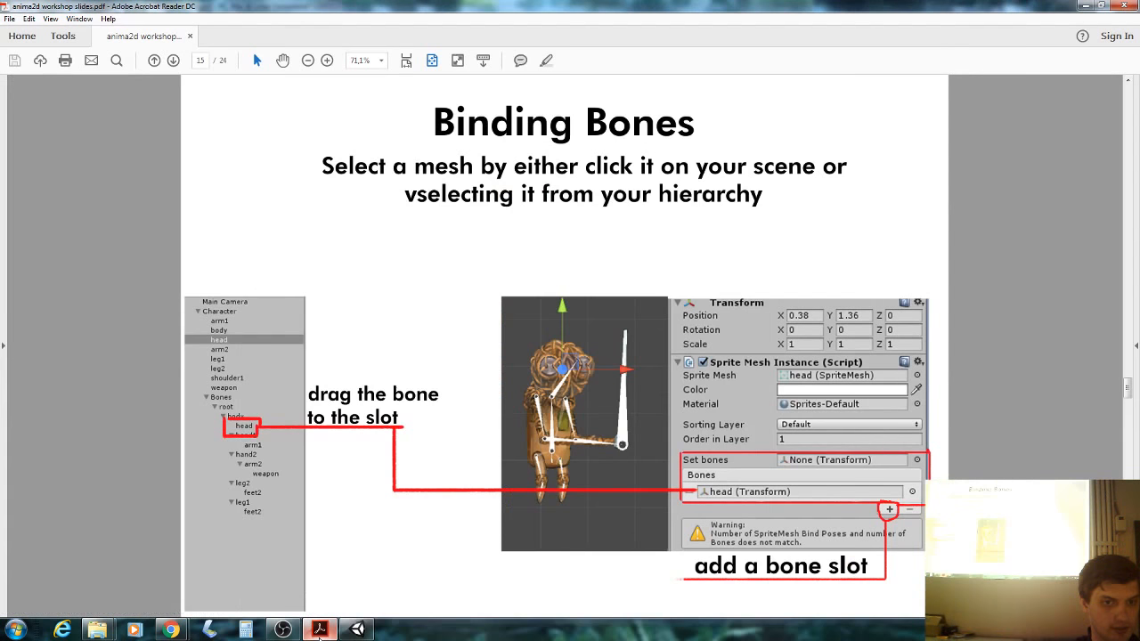
scroll(358, 552, down, 1)
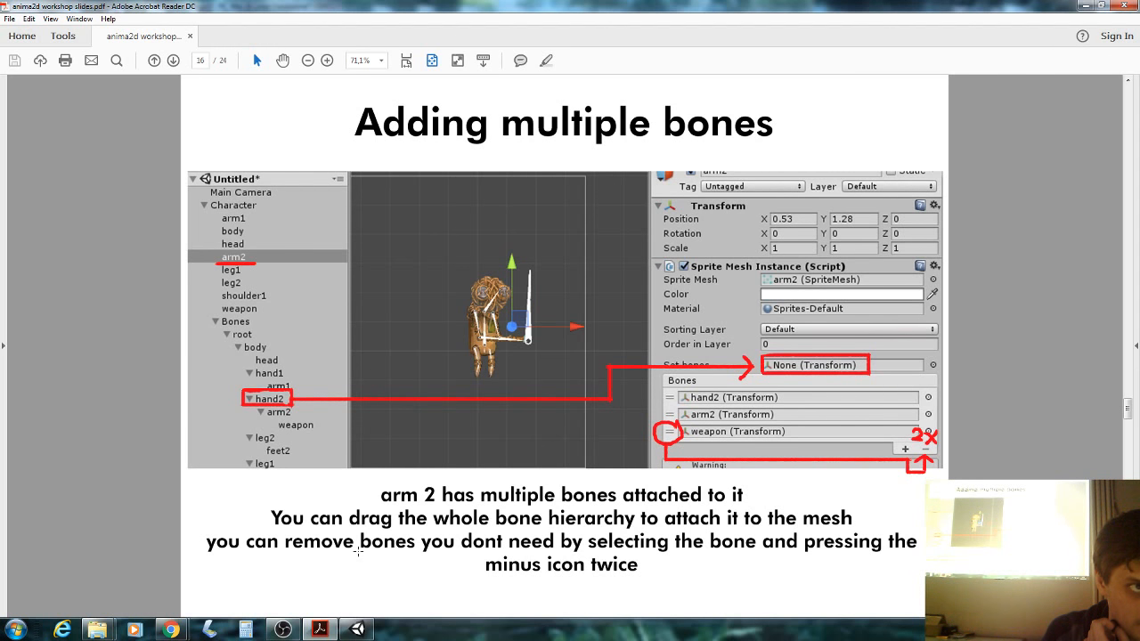
key(Right)
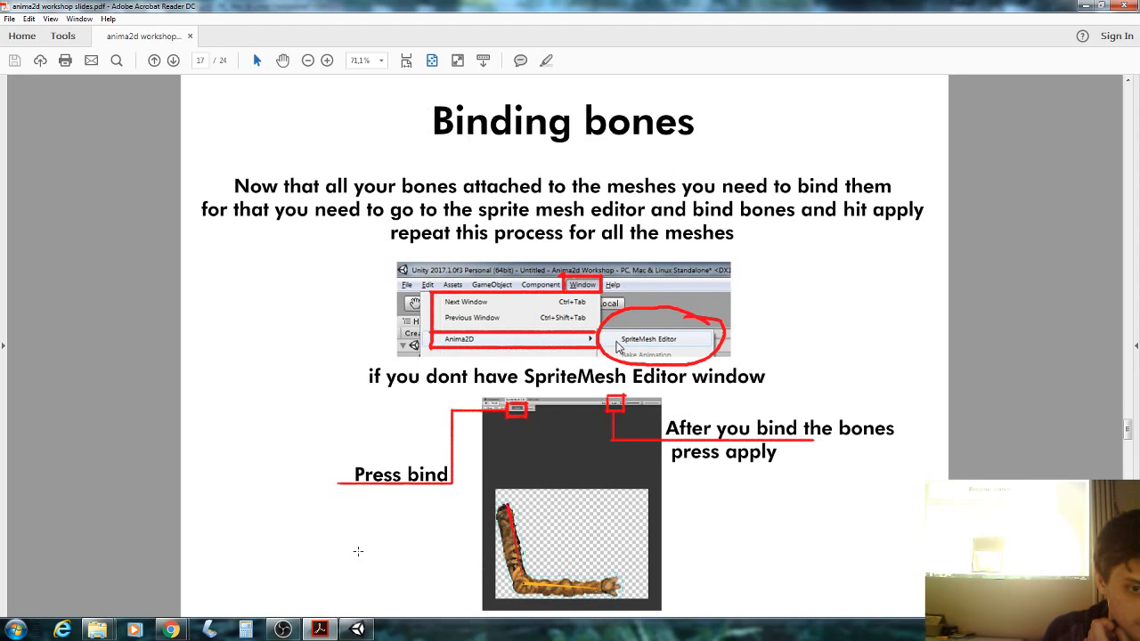
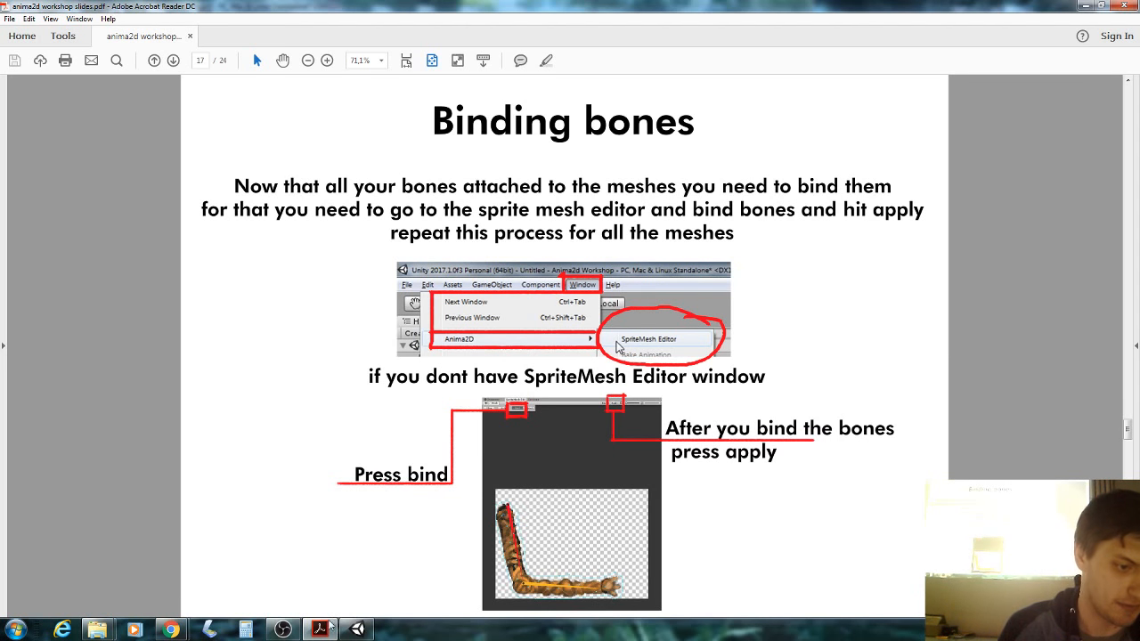
Leave the Binding bones slide and bring the Unity editor to the front.
click(356, 630)
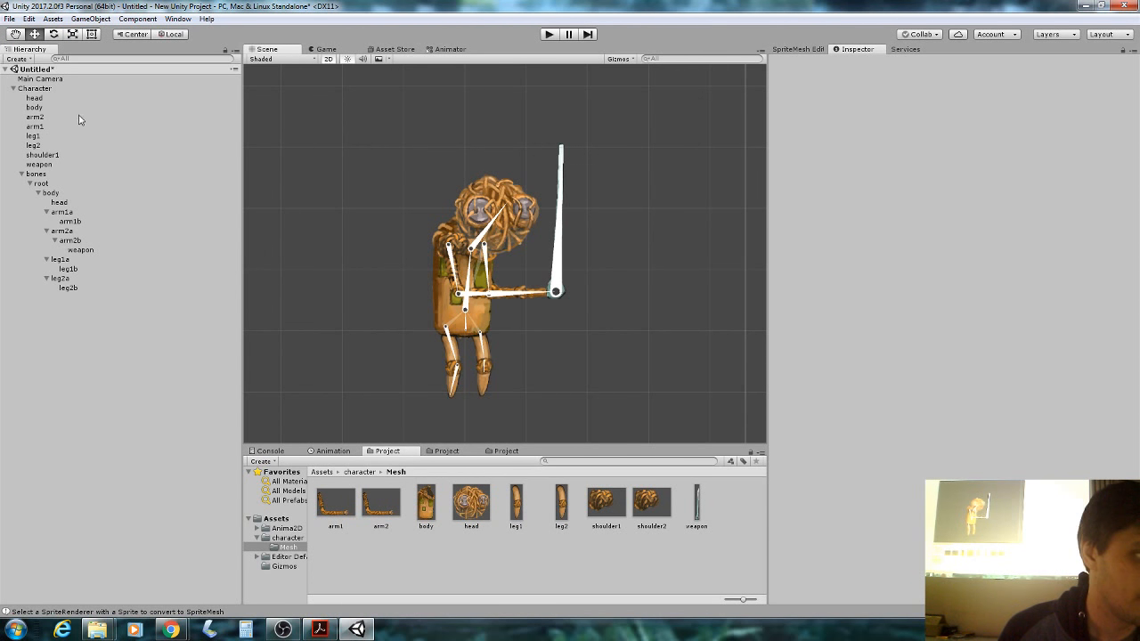
Bind the head sprite mesh to its bone, apply it, and rotate the head bone to test.
click(79, 100)
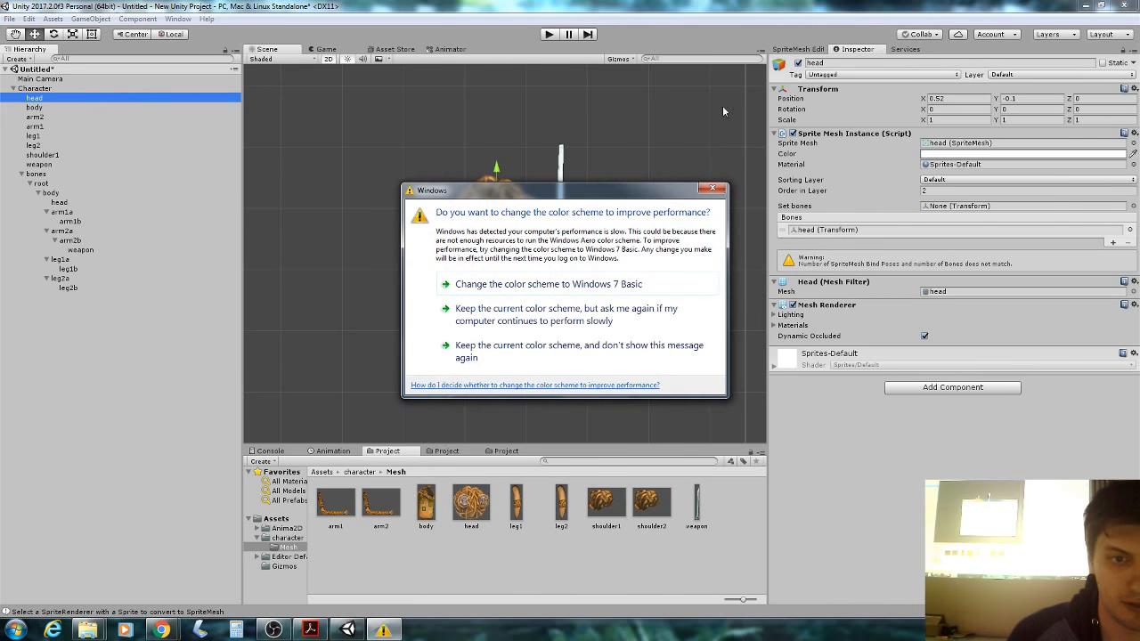
click(798, 49)
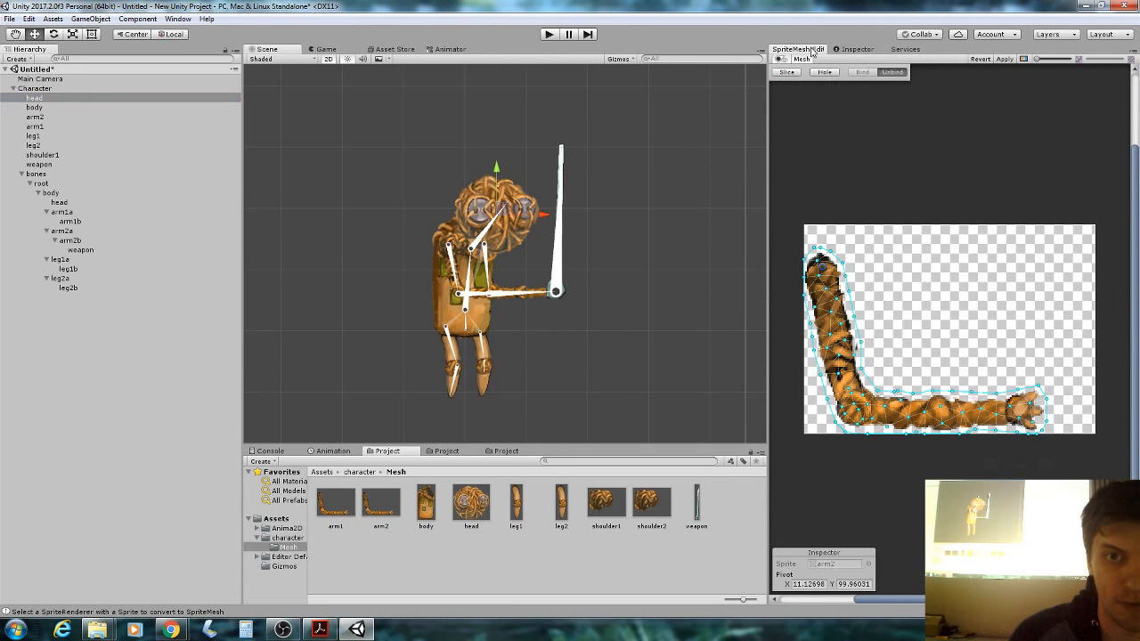
click(126, 117)
click(138, 98)
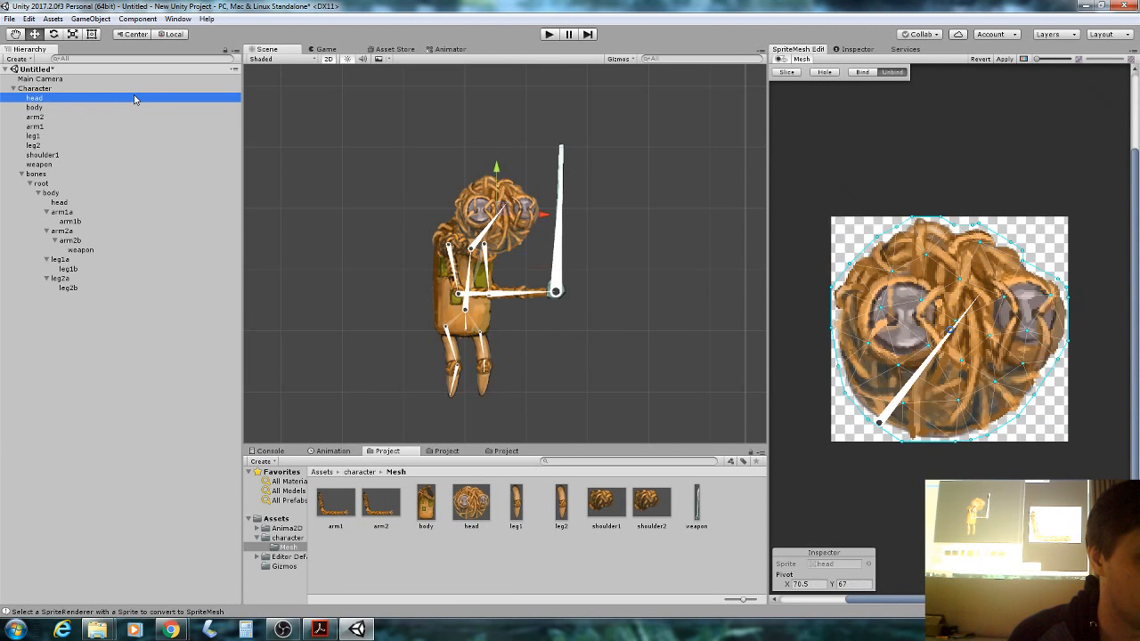
click(860, 73)
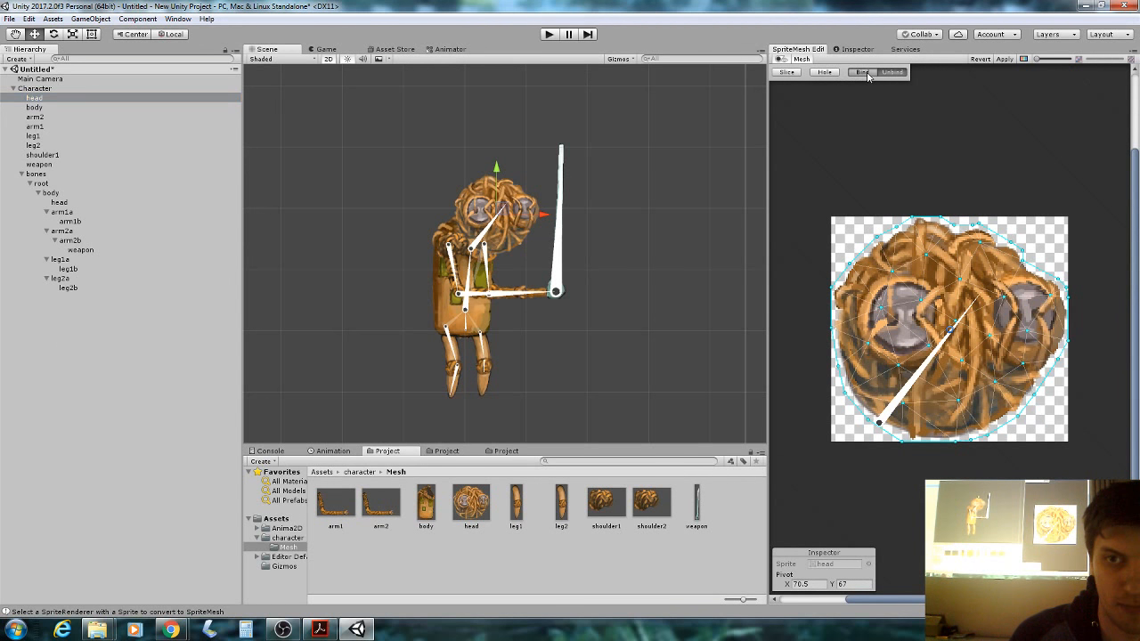
click(1001, 59)
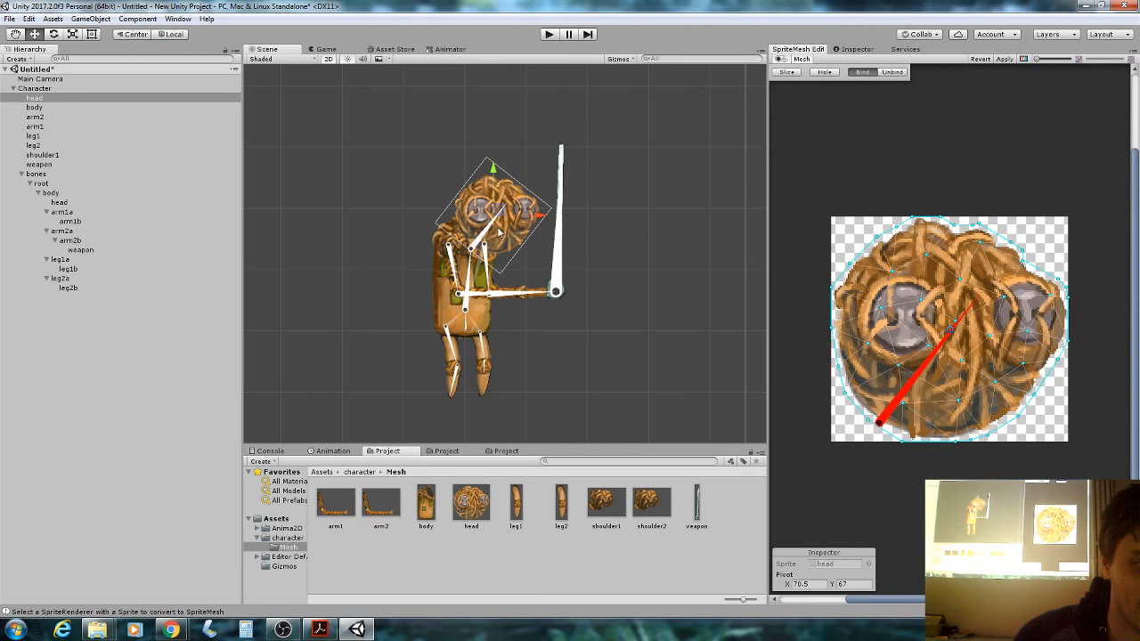
drag(497, 228, 488, 218)
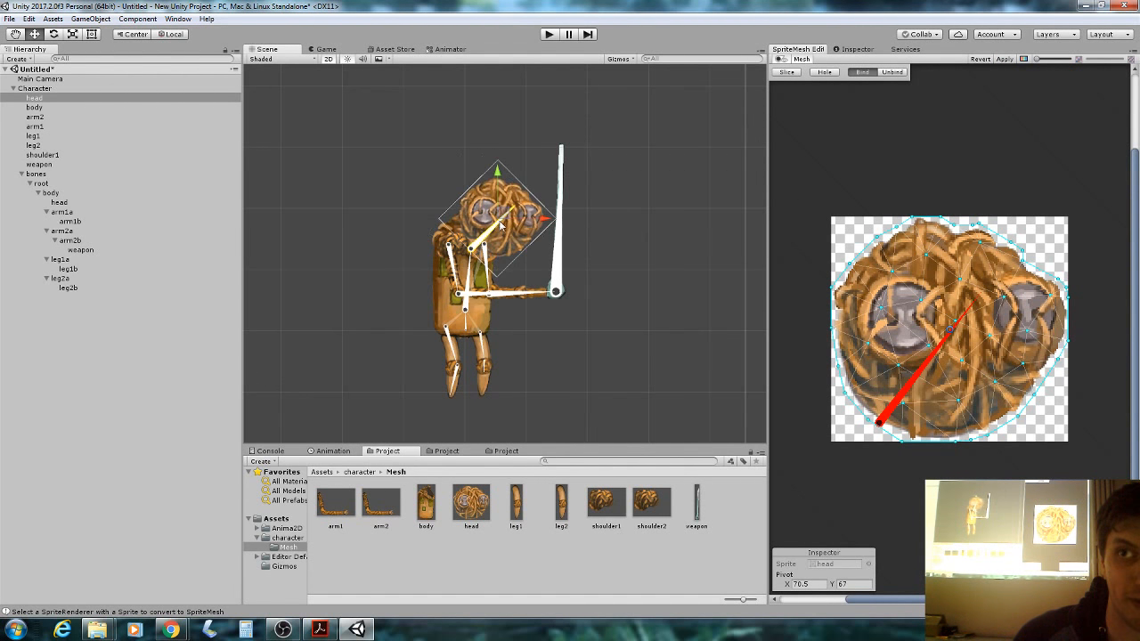
click(59, 202)
click(54, 98)
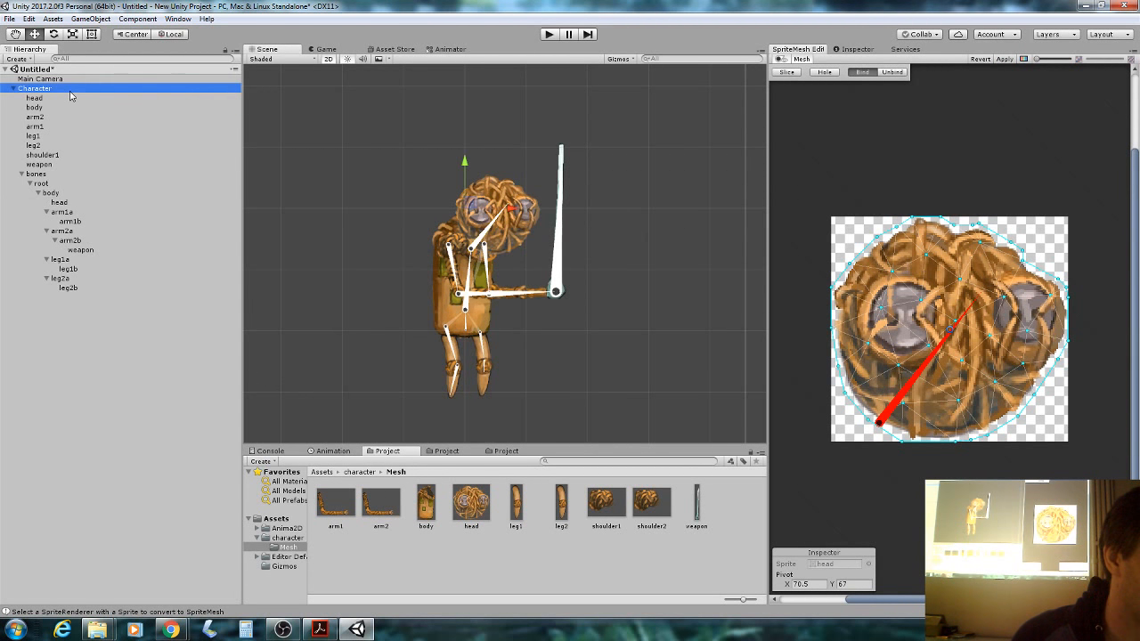
Bind the body mesh to its bone and apply it, rebinding after one discard.
click(64, 107)
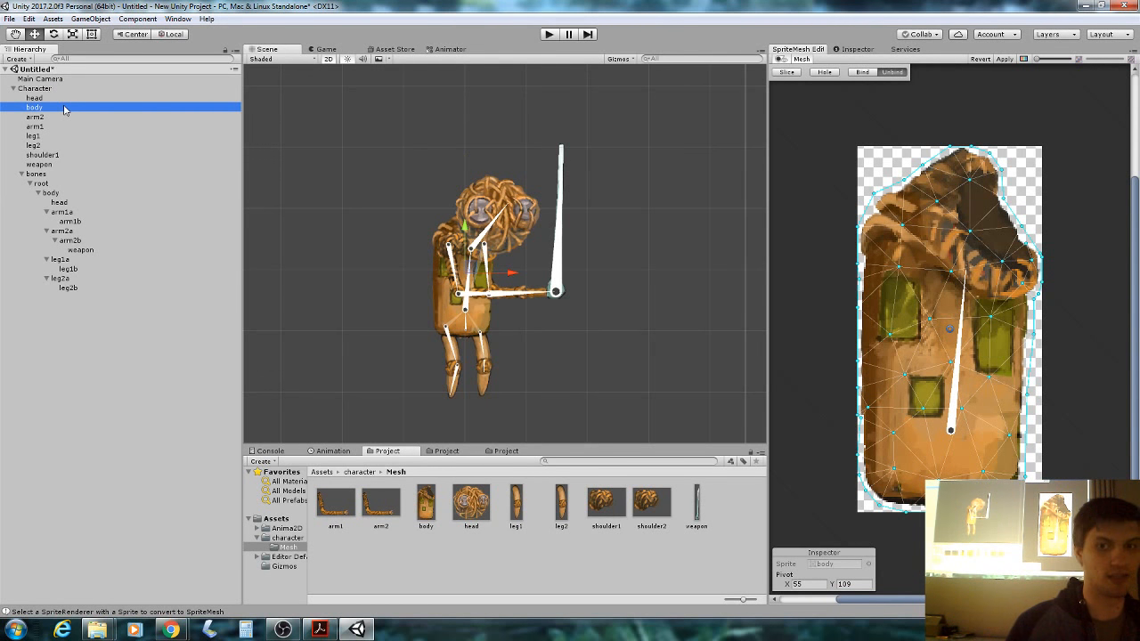
click(866, 74)
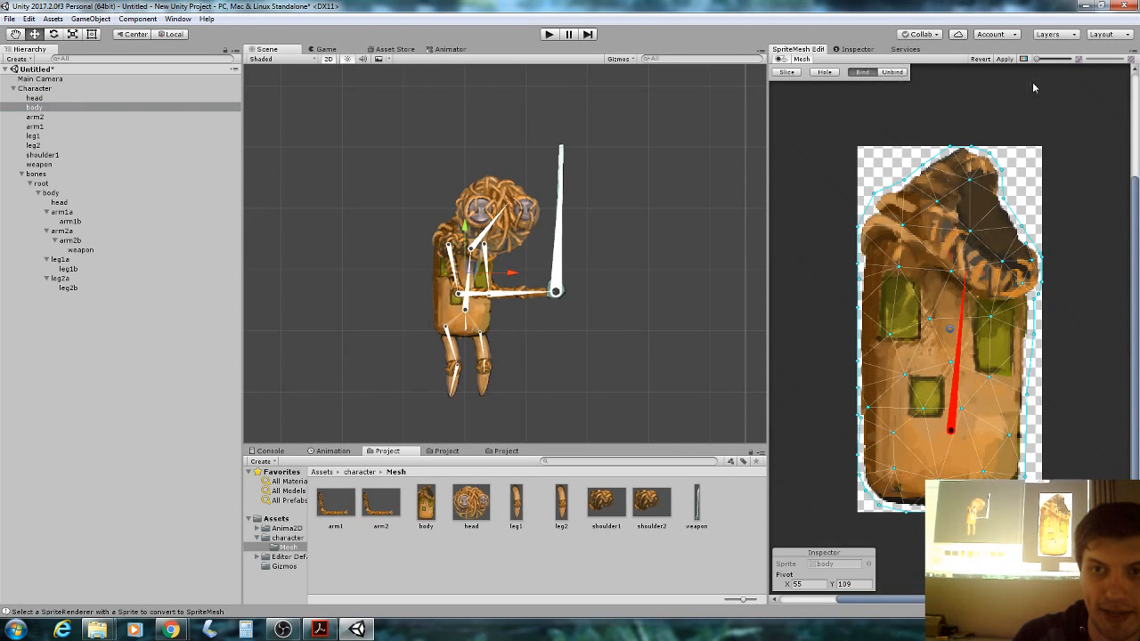
click(989, 59)
click(862, 72)
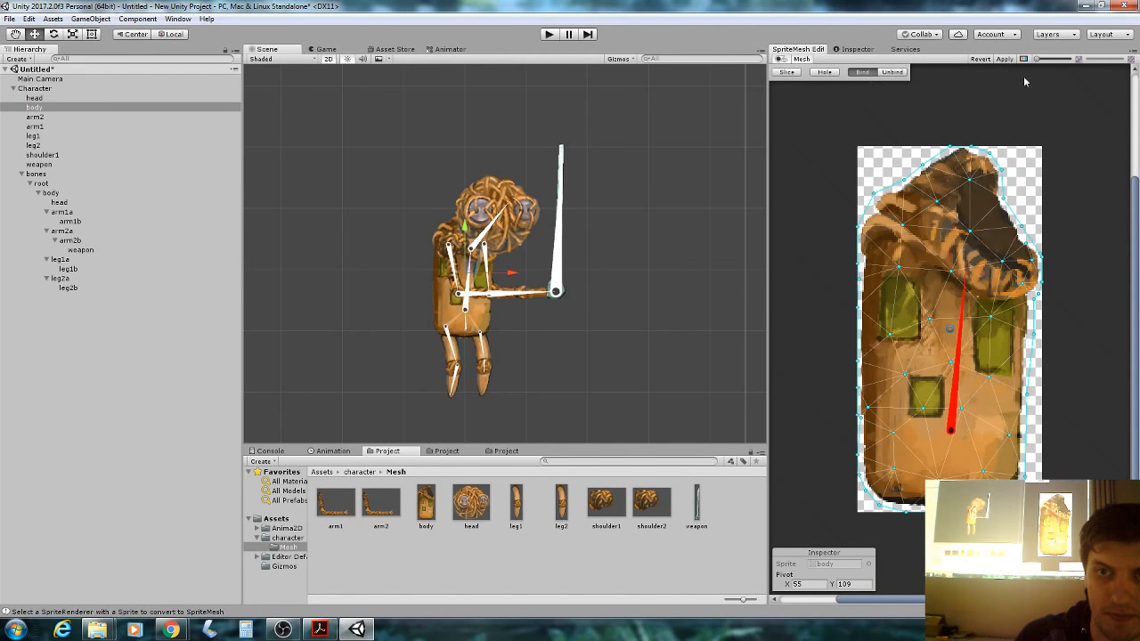
click(1004, 59)
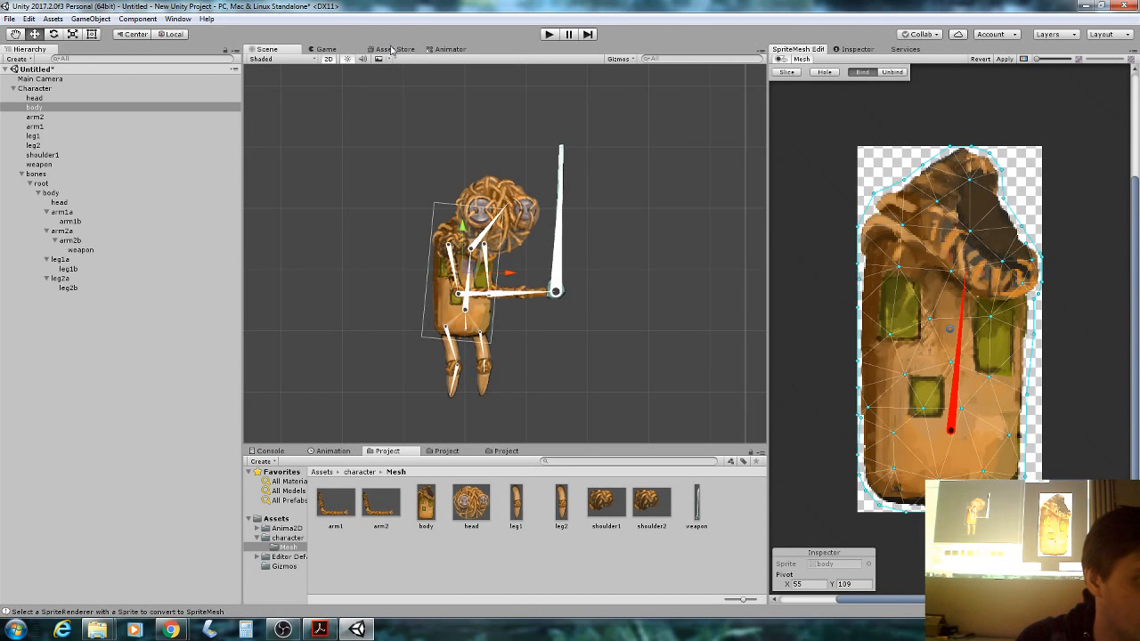
Bind and apply the arm2, arm1 and leg1 meshes to their bones.
click(138, 118)
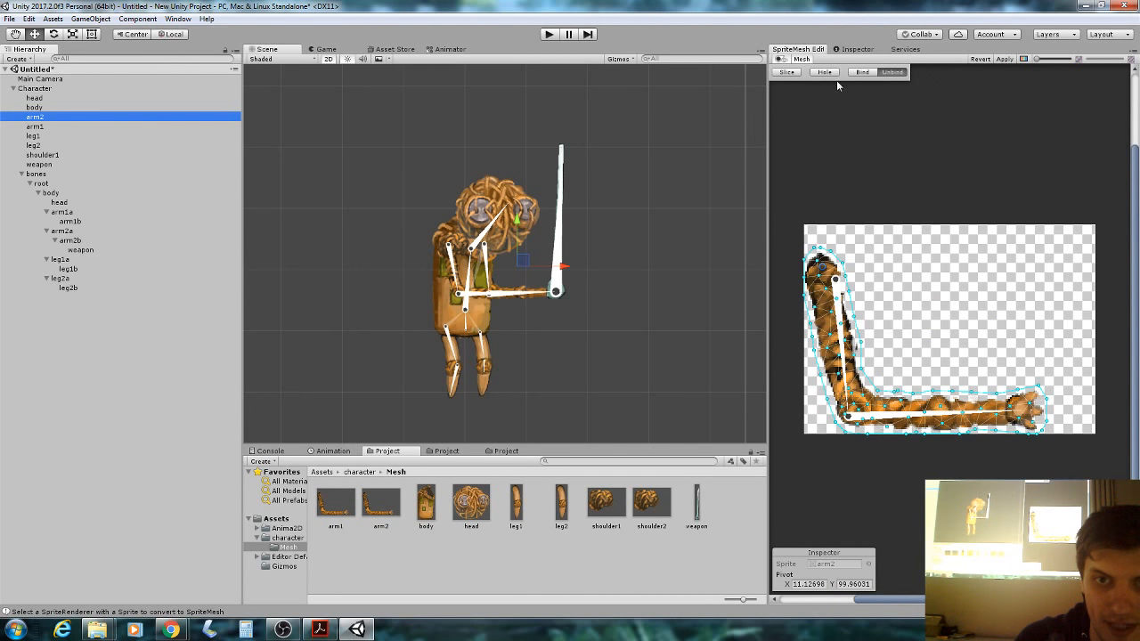
click(862, 72)
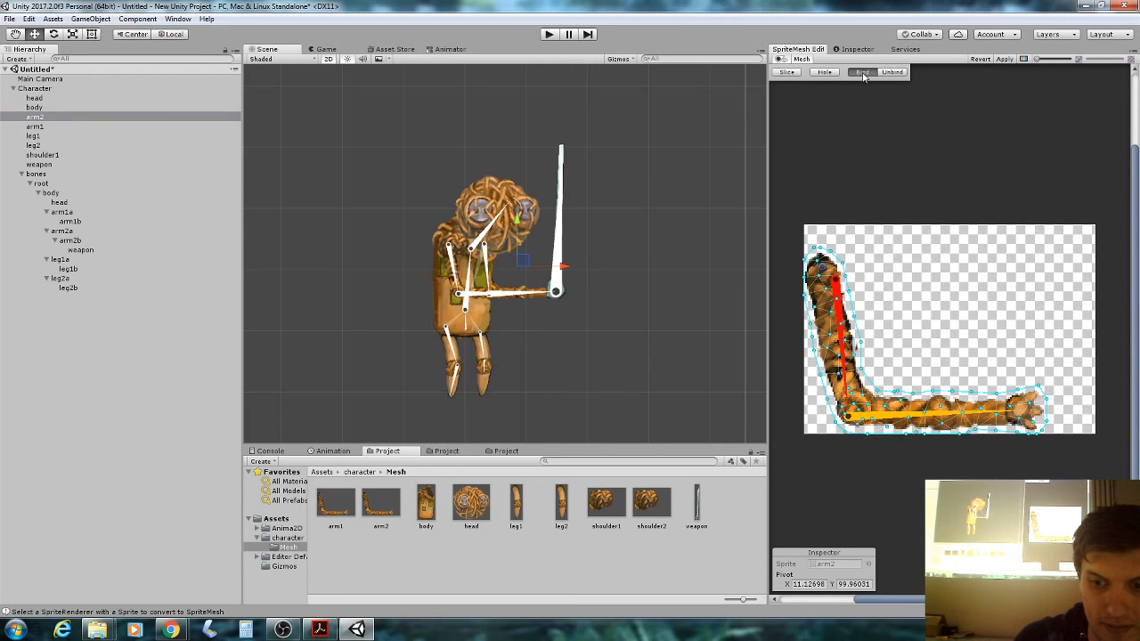
click(1004, 59)
click(82, 127)
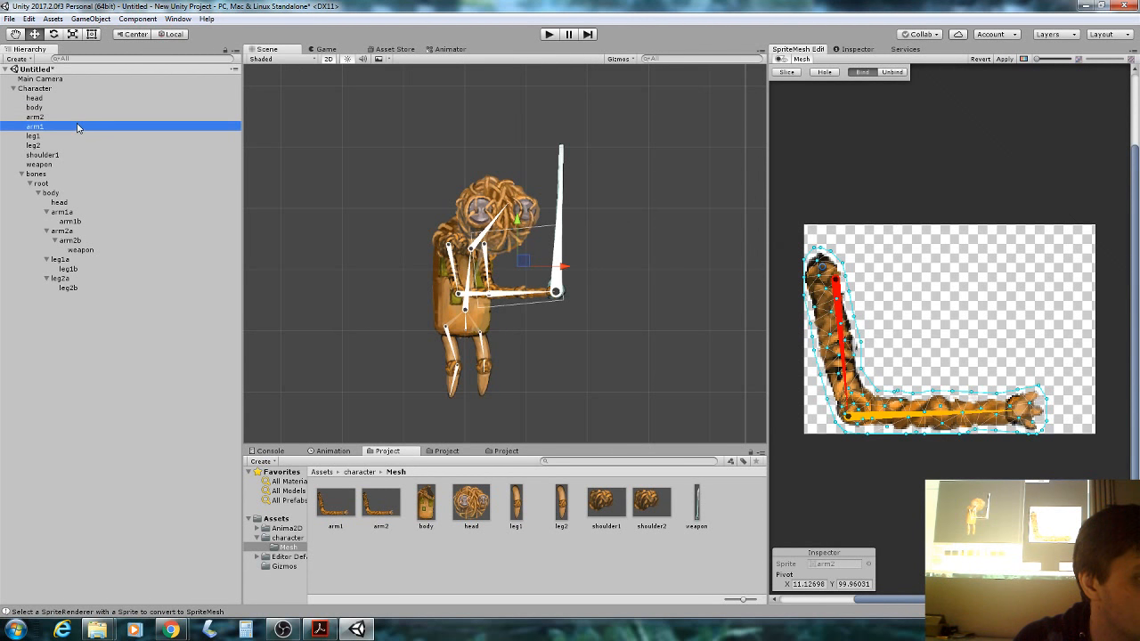
click(862, 72)
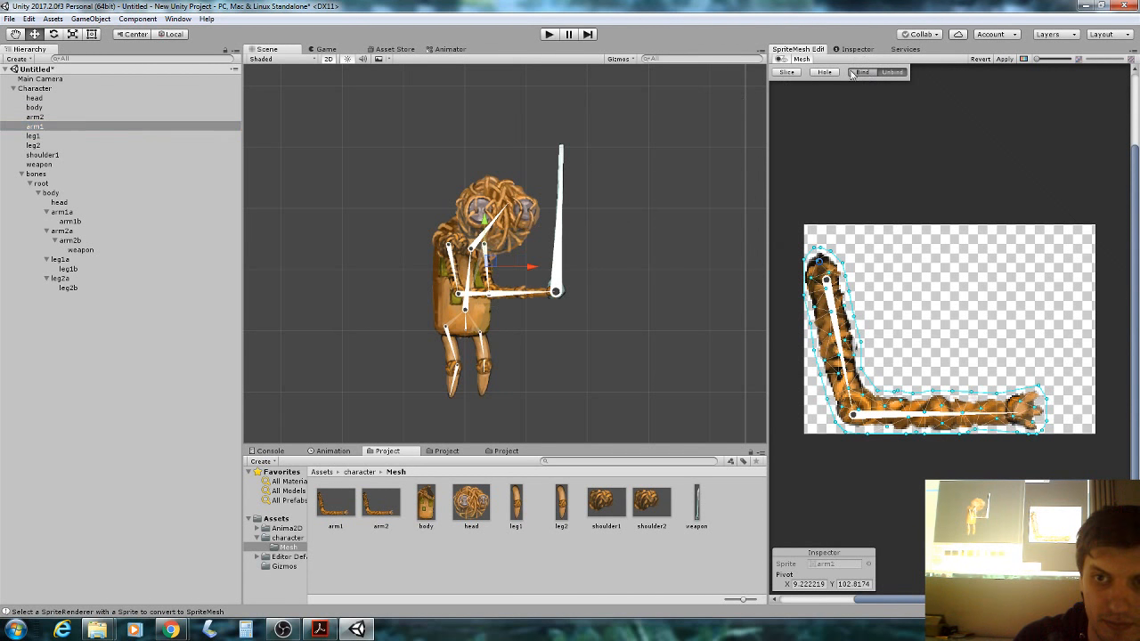
click(1005, 58)
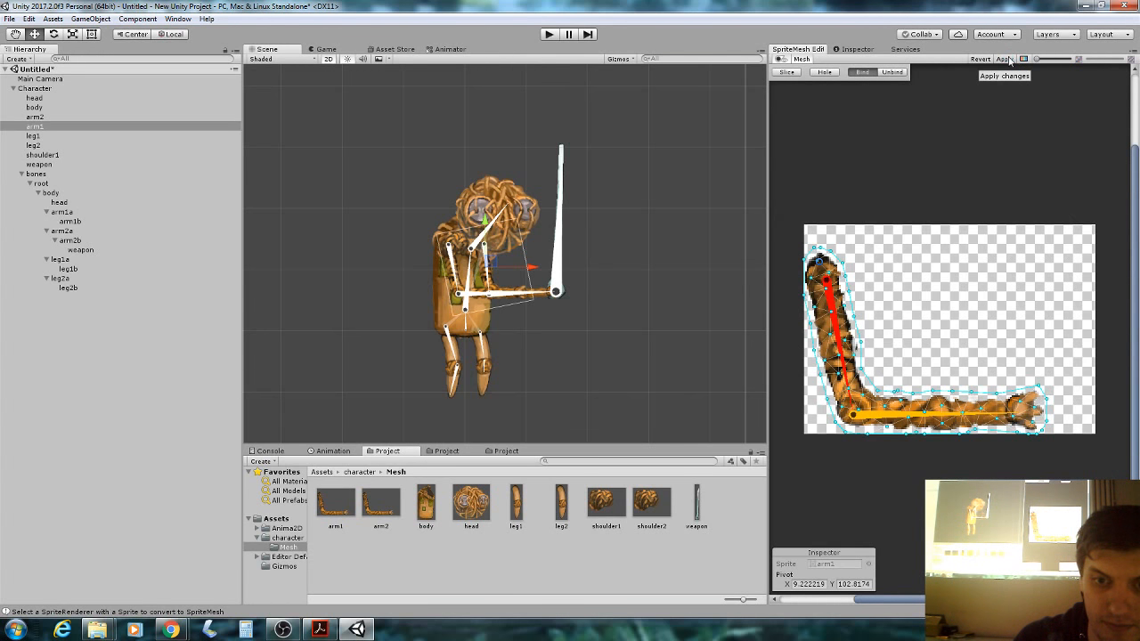
click(67, 135)
click(862, 72)
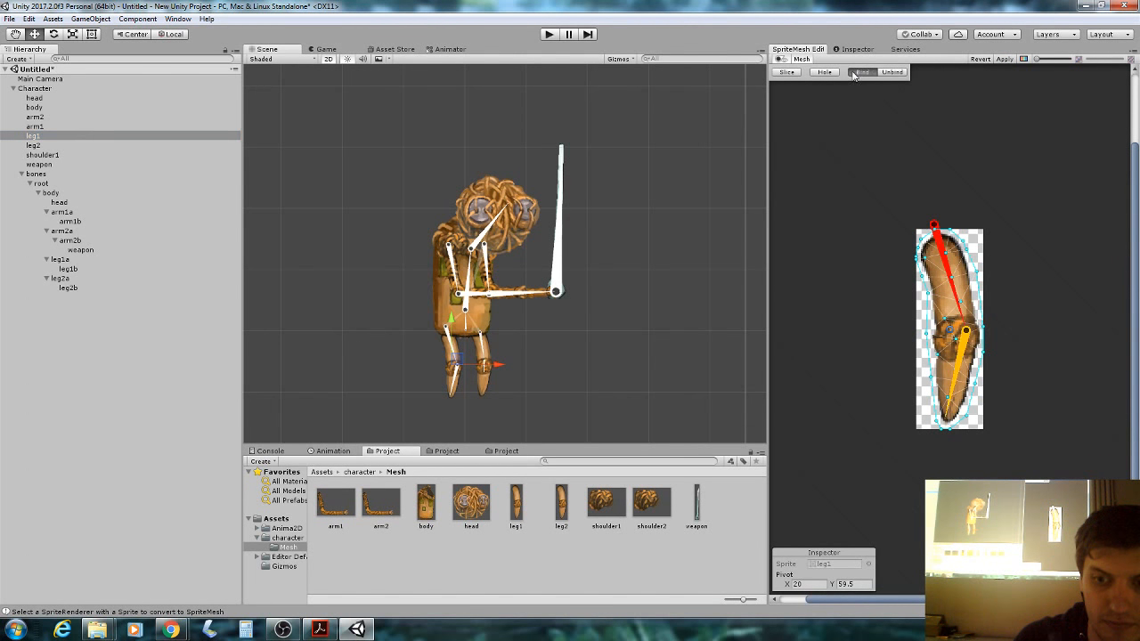
click(1004, 59)
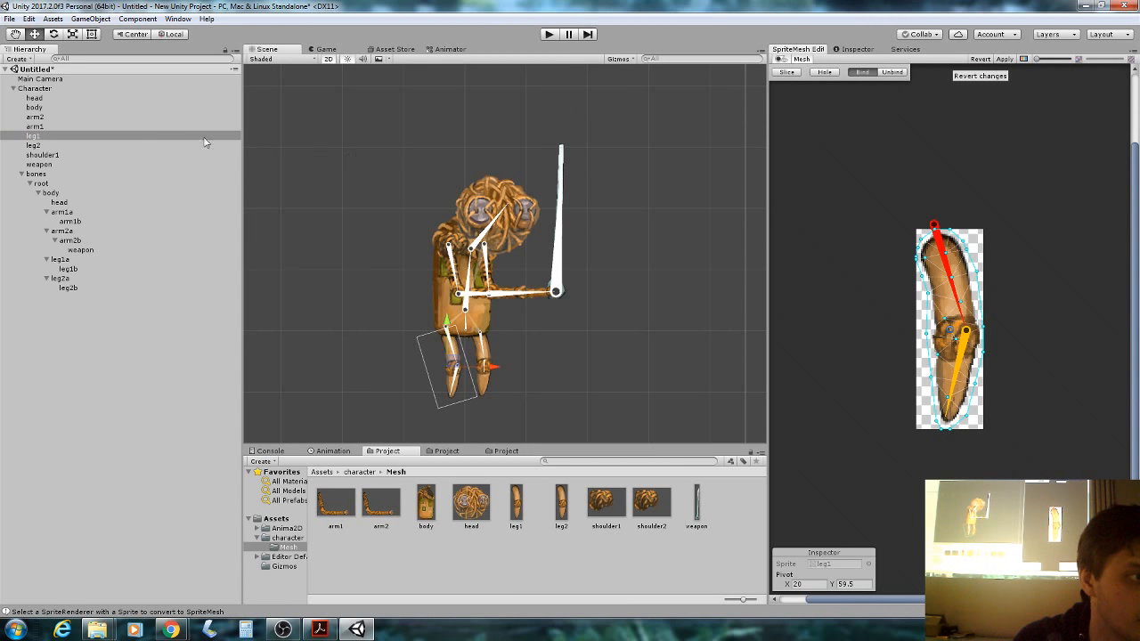
Select the leg2 sprite and the leg2b bone, then attempt binding the leg2 mesh.
click(81, 145)
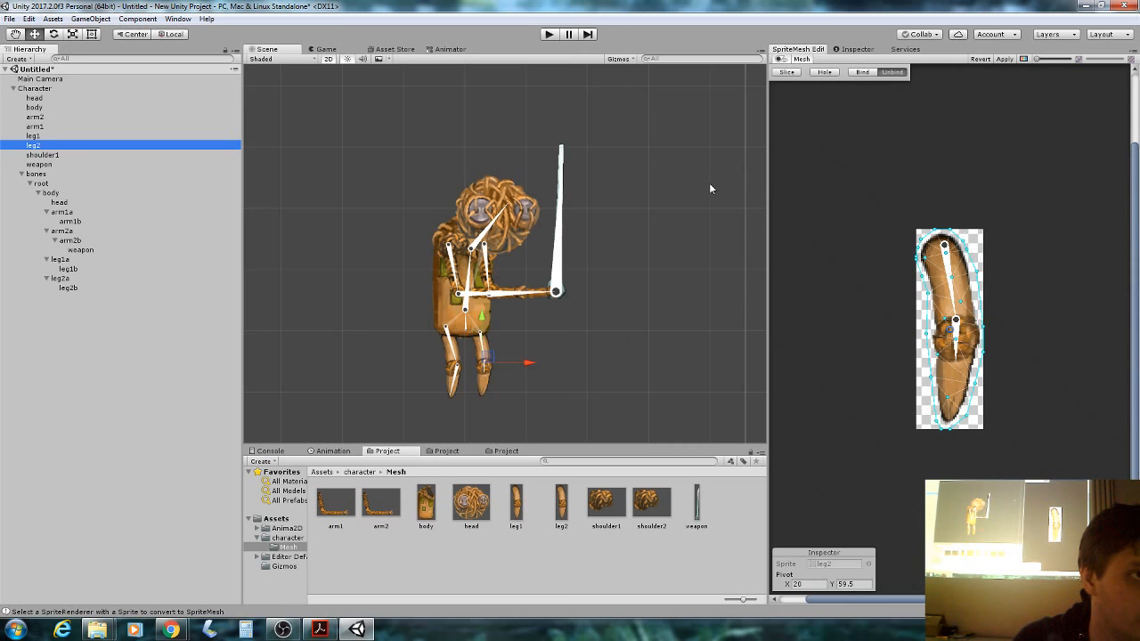
scroll(537, 376, up, 1)
scroll(526, 378, up, 2)
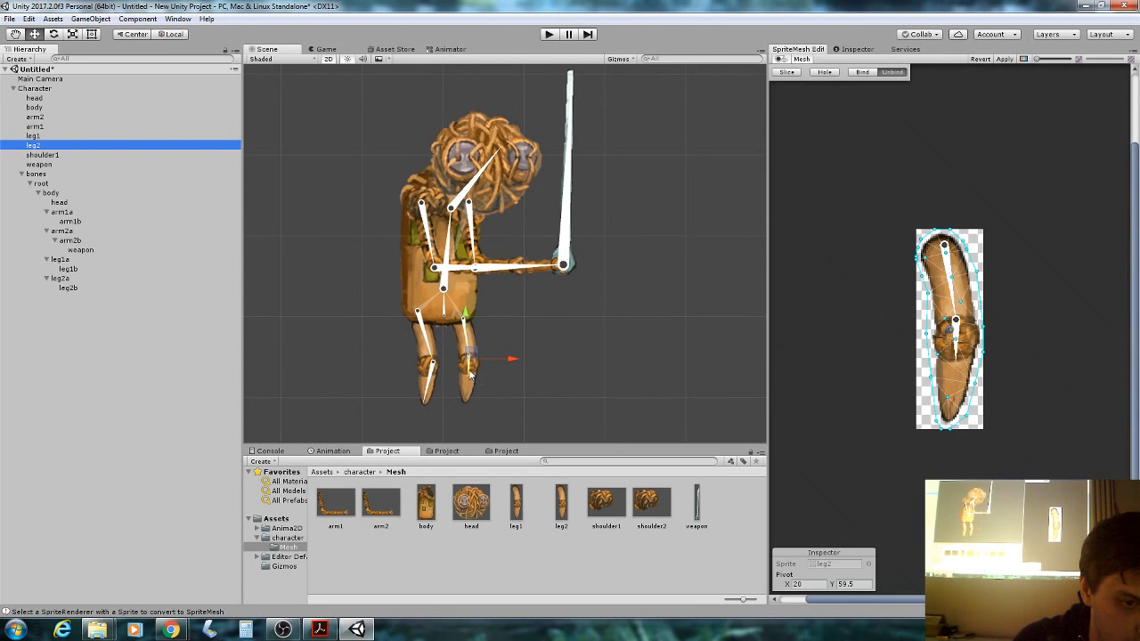
click(472, 372)
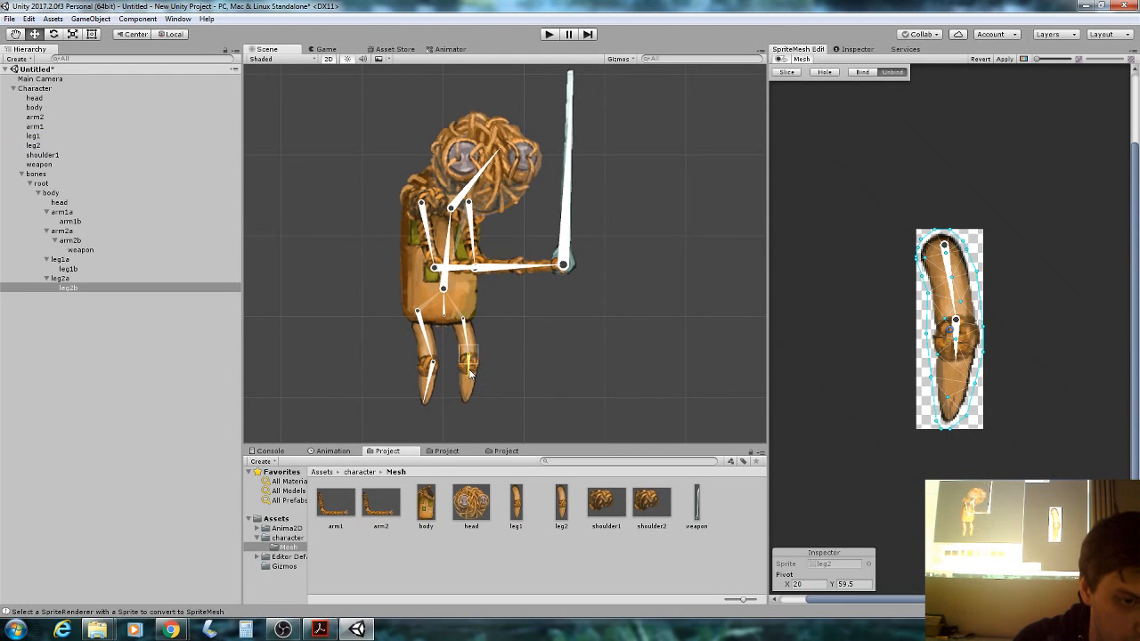
click(862, 73)
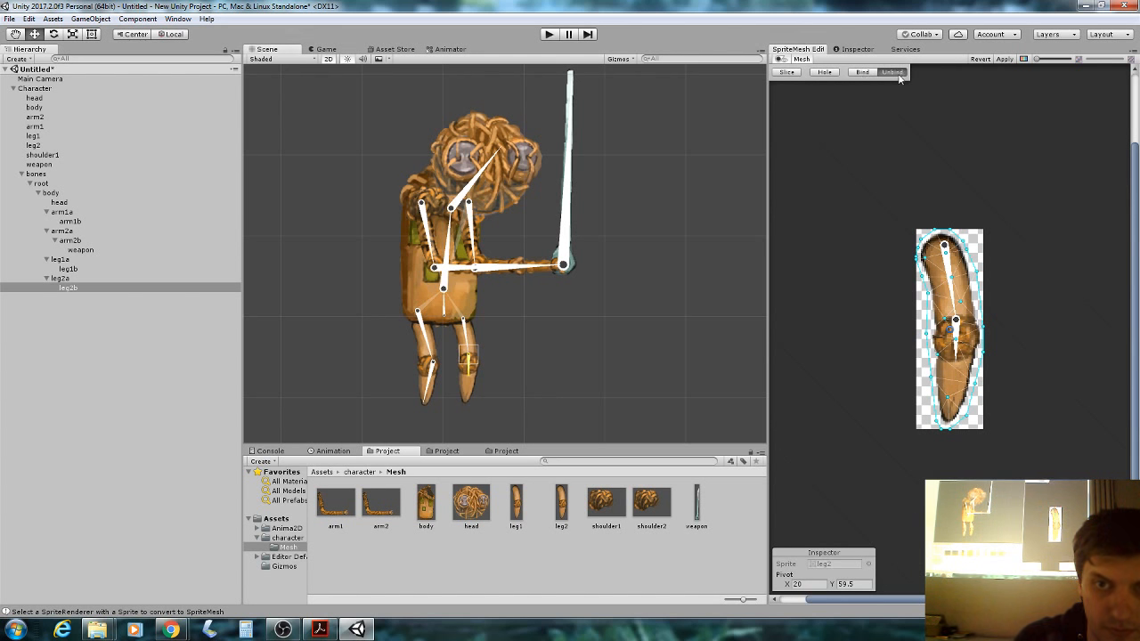
click(857, 50)
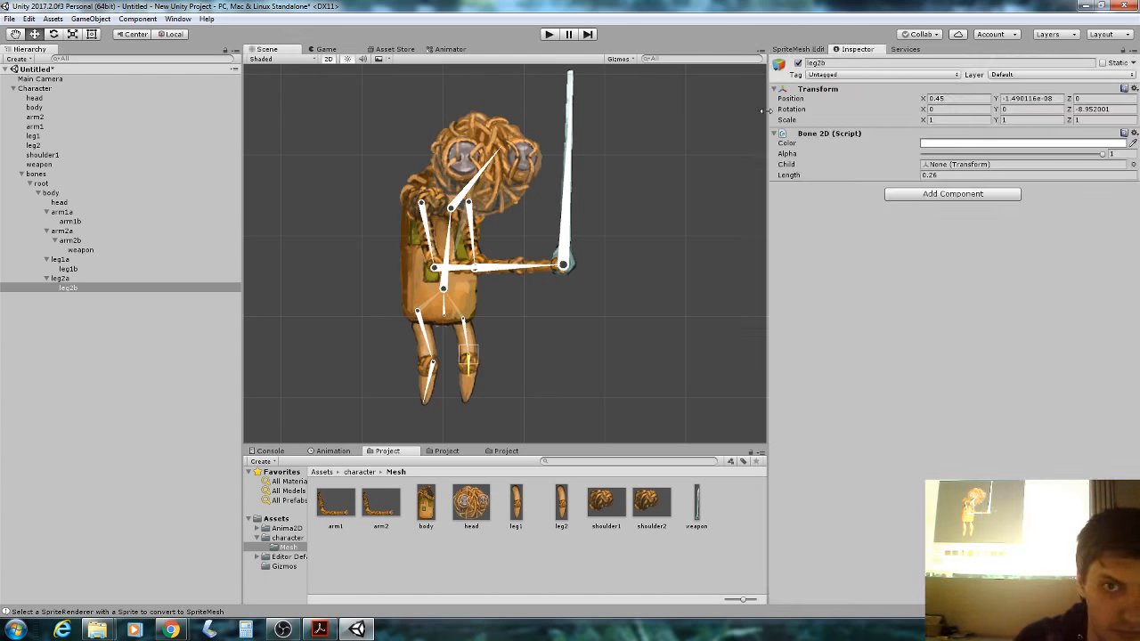
Set the leg2b bone's length to 0.39 and tilt it along the lower leg.
drag(813, 175, 824, 181)
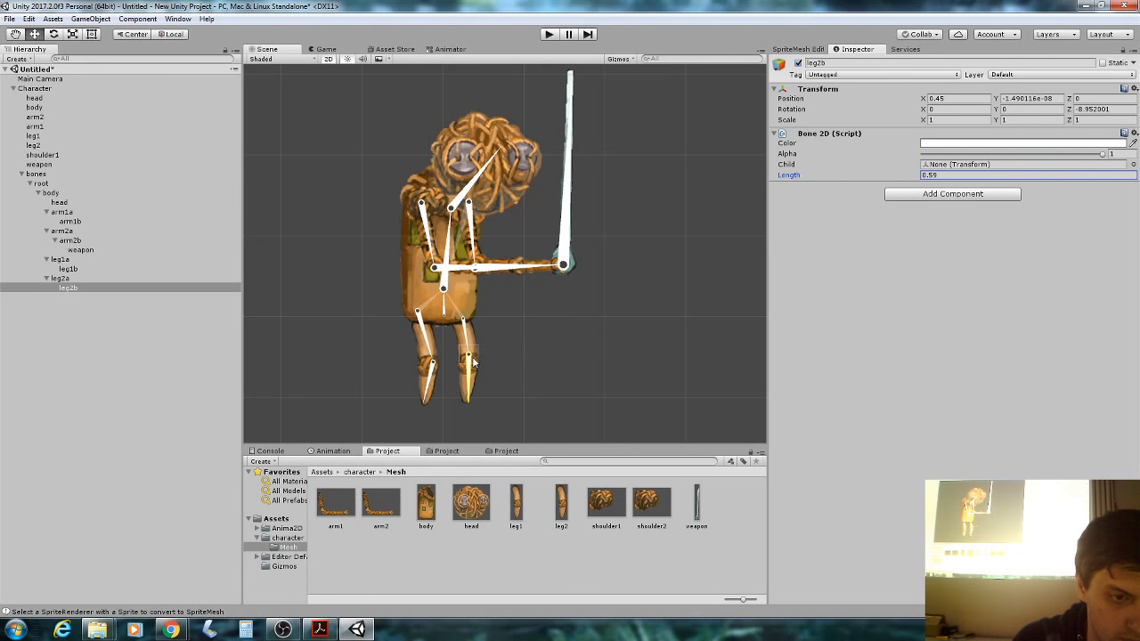
drag(473, 361, 501, 357)
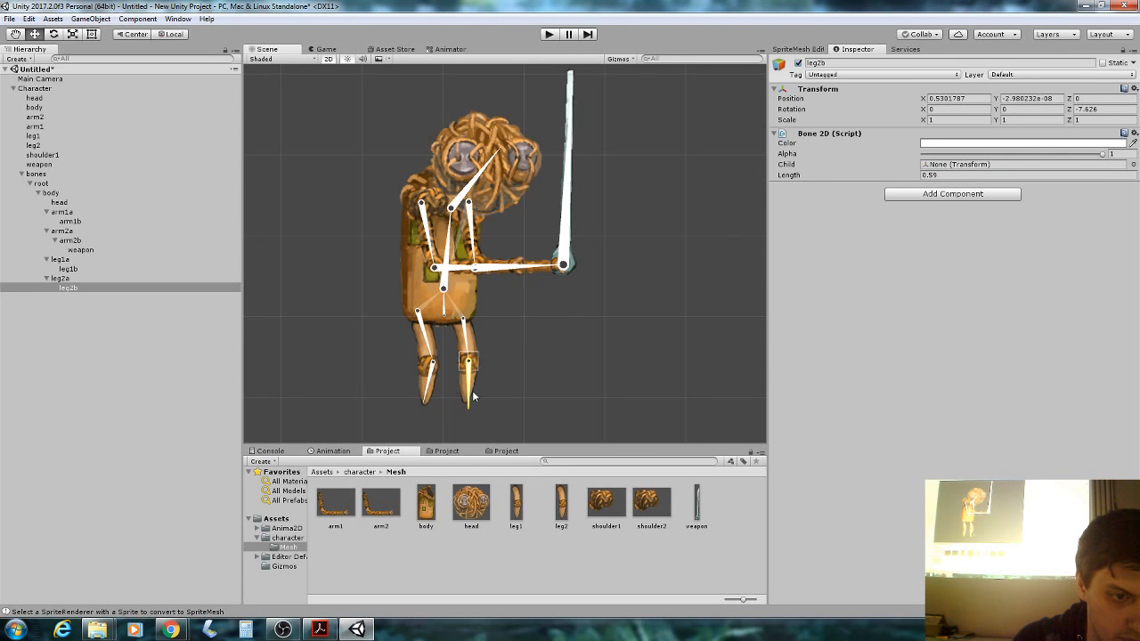
drag(473, 397, 466, 403)
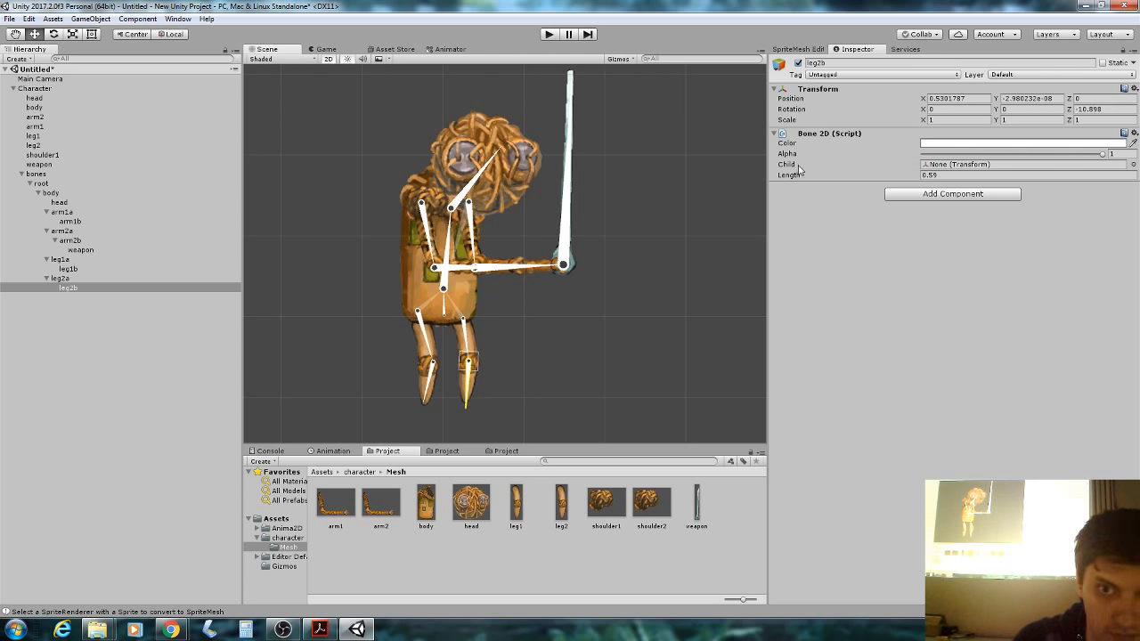
drag(789, 178, 787, 181)
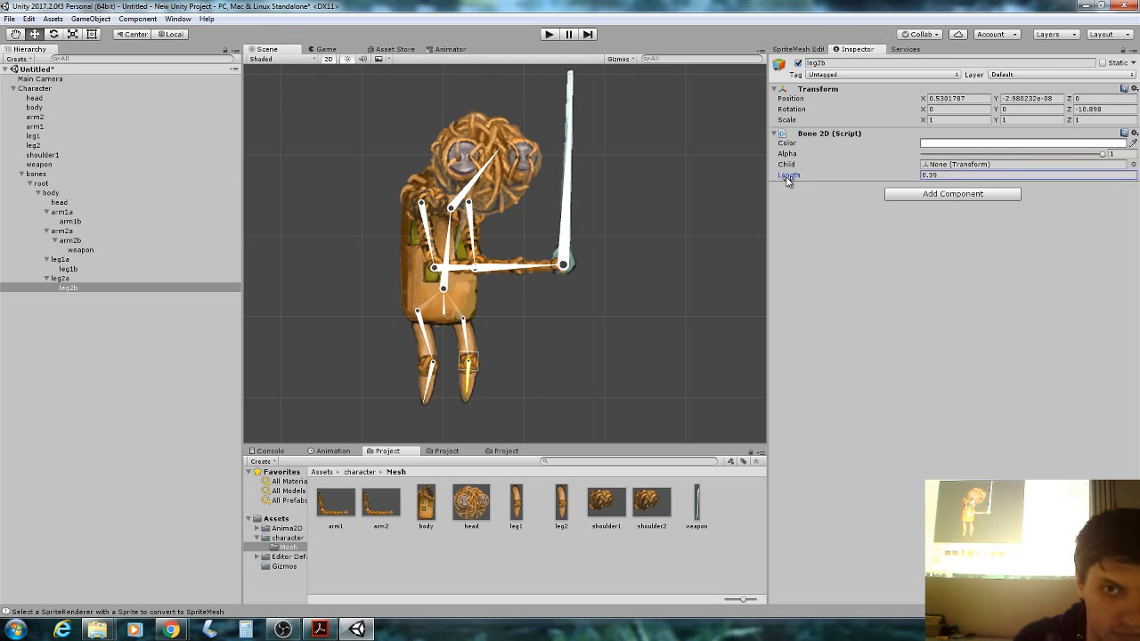
Bind the leg2 sprite mesh to its two leg bones in the SpriteMesh Editor.
click(101, 135)
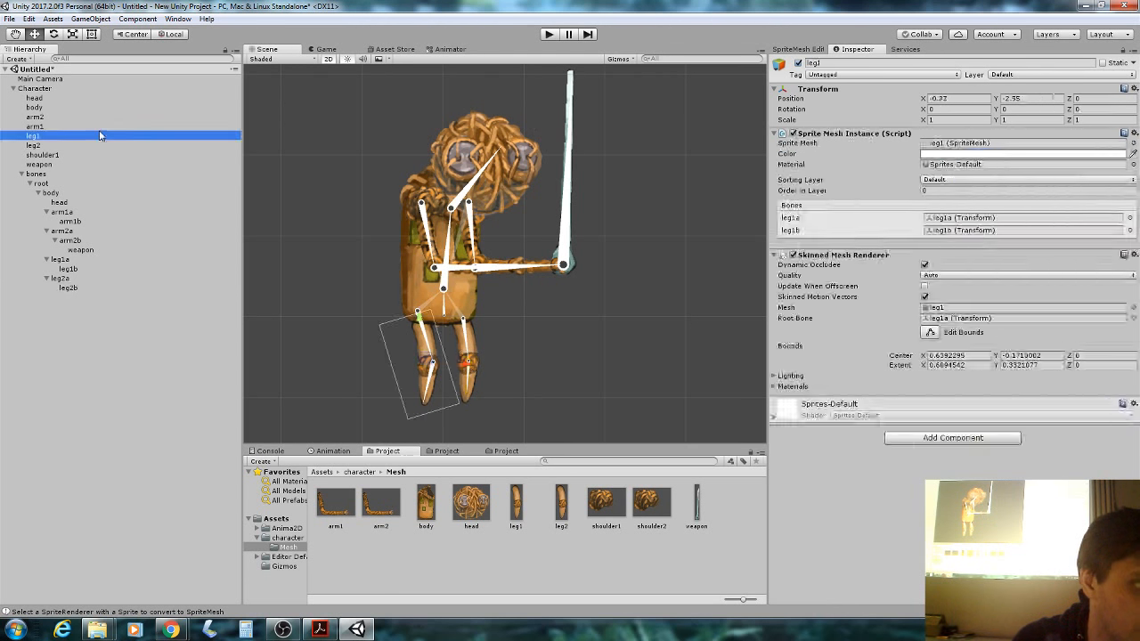
click(797, 50)
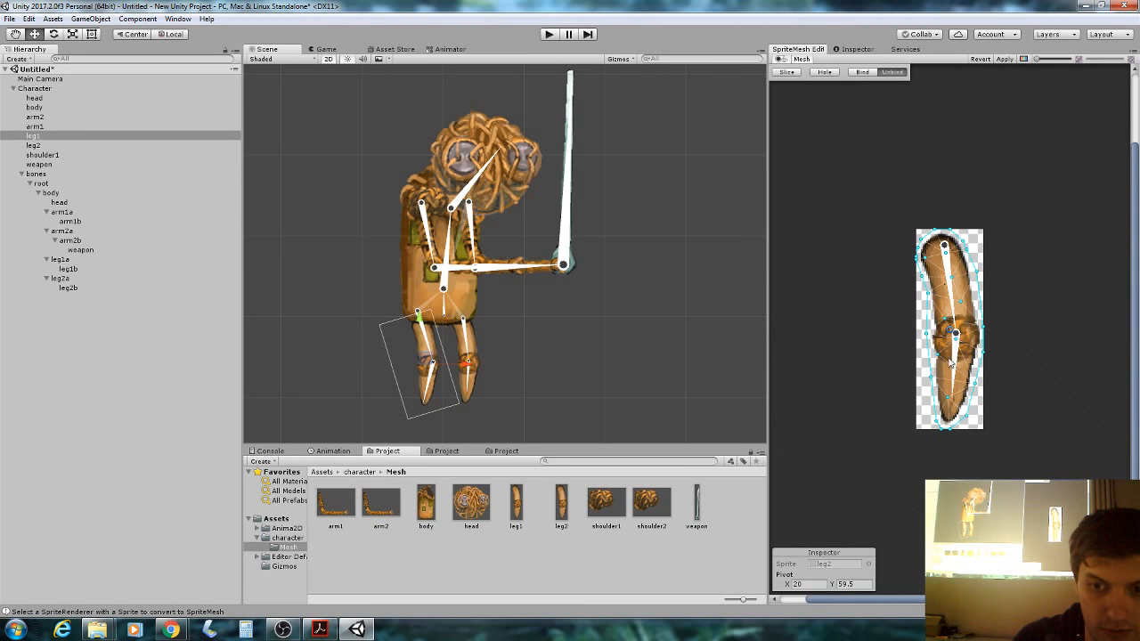
click(863, 71)
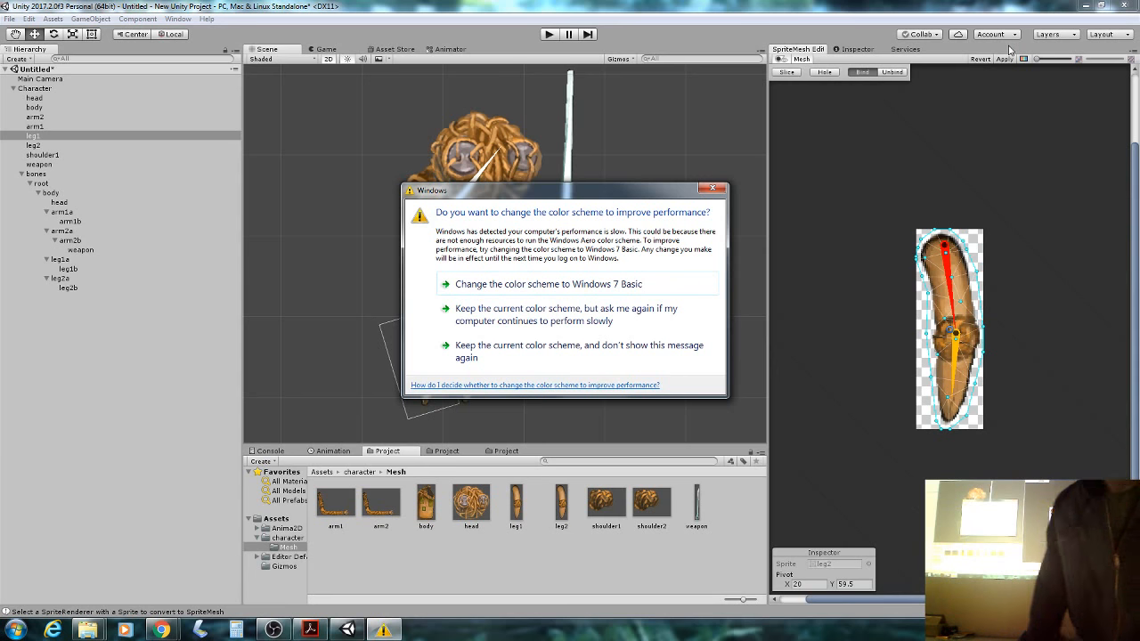
Dismiss the colour-scheme warning and apply the leg2 mesh binding.
click(712, 188)
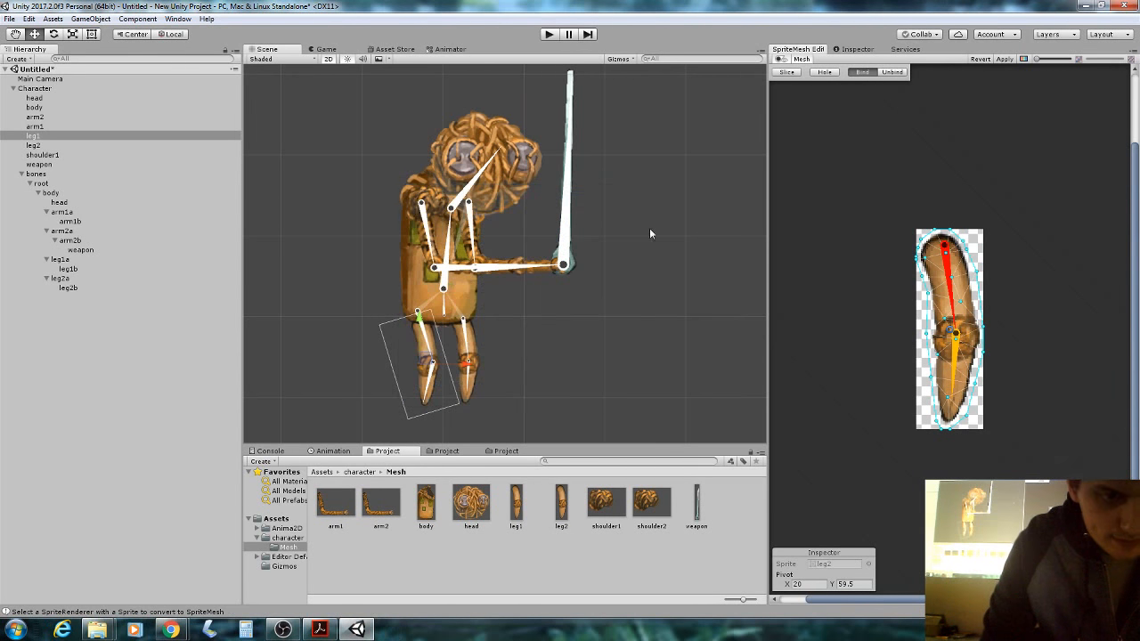
click(150, 155)
click(134, 145)
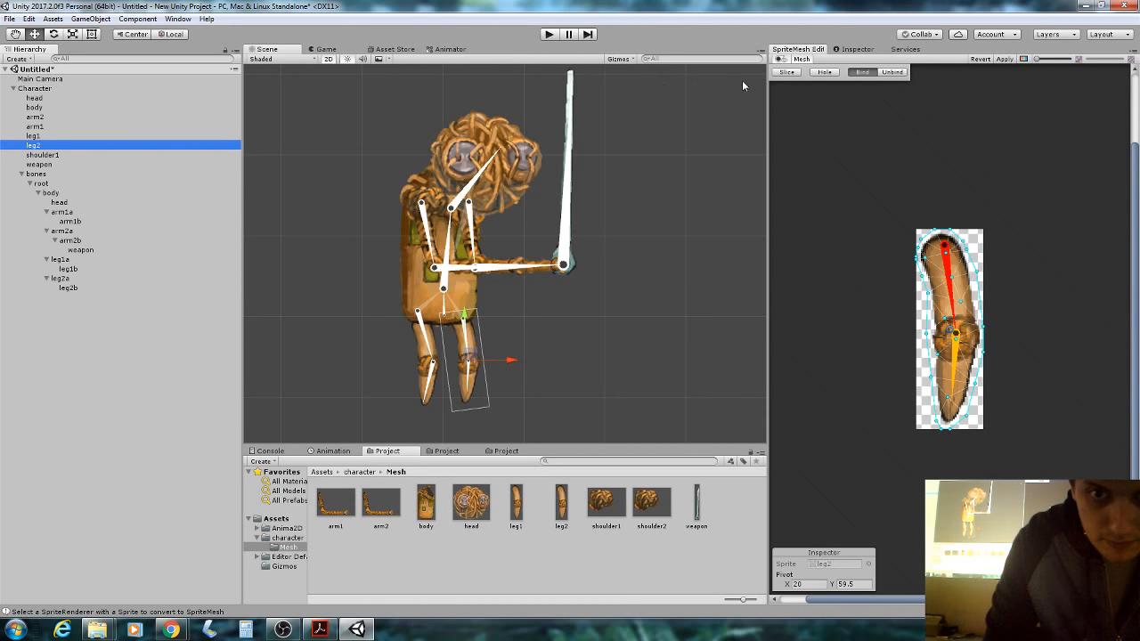
click(994, 60)
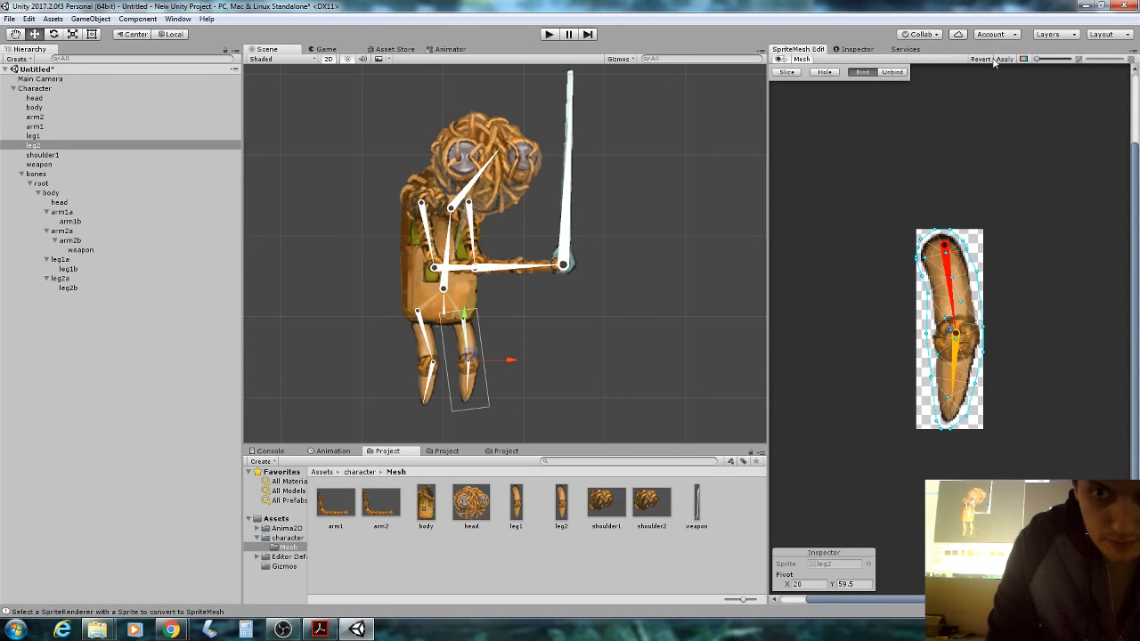
Bind and apply the shoulder1 and weapon meshes, then drag the root bone down and right.
click(129, 165)
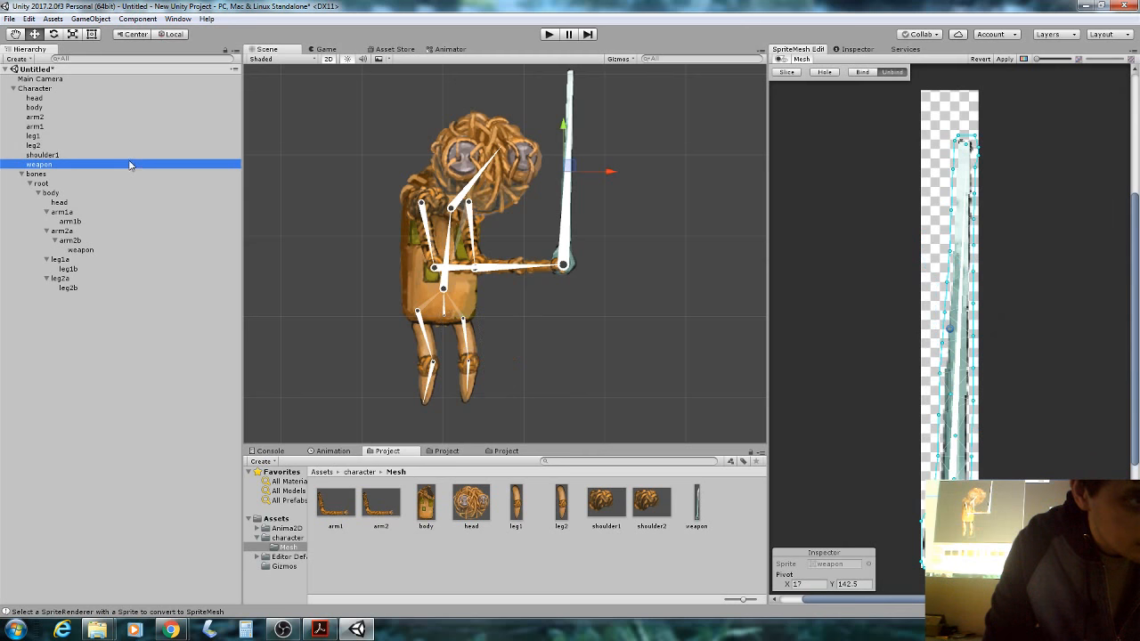
click(129, 155)
click(862, 71)
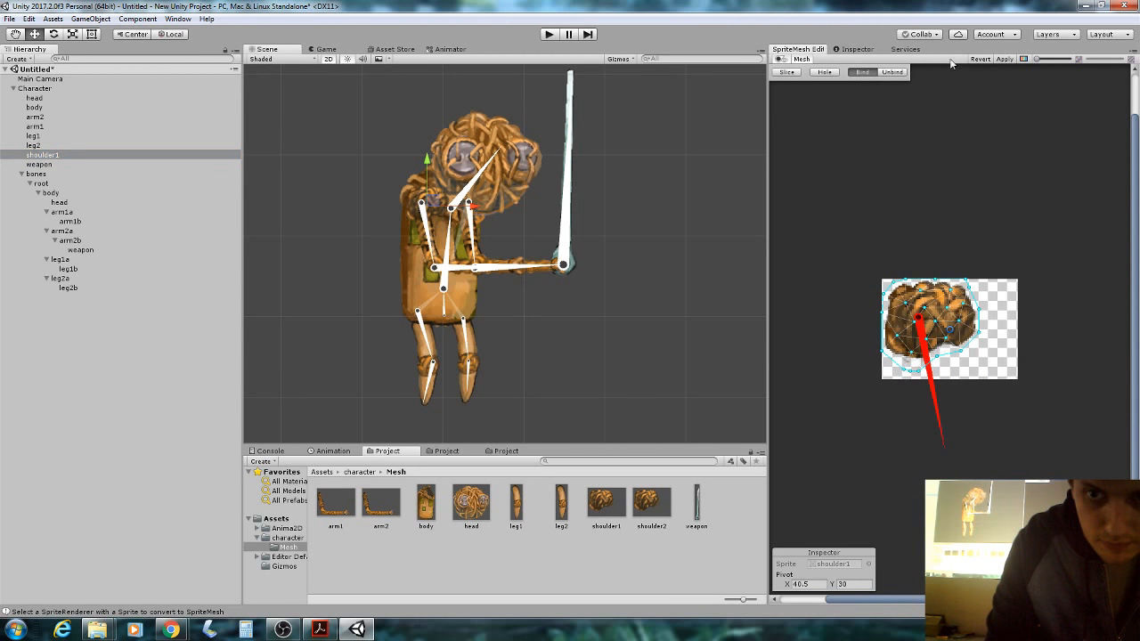
click(1004, 59)
click(116, 165)
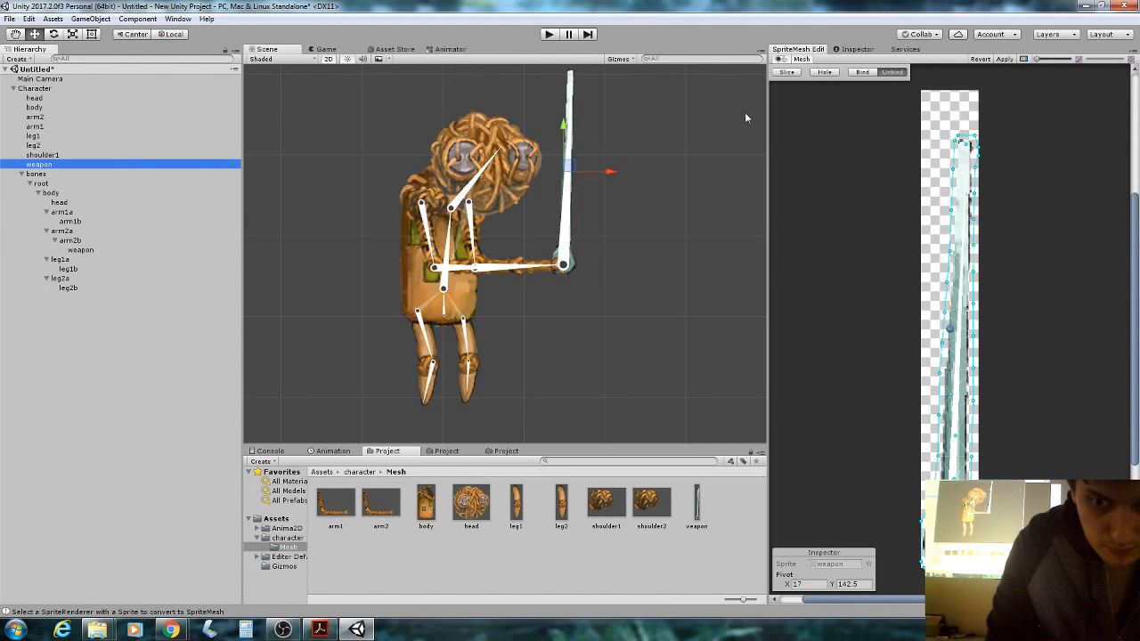
click(862, 72)
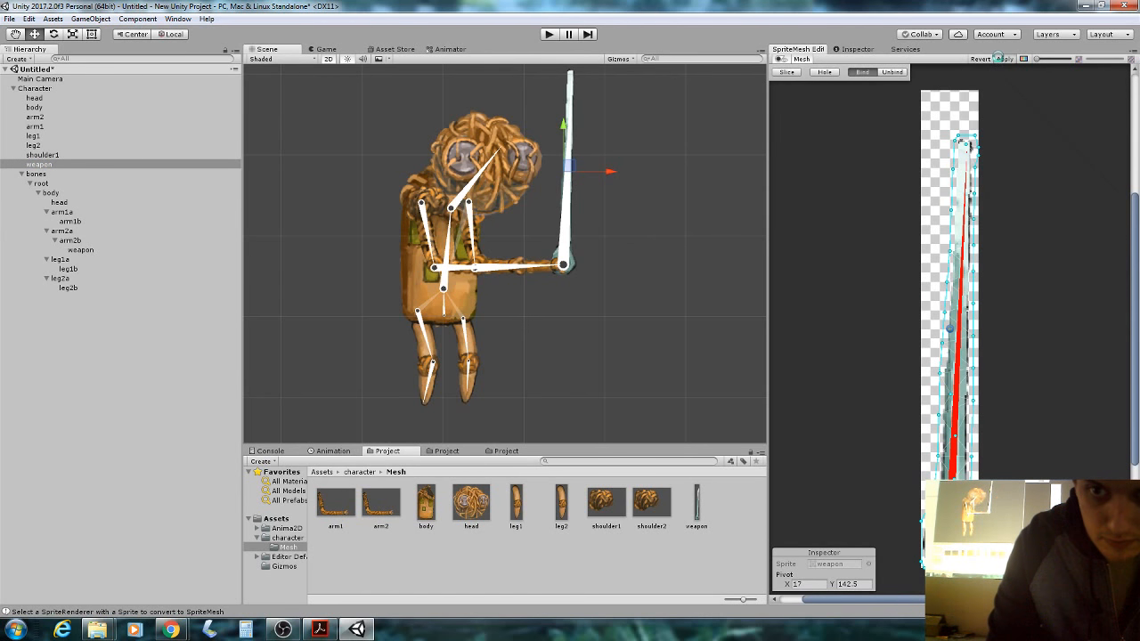
click(1005, 59)
click(445, 318)
mouse_move(445, 317)
mouse_down()
mouse_move(453, 330)
mouse_move(456, 299)
mouse_move(450, 310)
mouse_move(431, 301)
mouse_move(467, 308)
mouse_move(441, 302)
mouse_move(443, 317)
mouse_move(462, 311)
mouse_move(437, 307)
mouse_move(453, 302)
mouse_move(468, 312)
mouse_move(461, 320)
mouse_up()
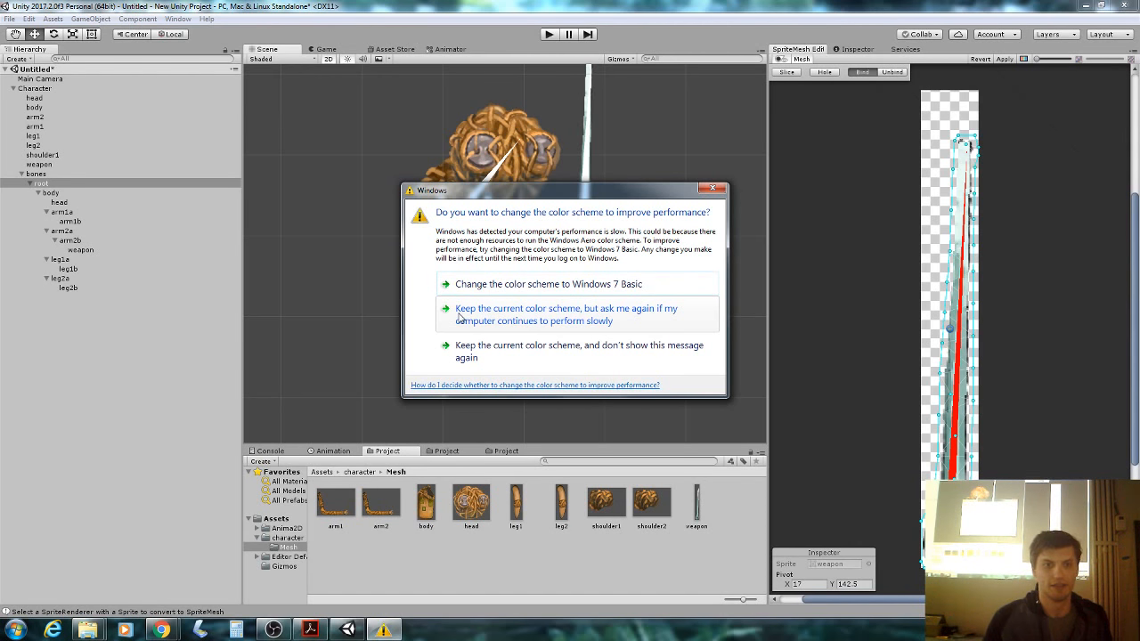
Dismiss the colour-scheme prompt, view the Inverse Kinematic slide, and return to Unity's Character object.
click(714, 190)
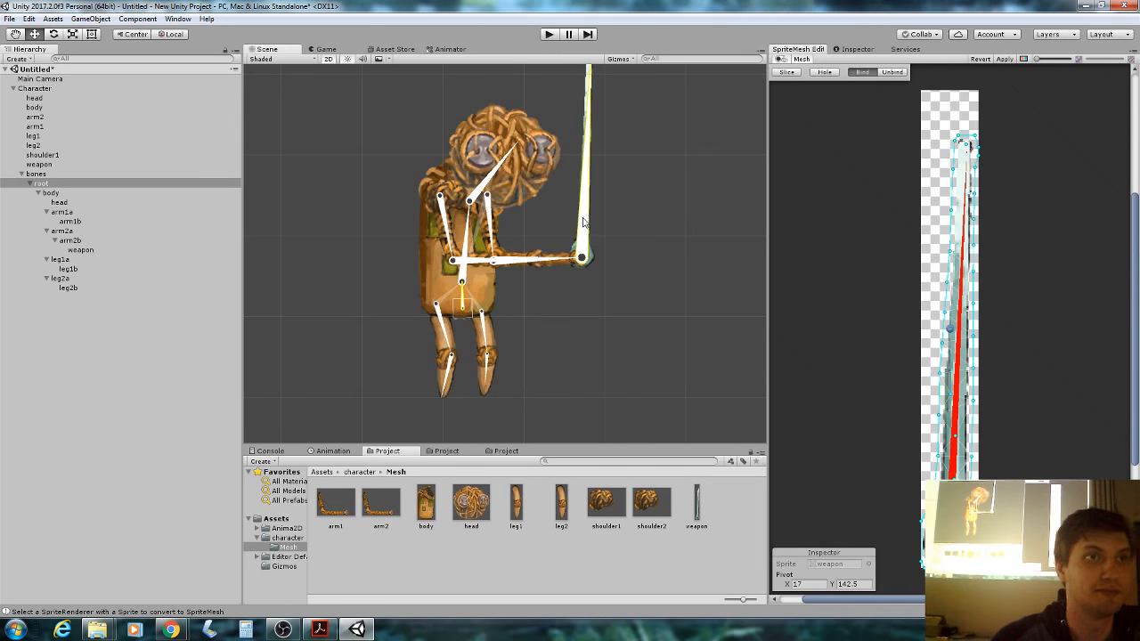
click(320, 630)
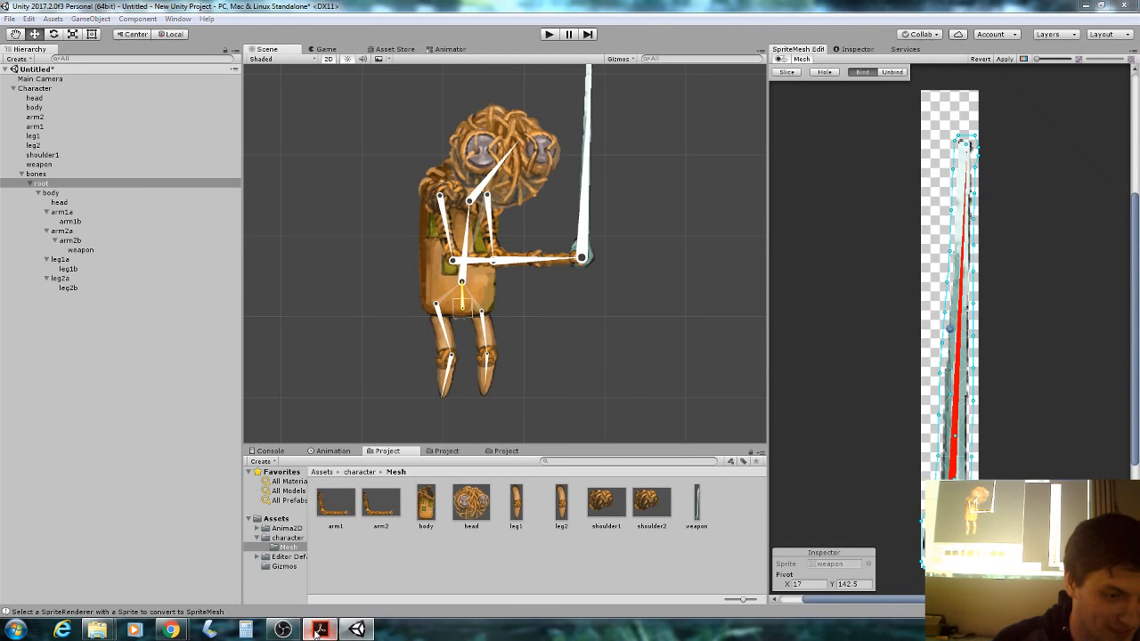
scroll(464, 442, down, 3)
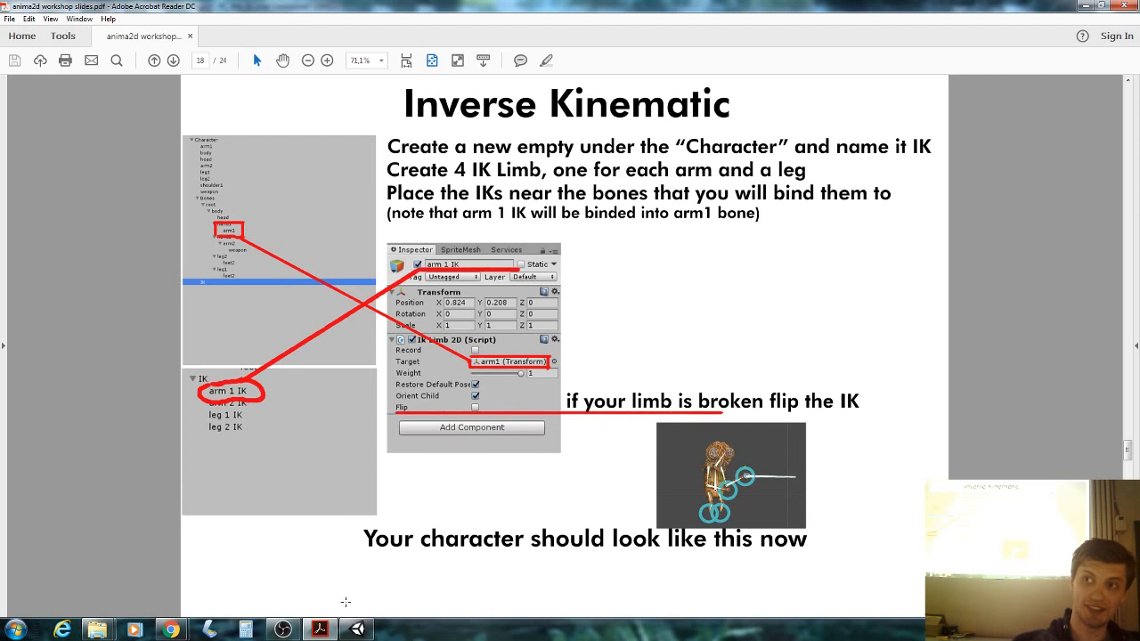
click(356, 630)
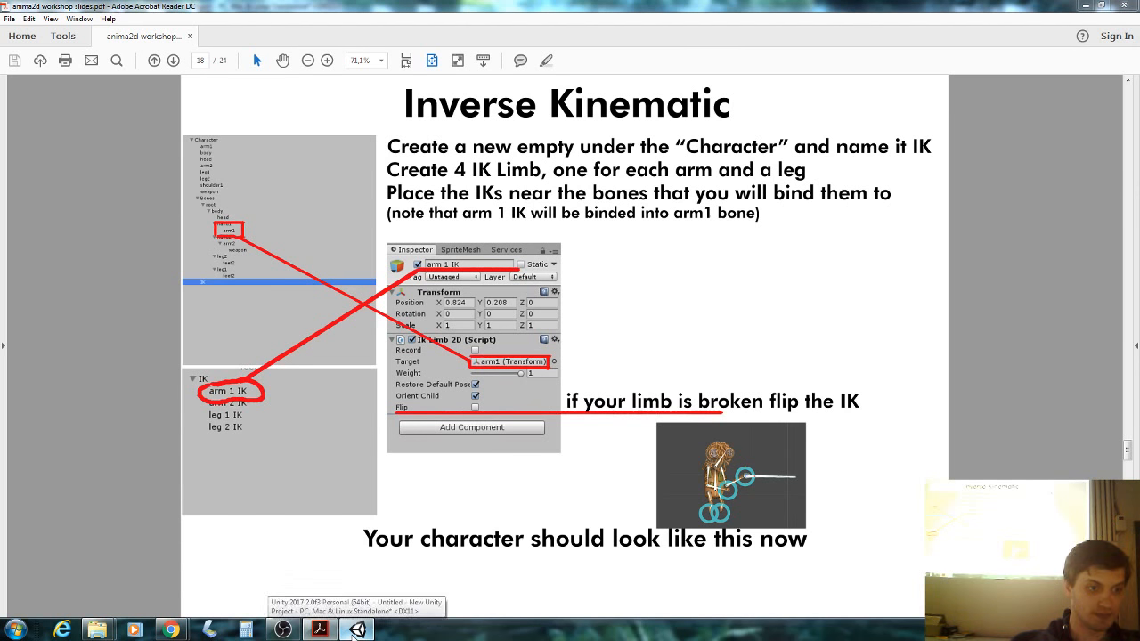
click(356, 611)
click(77, 88)
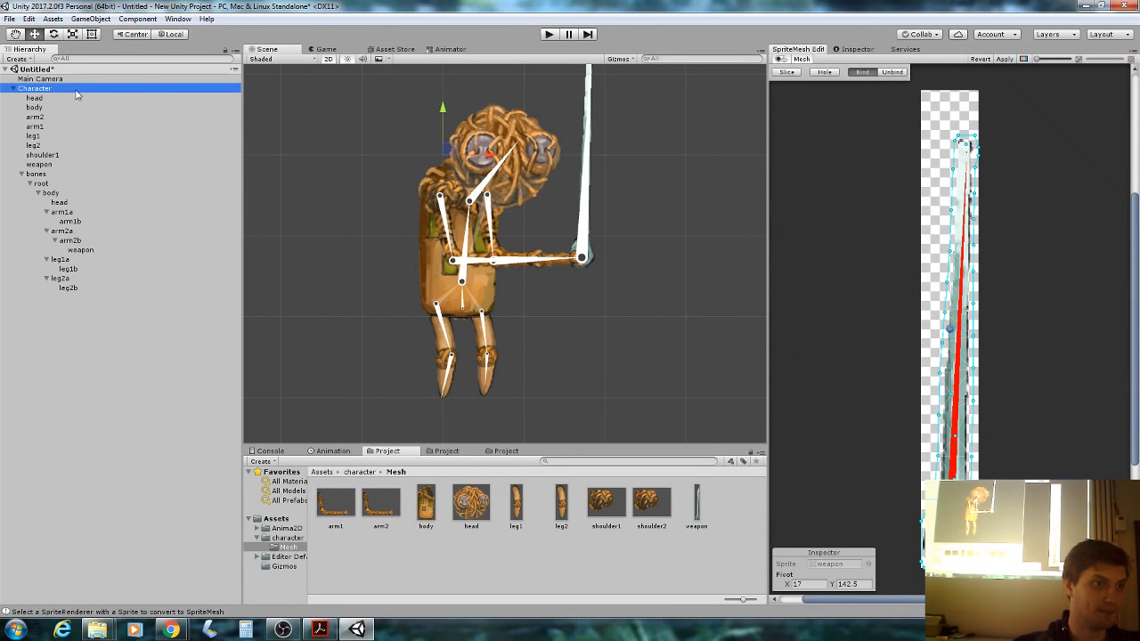
Create an empty child of Character named IK.
right_click(77, 89)
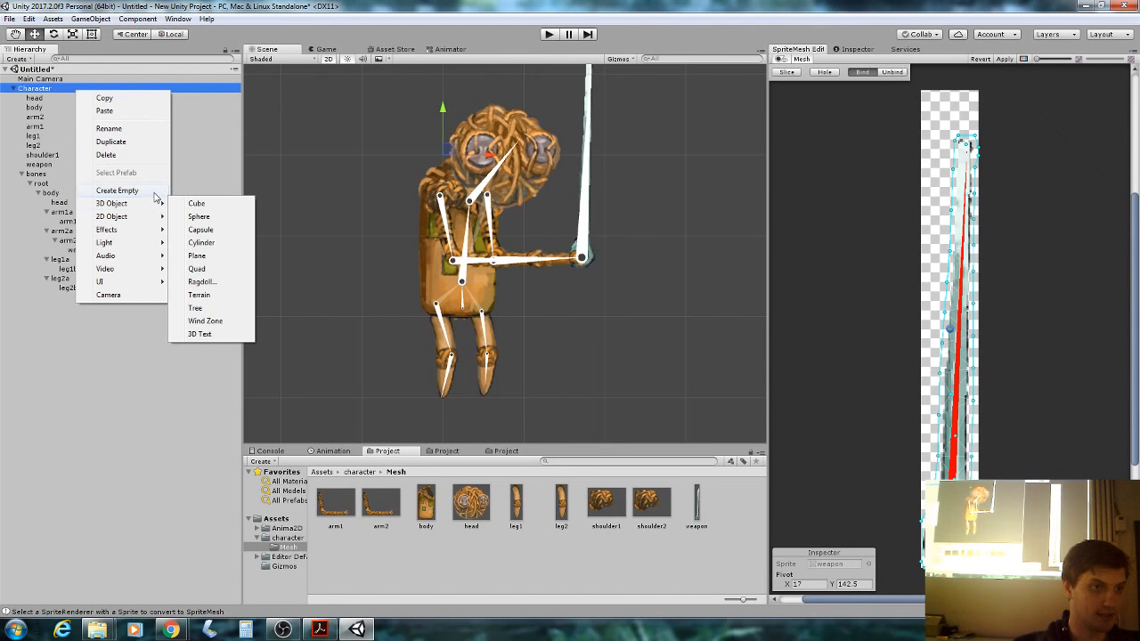
click(155, 192)
click(859, 50)
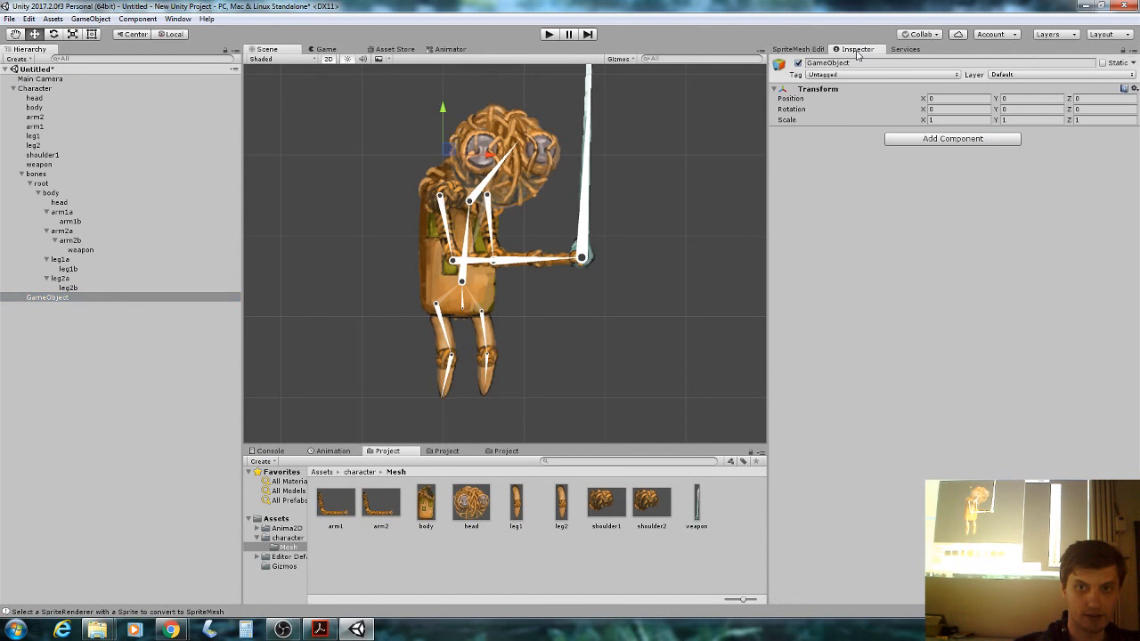
click(869, 63)
text(IK)
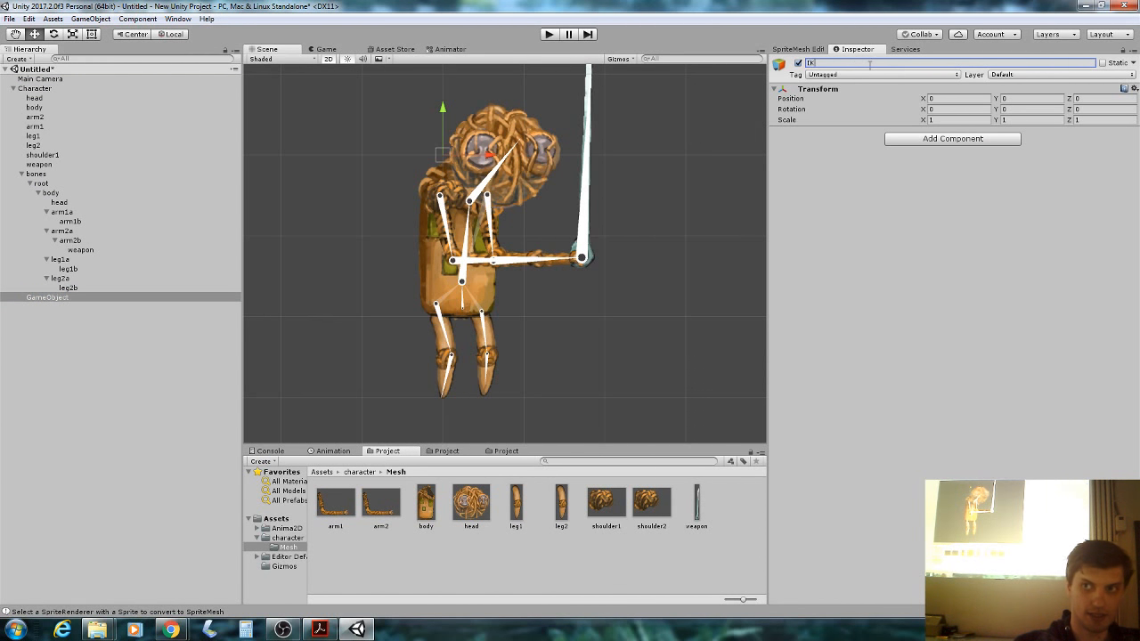
Add two IK Limb objects under IK via 2D Object > IK Limb.
right_click(101, 297)
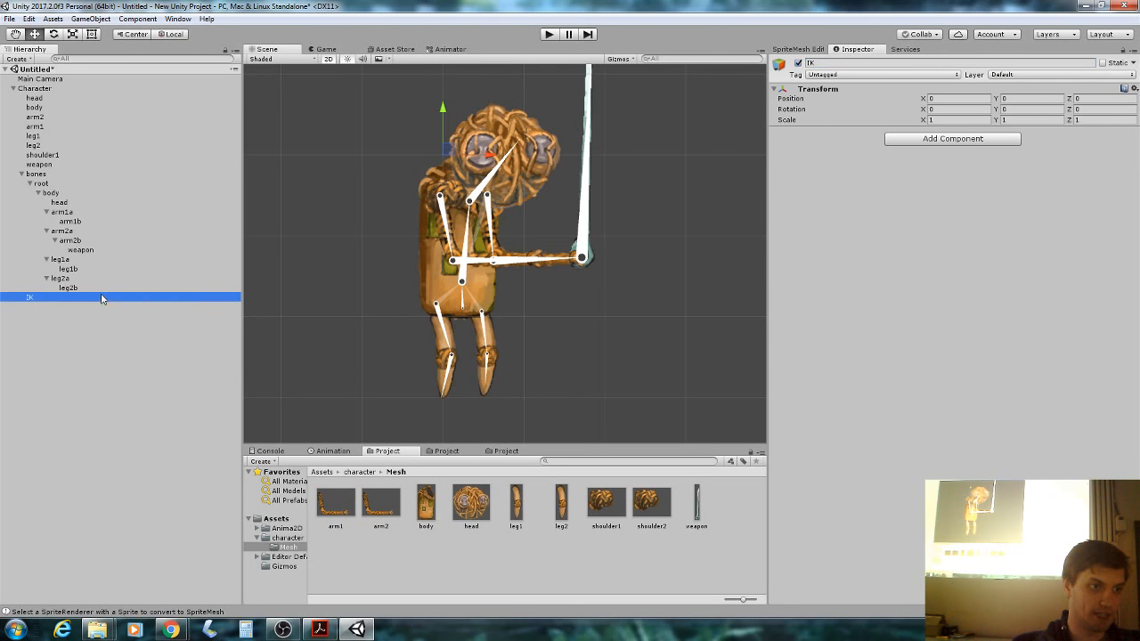
mouse_move(143, 427)
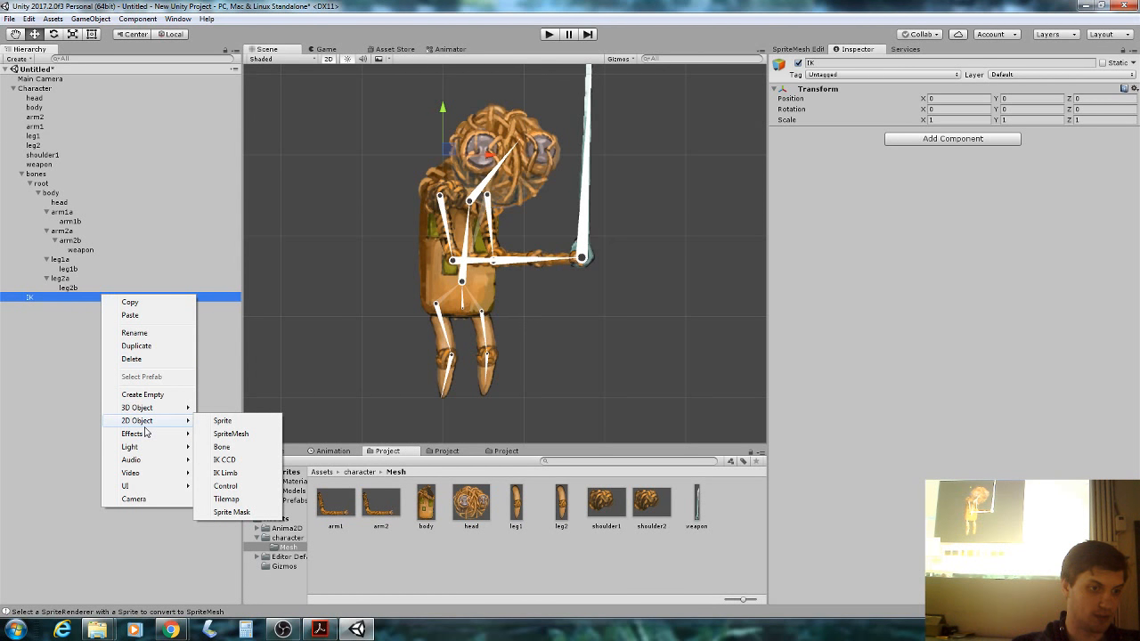
click(260, 477)
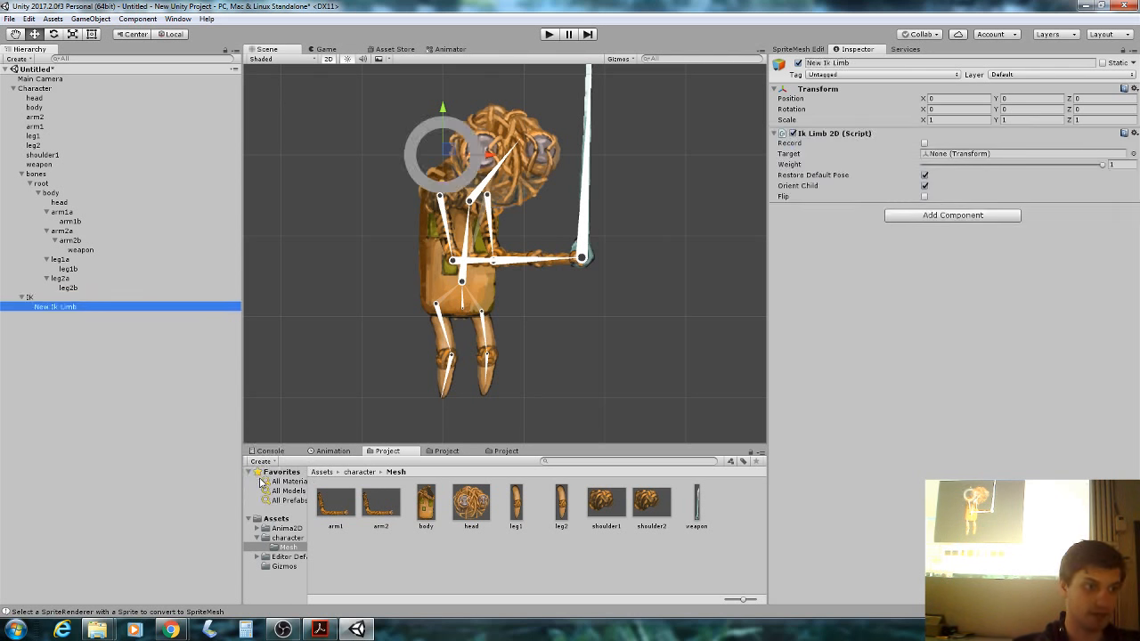
click(87, 89)
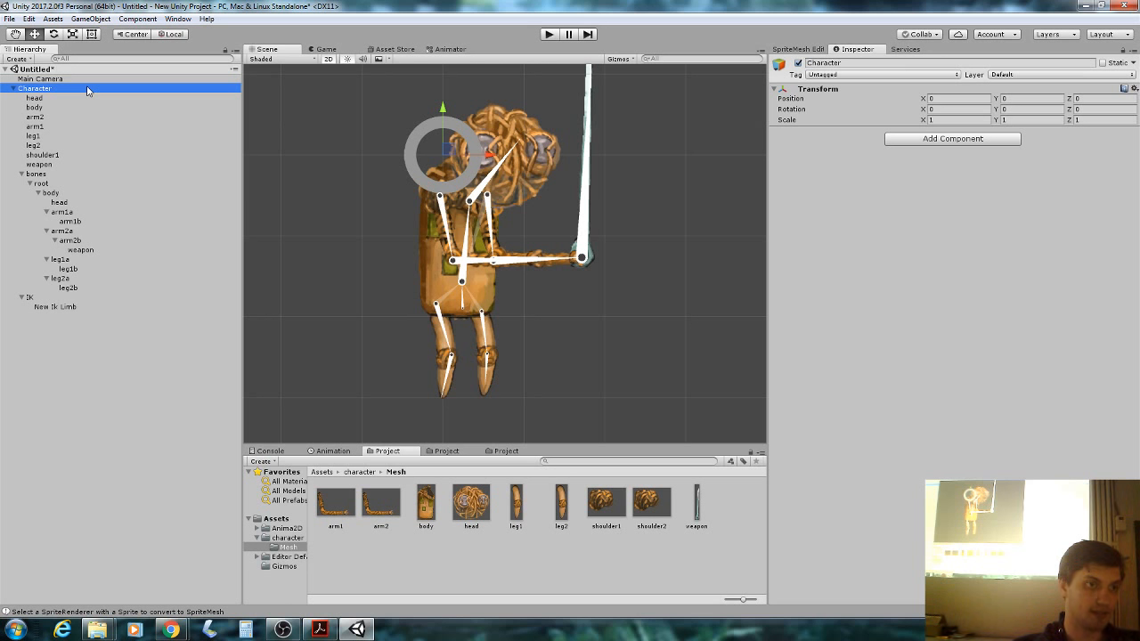
right_click(60, 298)
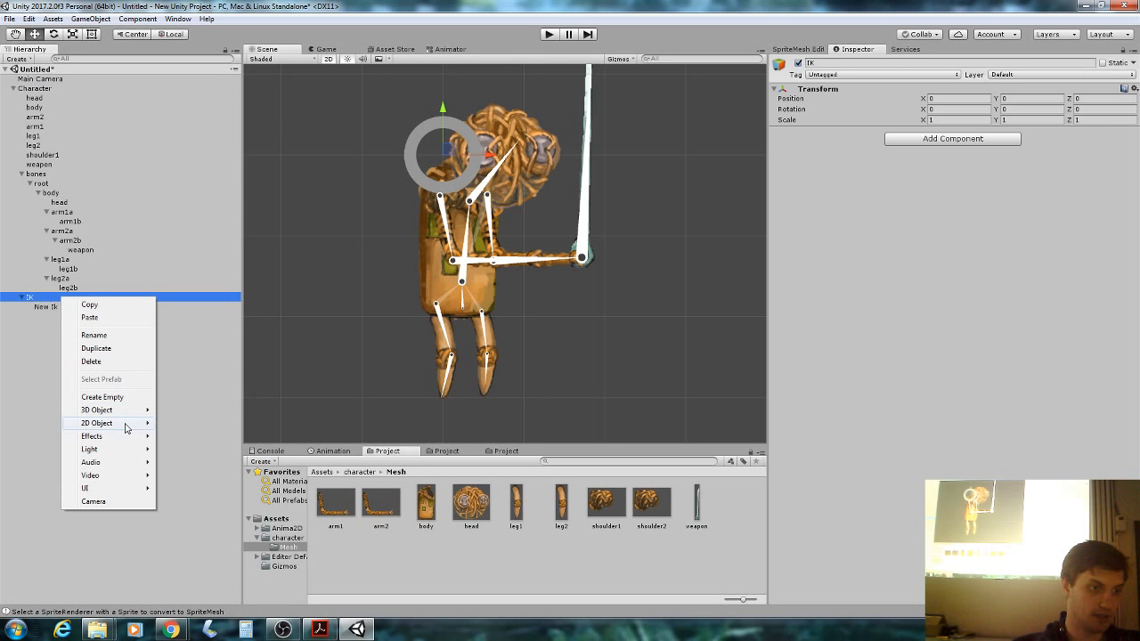
mouse_move(126, 425)
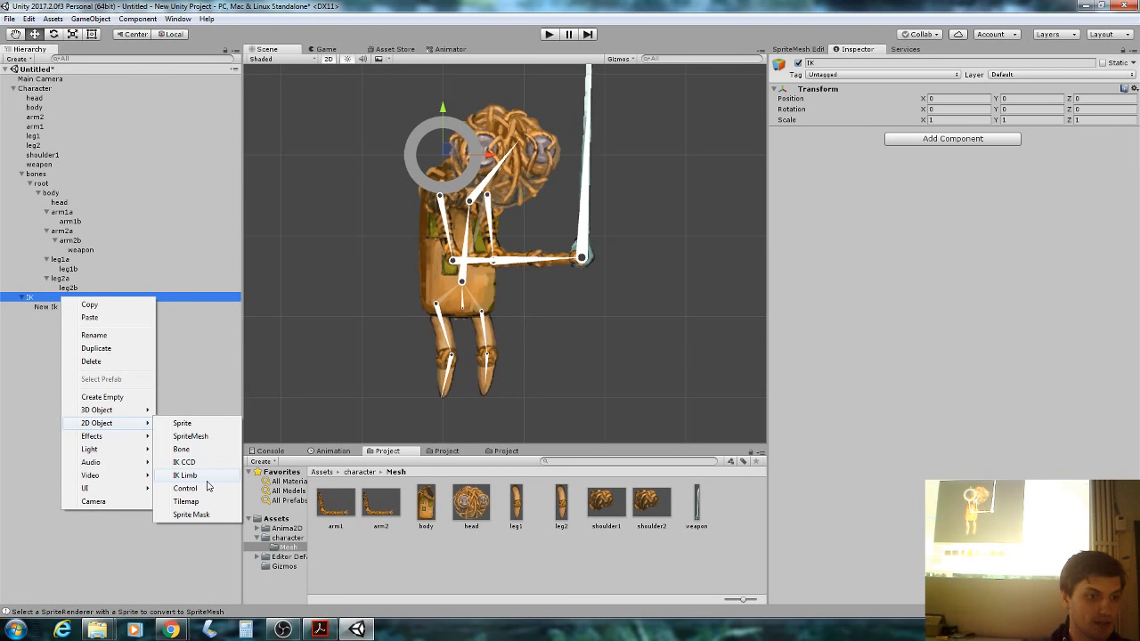
click(207, 485)
Add a third and fourth IK Limb under IK, then select the first one.
right_click(48, 299)
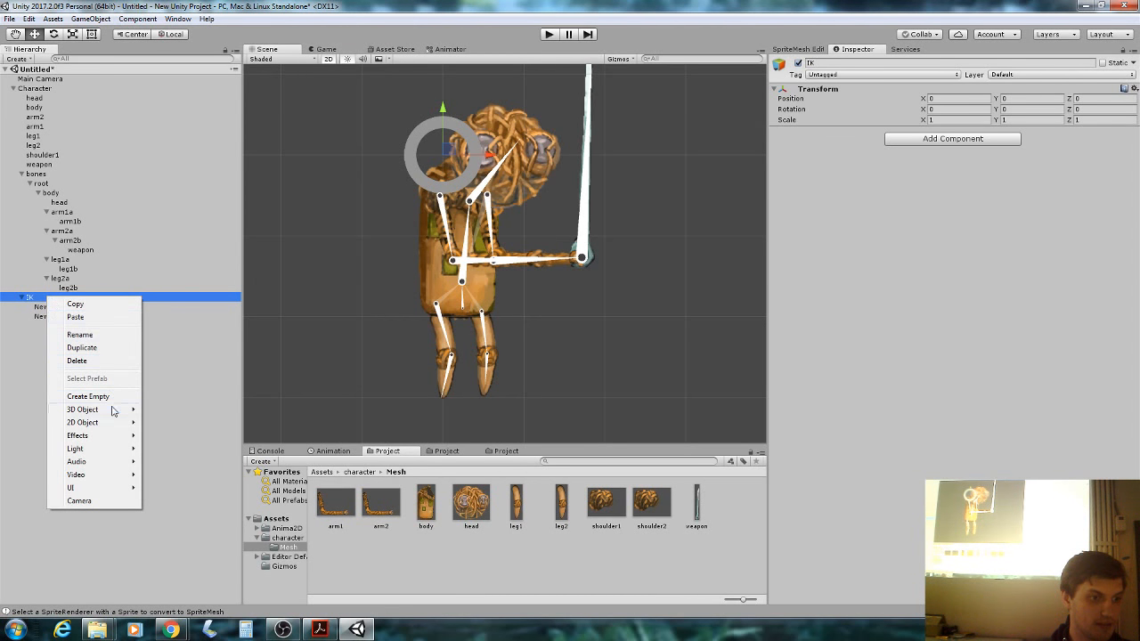
mouse_move(80, 411)
click(166, 474)
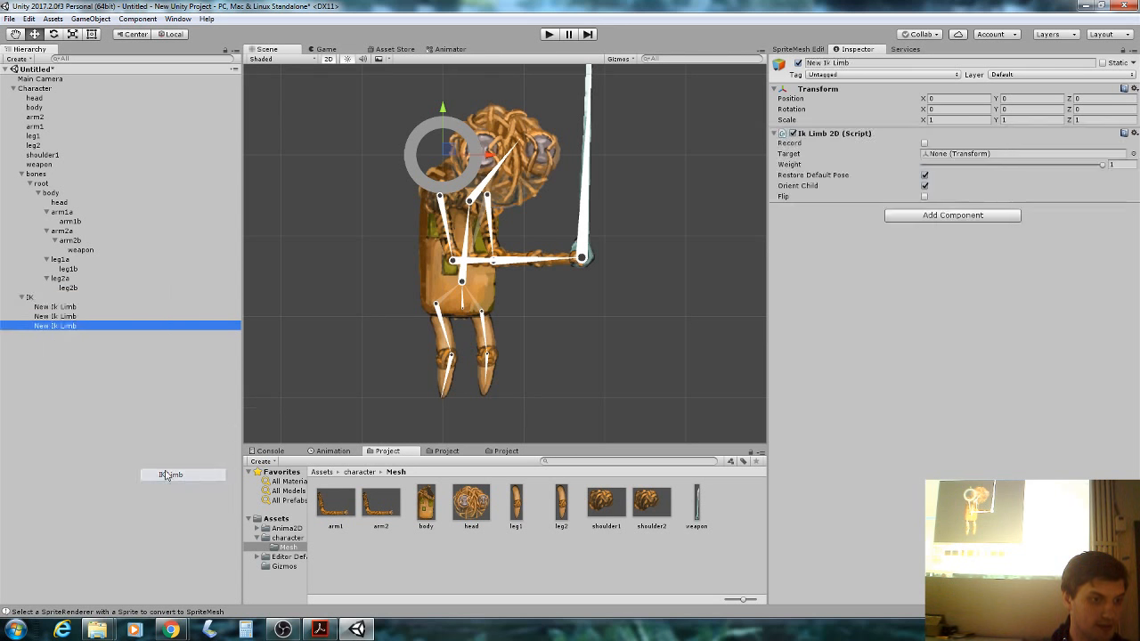
right_click(55, 299)
right_click(41, 300)
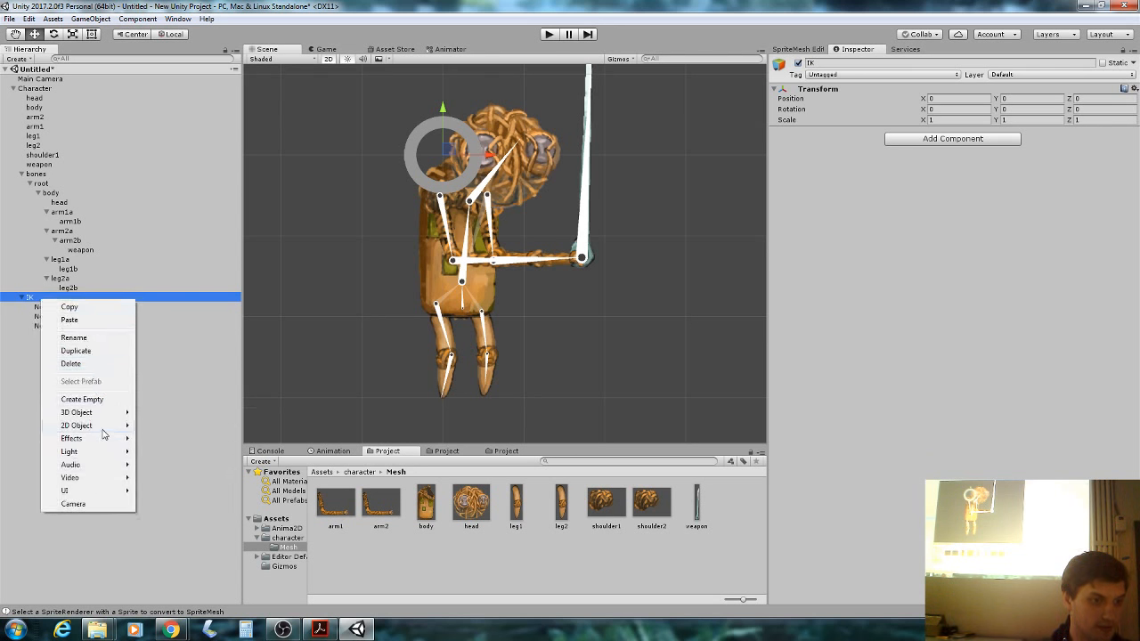
mouse_move(89, 425)
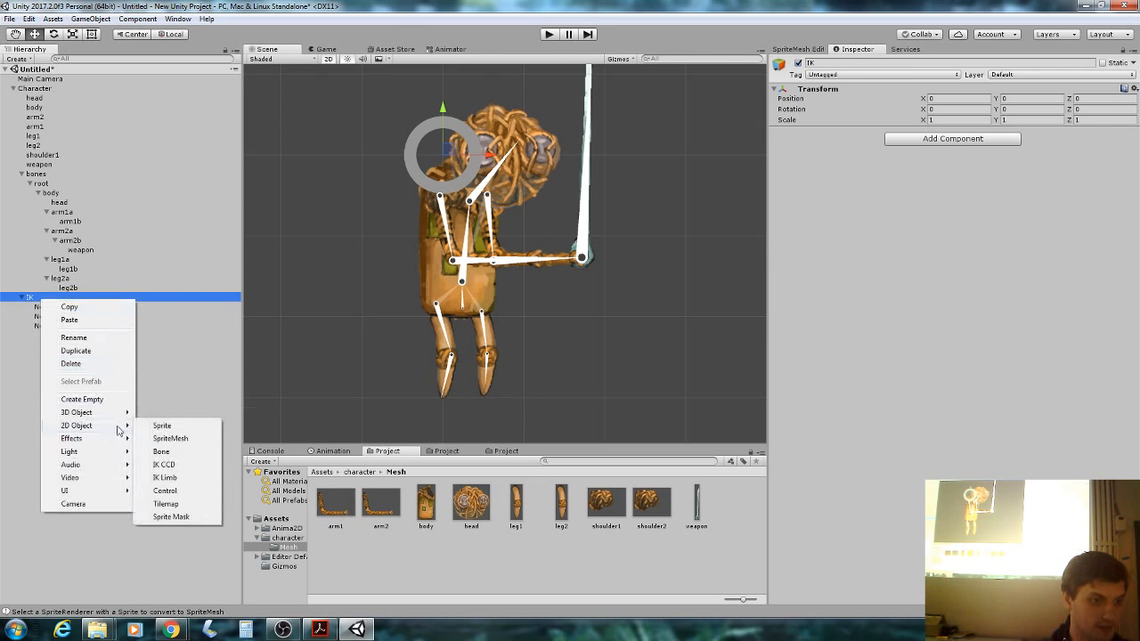
click(181, 478)
click(111, 307)
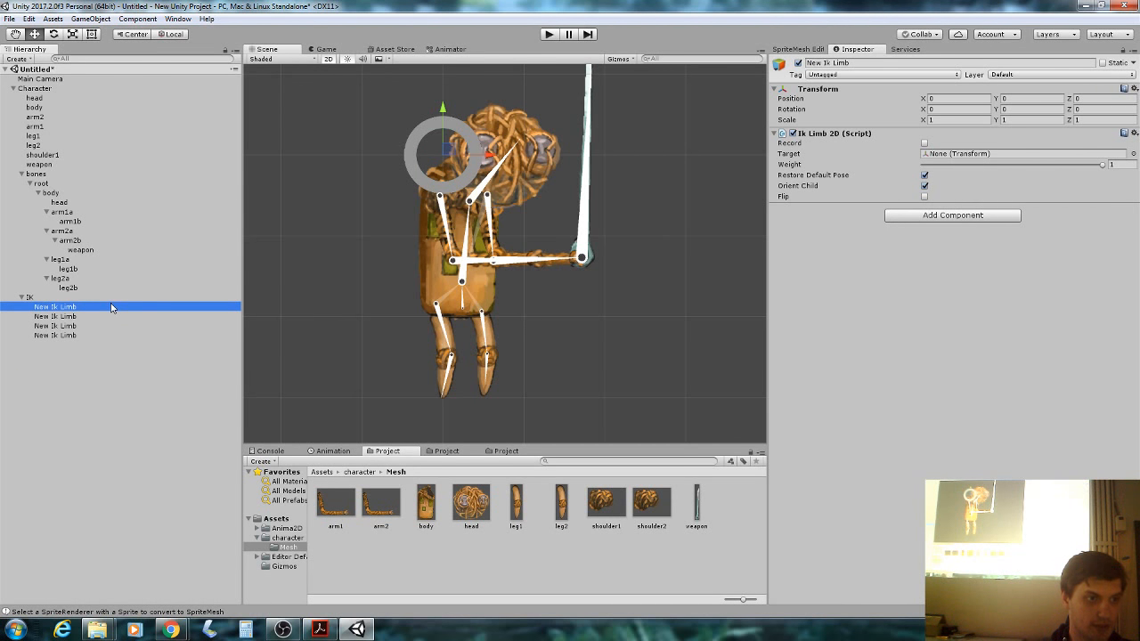
Rename the first two IK limbs arm1 and arm2.
click(877, 63)
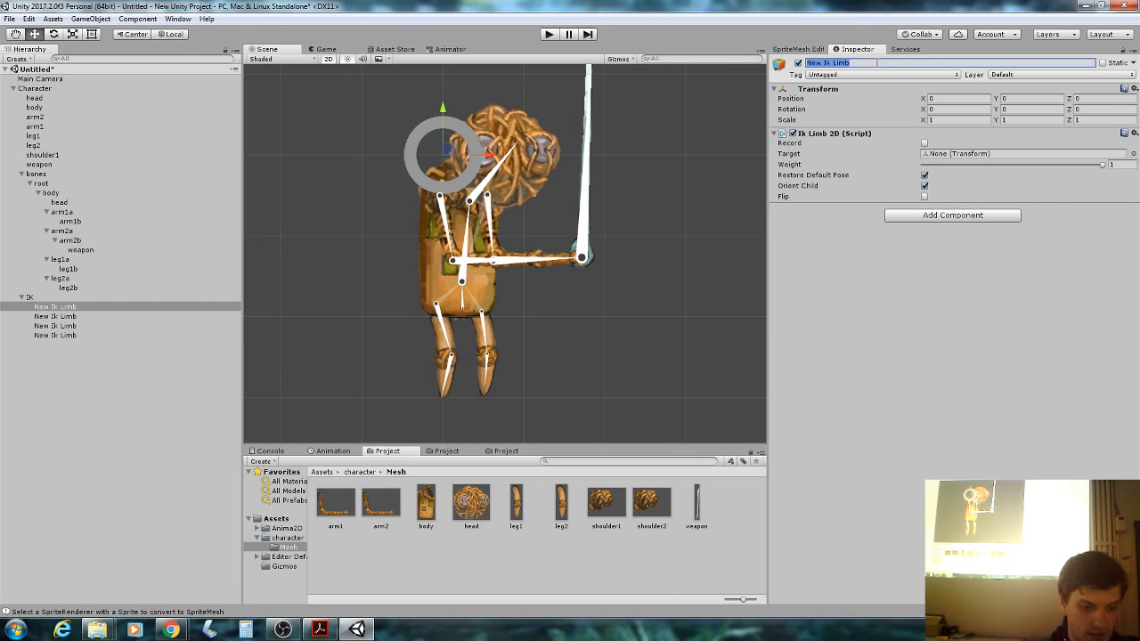
text(arm1)
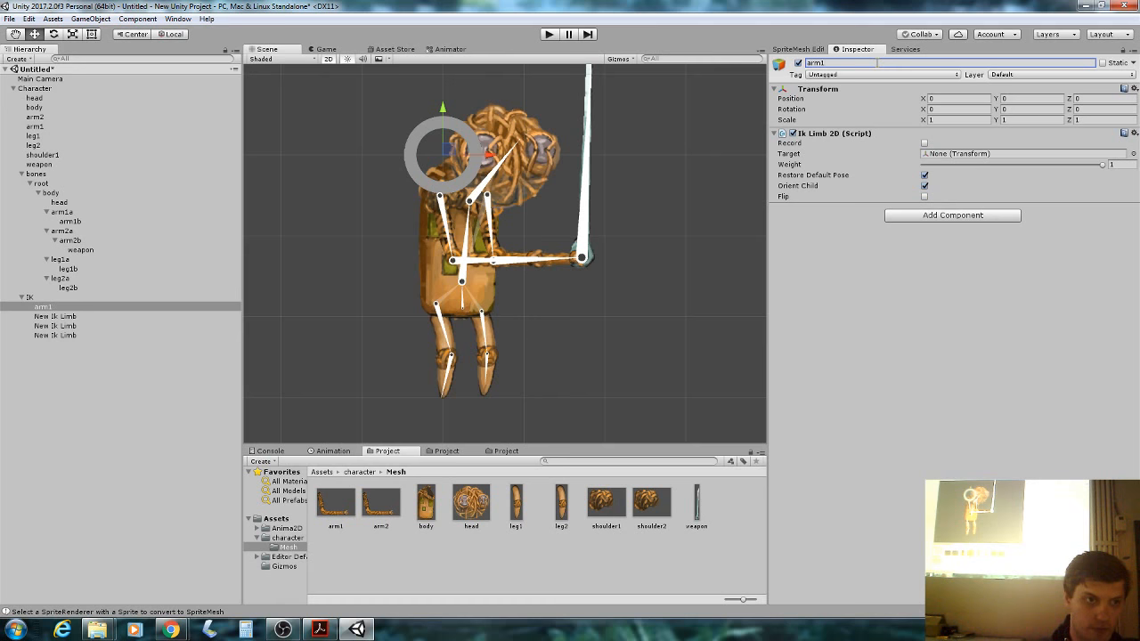
click(106, 318)
click(844, 62)
text(a)
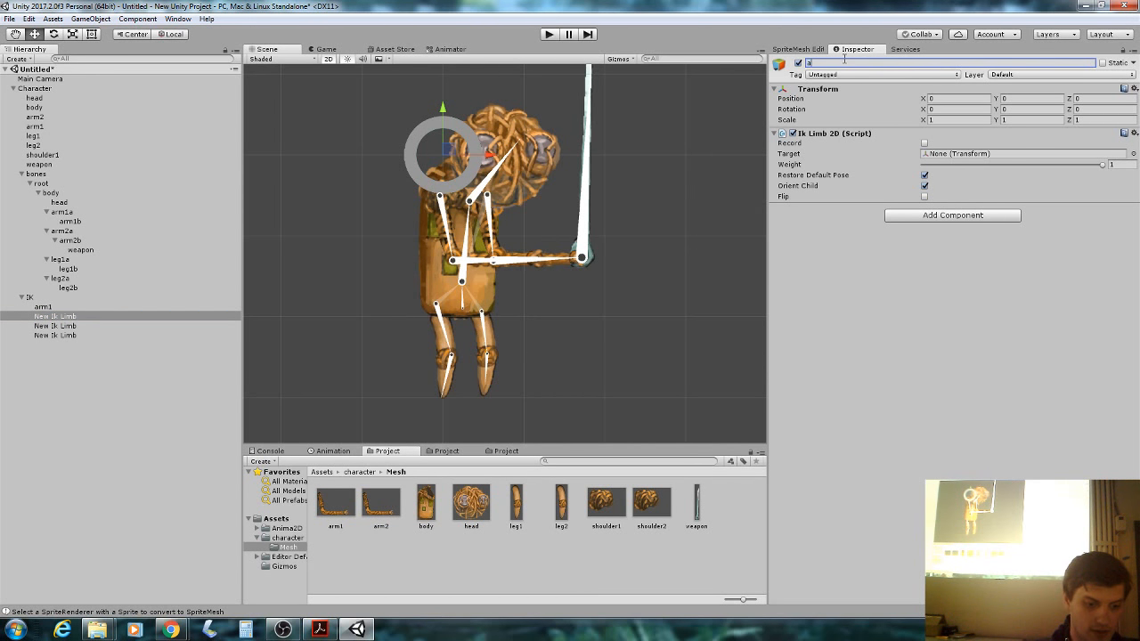
text(rm2)
key(Return)
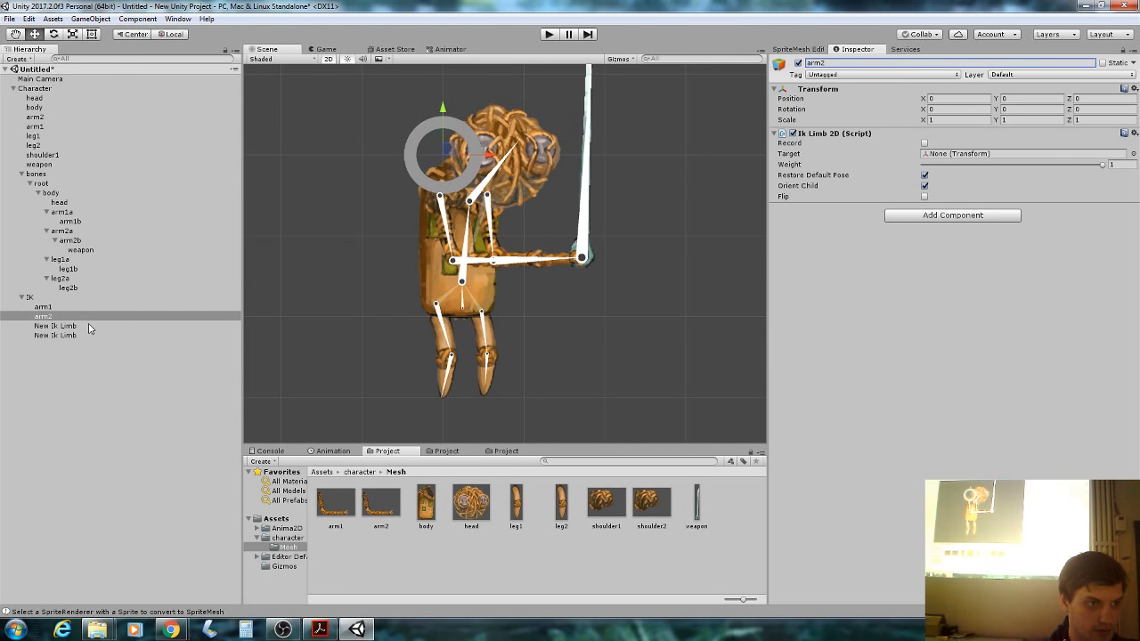
Rename the remaining two IK limbs leg1 and leg2.
click(89, 327)
click(861, 64)
key(BackSpace)
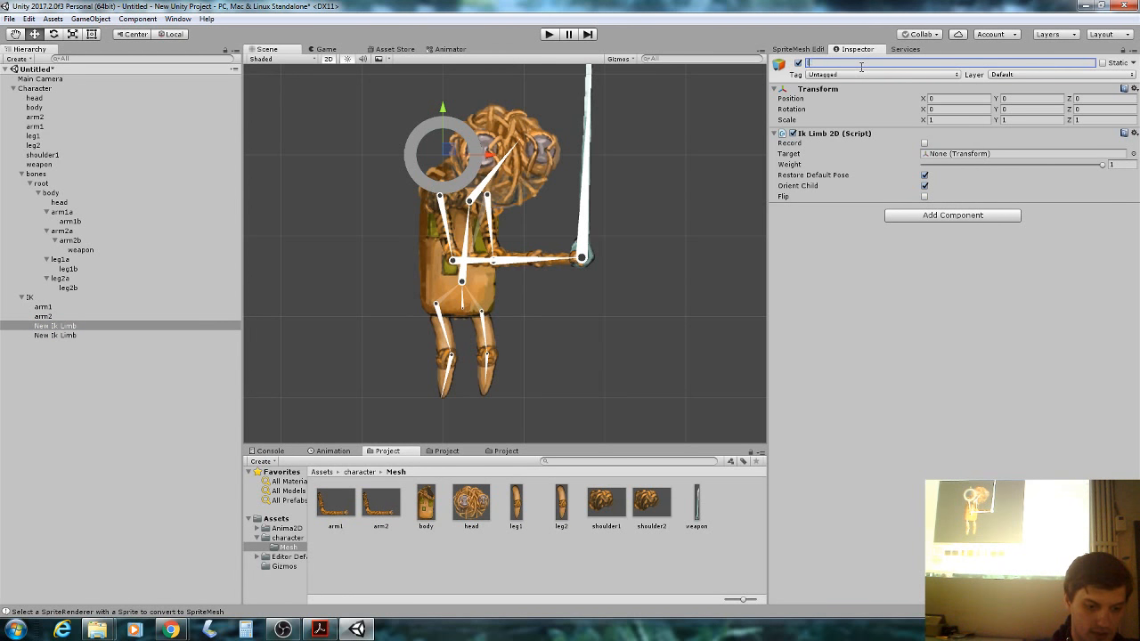
text(leg1)
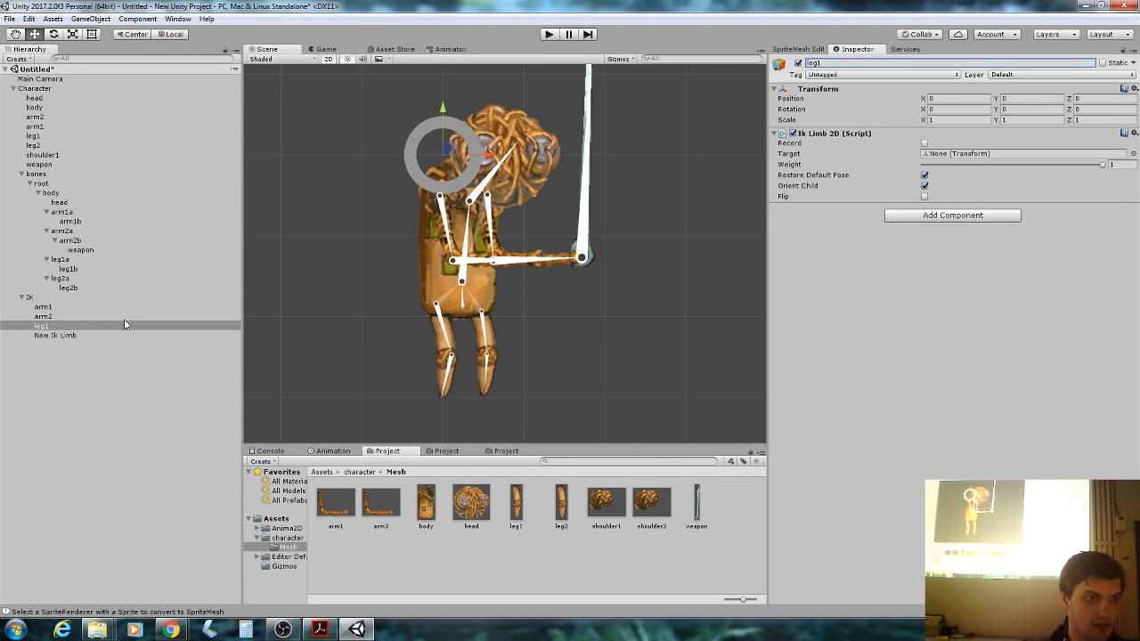
click(125, 335)
click(856, 62)
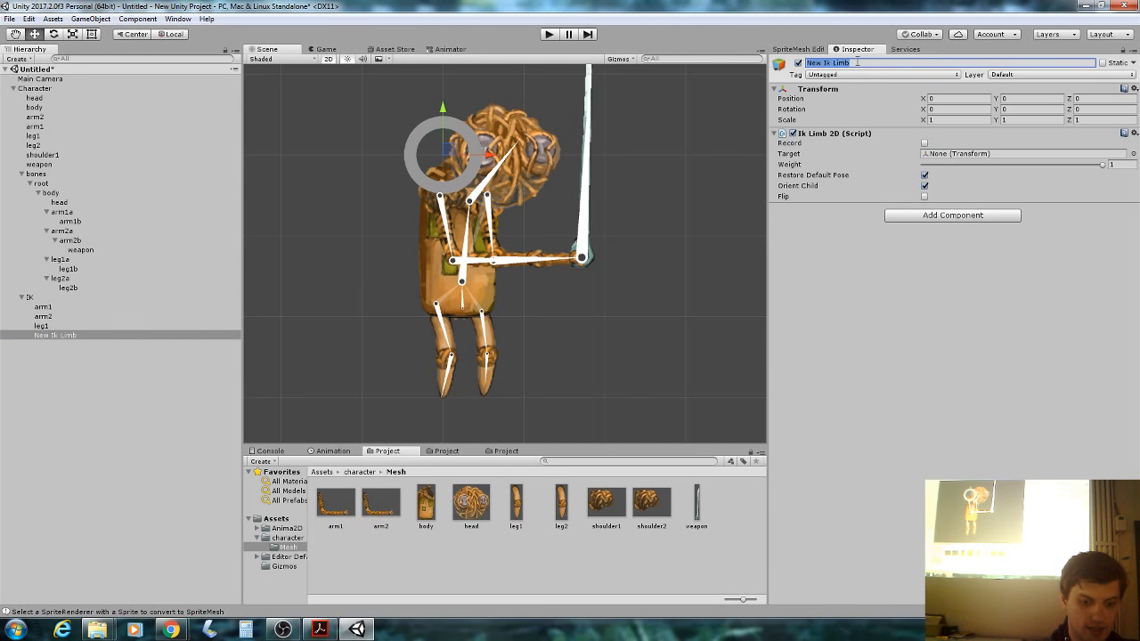
text(leg2)
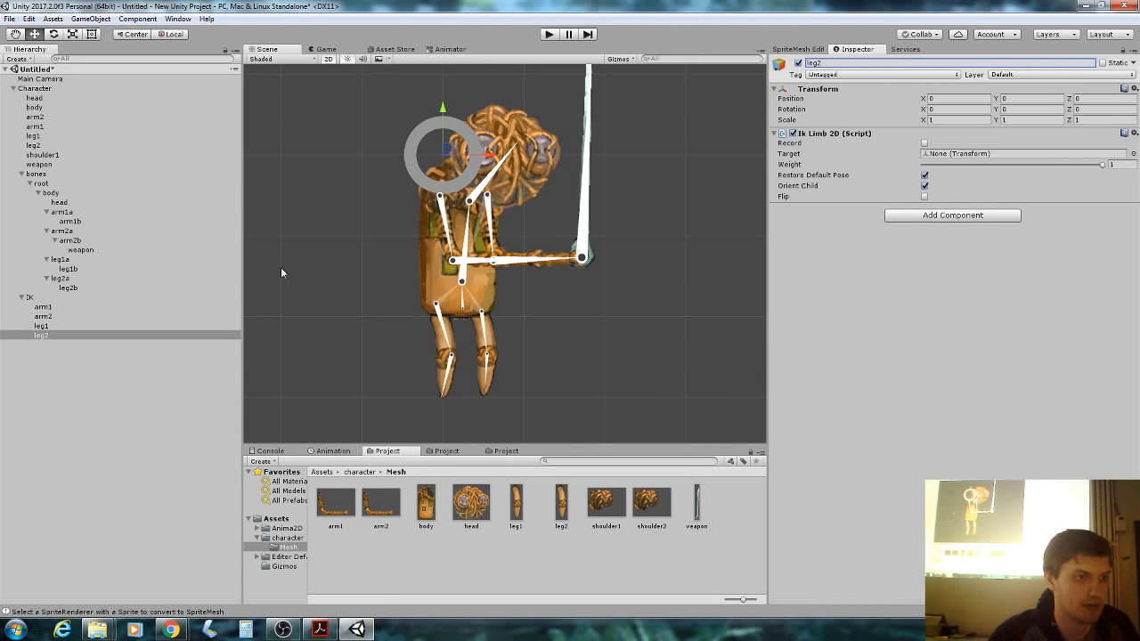
Drag the arm1 target to the hand, leg2's to the foot, and leg1's off the head.
click(69, 305)
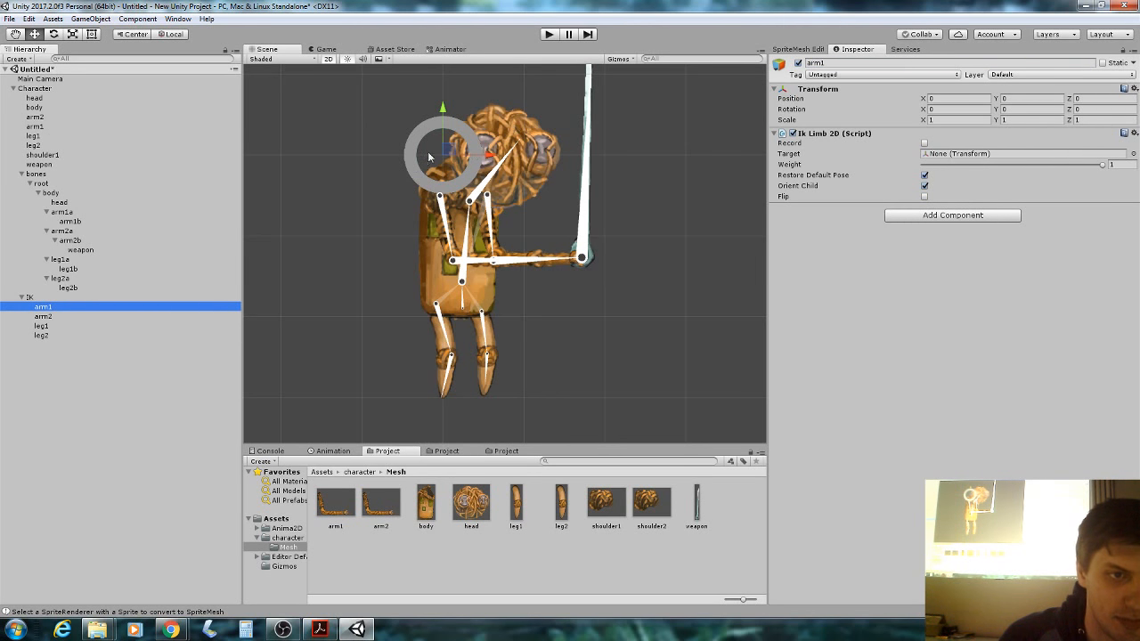
drag(428, 157, 558, 259)
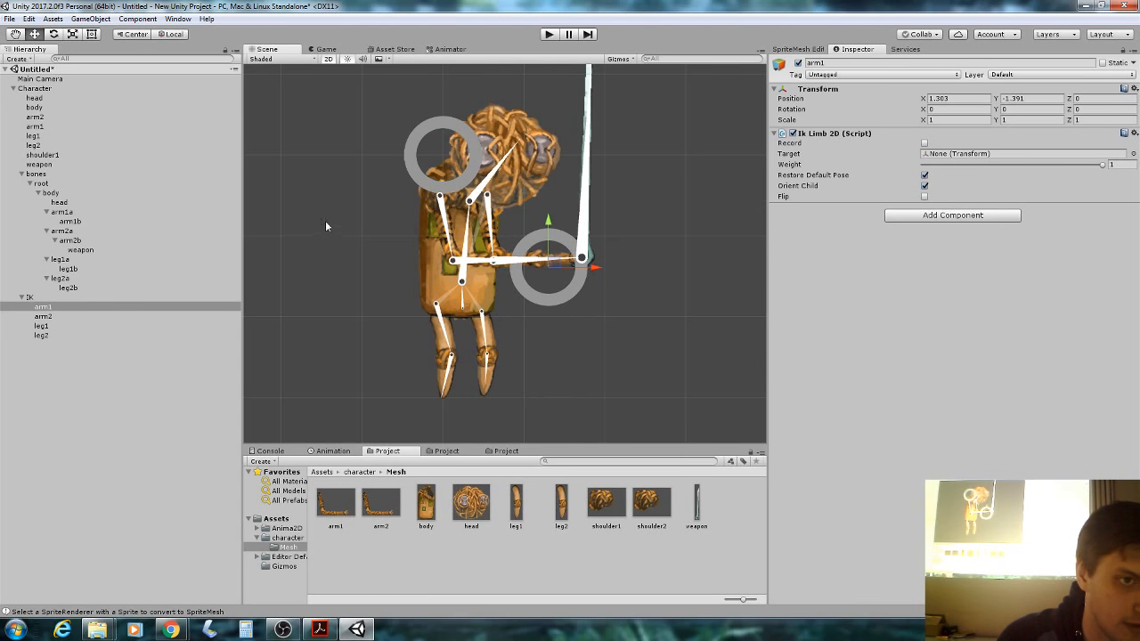
drag(435, 152, 481, 389)
click(109, 316)
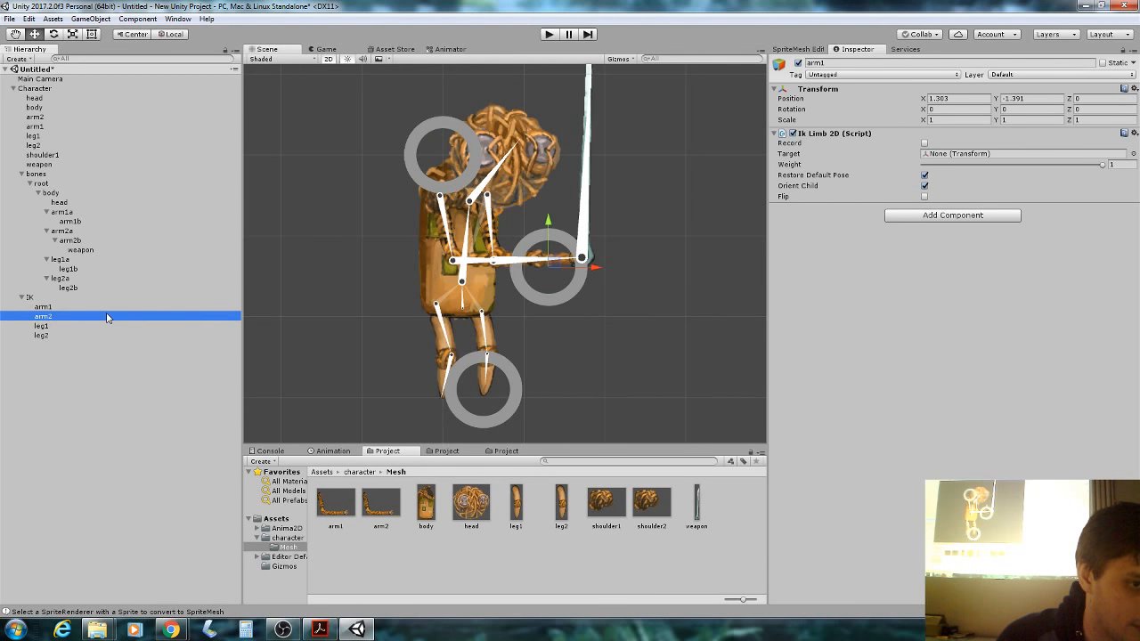
drag(456, 134, 580, 217)
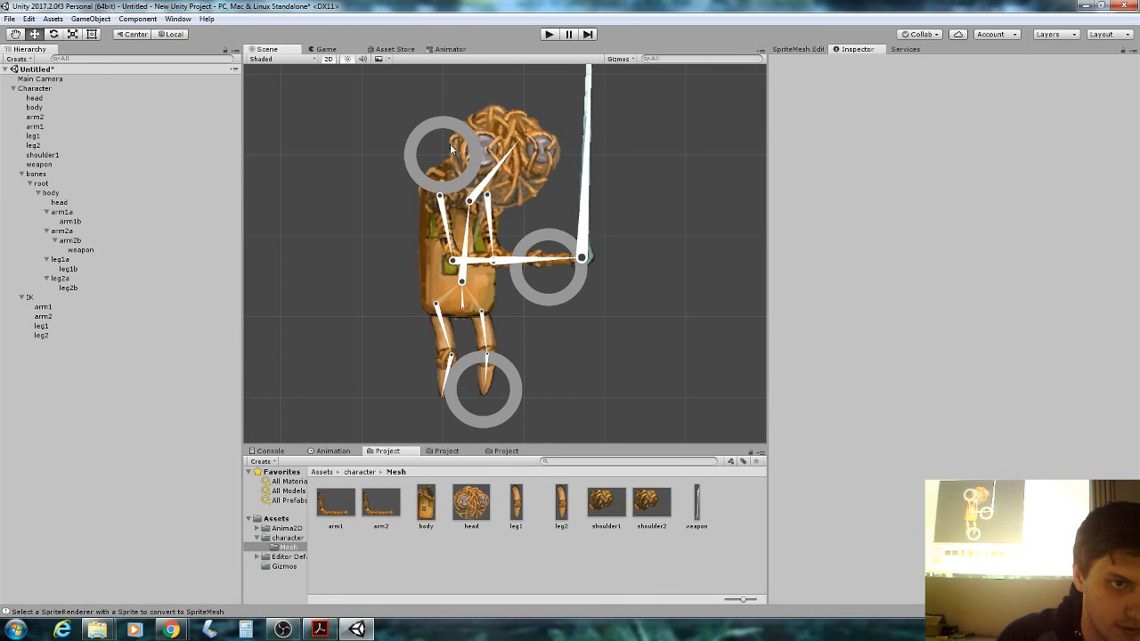
click(447, 150)
drag(453, 155, 589, 258)
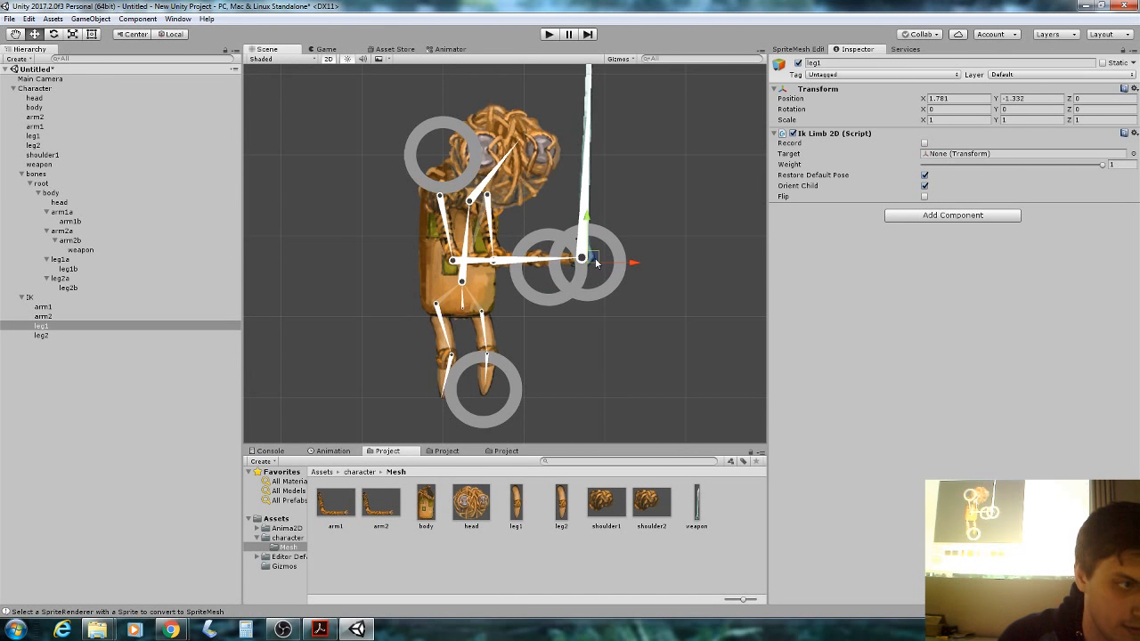
click(437, 155)
Move the arm2 target onto the hand and the leg1 target onto the left foot, then reselect arm1.
click(439, 151)
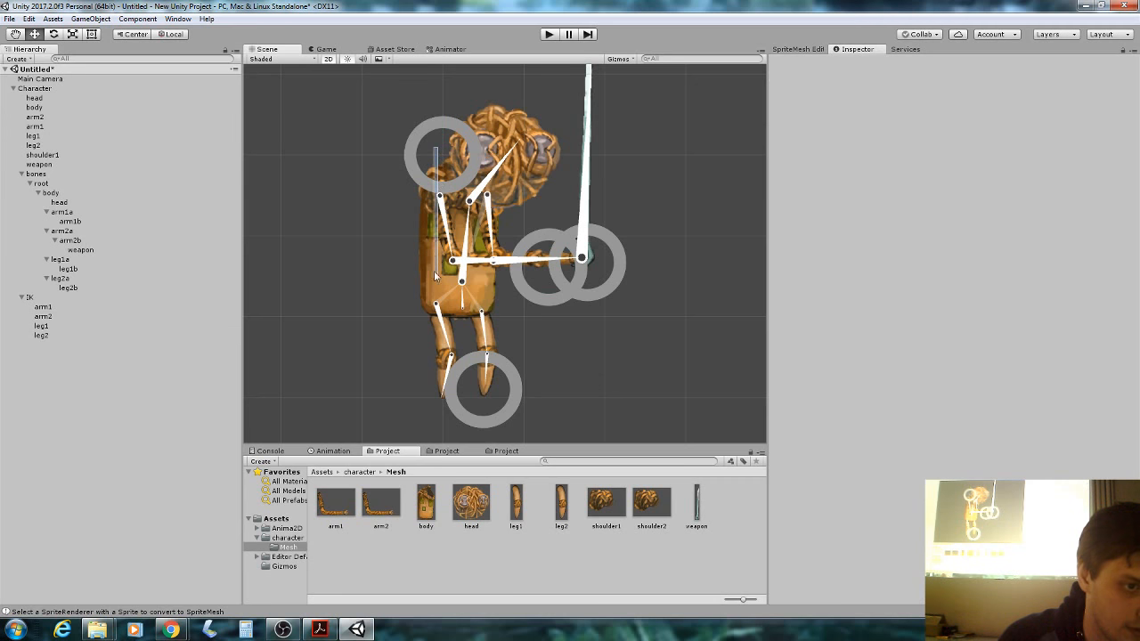
click(445, 158)
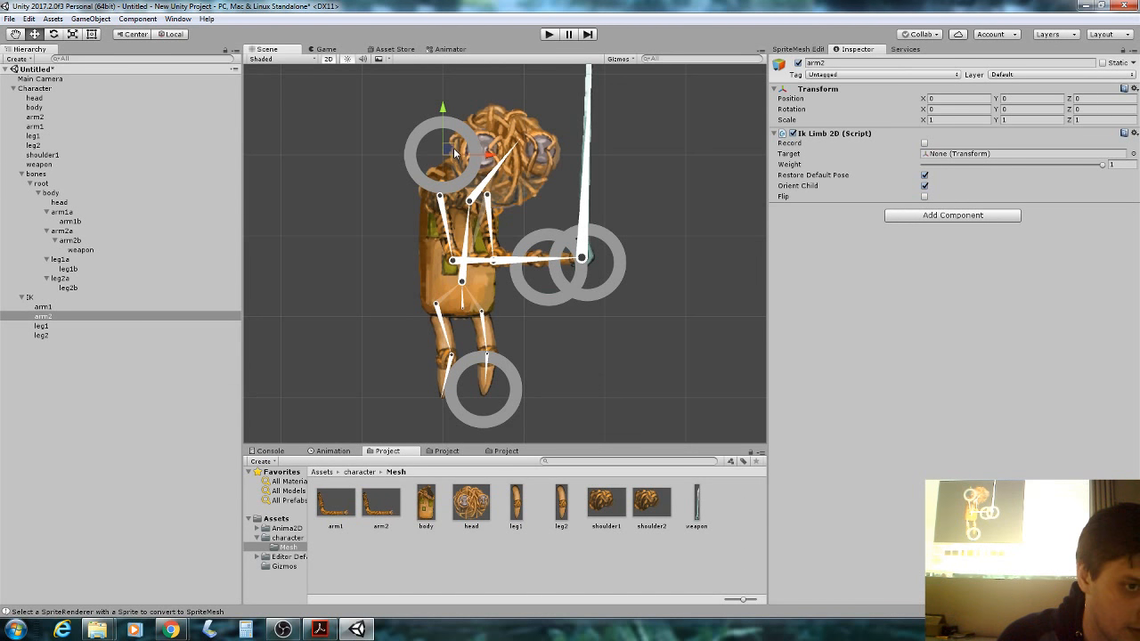
drag(454, 153, 595, 260)
click(71, 336)
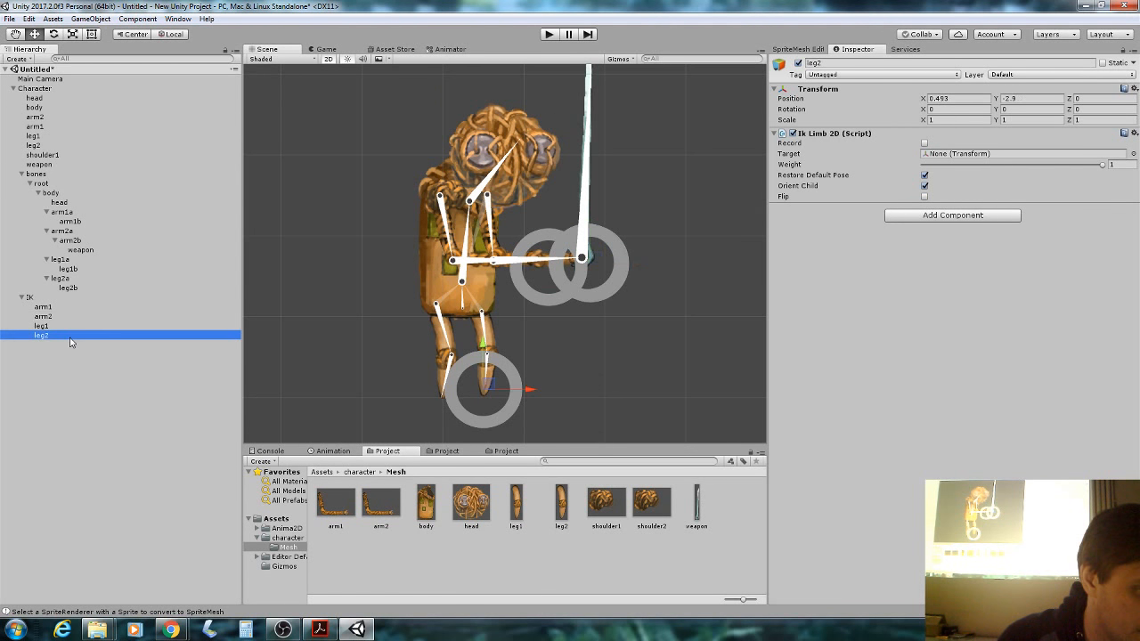
click(77, 326)
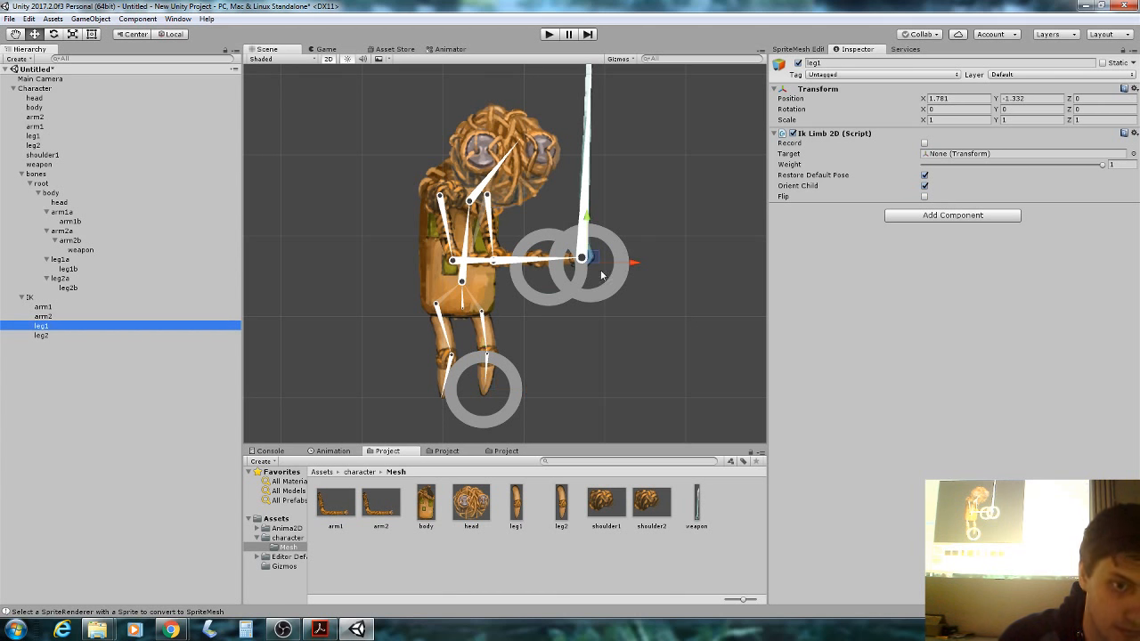
drag(593, 260, 440, 400)
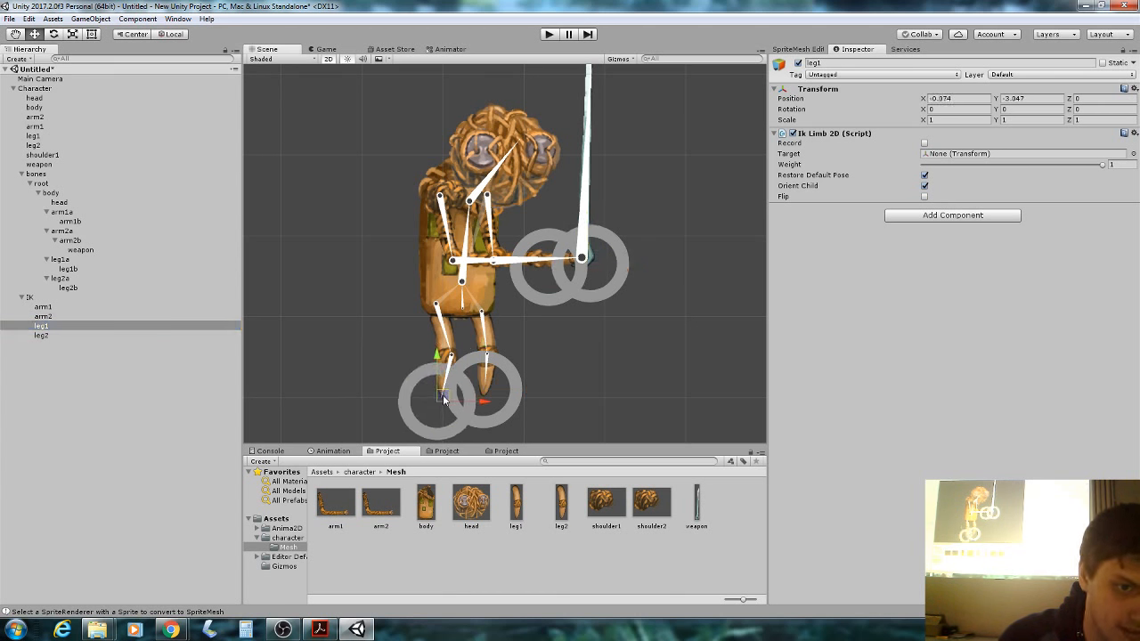
click(597, 262)
drag(597, 262, 555, 264)
click(527, 282)
click(543, 271)
click(522, 270)
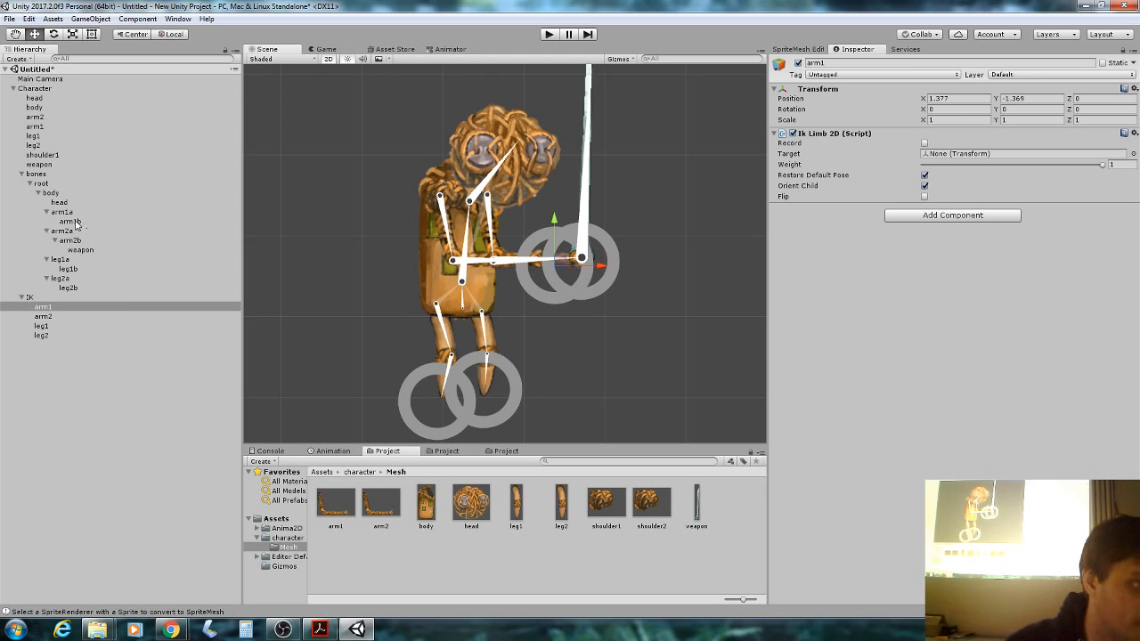
Set the Targets of arm1, arm2, leg1 and leg2 IK limbs to arm1b, arm2b, leg1b and leg2b.
drag(64, 222, 947, 156)
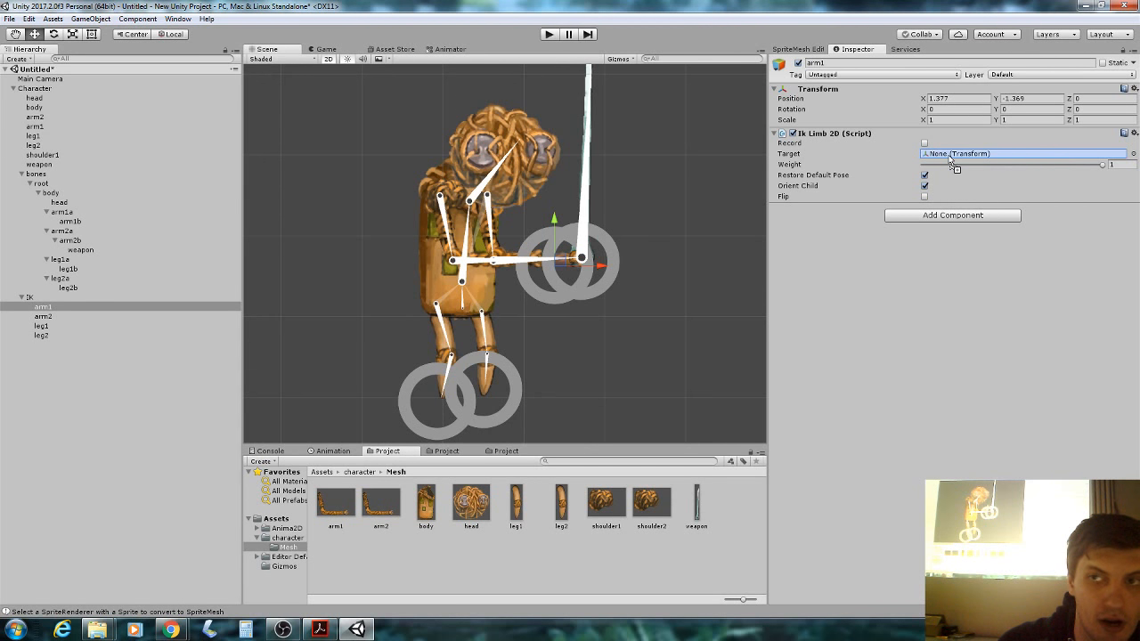
drag(949, 158, 950, 159)
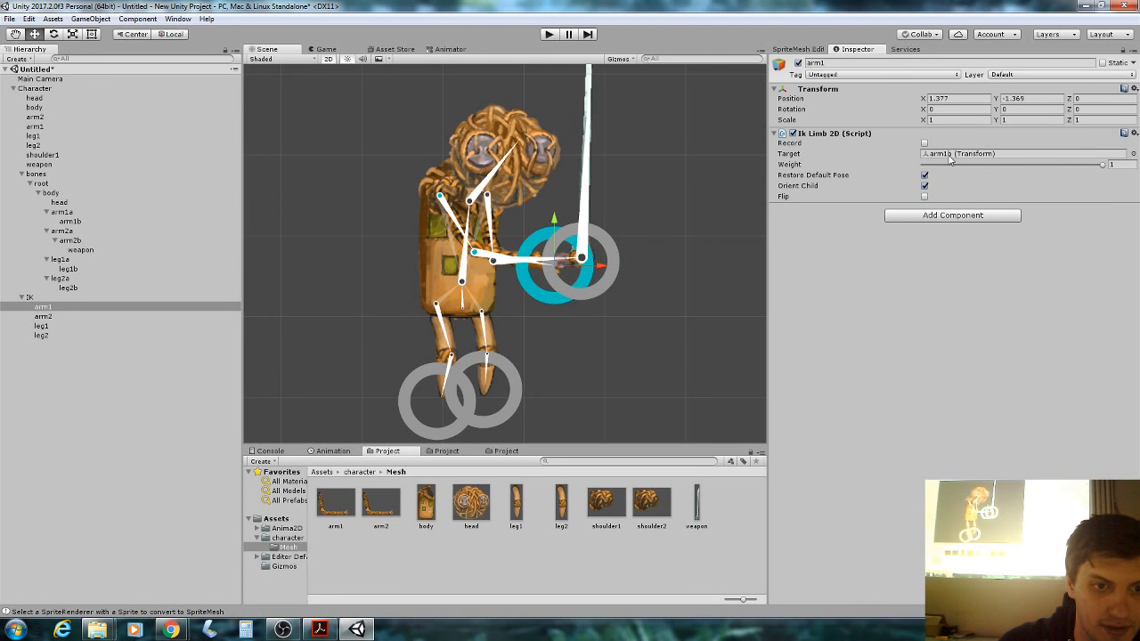
click(82, 317)
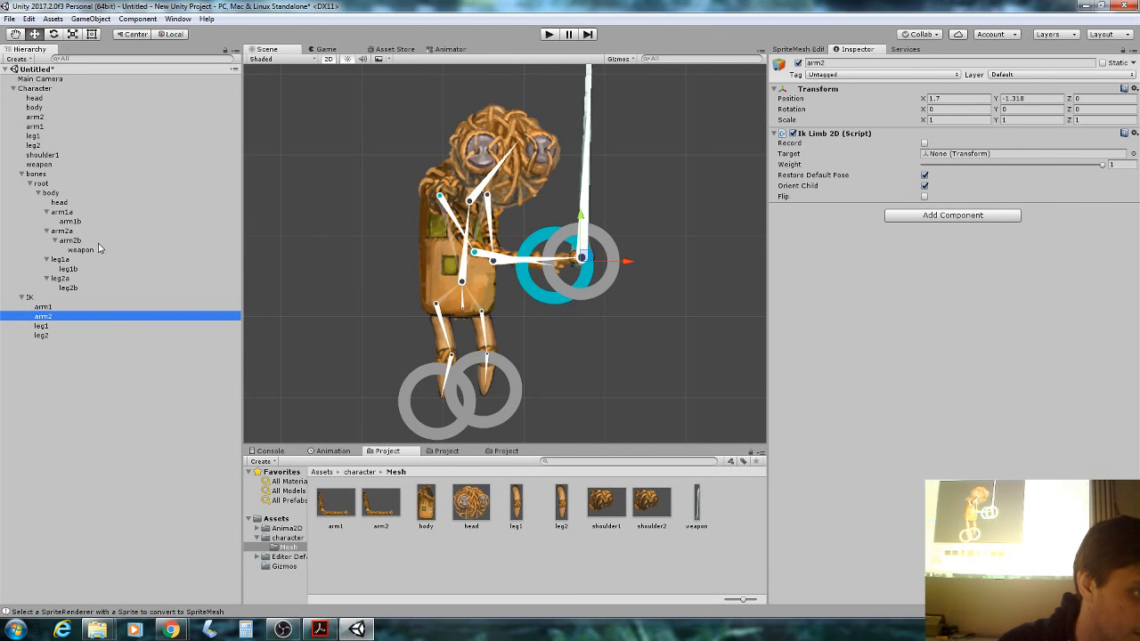
drag(75, 241, 967, 160)
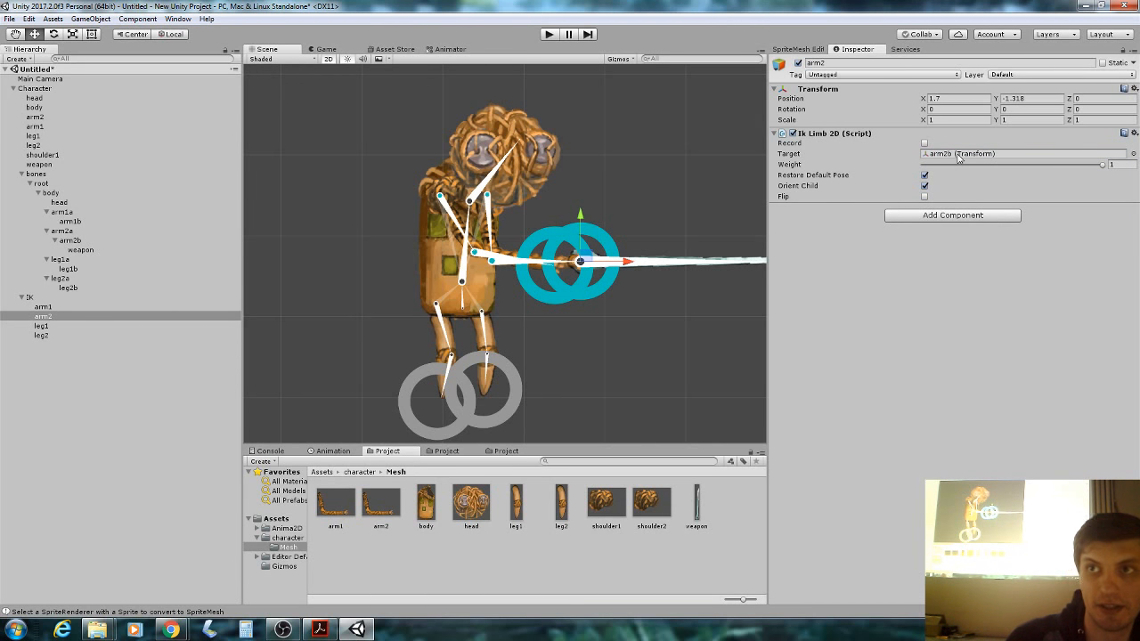
click(440, 396)
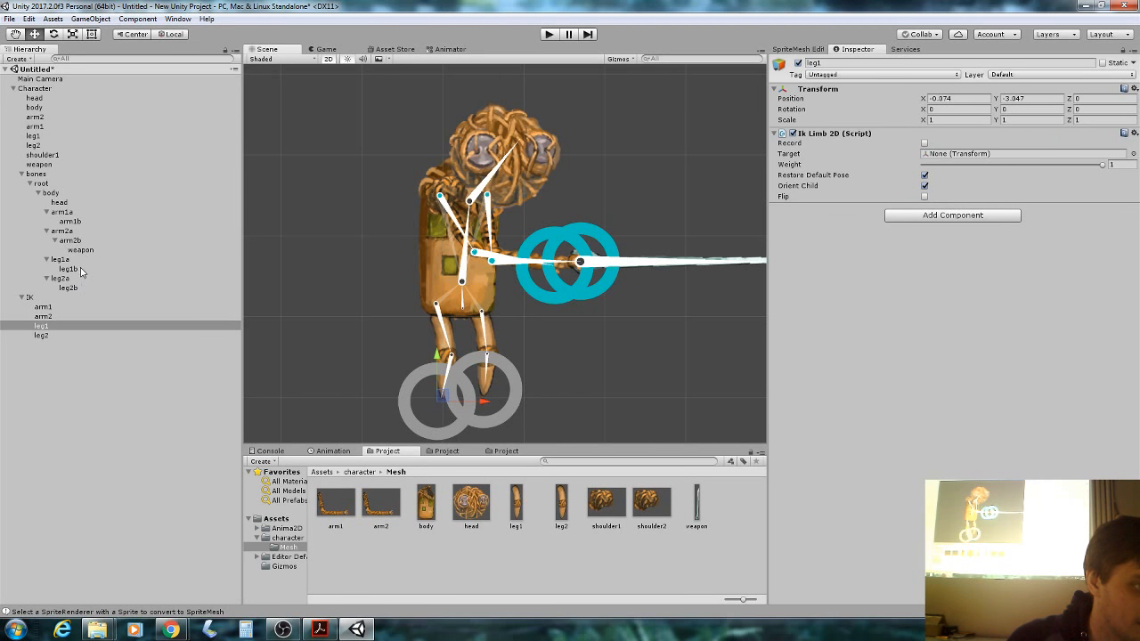
drag(75, 271, 959, 160)
click(114, 335)
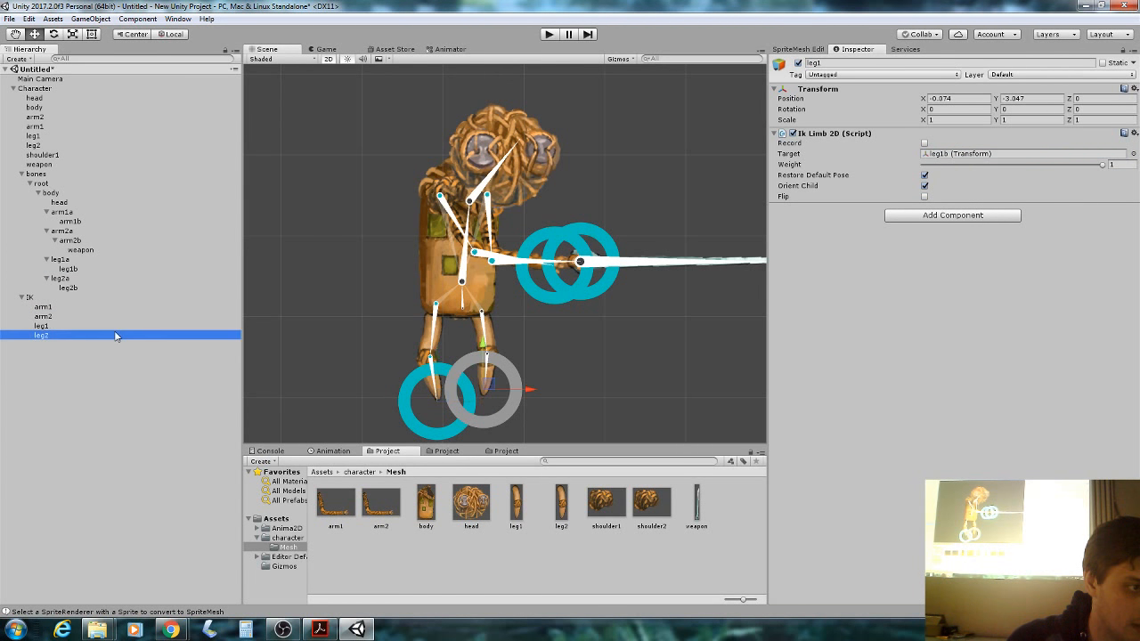
drag(78, 289, 944, 155)
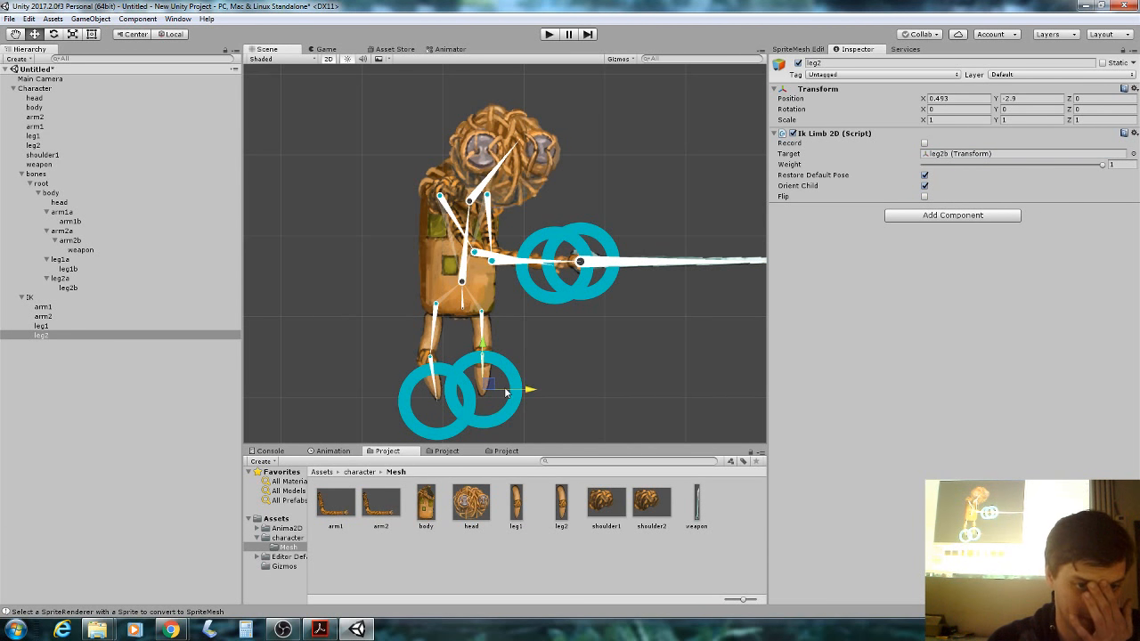
mouse_move(487, 388)
mouse_down()
mouse_move(545, 363)
mouse_move(491, 378)
mouse_move(539, 368)
mouse_move(521, 334)
mouse_move(511, 354)
mouse_move(504, 331)
mouse_move(468, 400)
mouse_move(534, 330)
mouse_move(517, 348)
mouse_move(546, 345)
mouse_move(513, 352)
mouse_move(549, 342)
mouse_move(484, 407)
mouse_up()
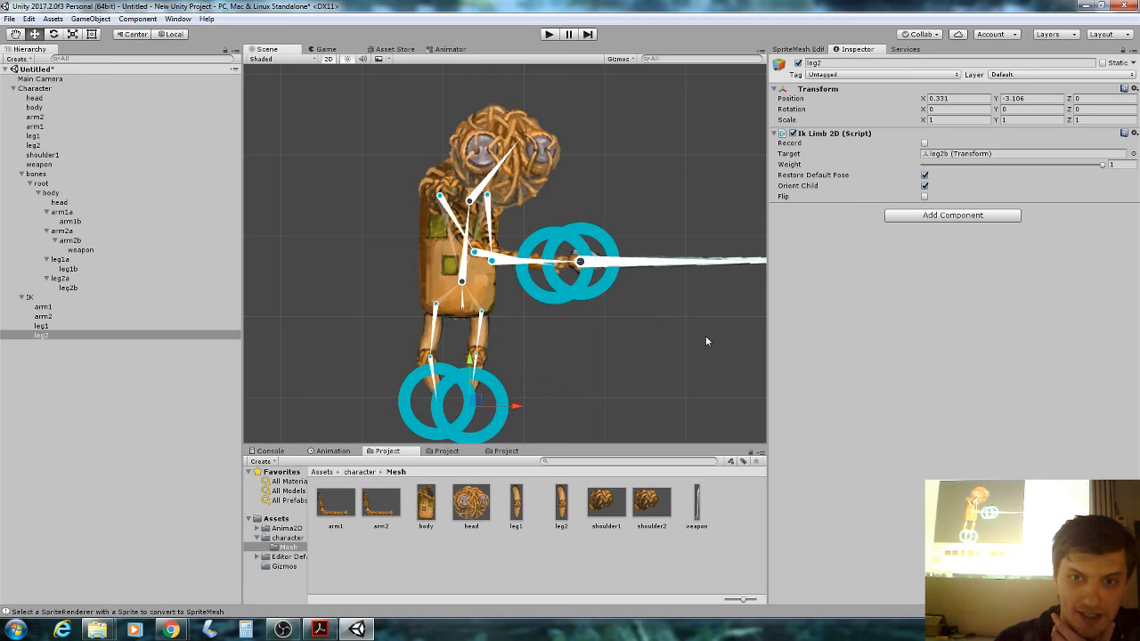
Tick Flip on the leg2 and leg1 IK limbs and reposition their targets to bend the knees.
click(924, 198)
mouse_move(479, 403)
mouse_down()
mouse_move(502, 338)
mouse_move(464, 374)
mouse_move(487, 337)
mouse_move(499, 377)
mouse_move(525, 331)
mouse_move(532, 382)
mouse_move(505, 259)
mouse_move(463, 392)
mouse_up()
click(419, 418)
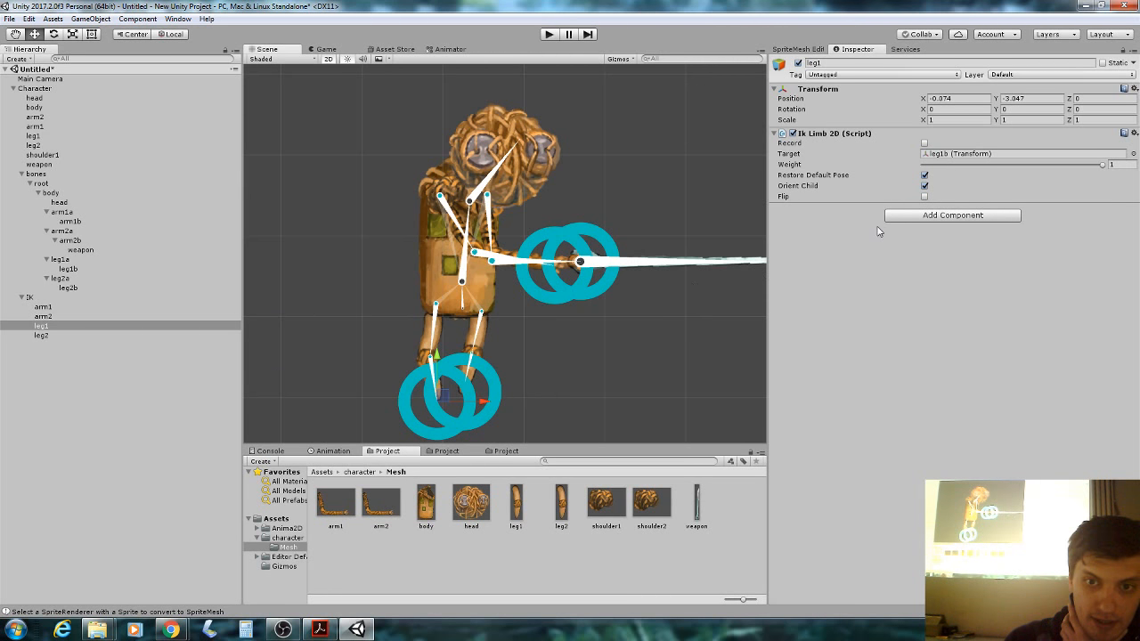
click(924, 196)
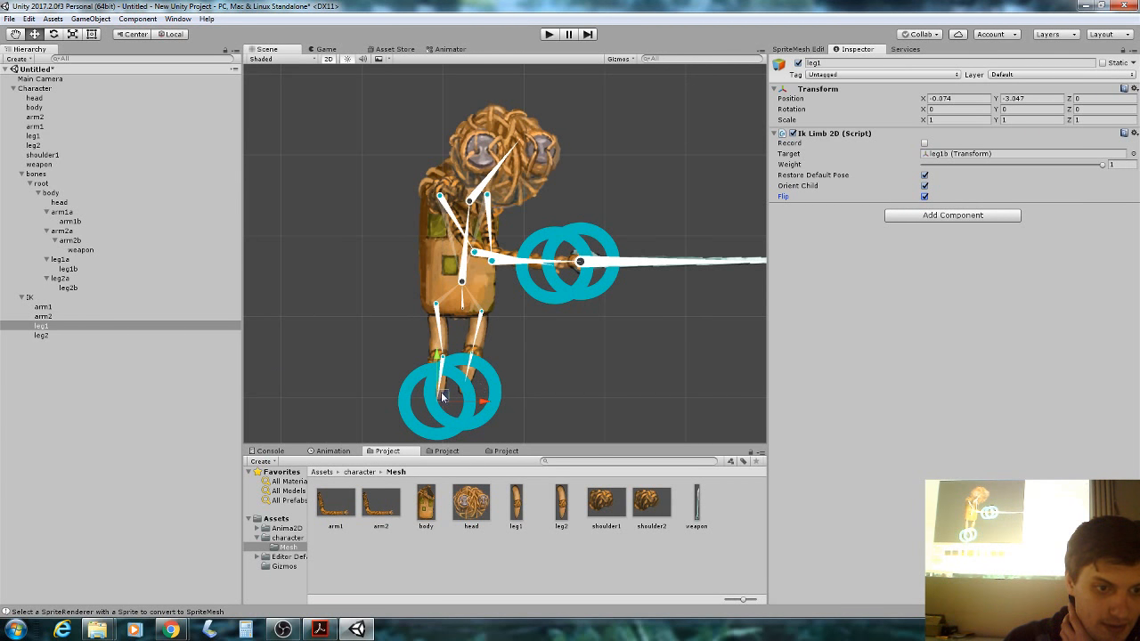
mouse_move(445, 395)
mouse_down()
mouse_move(467, 352)
mouse_move(365, 296)
mouse_move(406, 353)
mouse_move(372, 264)
mouse_move(475, 338)
mouse_move(474, 365)
mouse_move(425, 370)
mouse_move(445, 385)
mouse_up()
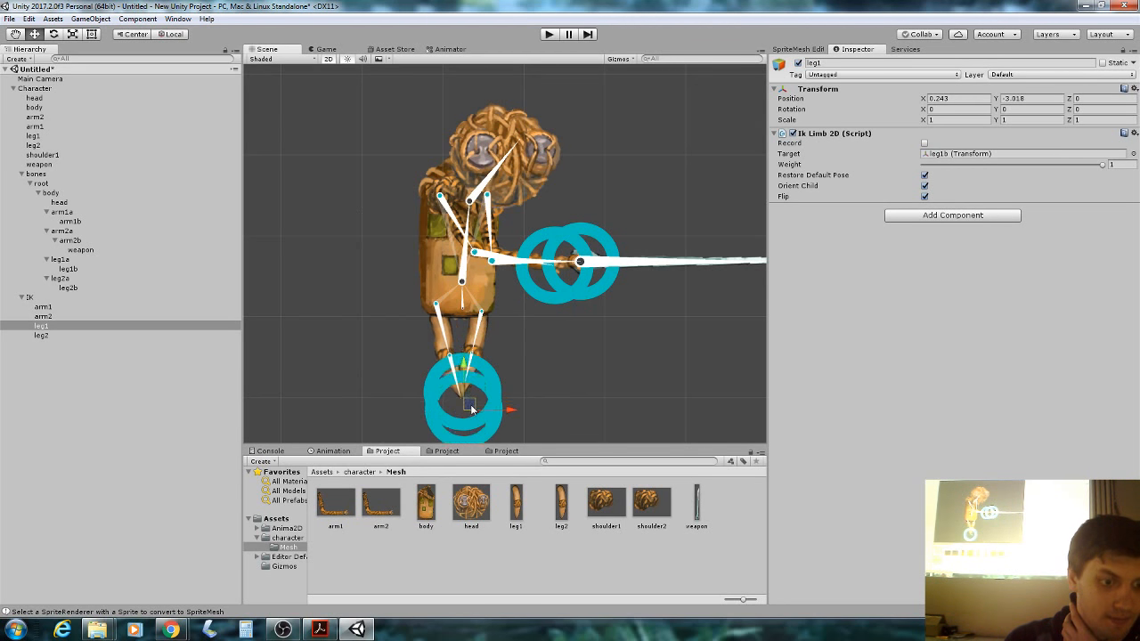
Switch to the workshop slides showing the Inverse Kinematic slide, page 18.
click(319, 629)
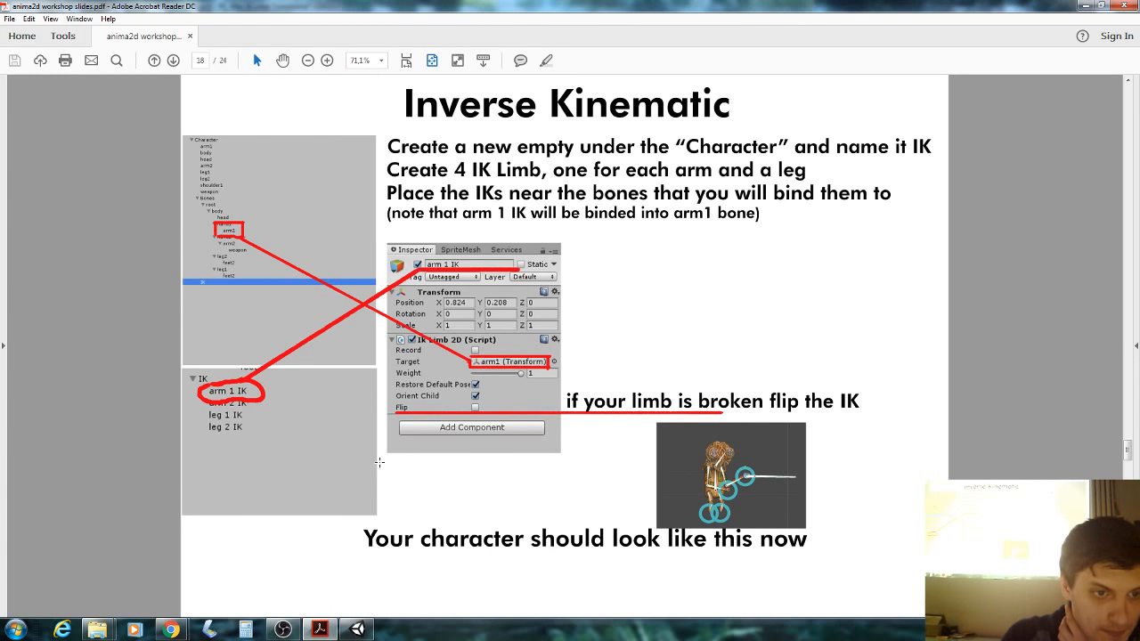
scroll(379, 462, down, 1)
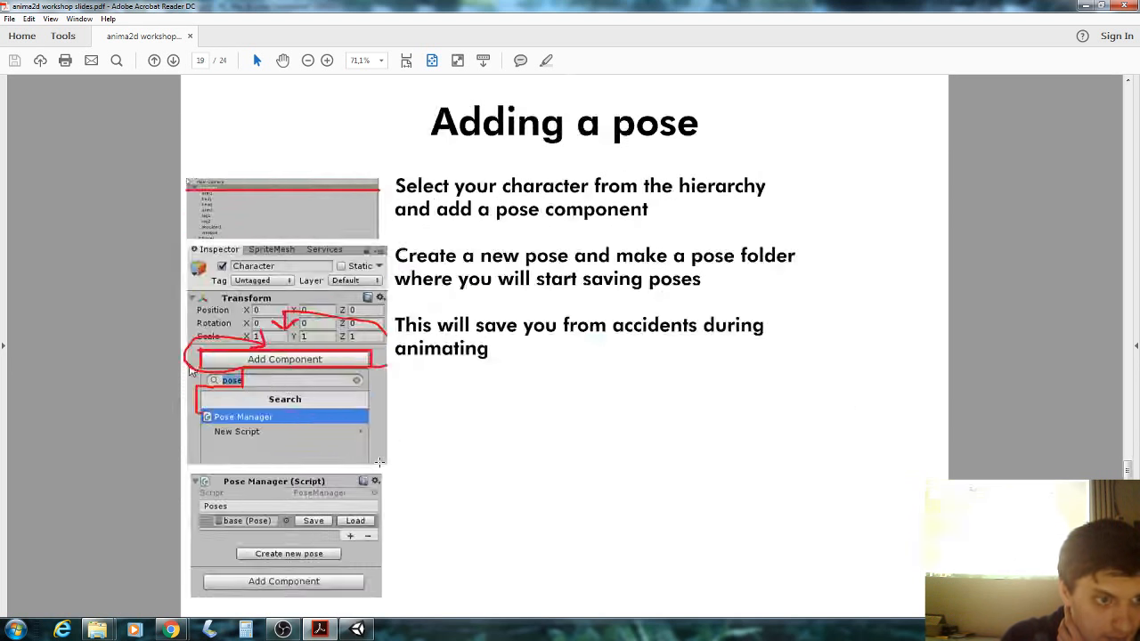
scroll(380, 462, up, 1)
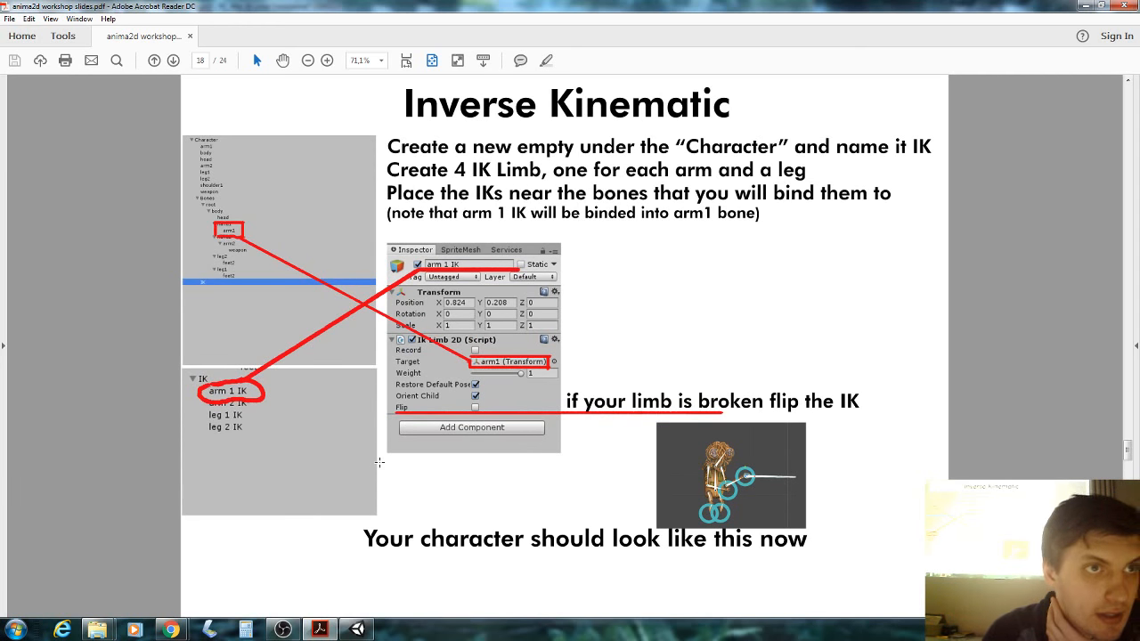
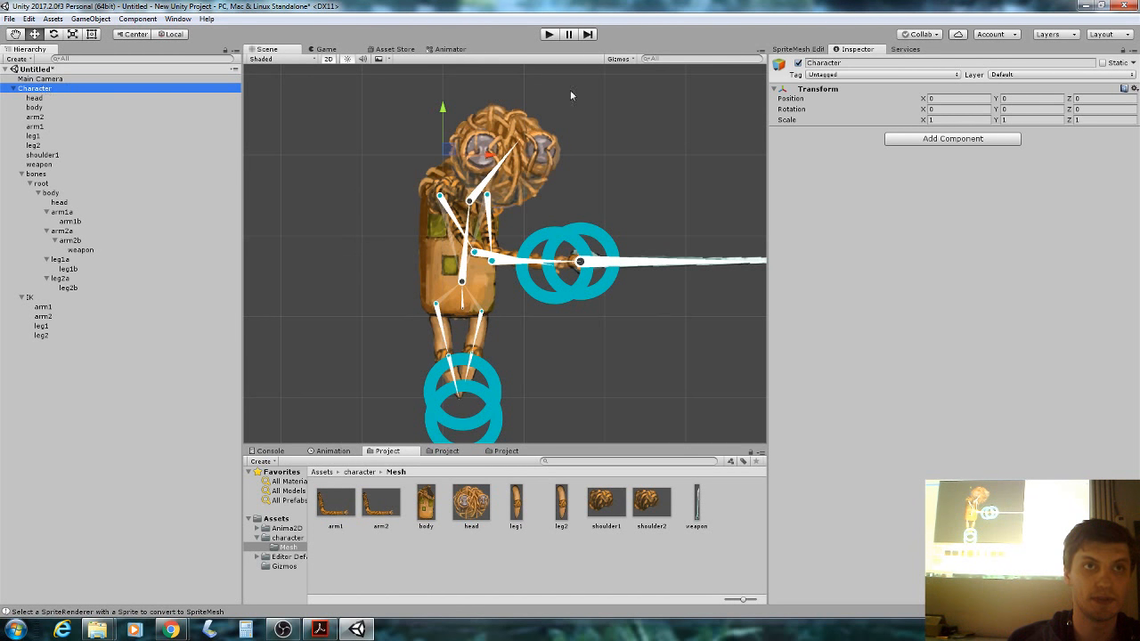
Add a Pose Manager component to the Character.
click(959, 141)
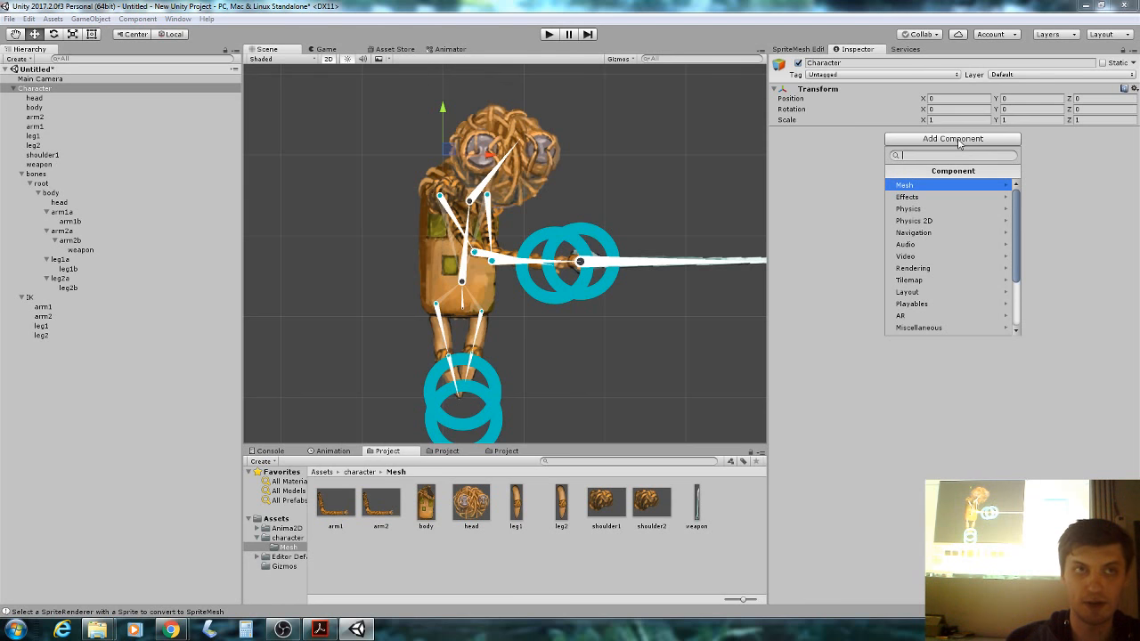
text(pose)
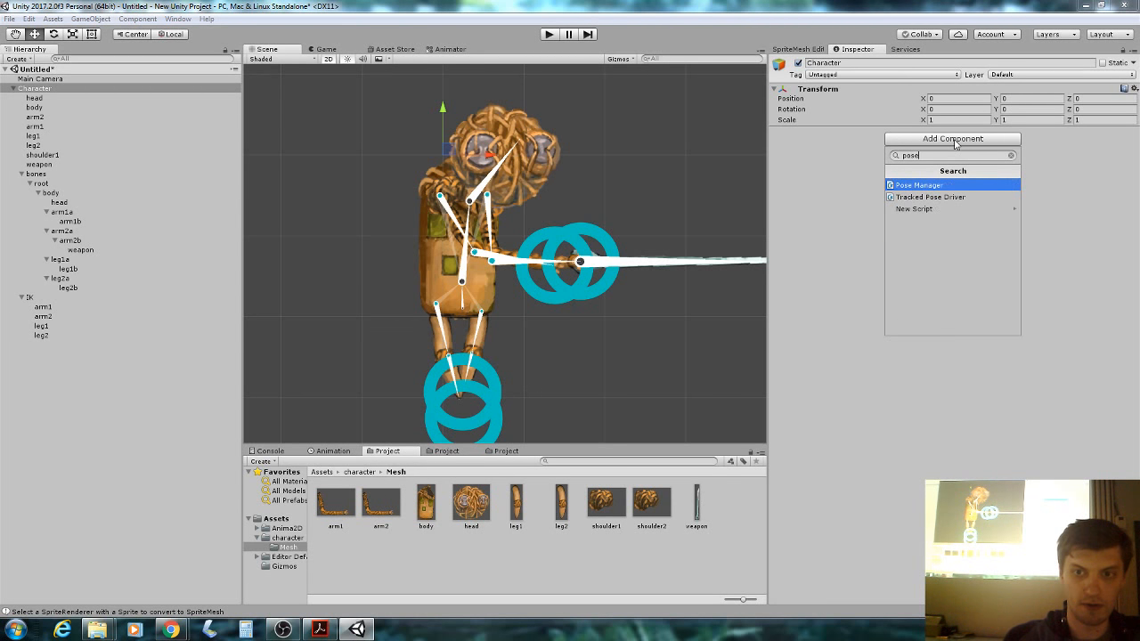
click(928, 187)
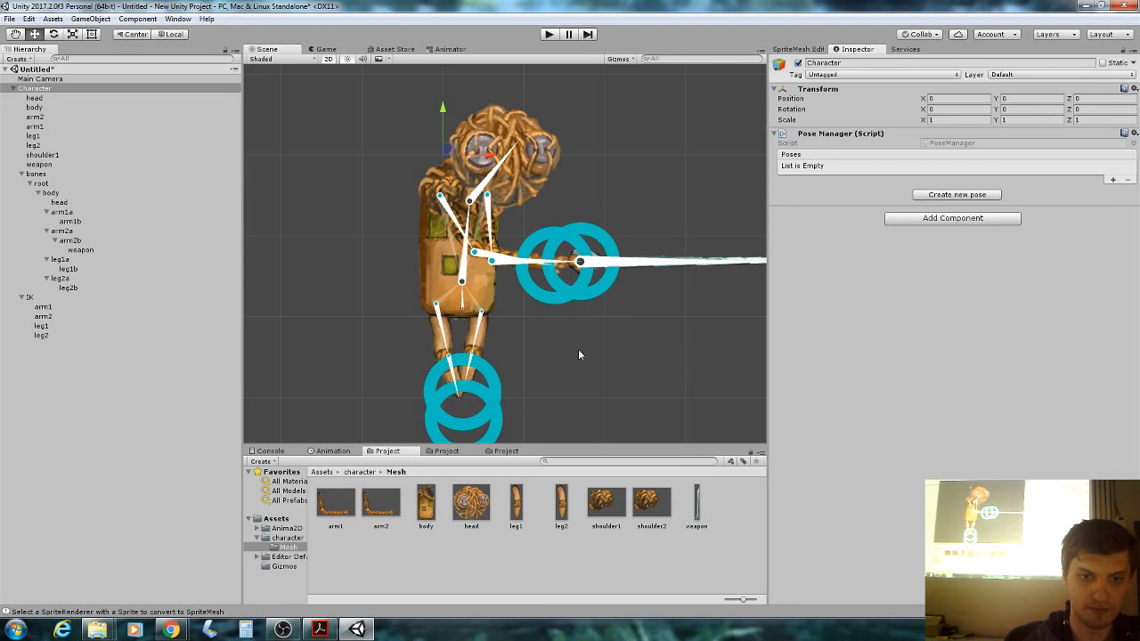
Drag the leg2 and leg1 IK targets apart to widen the character's stance.
click(472, 408)
drag(465, 391, 440, 402)
click(464, 419)
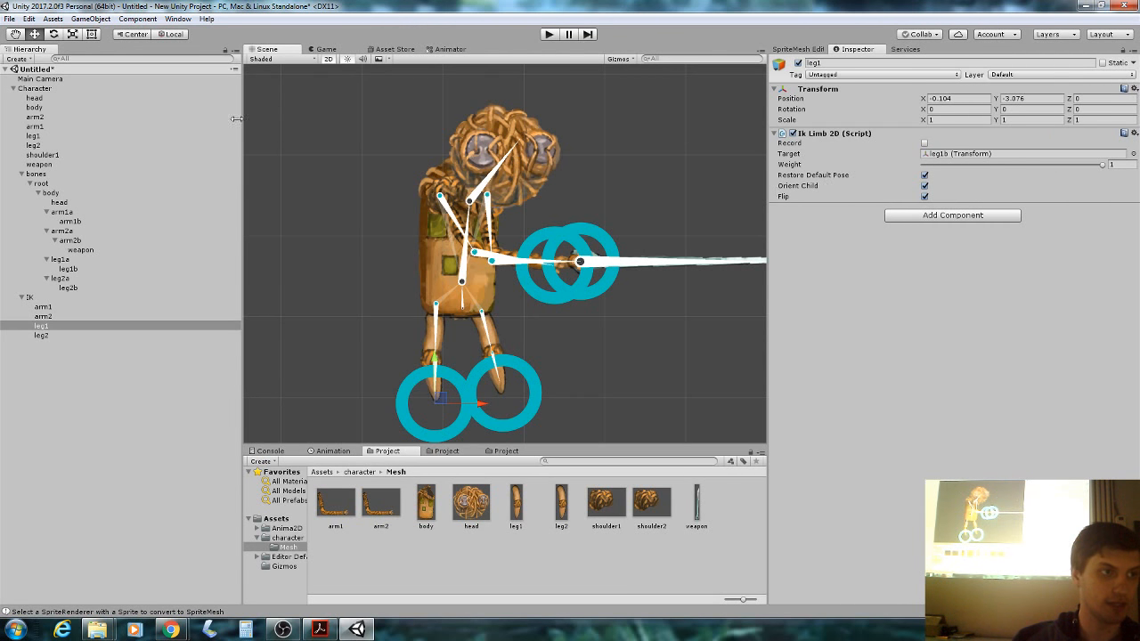
Reselect the Character and start creating a new pose in the Pose Manager.
click(46, 89)
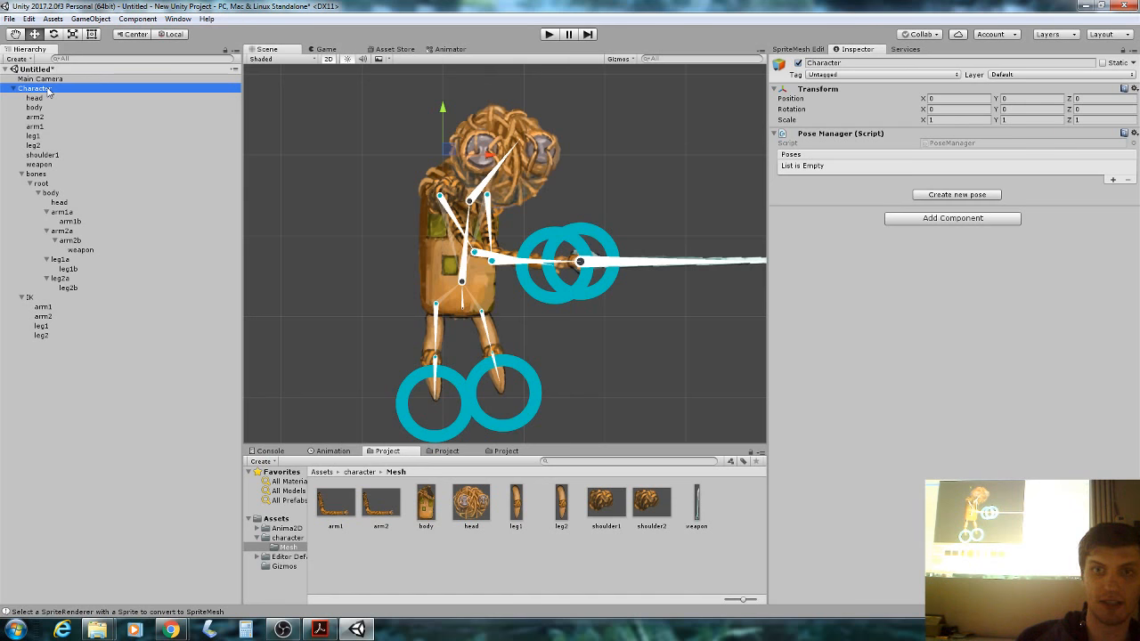
click(13, 89)
click(13, 89)
click(943, 195)
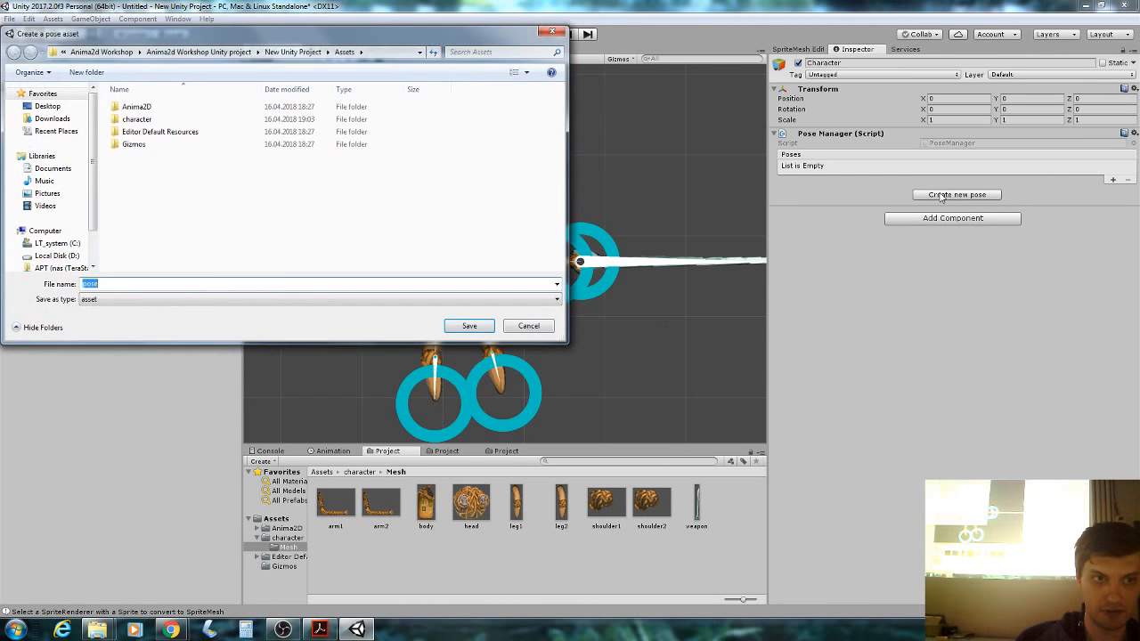
Create a new 'poses' folder inside Assets/character.
double_click(175, 119)
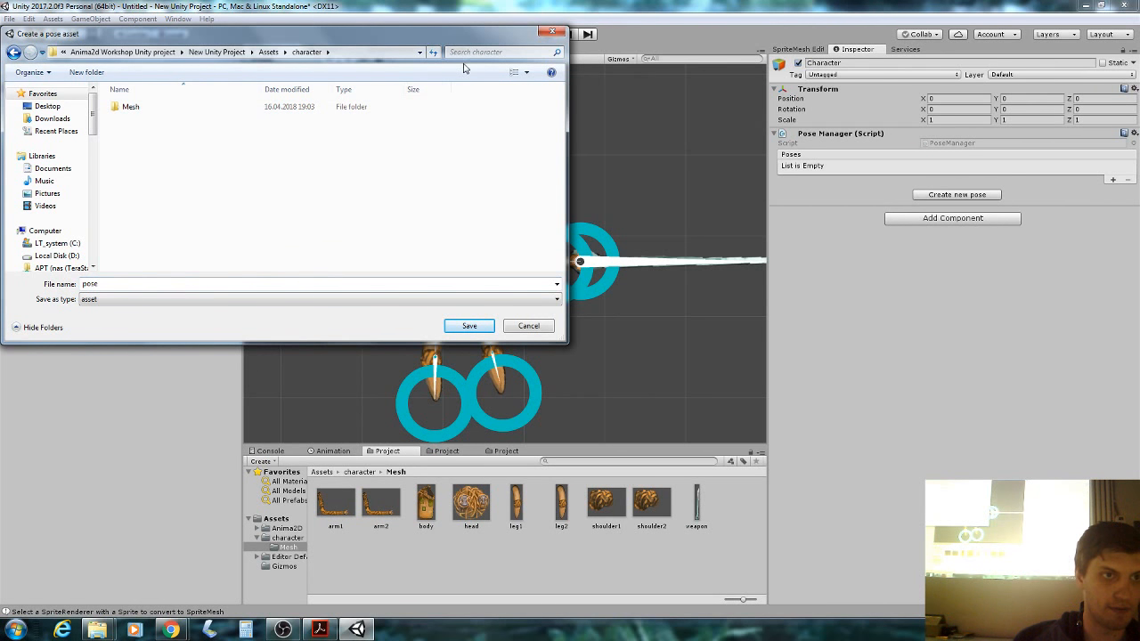
right_click(202, 190)
mouse_move(260, 326)
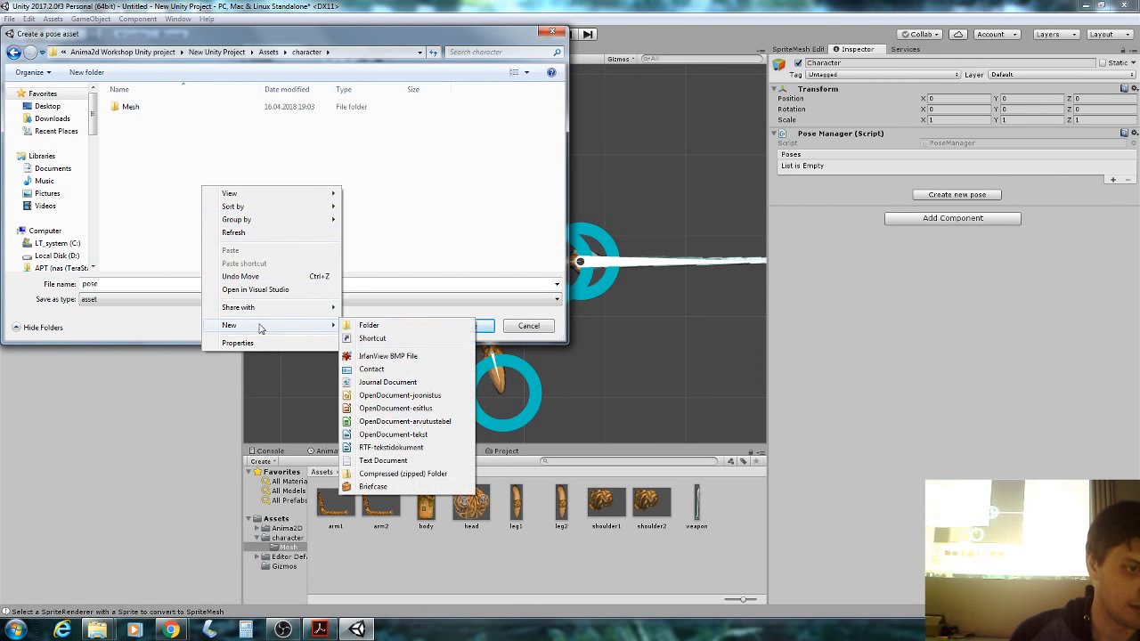
click(400, 327)
text(poses)
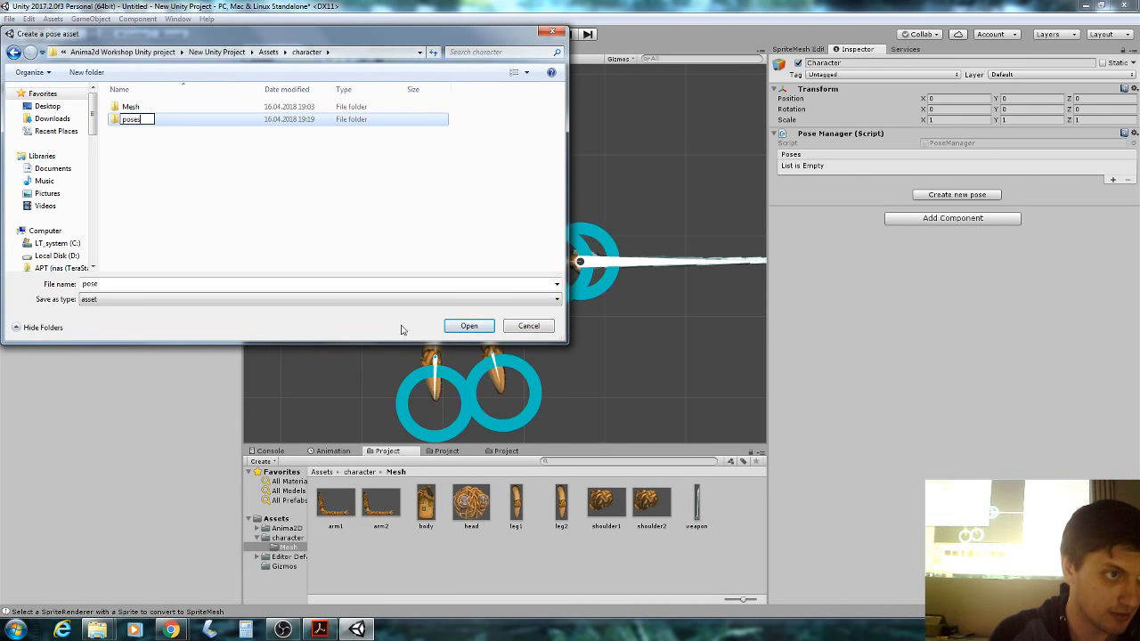
key(Return)
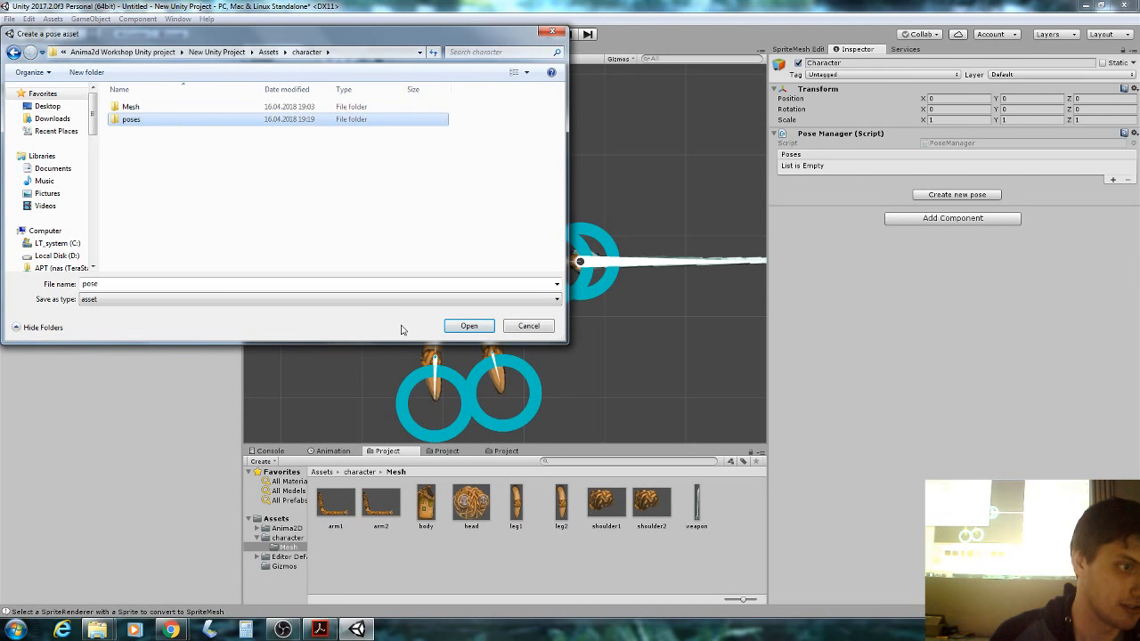
Save the pose as 'default' inside the poses folder.
double_click(132, 120)
click(111, 283)
text(default)
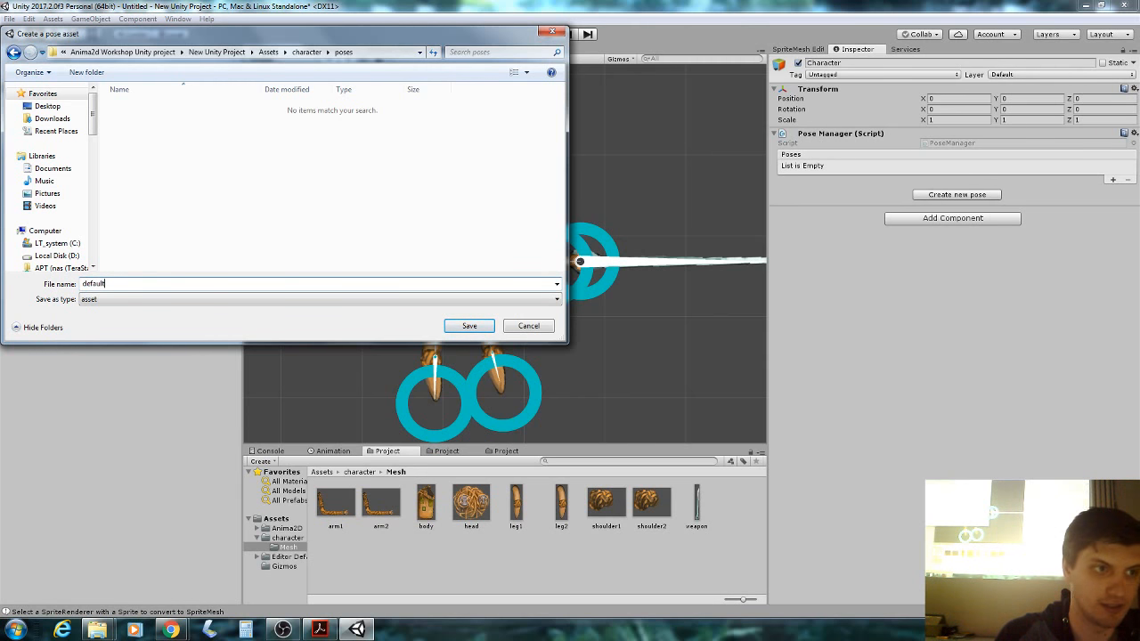
key(Return)
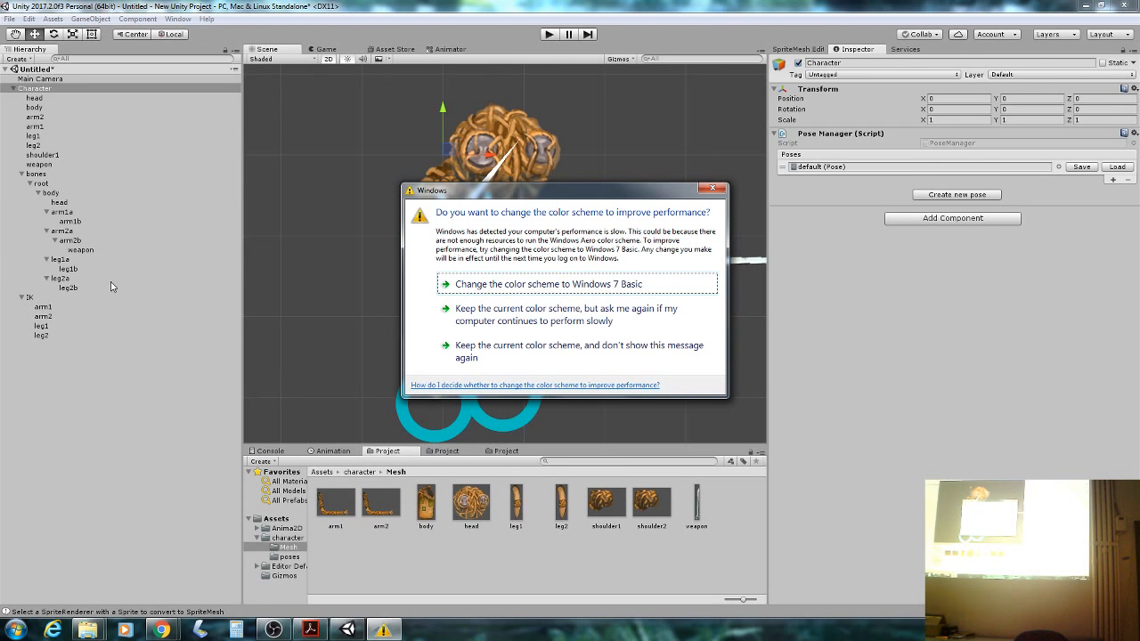
Dismiss the Windows colour-scheme prompt and switch to the workshop slides.
key(Escape)
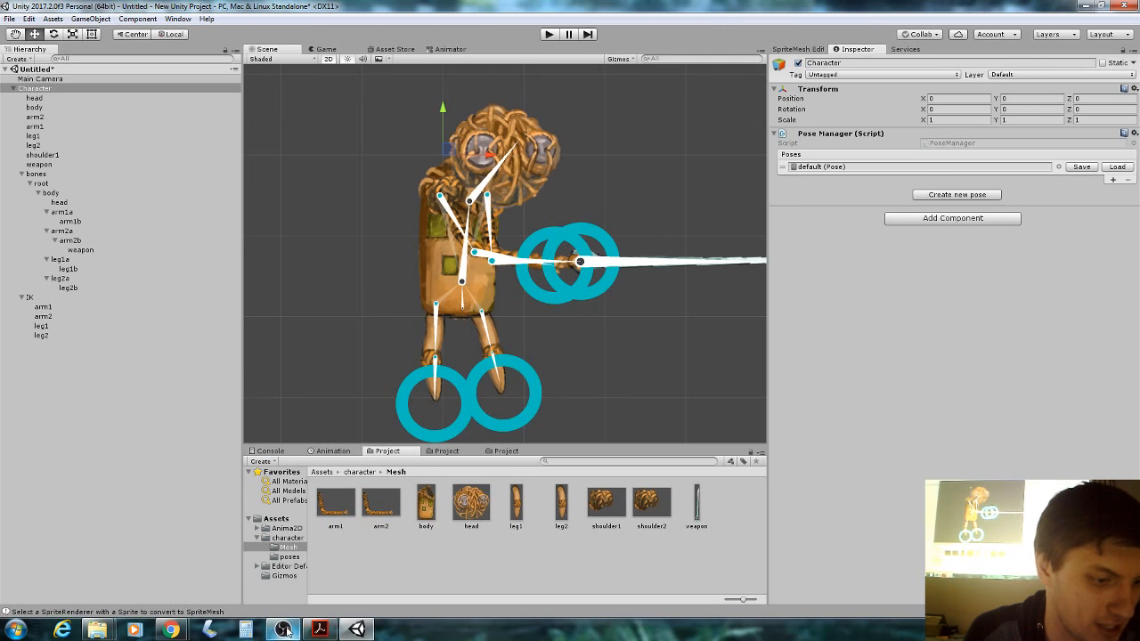
click(321, 630)
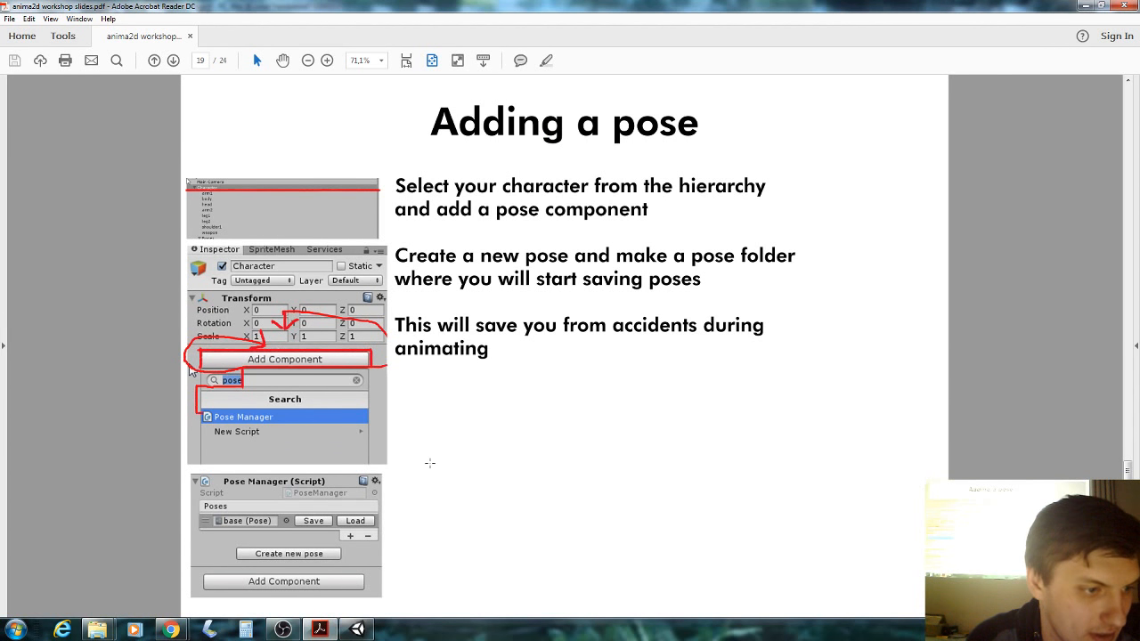
Advance the slides to page 20, 'Lets start animating!', then return to Unity.
scroll(430, 463, down, 1)
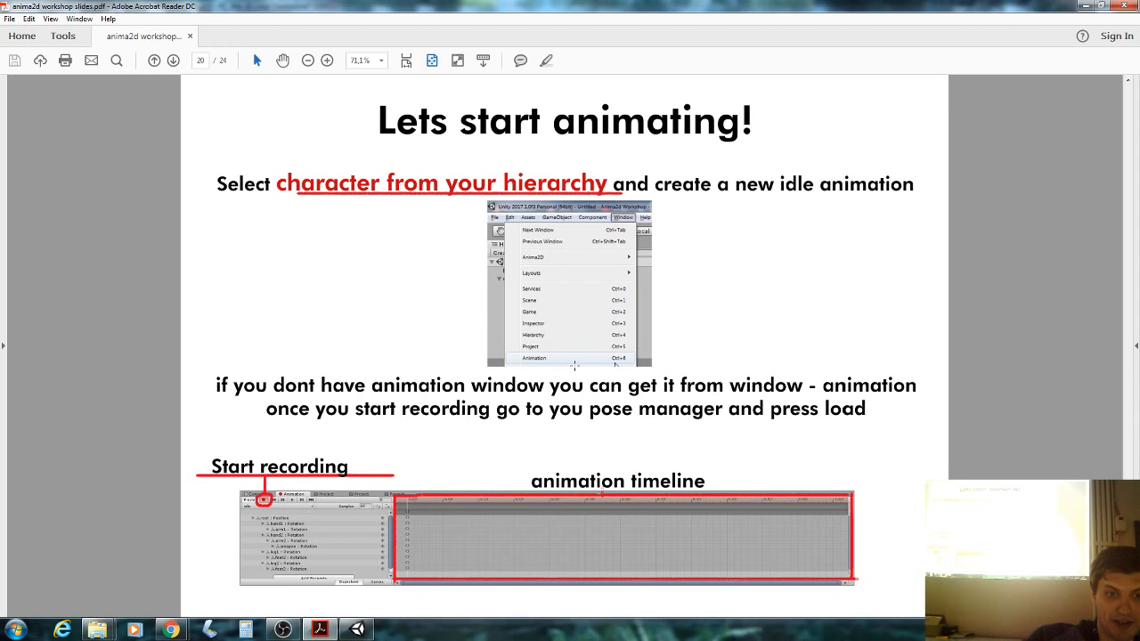
click(356, 630)
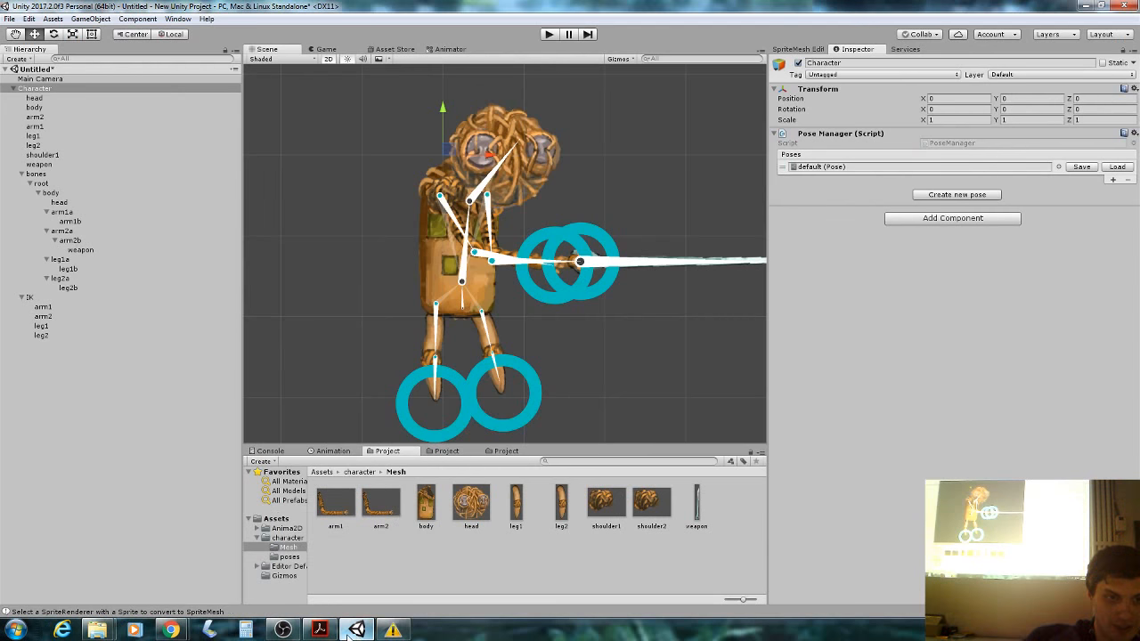
Open the Animation window with Character selected and start creating its first clip.
click(67, 90)
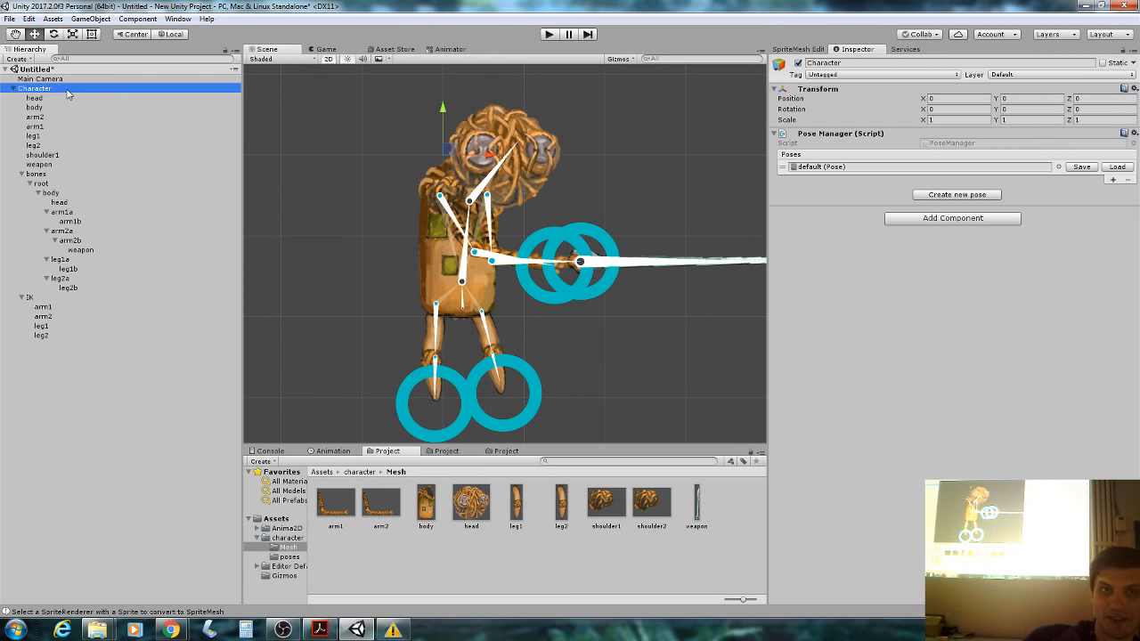
click(177, 19)
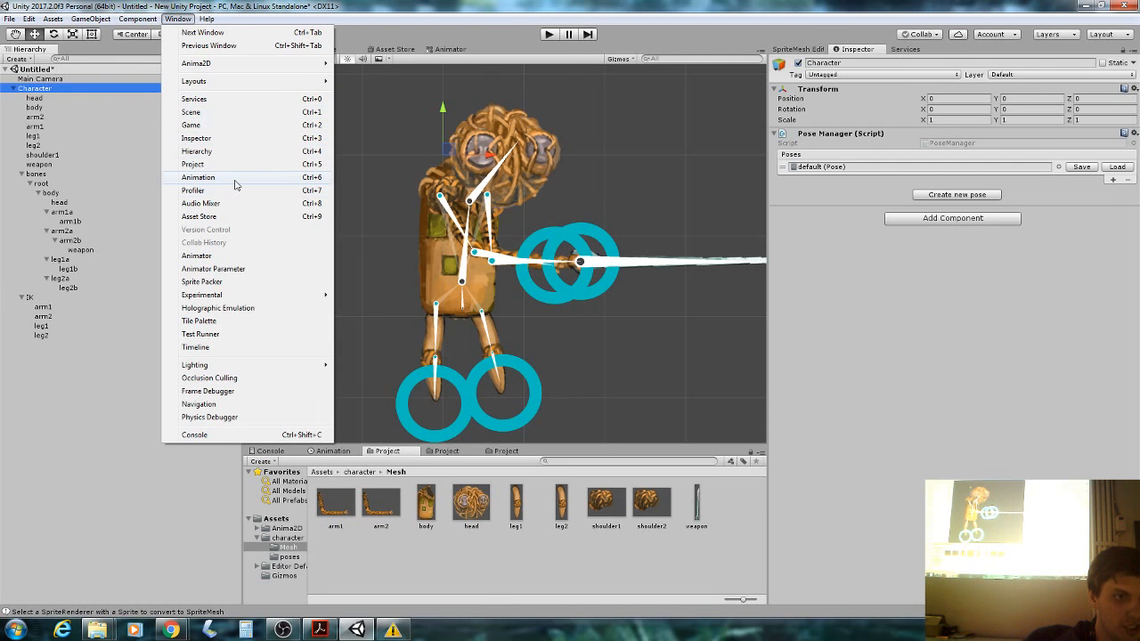
click(199, 177)
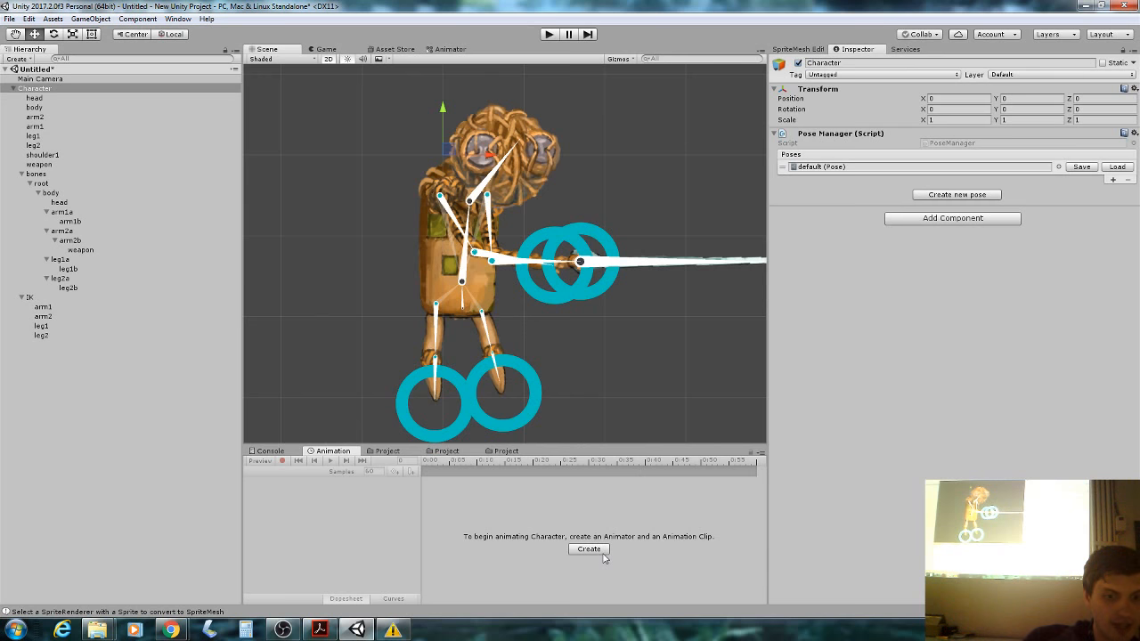
click(67, 89)
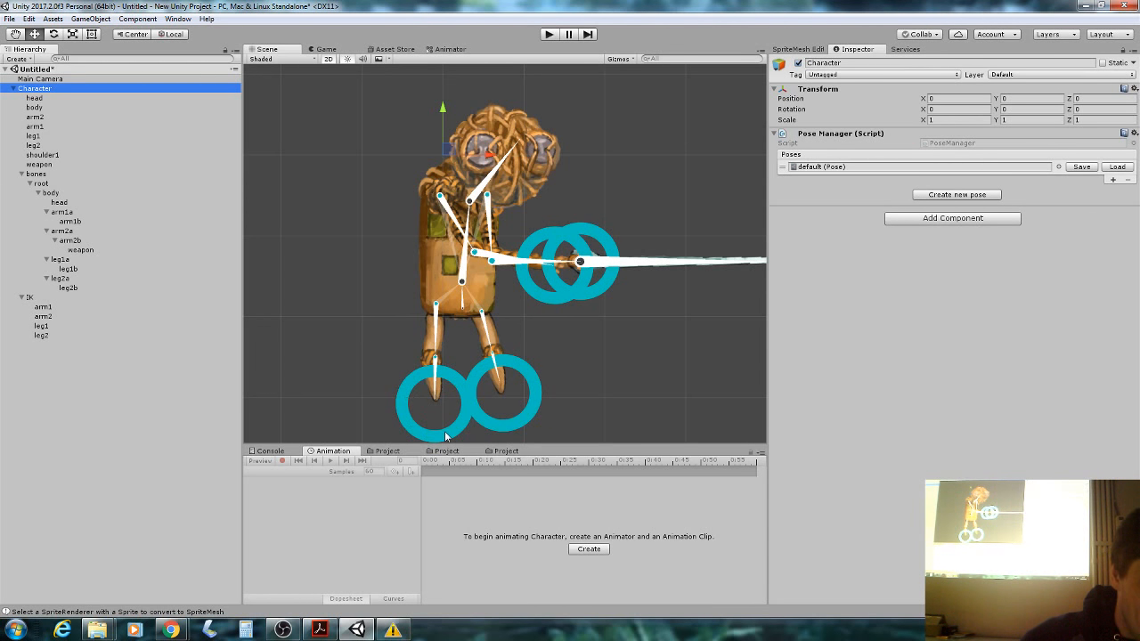
click(588, 548)
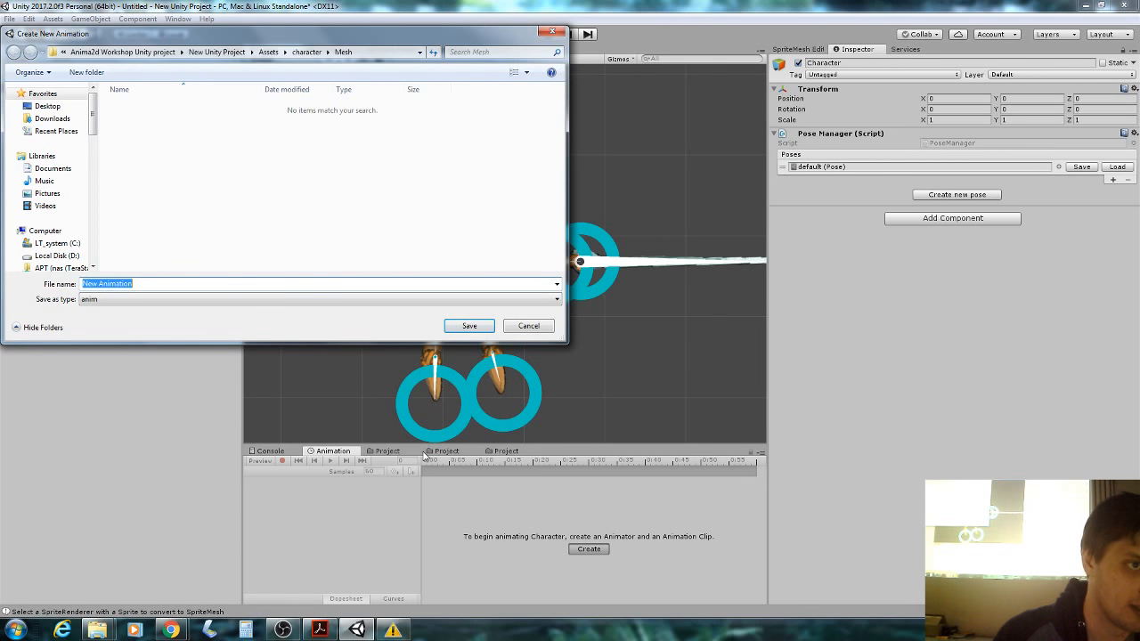
Create a new 'animation' folder inside Assets/character.
click(307, 51)
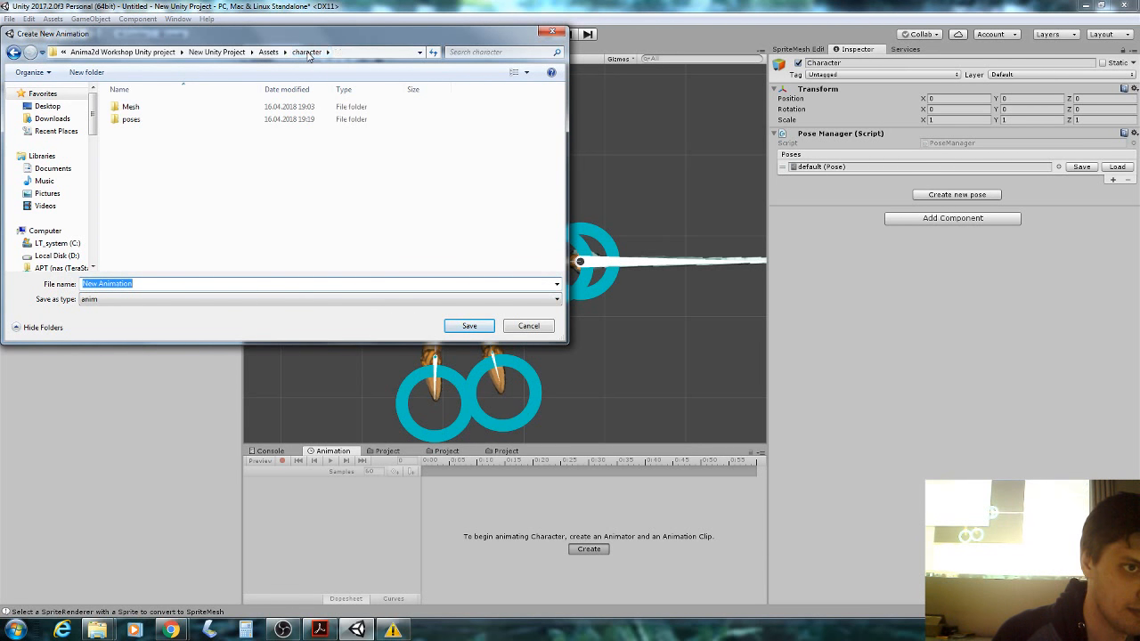
right_click(225, 158)
mouse_move(287, 295)
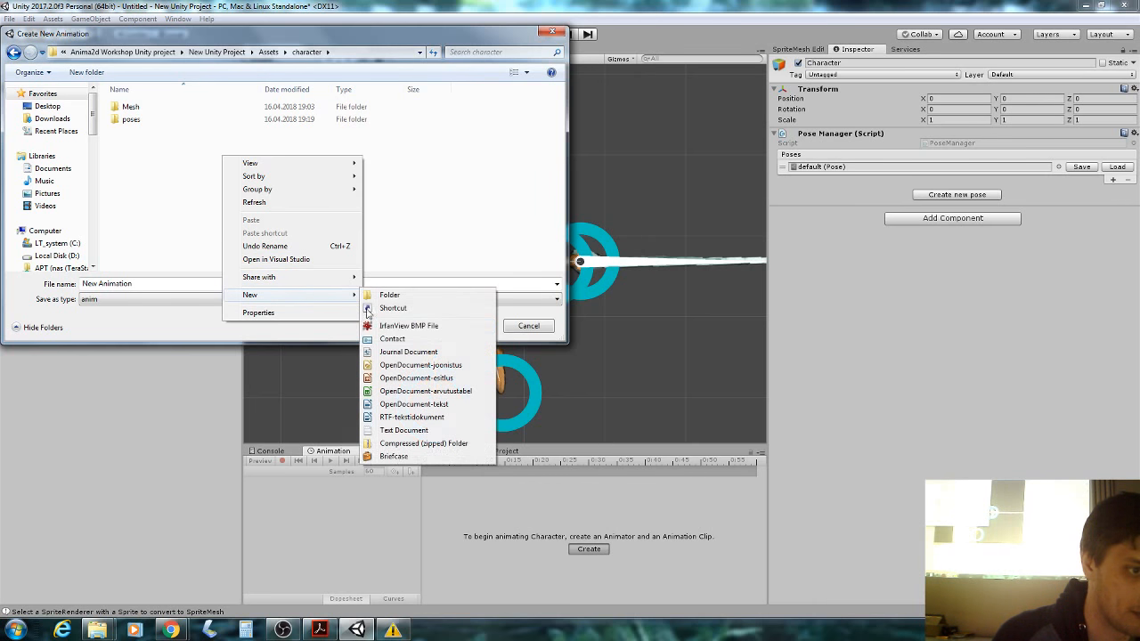
click(389, 294)
text(an)
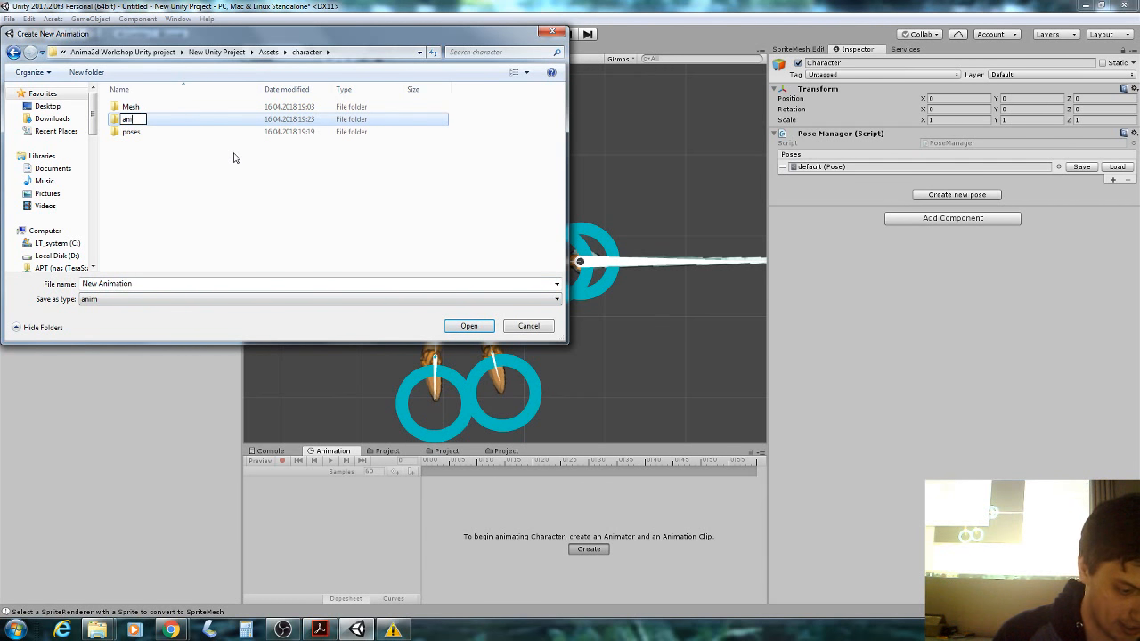
text(imation)
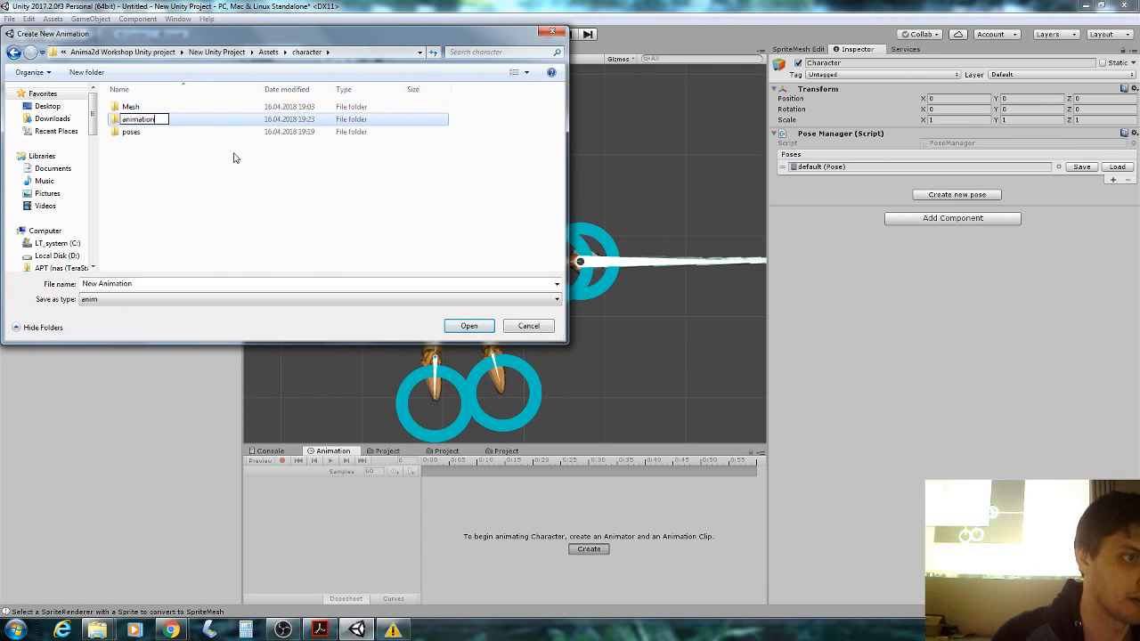
click(194, 143)
Save the new clip as 'idle' inside the animation folder.
click(177, 107)
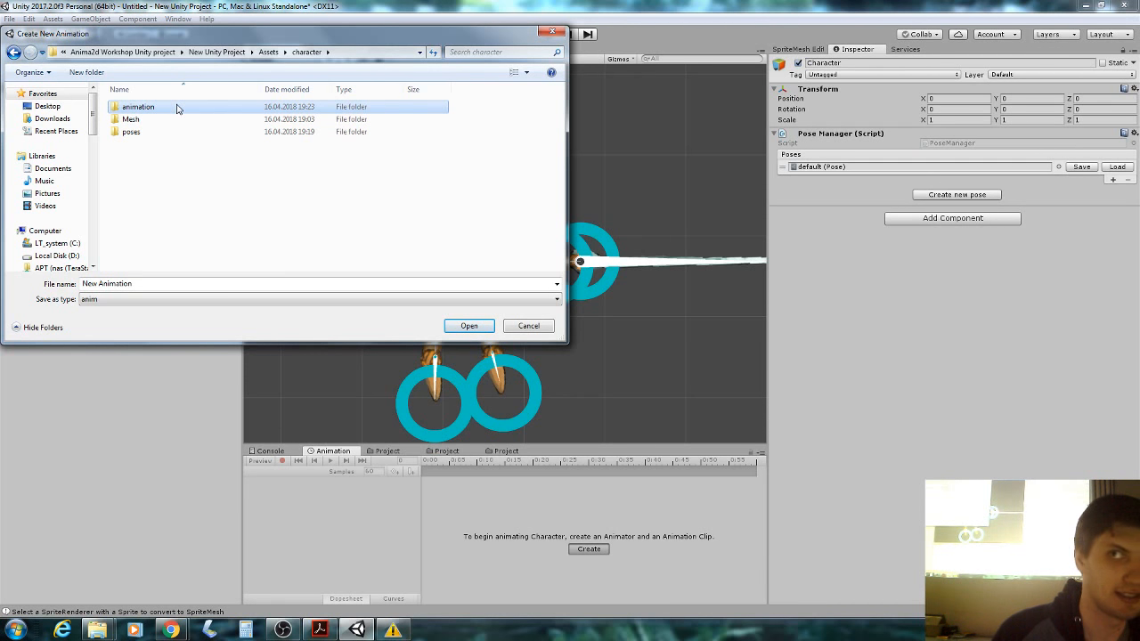
double_click(177, 107)
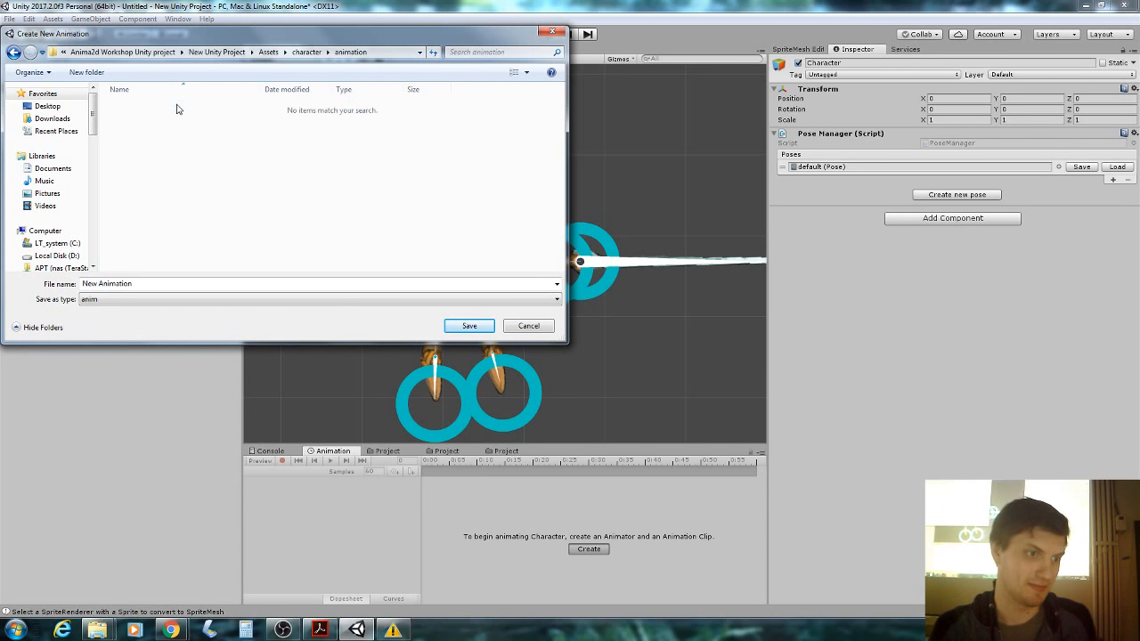
click(145, 285)
text(idle)
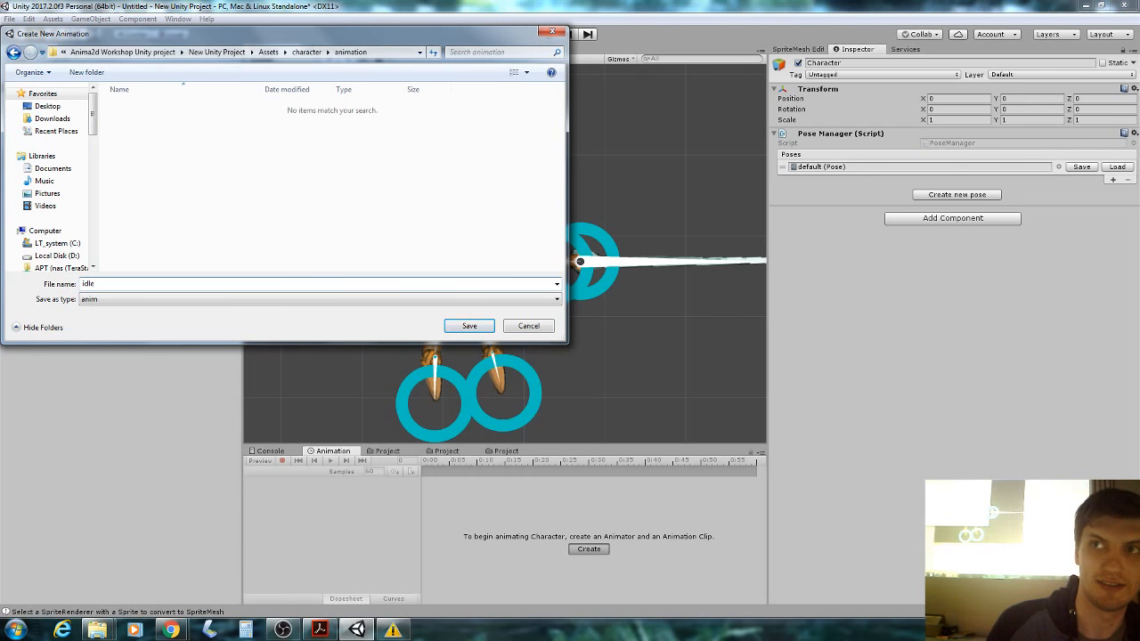
key(Return)
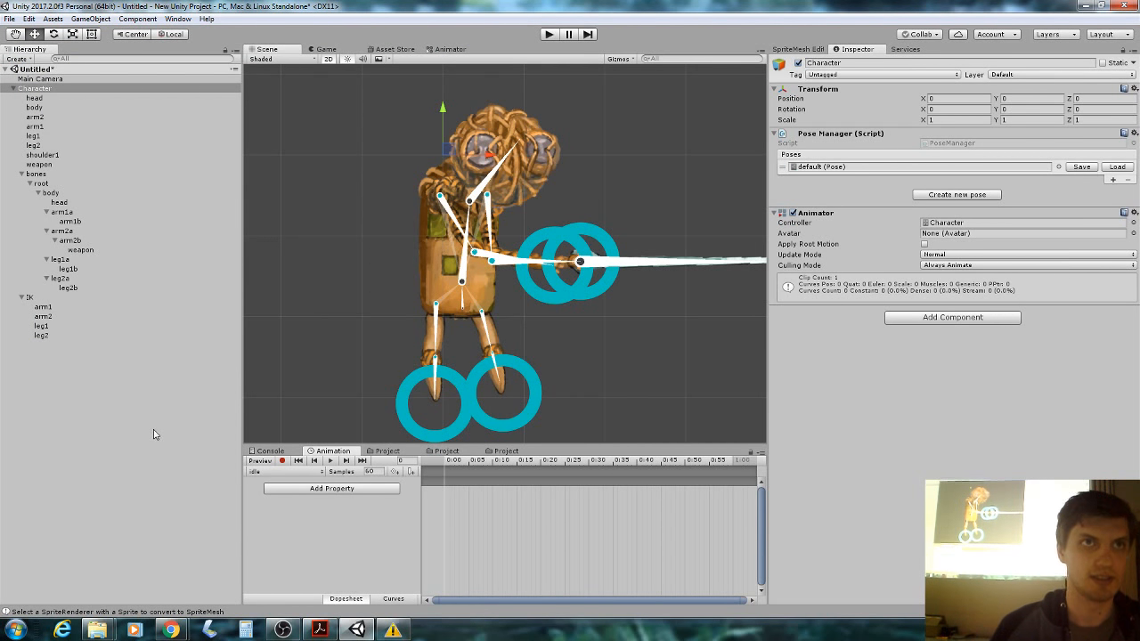
Bring the workshop slides on 'Lets start animating!' to the front.
click(320, 631)
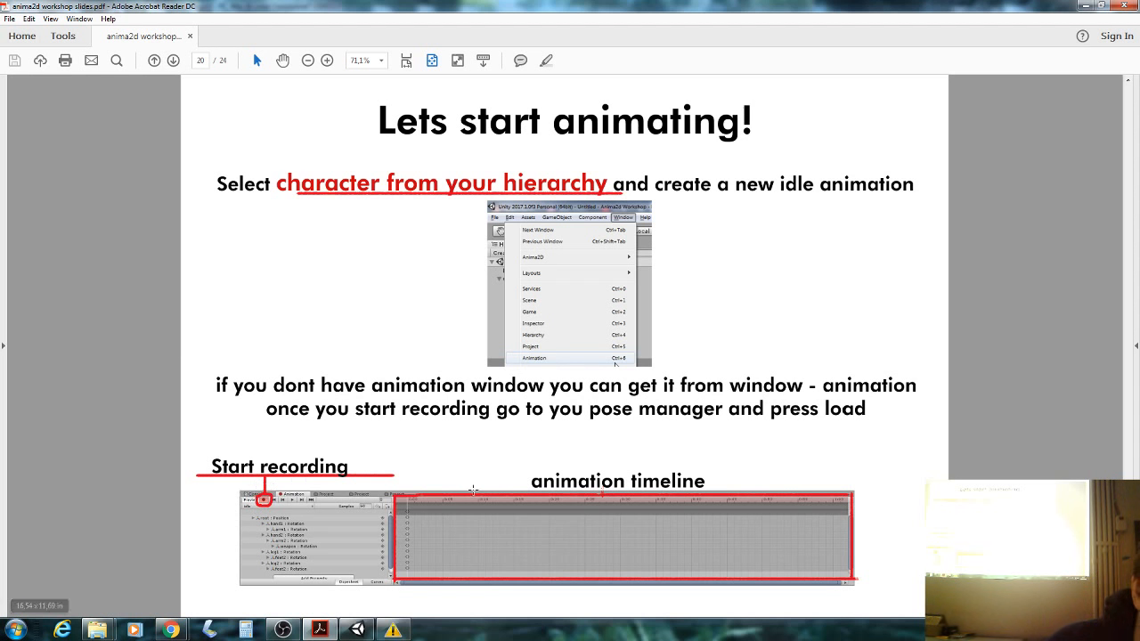
Return to the Unity editor with the empty idle clip.
click(356, 630)
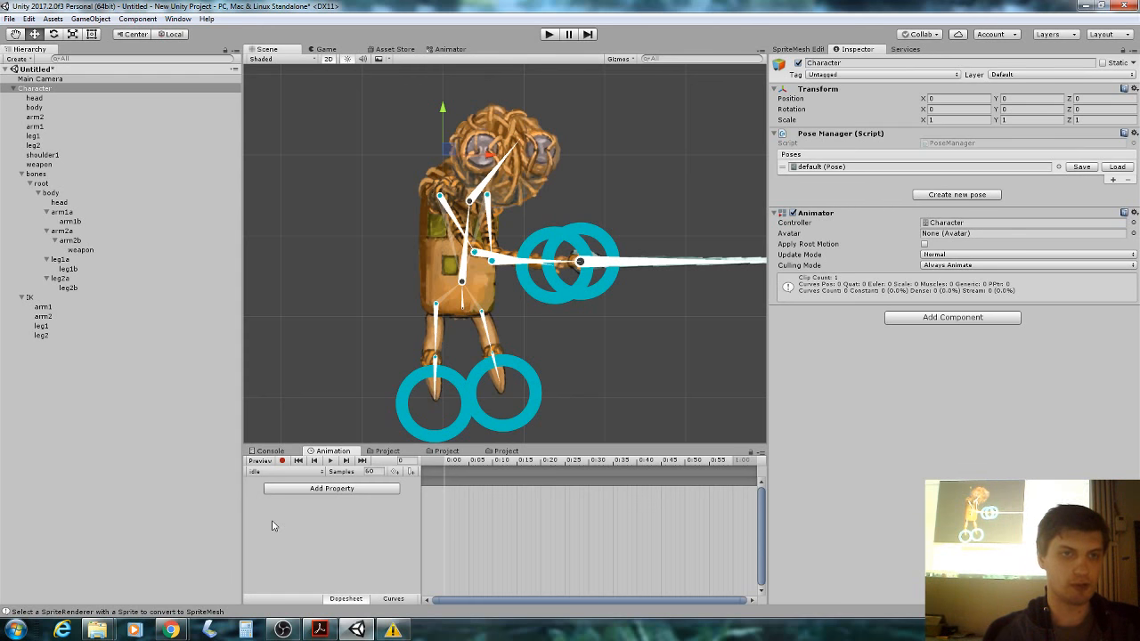
Enable recording, test and undo loading the default pose, then key the root bone rotation at 0:00.
click(281, 461)
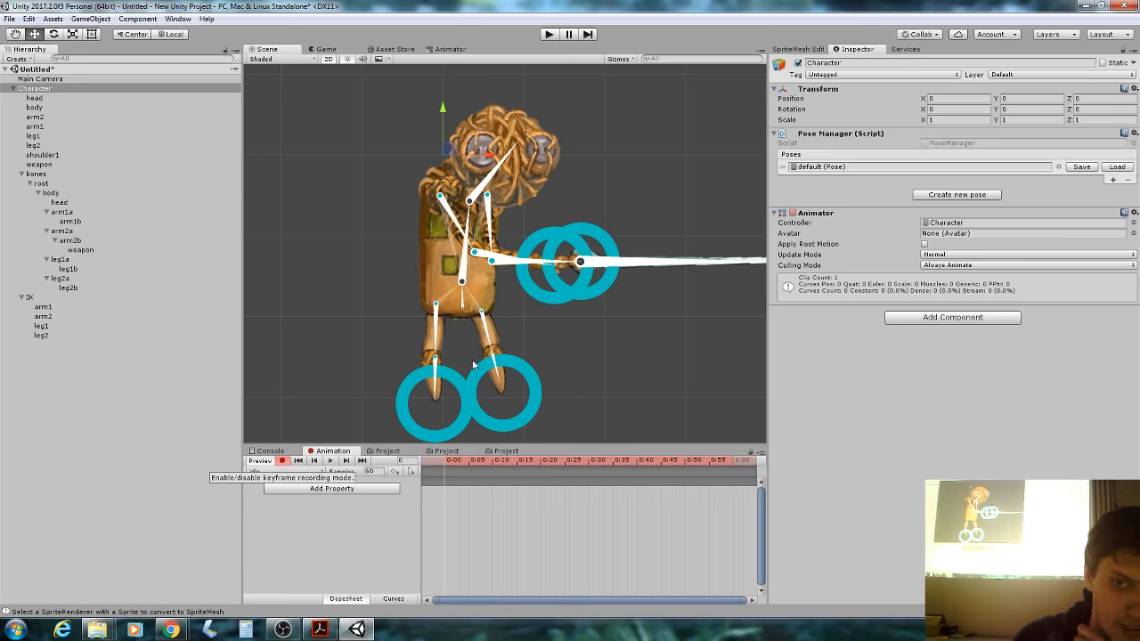
click(1081, 167)
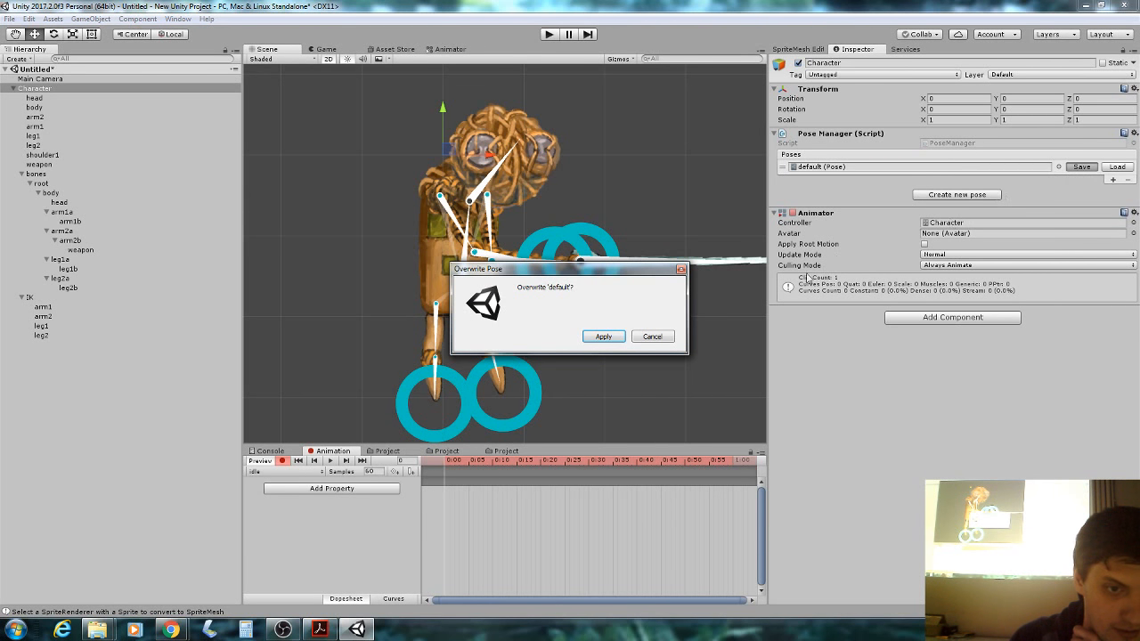
click(662, 337)
click(1116, 168)
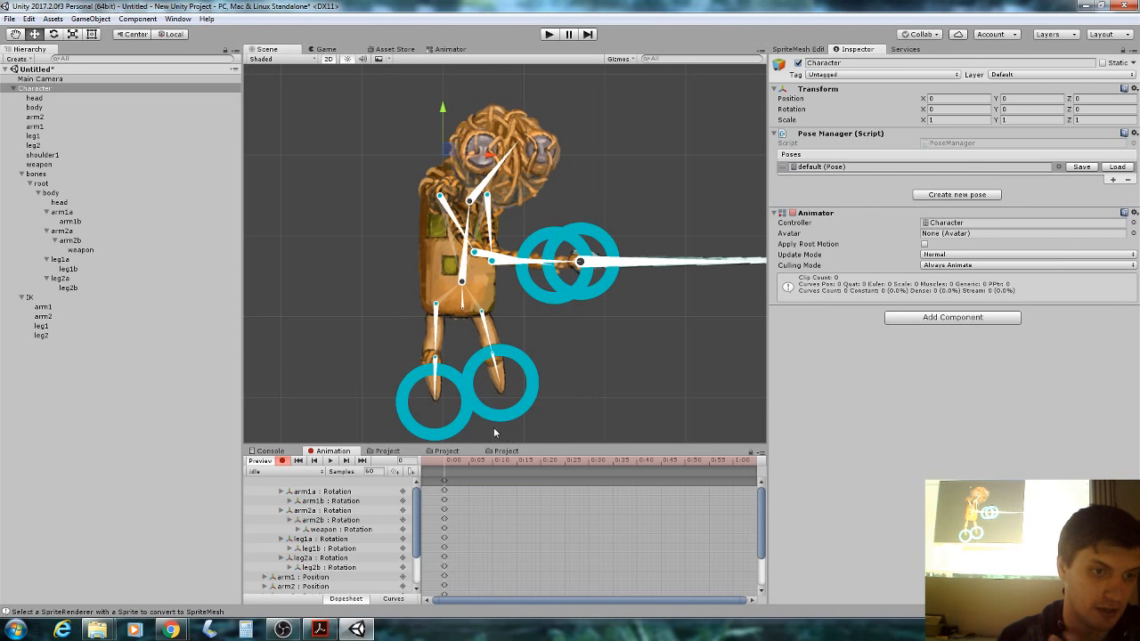
key(ctrl+z)
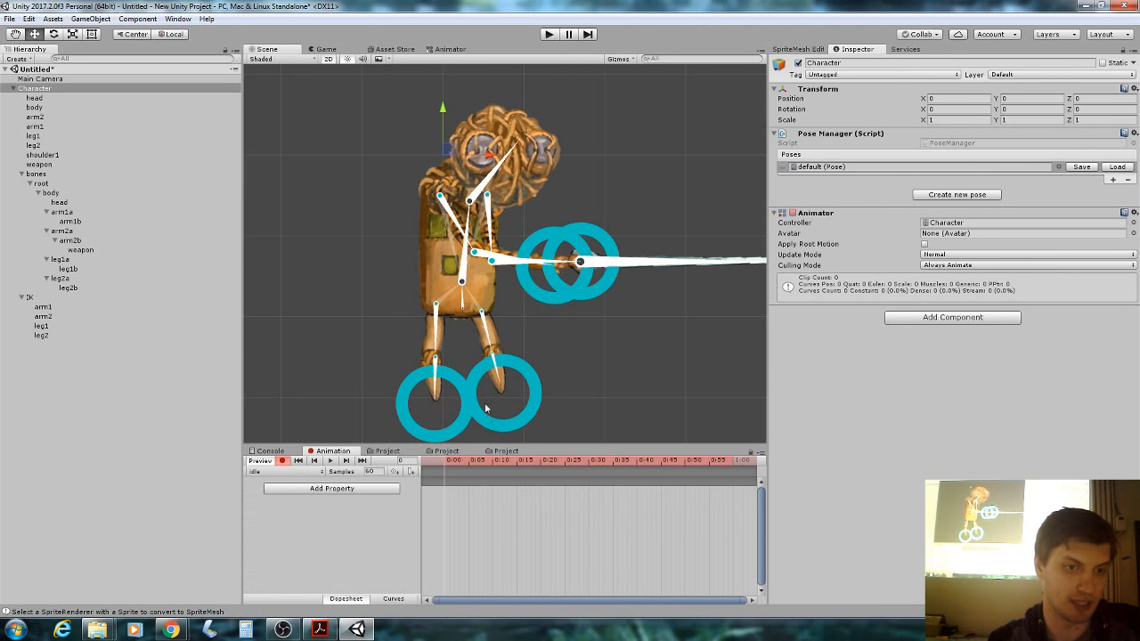
click(462, 301)
drag(462, 301, 462, 301)
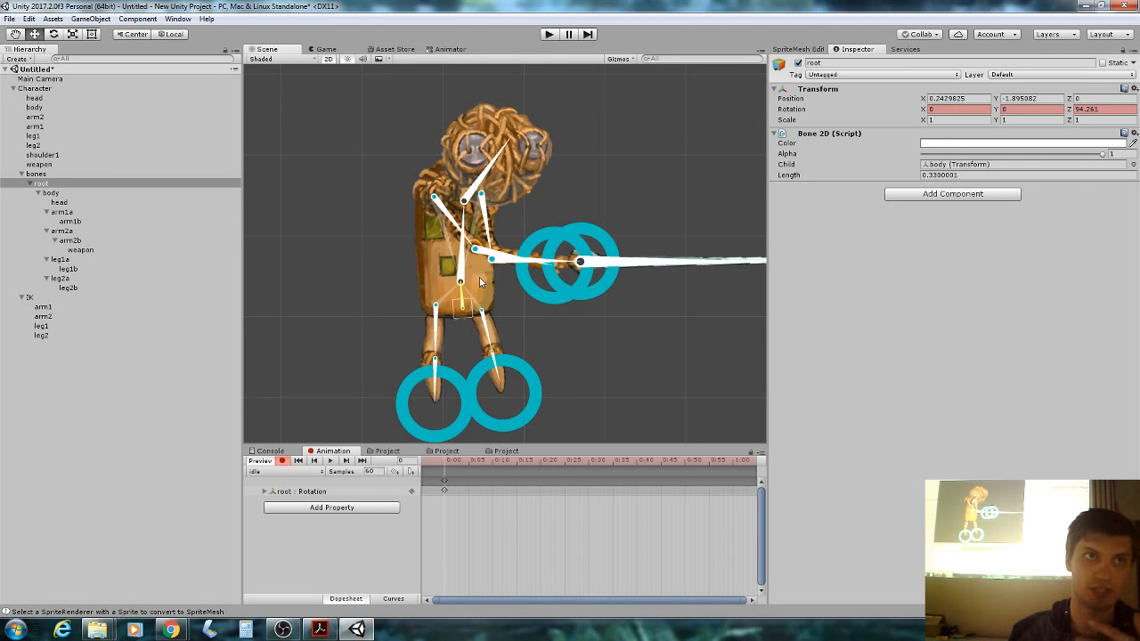
Bend the body bone forward at 1:00 and preview the idle clip.
click(449, 463)
scroll(475, 501, down, 4)
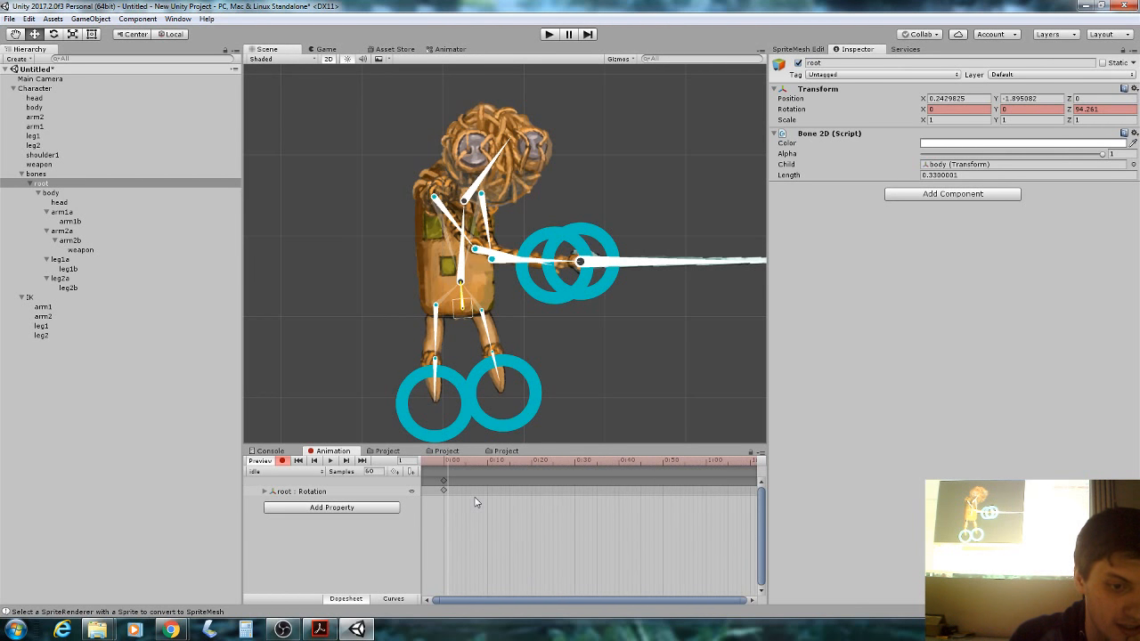
scroll(475, 502, down, 2)
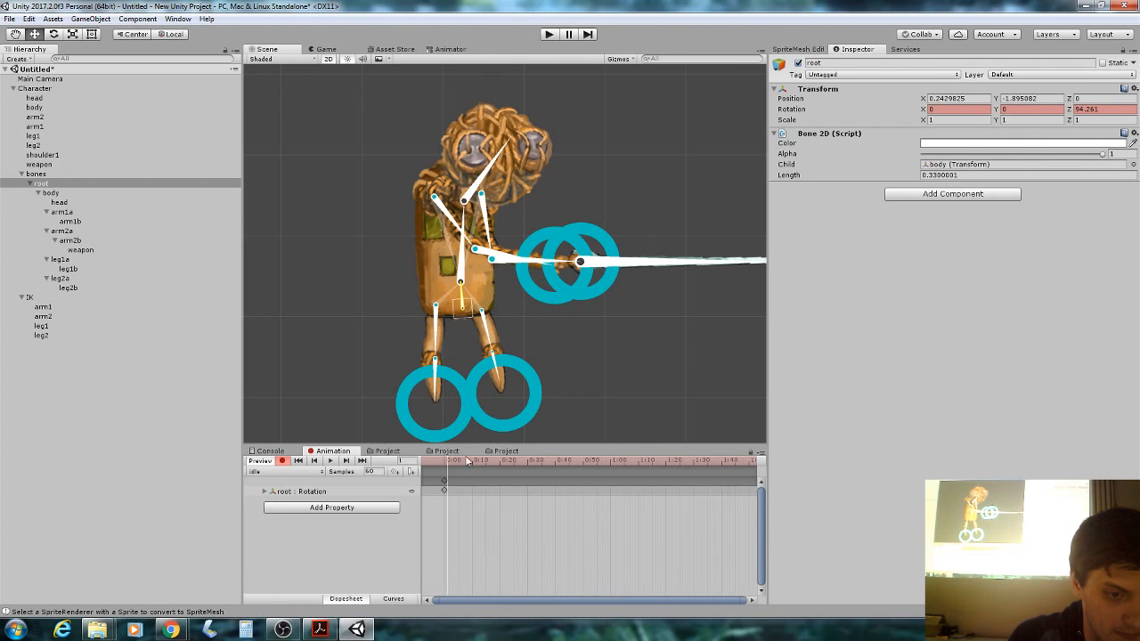
drag(470, 462, 611, 472)
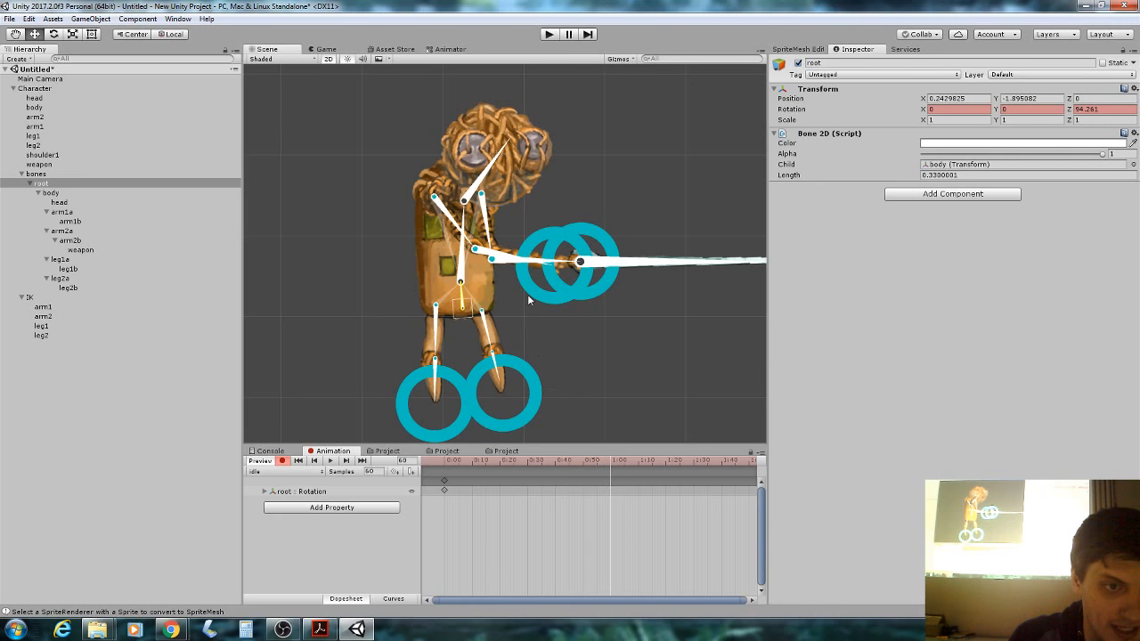
drag(467, 259, 387, 252)
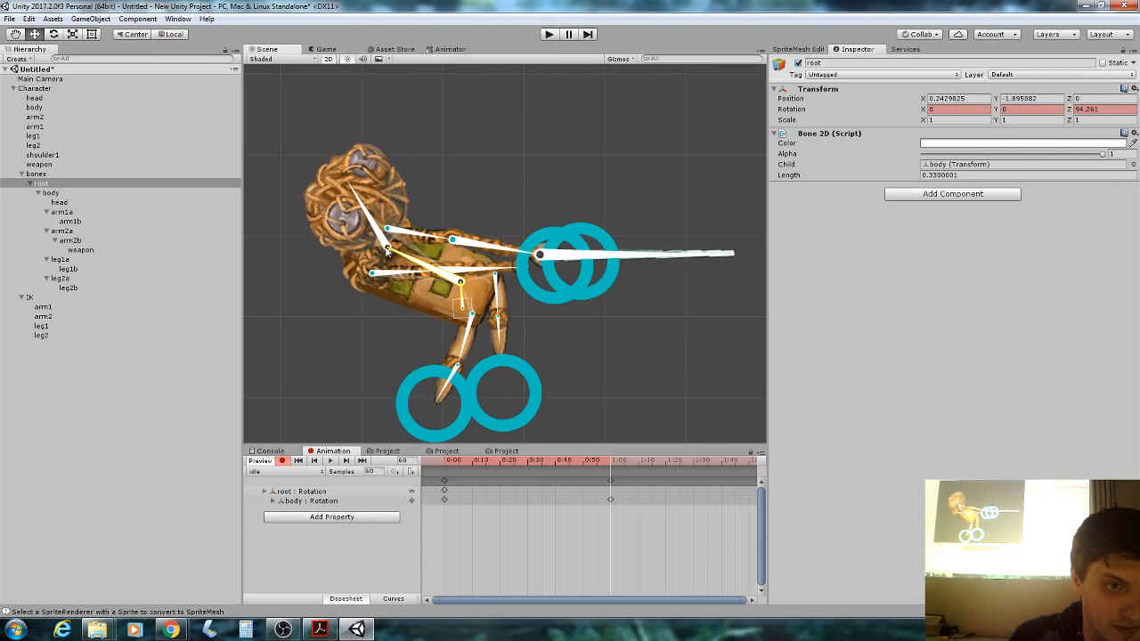
click(388, 252)
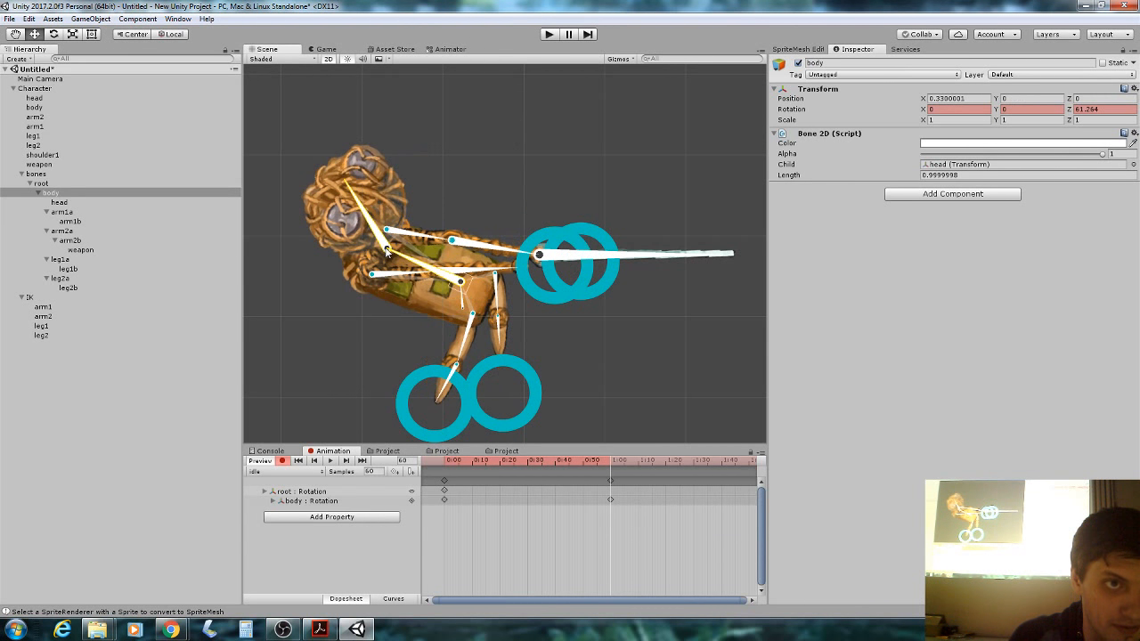
click(330, 461)
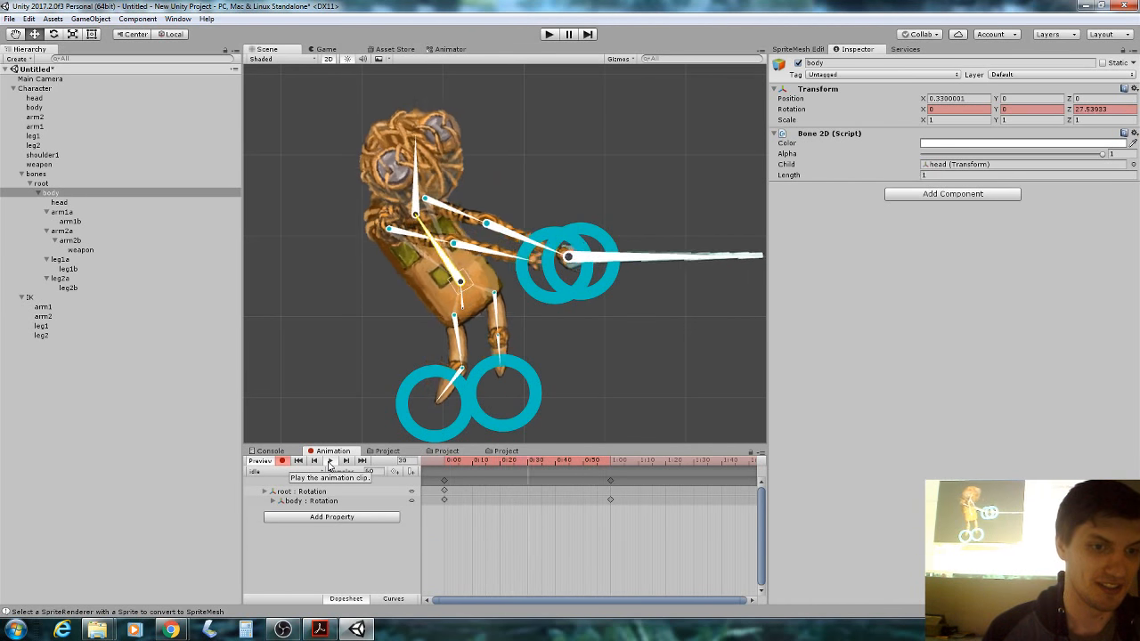
click(329, 461)
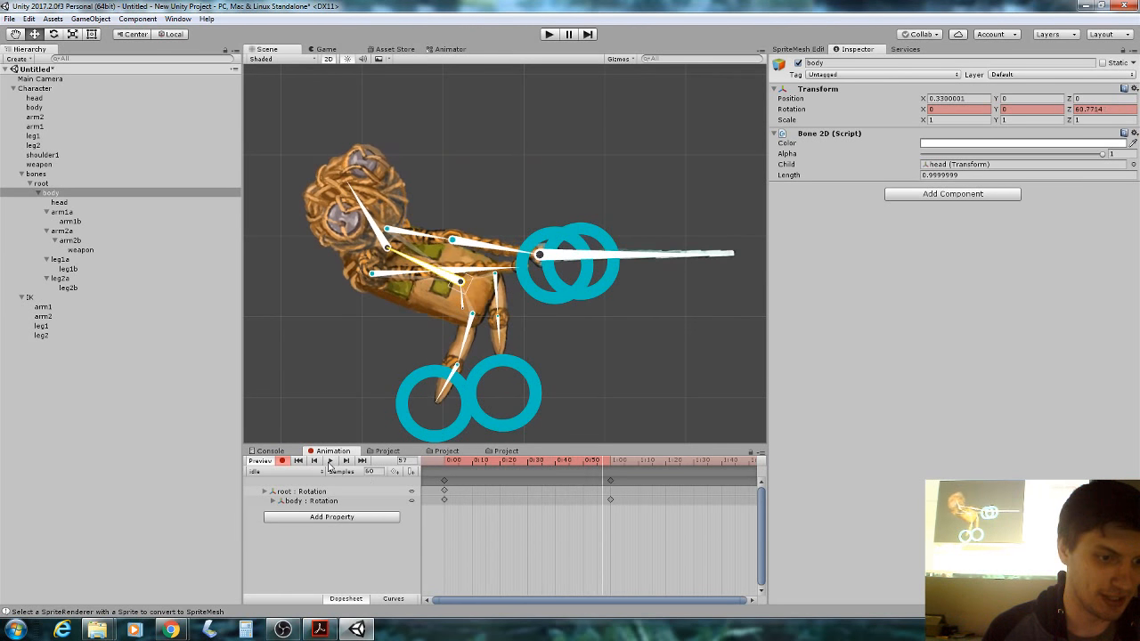
Copy the 0:00 keyframes, paste them later, and move them to 1:34.
click(443, 480)
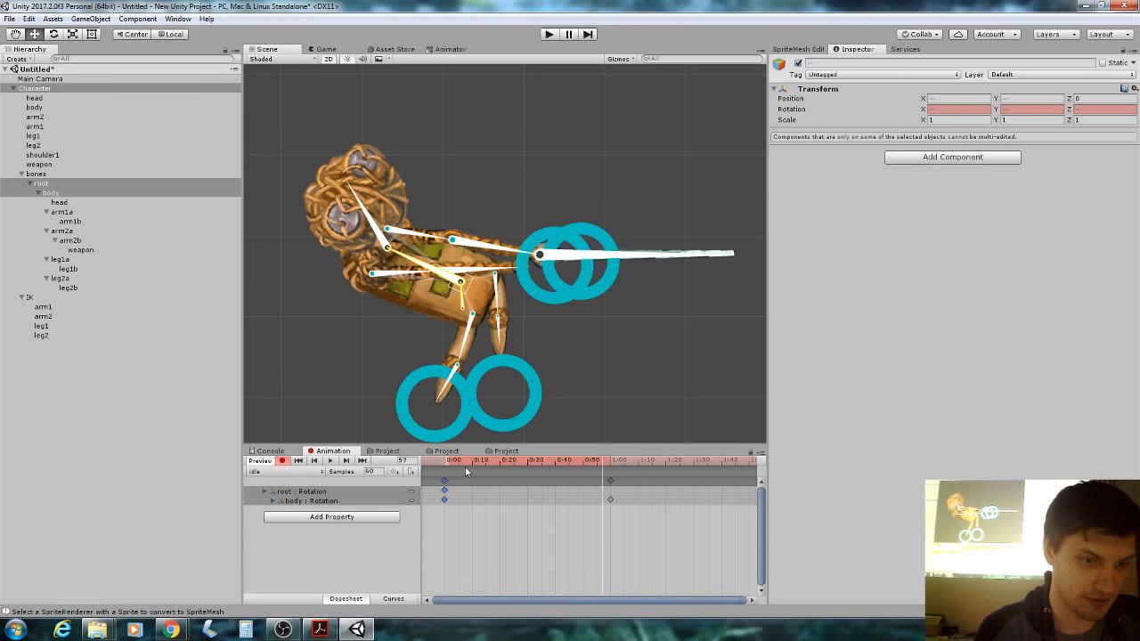
drag(468, 469, 706, 468)
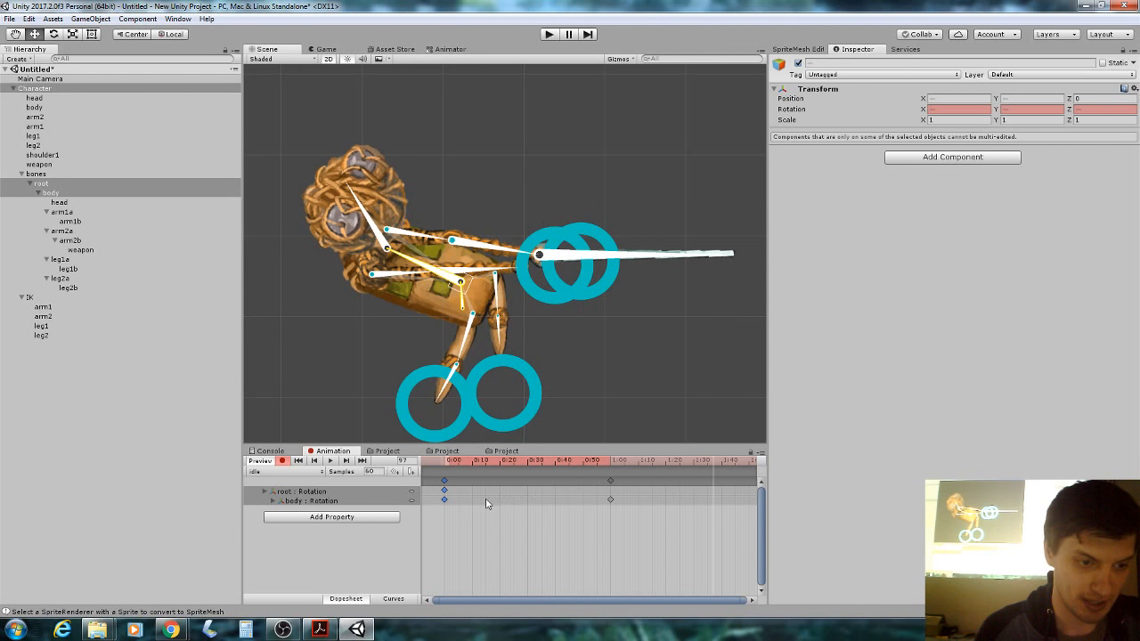
click(442, 481)
click(443, 482)
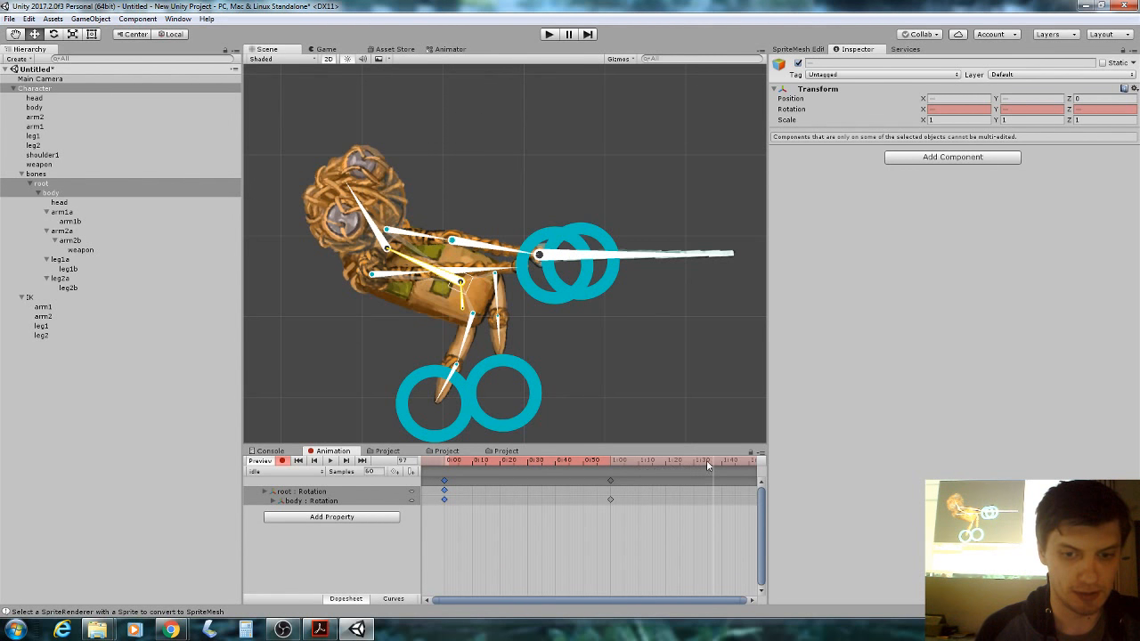
drag(710, 461, 738, 460)
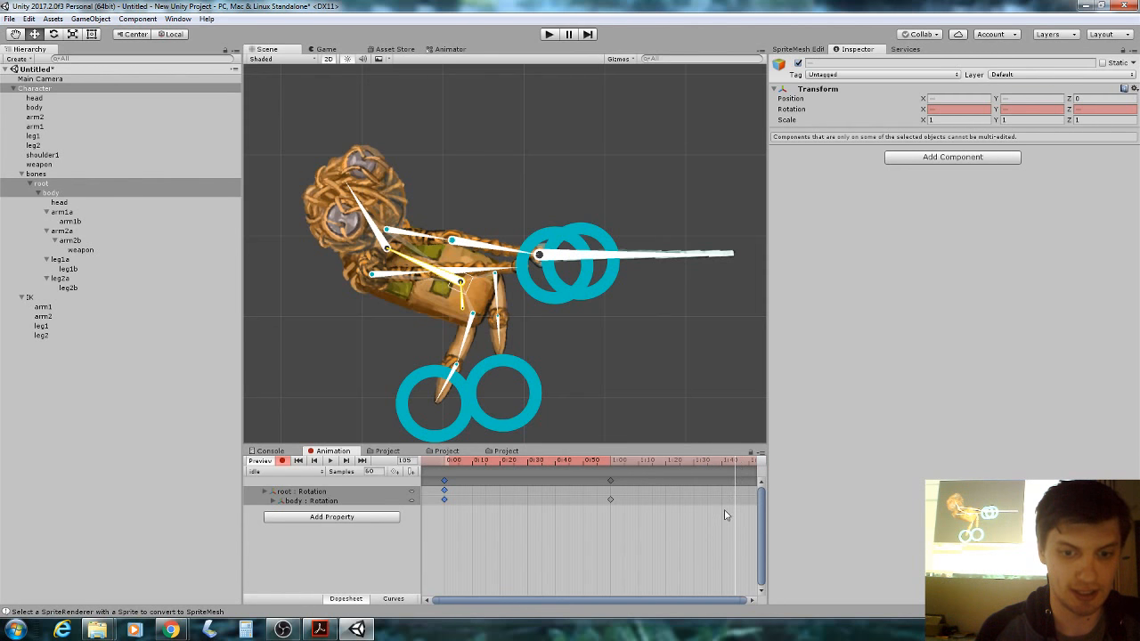
click(650, 462)
key(ctrl+v)
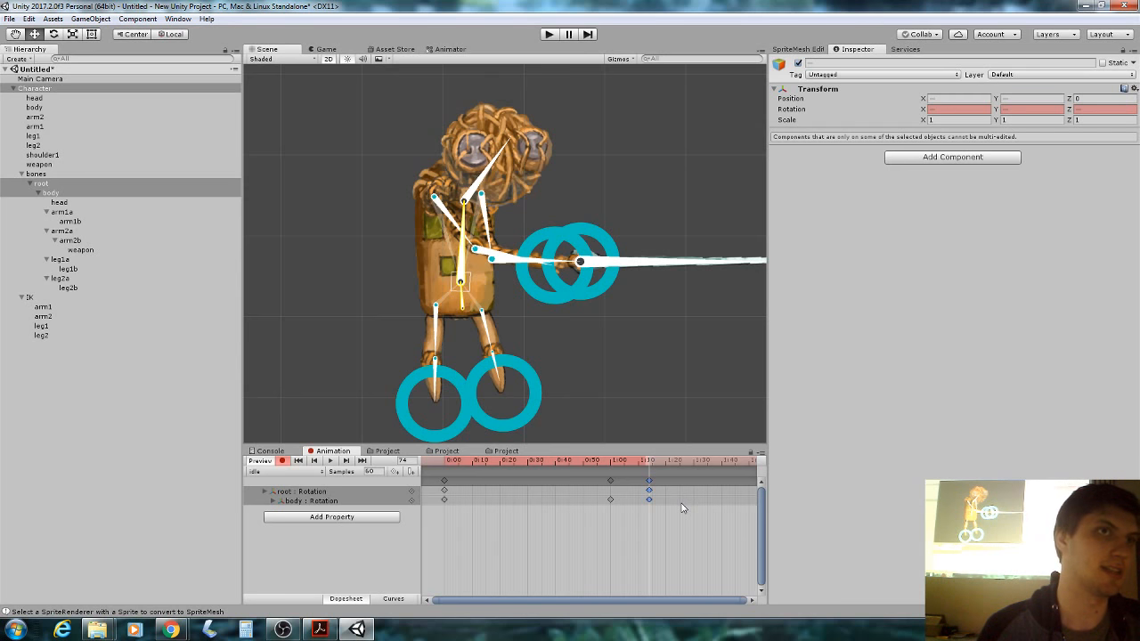
click(332, 461)
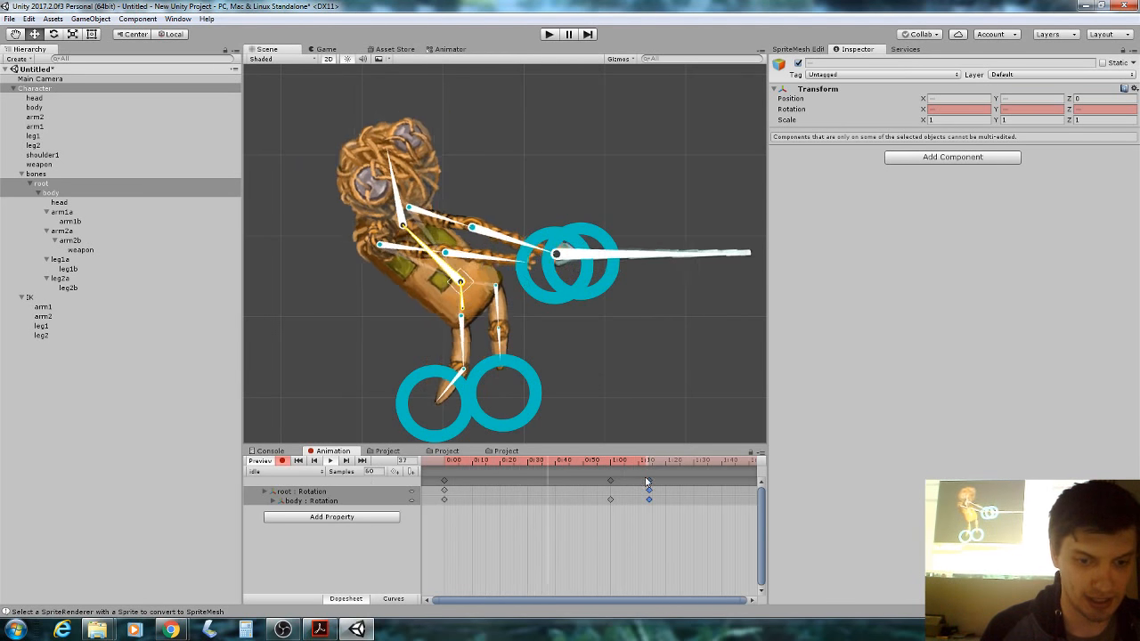
drag(650, 490, 705, 491)
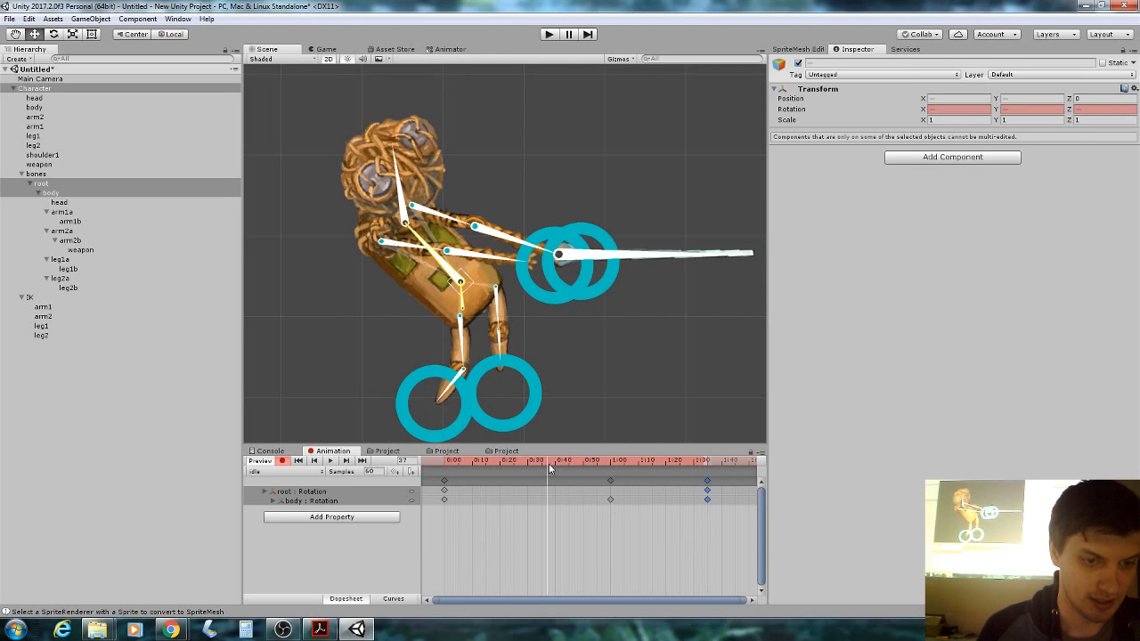
At frame 34, raise the leg2 IK target toward the arm.
drag(548, 463, 539, 463)
click(505, 394)
drag(505, 395, 560, 322)
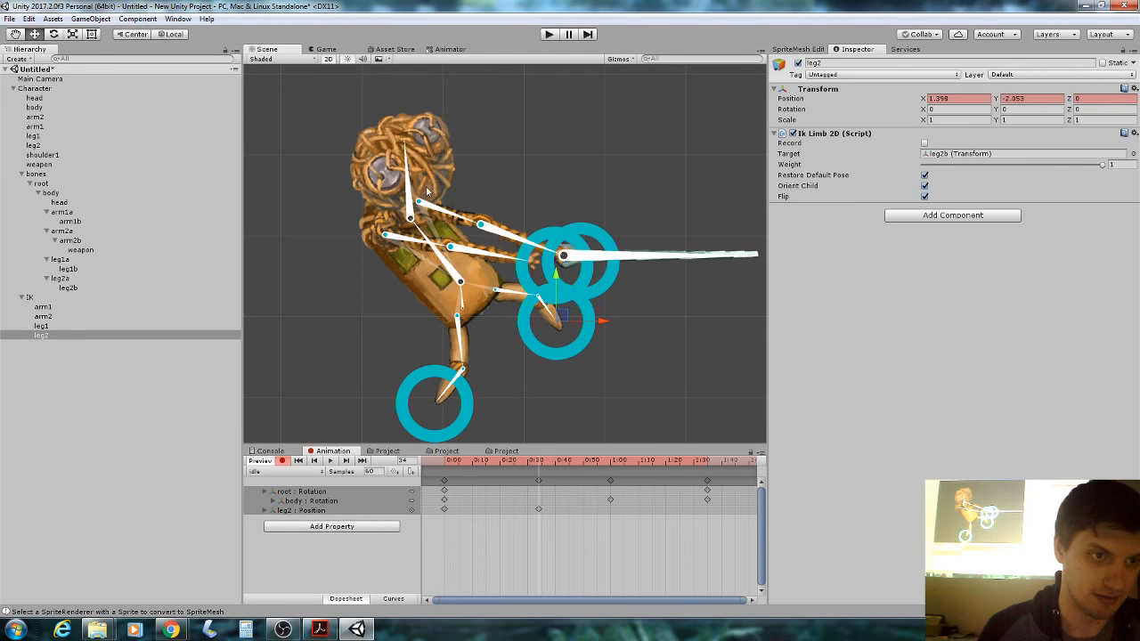
Tilt the head left, preview the idle clip, and return the playhead to frame 0.
drag(405, 158, 350, 175)
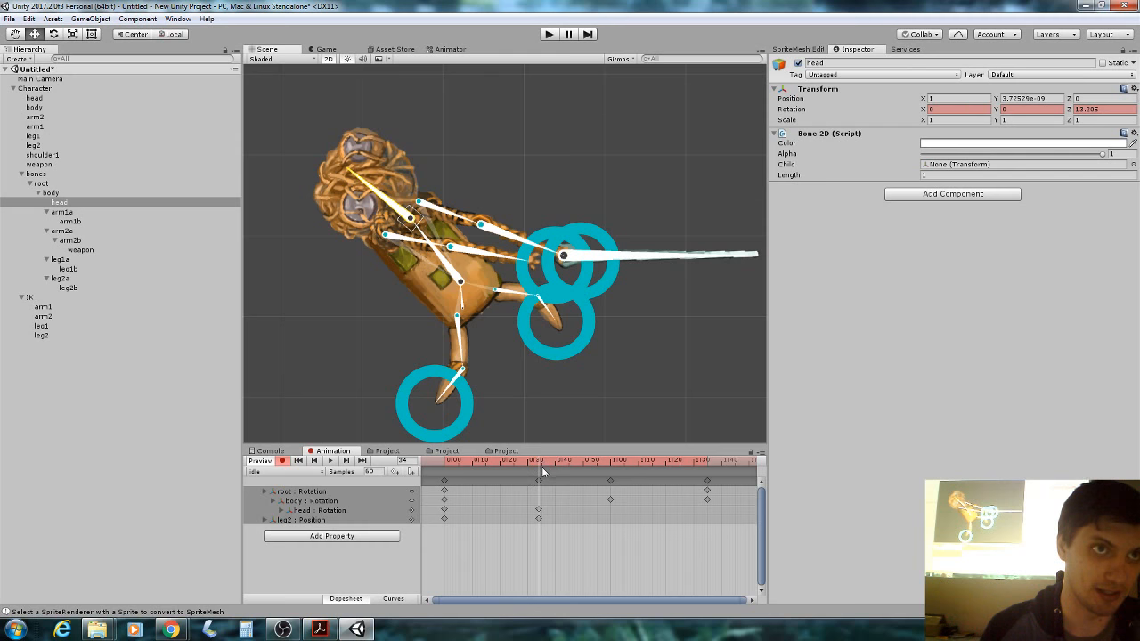
click(330, 460)
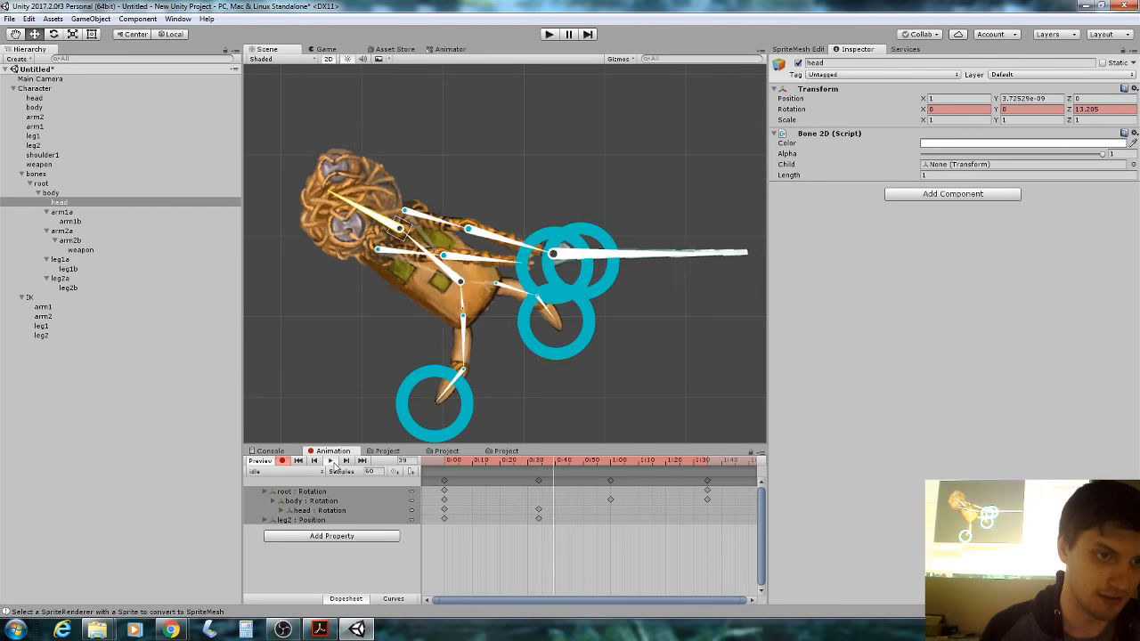
click(332, 461)
click(331, 462)
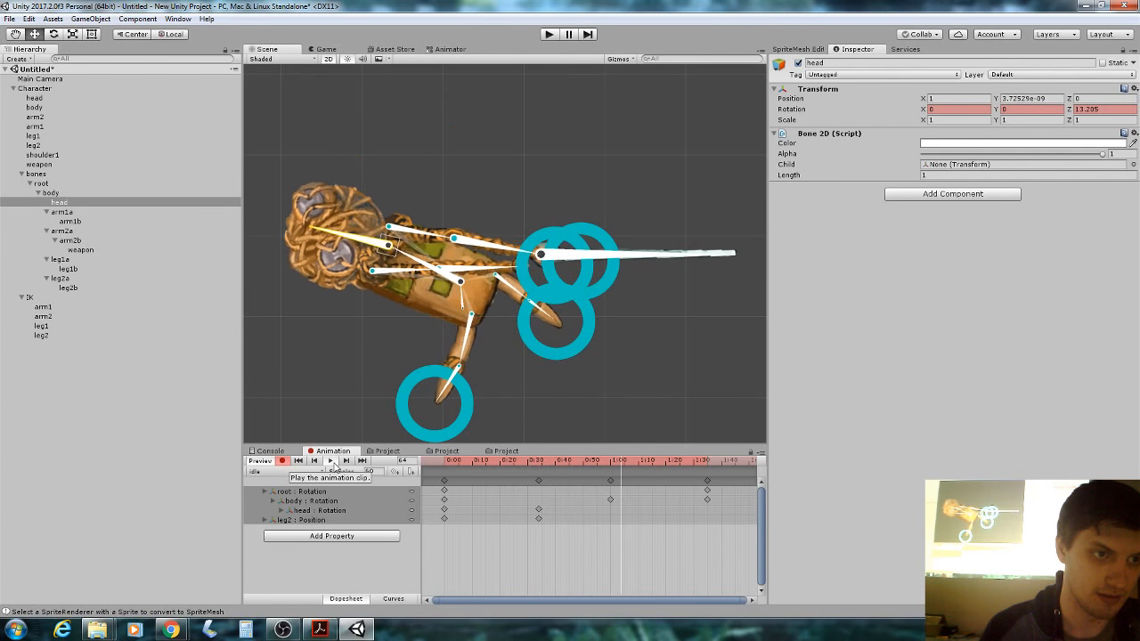
click(444, 481)
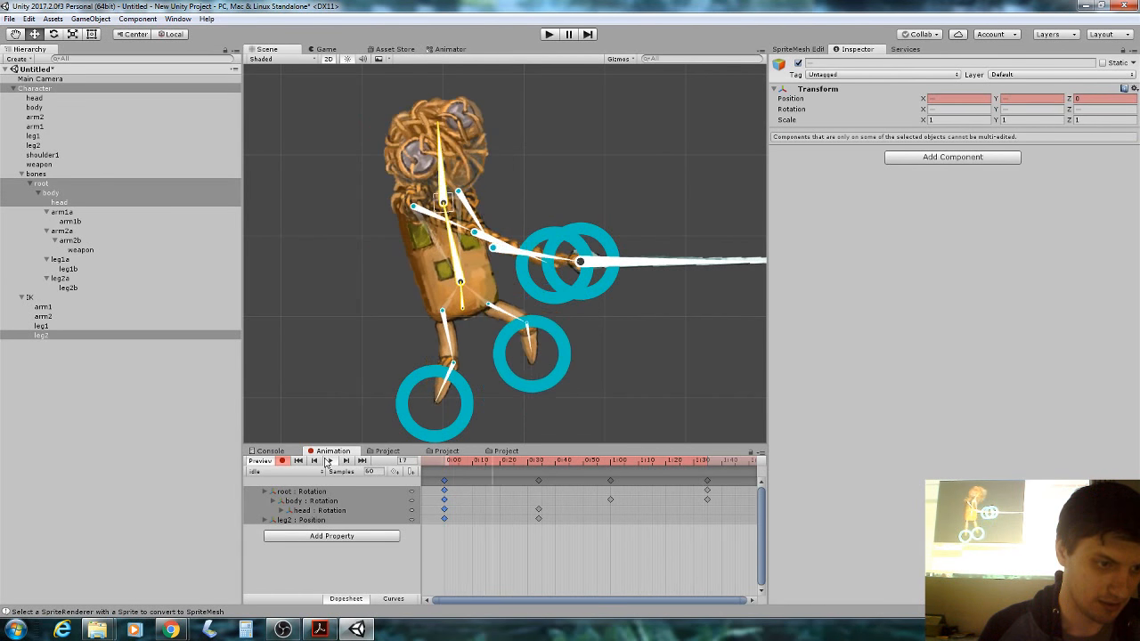
click(331, 460)
drag(465, 465, 436, 469)
Step to frame 95, key the head and leg2 pose there, and play the idle clip.
drag(506, 454, 578, 455)
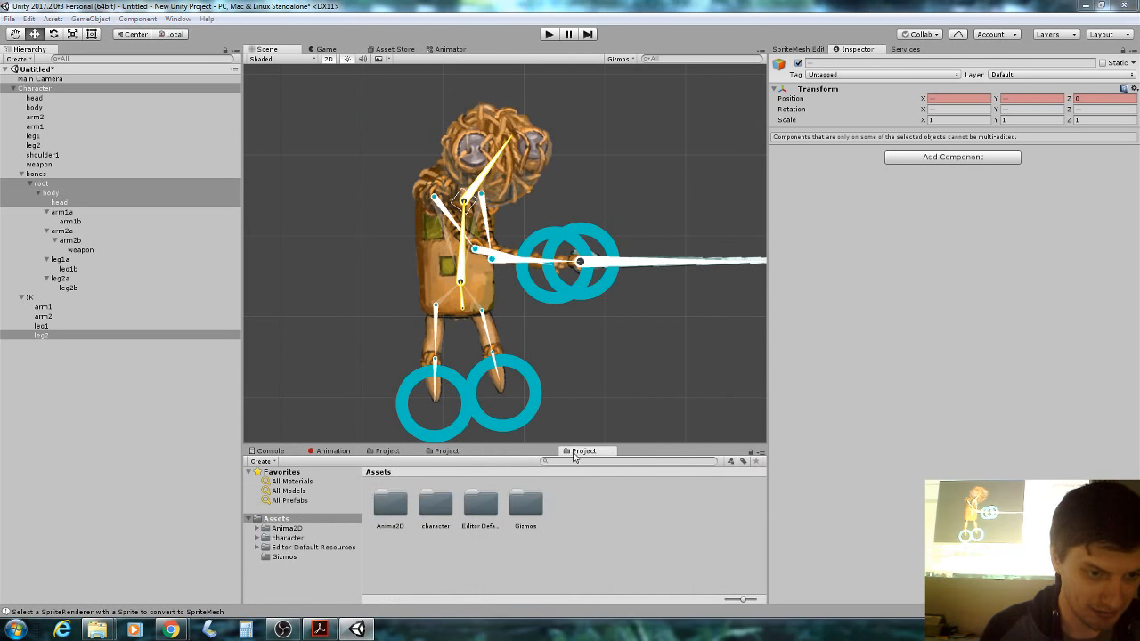
click(343, 455)
drag(448, 472, 710, 454)
key(ctrl+v)
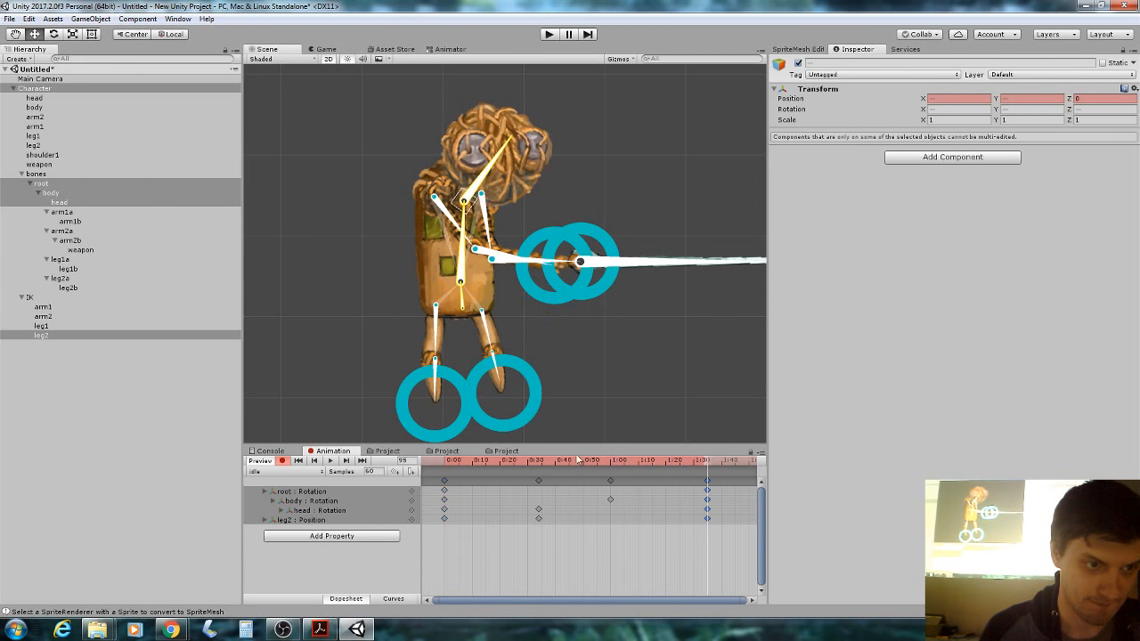
click(332, 461)
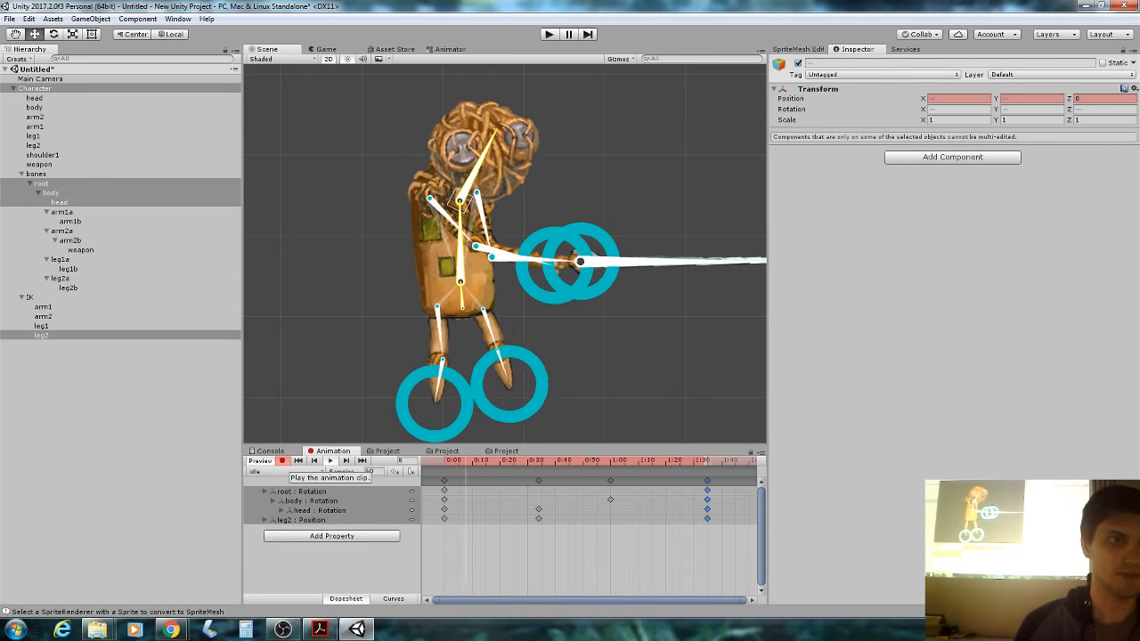
After the idle clip plays, bring up slide 20, 'Lets start animating!', in Acrobat.
click(320, 628)
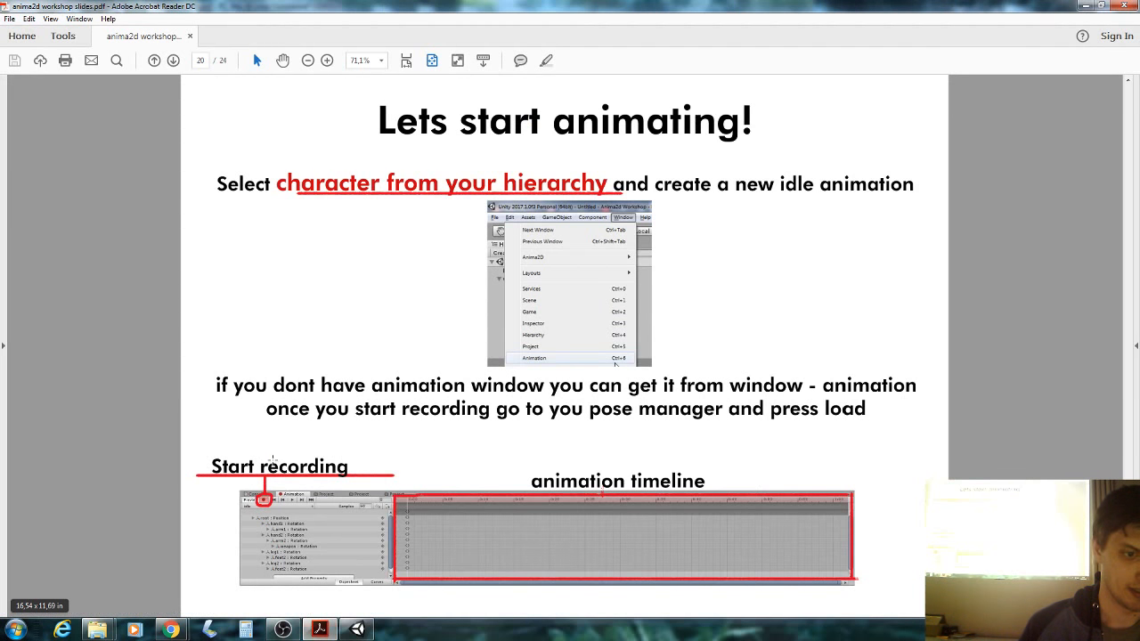
Scroll to slide 21, 'Adding a IK CCD to weapon', then return to Unity and stop playback.
scroll(273, 461, down, 5)
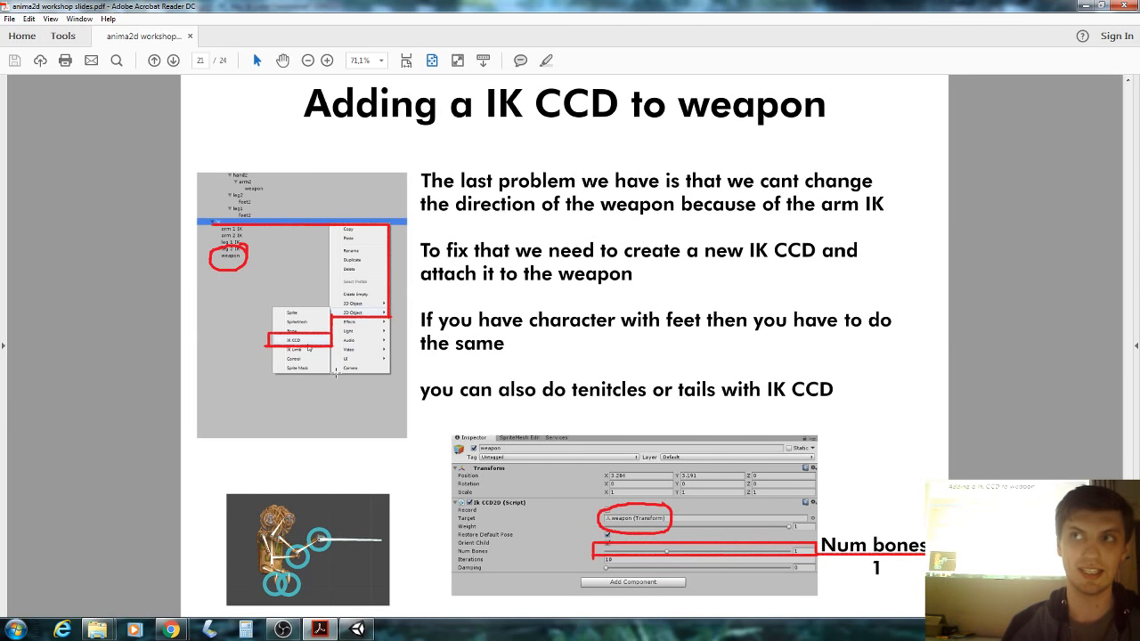
click(357, 629)
click(330, 461)
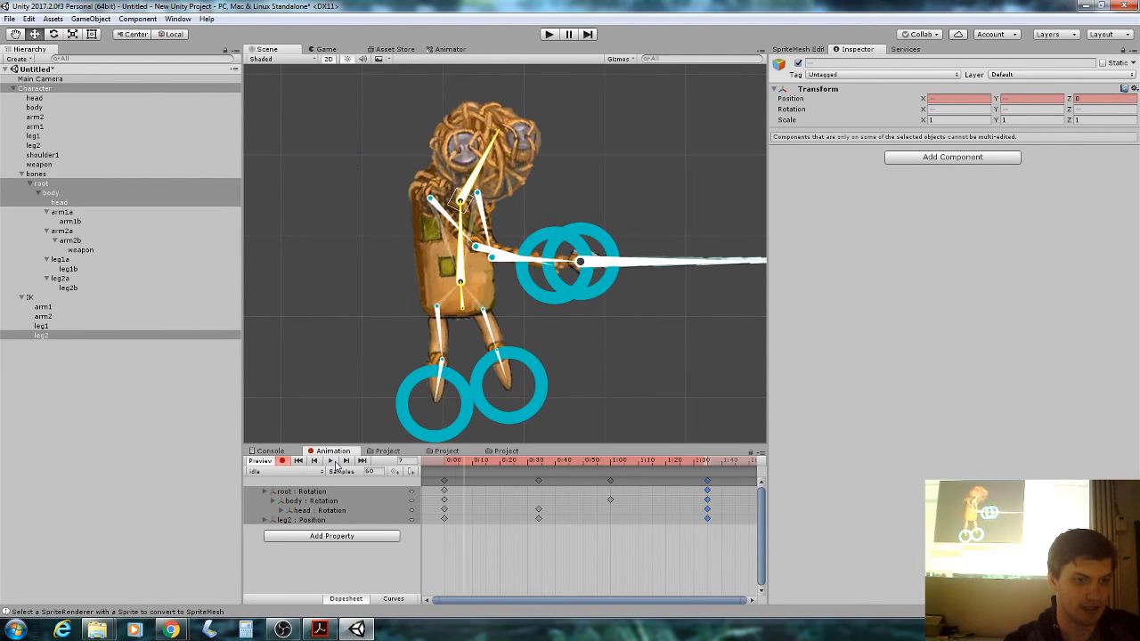
Turn off recording and raise the arm2 IK target to X 1.899, Y -0.052.
click(282, 460)
drag(580, 261, 588, 147)
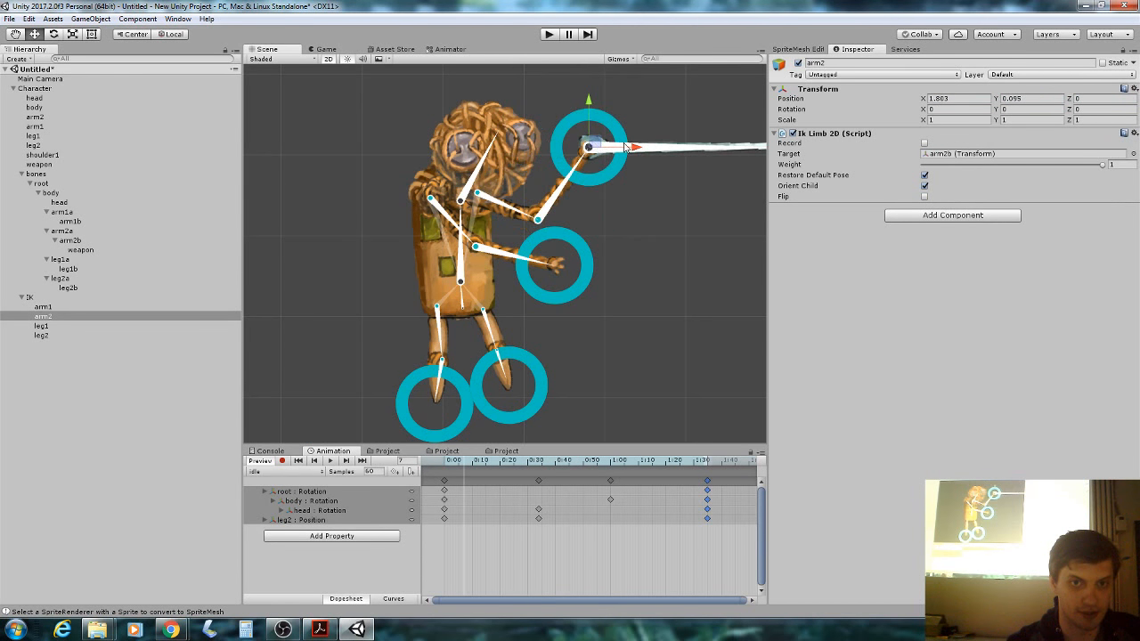
click(724, 139)
click(722, 143)
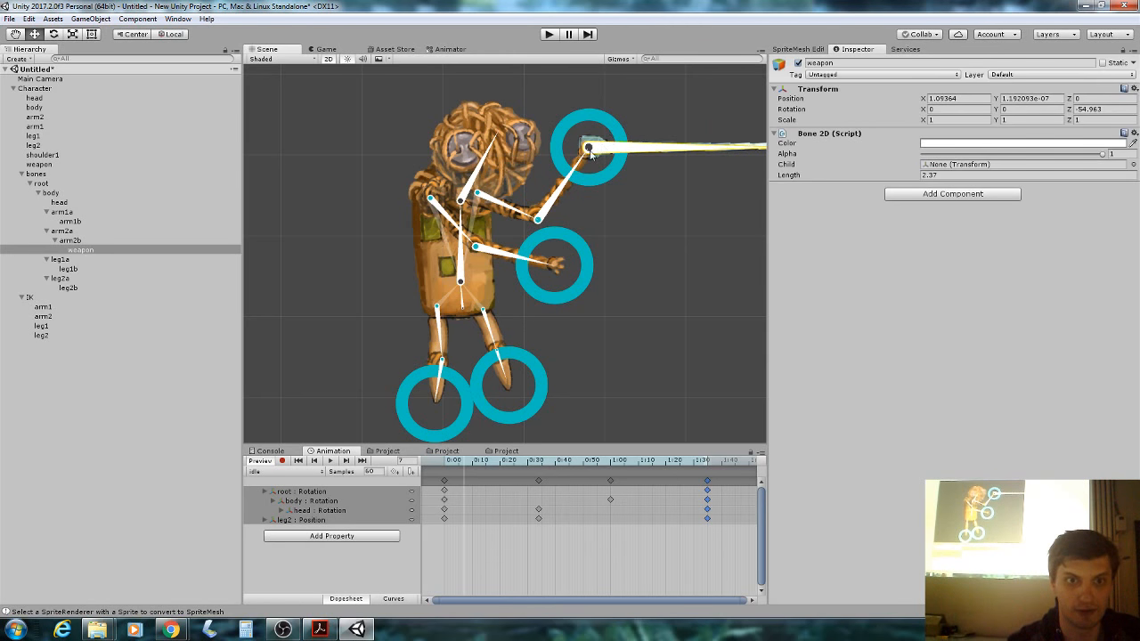
click(596, 129)
mouse_move(596, 141)
mouse_down()
mouse_move(577, 156)
mouse_move(484, 152)
mouse_move(516, 154)
mouse_move(540, 182)
mouse_move(593, 136)
mouse_move(570, 144)
mouse_move(593, 148)
mouse_move(581, 147)
mouse_move(607, 112)
mouse_move(535, 183)
mouse_move(603, 160)
mouse_up()
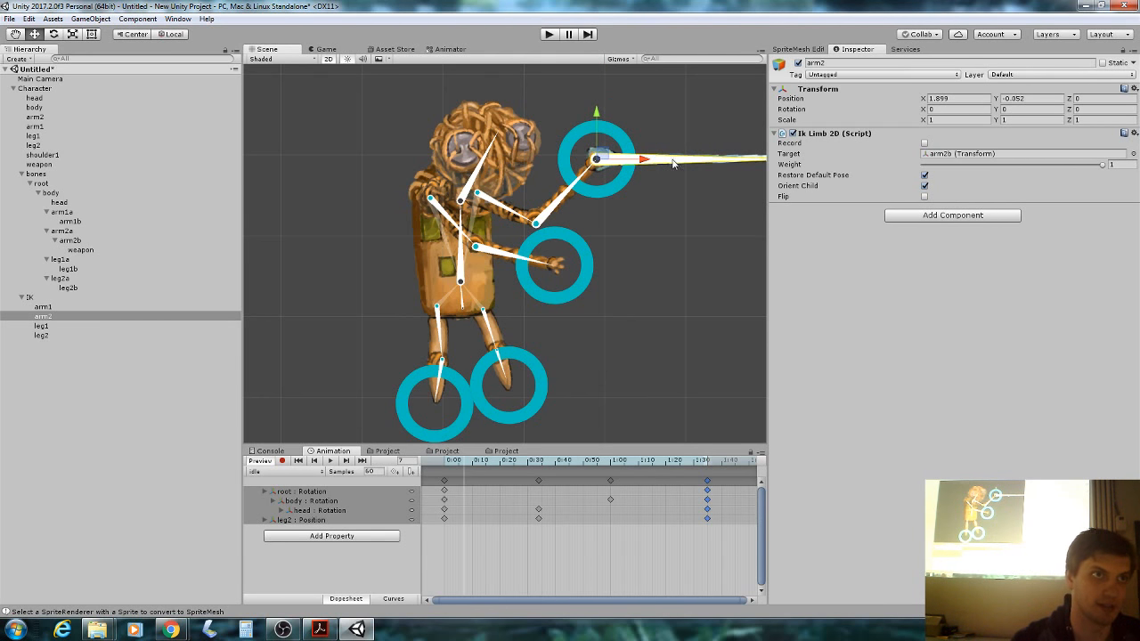
click(29, 297)
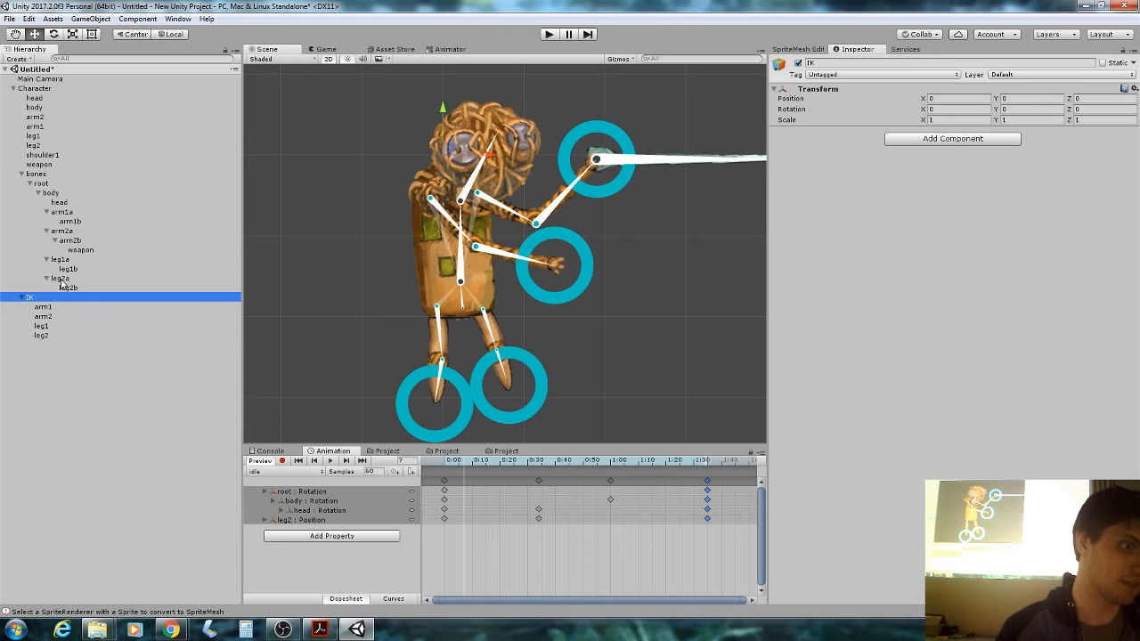
Create a new IK CCD under the IK group and rename it weapon.
right_click(37, 301)
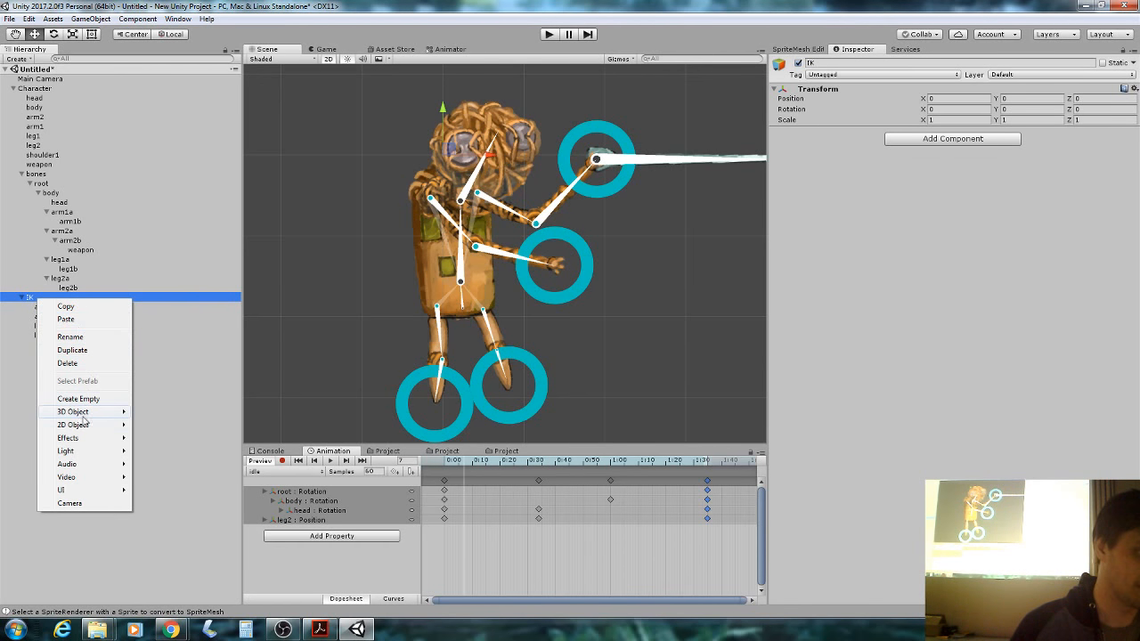
mouse_move(83, 425)
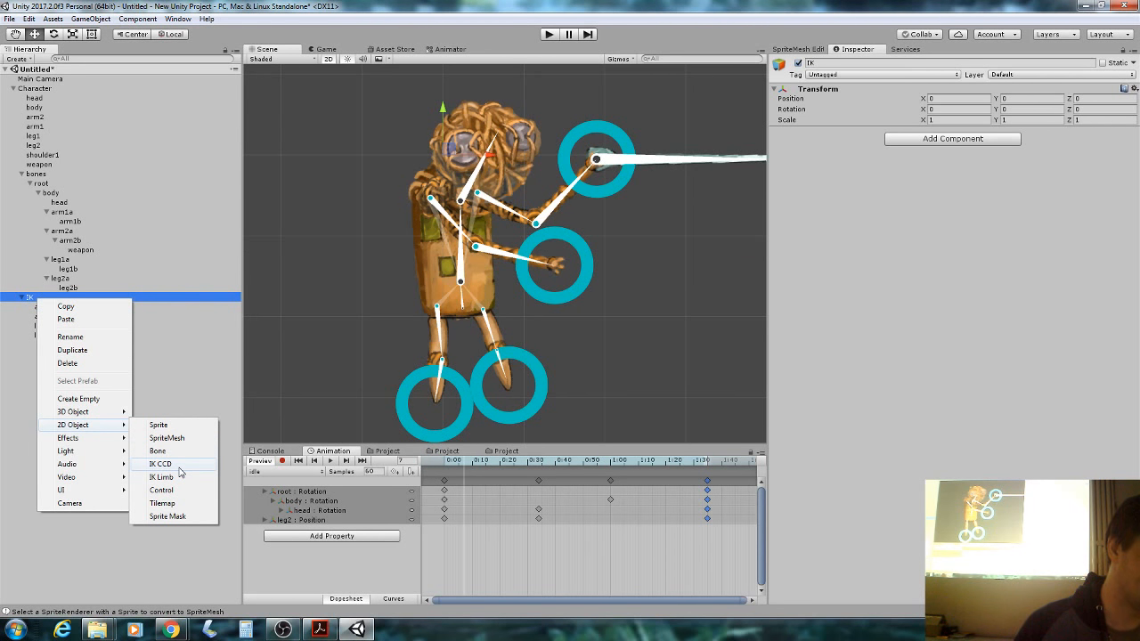
click(162, 464)
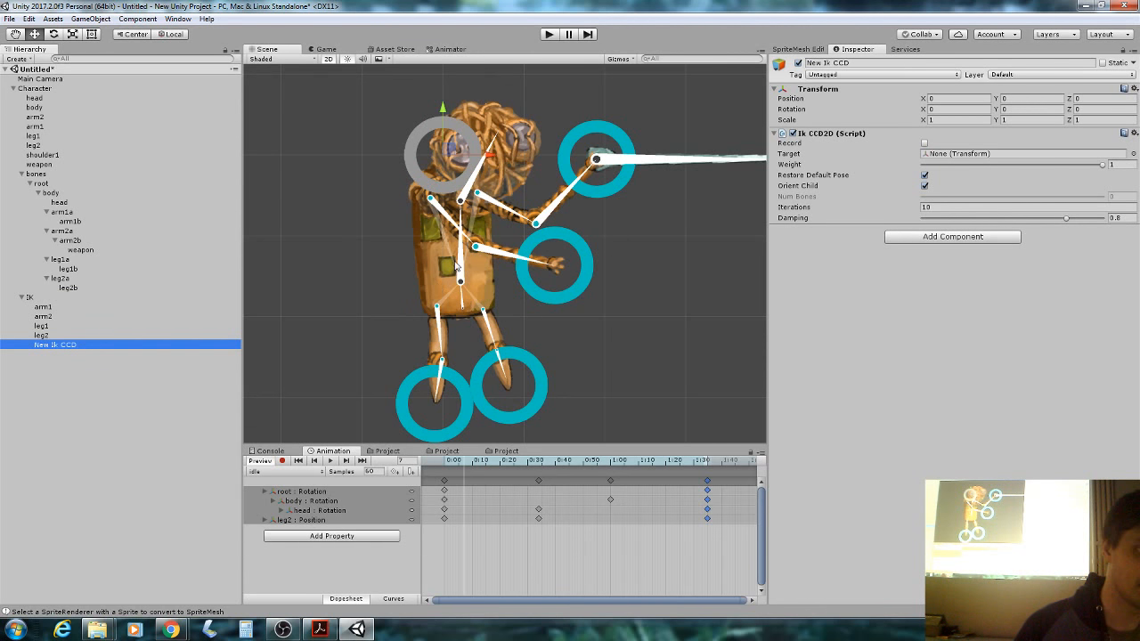
click(840, 65)
key(BackSpace)
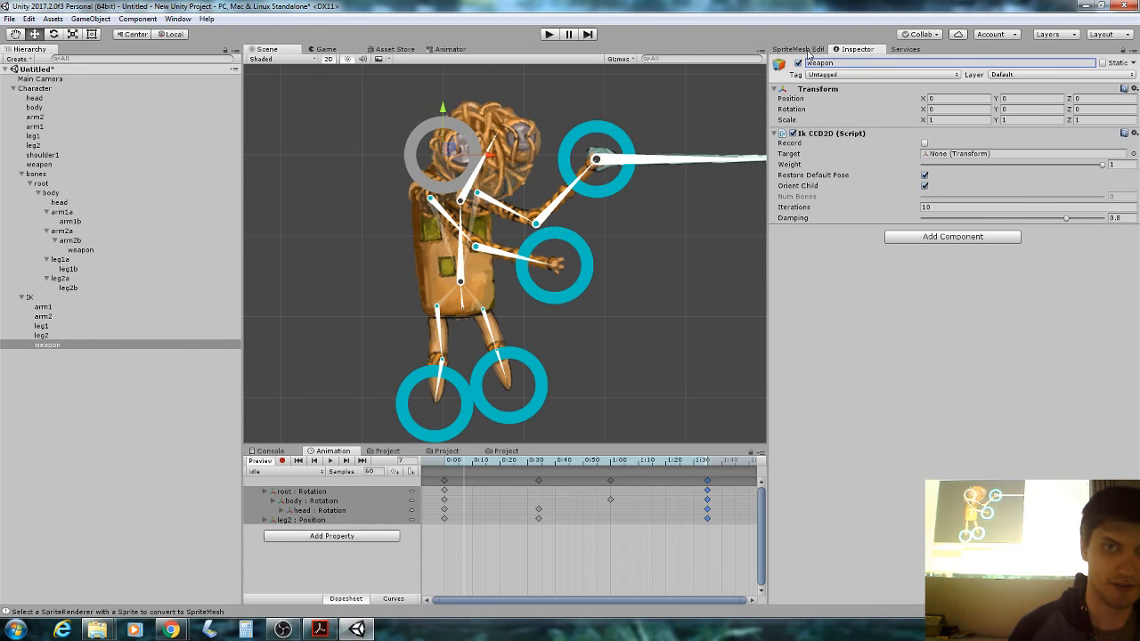
Place the weapon IK target right of the character and assign the weapon bone as Target.
drag(448, 149, 731, 131)
scroll(746, 126, up, 1)
middle_drag(747, 125, 531, 158)
drag(531, 158, 592, 189)
drag(94, 250, 960, 157)
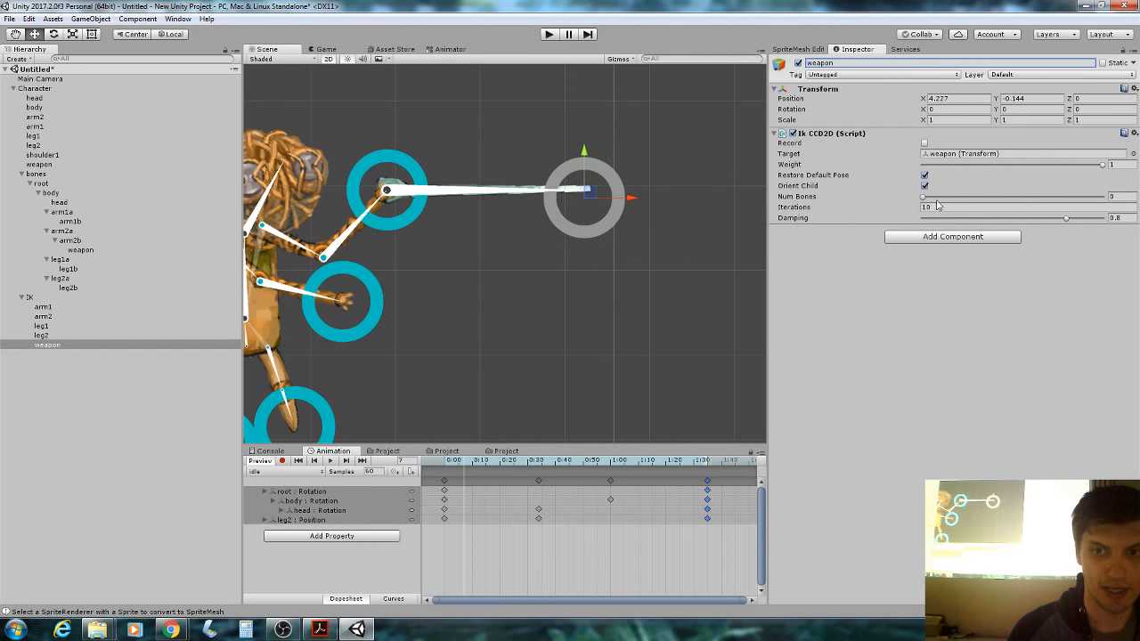
Set Num Bones to 1 and test aiming the weapon by moving its target.
mouse_move(589, 190)
mouse_down()
mouse_move(606, 142)
mouse_move(603, 204)
mouse_move(587, 187)
mouse_up()
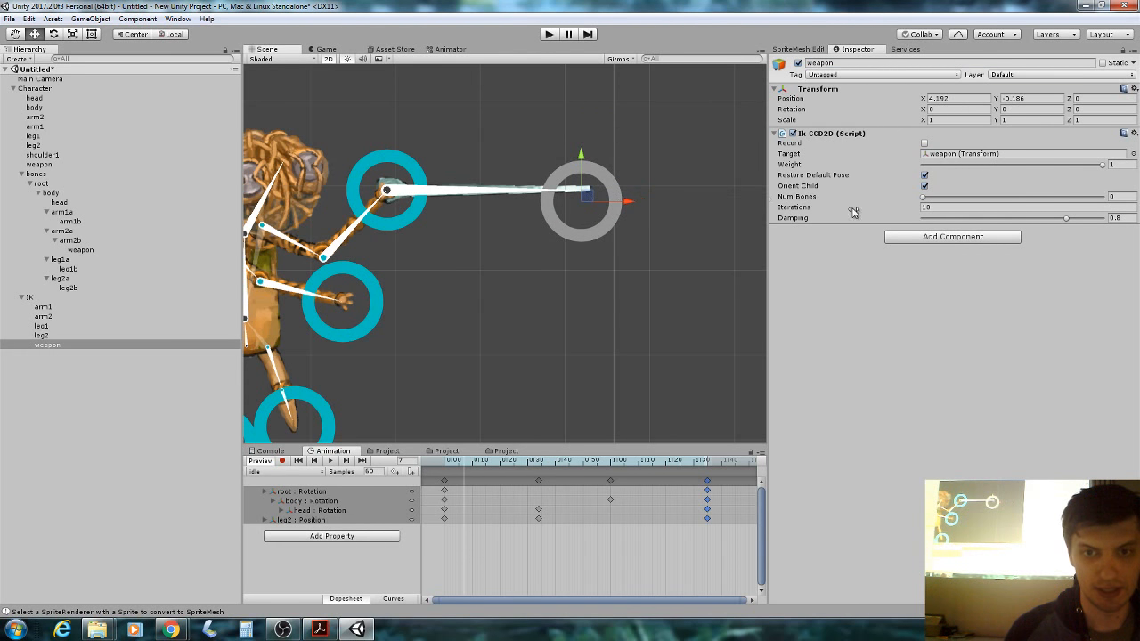
click(925, 199)
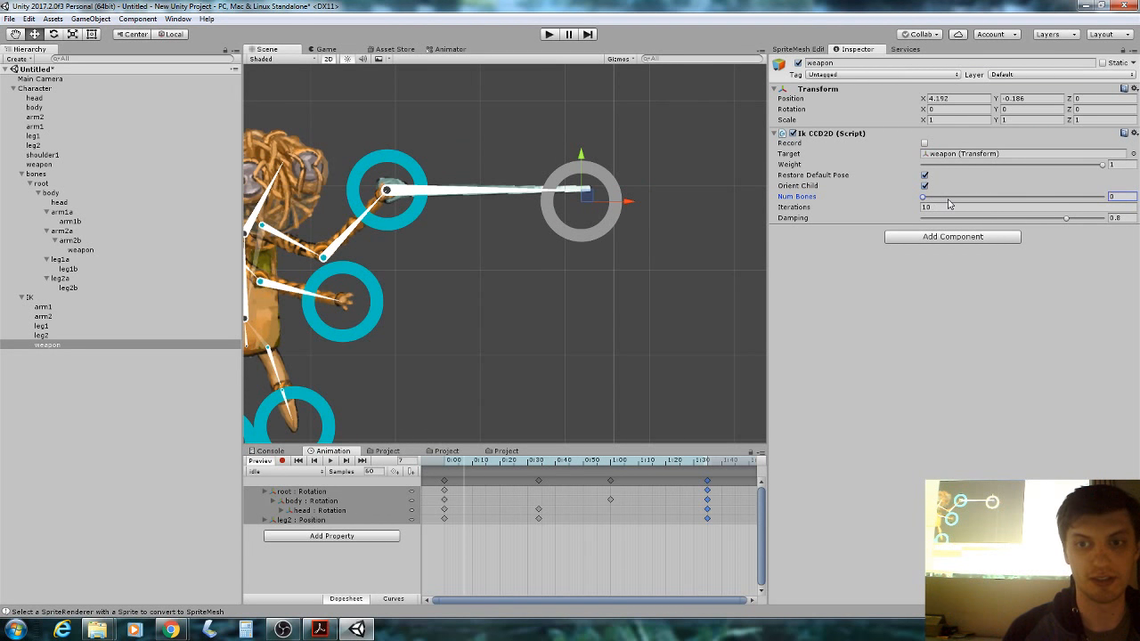
drag(949, 204, 1004, 202)
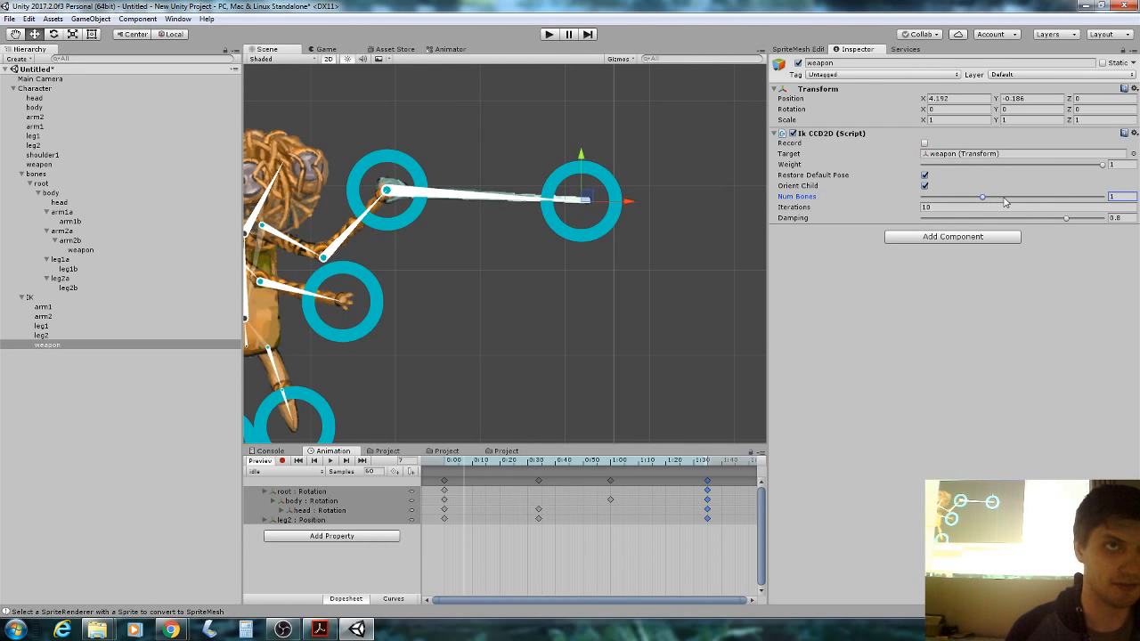
drag(608, 198, 494, 111)
drag(984, 199, 912, 208)
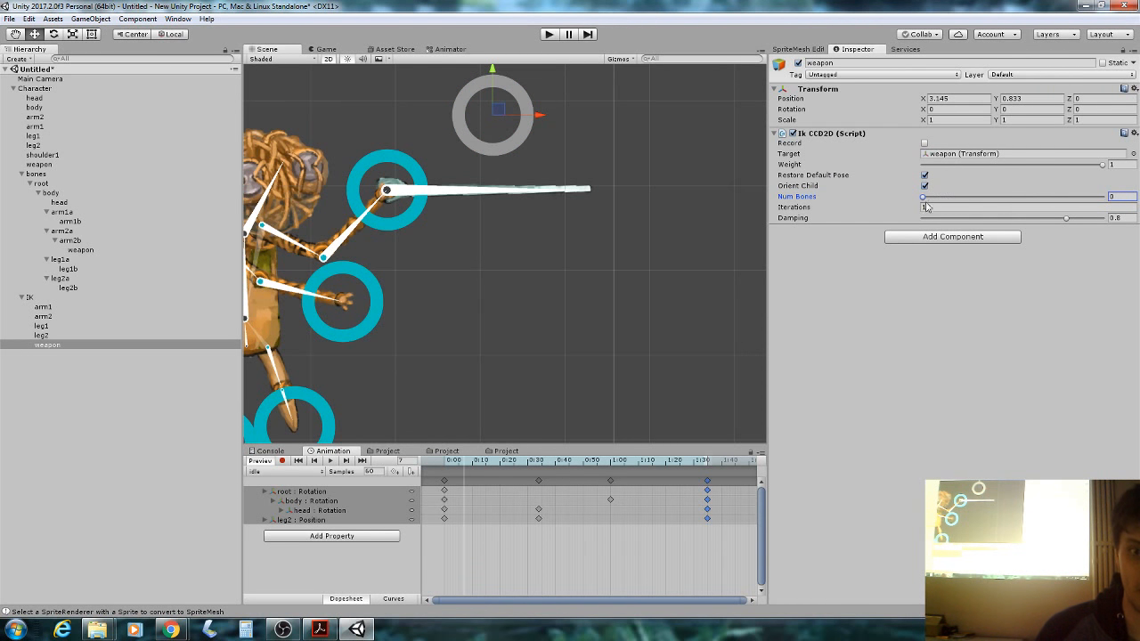
drag(925, 197, 978, 197)
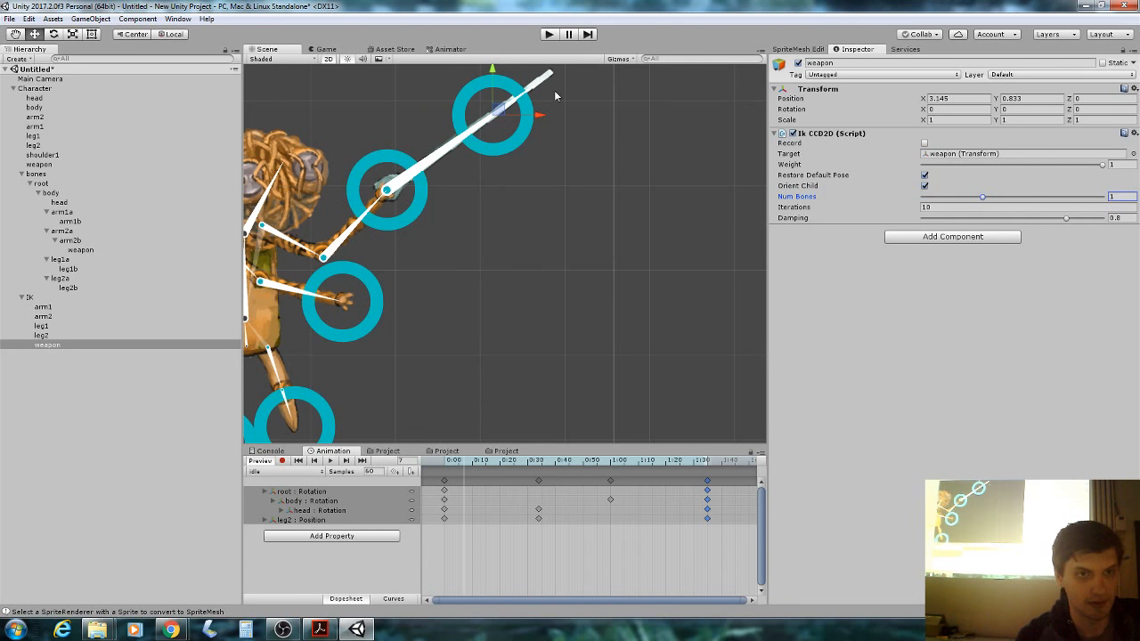
Move the weapon IK target up-left to X 2.73, Y 0.924, angling the weapon upward.
drag(498, 108, 462, 107)
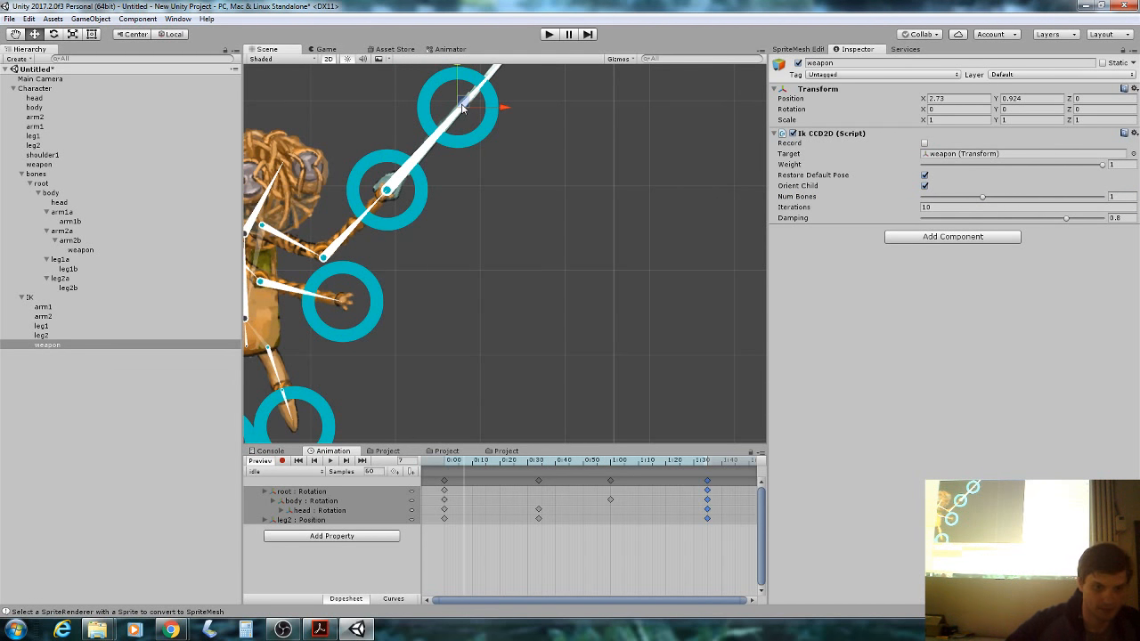
Look over the IK CCD slide, then minimise Acrobat to show Unity again.
click(313, 628)
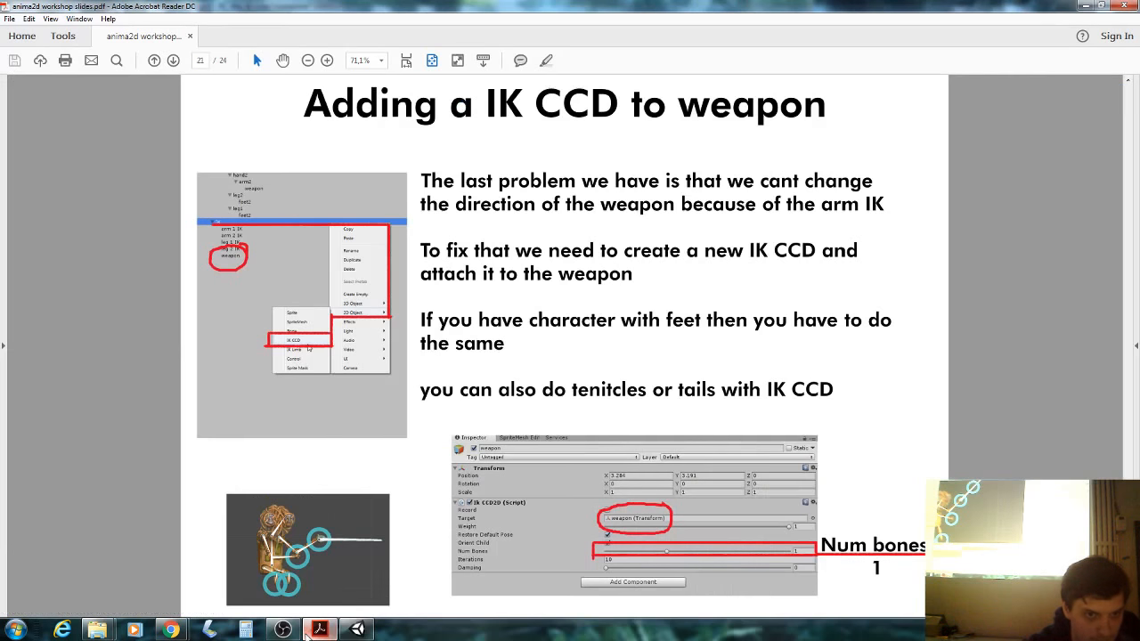
click(307, 633)
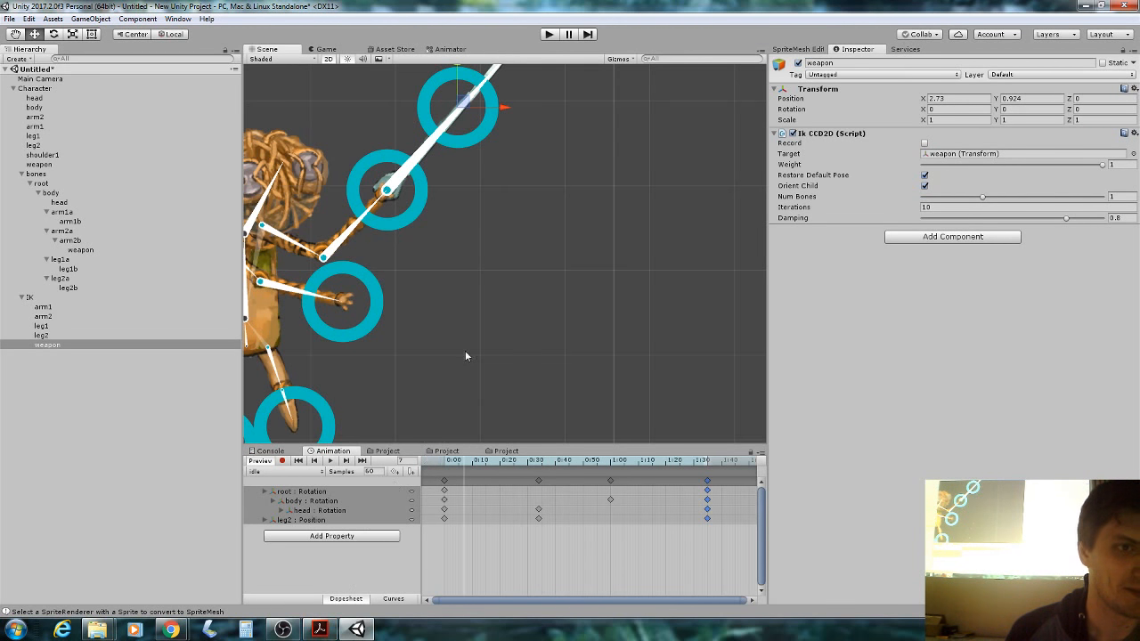
Aim the weapon level right (target X 4.248, Y 0.179) and scrub the idle clip to frame 23.
drag(470, 107, 589, 166)
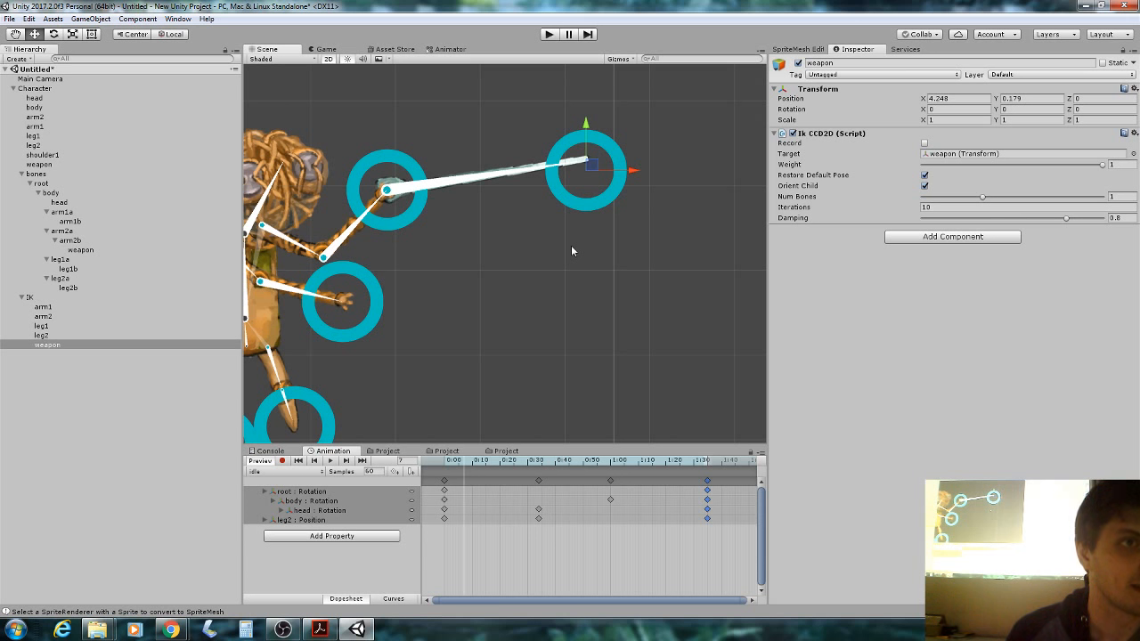
drag(476, 462, 413, 517)
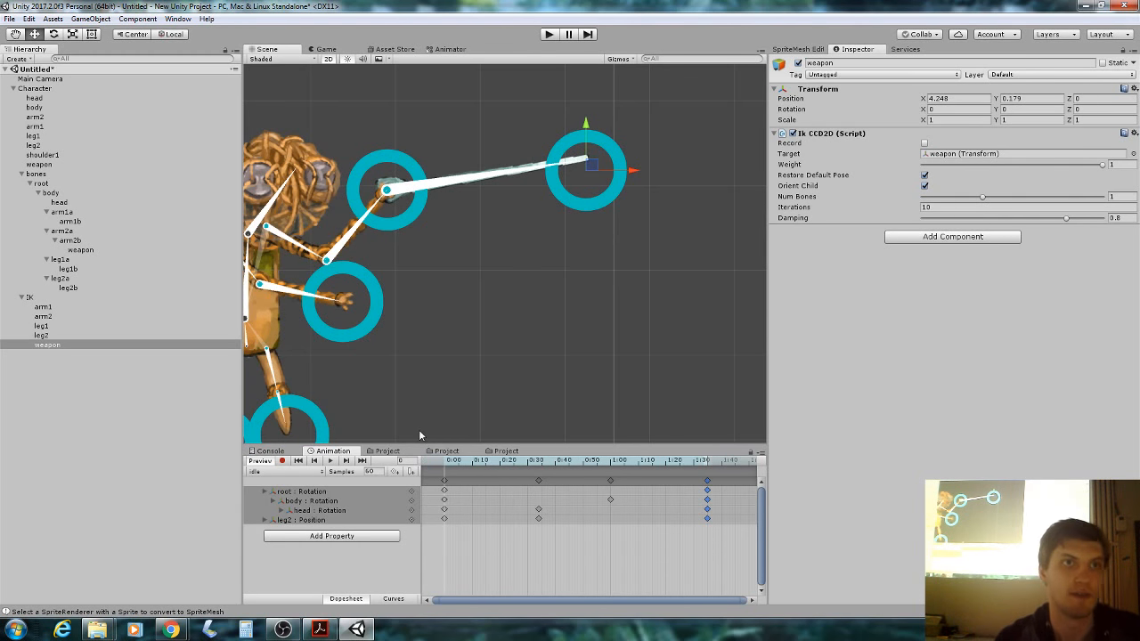
drag(454, 463, 418, 467)
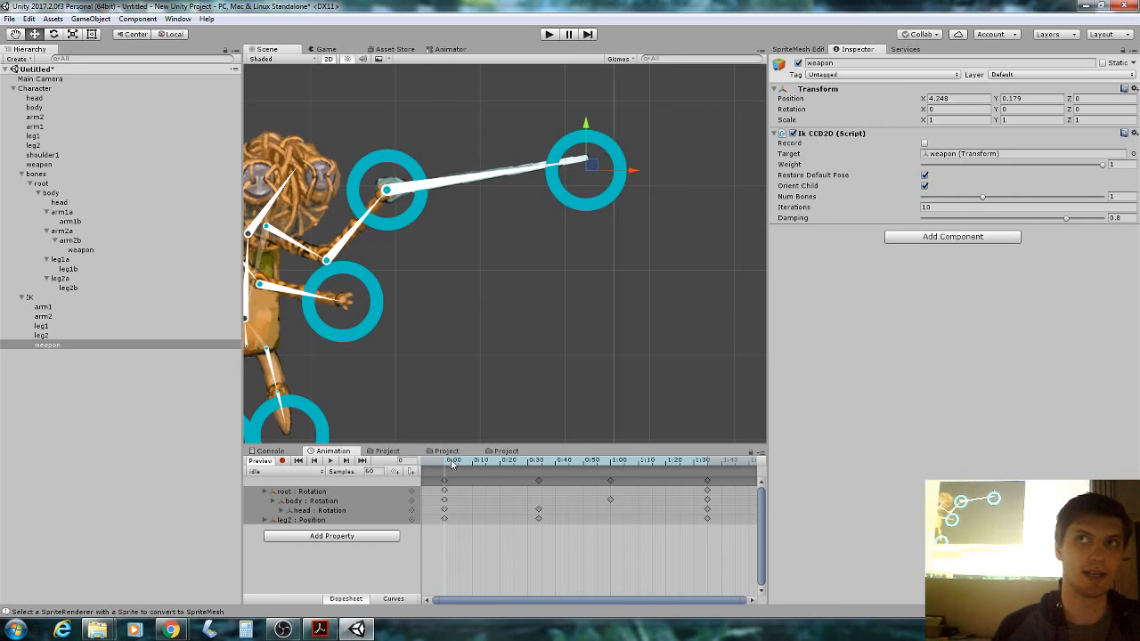
scroll(503, 488, up, 2)
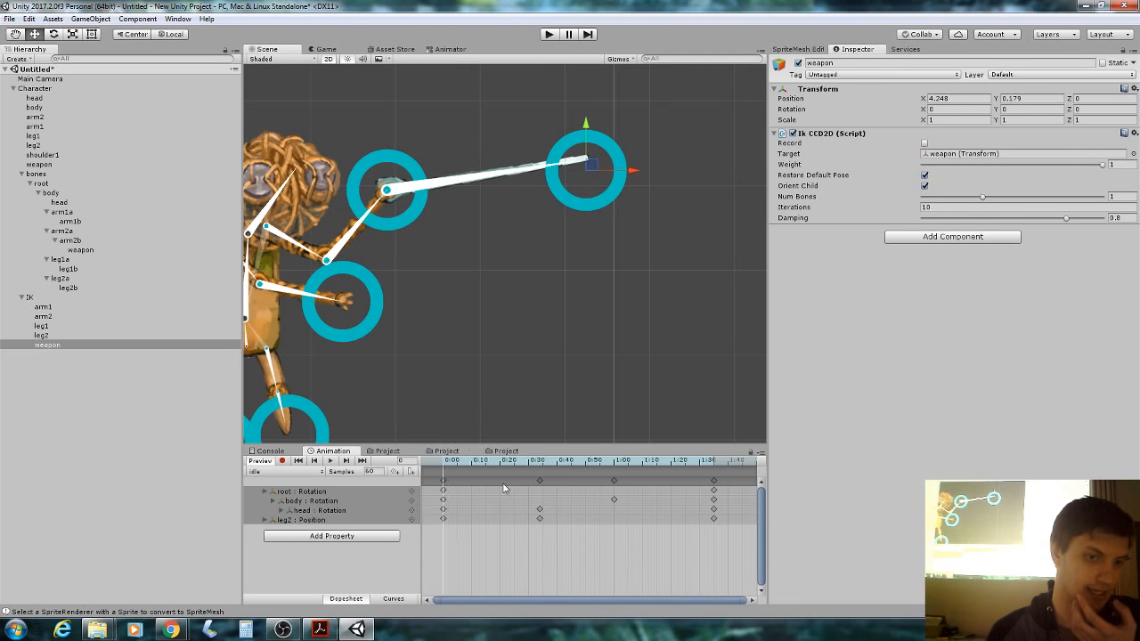
drag(505, 464, 510, 464)
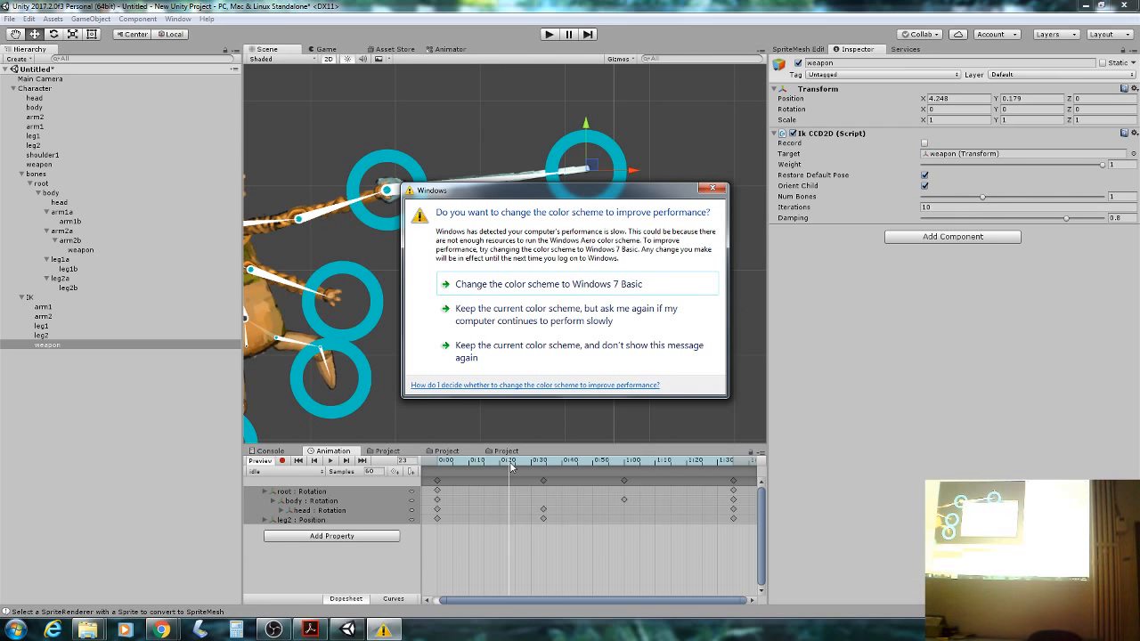
Dismiss the colour scheme warning, rewind the idle clip to frame 0, and centre the character.
key(Escape)
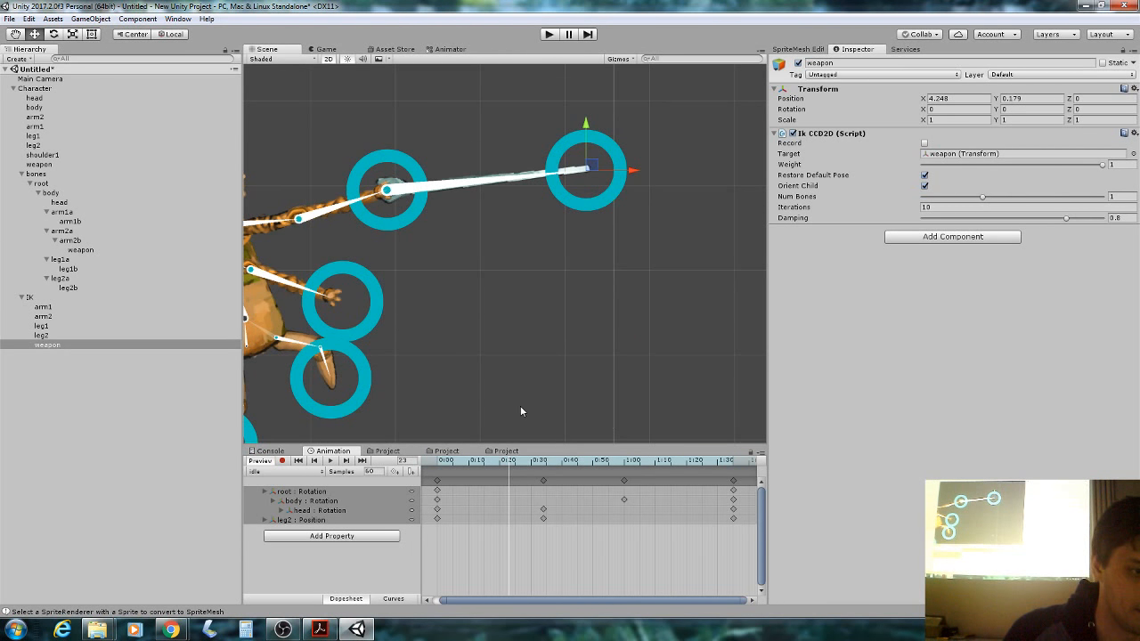
drag(495, 462, 436, 463)
middle_drag(496, 377, 585, 378)
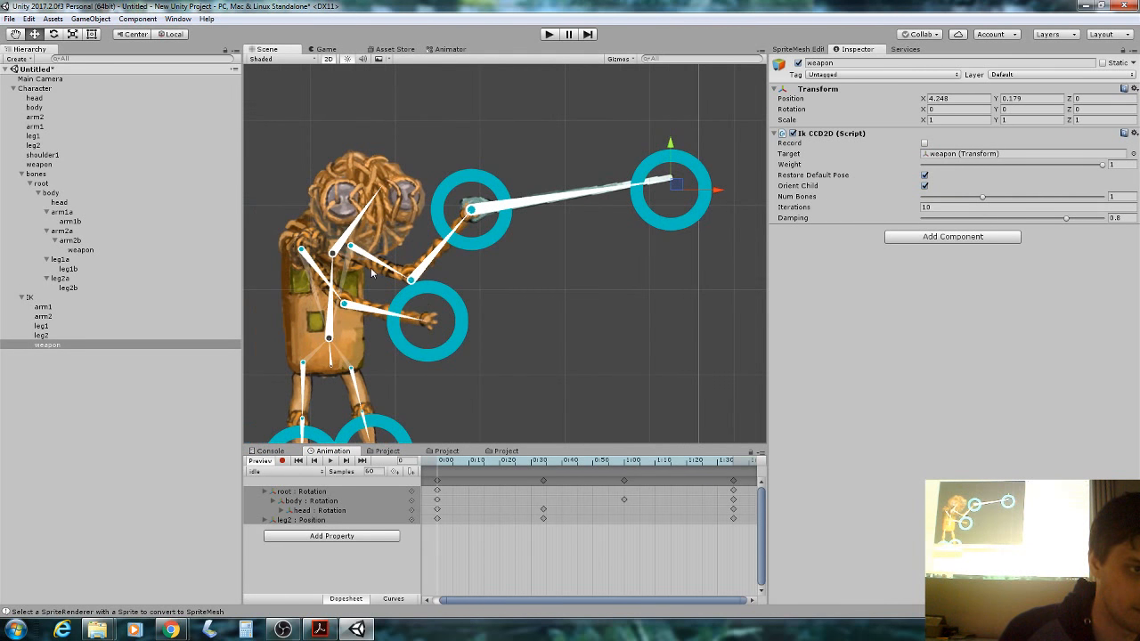
Create a New bone under body and angle it up-right across the character's head.
click(332, 284)
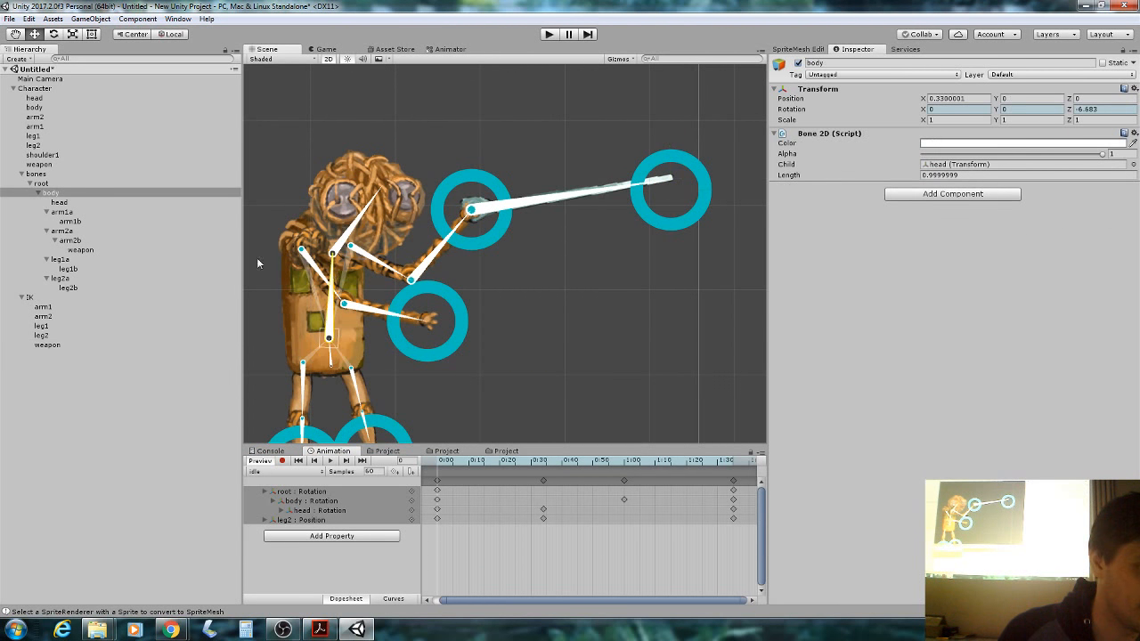
click(128, 196)
right_click(127, 199)
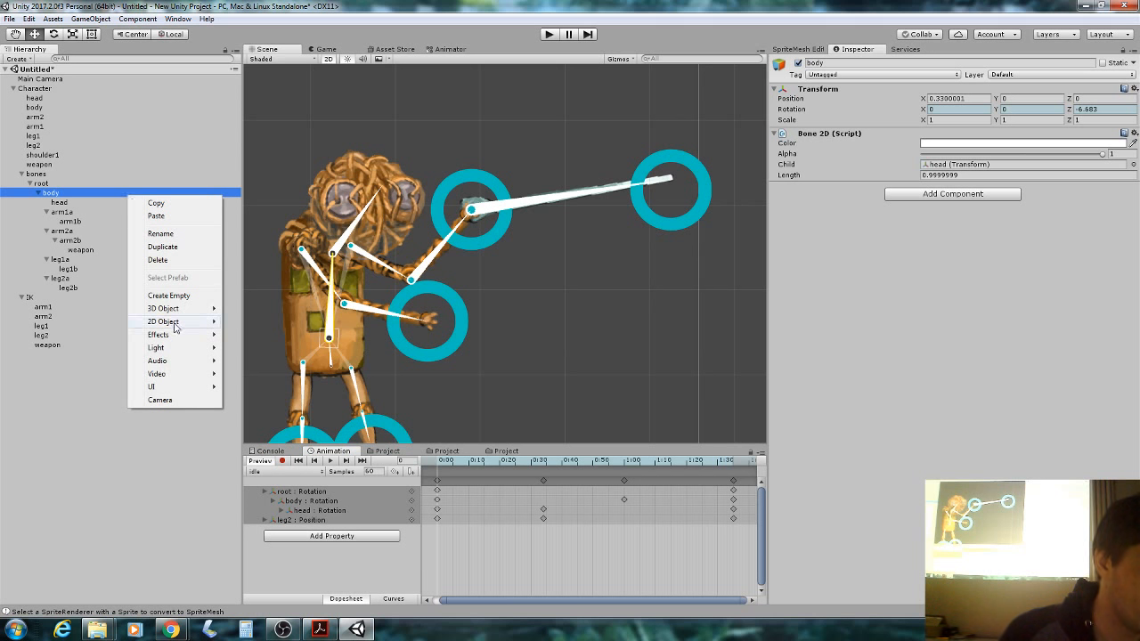
mouse_move(182, 322)
click(249, 349)
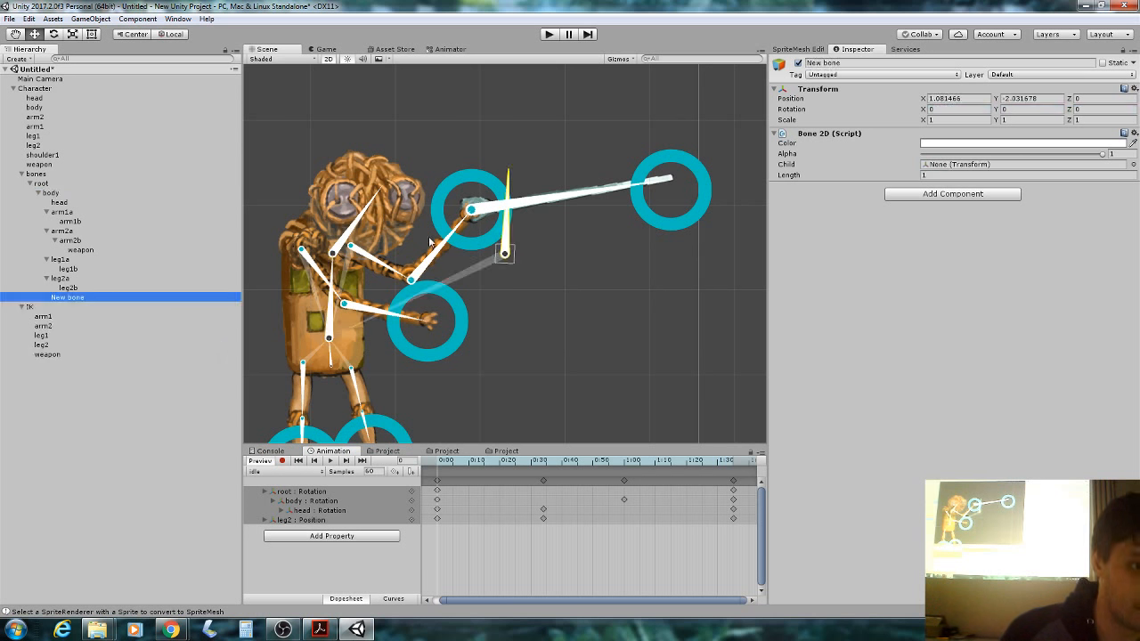
drag(515, 251, 387, 248)
drag(376, 209, 370, 261)
Unbind the head sprite's mesh from its bone in the SpriteMesh editor.
click(378, 267)
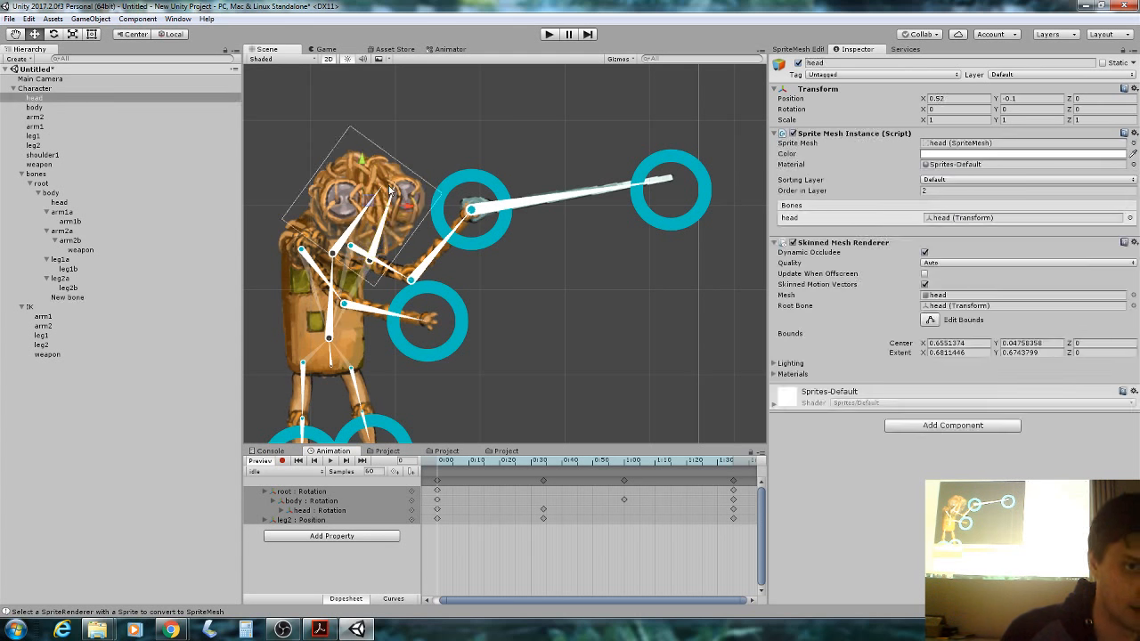
click(797, 49)
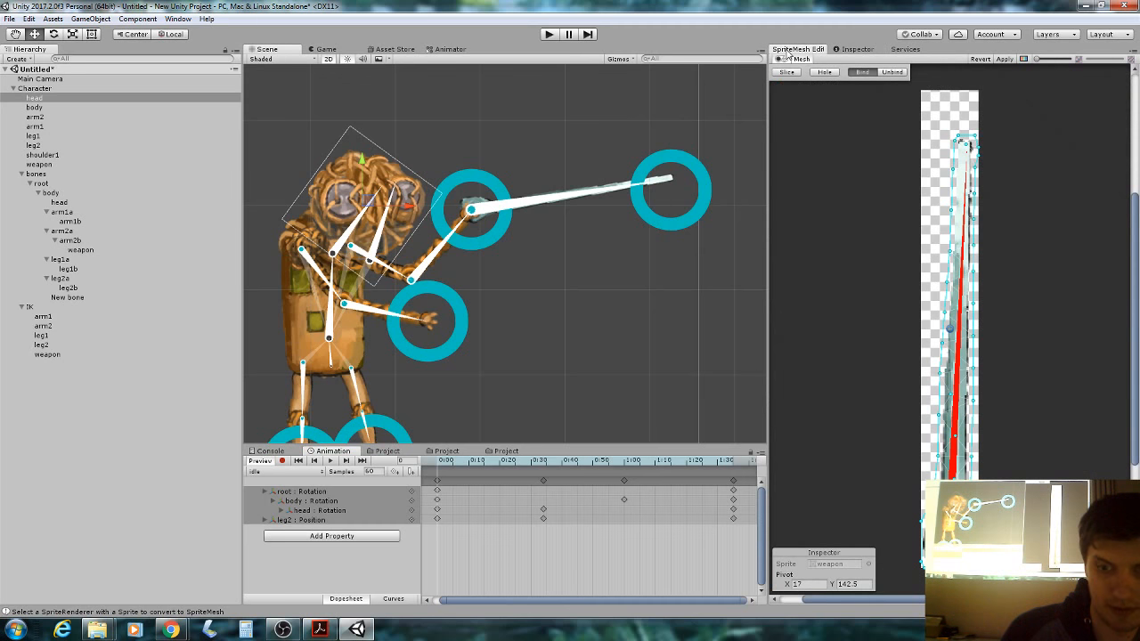
click(392, 157)
click(392, 158)
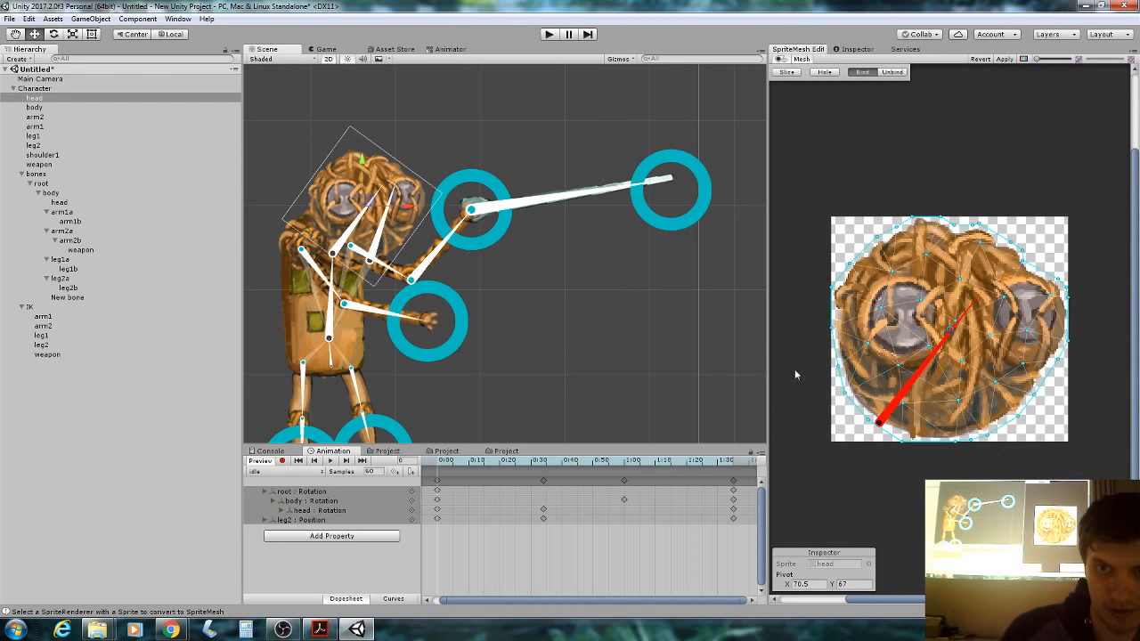
click(891, 73)
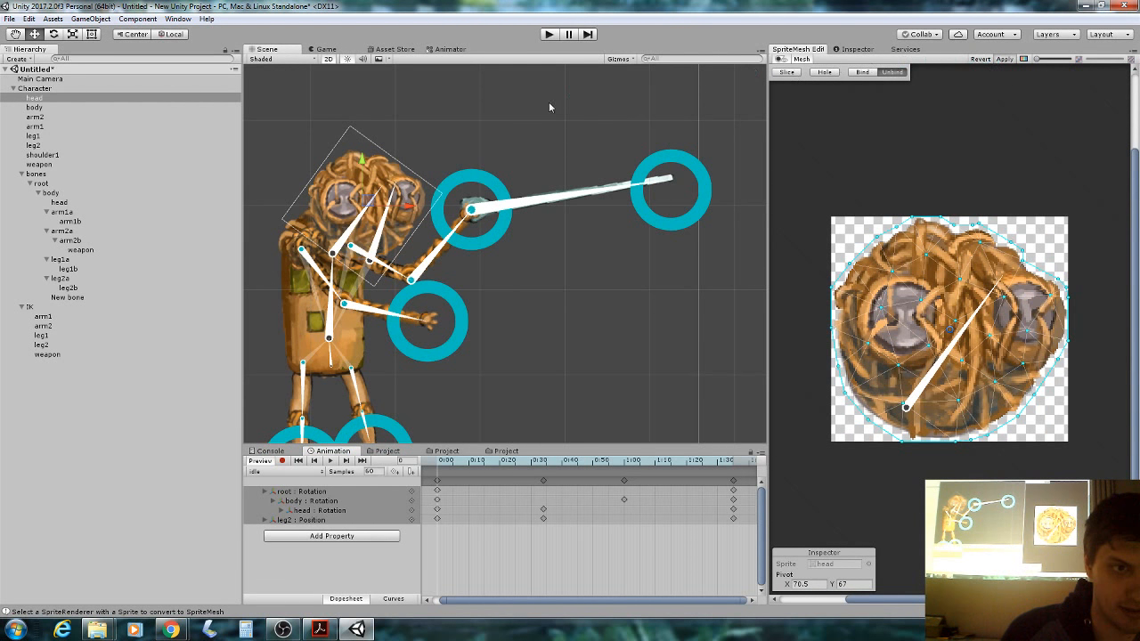
Add New bone as the head's second bone, then bind the mesh to both and apply.
click(855, 49)
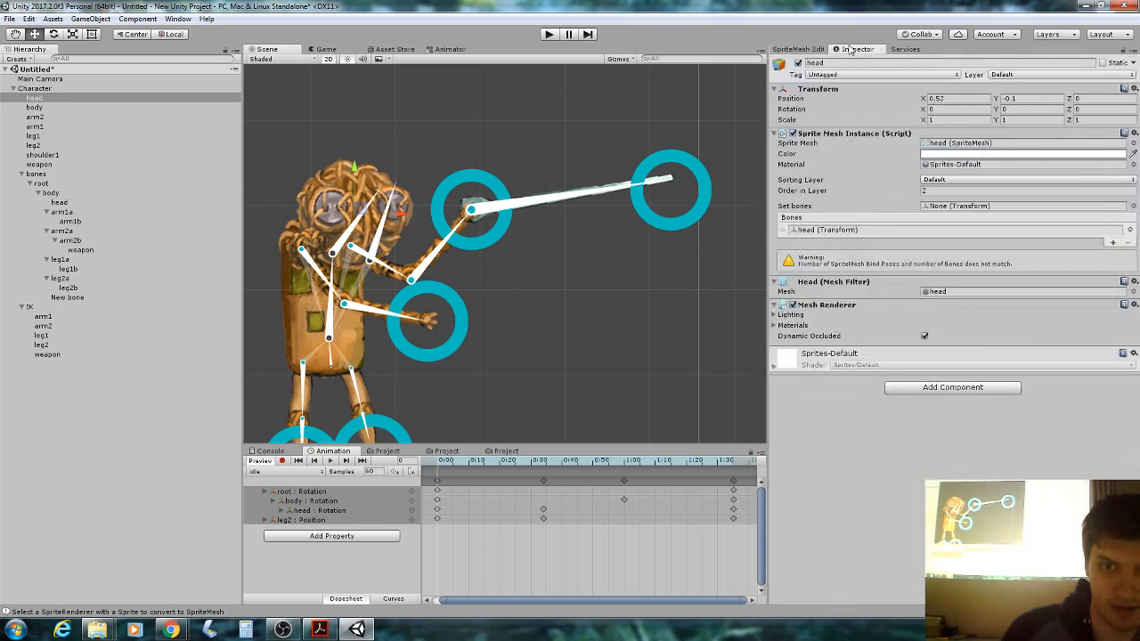
click(1113, 255)
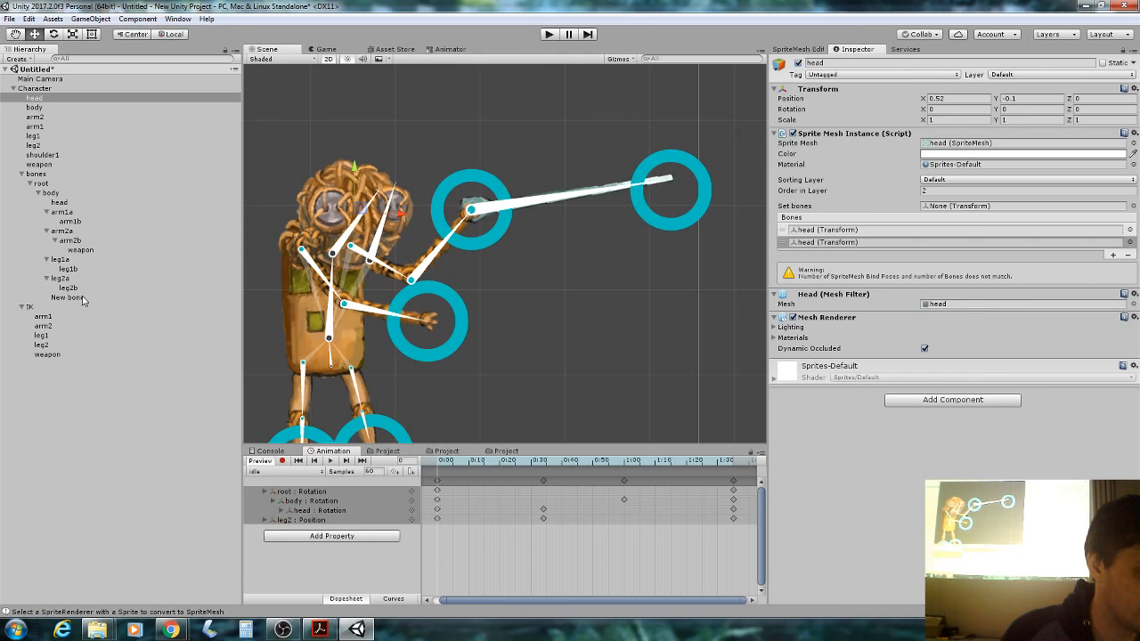
drag(81, 298, 934, 245)
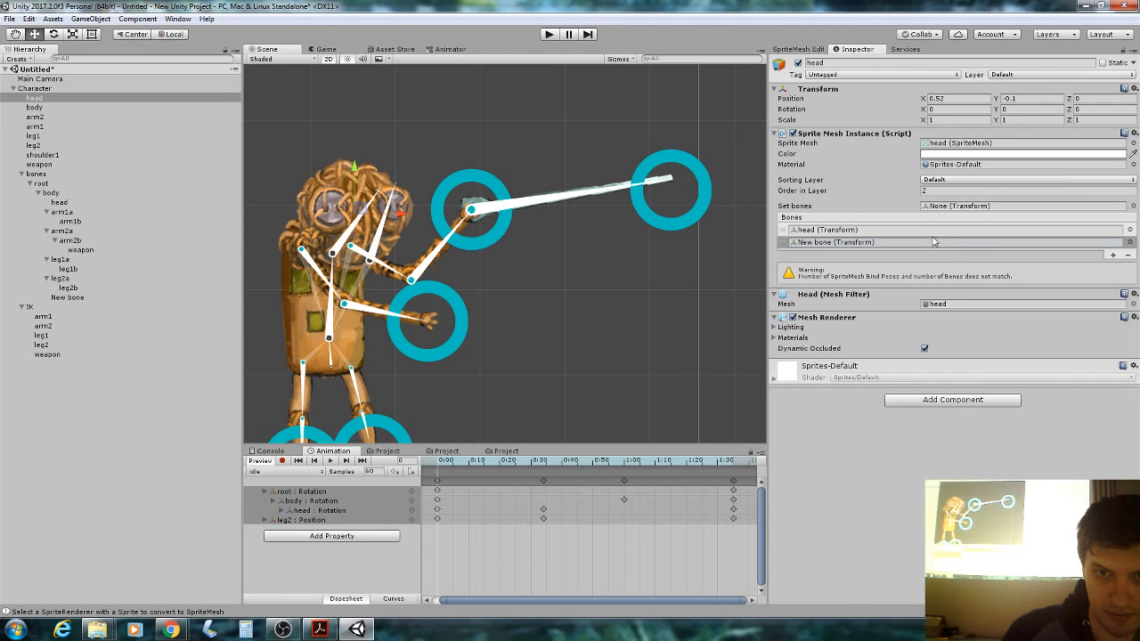
click(798, 49)
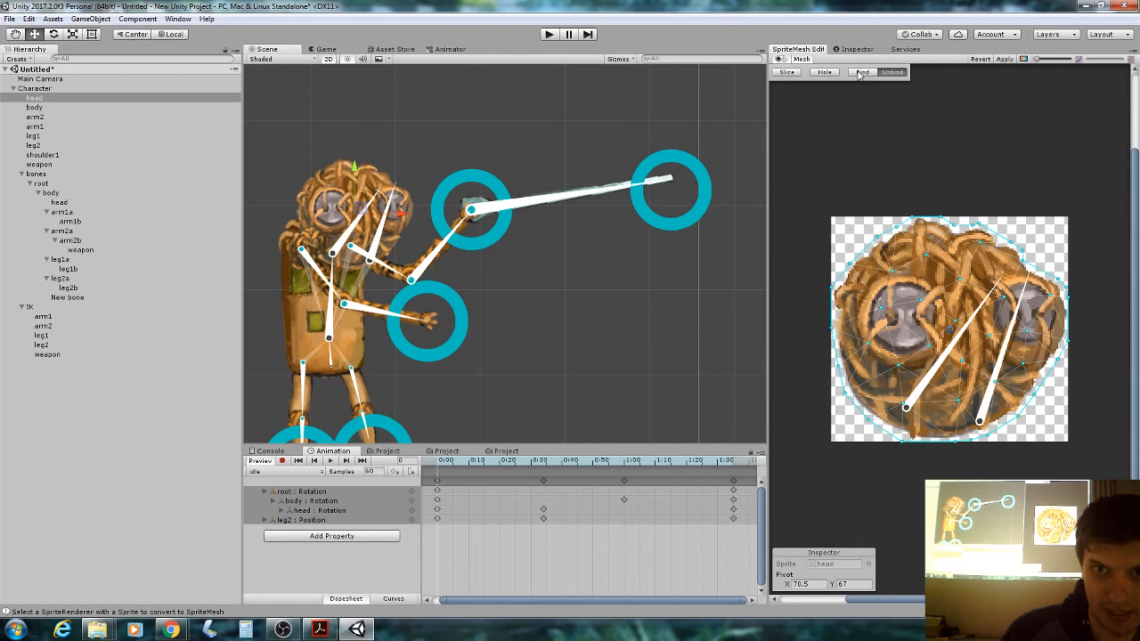
click(861, 71)
click(1005, 59)
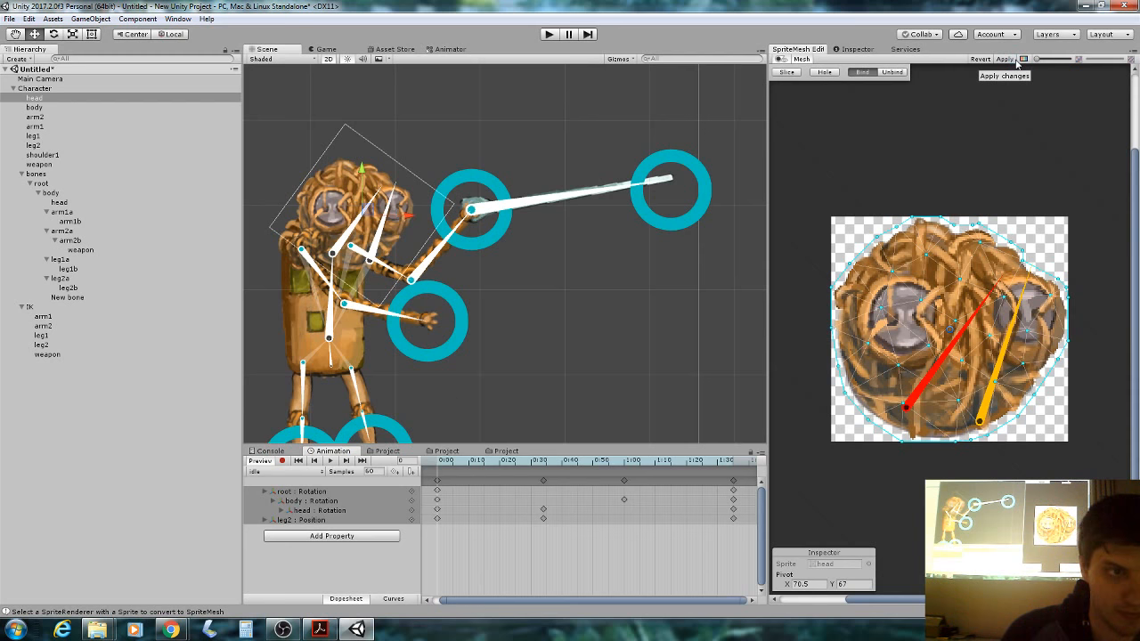
Rotate the head bone to test how the head mesh deforms.
click(580, 147)
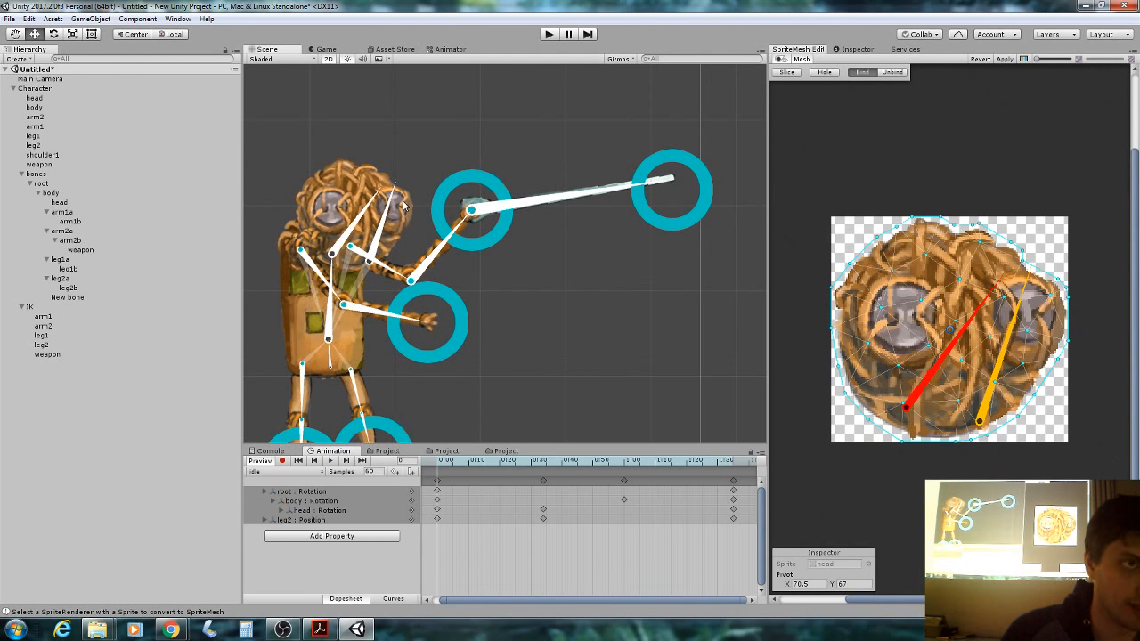
middle_drag(435, 167, 509, 145)
scroll(503, 151, up, 1)
mouse_move(434, 196)
mouse_down()
mouse_move(479, 193)
mouse_move(465, 177)
mouse_move(490, 219)
mouse_move(462, 158)
mouse_move(416, 176)
mouse_move(433, 184)
mouse_up()
click(433, 184)
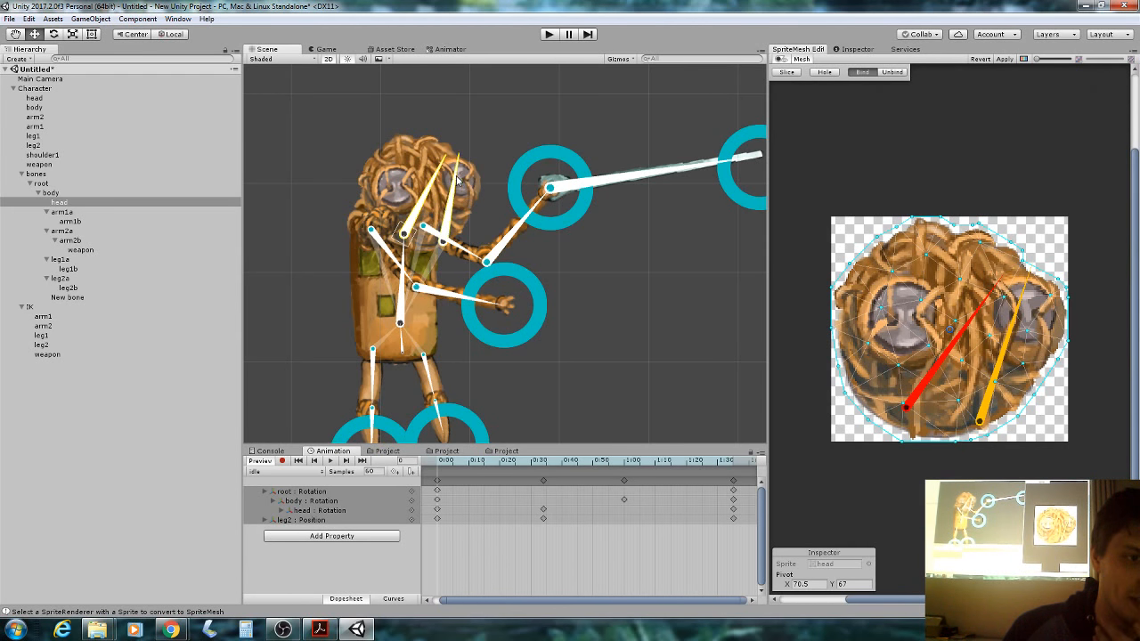
Rotate New bone and the head bone in the Scene to check how the head mesh bends.
drag(453, 183, 461, 182)
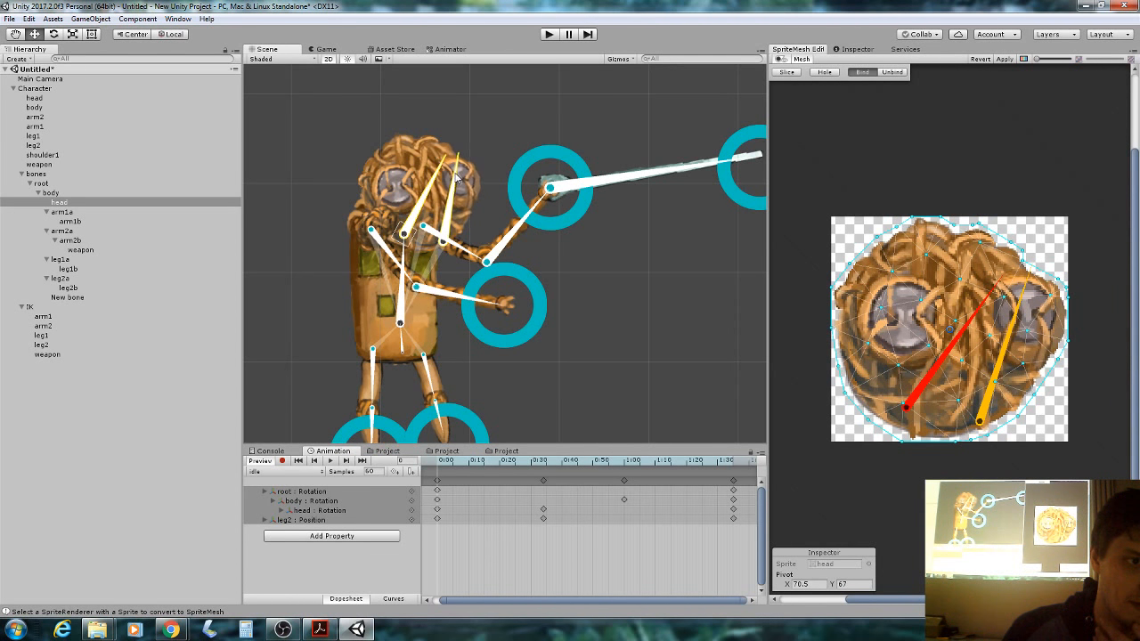
click(455, 178)
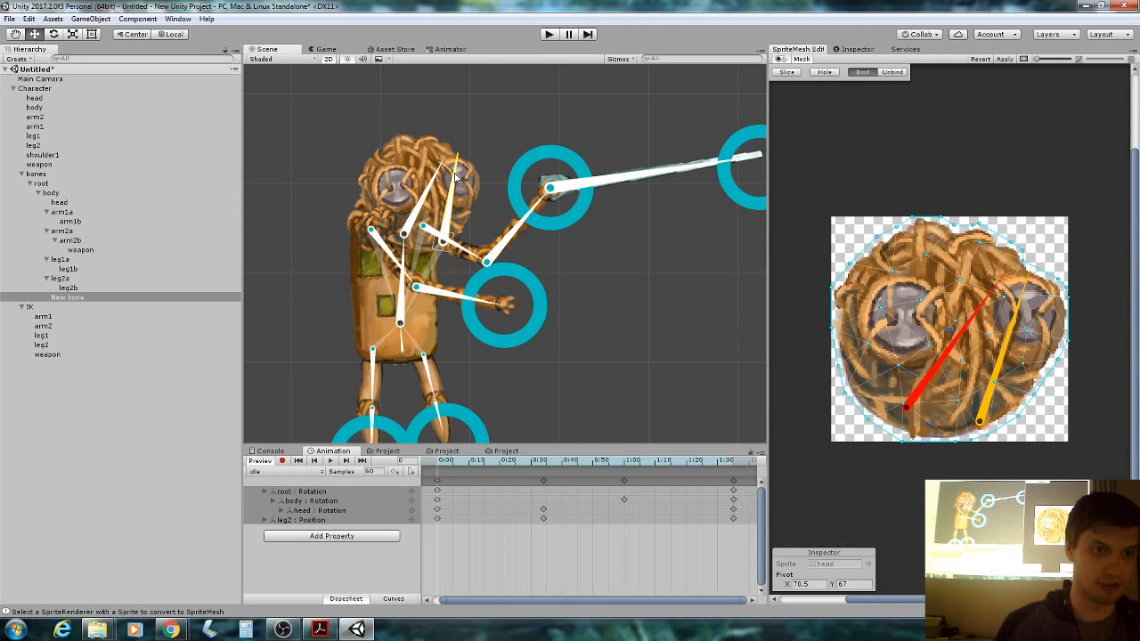
click(429, 189)
click(429, 189)
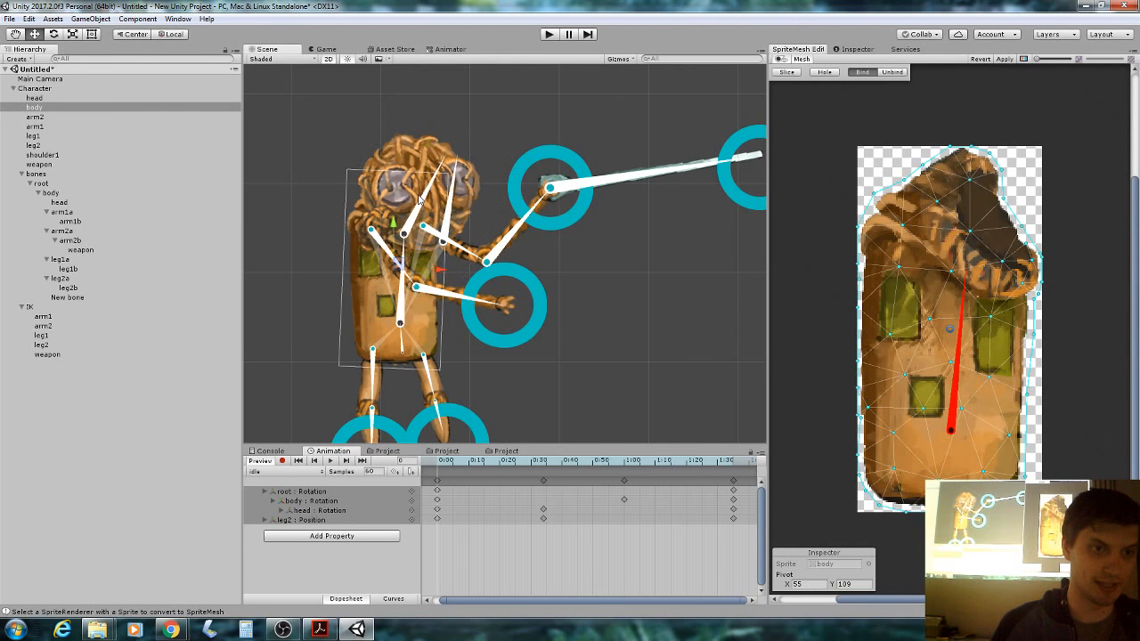
click(428, 189)
mouse_move(428, 189)
mouse_down()
mouse_move(416, 178)
mouse_move(431, 192)
mouse_up()
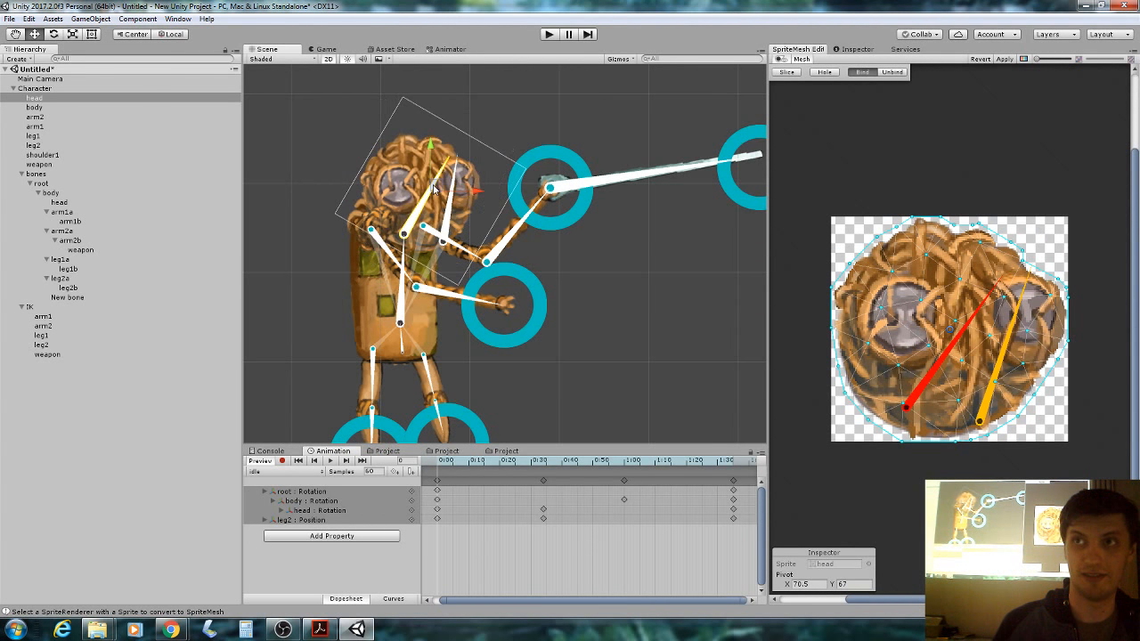
click(431, 192)
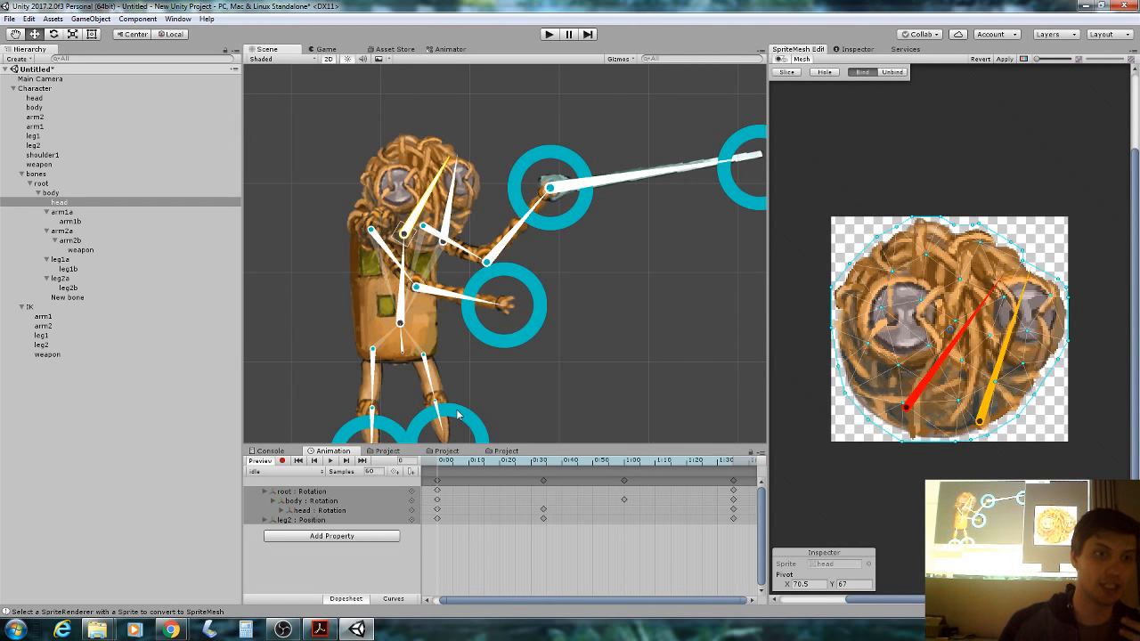
Select bones/head in the Hierarchy and show its settings in the Inspector.
click(855, 50)
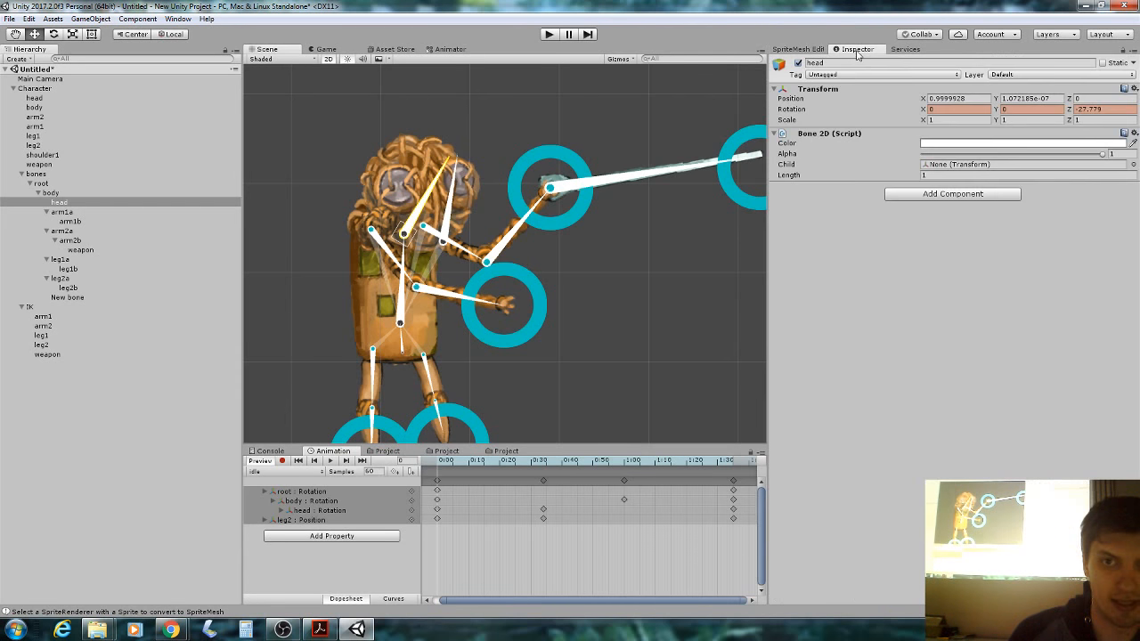
click(900, 50)
click(799, 50)
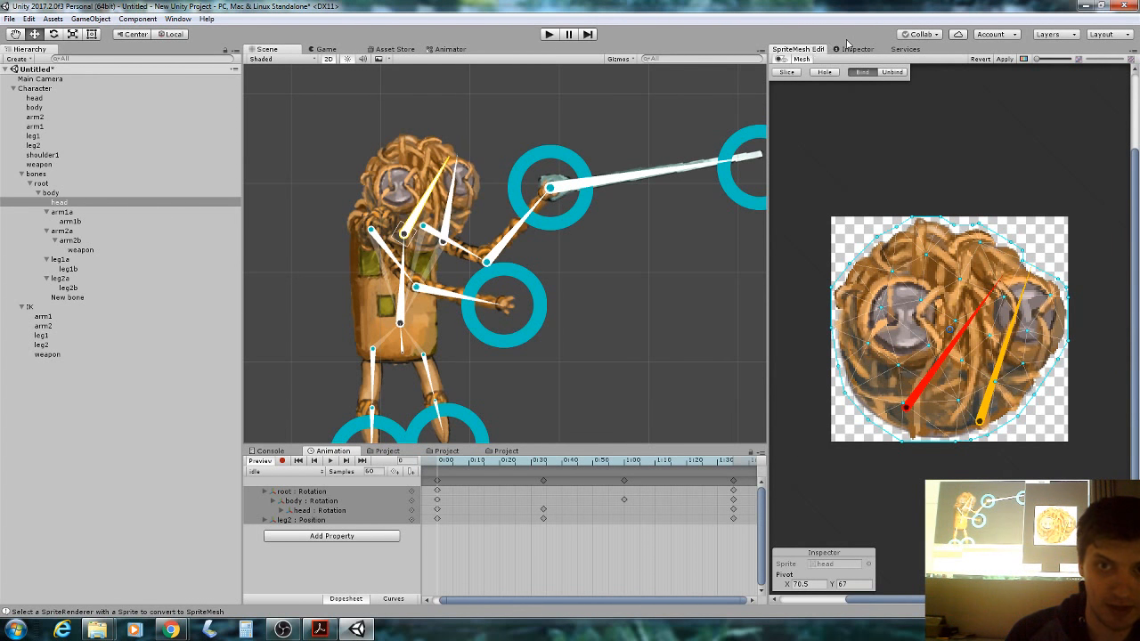
click(101, 202)
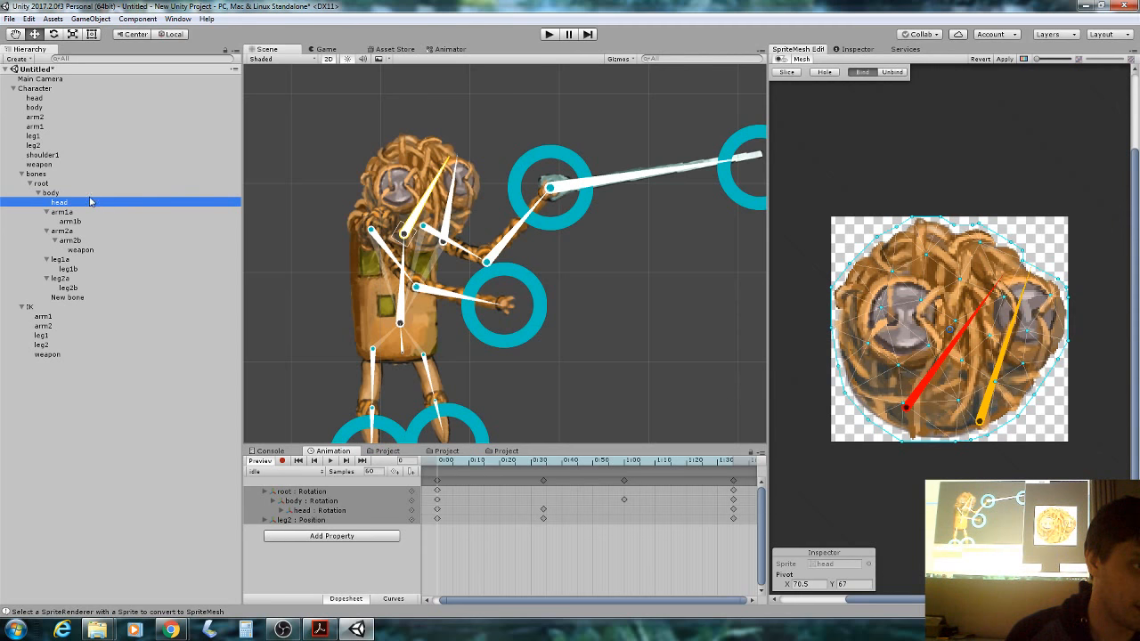
Search 'collider' under Add Component and give the head bone a Capsule Collider 2D.
click(855, 49)
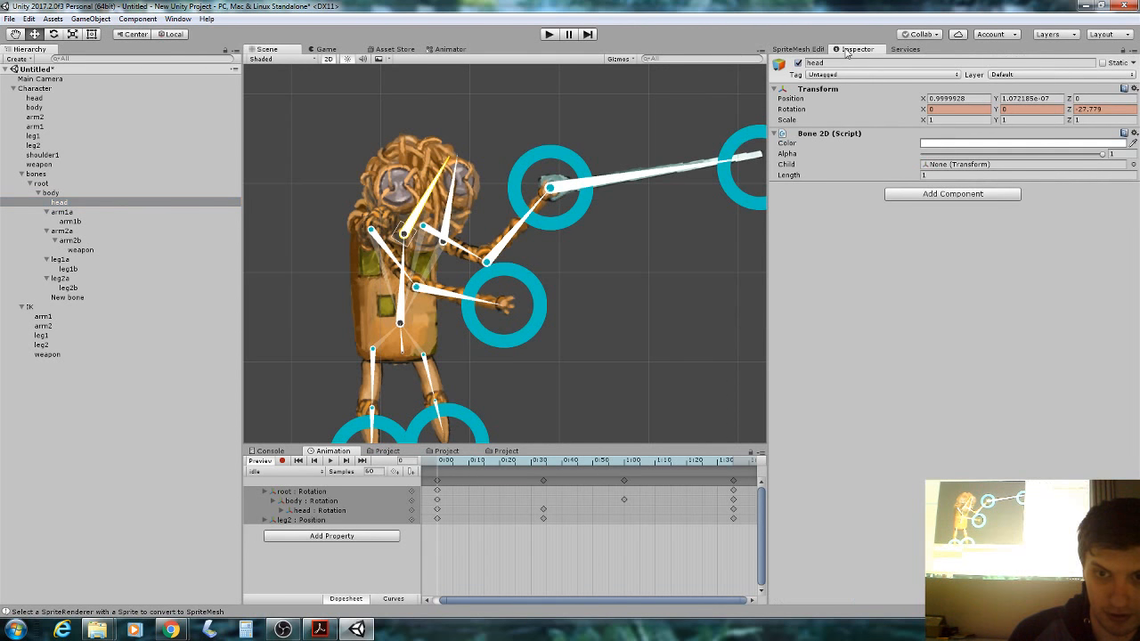
click(951, 193)
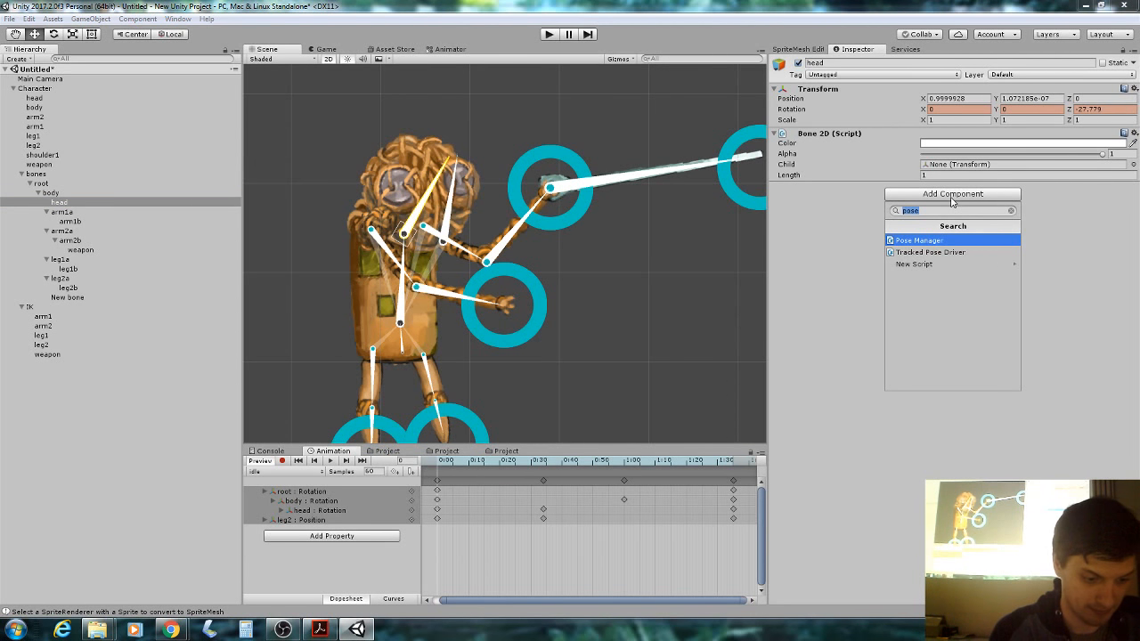
text(collider)
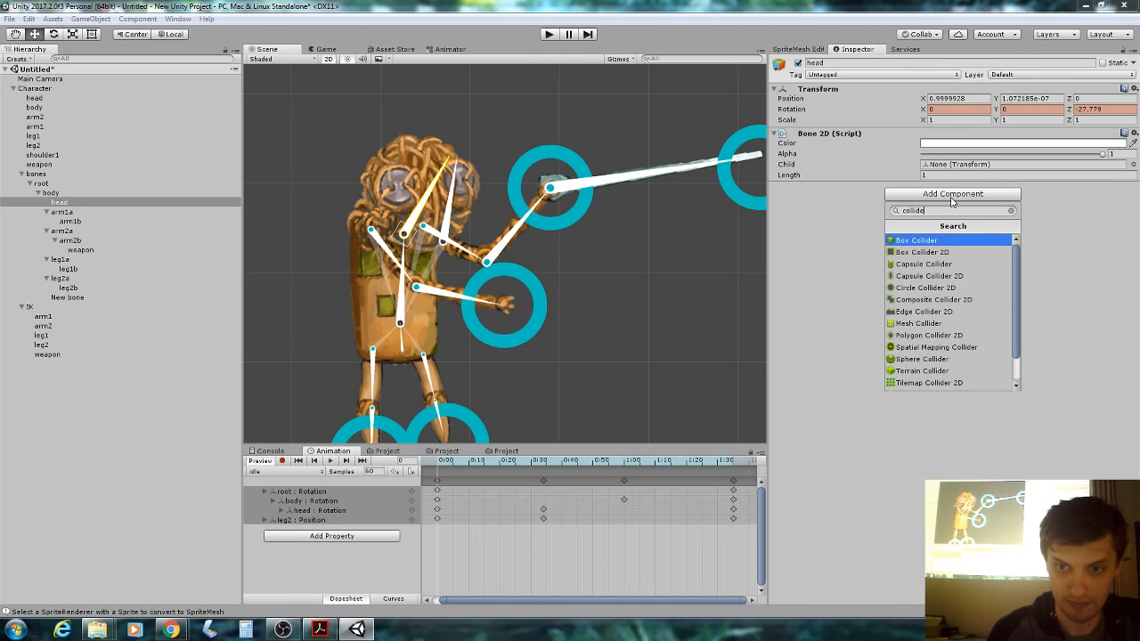
click(967, 276)
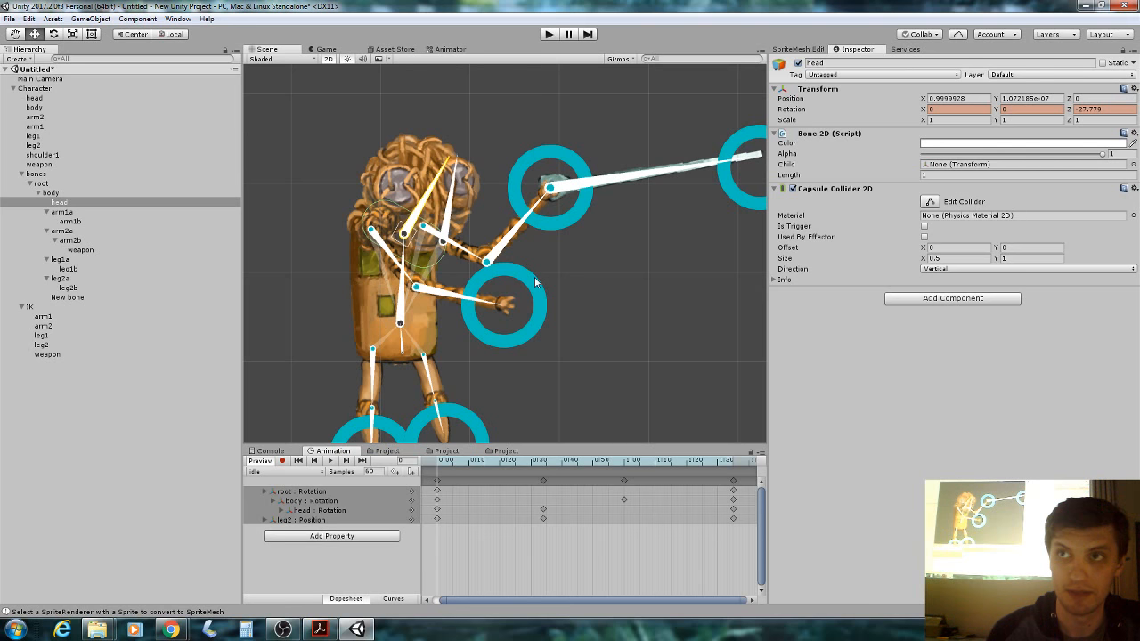
click(676, 173)
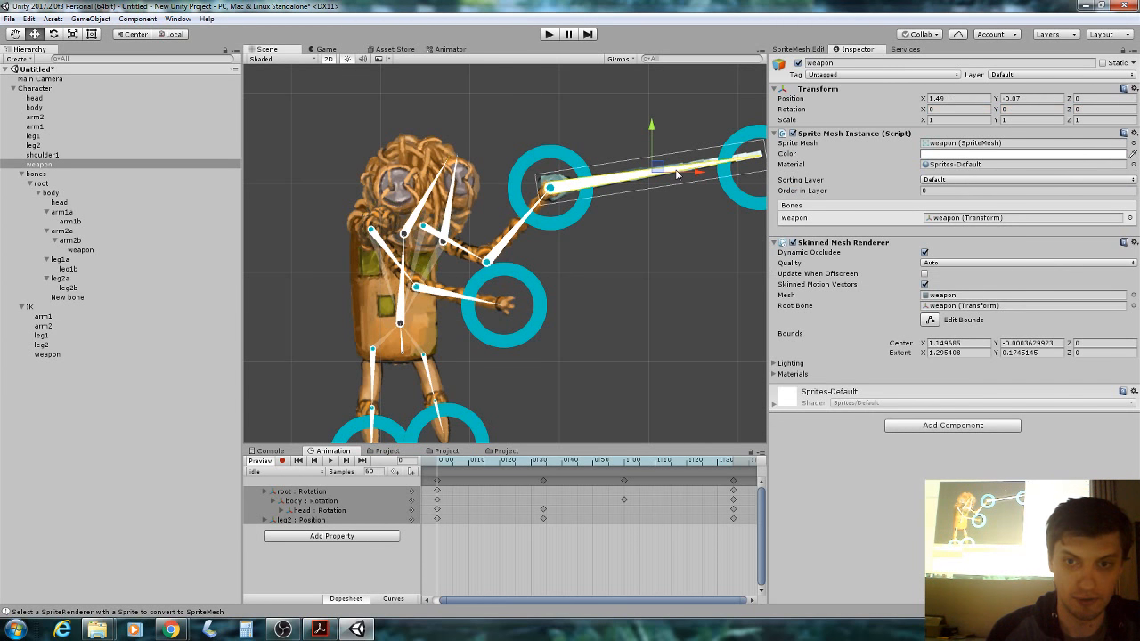
Add a Capsule Collider 2D to the weapon bone and try its Direction options.
click(676, 173)
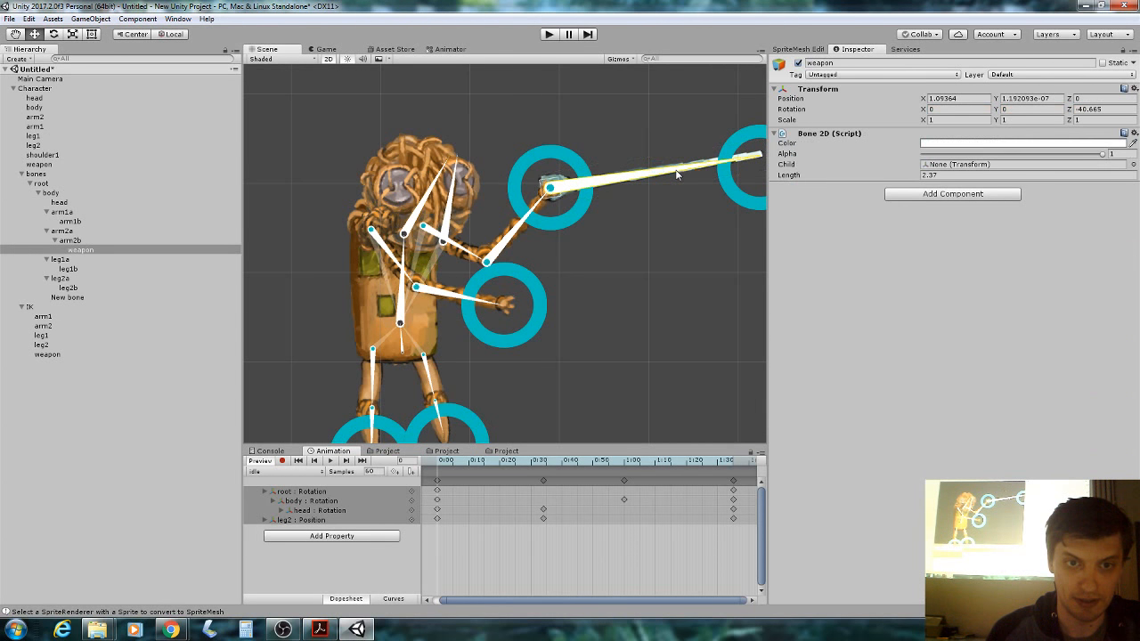
click(916, 194)
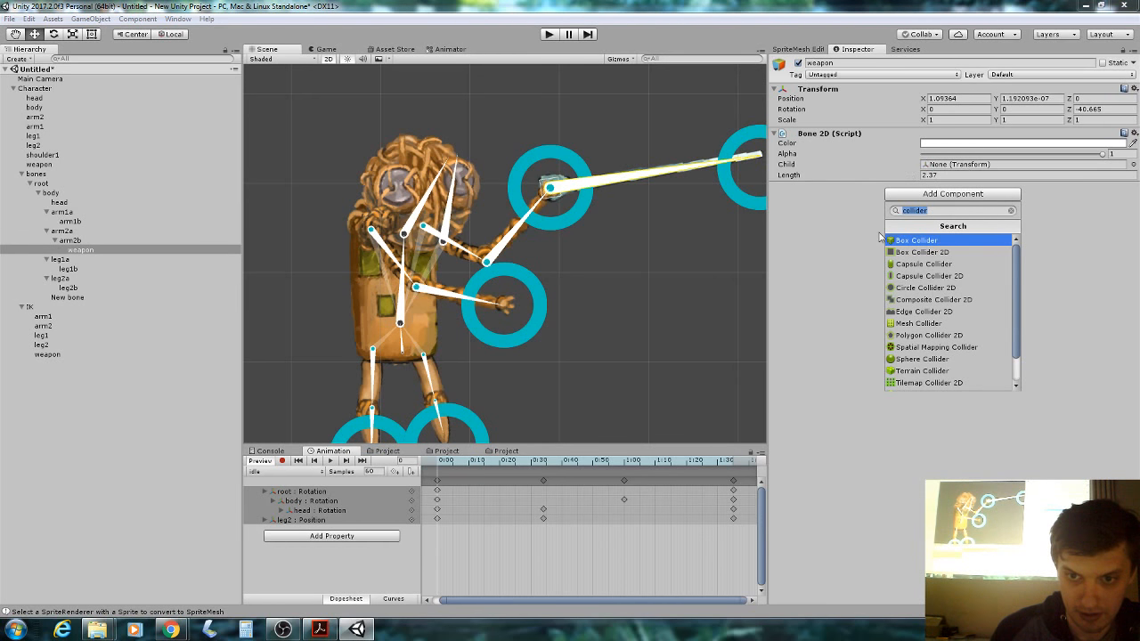
click(944, 275)
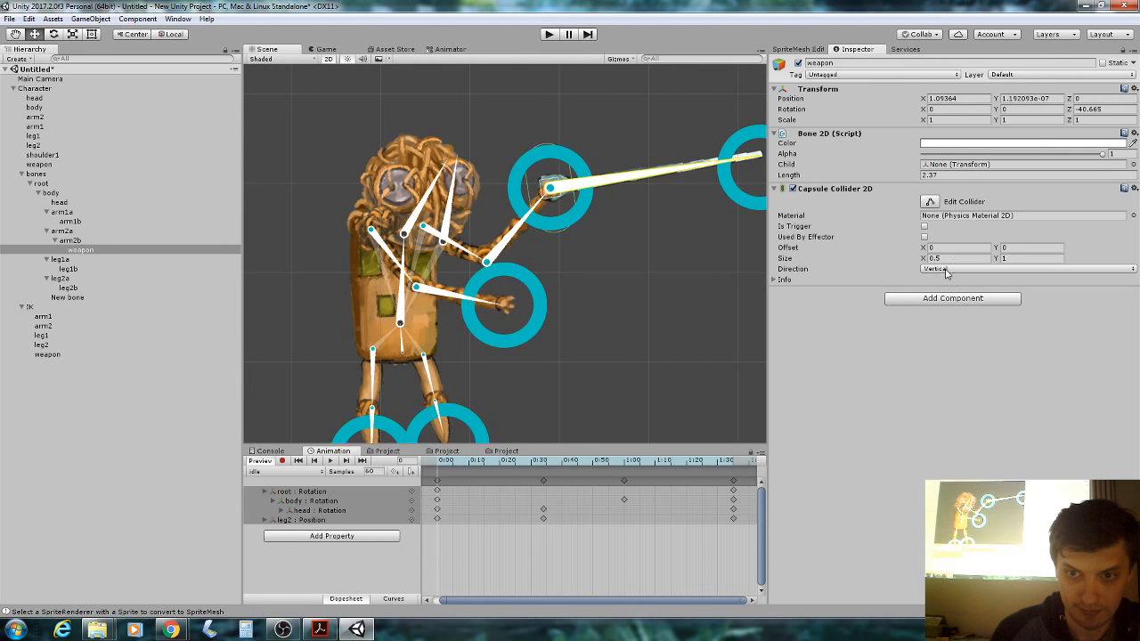
click(947, 271)
click(936, 293)
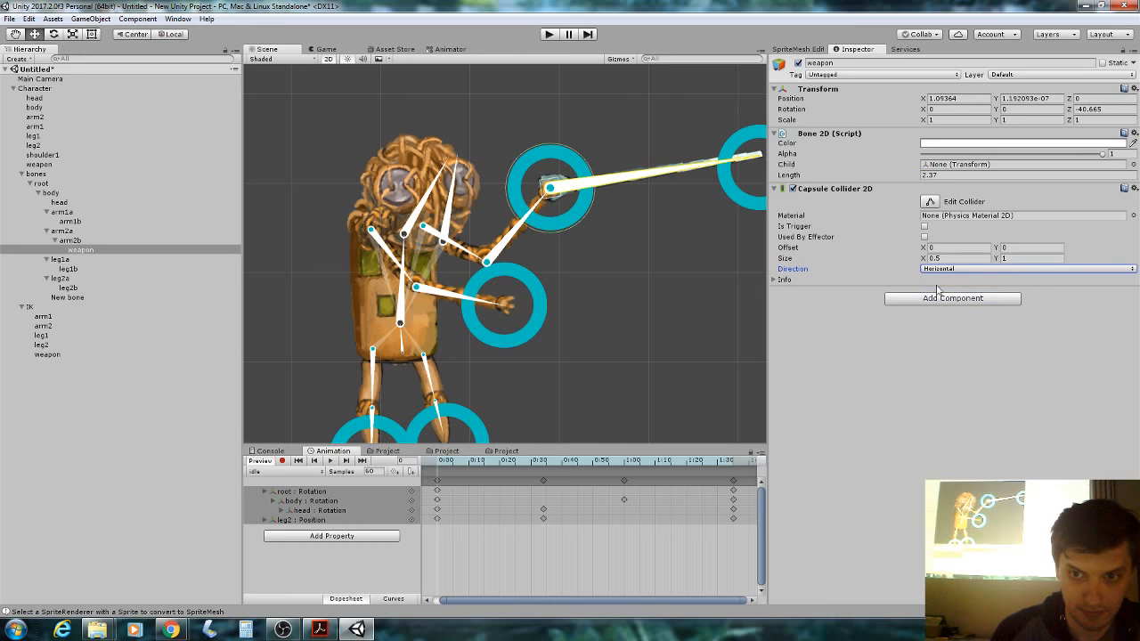
click(945, 270)
click(946, 281)
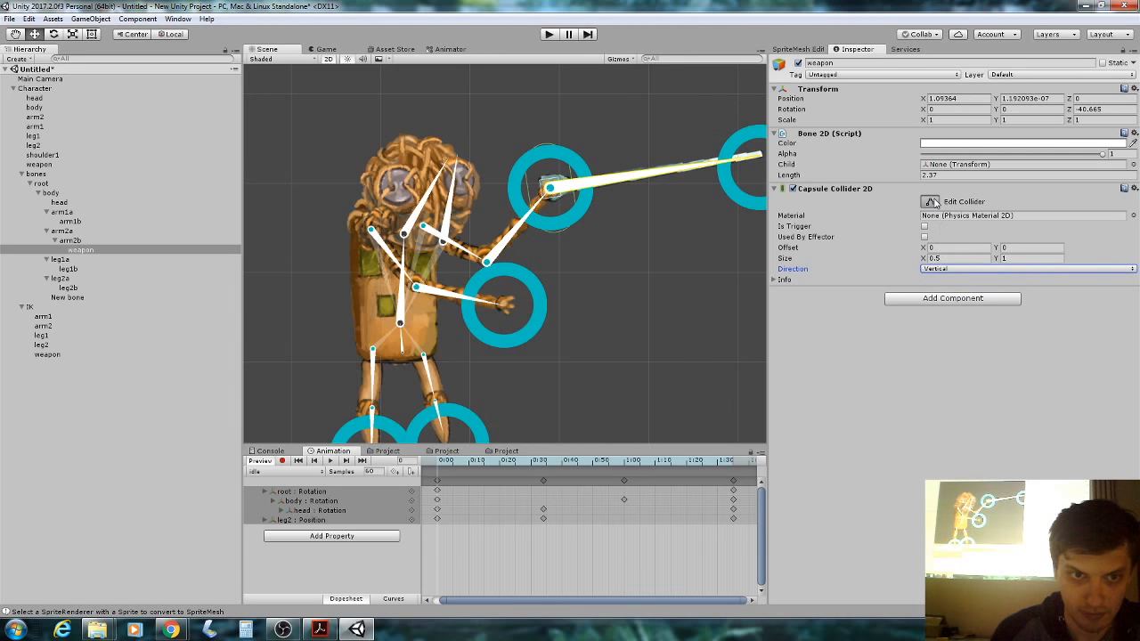
Reshape the weapon collider with Edit Collider and set its Direction to Horizontal.
click(548, 147)
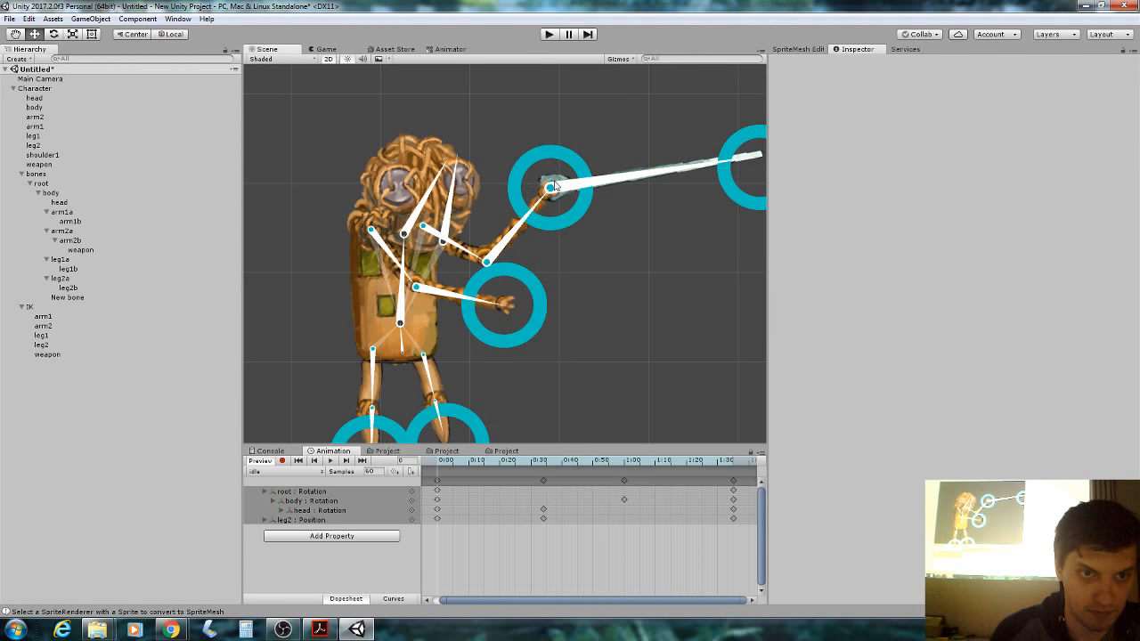
click(552, 185)
click(928, 202)
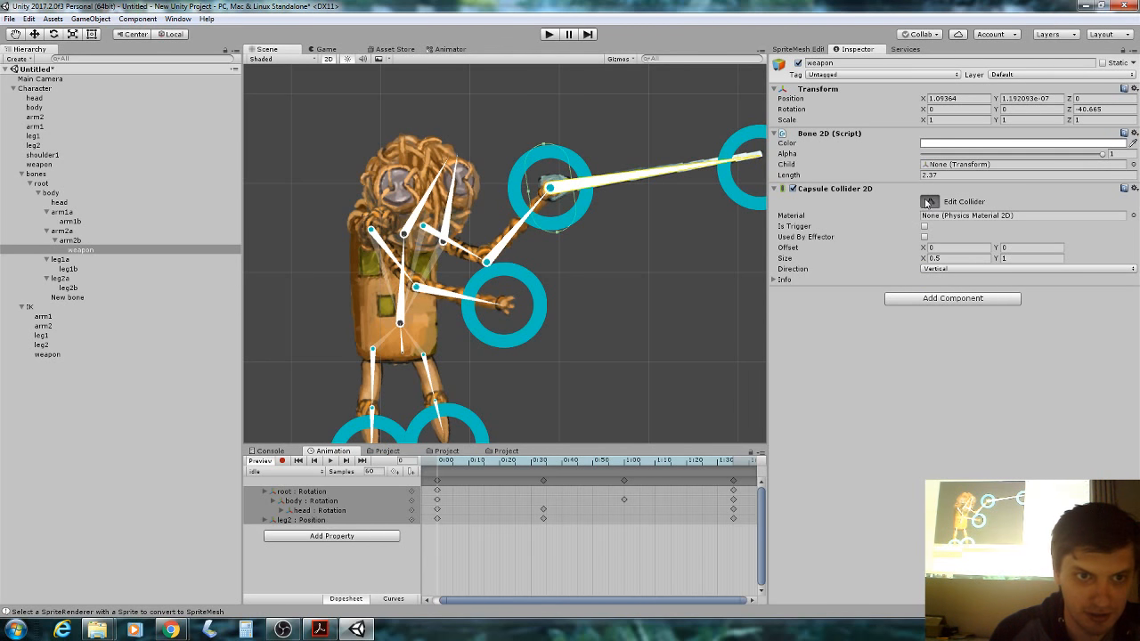
drag(548, 146, 770, 172)
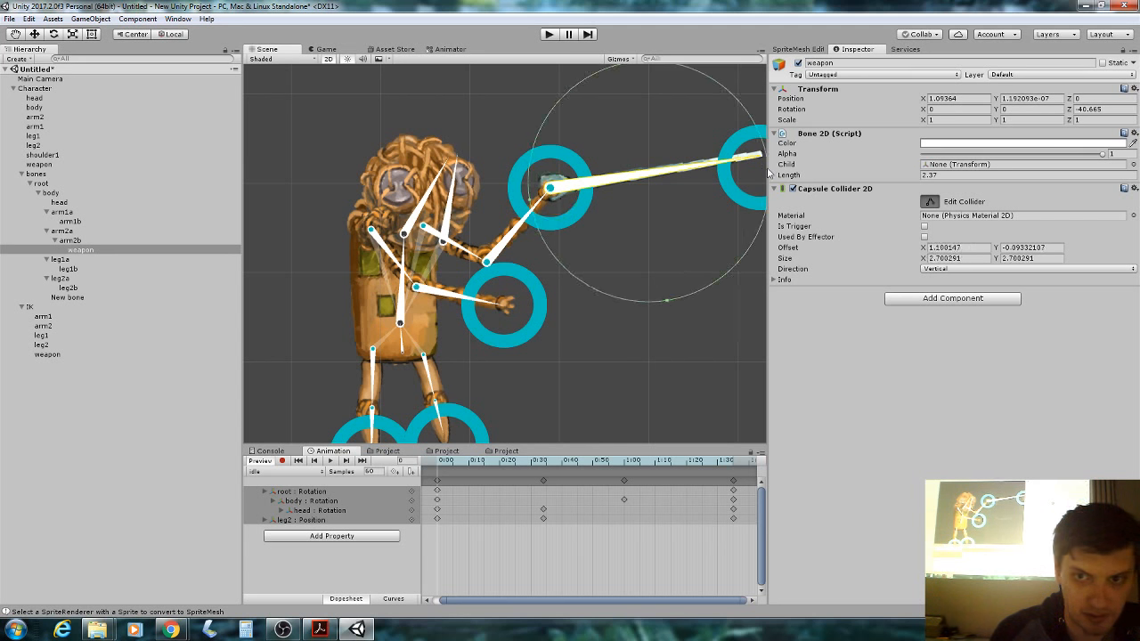
click(942, 269)
click(950, 295)
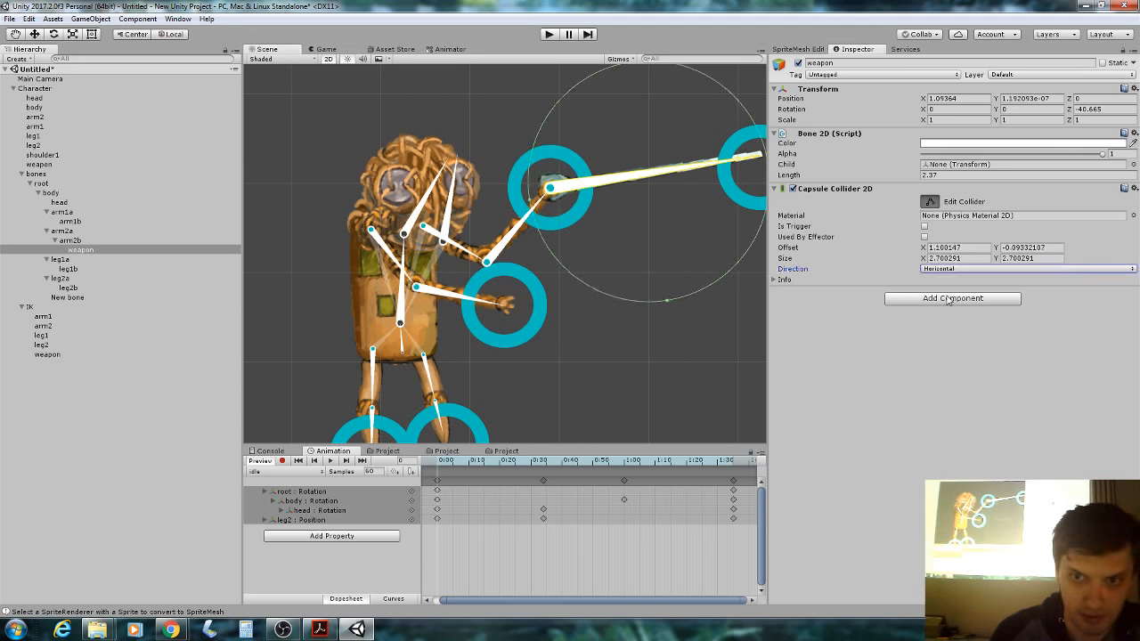
click(957, 269)
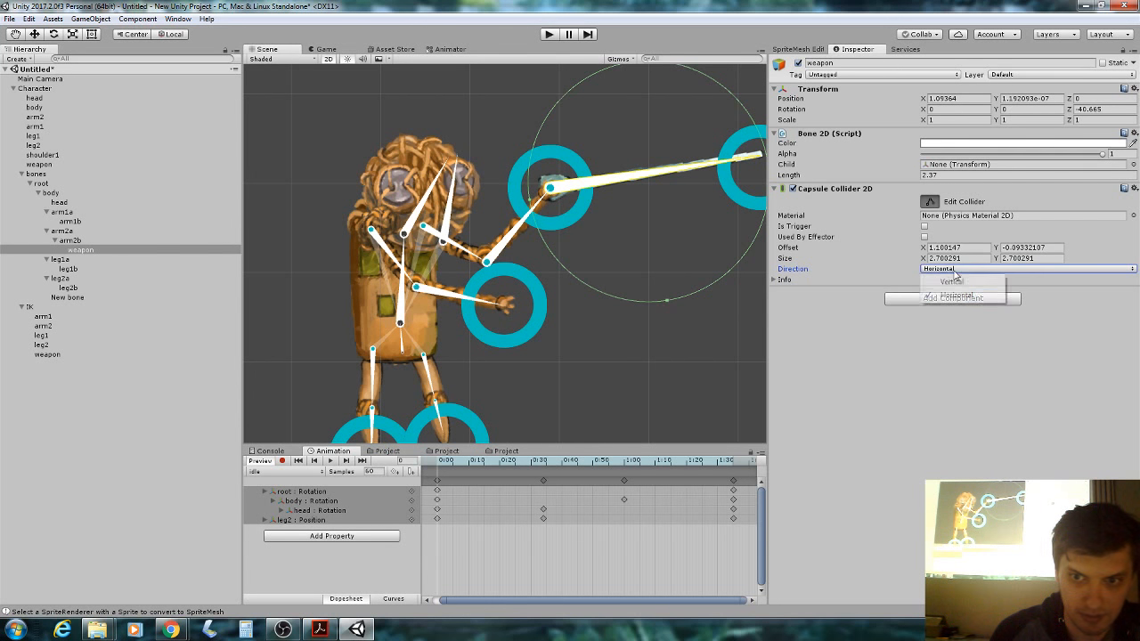
click(661, 299)
Flatten the collider to 2.709 by 0.104 along the blade, offset 1.29, 0.02.
click(583, 185)
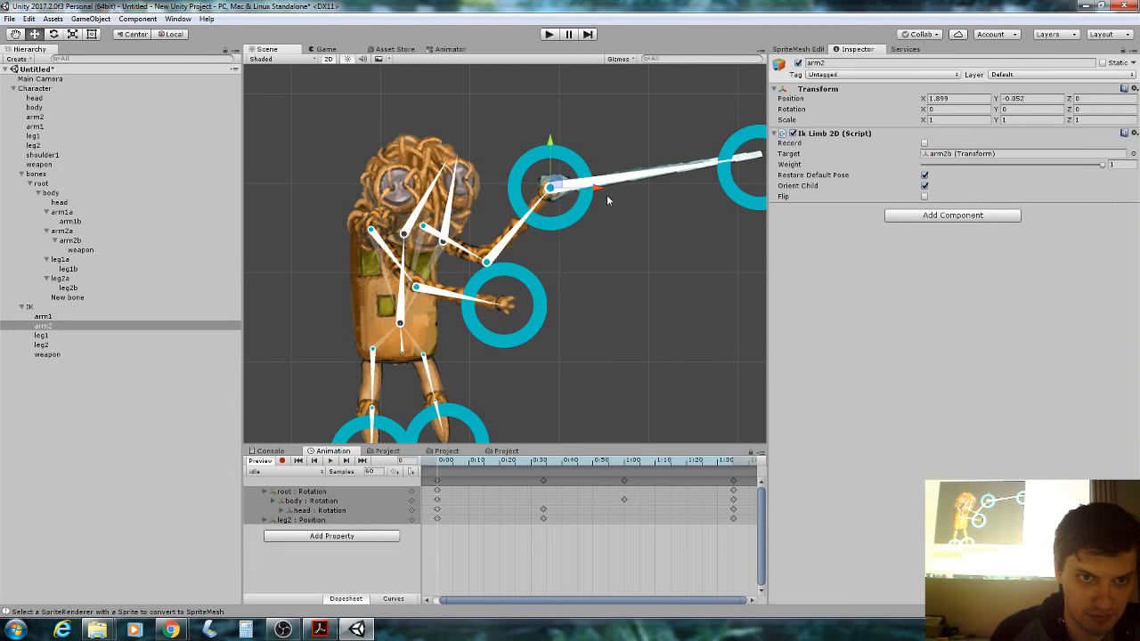
click(654, 184)
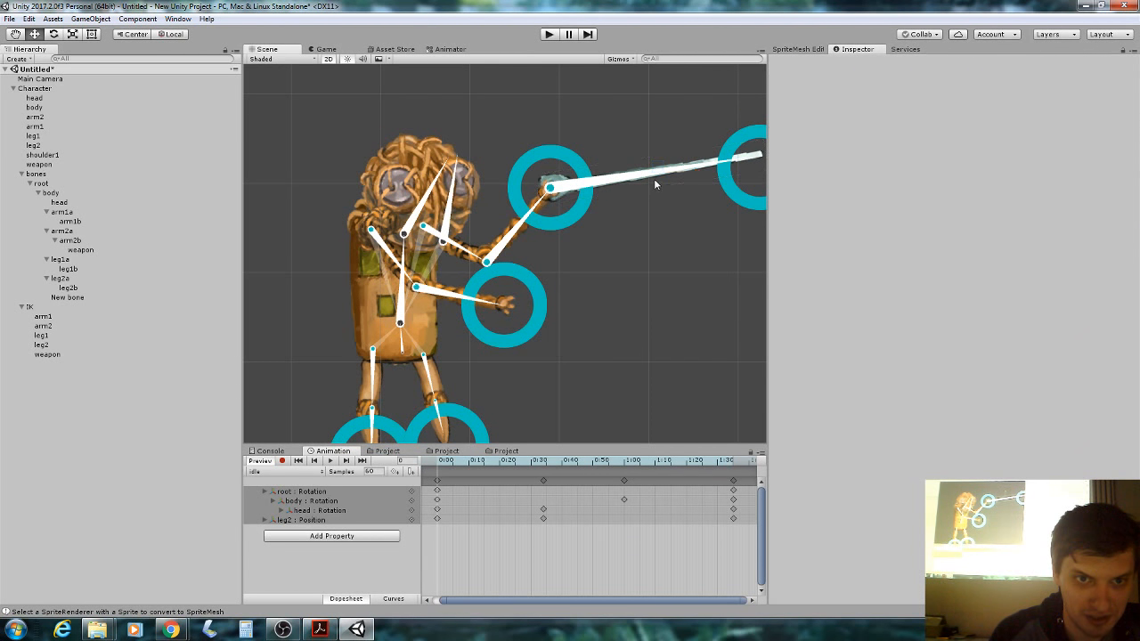
click(655, 184)
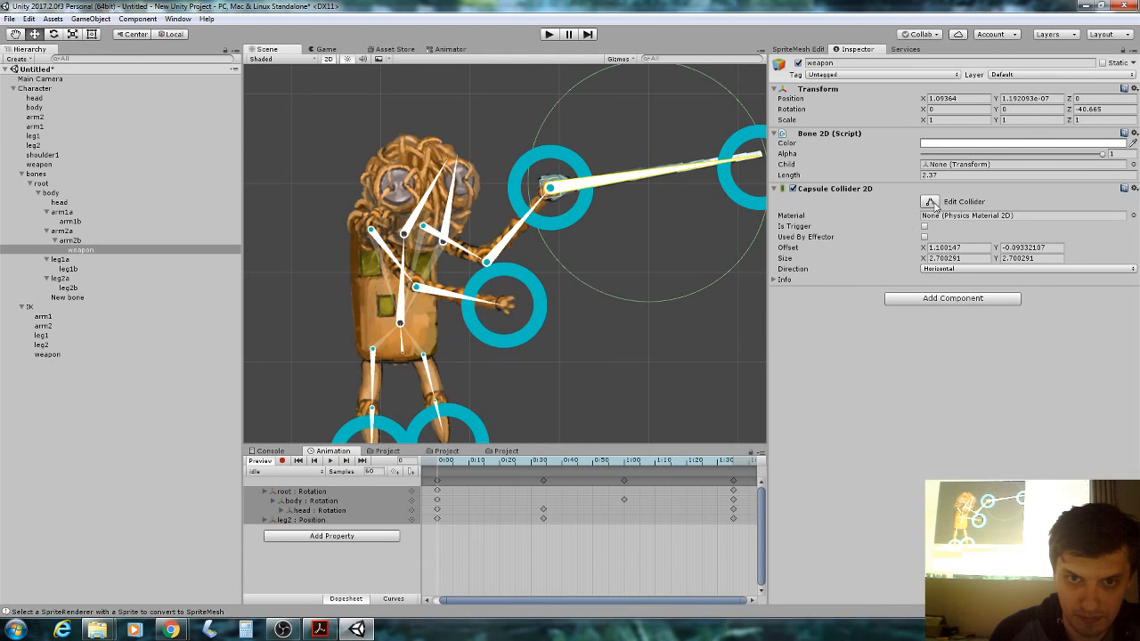
click(930, 202)
drag(667, 301, 669, 71)
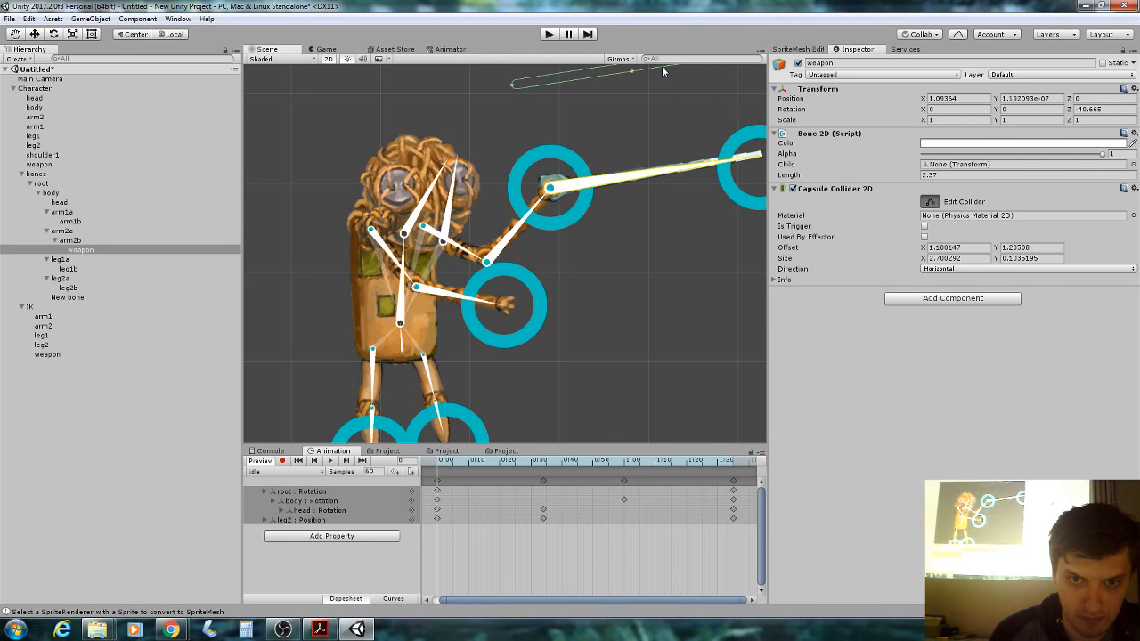
drag(922, 248, 911, 248)
drag(995, 248, 918, 250)
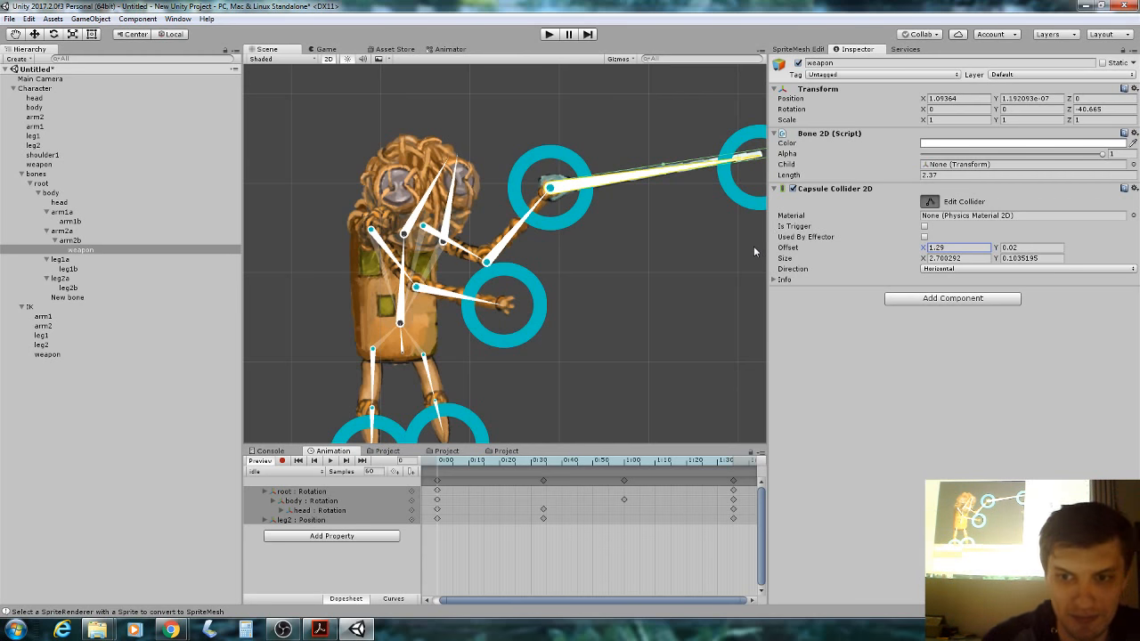
Turn off collider editing and scrub the idle clip's timeline to preview its poses.
click(930, 204)
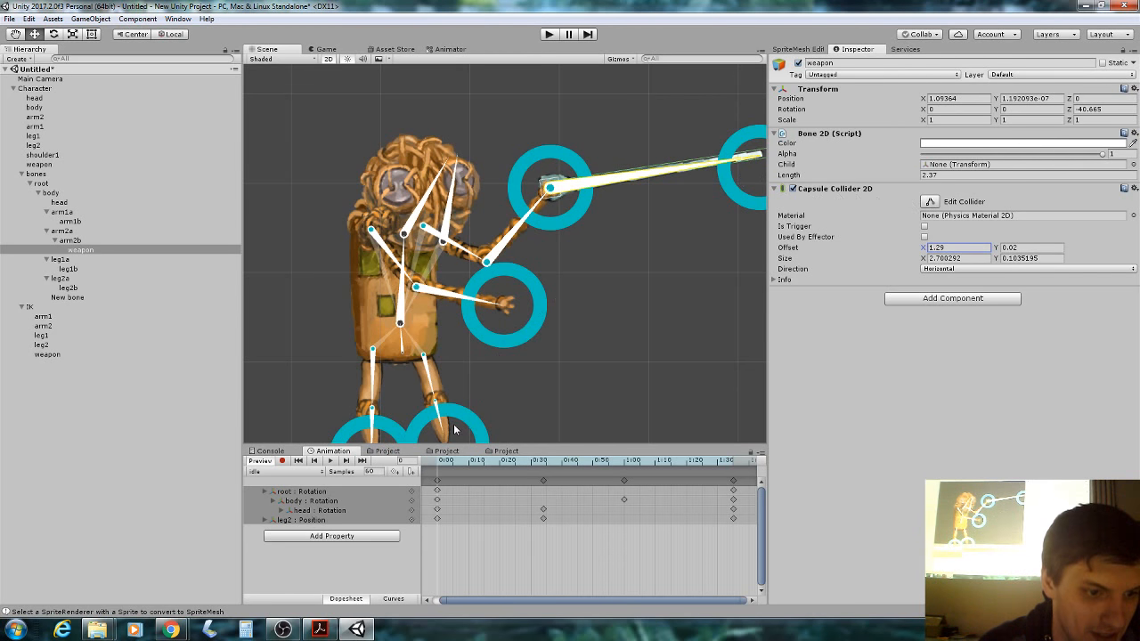
click(472, 462)
drag(472, 465, 438, 397)
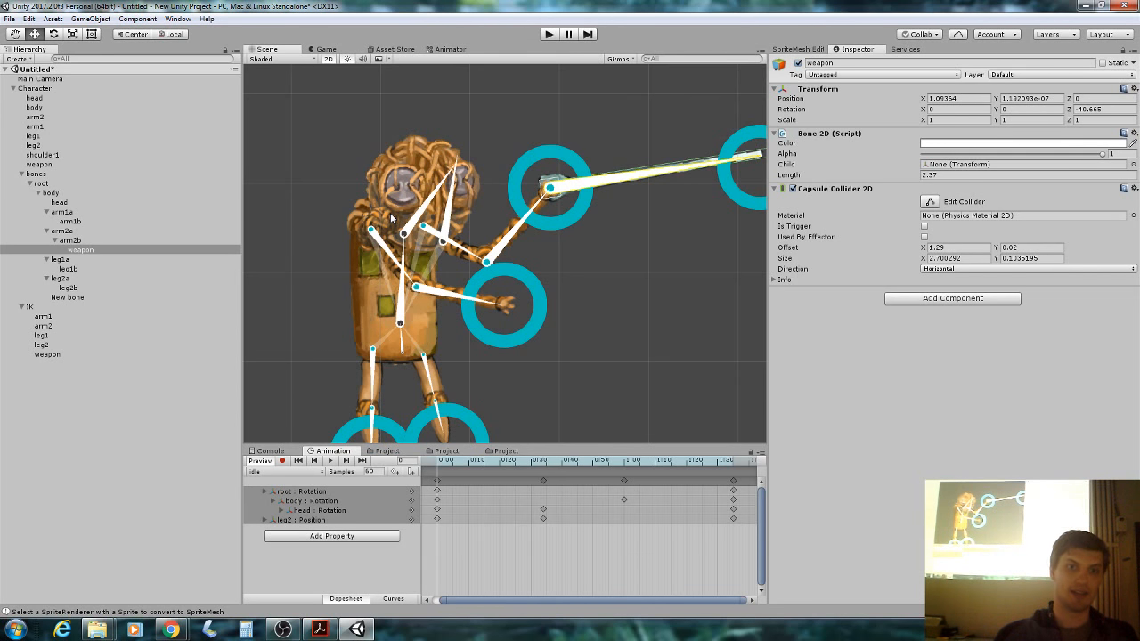
scroll(569, 257, down, 2)
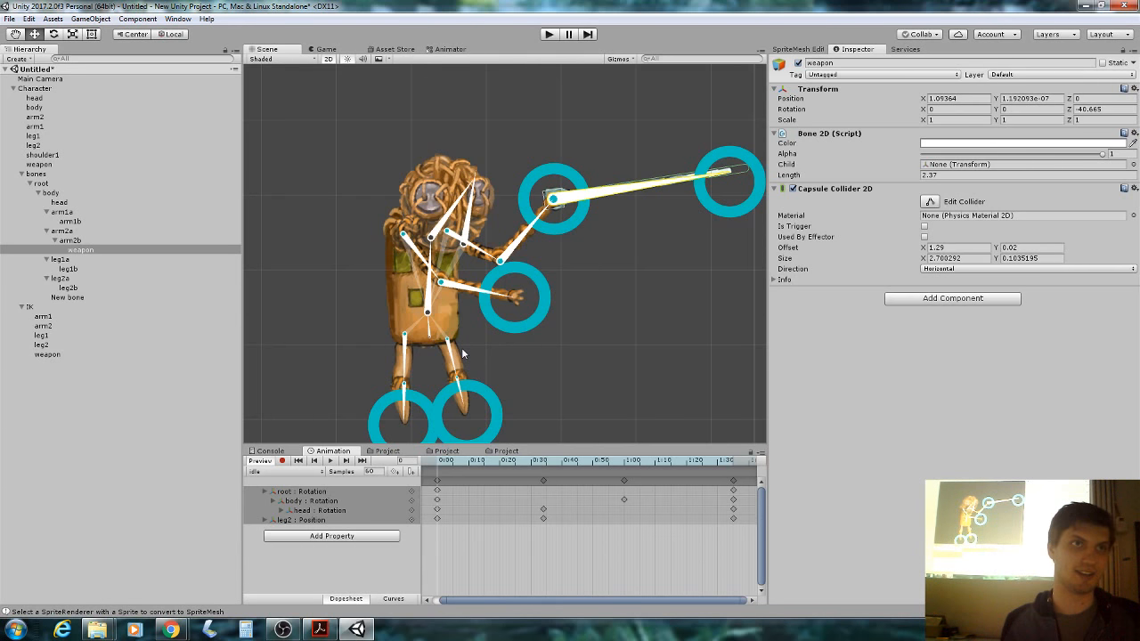
Close the Windows 'change the color scheme' warning.
click(711, 187)
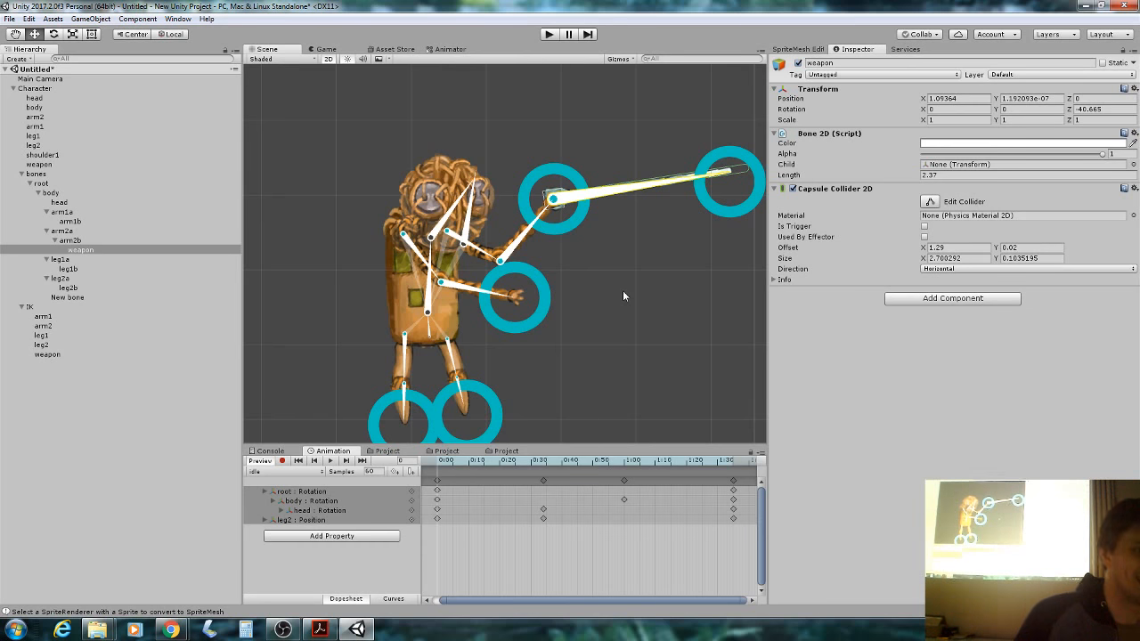
scroll(589, 236, down, 2)
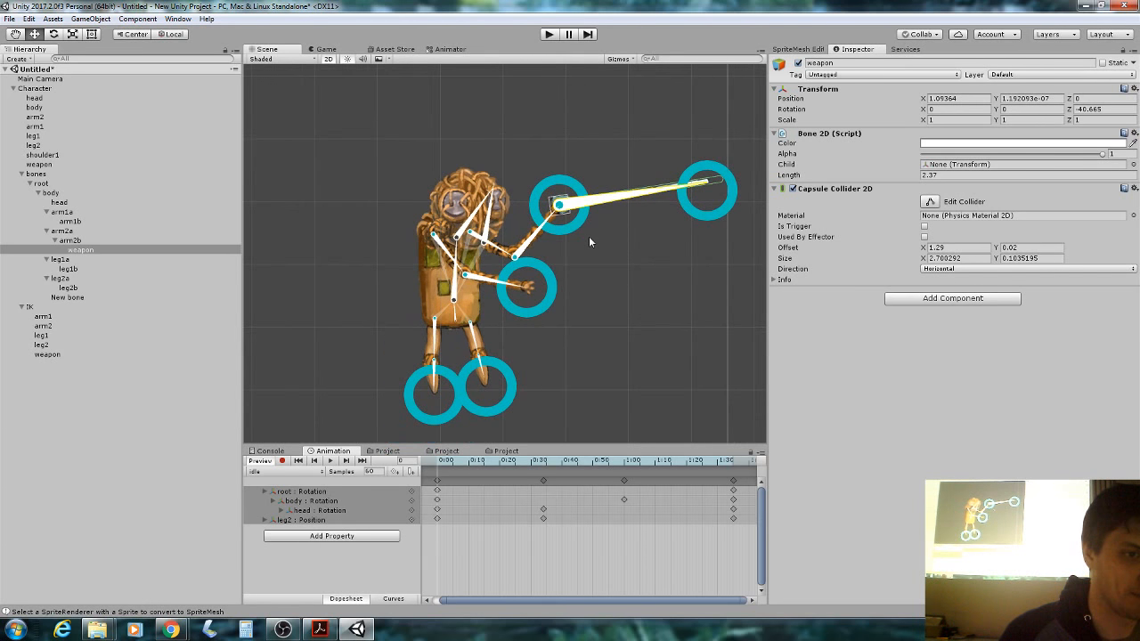
scroll(589, 236, up, 2)
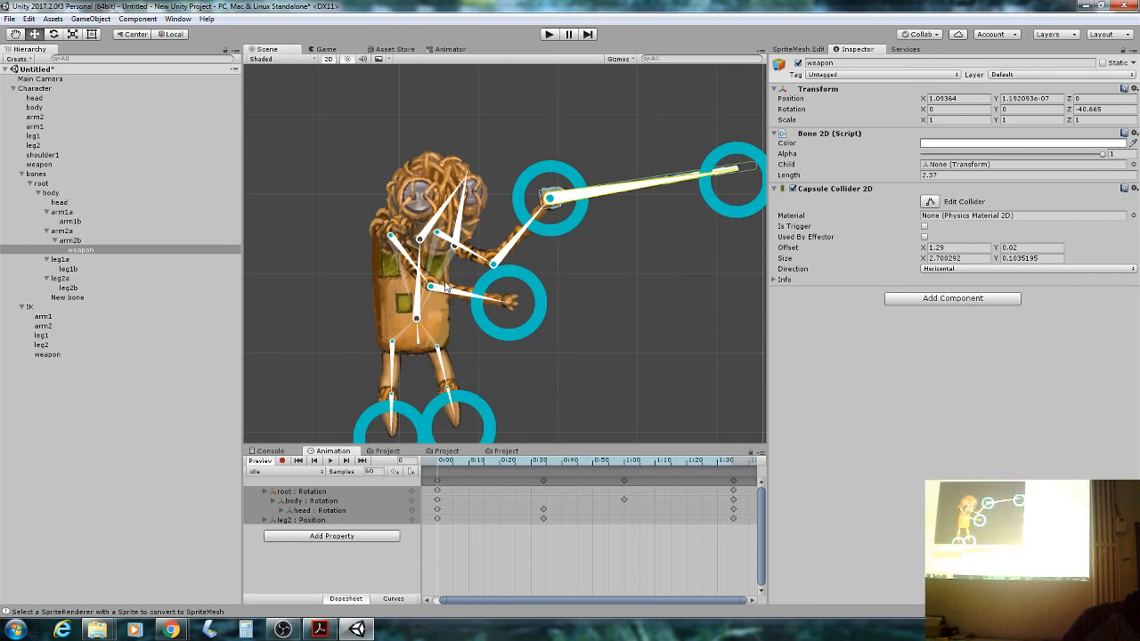
drag(424, 271, 390, 270)
drag(422, 349, 457, 353)
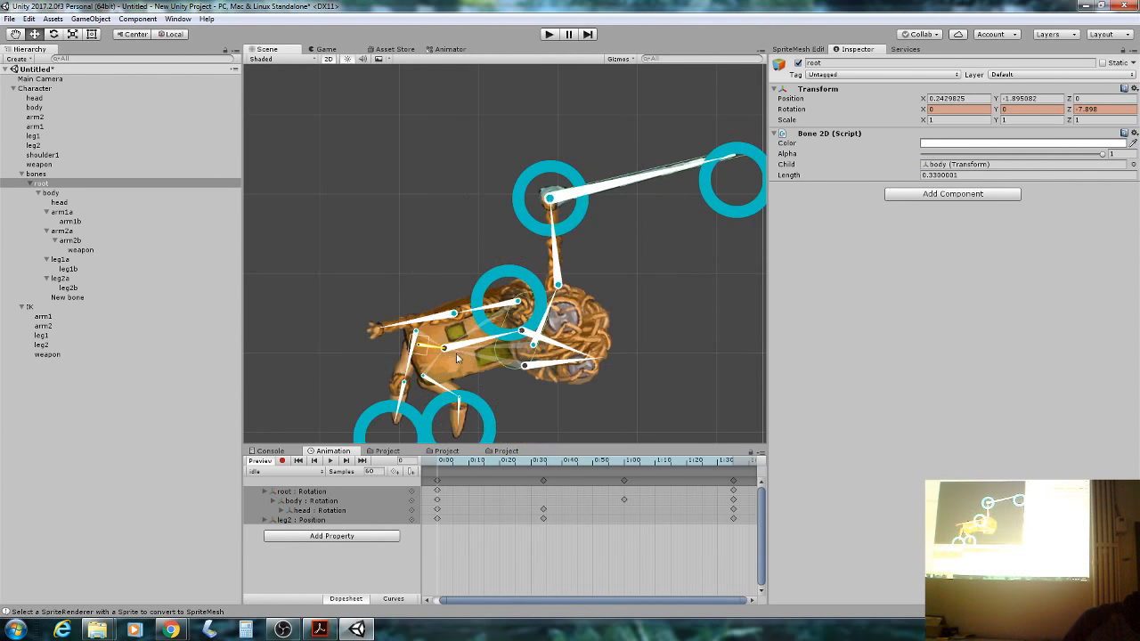
drag(464, 462, 728, 482)
scroll(729, 482, down, 5)
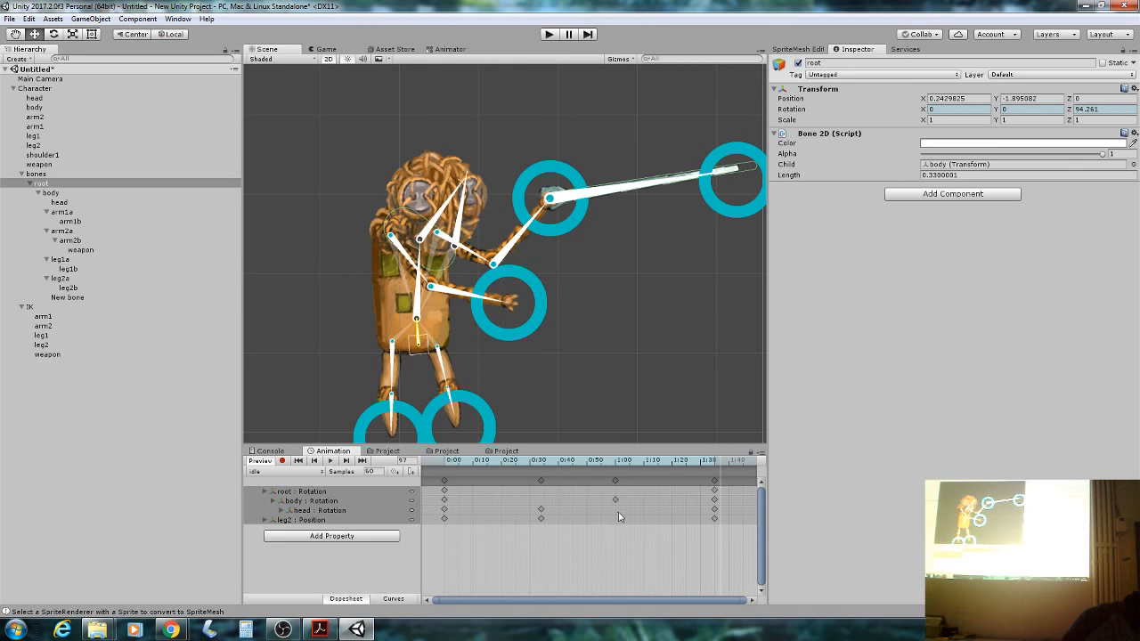
Create a new clip named 'happy' from the clip list and switch on recording.
scroll(607, 504, down, 1)
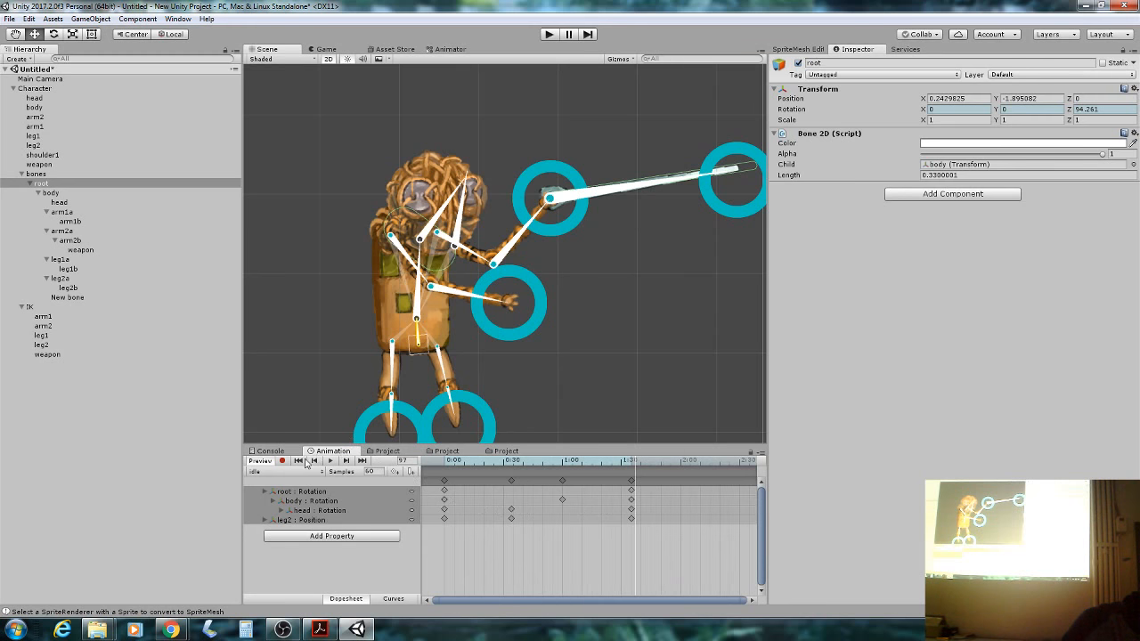
click(283, 471)
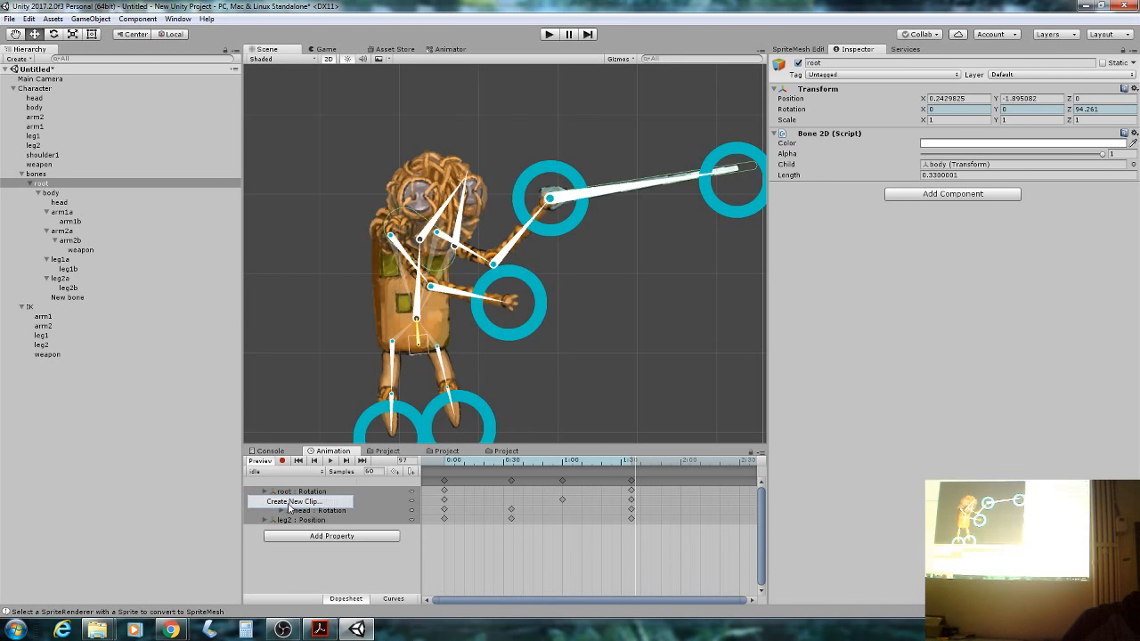
click(289, 501)
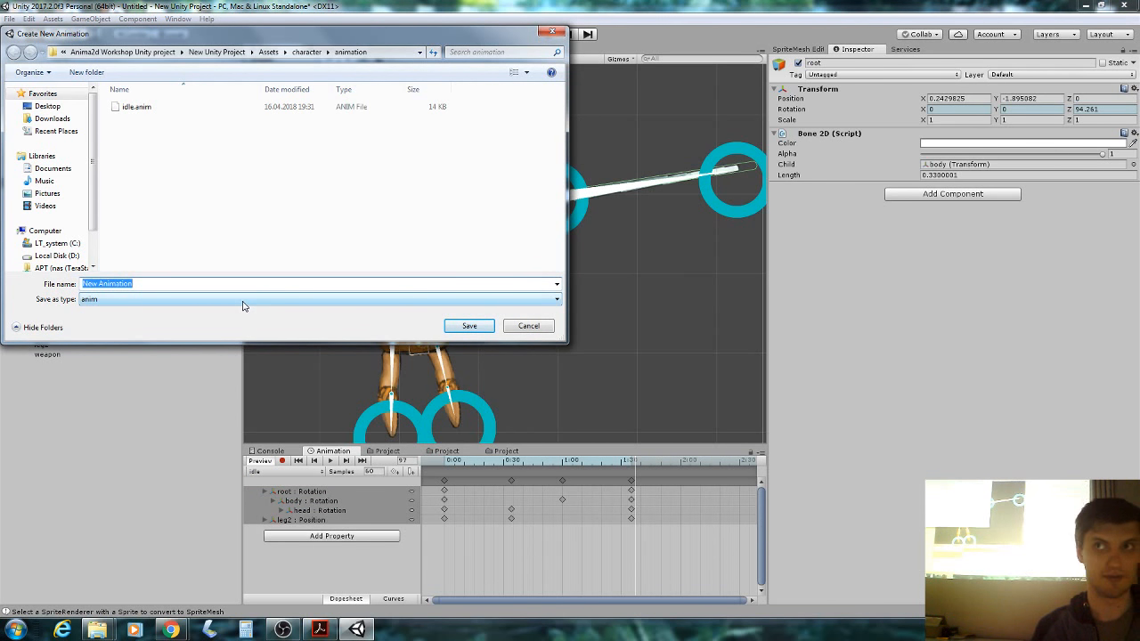
text(happy)
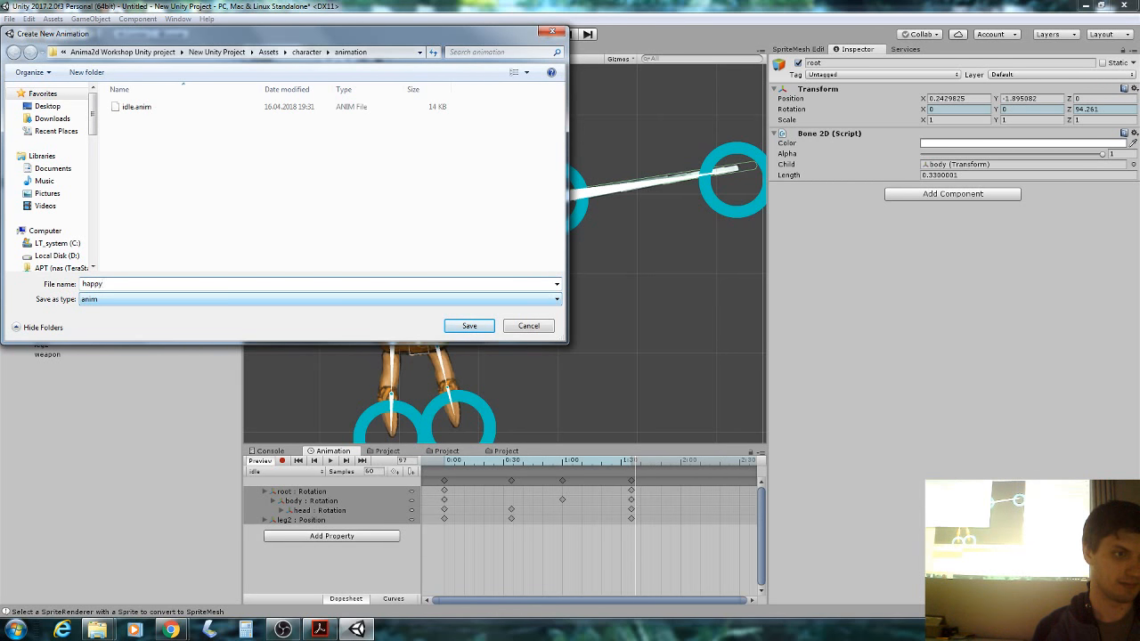
key(Return)
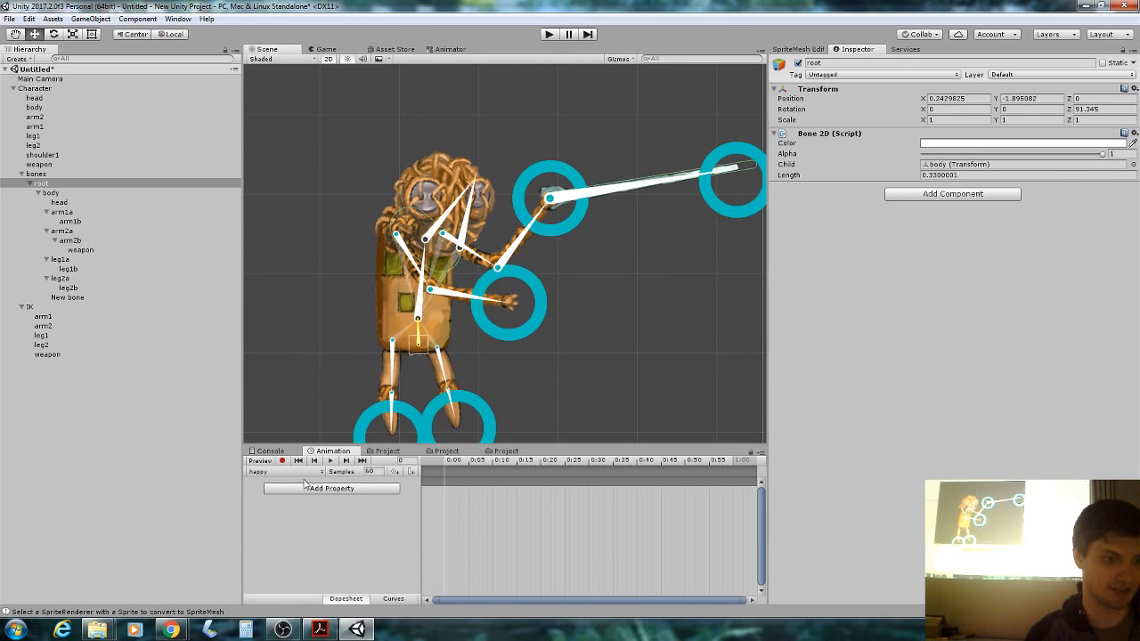
click(282, 460)
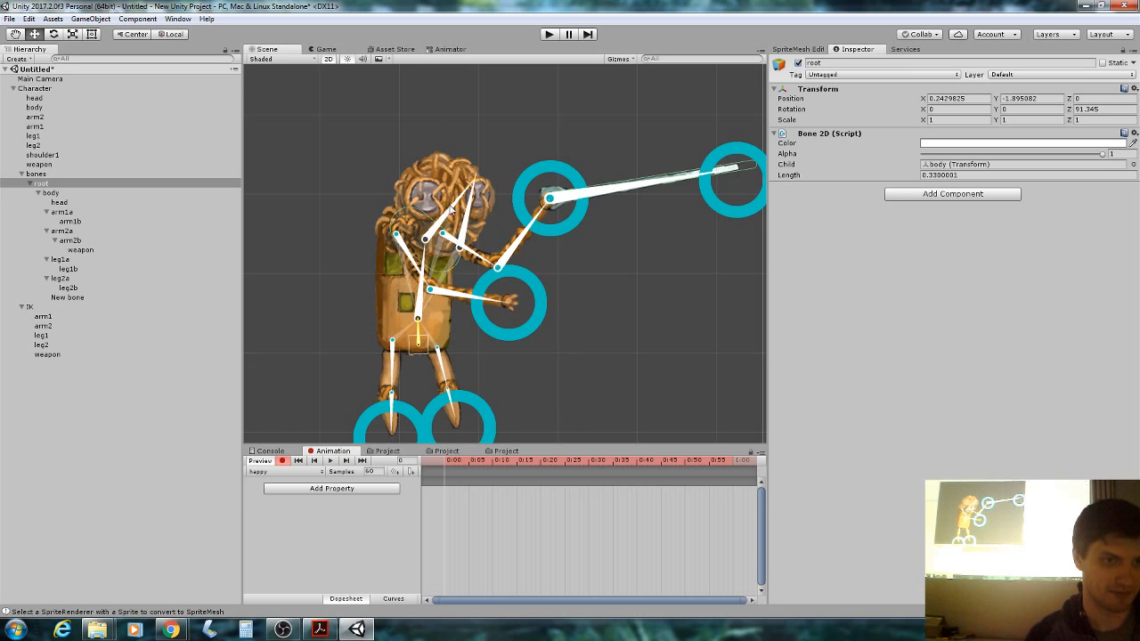
Key a frame-0 pose: head tilted, arm and weapon target raised, first leg lifted.
drag(451, 207, 447, 174)
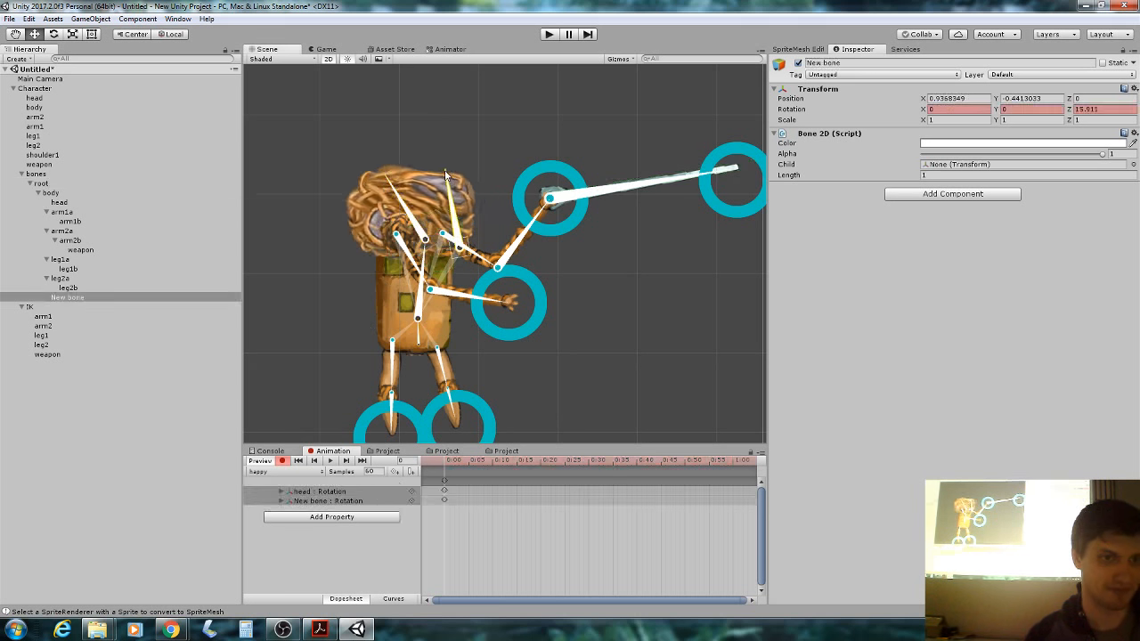
click(556, 190)
drag(556, 189, 457, 85)
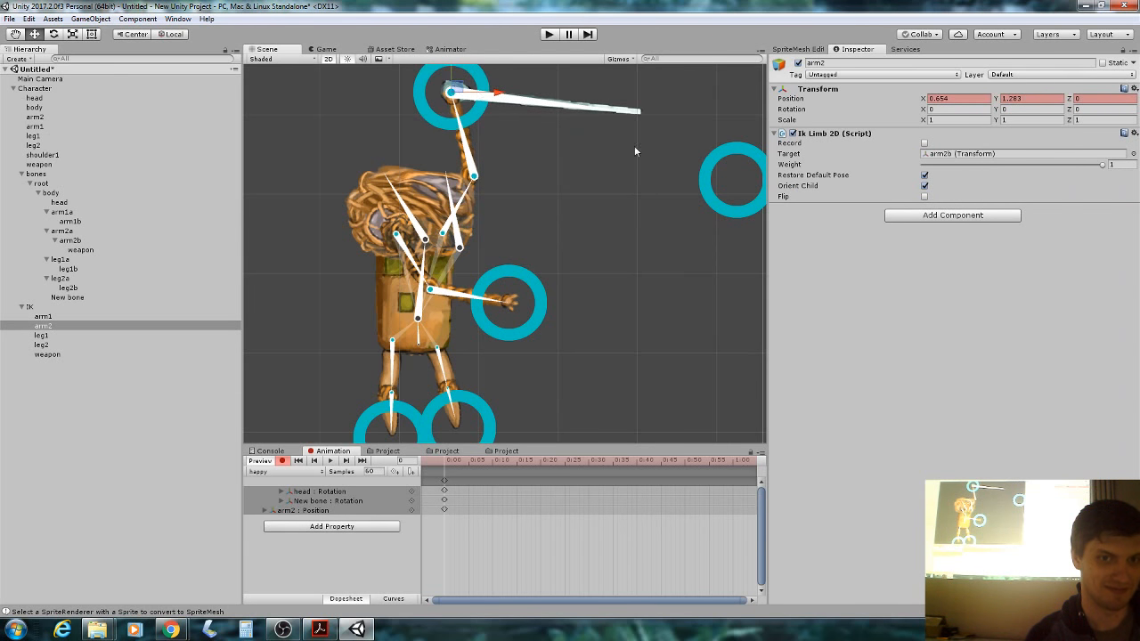
click(734, 181)
drag(734, 181, 630, 63)
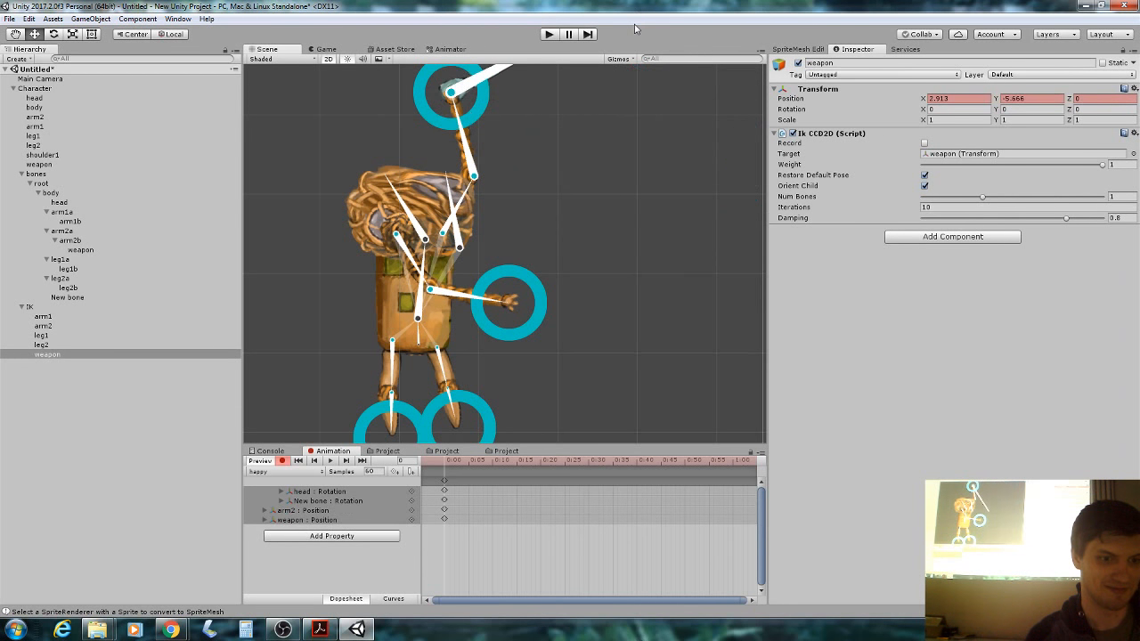
mouse_move(420, 343)
mouse_down()
mouse_move(429, 294)
mouse_move(420, 341)
mouse_up()
click(419, 341)
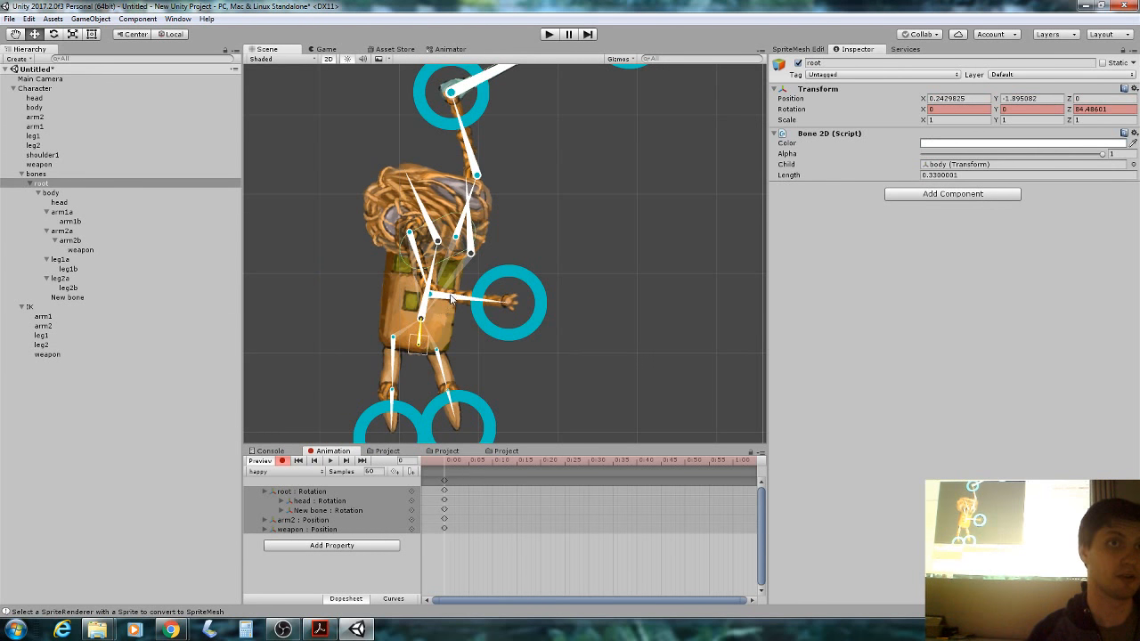
click(392, 421)
drag(392, 420, 318, 278)
At frame 52, raise the second leg, rotate the body, and swing both arms up.
drag(448, 465, 695, 457)
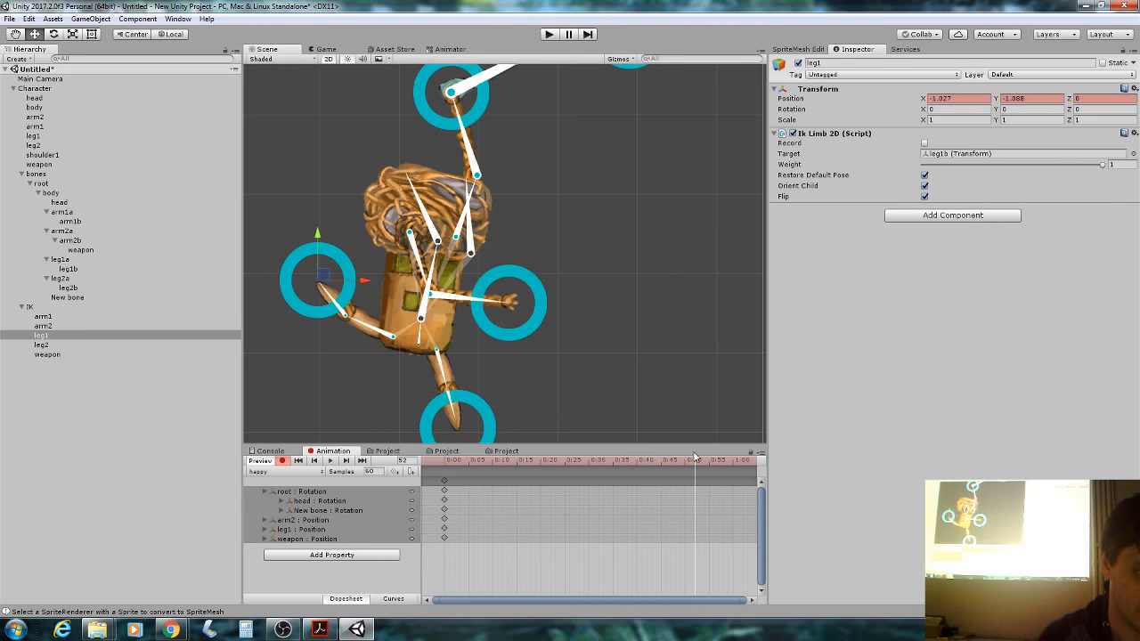
click(454, 415)
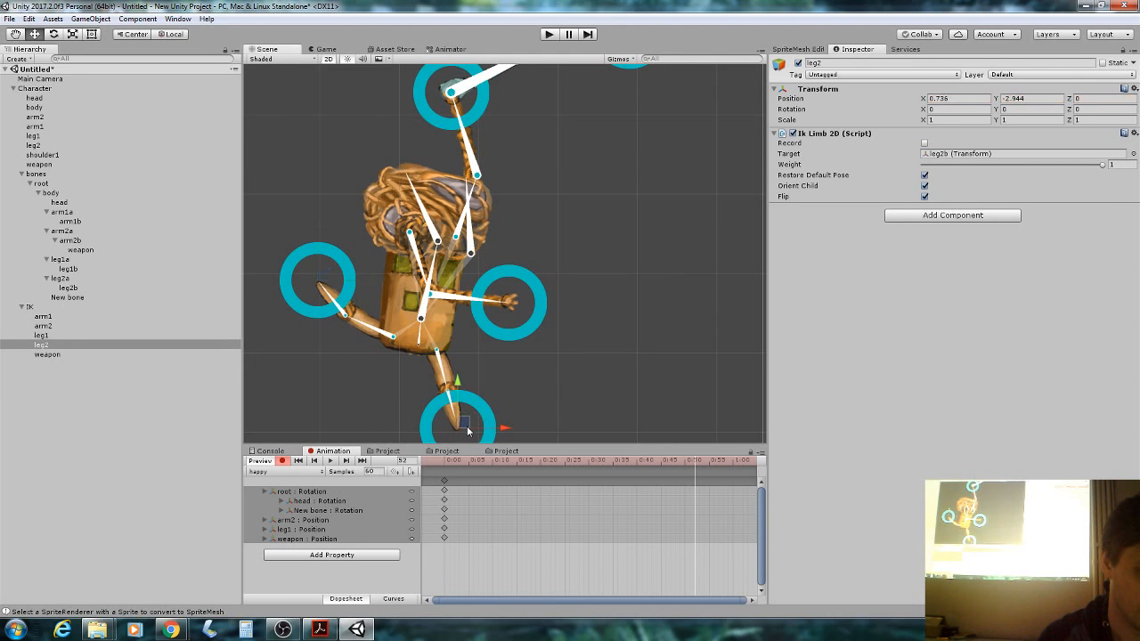
drag(454, 415, 506, 355)
drag(420, 349, 519, 171)
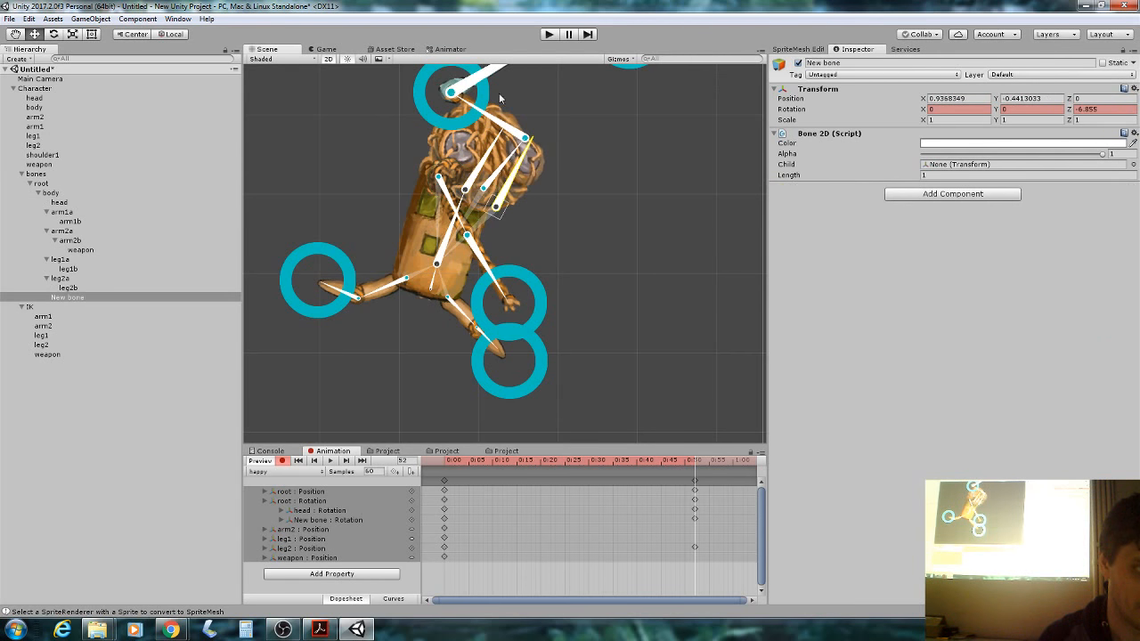
middle_drag(560, 121, 544, 211)
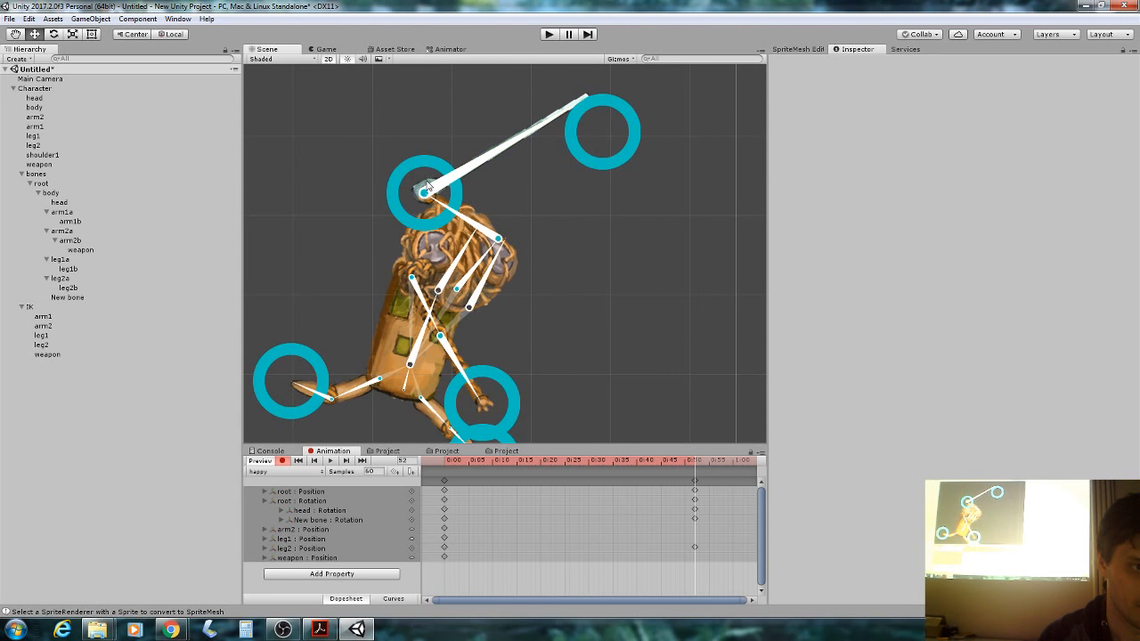
drag(425, 190, 606, 255)
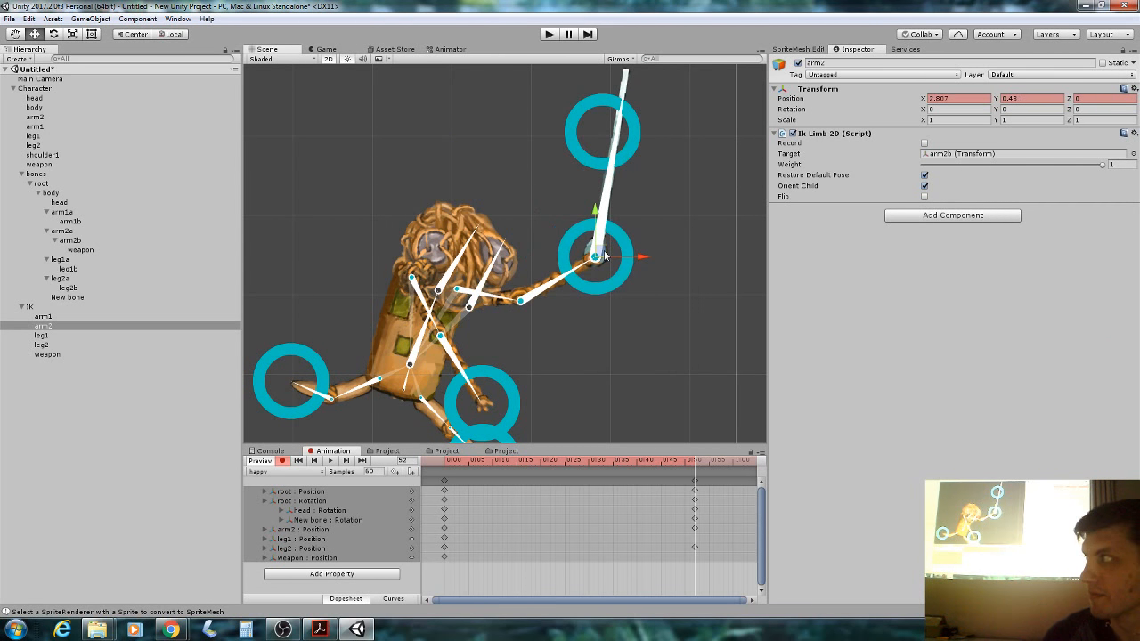
drag(499, 401, 383, 156)
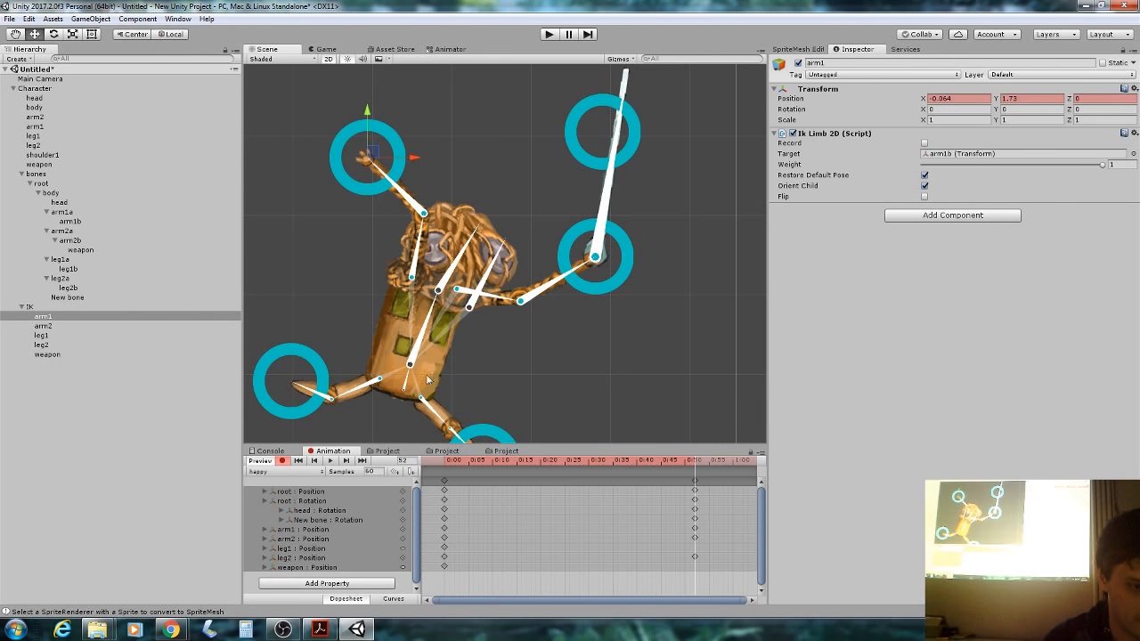
Select the frame-0 keyframes and move the playhead near 1:30.
click(444, 481)
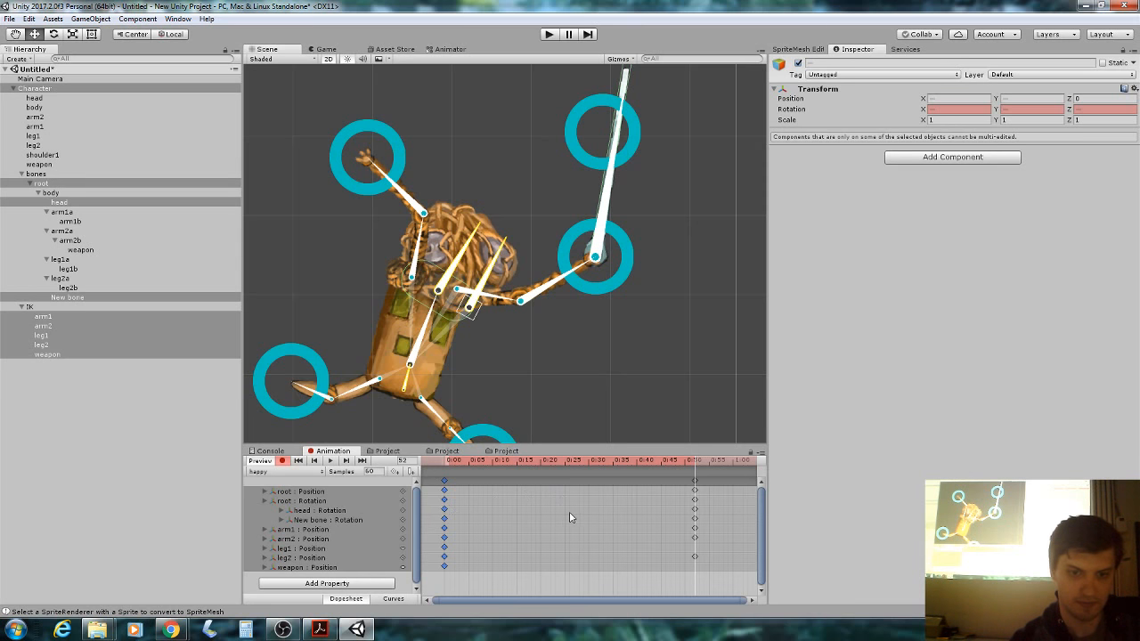
scroll(570, 505, down, 5)
scroll(572, 510, down, 4)
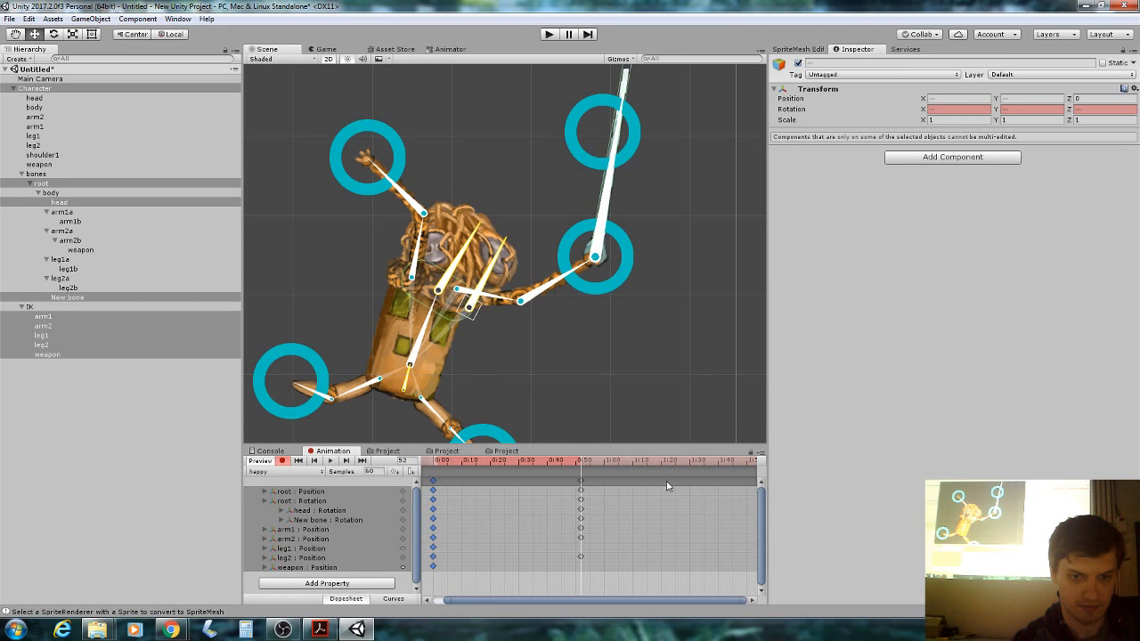
scroll(667, 485, down, 2)
click(660, 458)
Paste the frame-0 keys at 1:30, tilt the head right, and play back the happy clip.
key(ctrl+v)
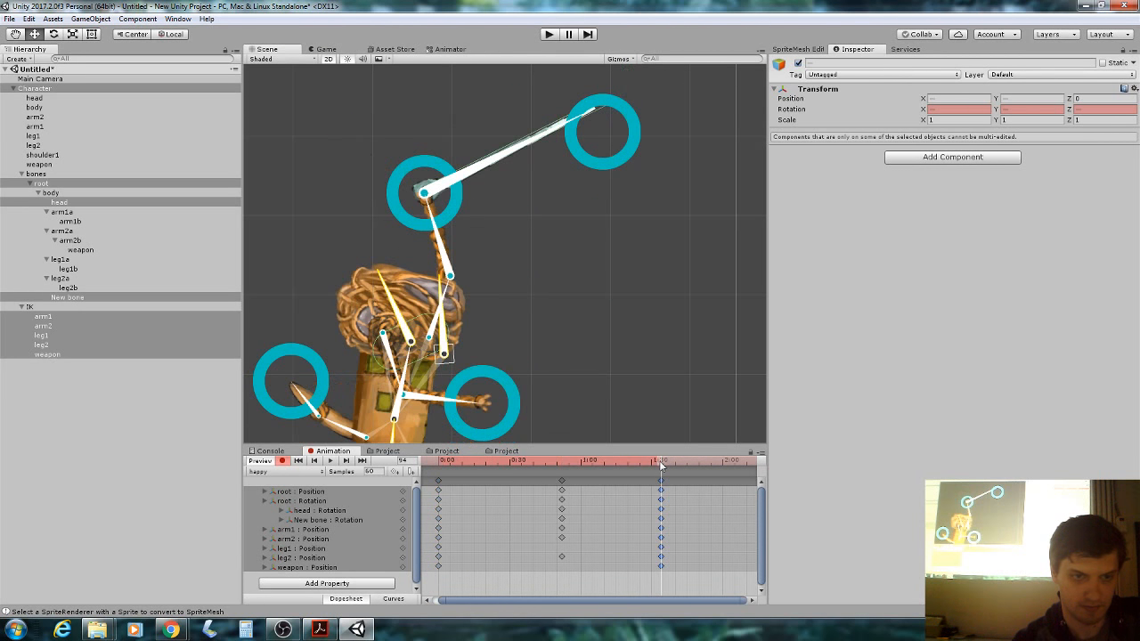
drag(394, 292, 443, 294)
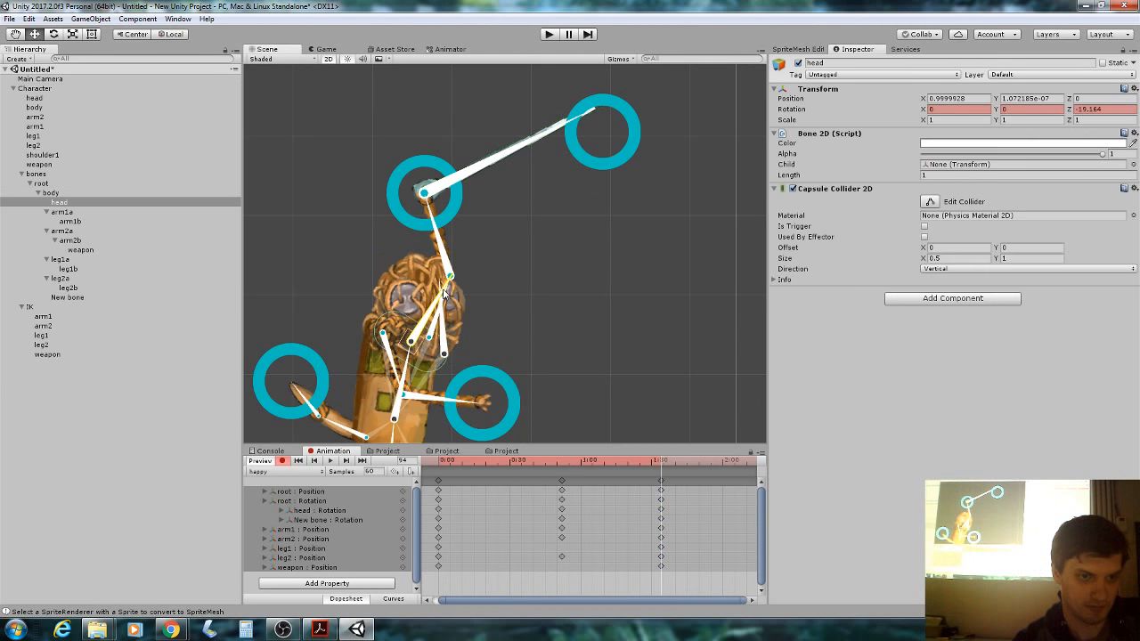
click(331, 460)
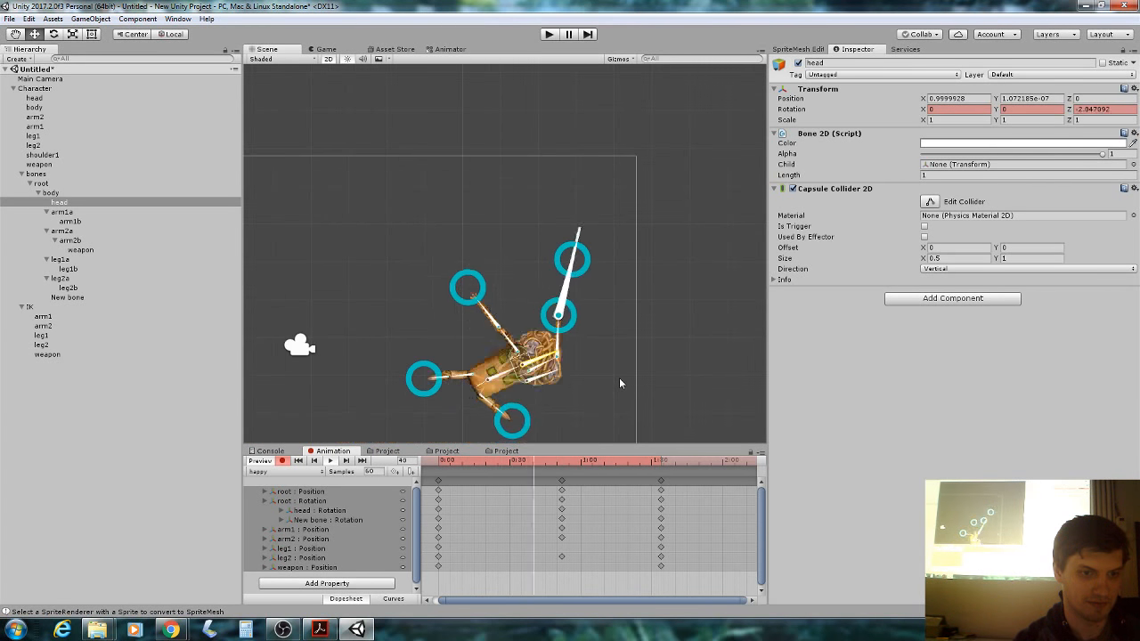
middle_drag(620, 383, 656, 244)
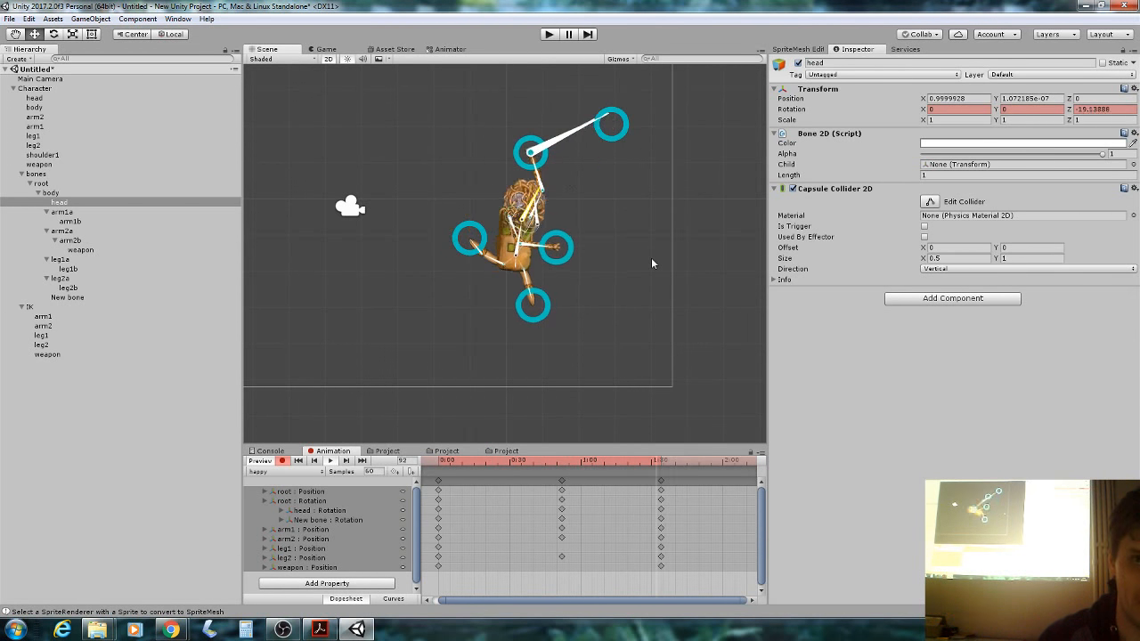
click(452, 464)
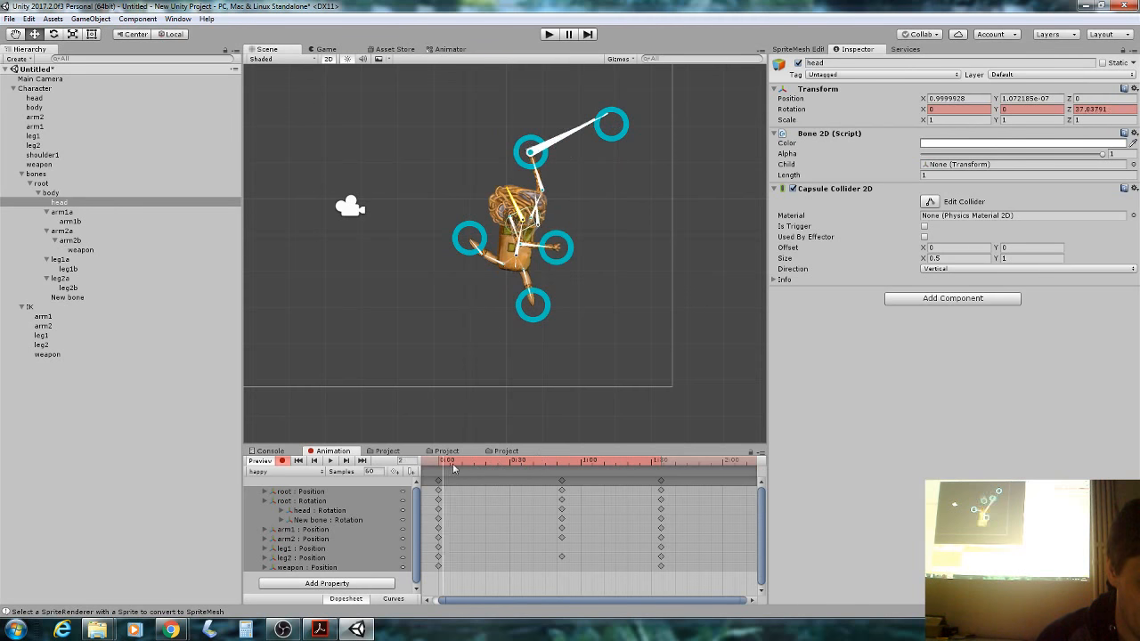
drag(452, 468, 418, 472)
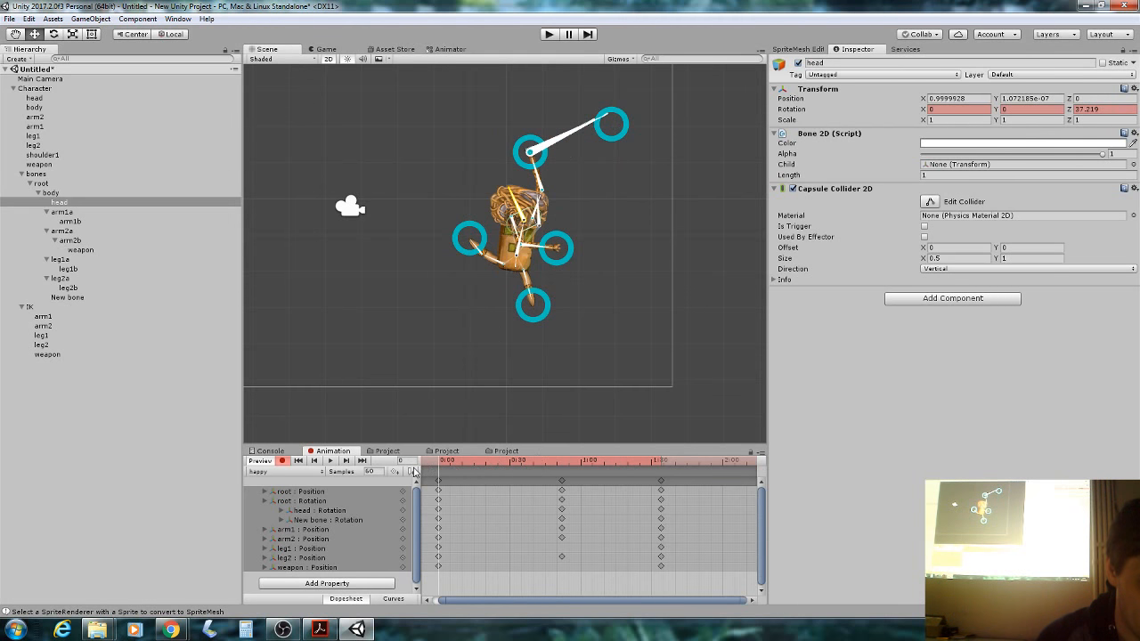
click(54, 88)
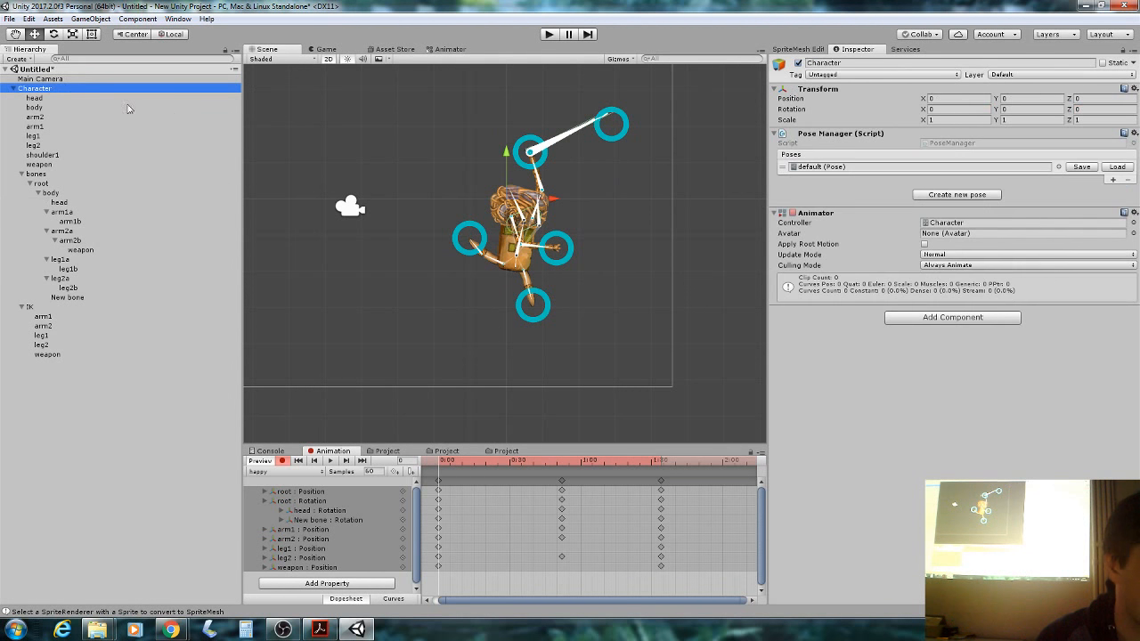
Load the default pose and delete the happy clip's 0:50 and 1:30 keyframes.
click(1111, 169)
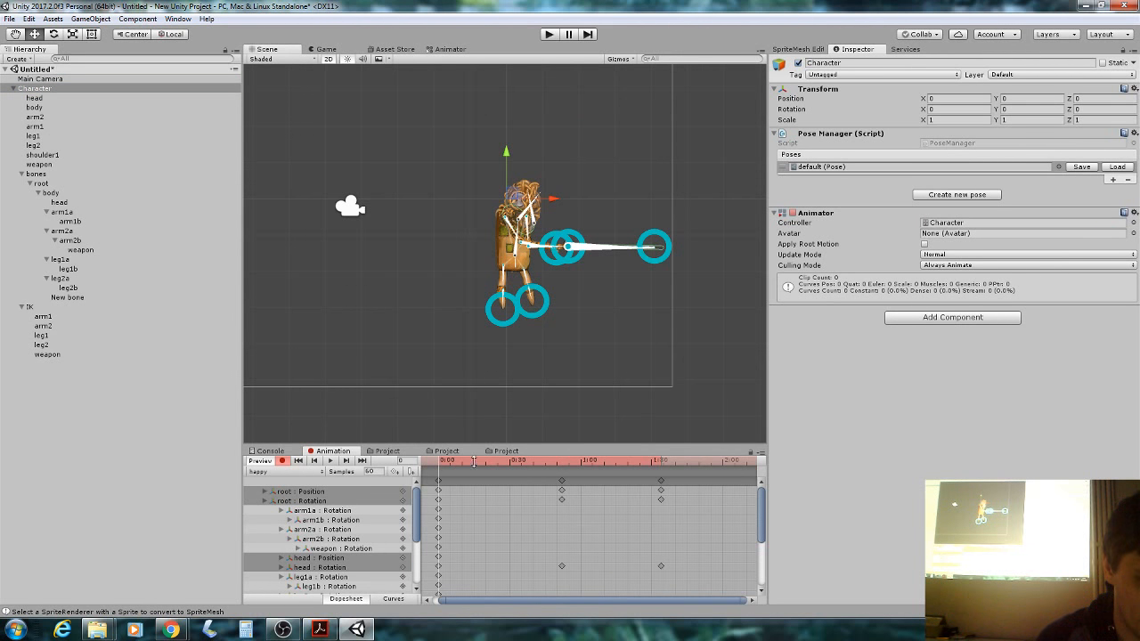
scroll(570, 227, up, 3)
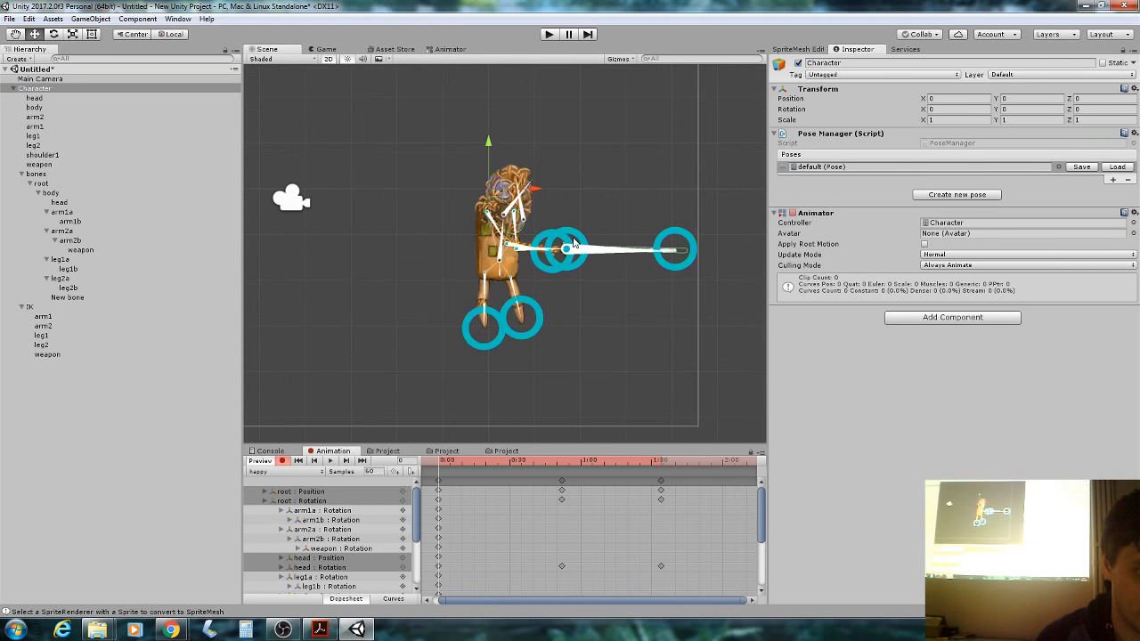
click(562, 481)
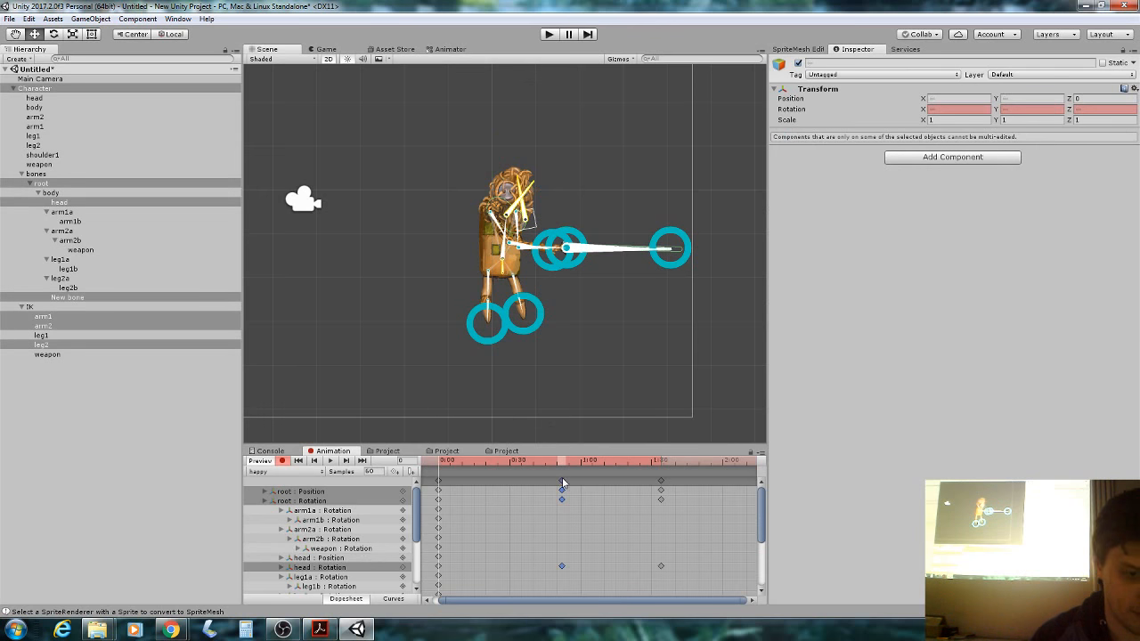
key(Delete)
click(662, 481)
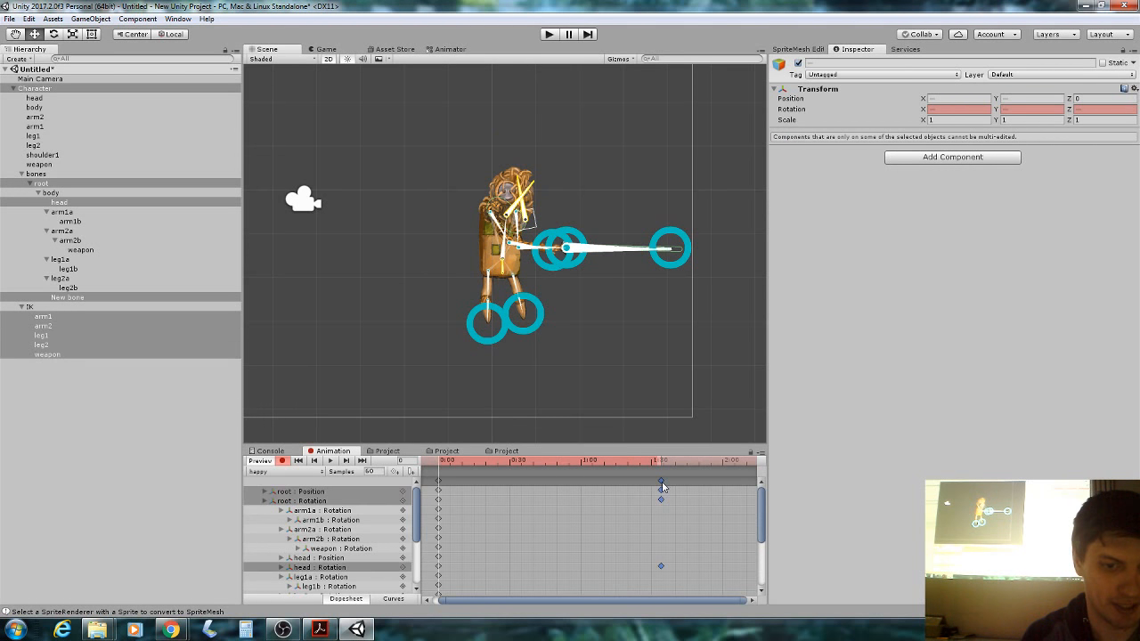
key(Delete)
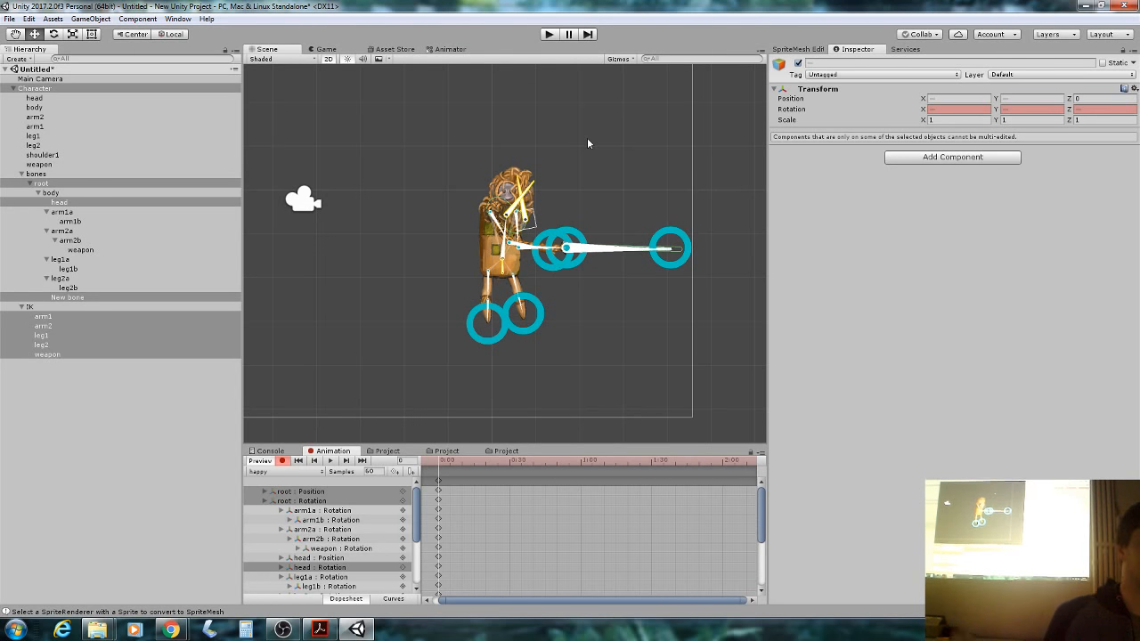
Tilt the head to the left at frame 0, then select New bone and the weapon target.
scroll(504, 186, up, 2)
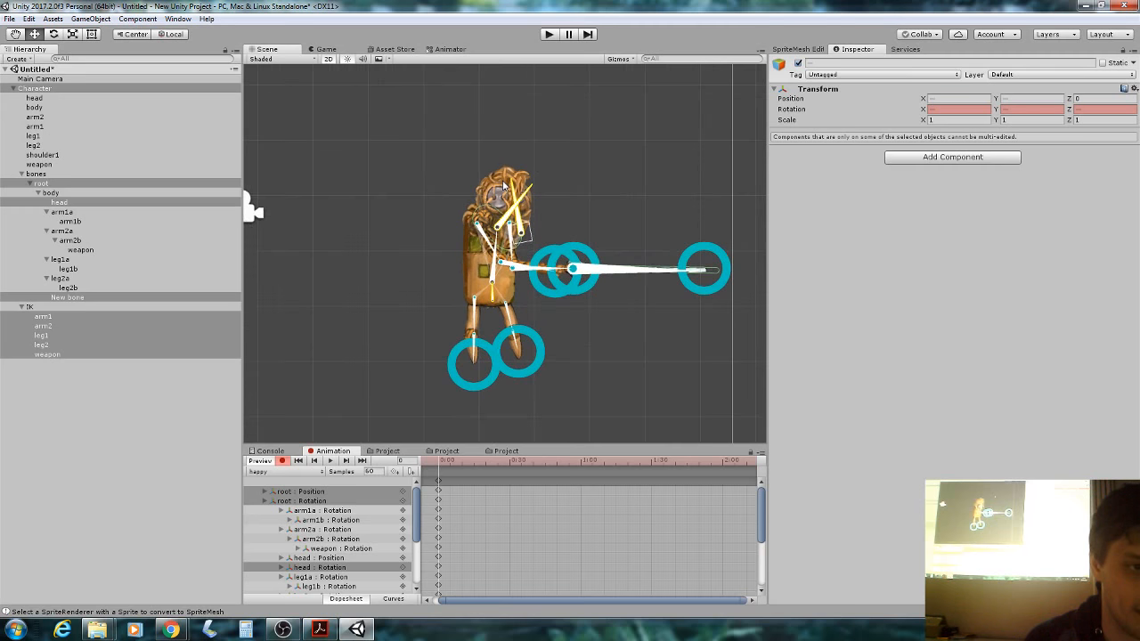
drag(522, 194, 495, 186)
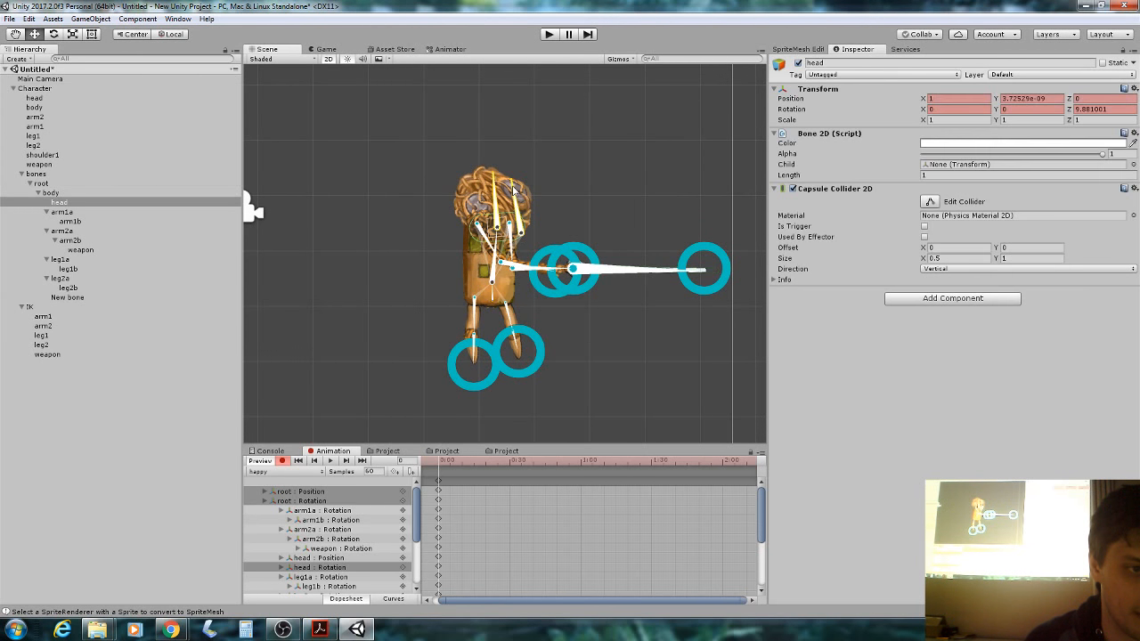
click(570, 269)
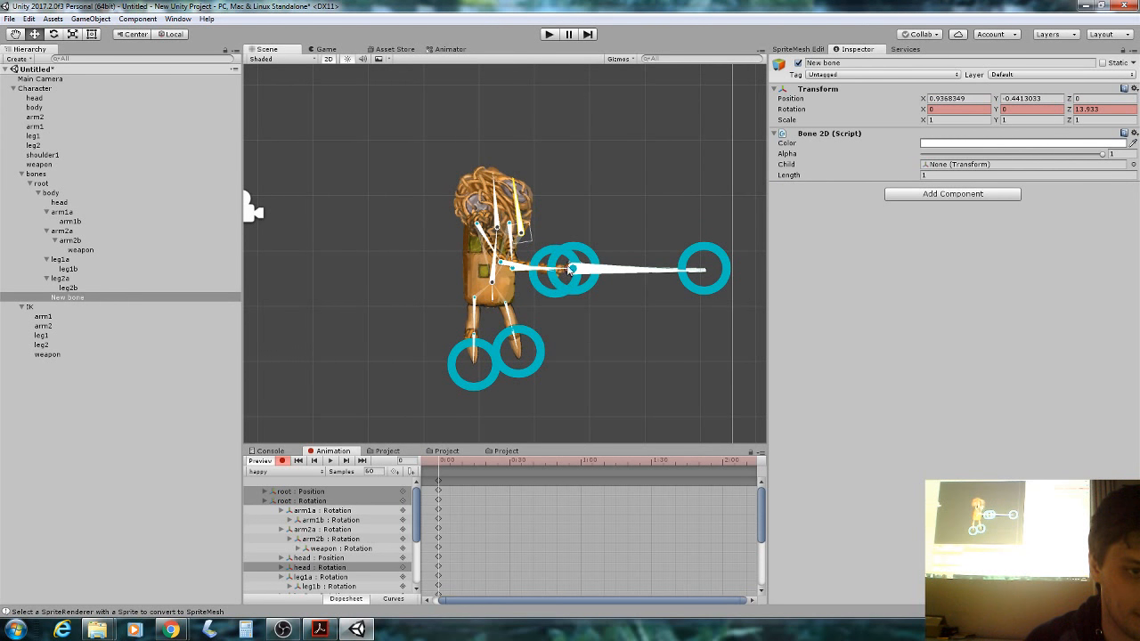
click(704, 268)
Bring up the workshop PDF in Acrobat and scroll to slide 23, 'Final thoughts'.
click(320, 630)
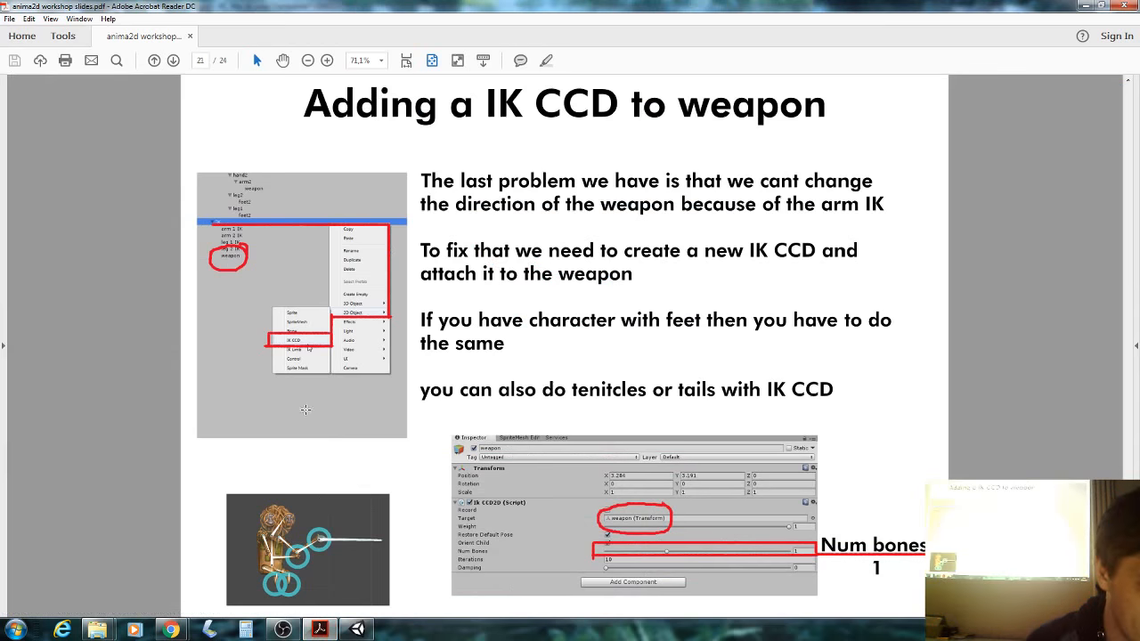
scroll(325, 322, down, 1)
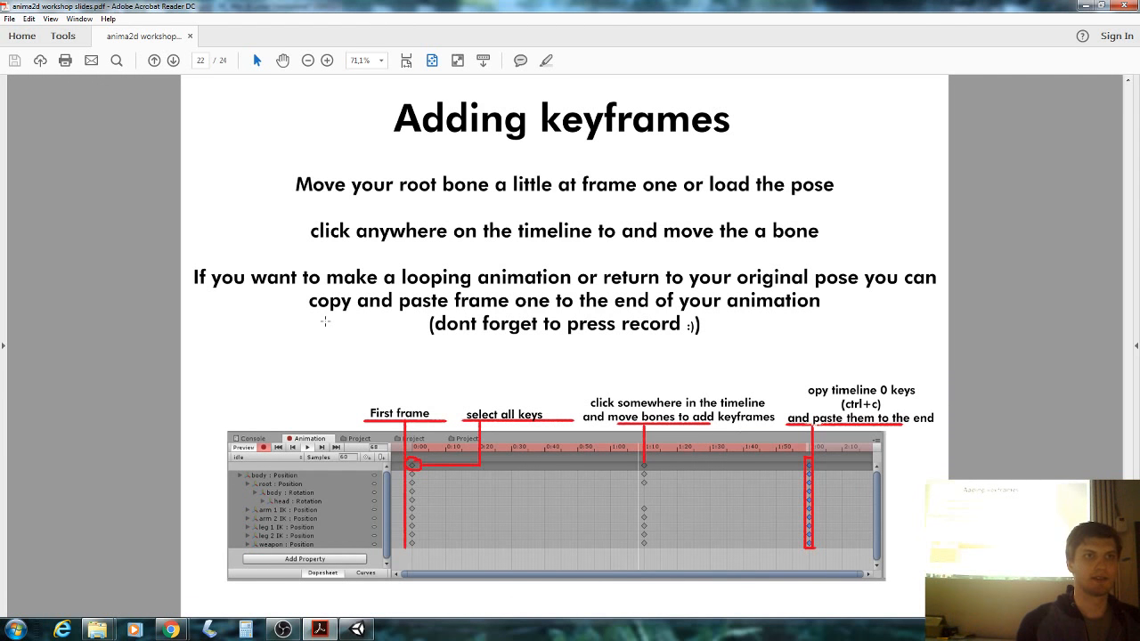
scroll(325, 321, down, 1)
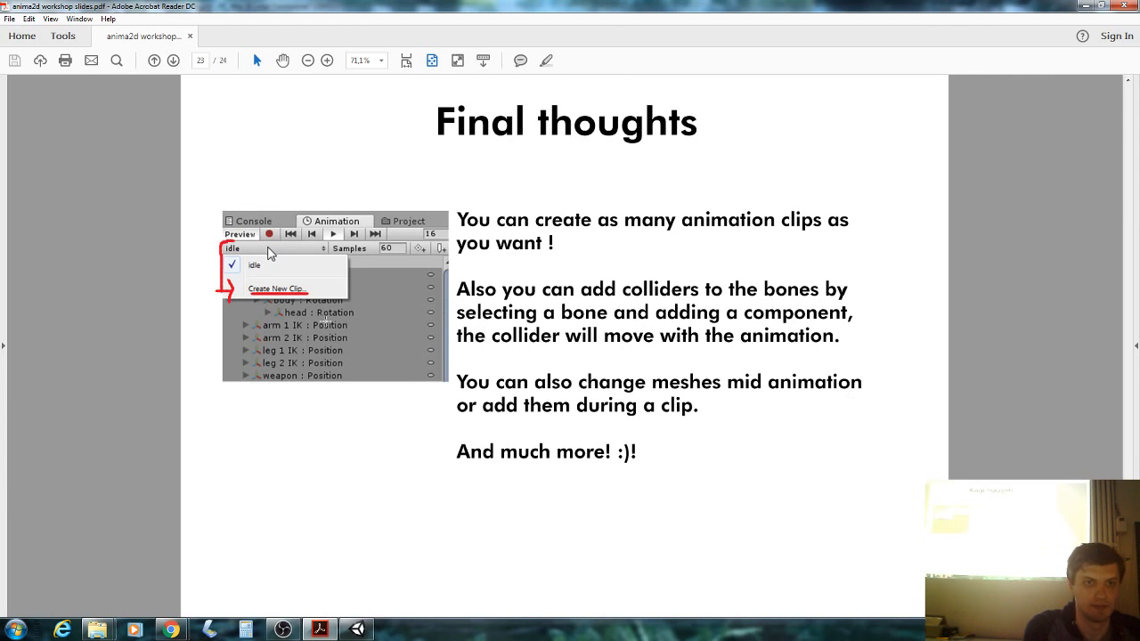